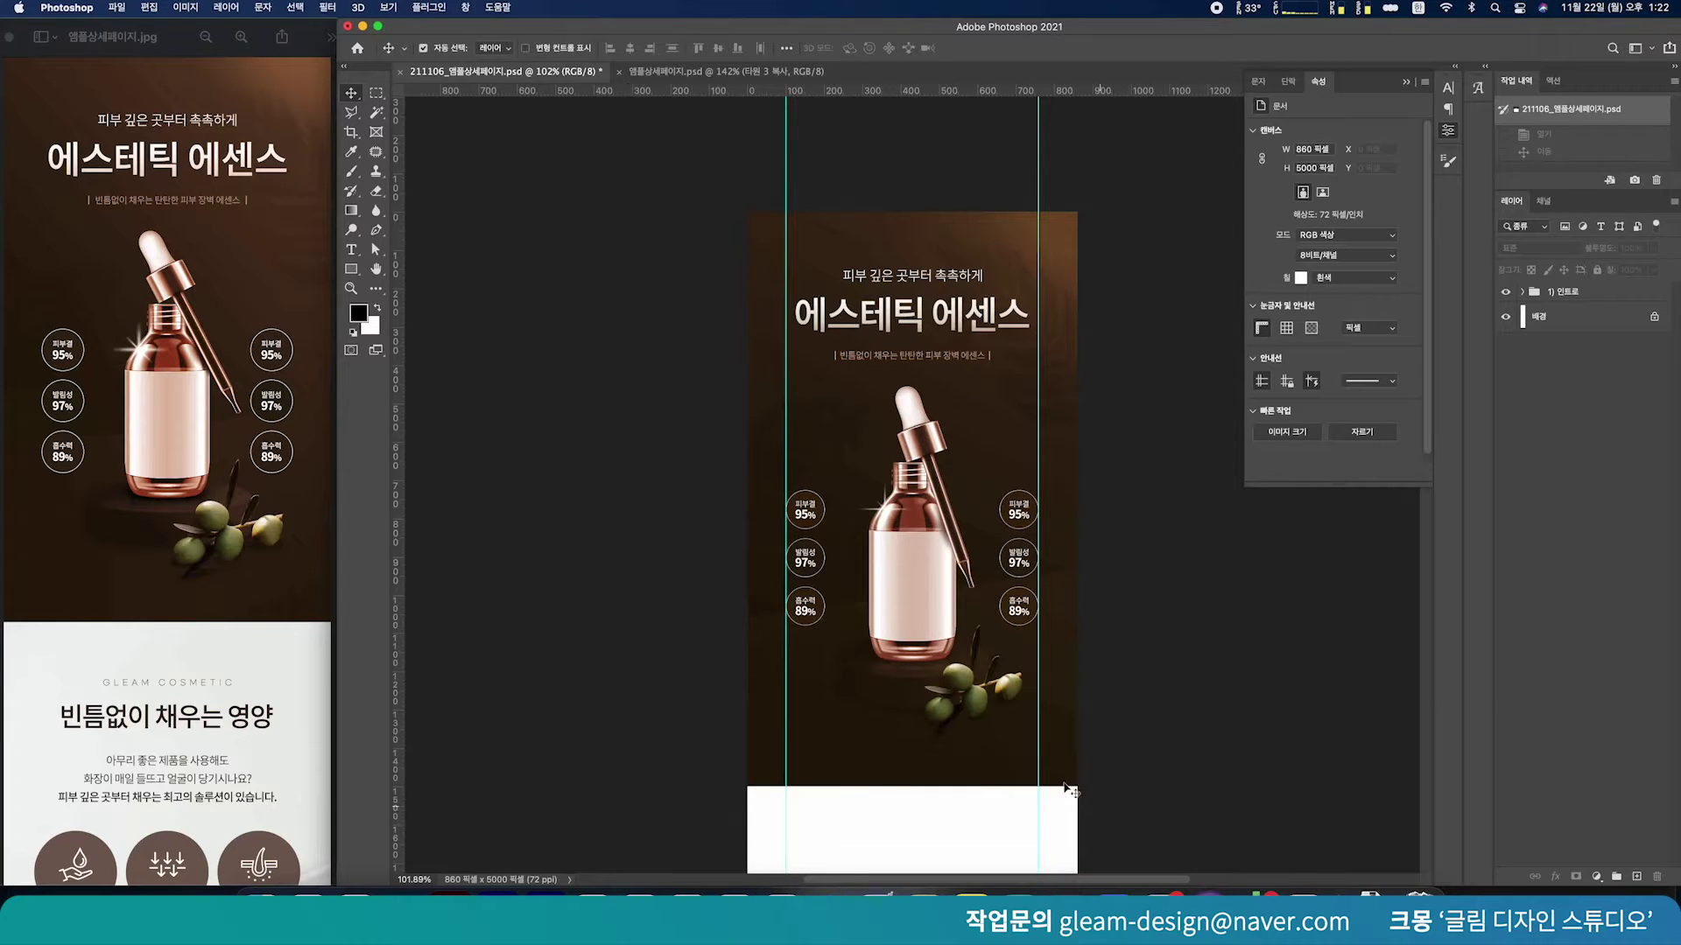
Switch to the PowerPoint text file and copy the "gleam cosmetic" line from slide 2
scroll(1078, 584, down, 3)
scroll(1078, 585, down, 2)
scroll(129, 647, down, 5)
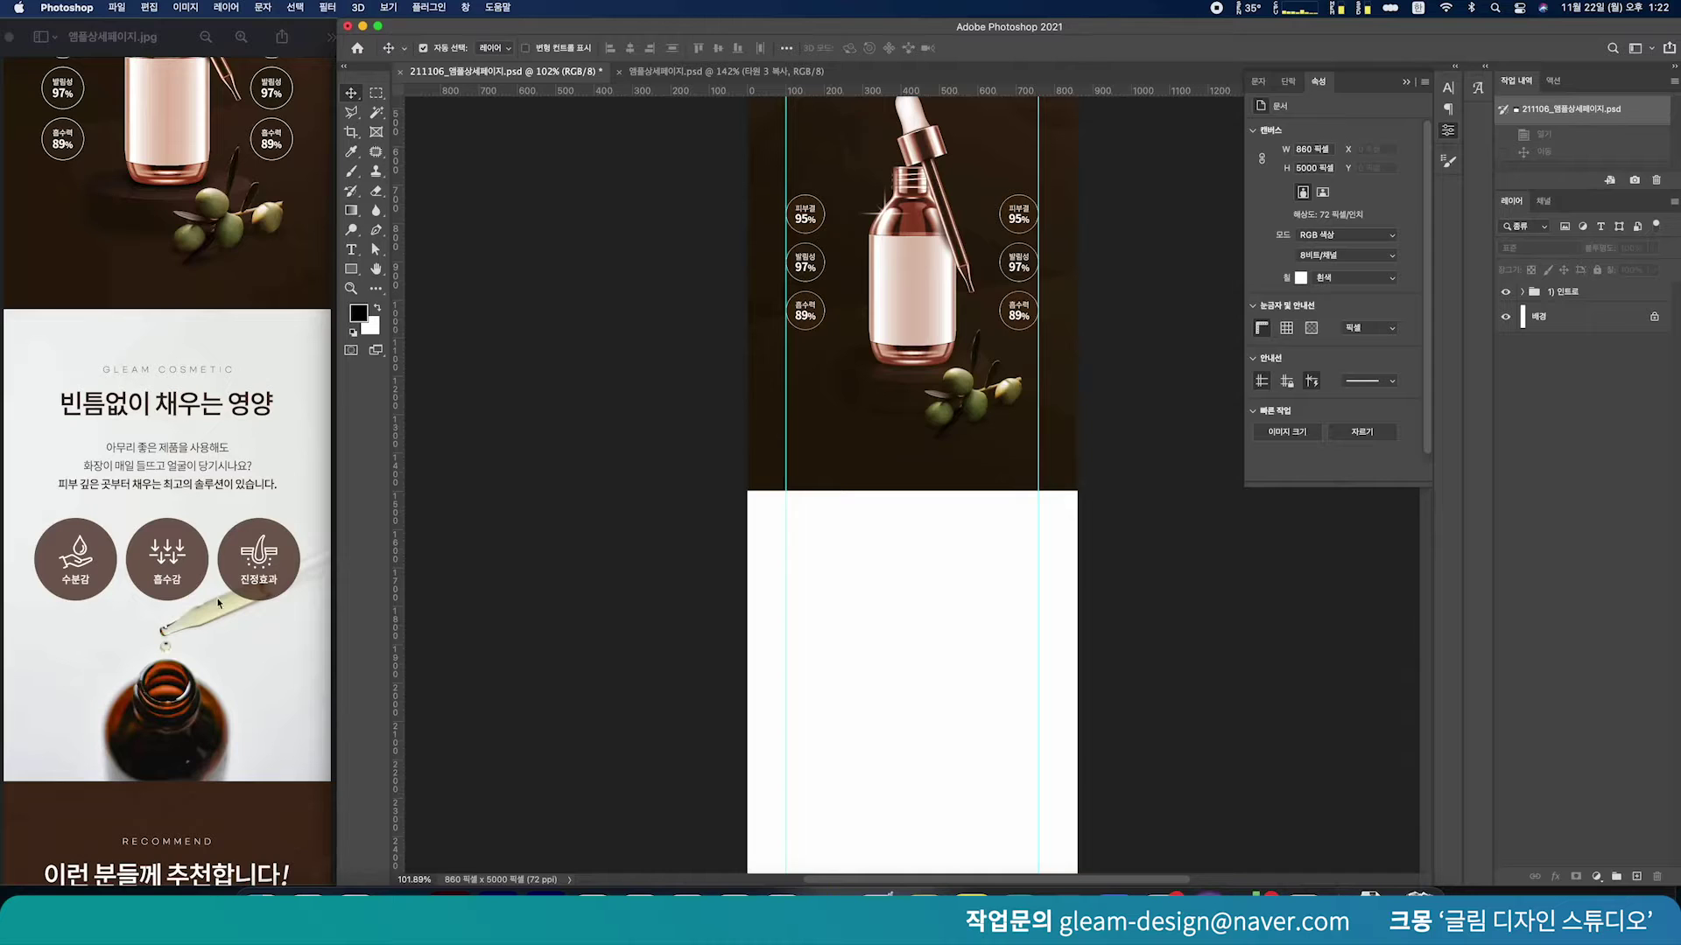
scroll(218, 603, down, 5)
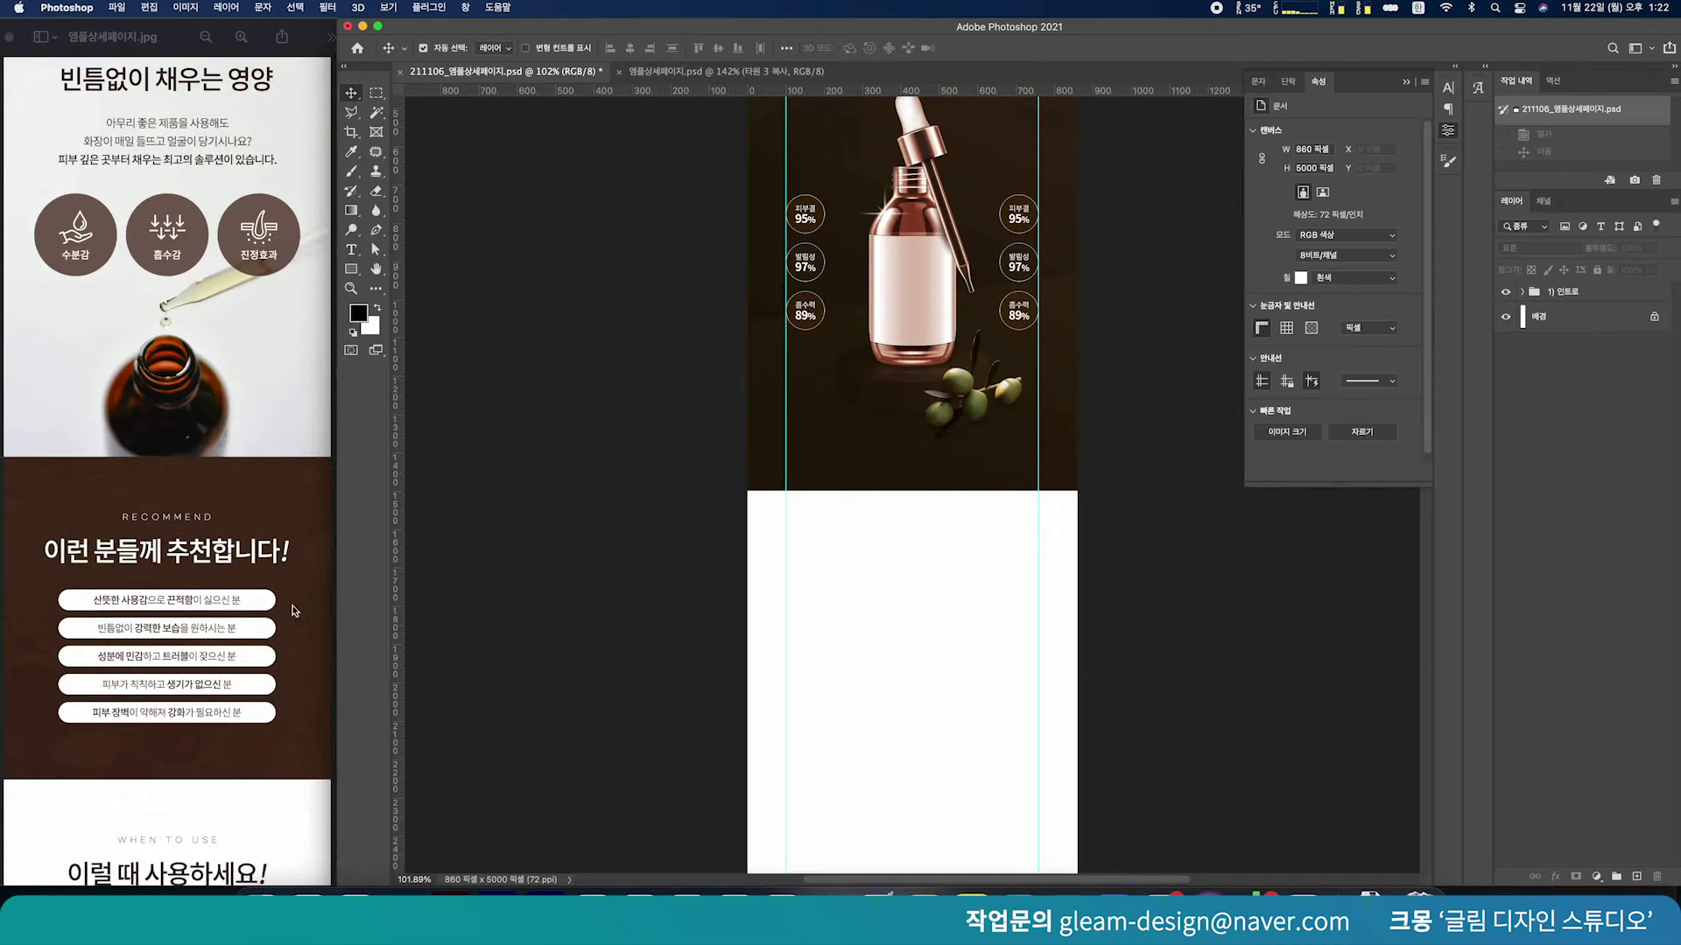
scroll(193, 574, up, 1)
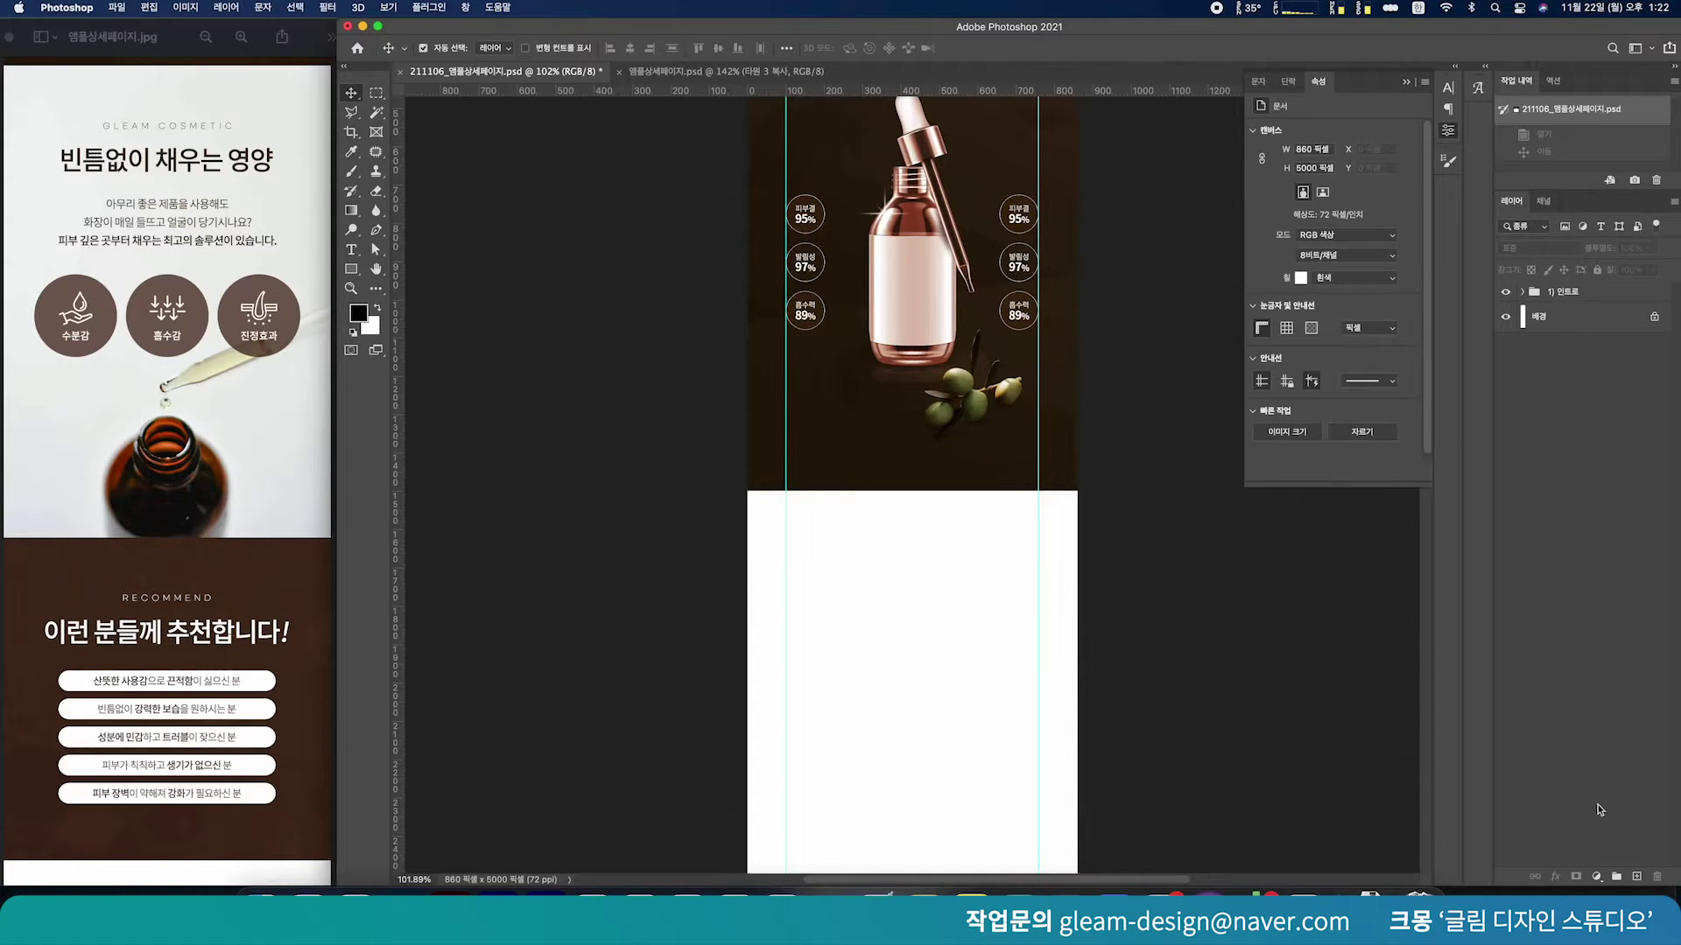
scroll(1298, 765, down, 5)
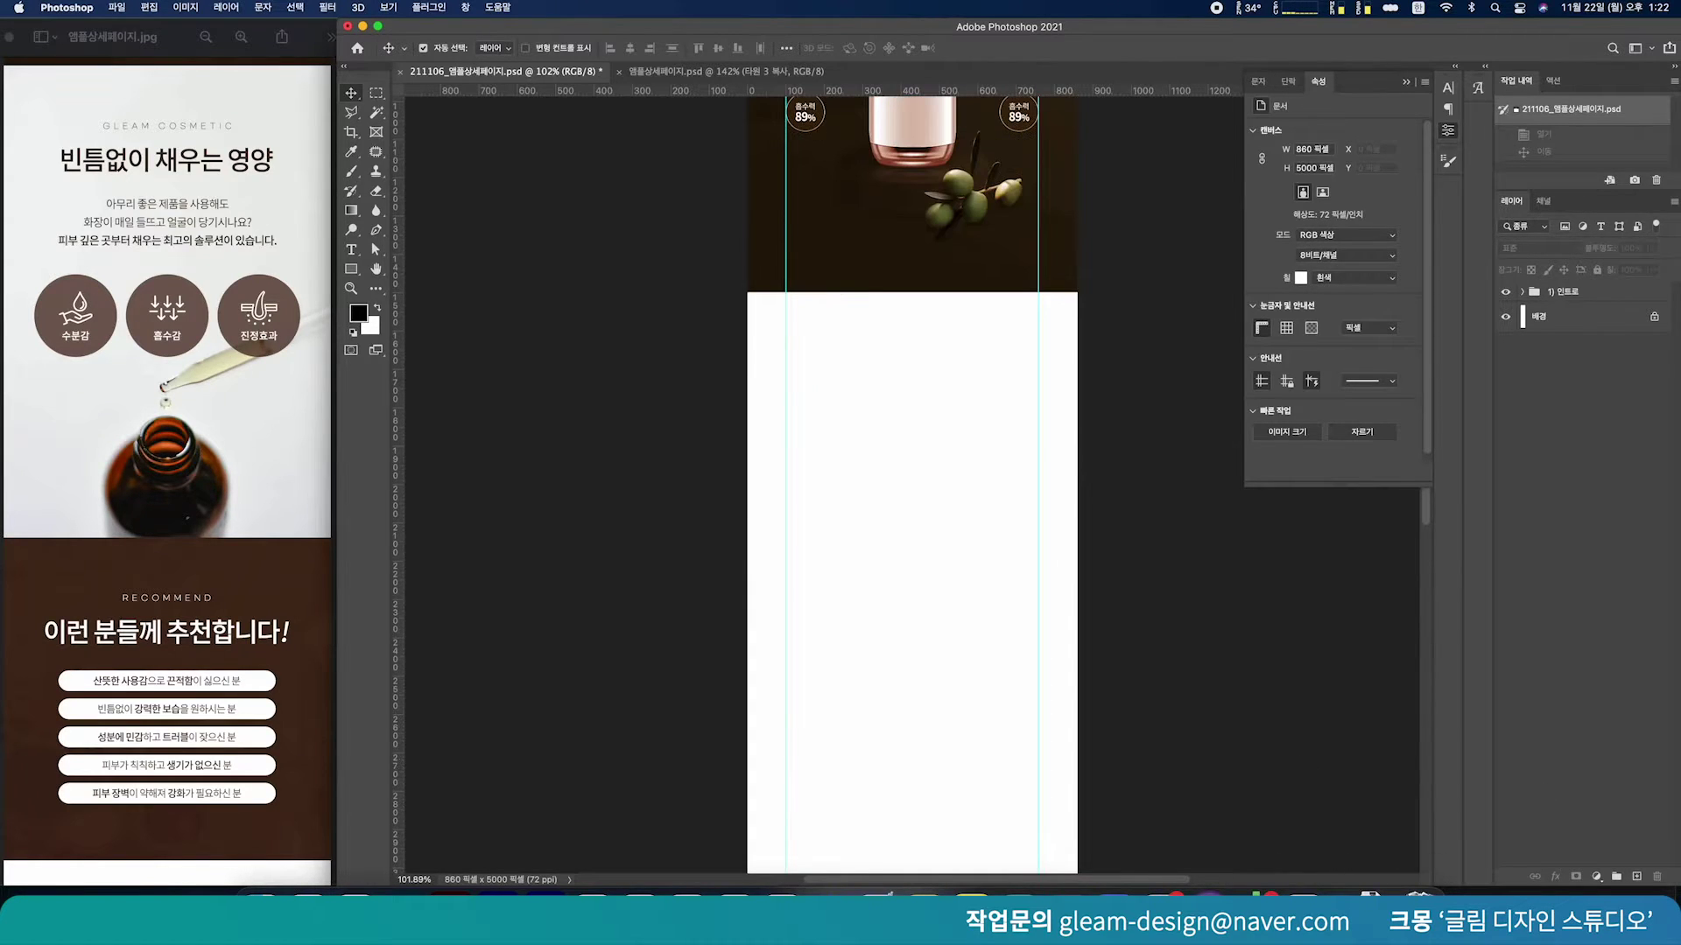
key(super+Tab)
drag(1354, 368, 1289, 348)
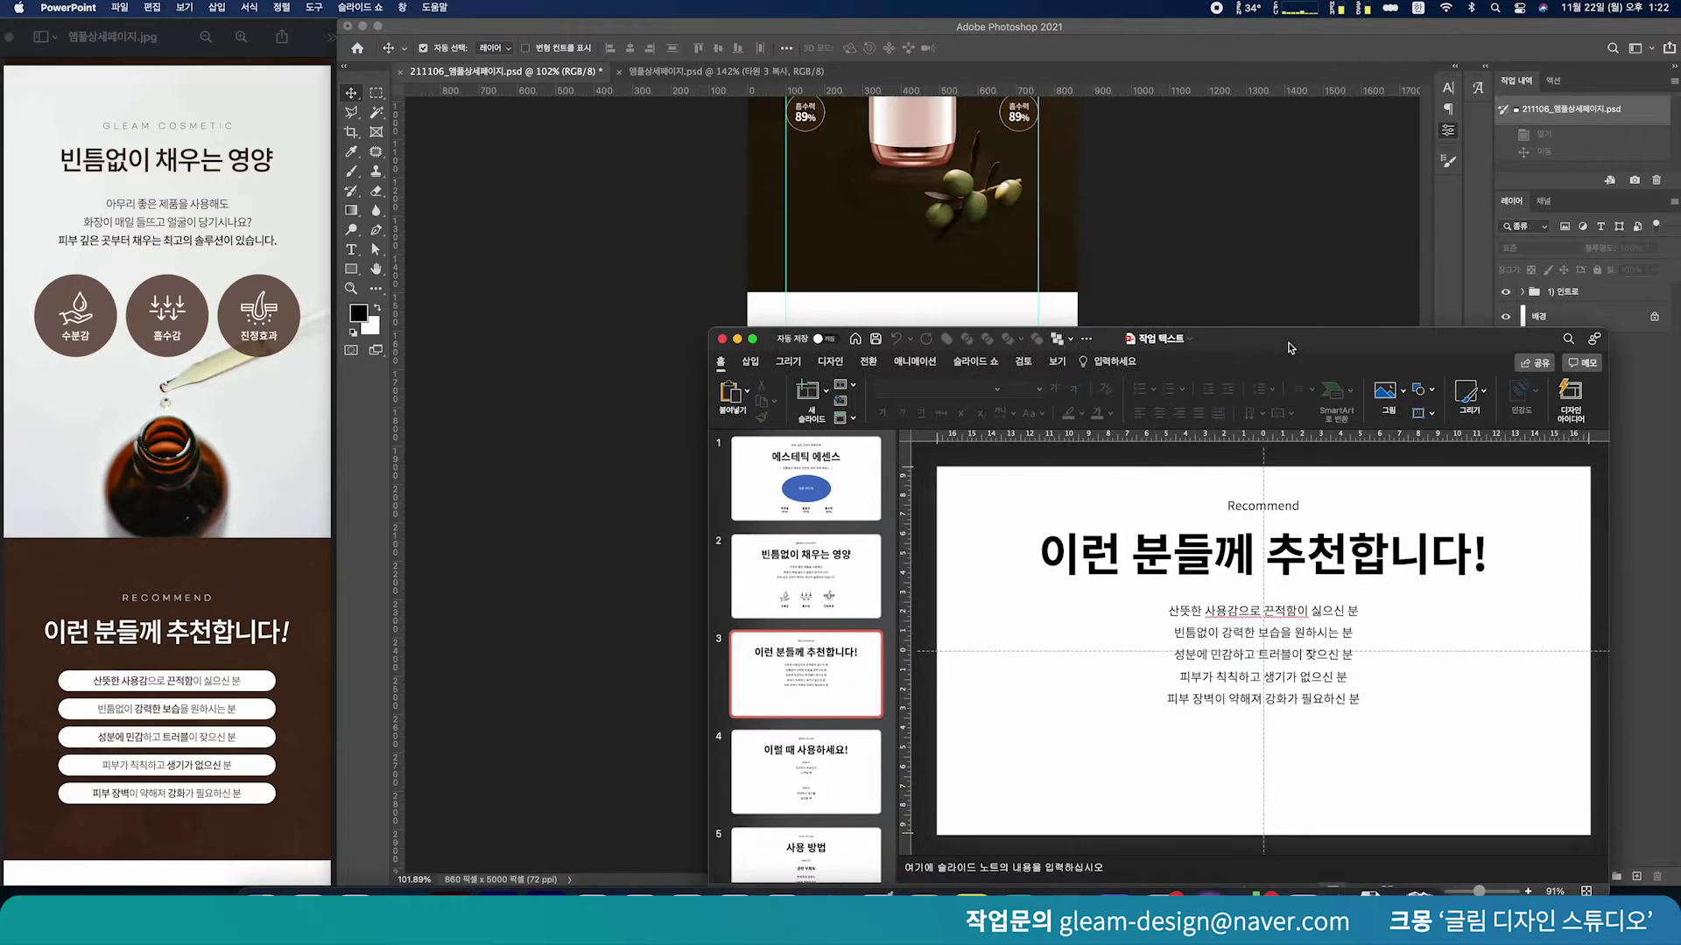
click(825, 604)
scroll(182, 526, up, 3)
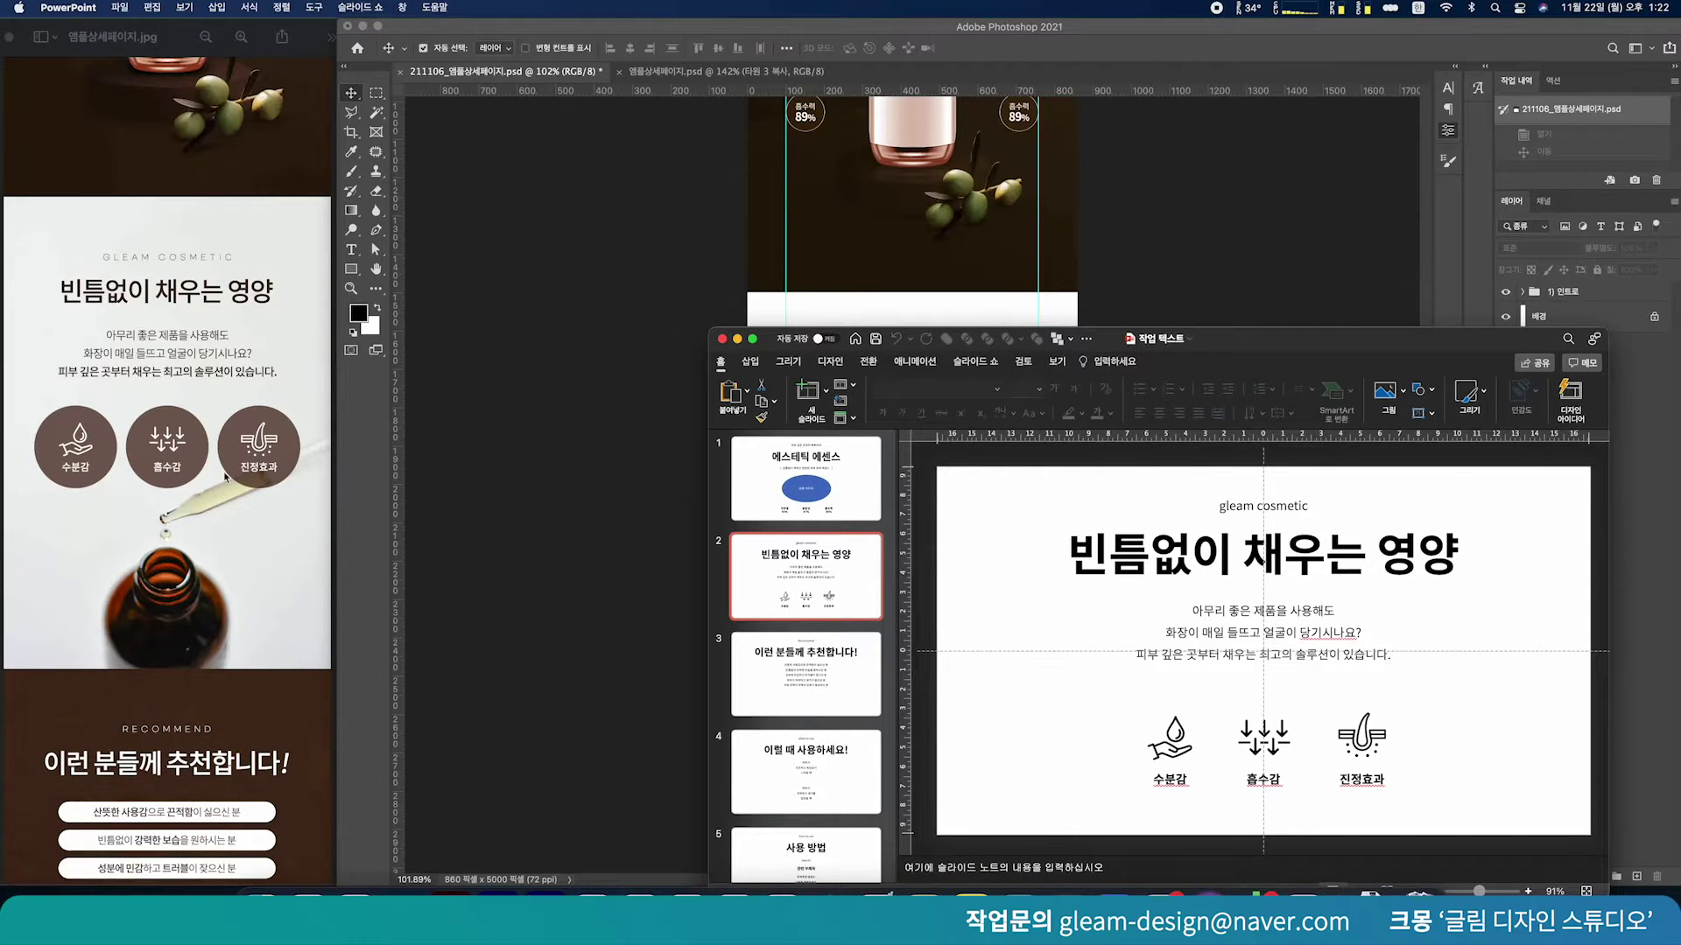
triple_click(1257, 505)
key(super+c)
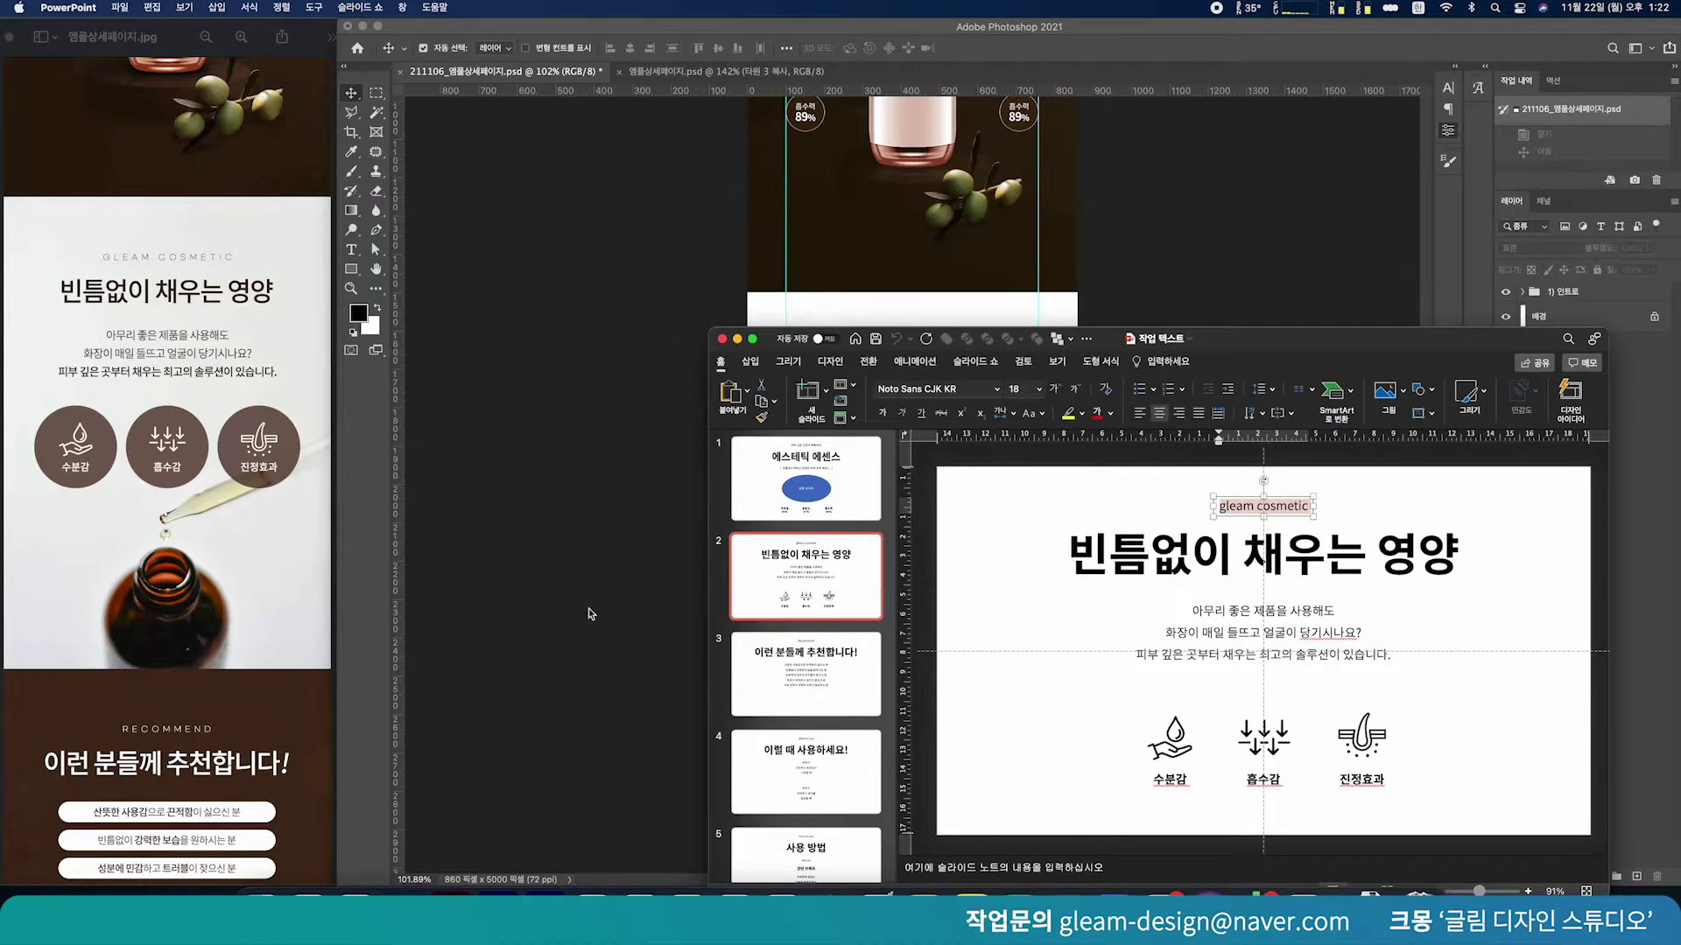
Back in Photoshop, paste "gleam cosmetic" as a new text layer in the white area below the intro, coloured #222
click(592, 614)
click(351, 250)
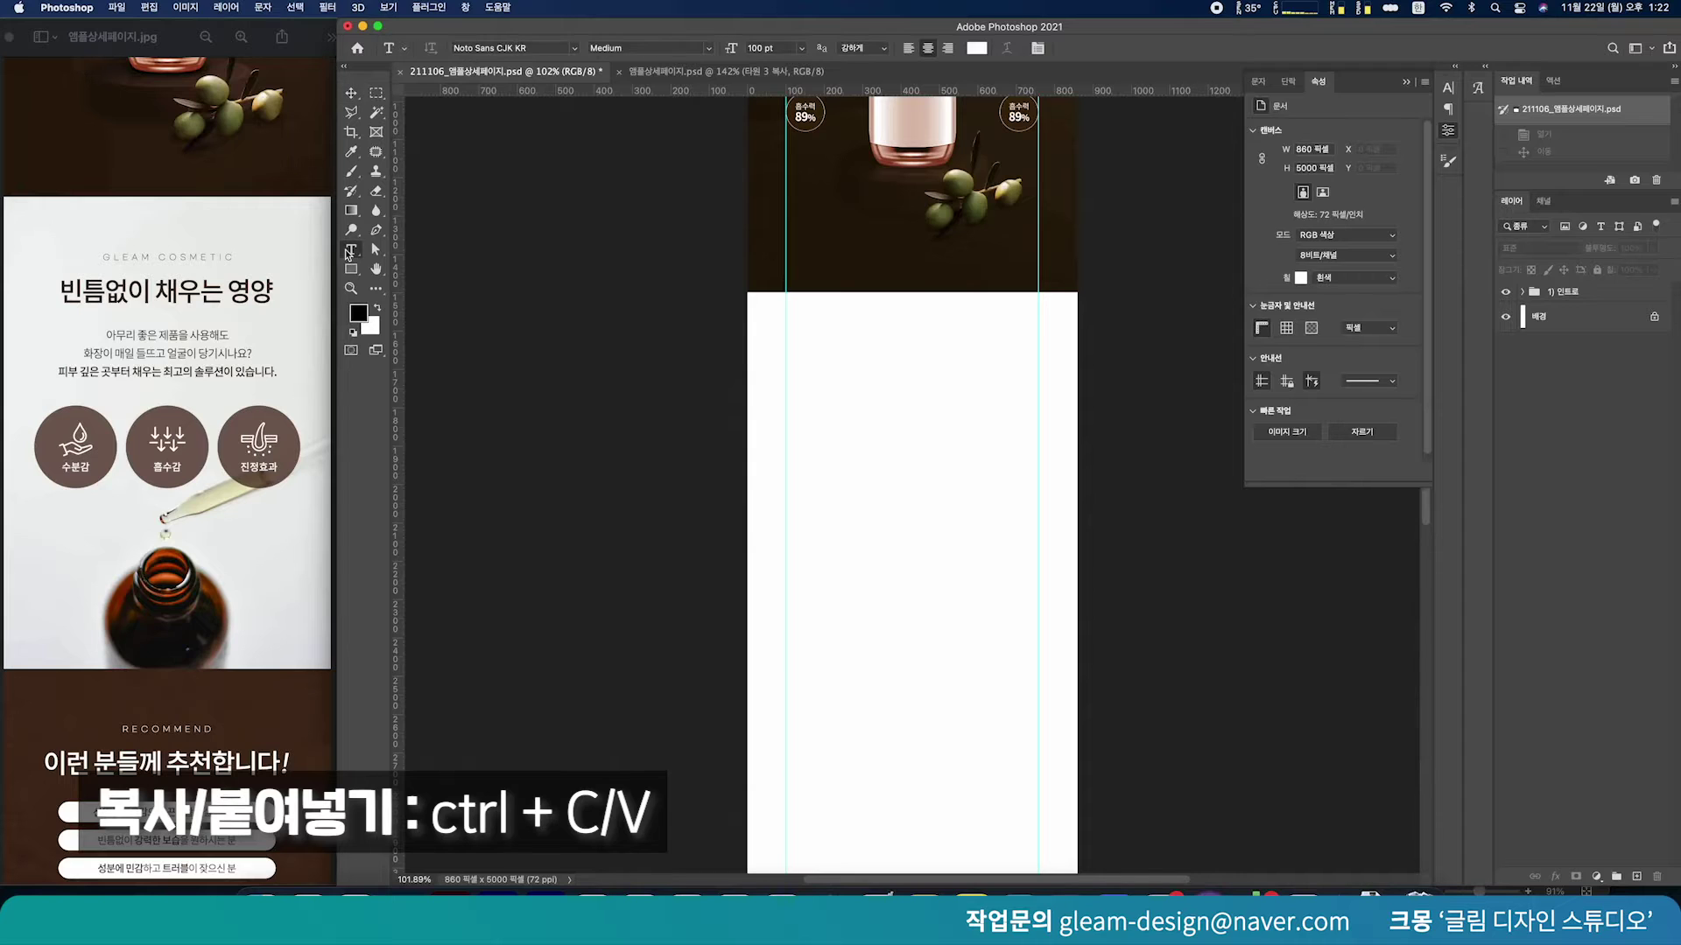
click(916, 381)
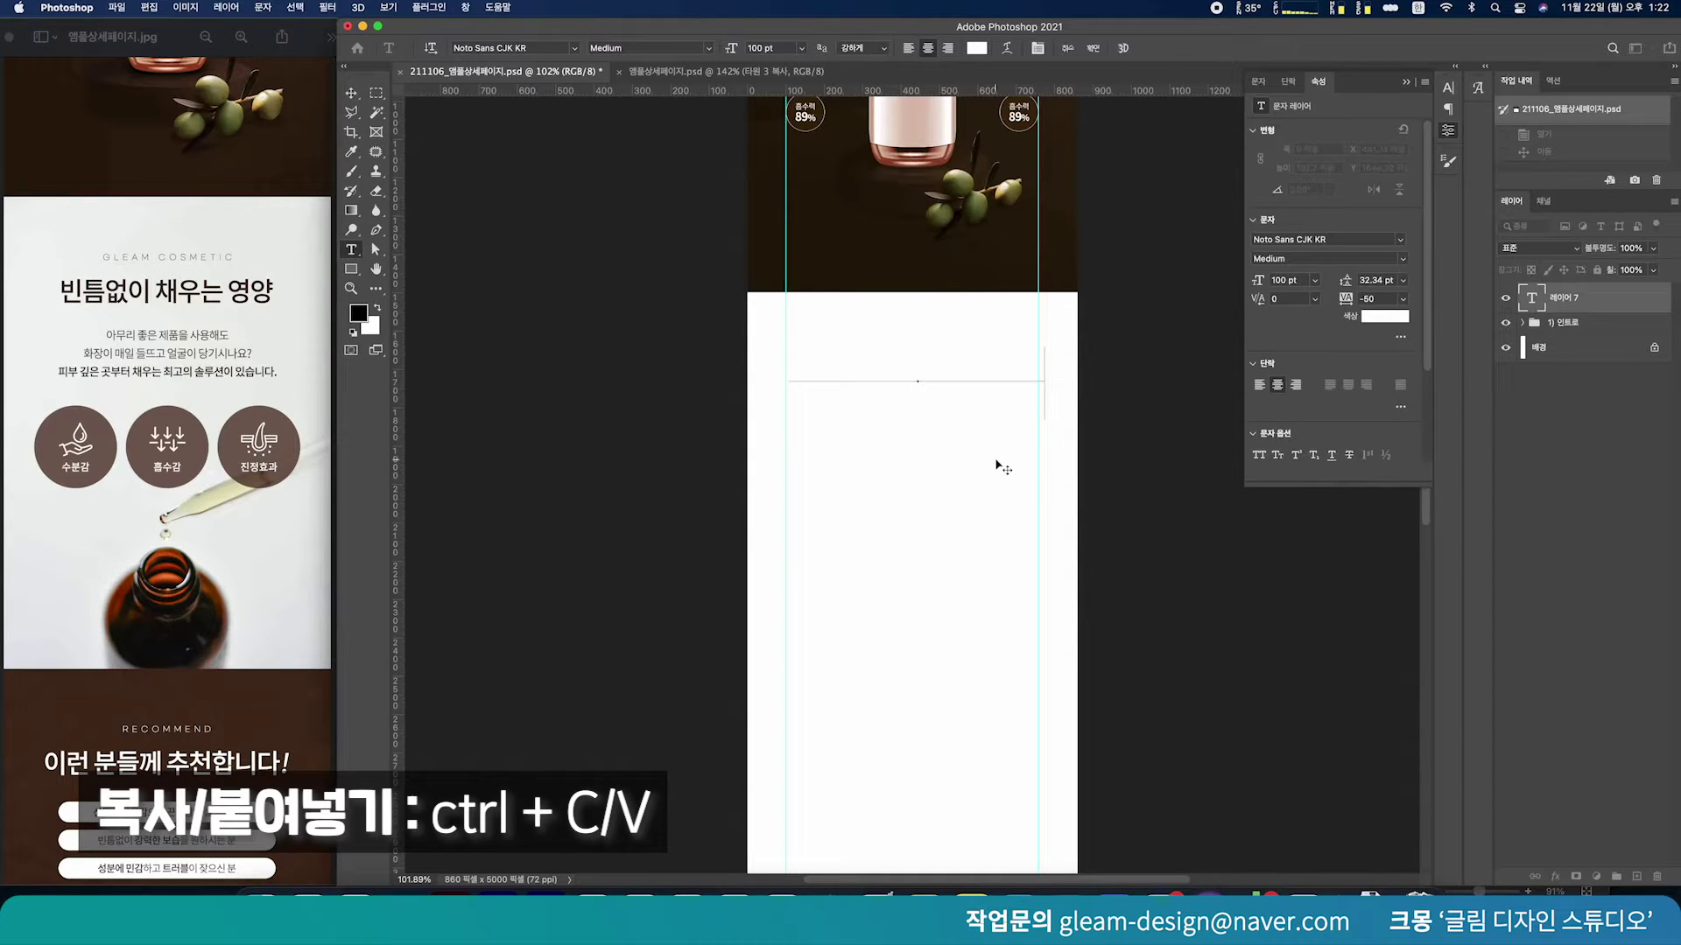
key(super+v)
key(super+a)
click(1384, 316)
text(222)
key(Return)
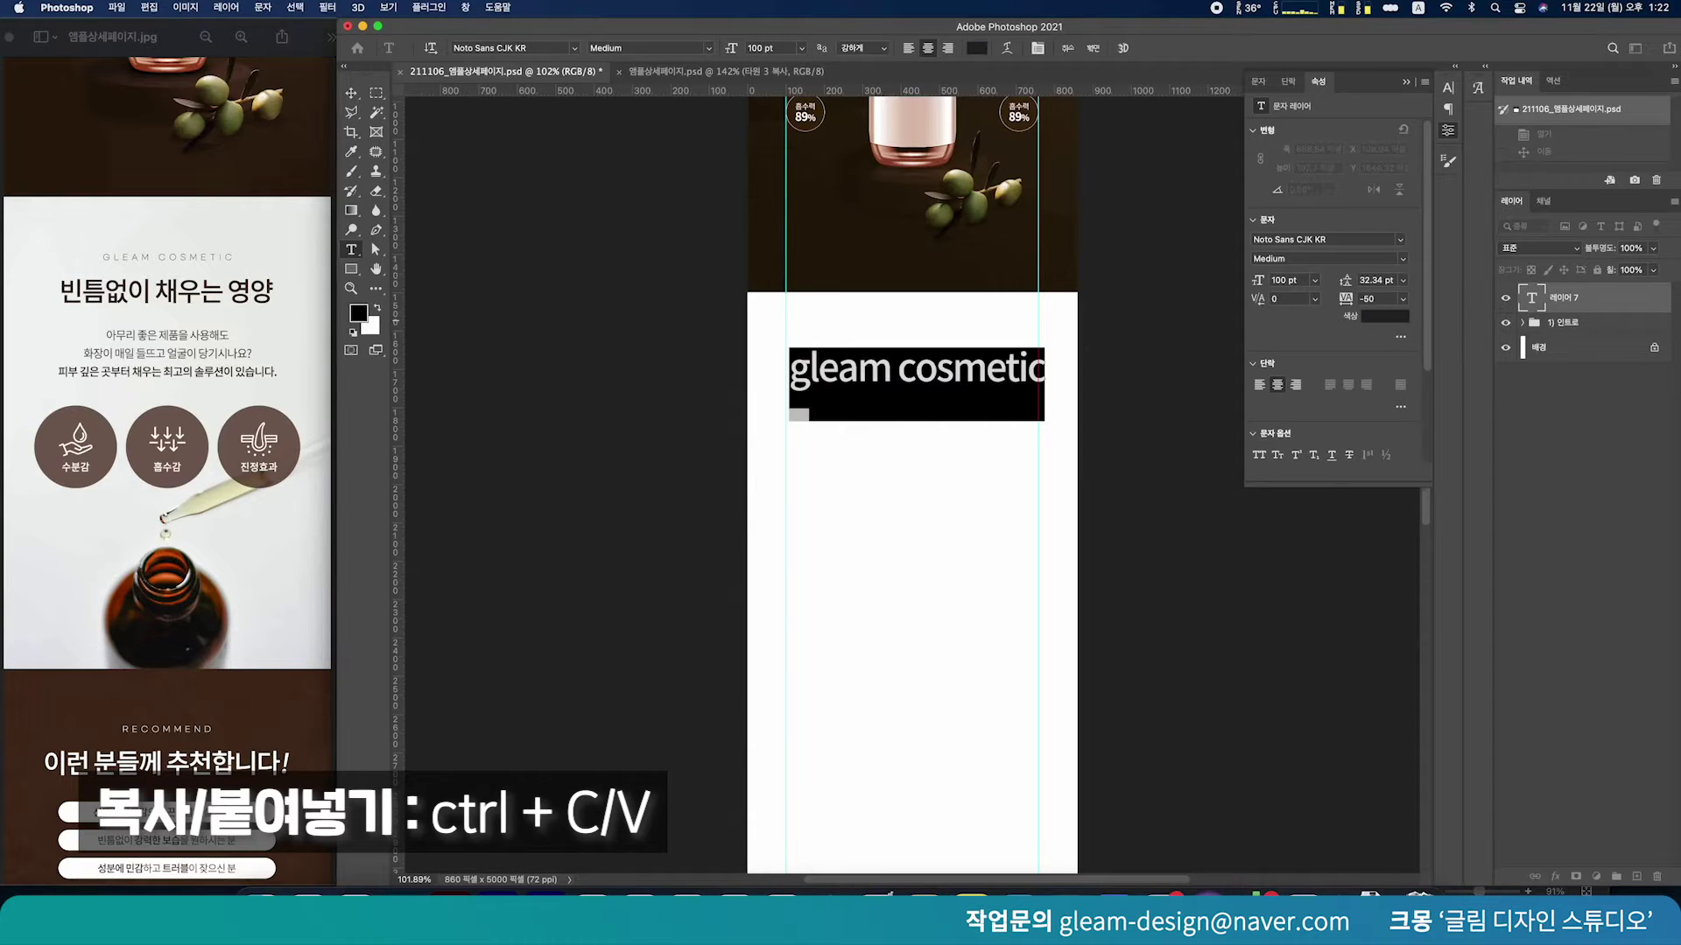
click(686, 356)
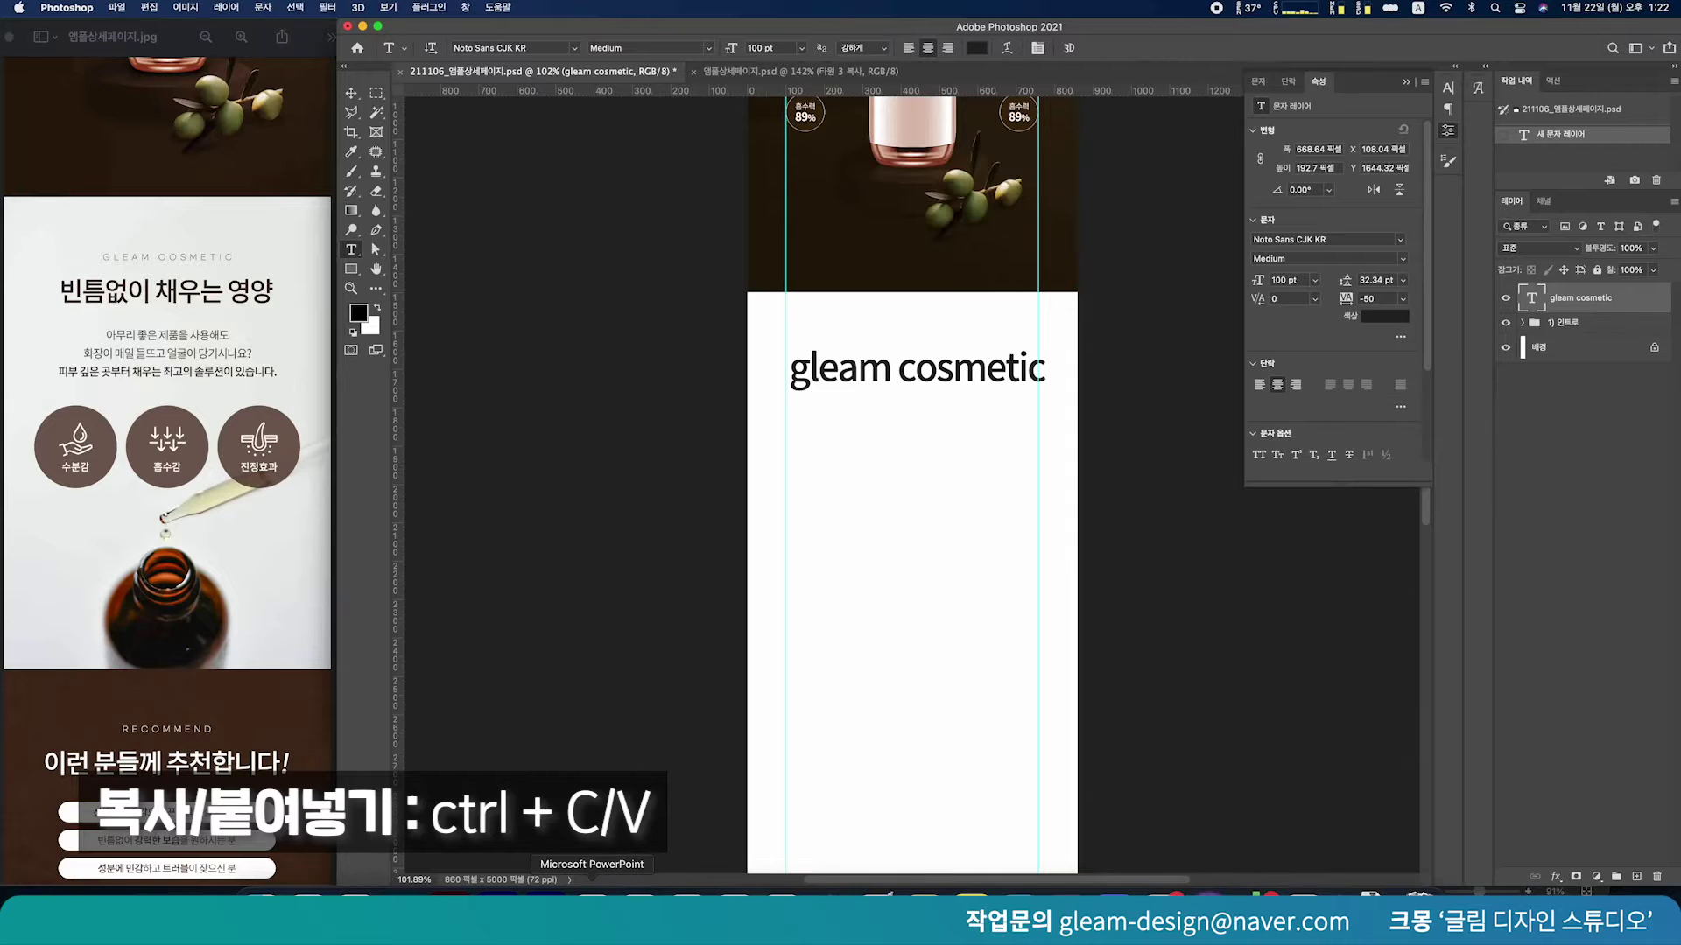
Copy the heading "빈틈없이 채우는 영양" from the PowerPoint slide and paste it in Photoshop as a text layer below "gleam cosmetic"
click(921, 896)
click(1337, 560)
double_click(1337, 565)
triple_click(1336, 564)
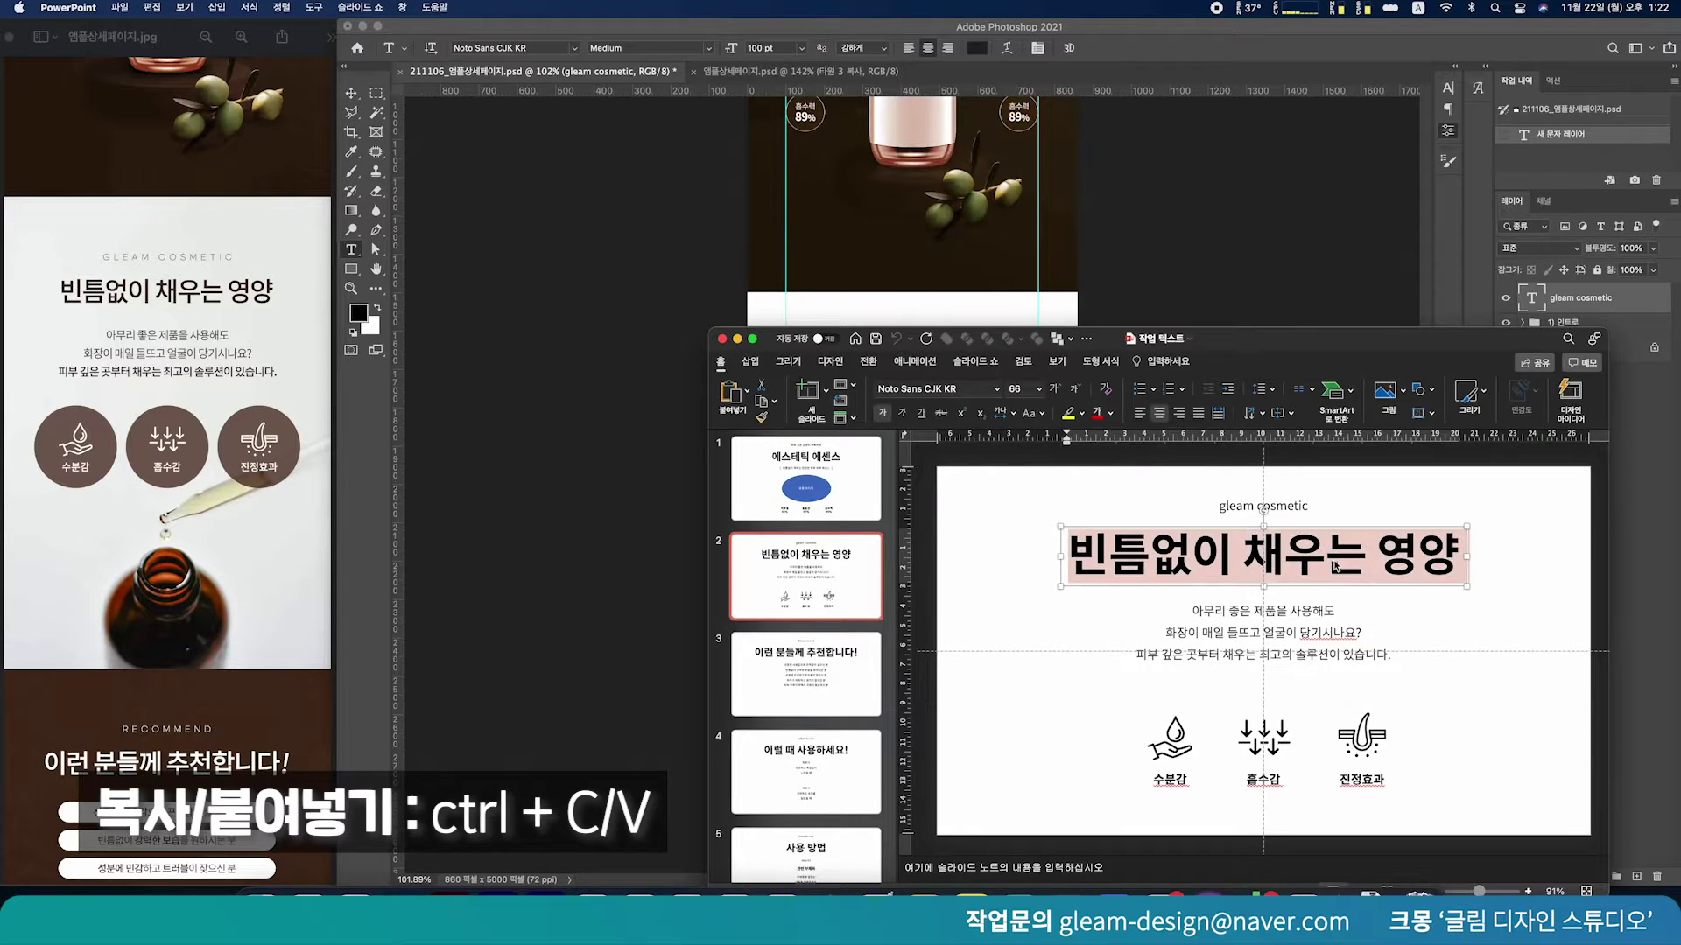
key(super+c)
click(652, 621)
click(904, 455)
key(super+v)
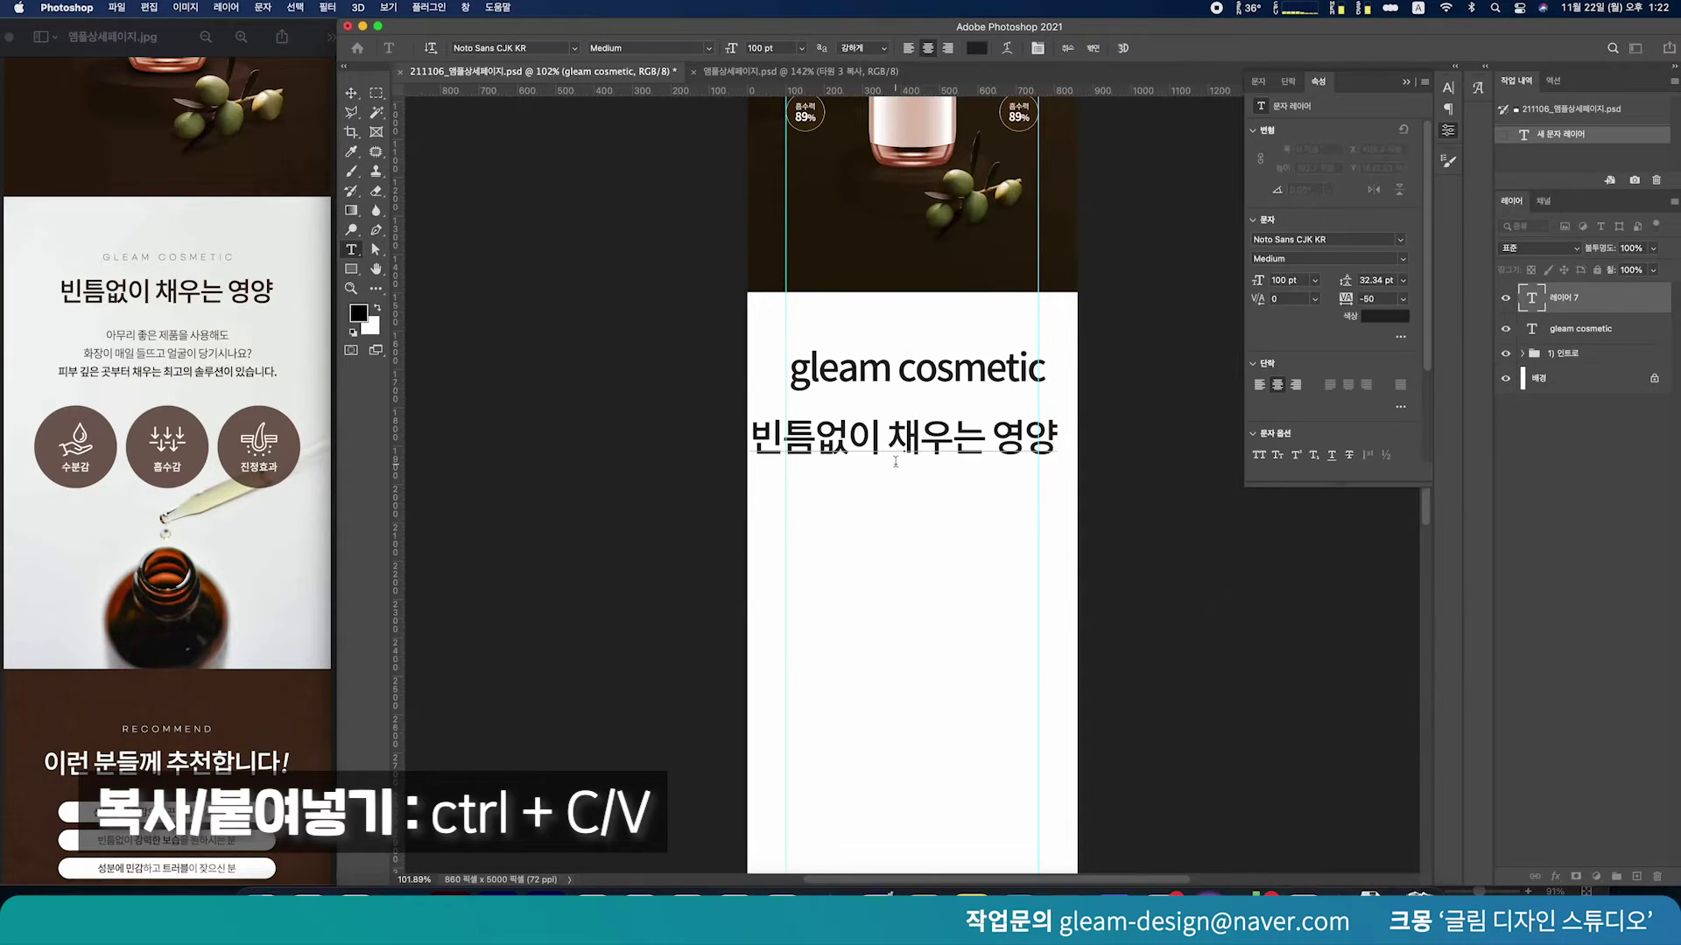
key(super+Return)
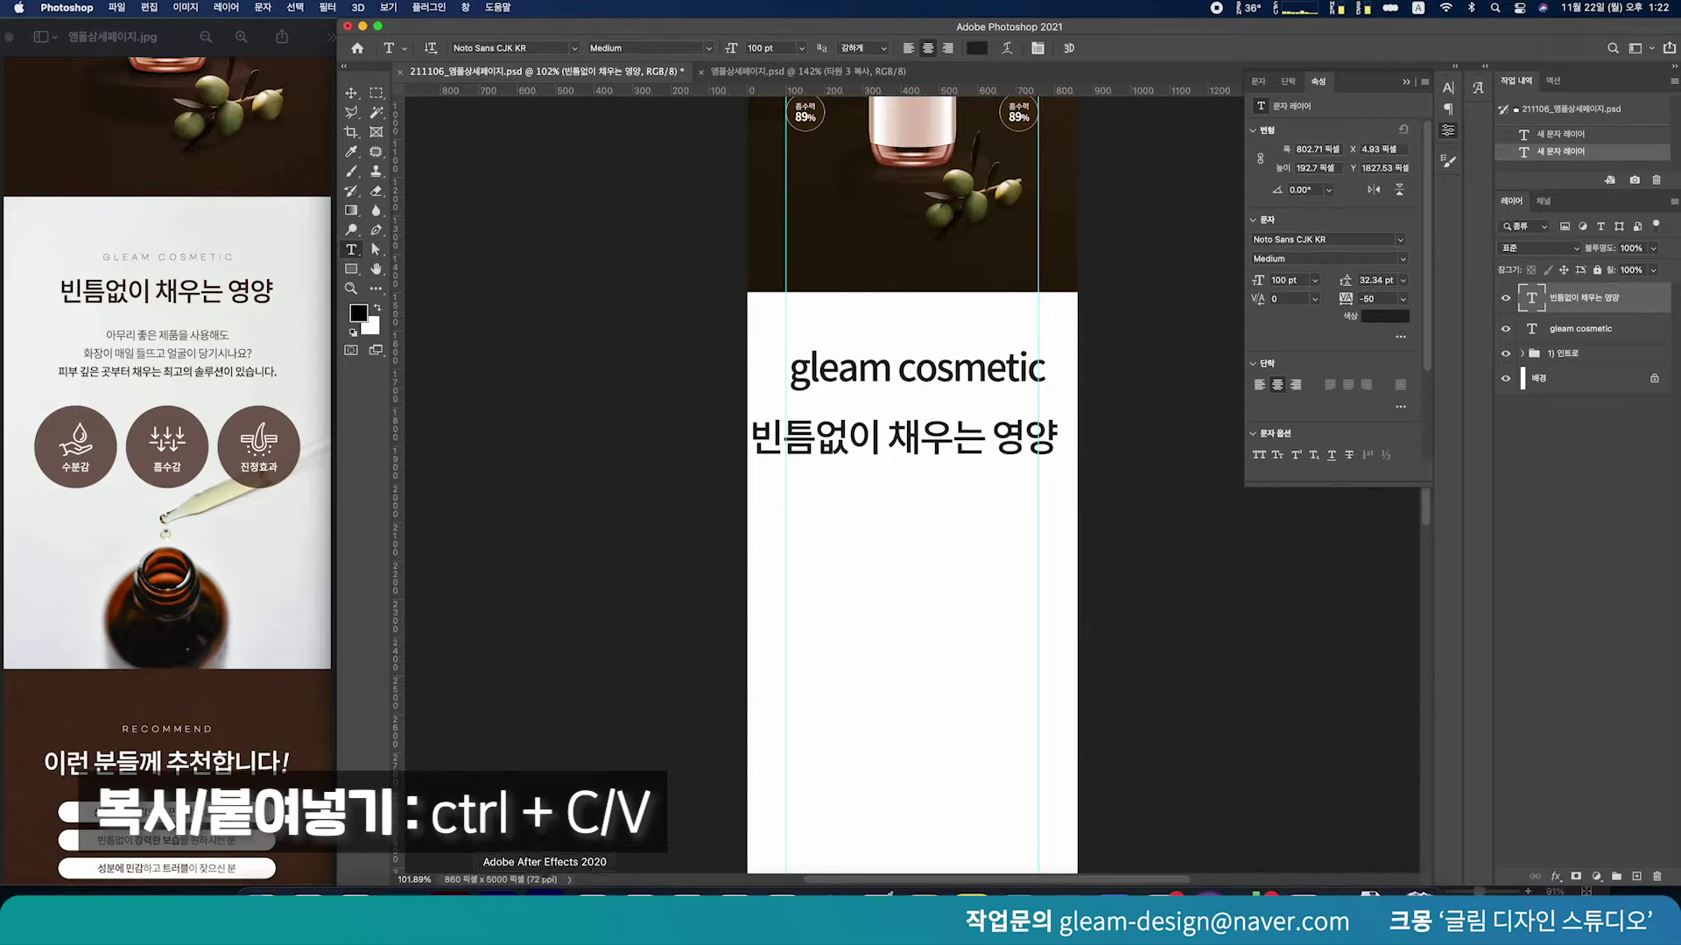
Copy the three-line body text starting "아무리 좋은 제품을 사용해도" from PowerPoint and paste it as a Photoshop text layer below the heading
click(536, 893)
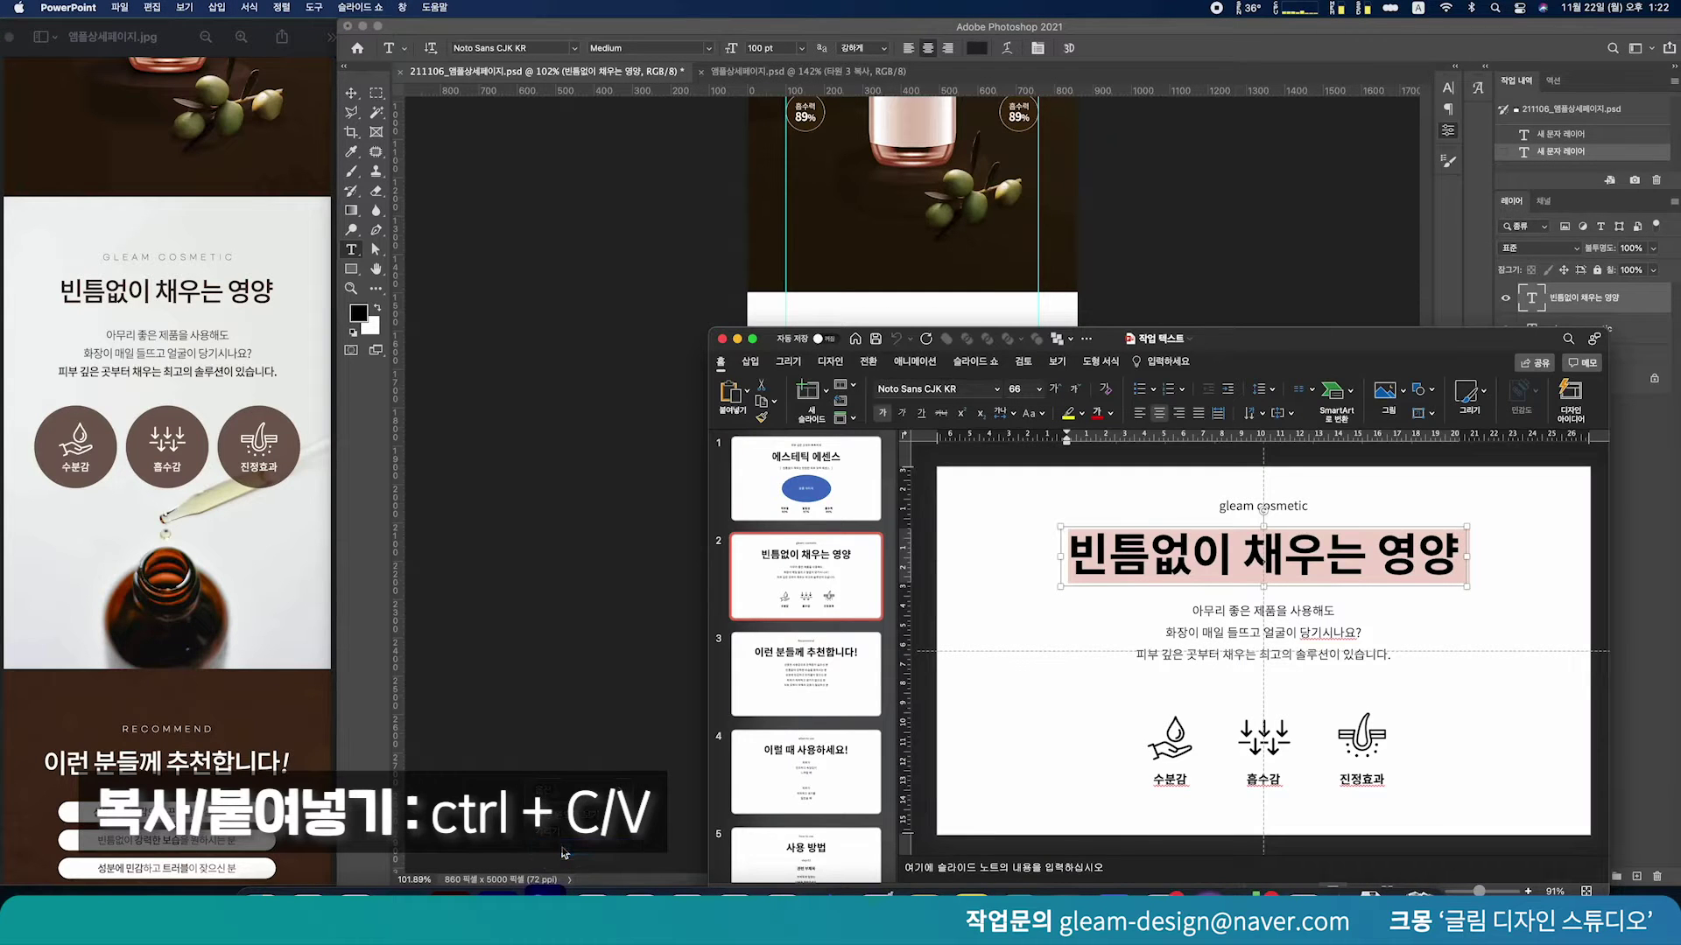
click(1231, 631)
key(super+a)
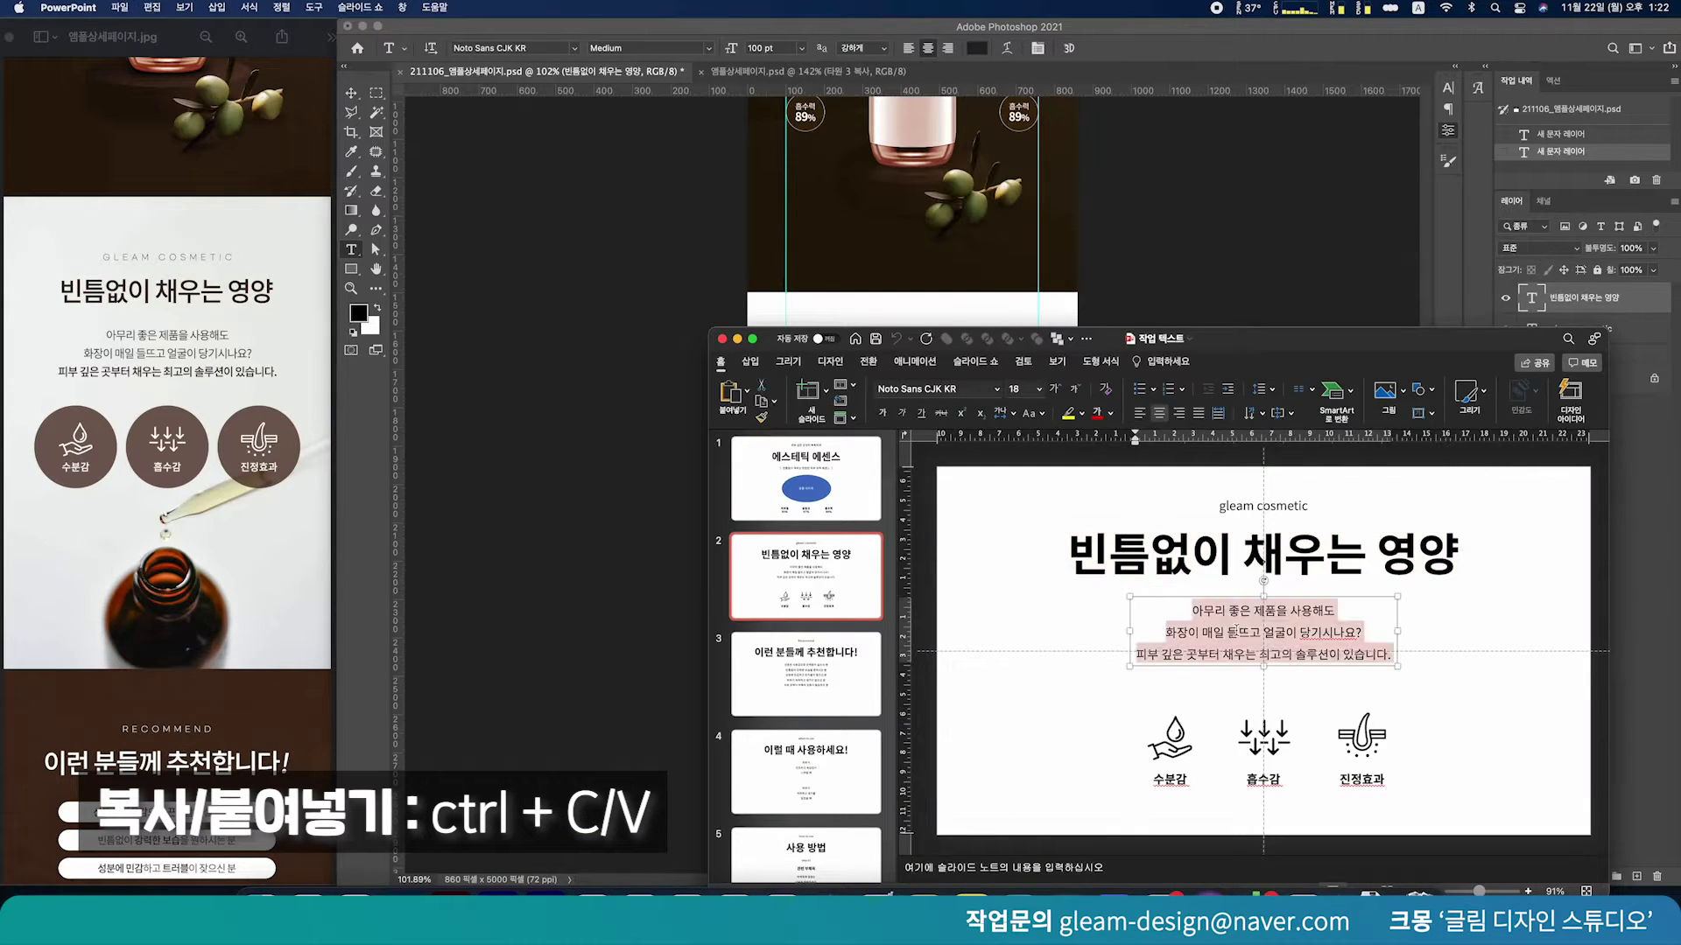
key(super+c)
click(600, 636)
click(900, 546)
key(super+v)
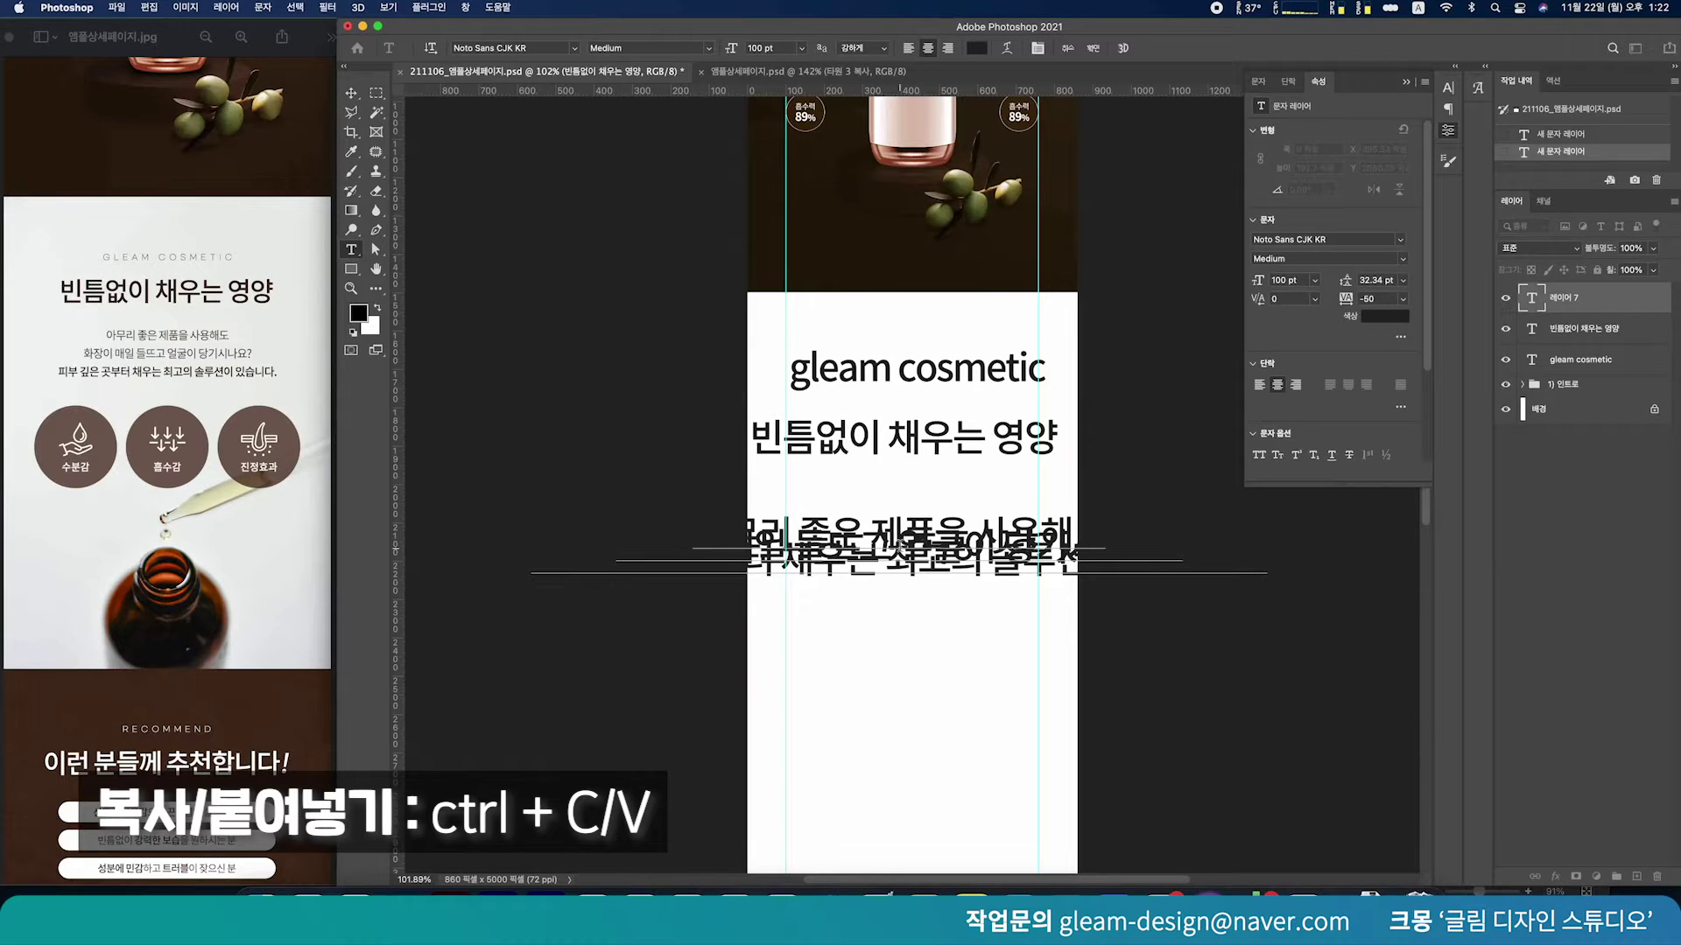
key(super+Return)
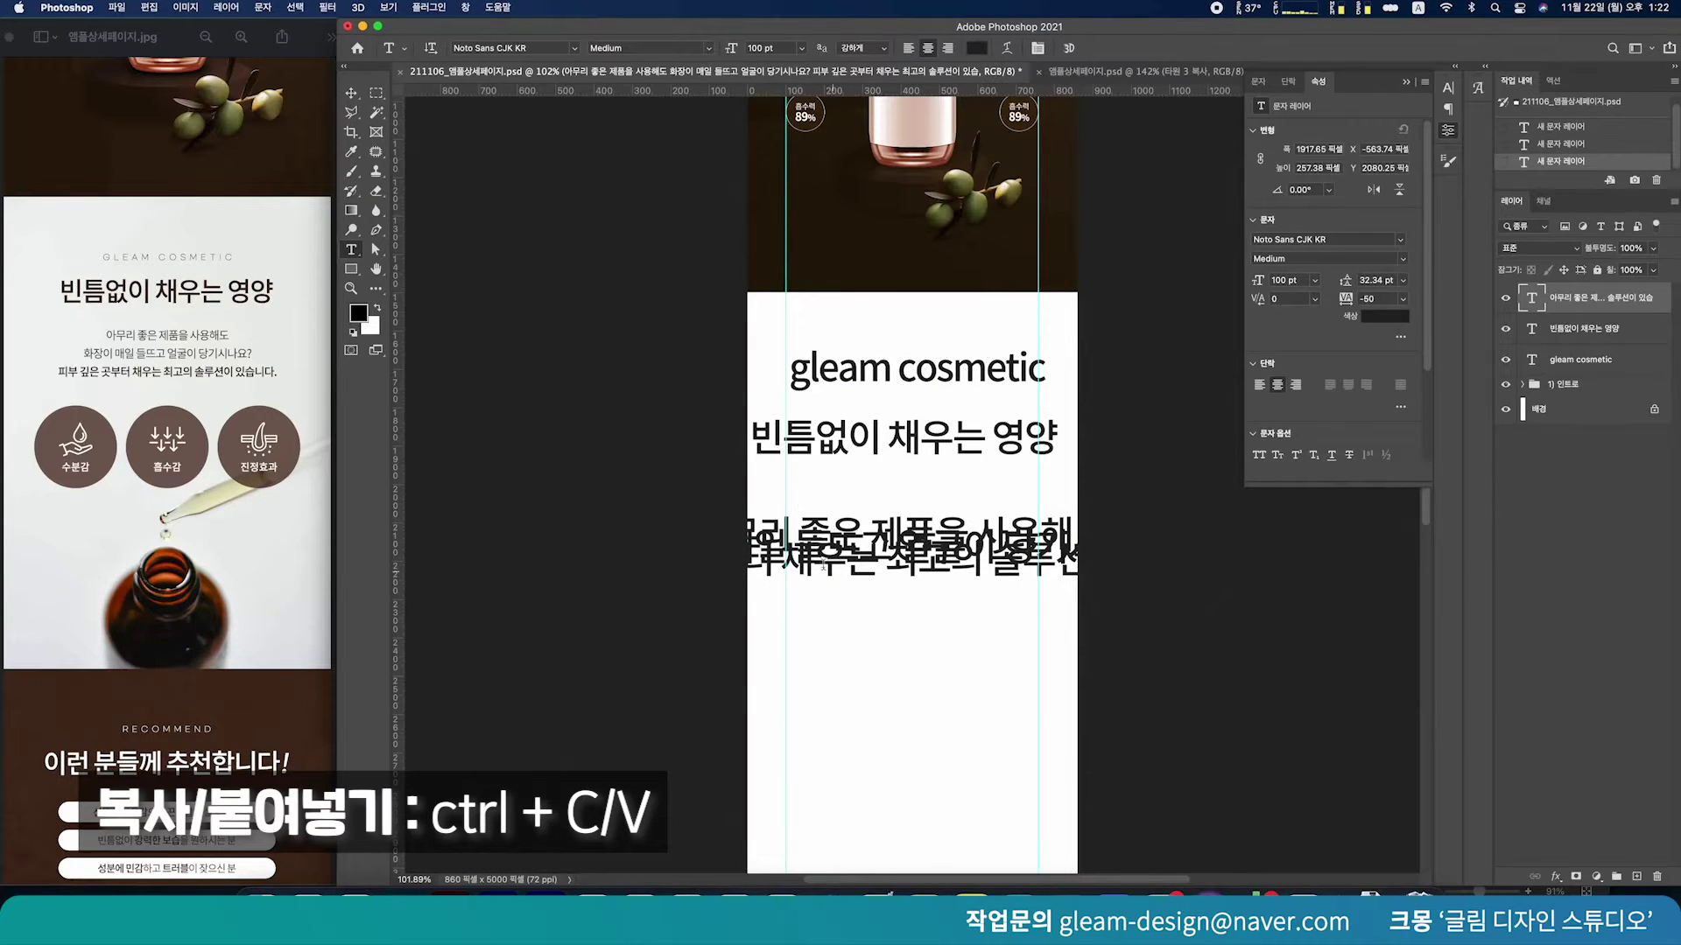
Examine slide 2's separate text boxes in PowerPoint and the row of three round icons in the reference image
click(593, 911)
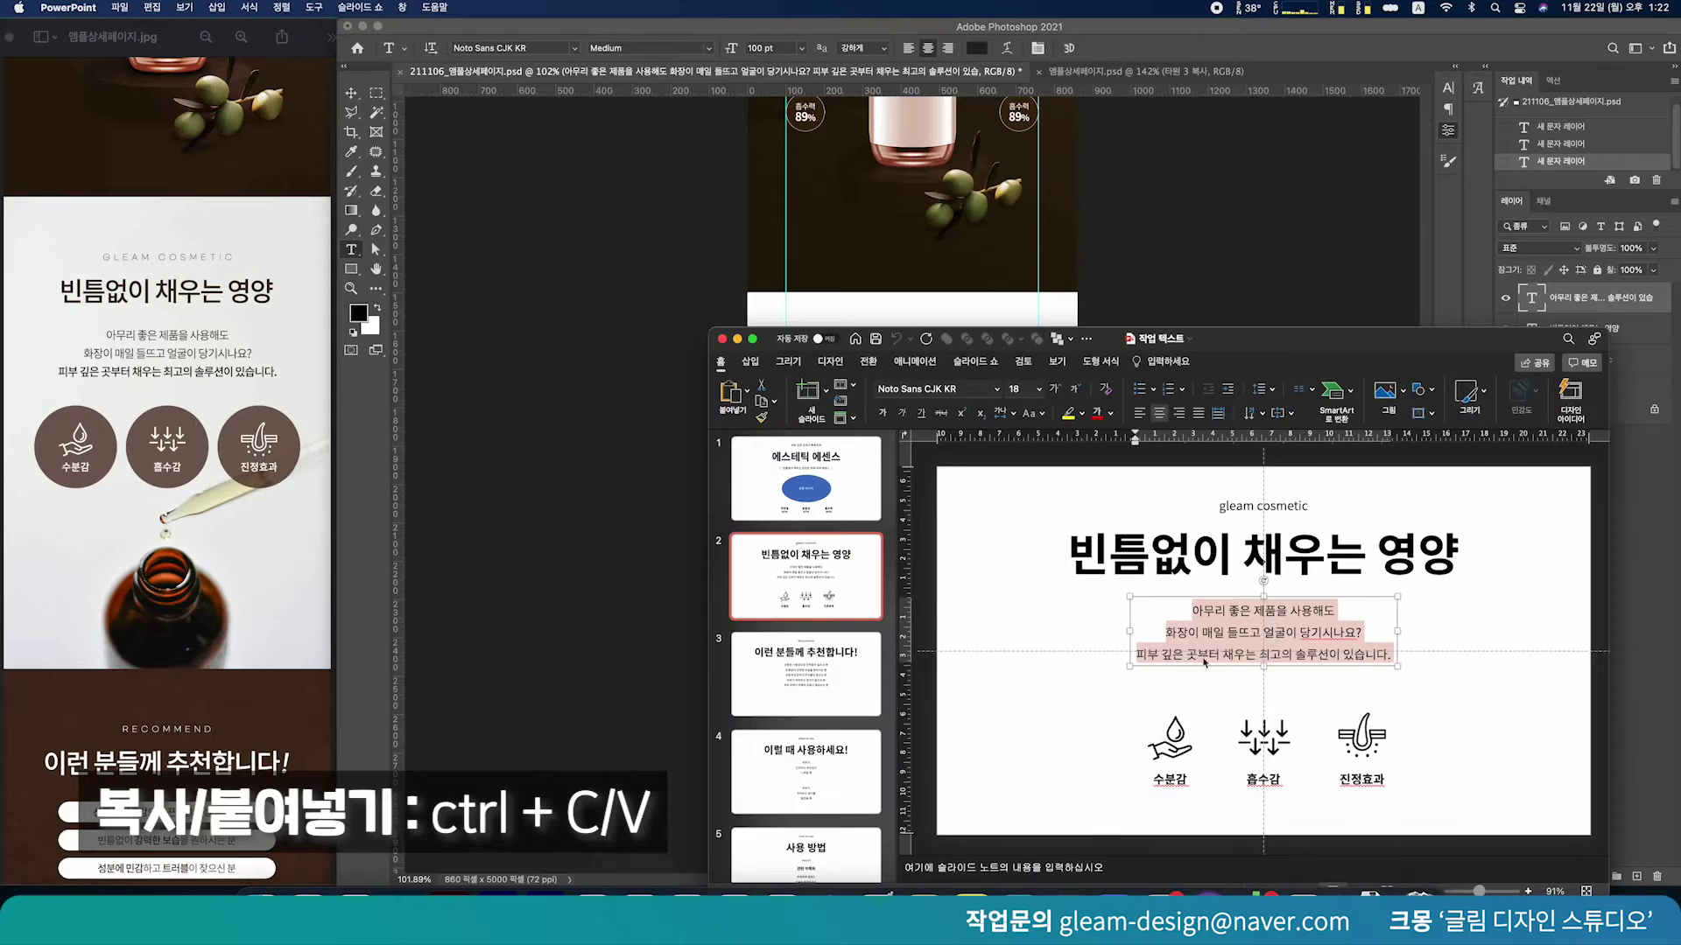
click(1192, 774)
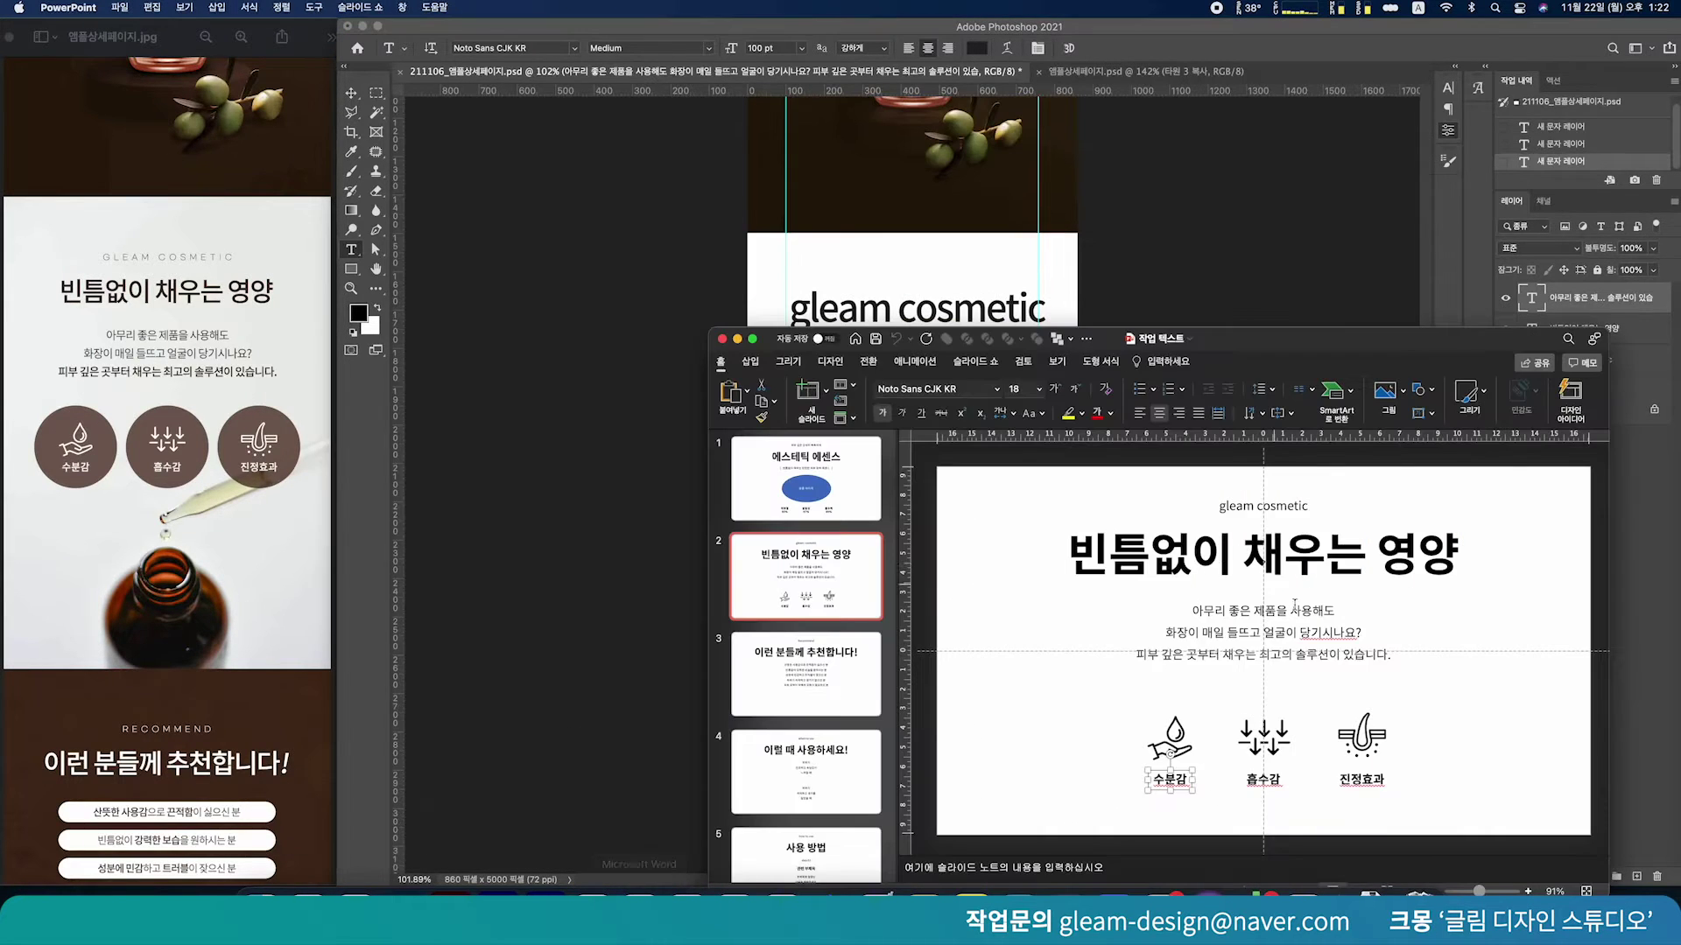
click(1230, 505)
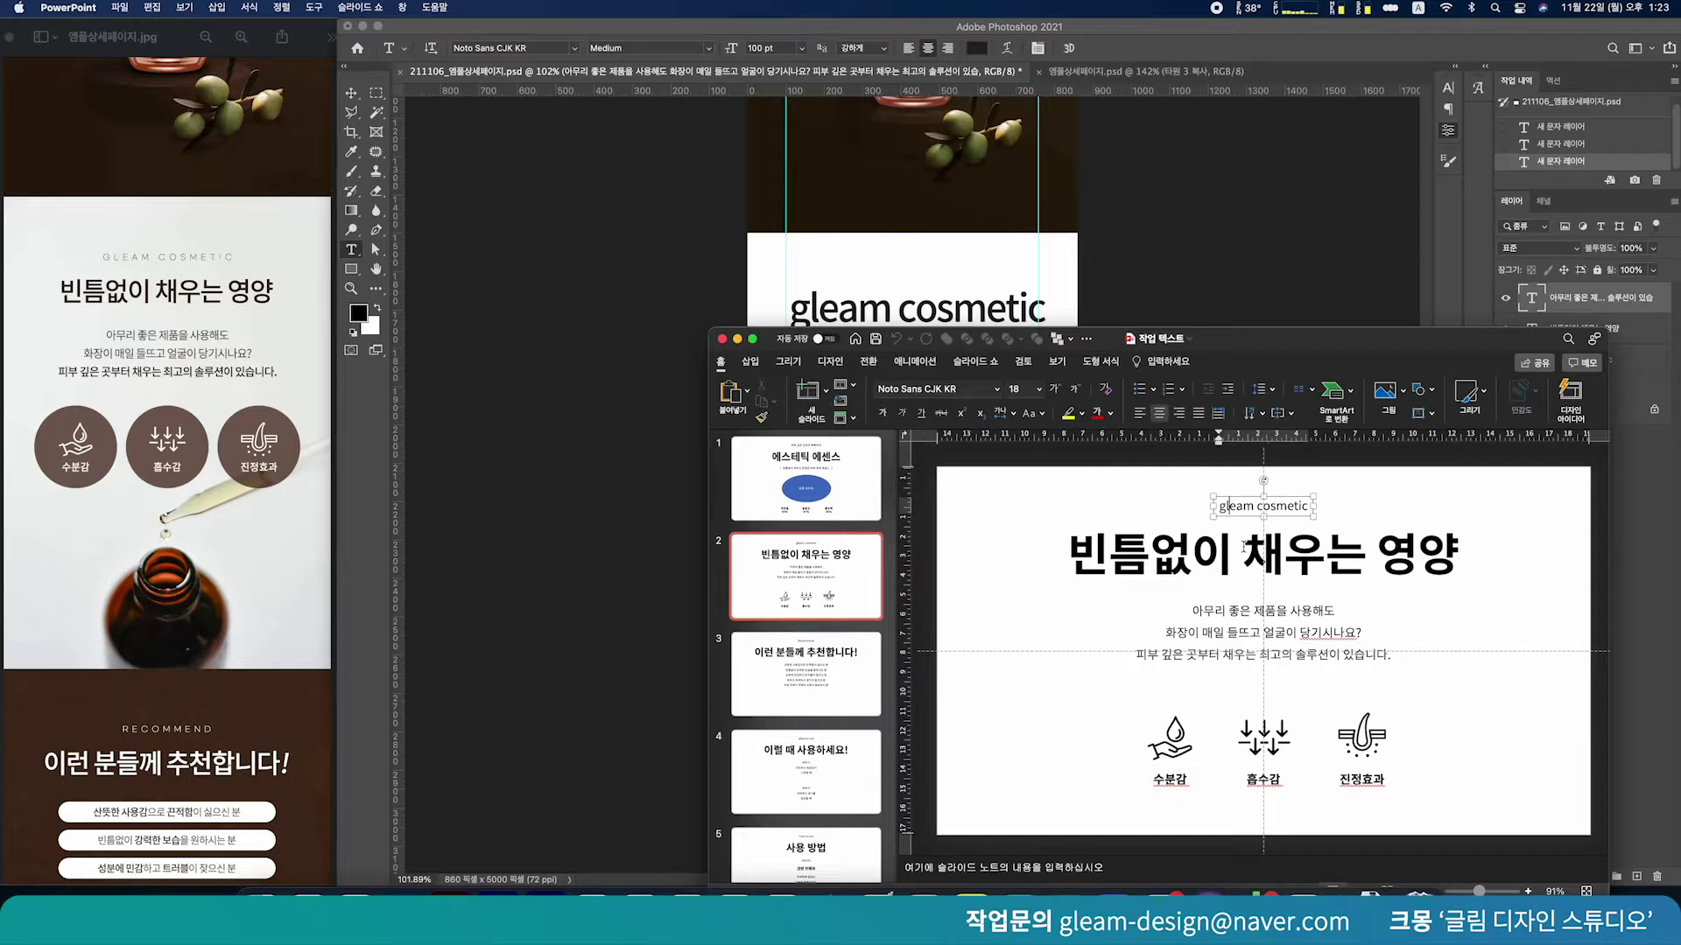
click(1205, 569)
click(1226, 611)
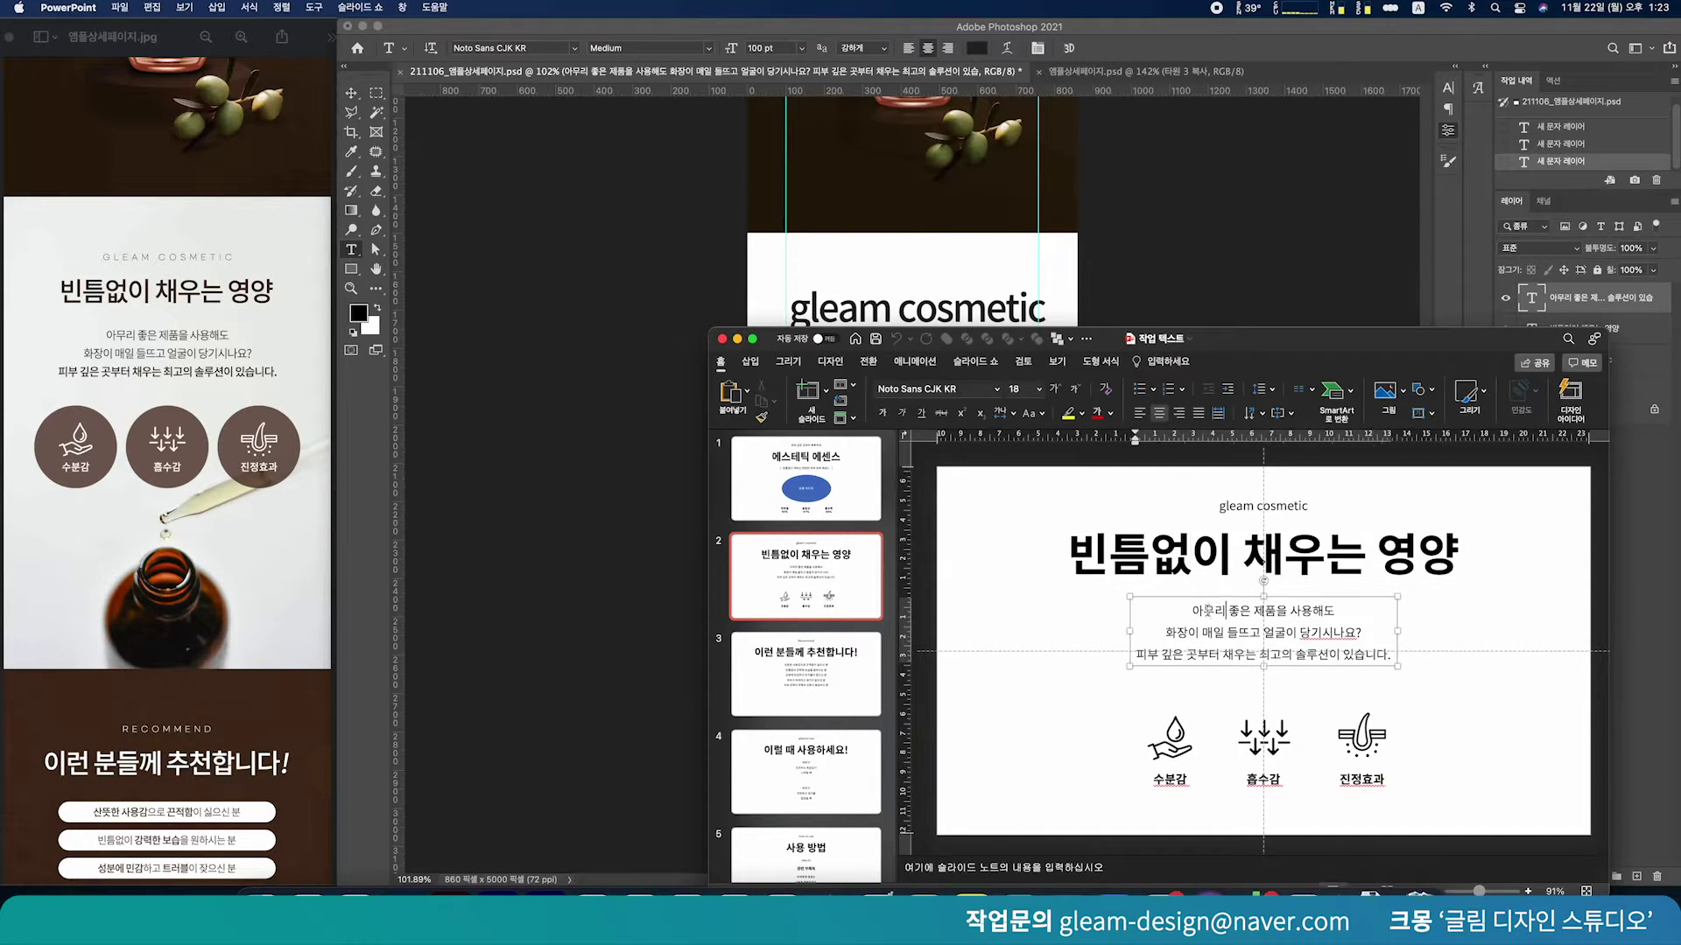
click(1183, 217)
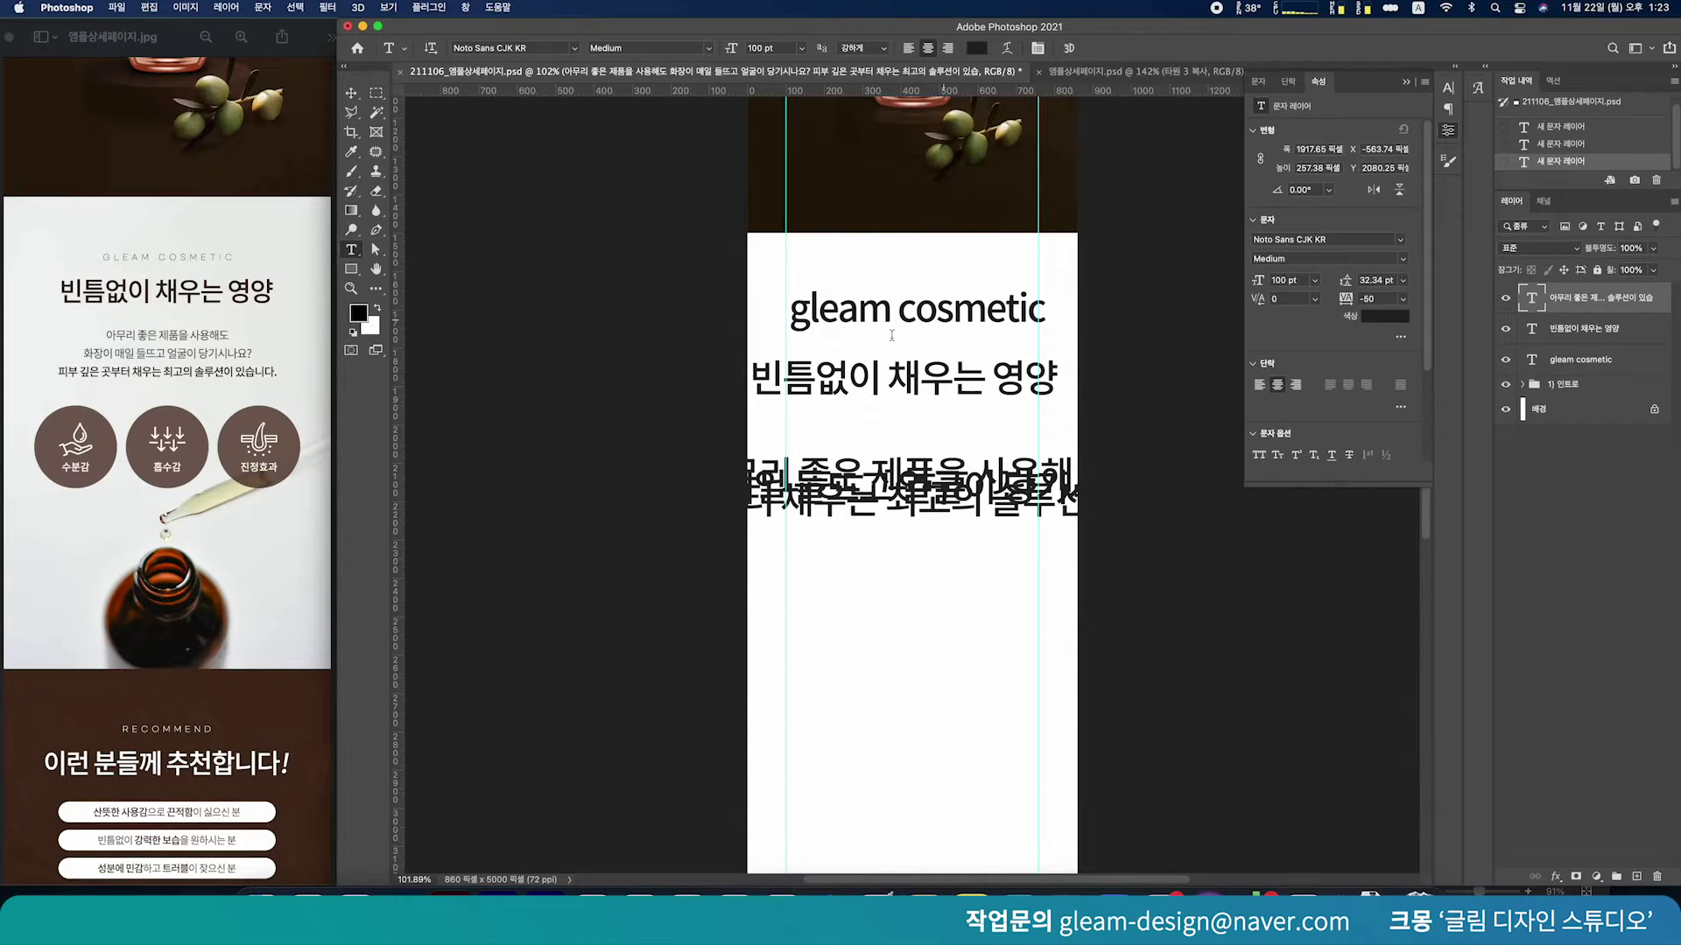
click(328, 481)
drag(328, 501, 30, 397)
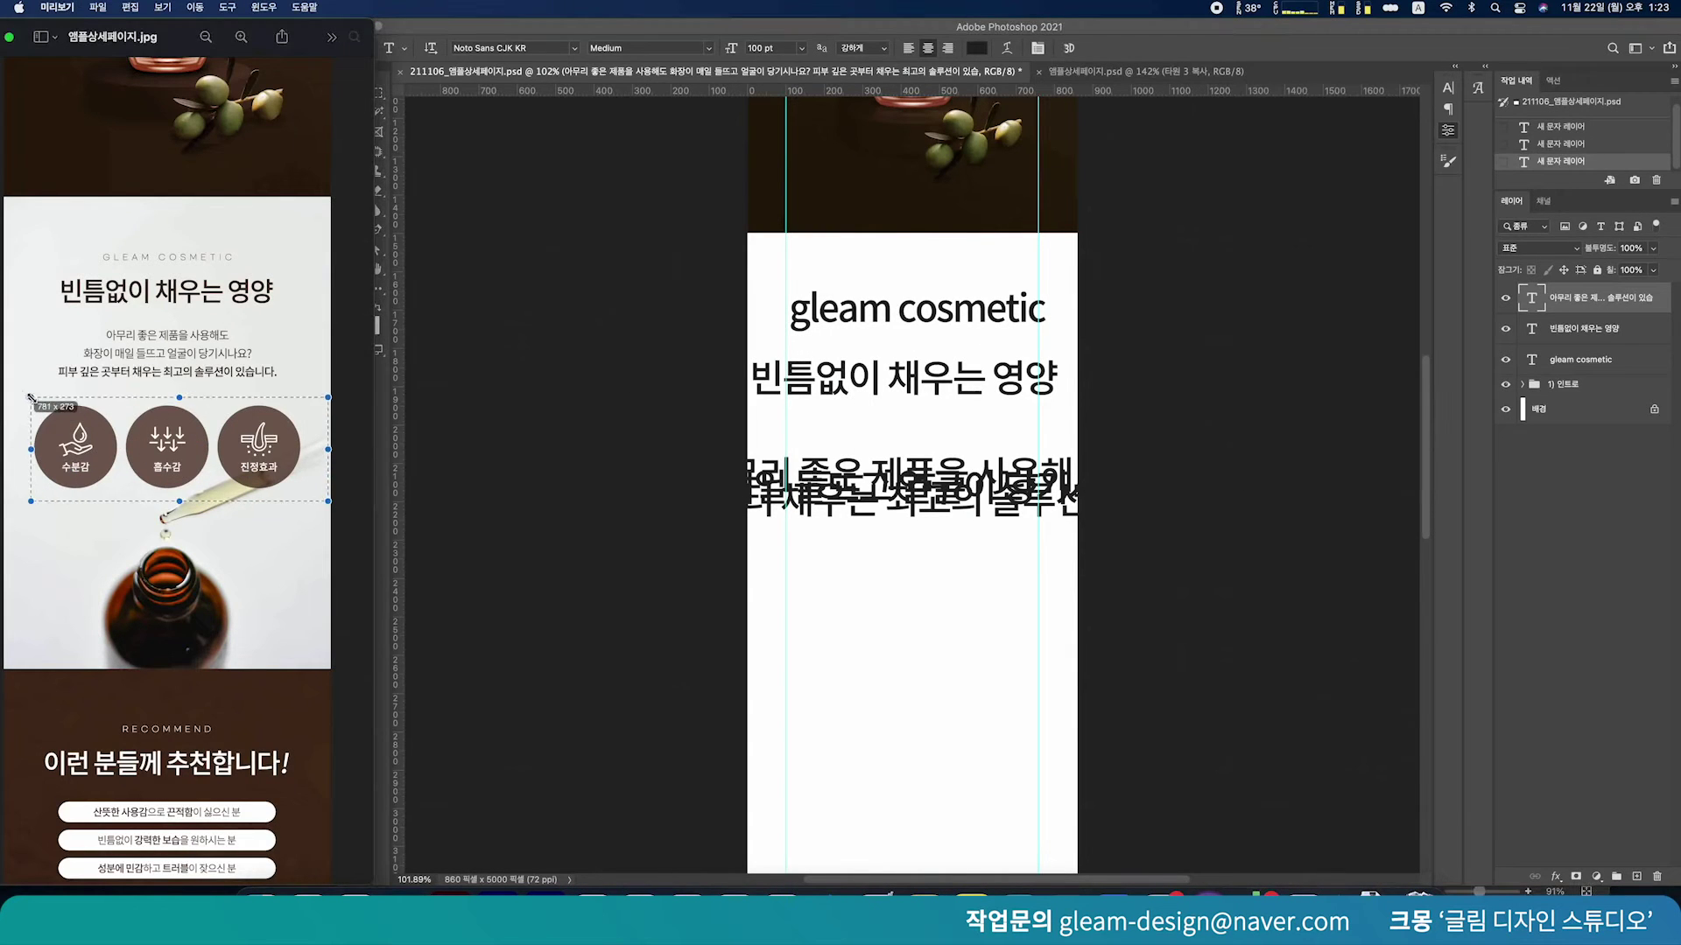
click(21, 393)
scroll(937, 386, up, 3)
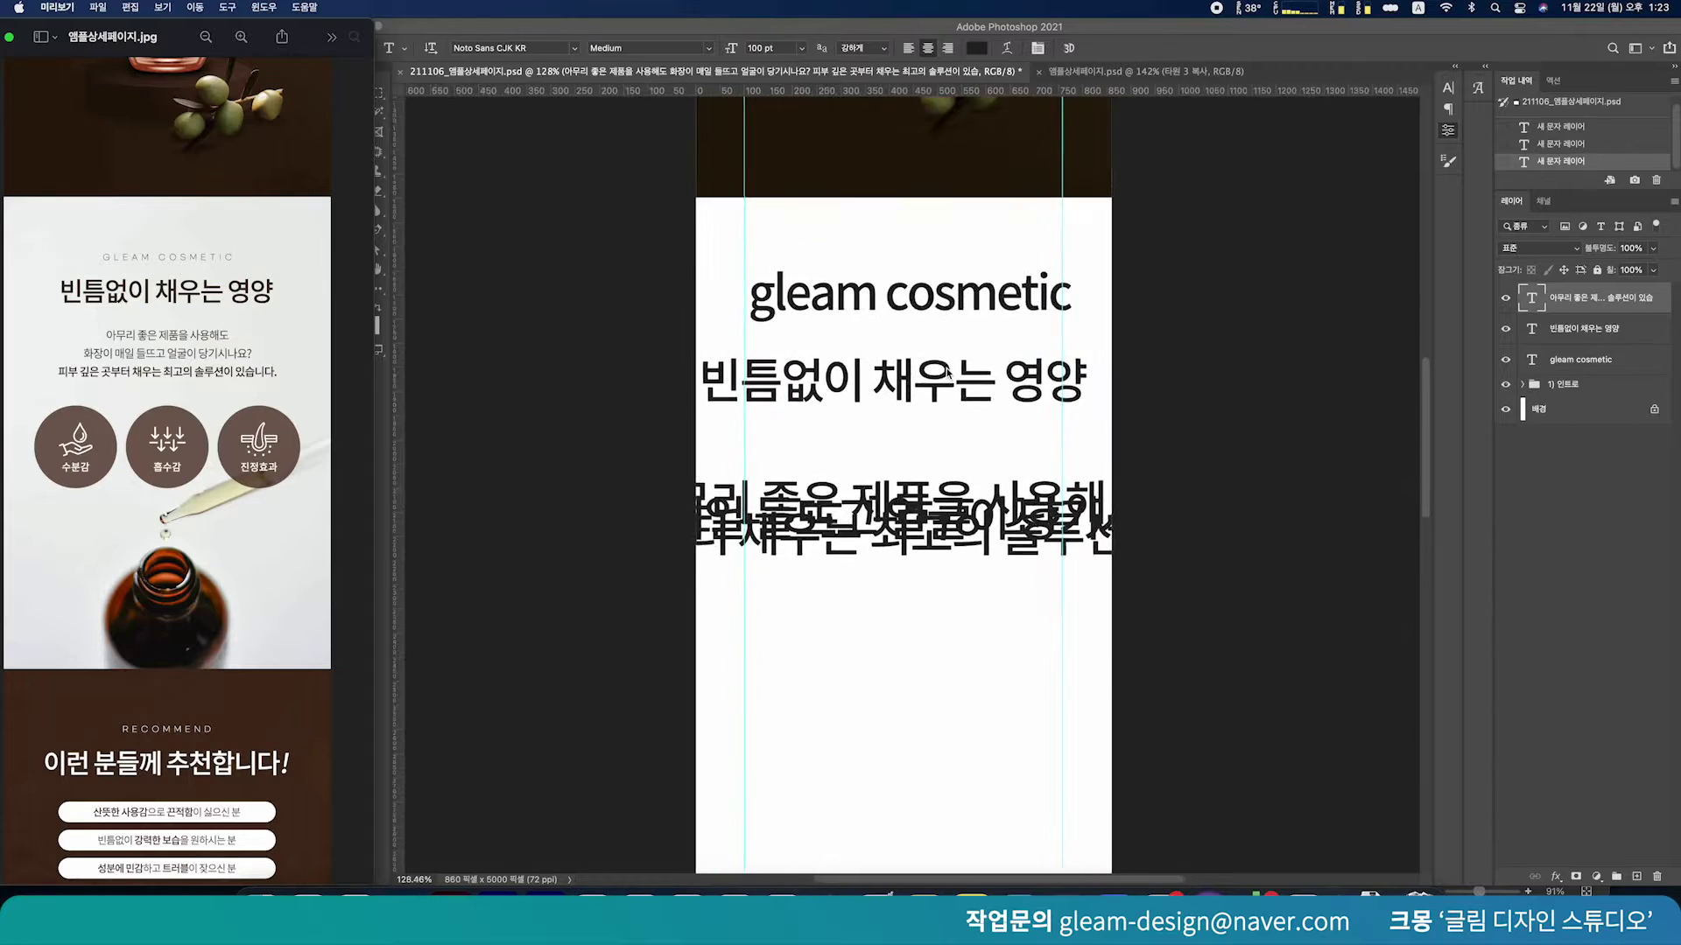
Mark the small brand line in the reference image, select the "gleam cosmetic" text layer in Photoshop and apply All Caps
click(455, 175)
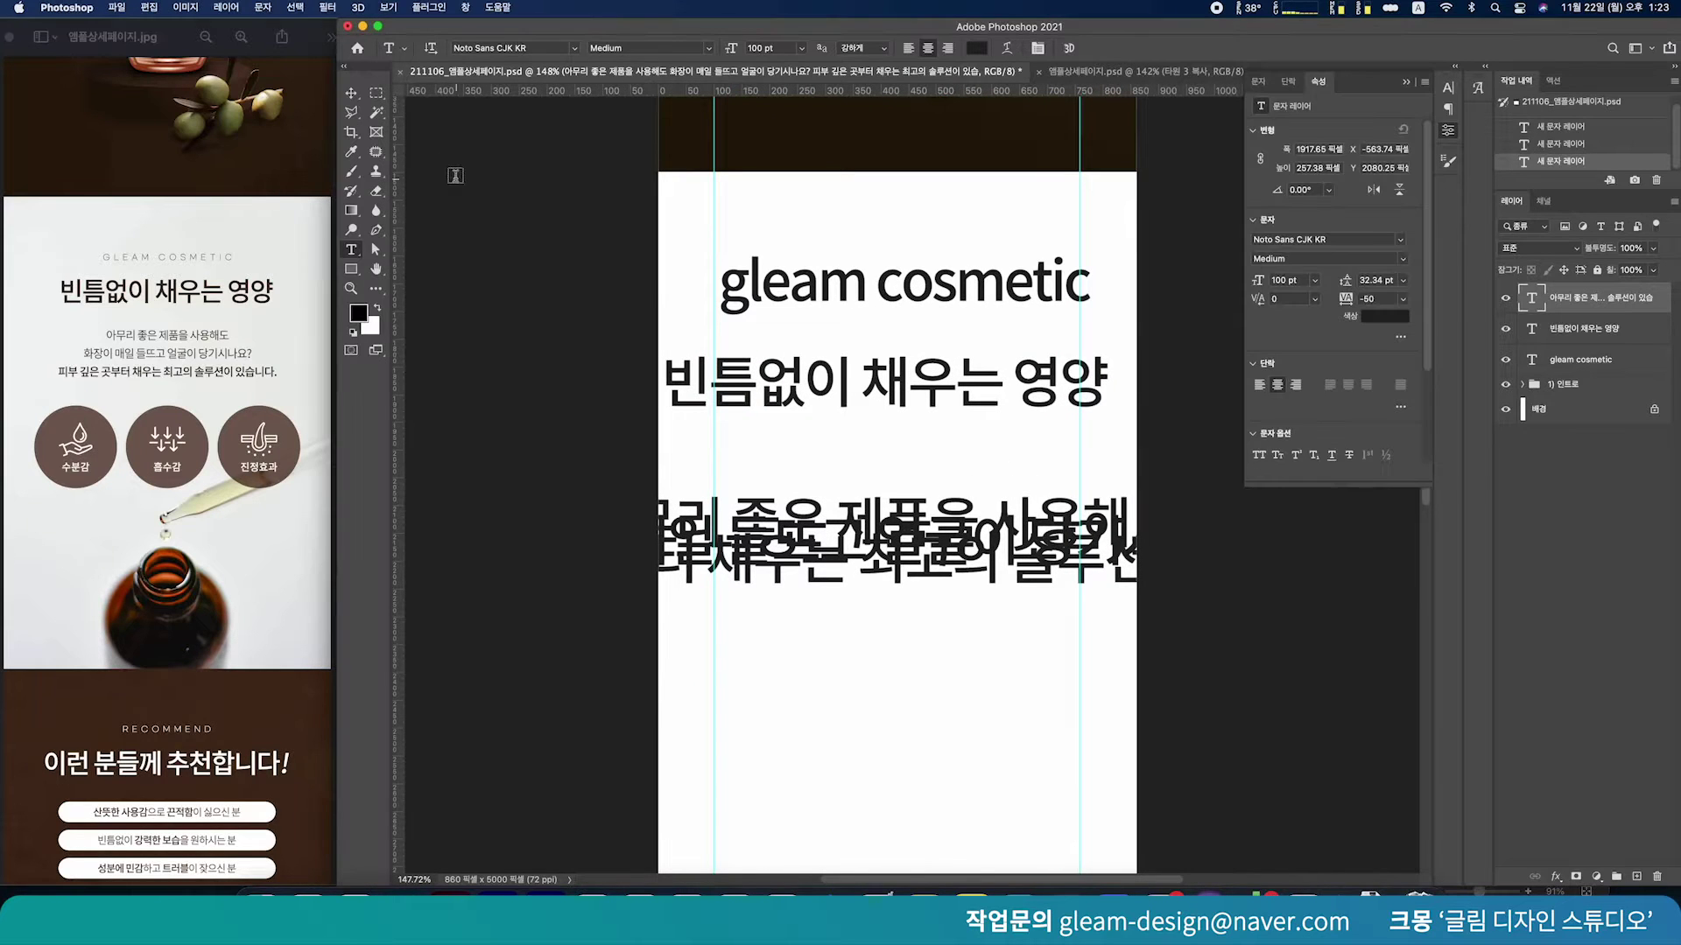
click(351, 93)
scroll(910, 292, up, 3)
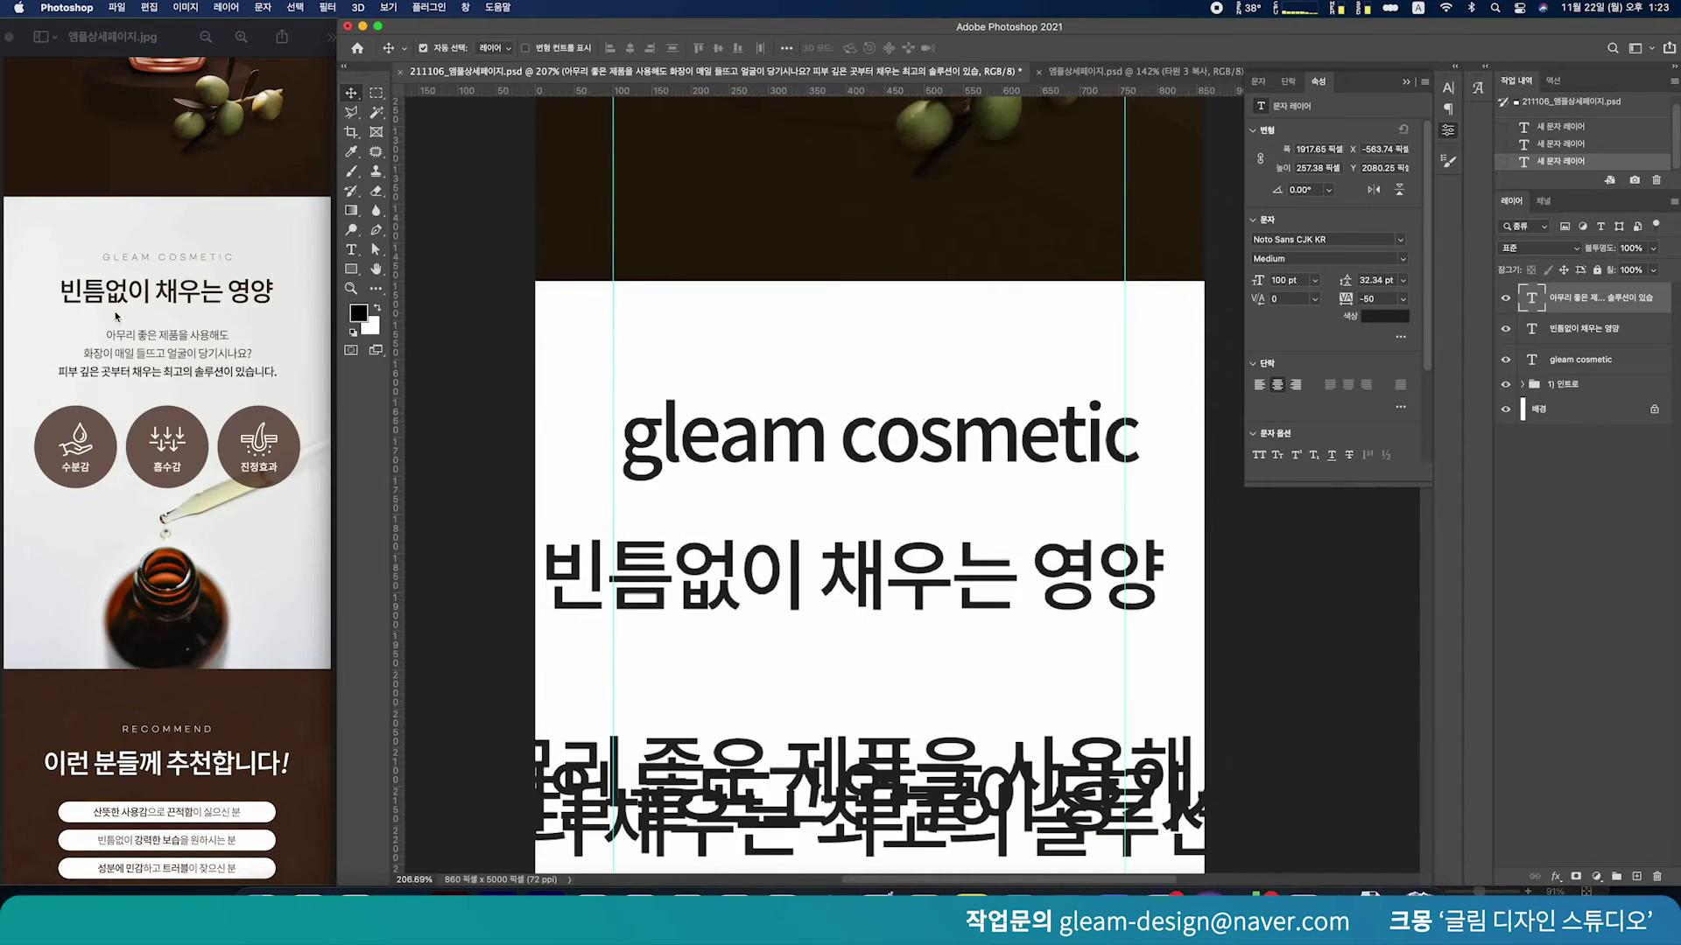
click(89, 251)
drag(106, 253, 247, 267)
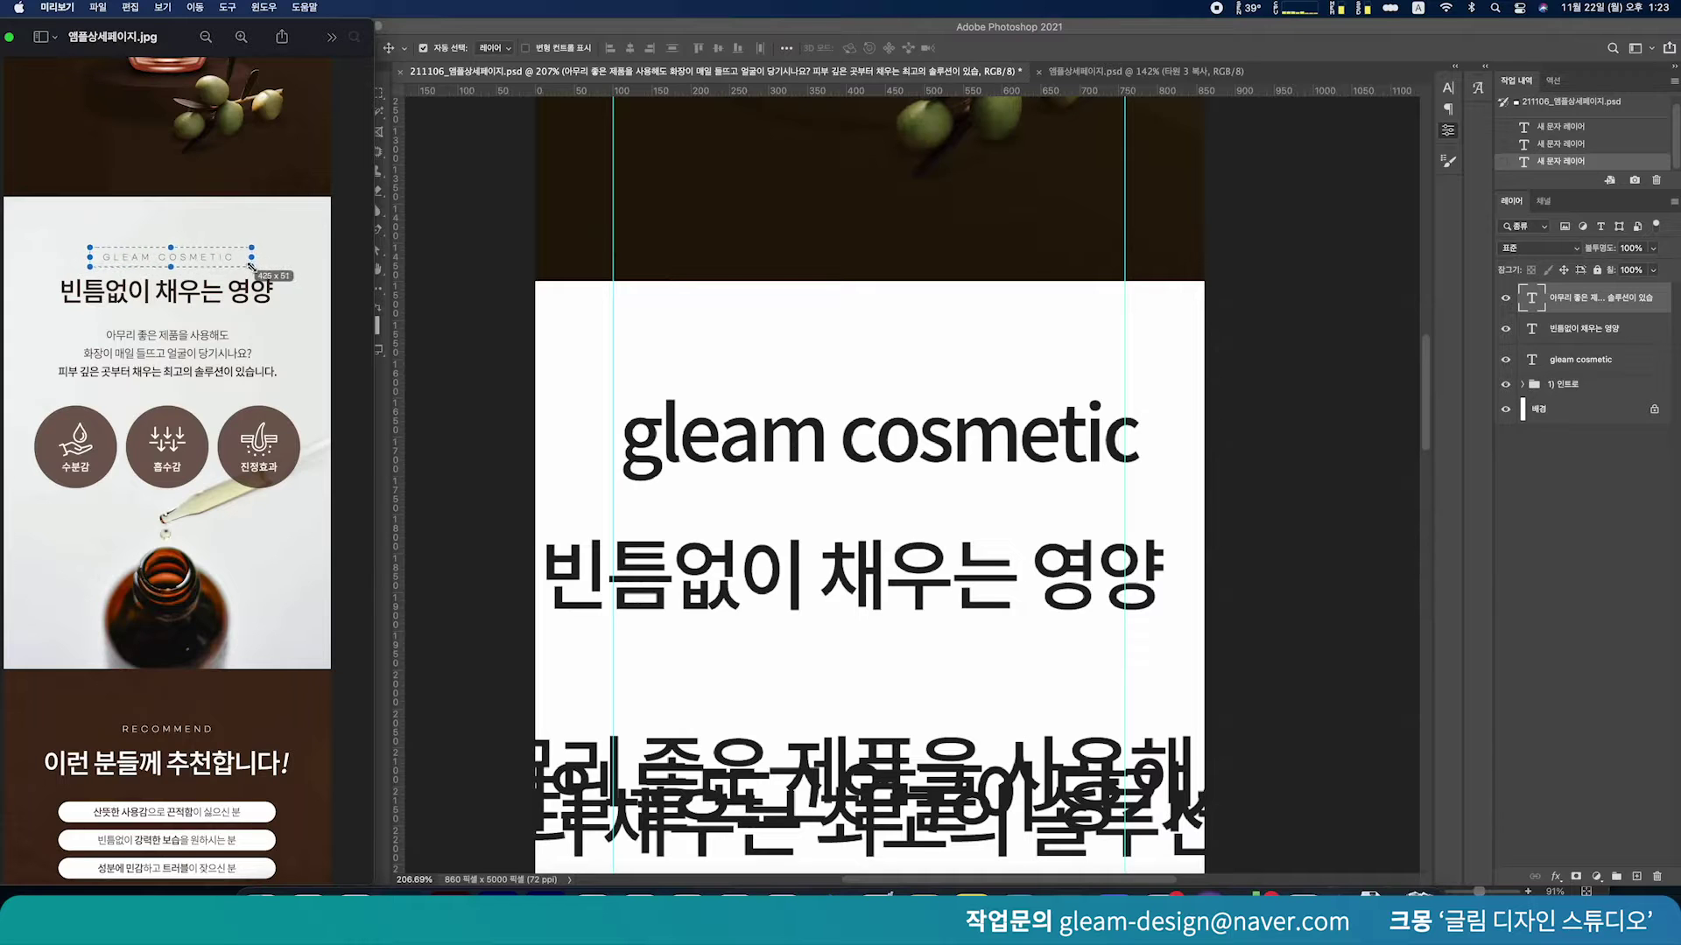
click(529, 375)
double_click(726, 434)
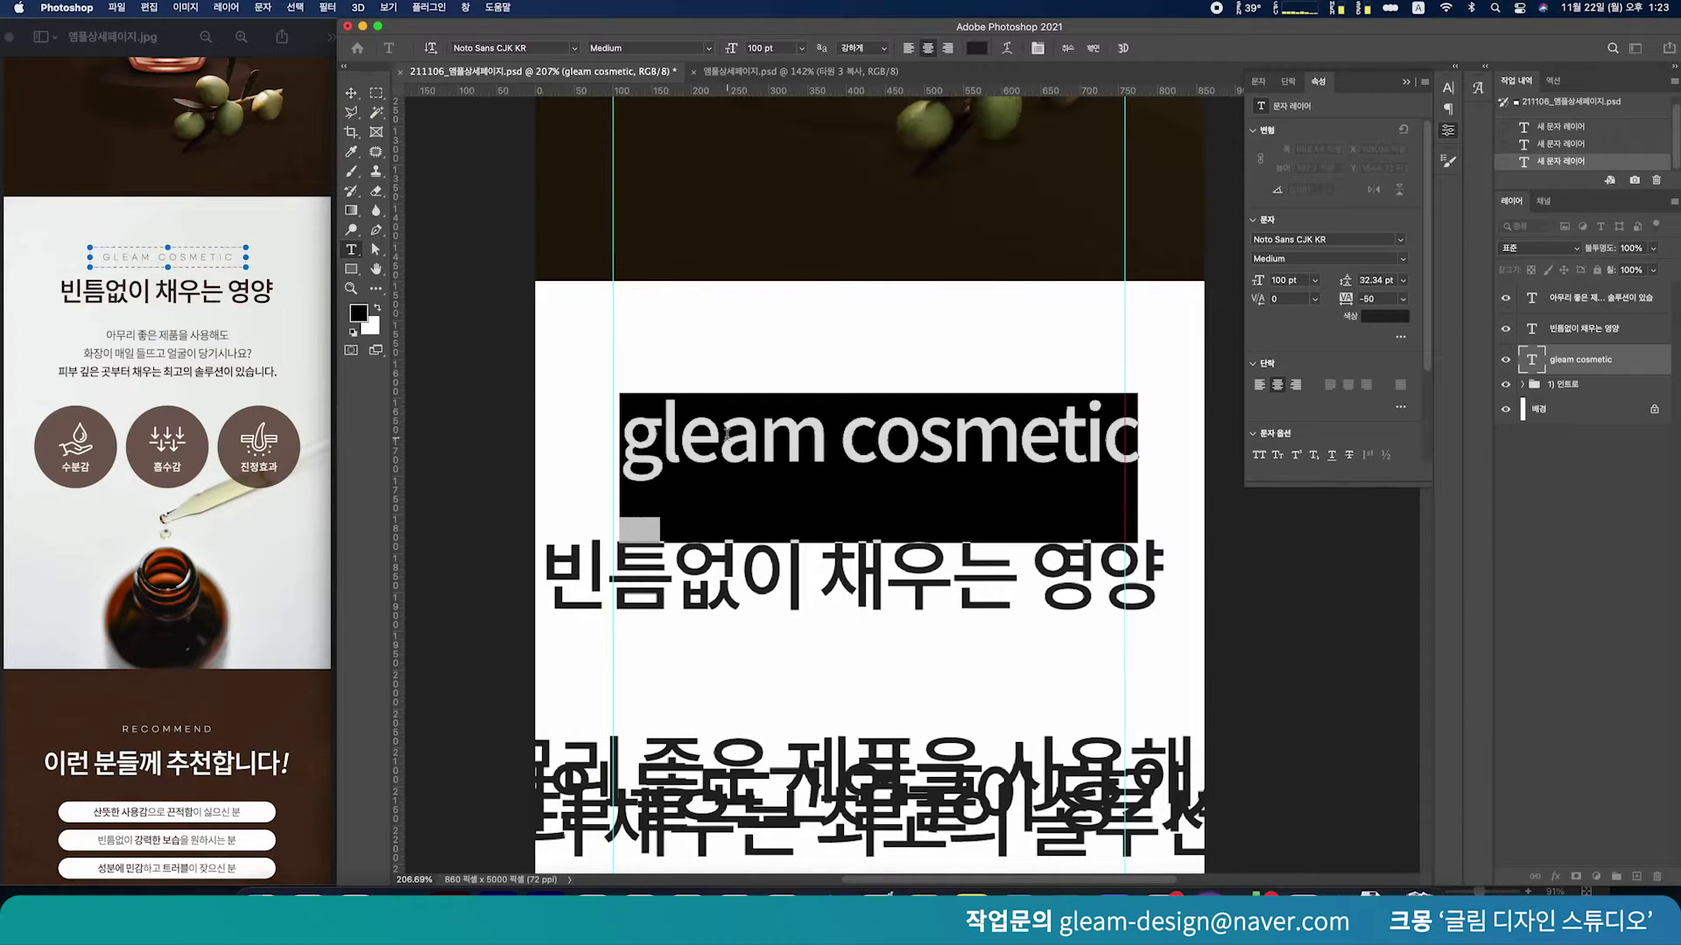
key(Escape)
key(v)
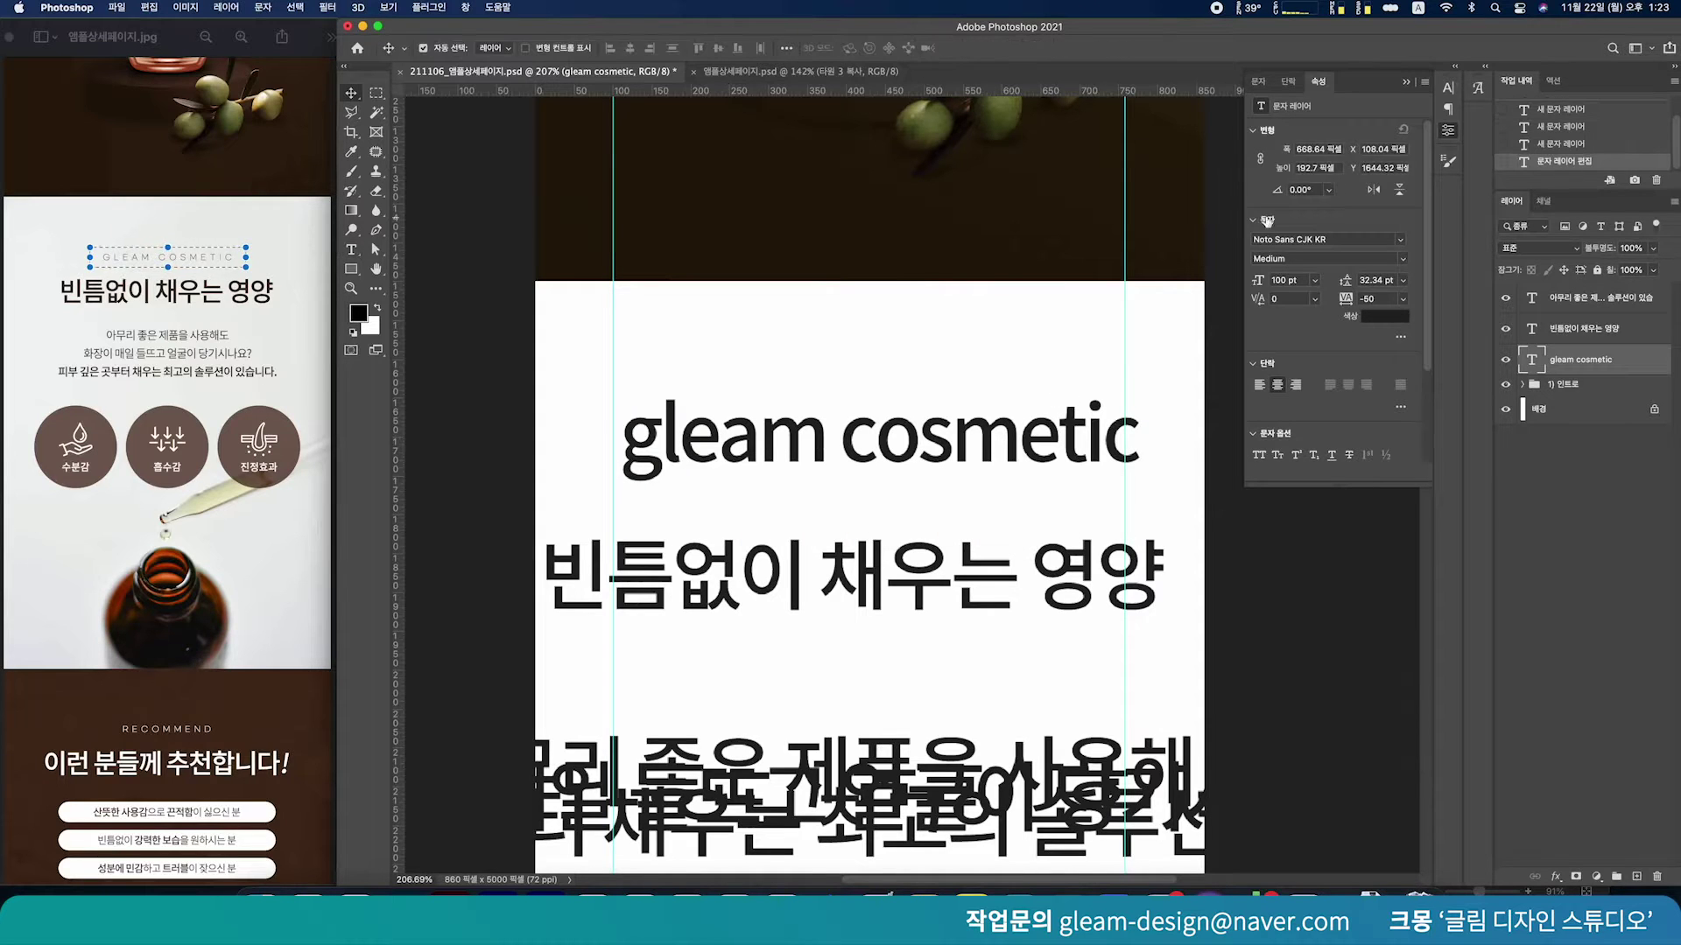
click(1261, 84)
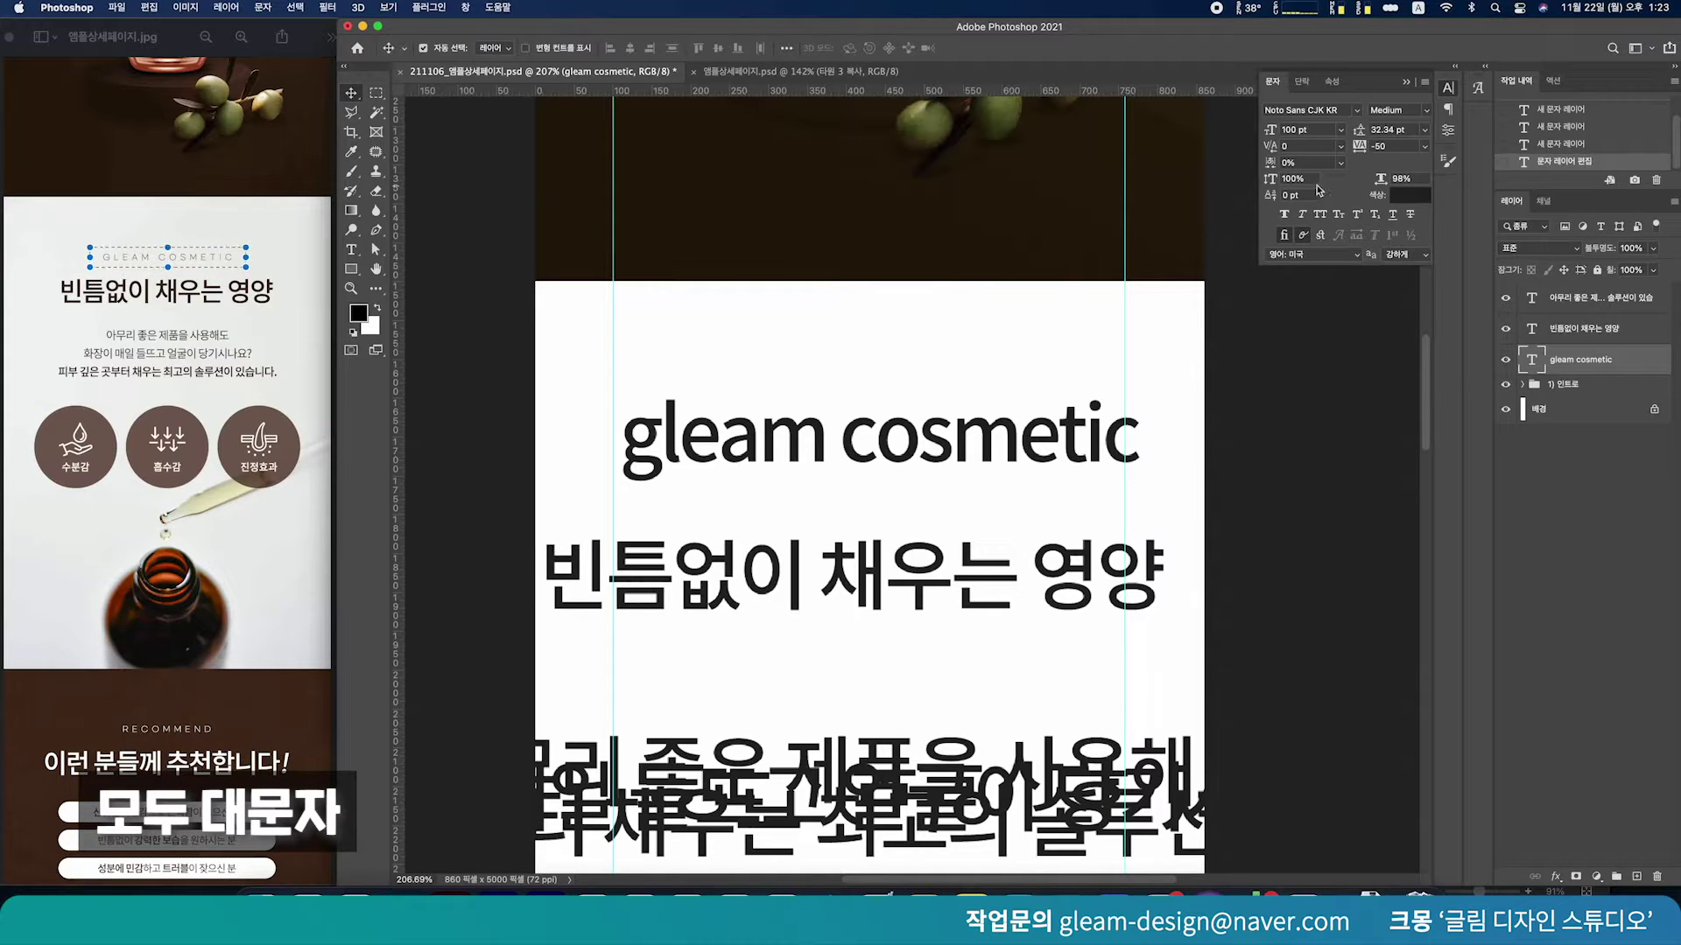
click(1320, 214)
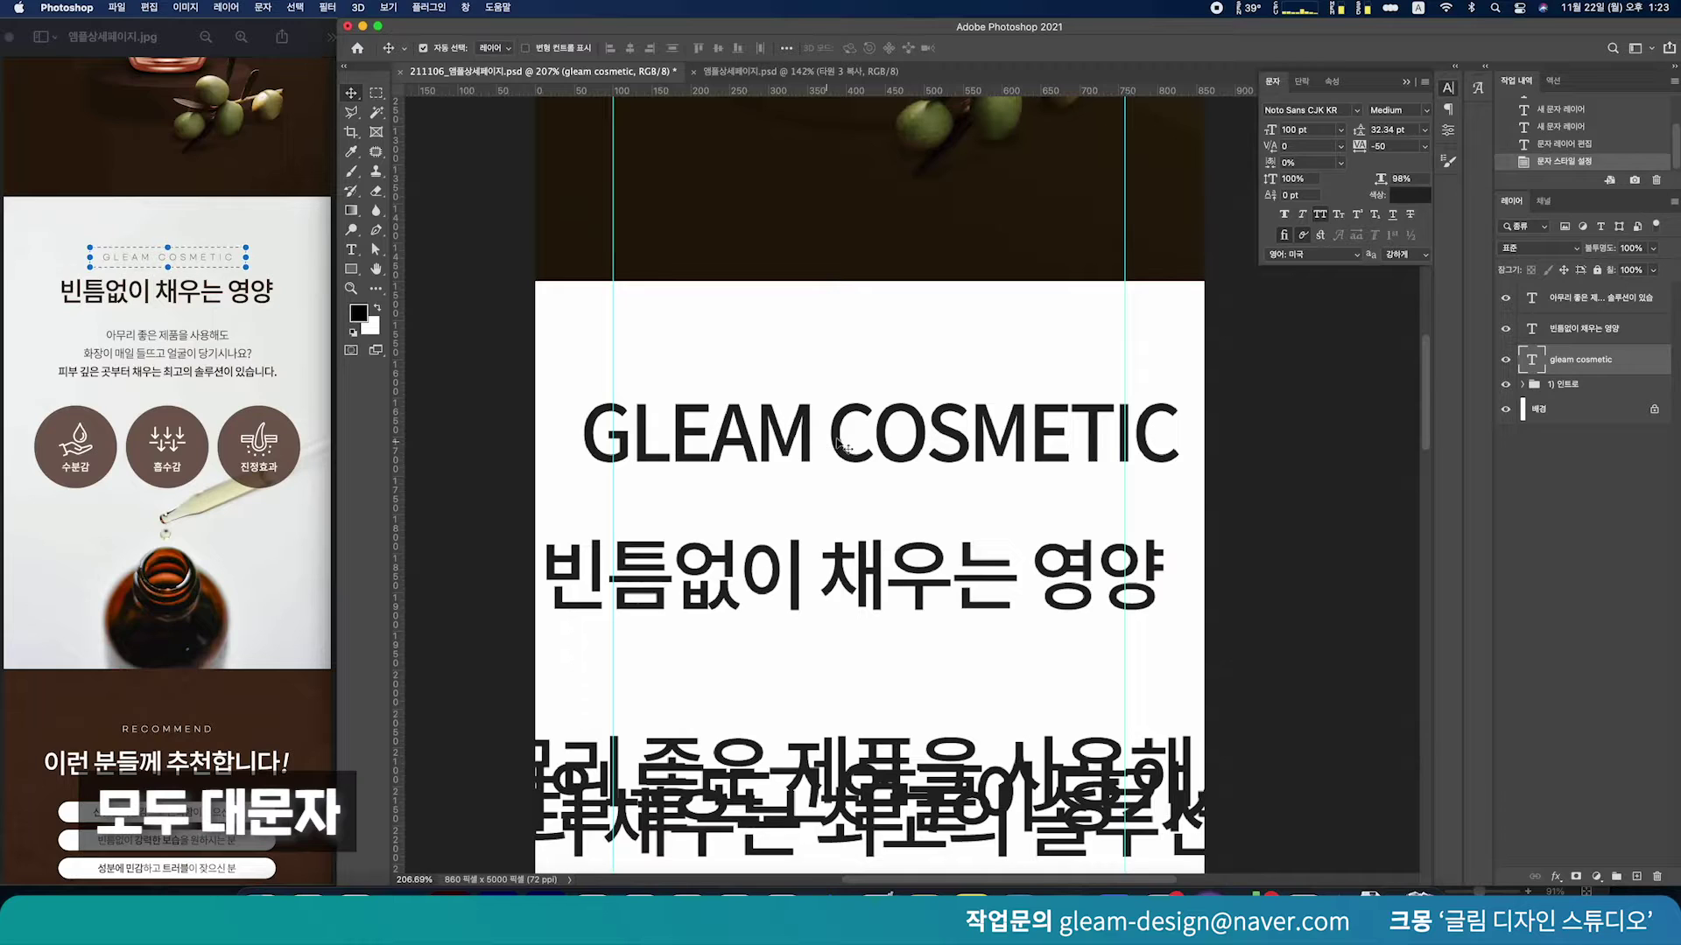
Compare All Caps and Small Caps on the "gleam cosmetic" text, finishing with Small Caps applied
click(1320, 215)
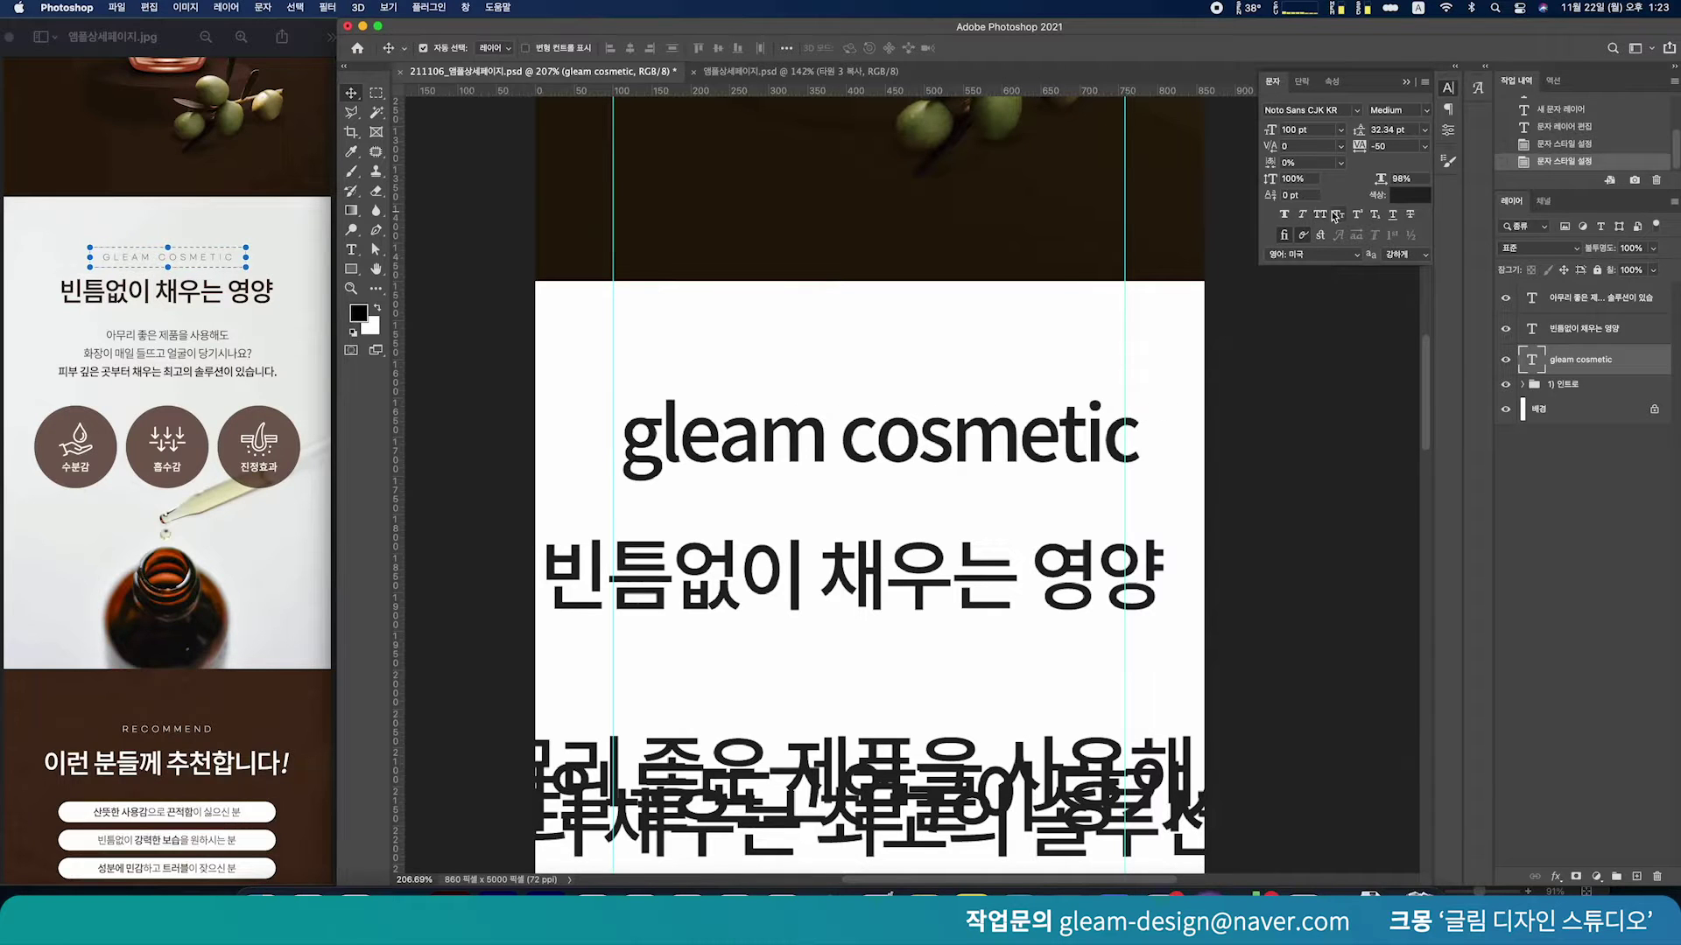
click(1338, 215)
click(1338, 215)
click(1323, 219)
click(1323, 219)
click(1339, 216)
click(1322, 217)
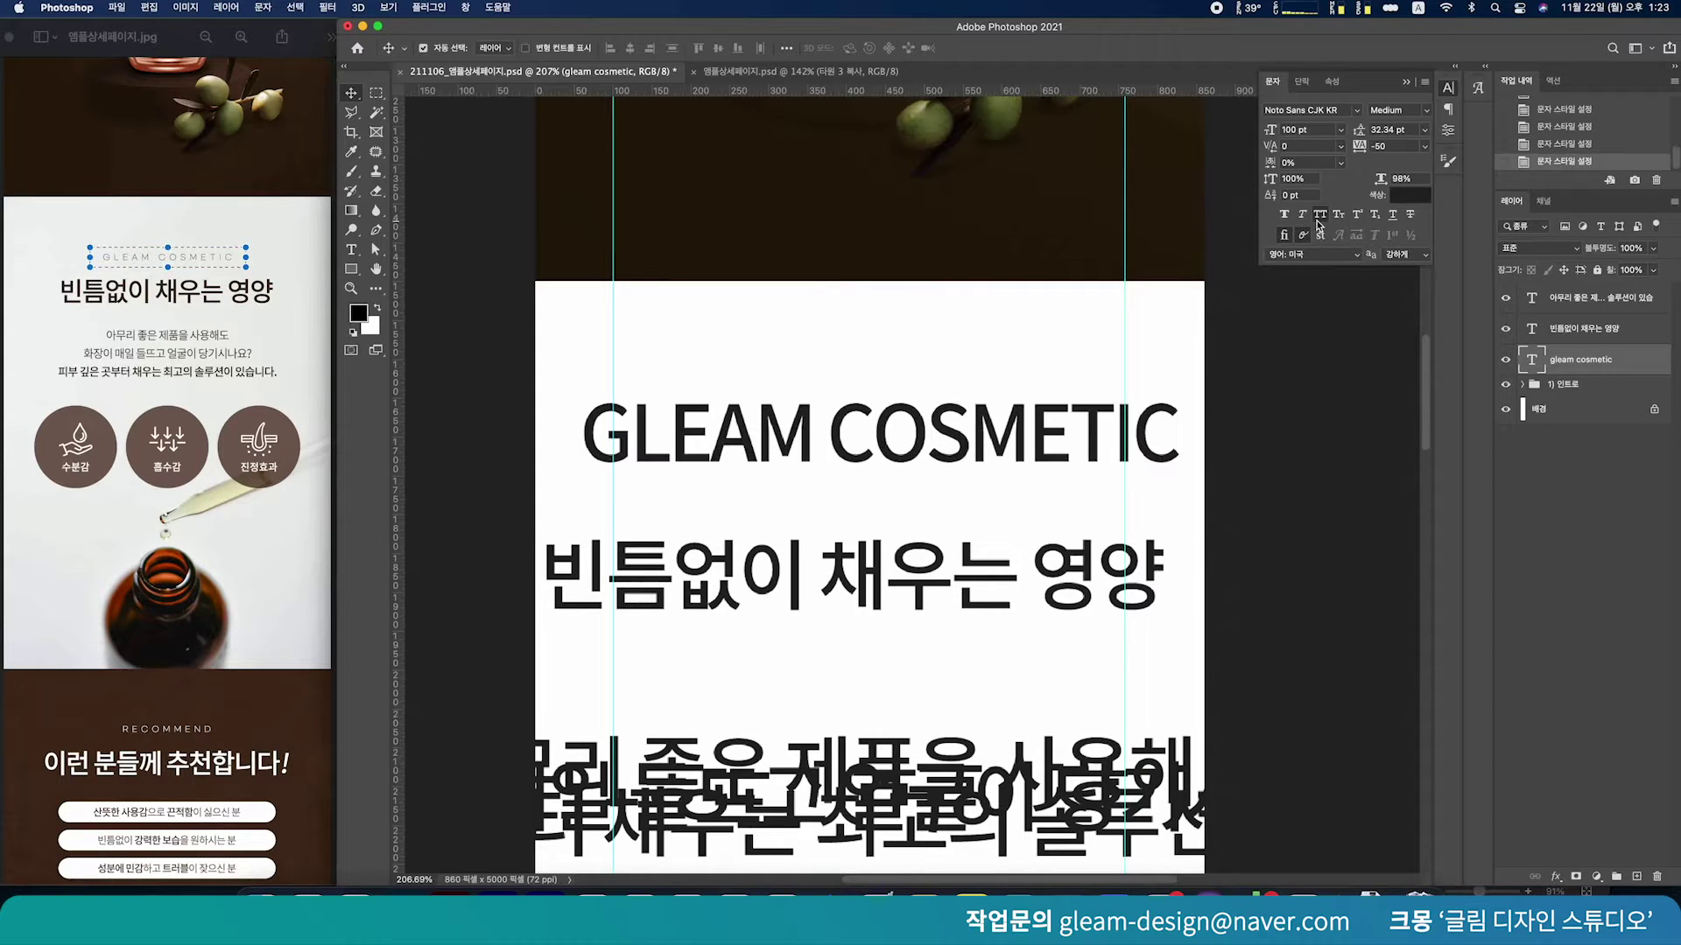
click(1337, 217)
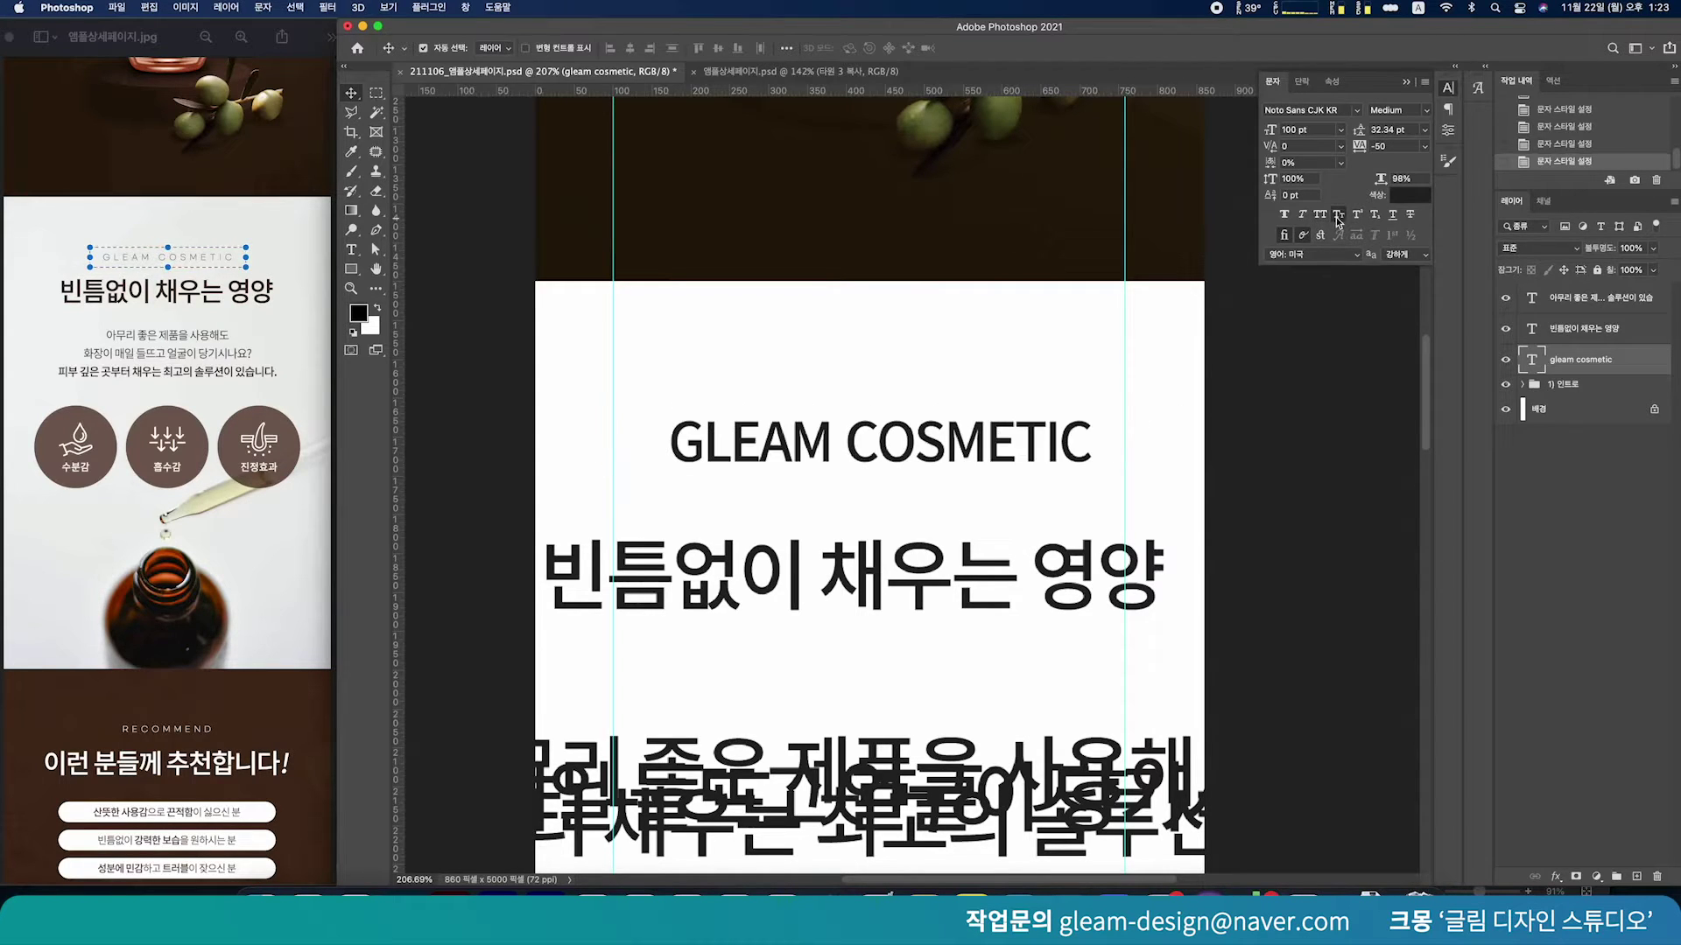
Toggle All Caps on and off for the "gleam cosmetic" text to compare cases, leaving it in lowercase
click(1323, 218)
click(1323, 218)
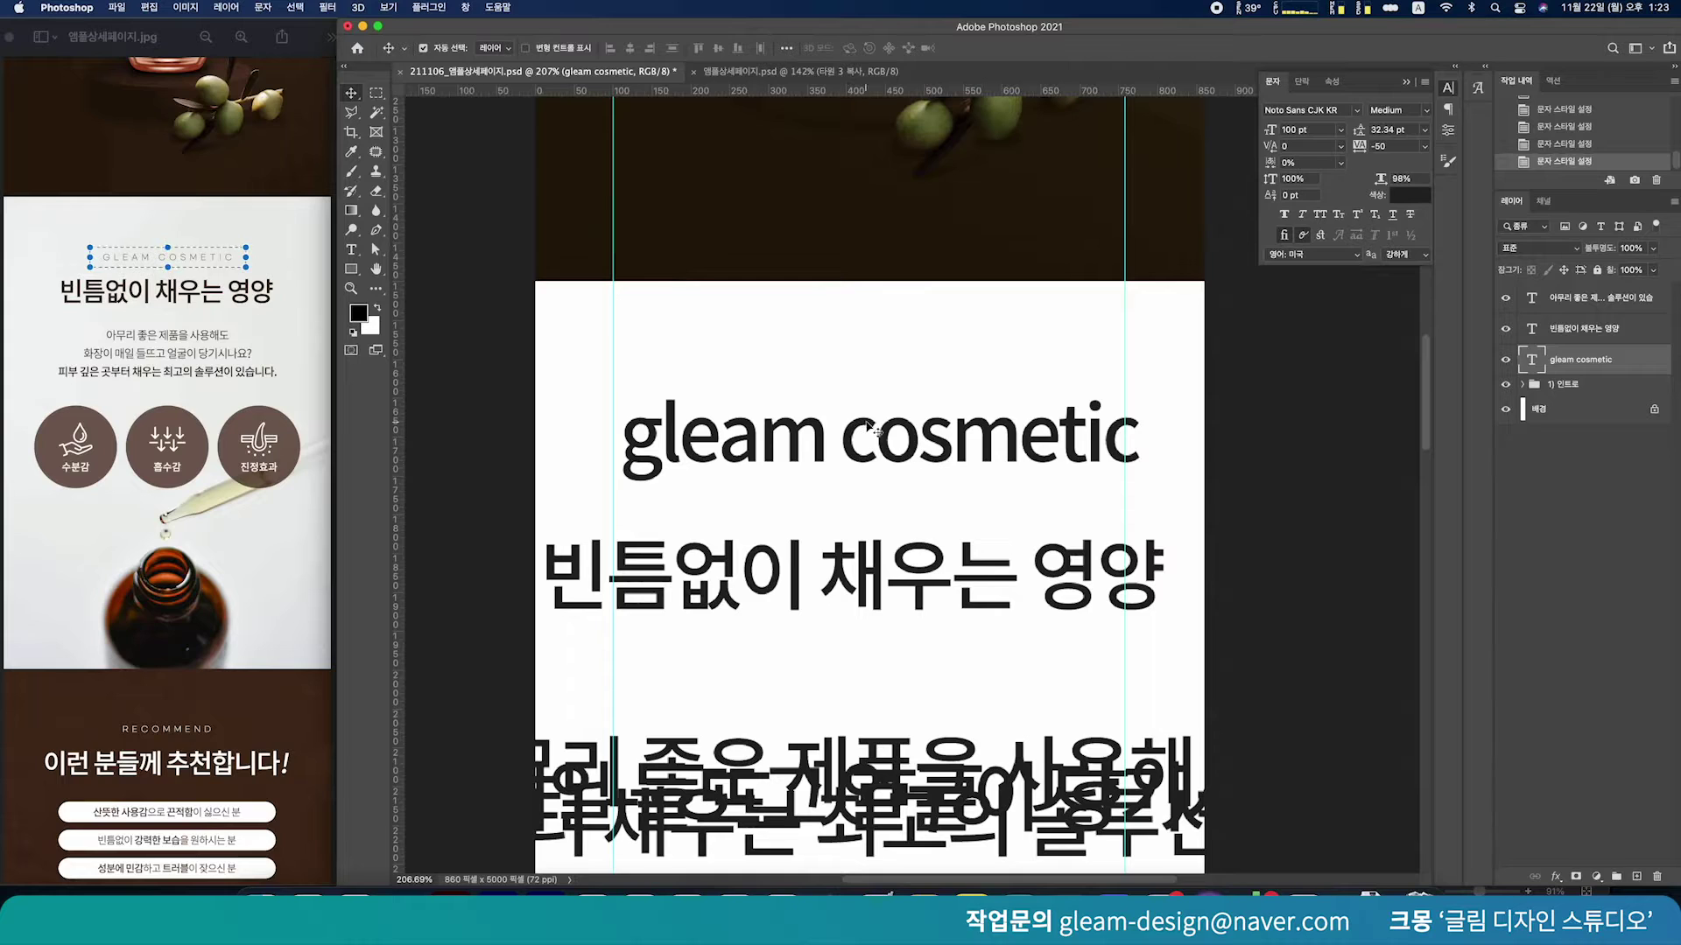
click(1337, 219)
click(1325, 217)
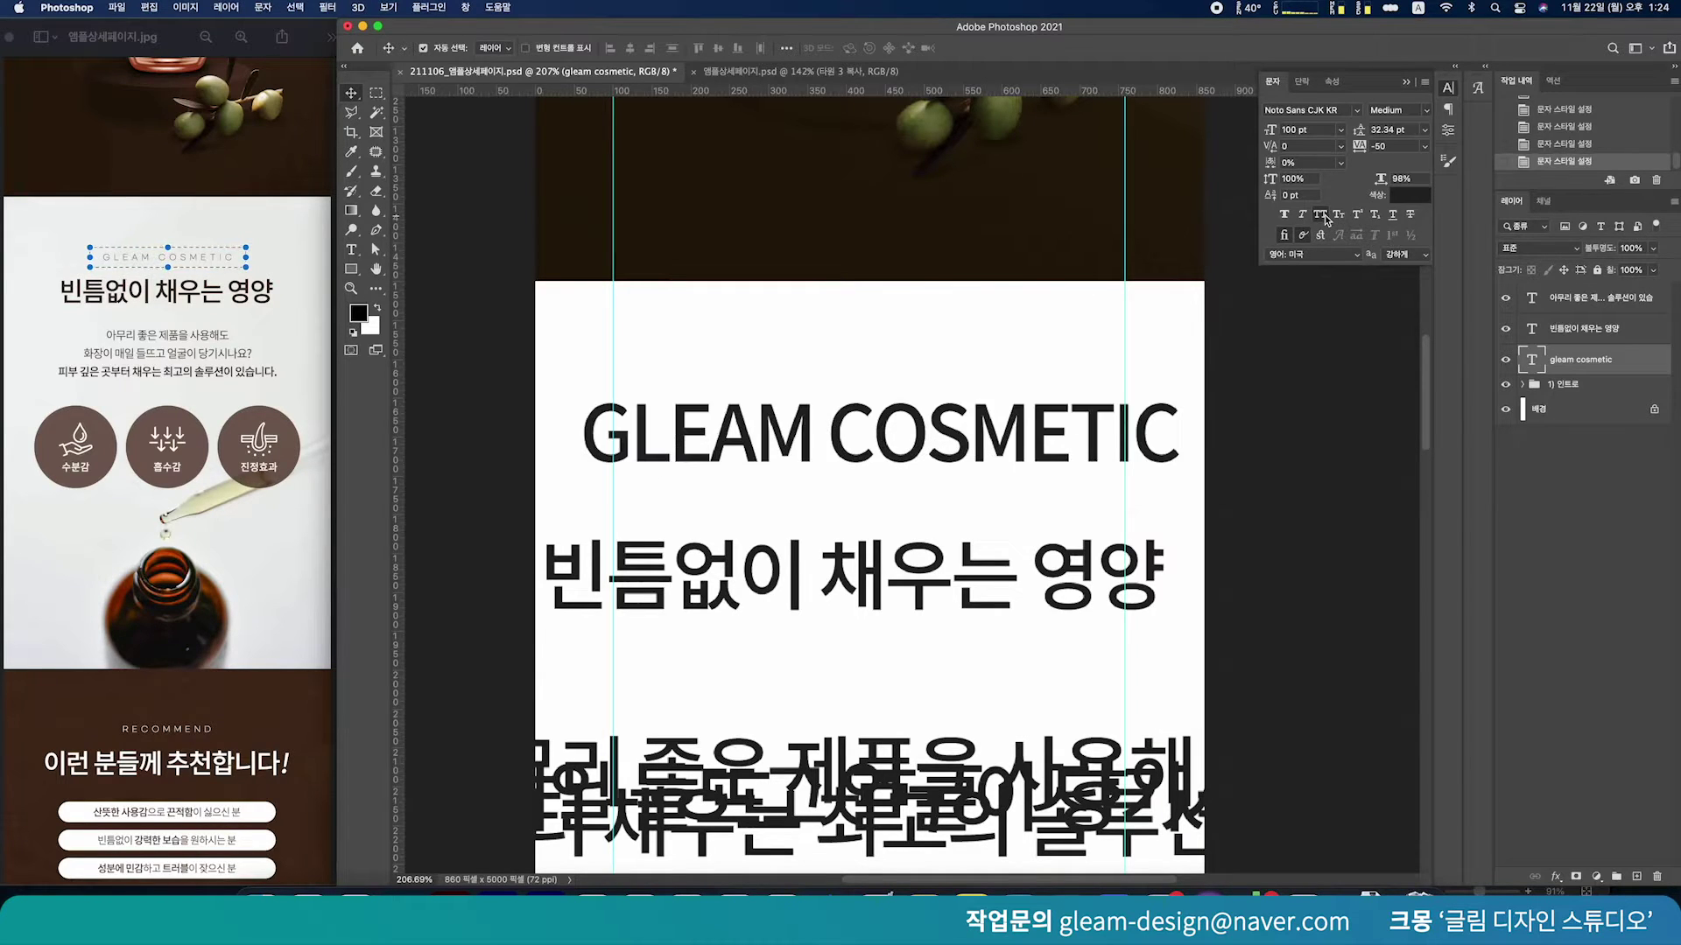
click(1325, 216)
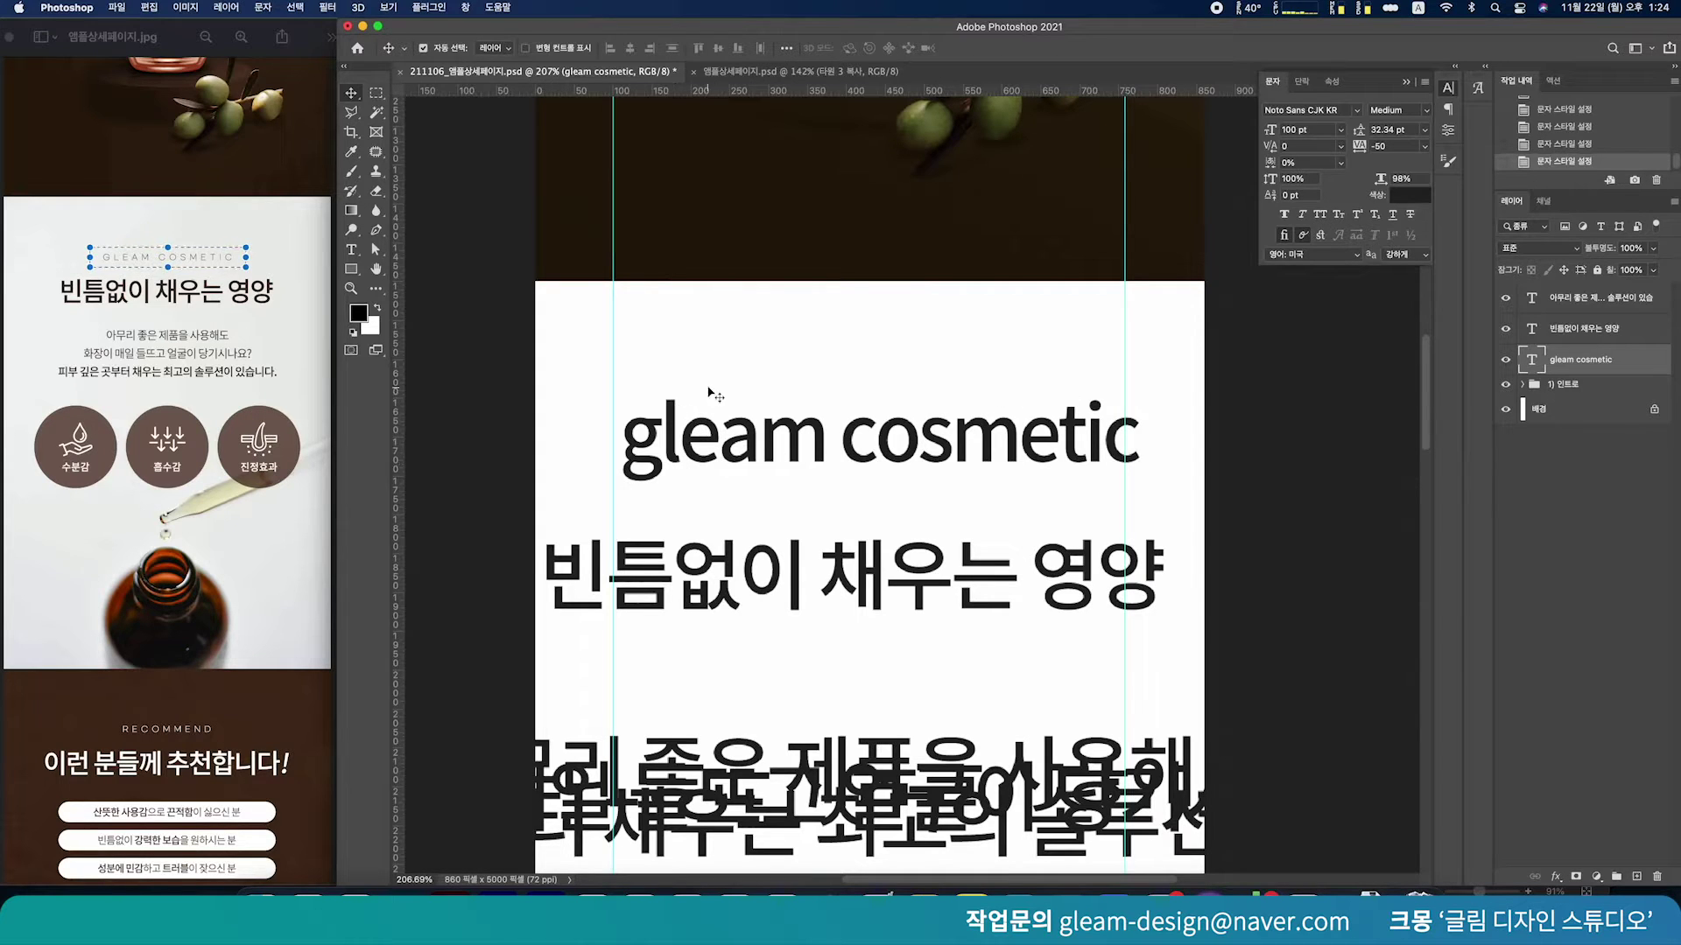
click(1322, 216)
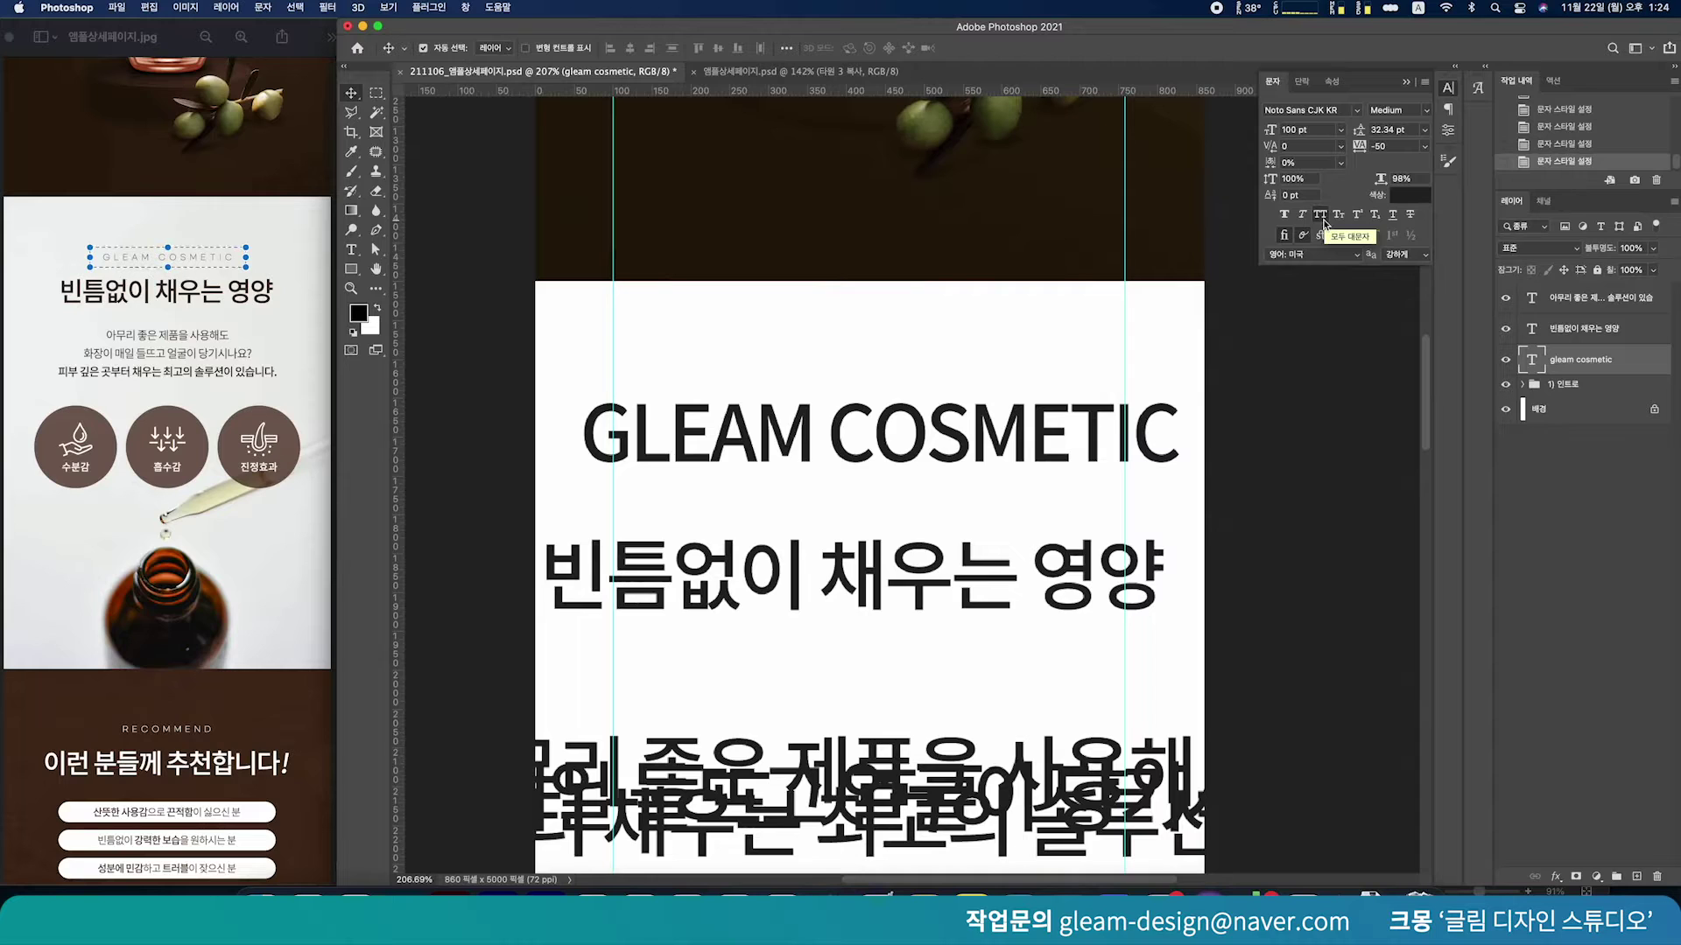
click(1323, 219)
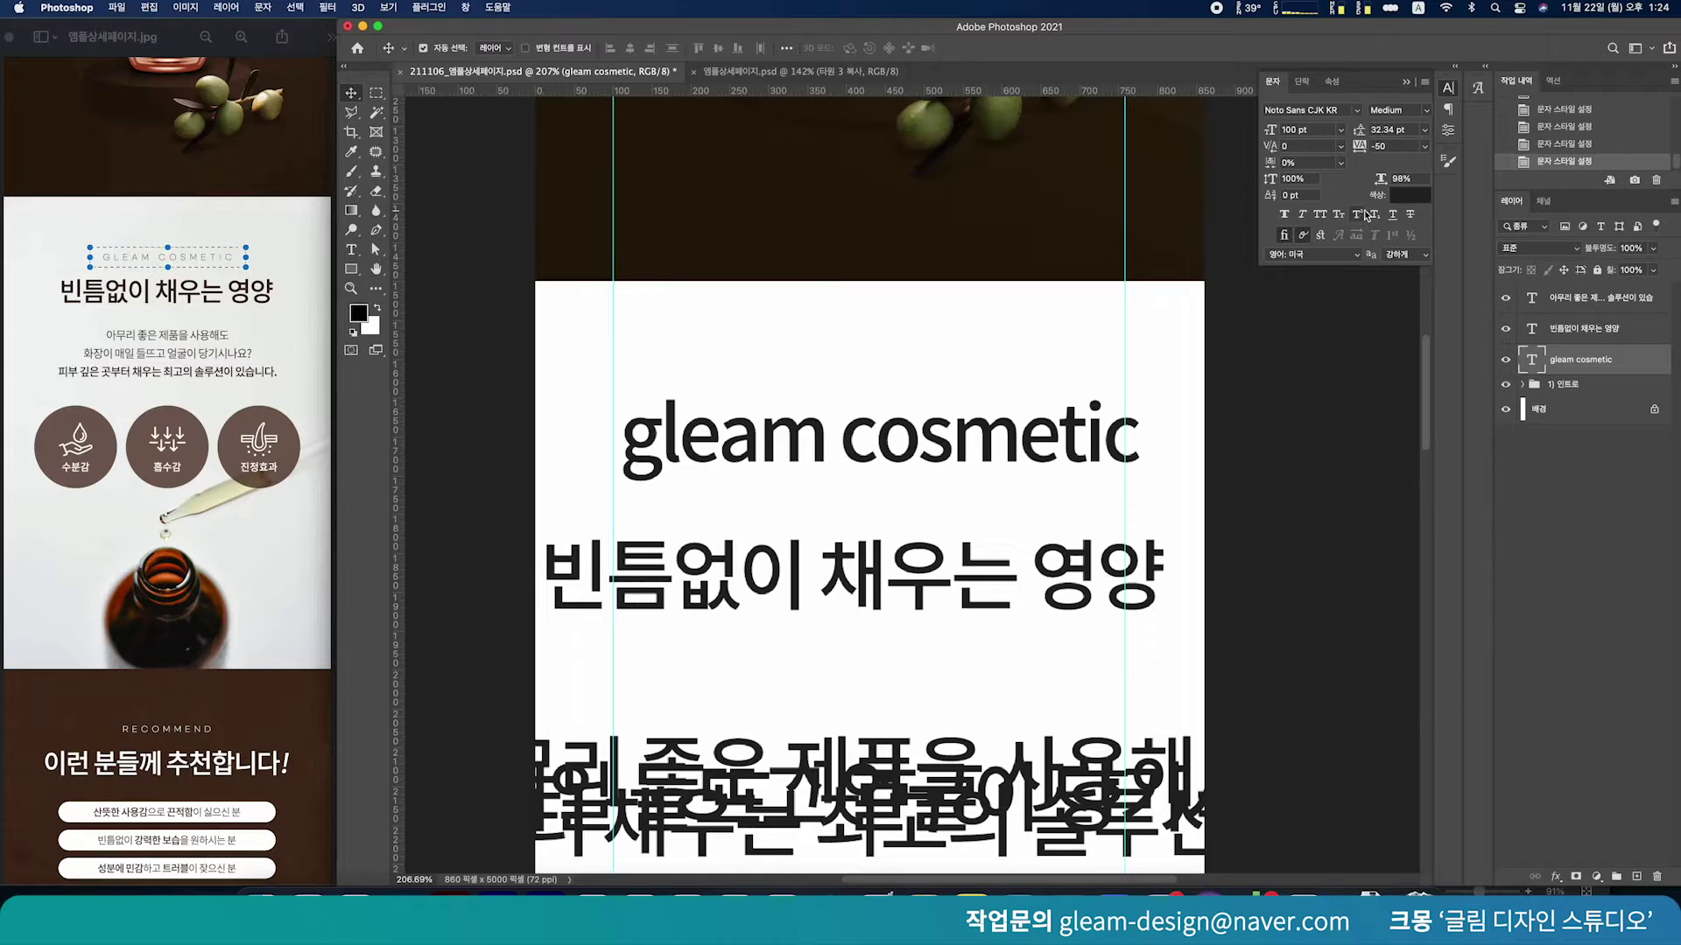
Try Superscript on the whole "gleam cosmetic" text, remove it and deselect the layer
click(1360, 217)
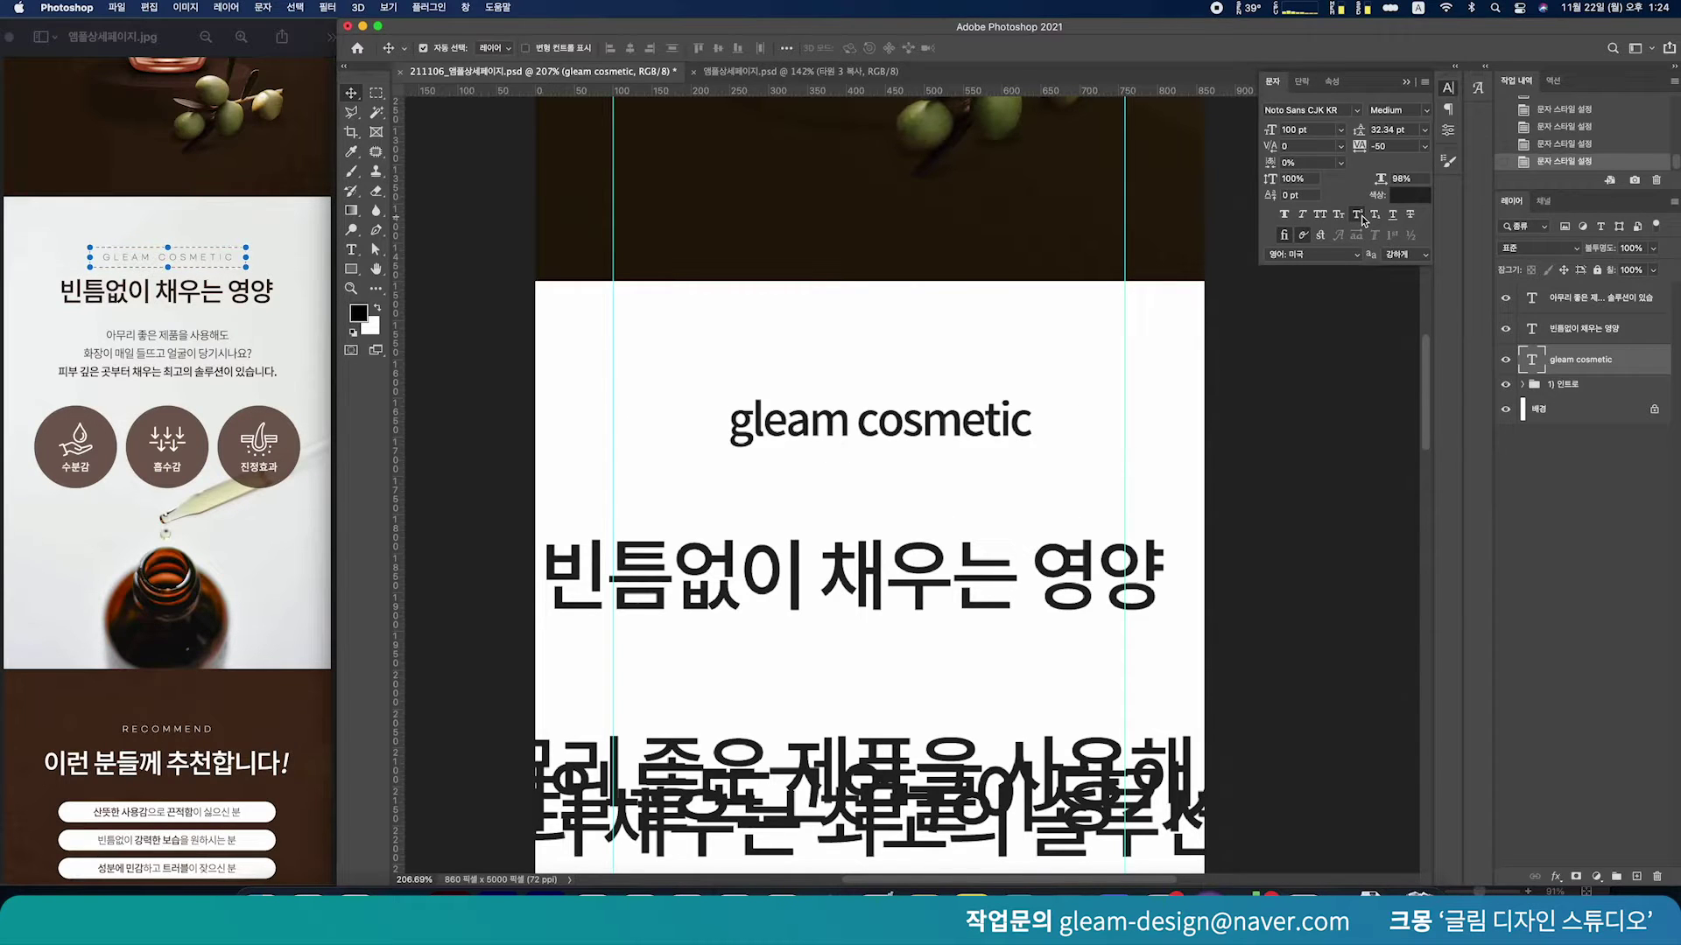
click(1360, 219)
click(861, 375)
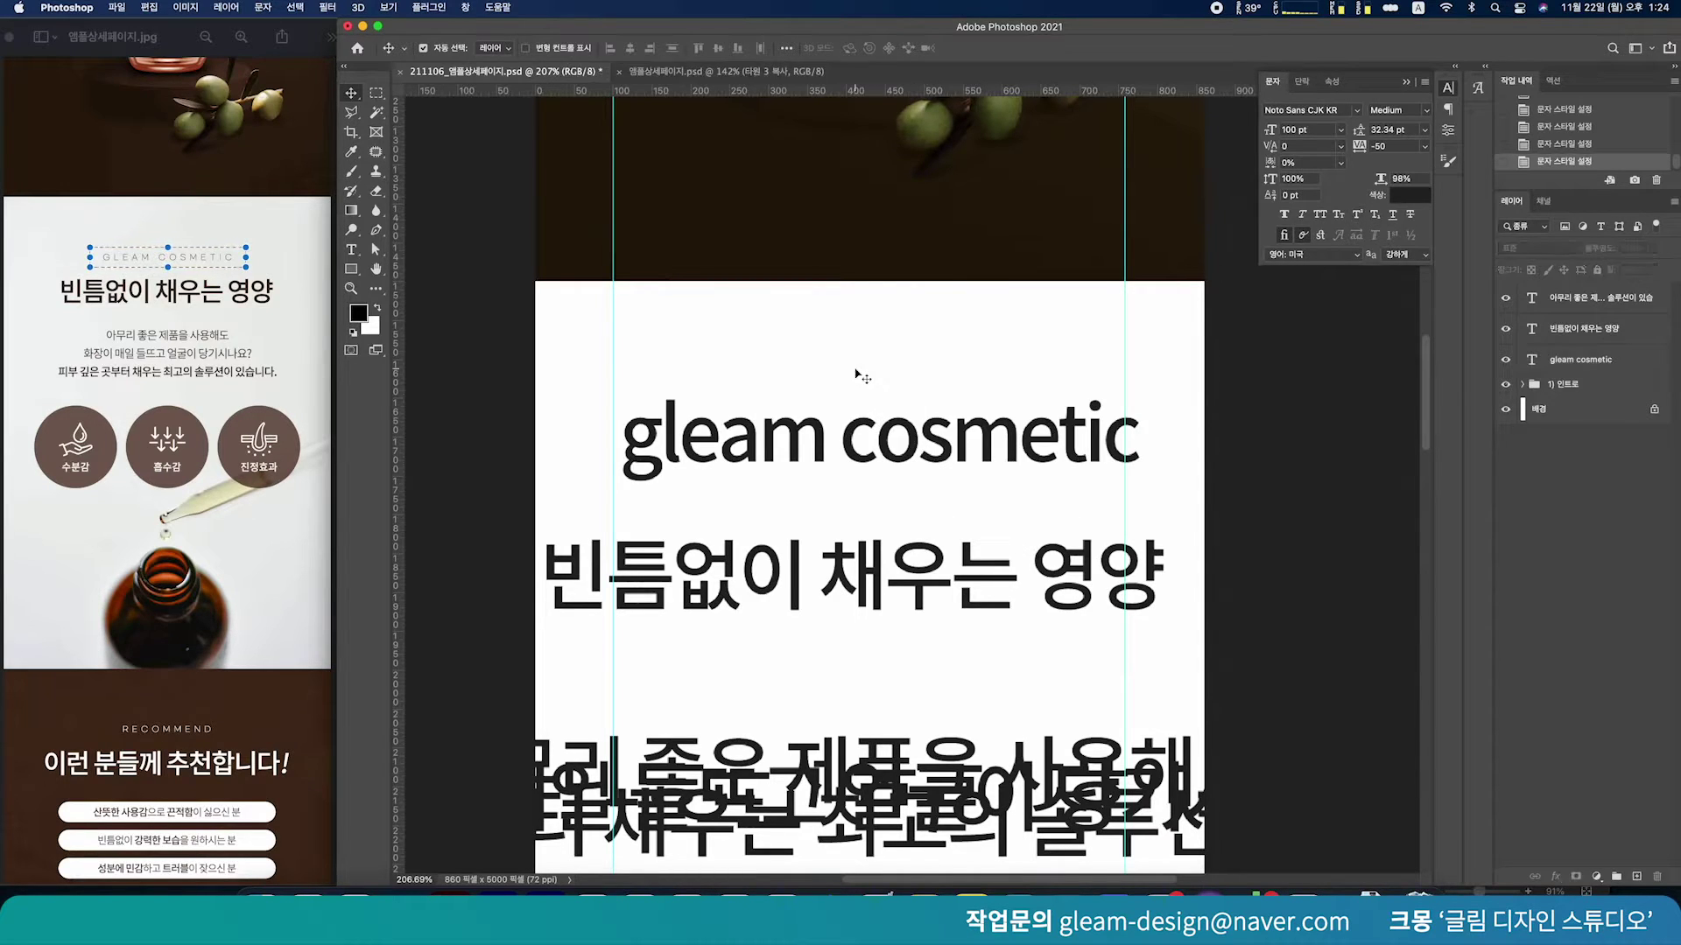
Duplicate the "gleam cosmetic" text layer above the original and replace the copy's text with "m2"
drag(875, 453, 935, 357)
double_click(933, 355)
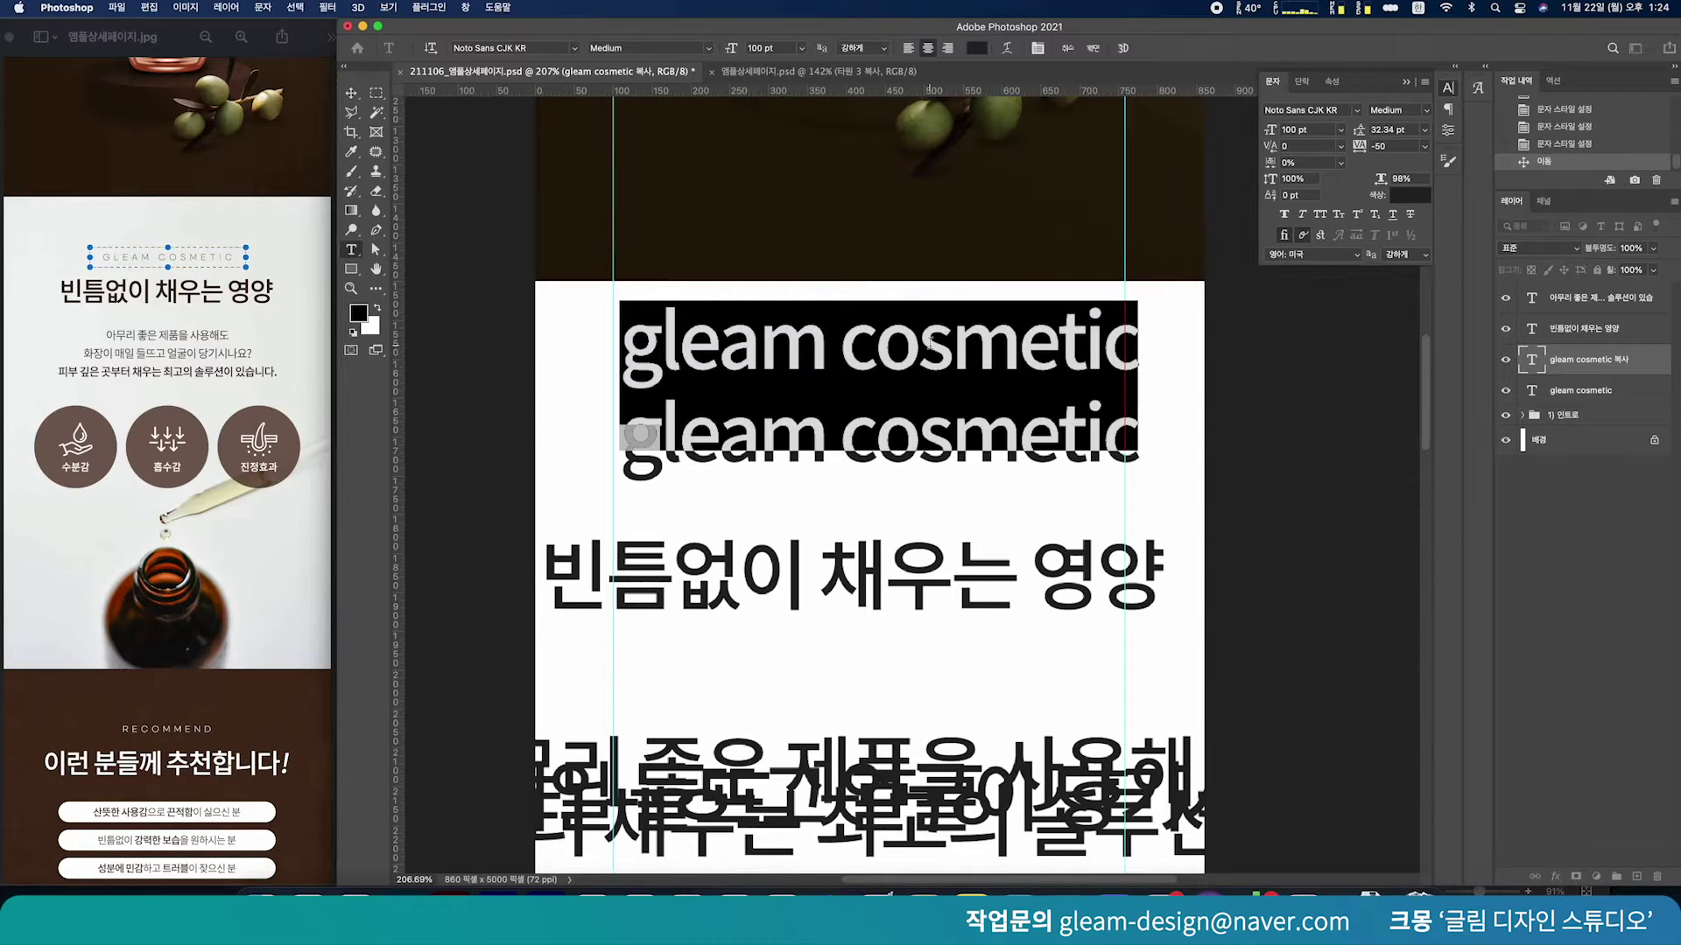
text(ㅡ)
key(BackSpace)
text(M2)
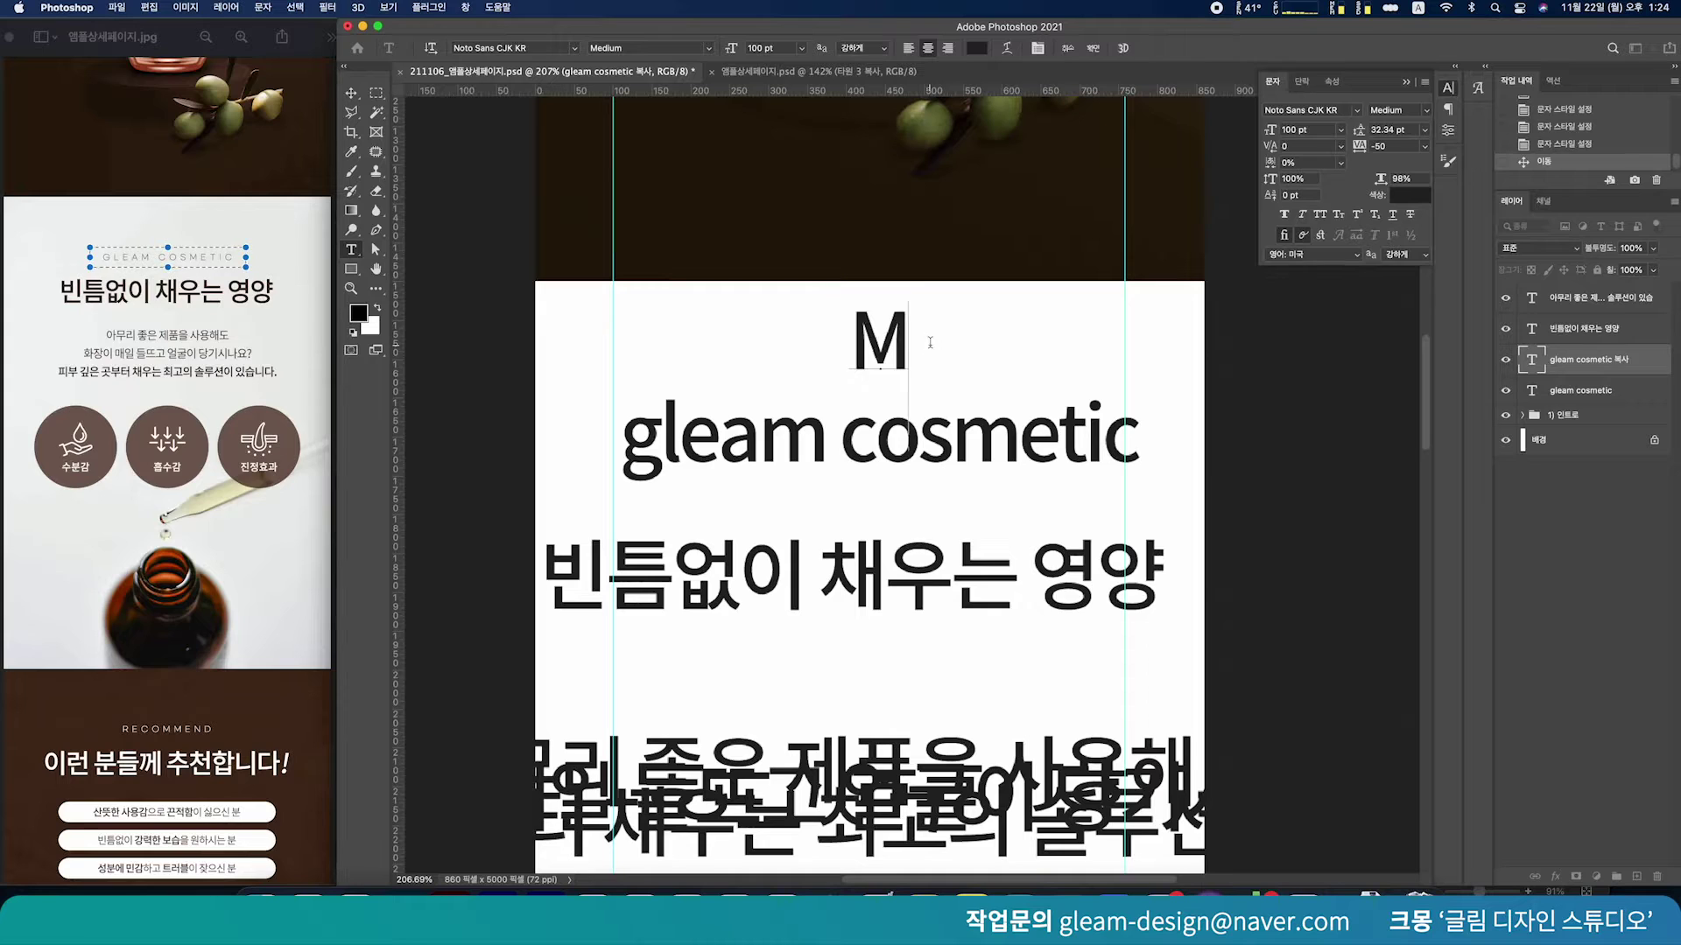
key(BackSpace)
key(BackSpace)
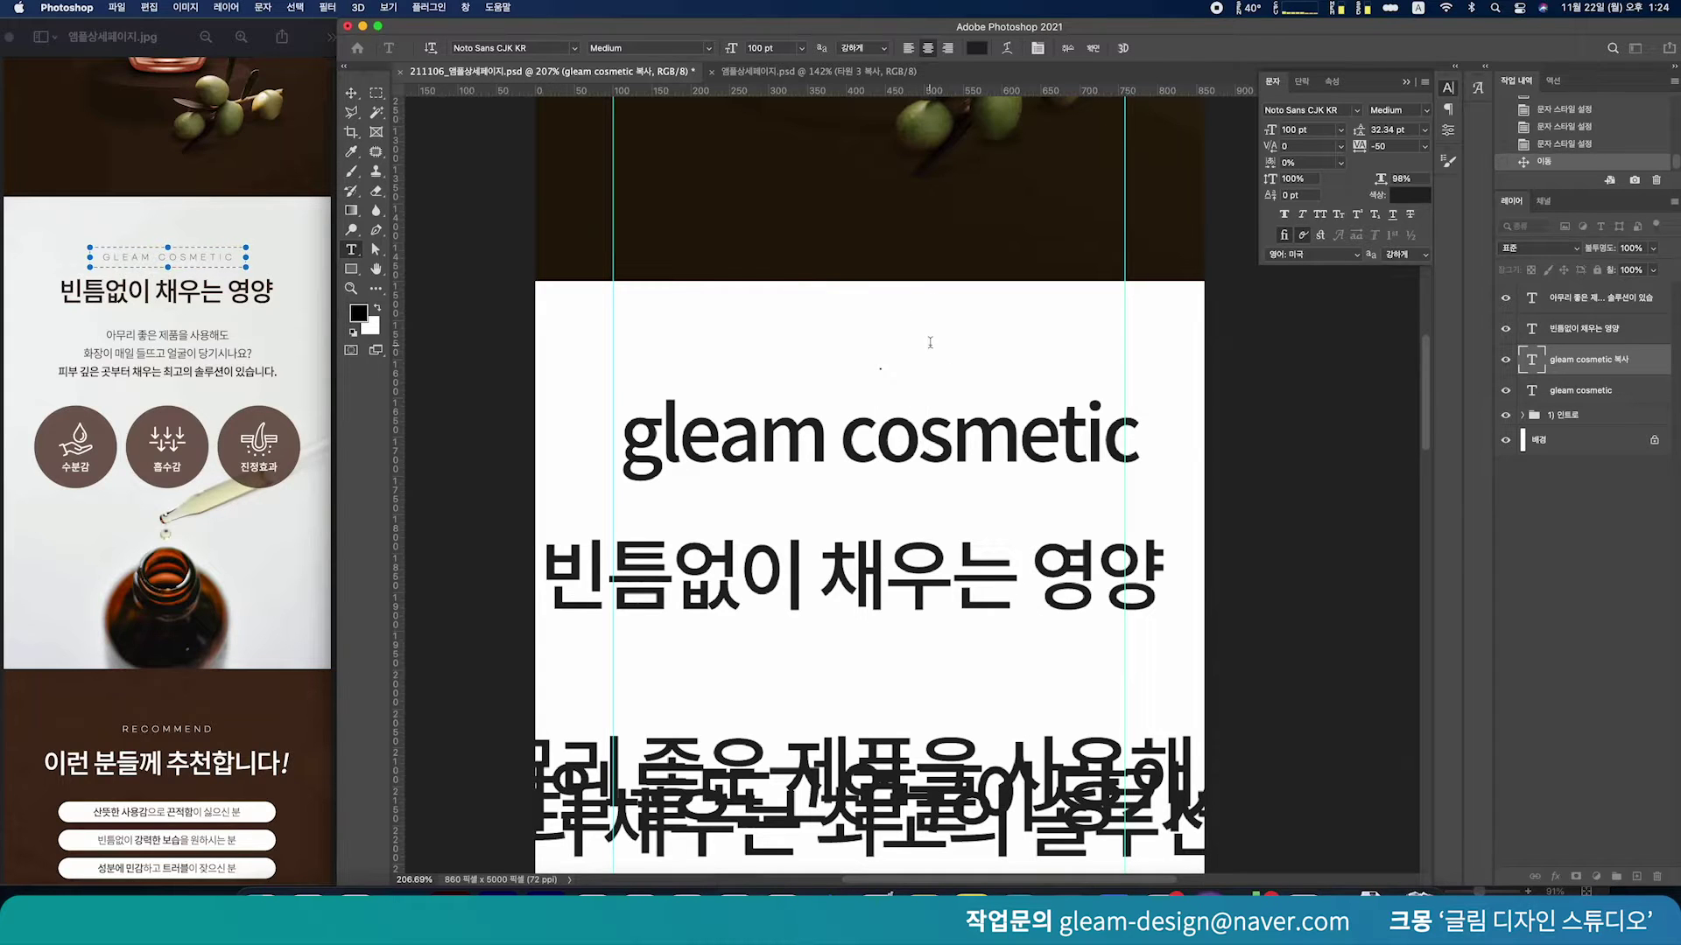
text(m2)
key(ctrl+Return)
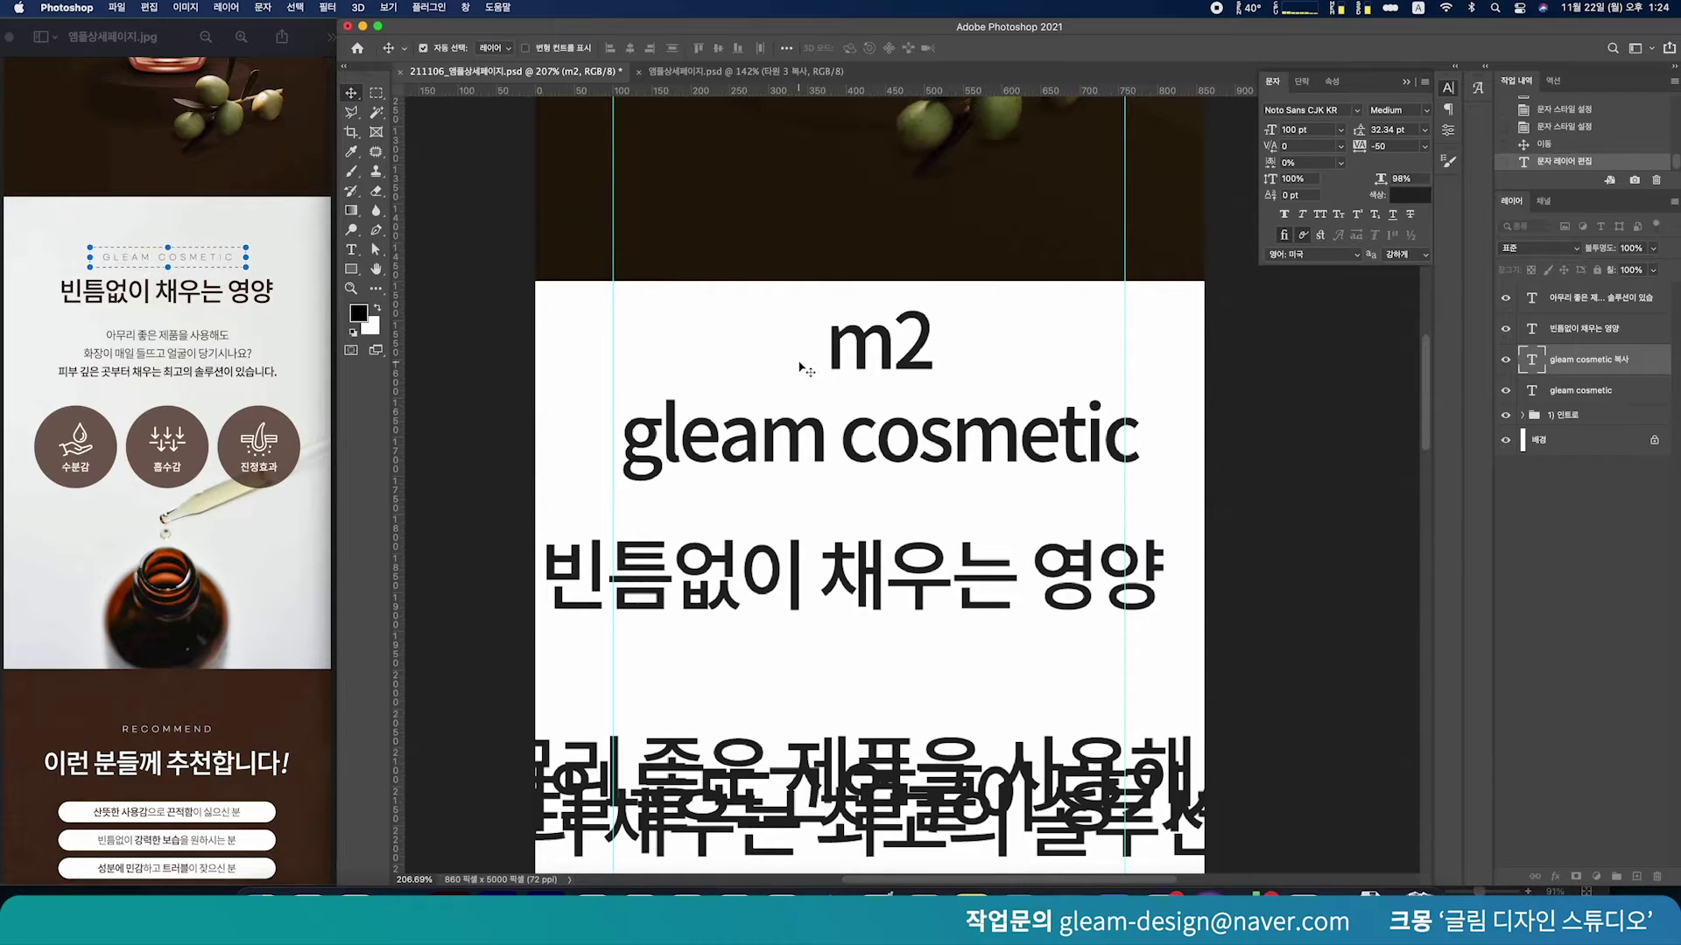
Format the "2" in the "m2" text as superscript
double_click(910, 330)
drag(879, 344, 942, 354)
click(893, 350)
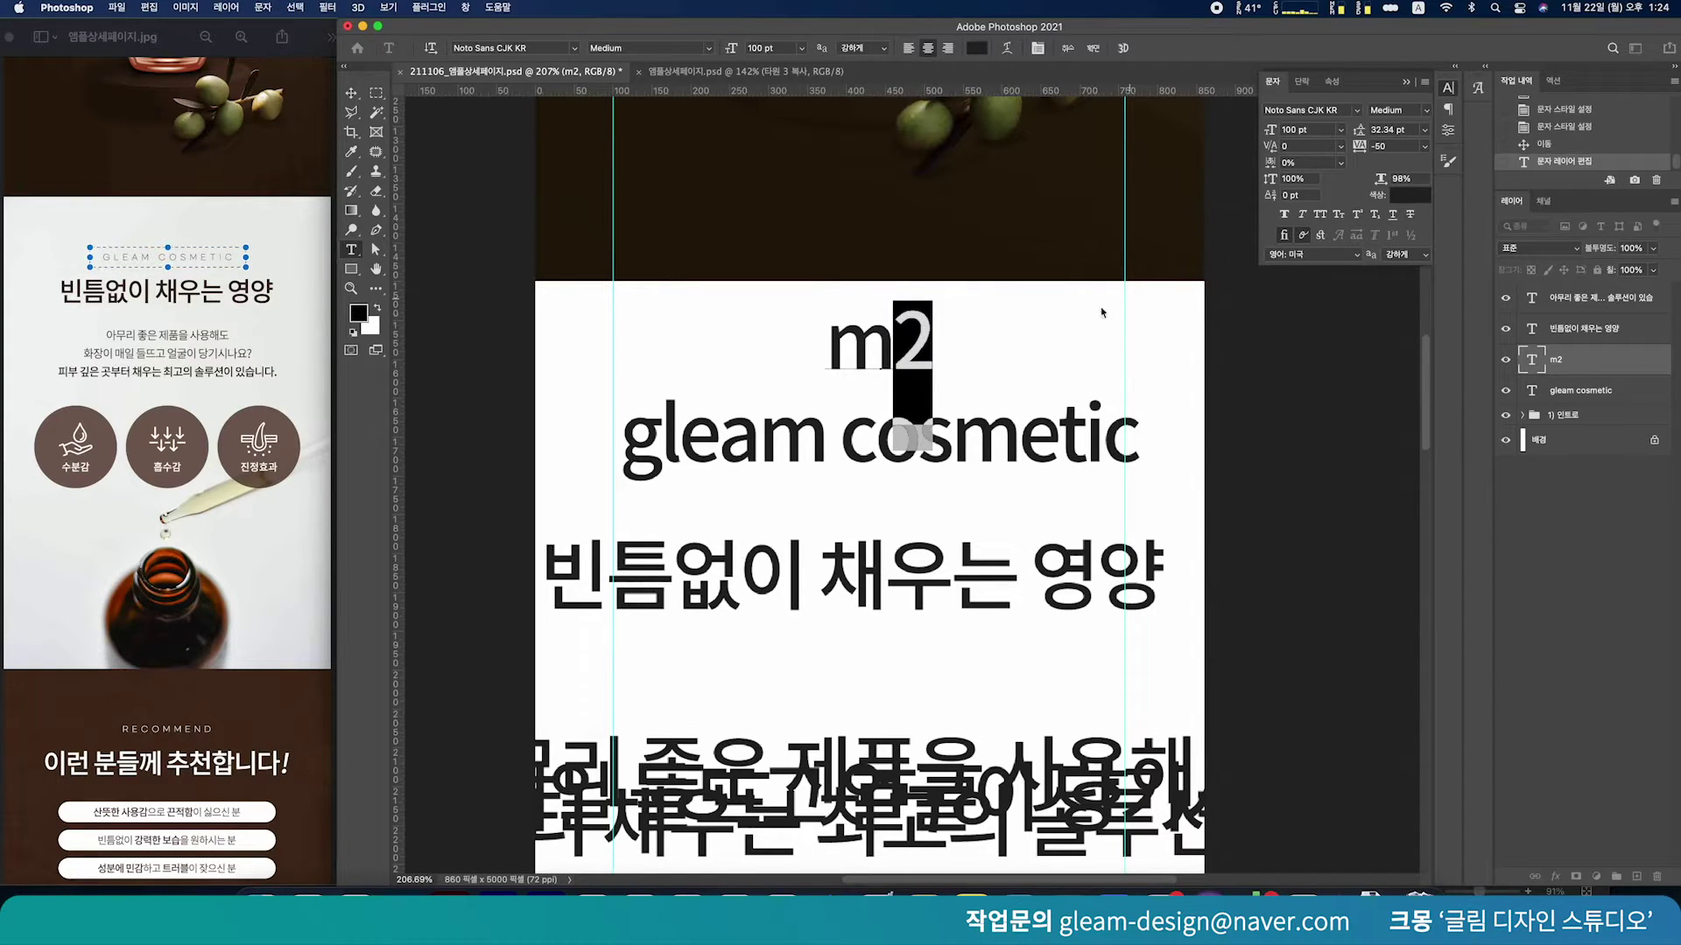
click(1357, 214)
click(926, 344)
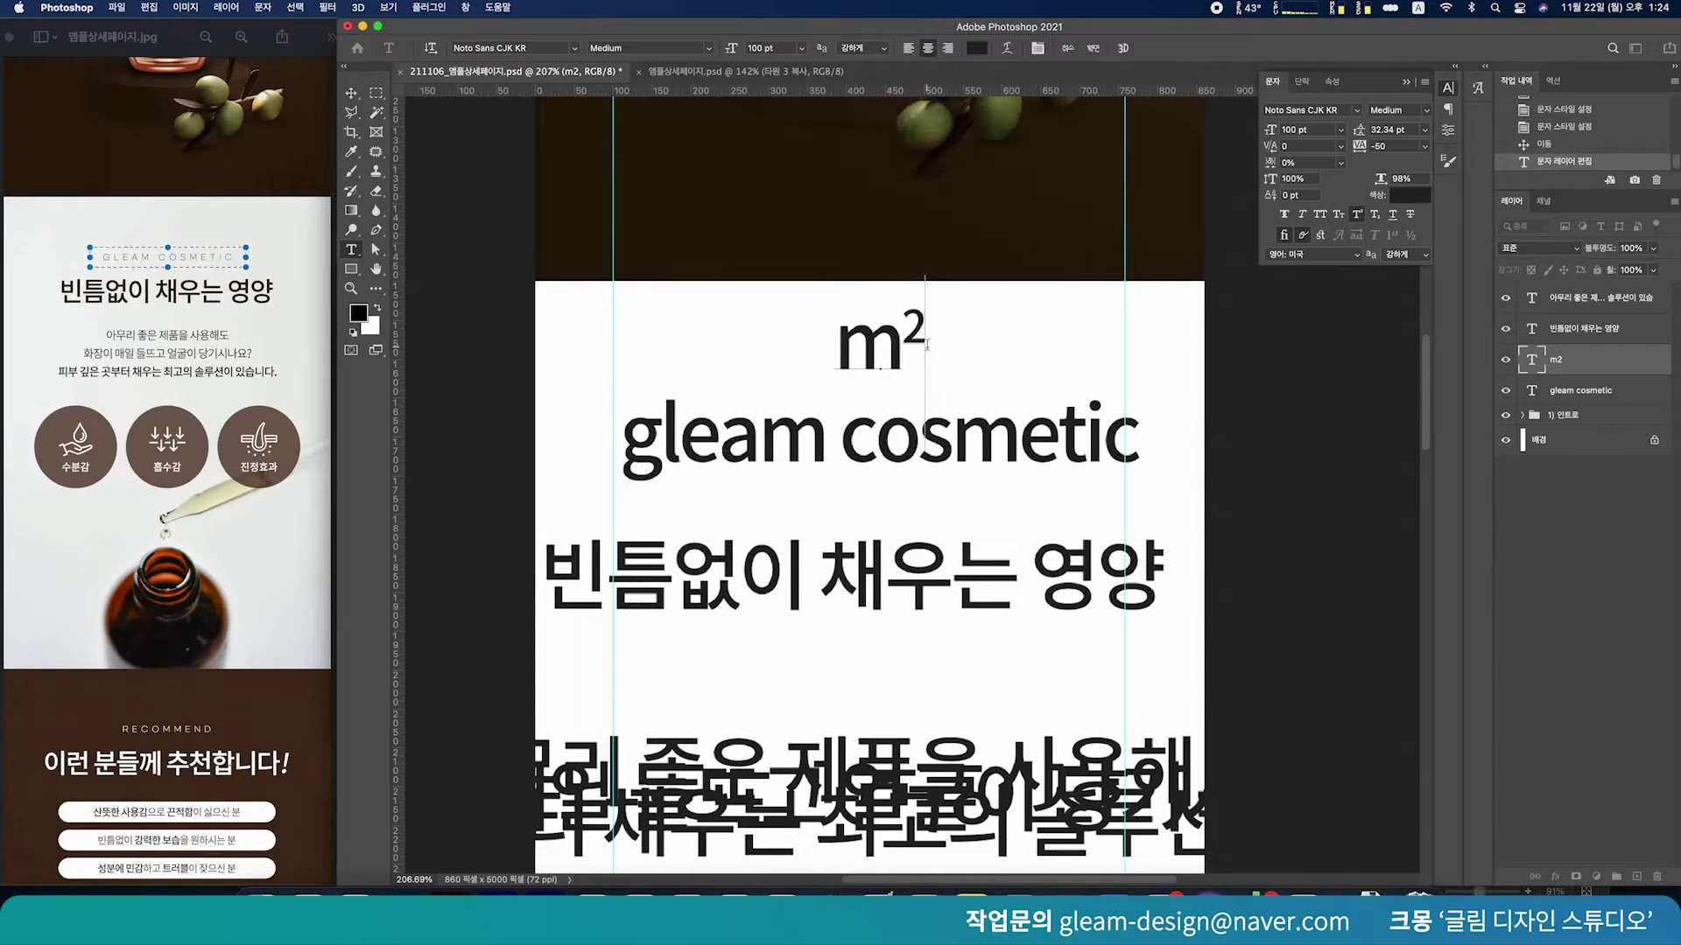
Change the "2" in the "m2" text to subscript
drag(847, 364, 894, 361)
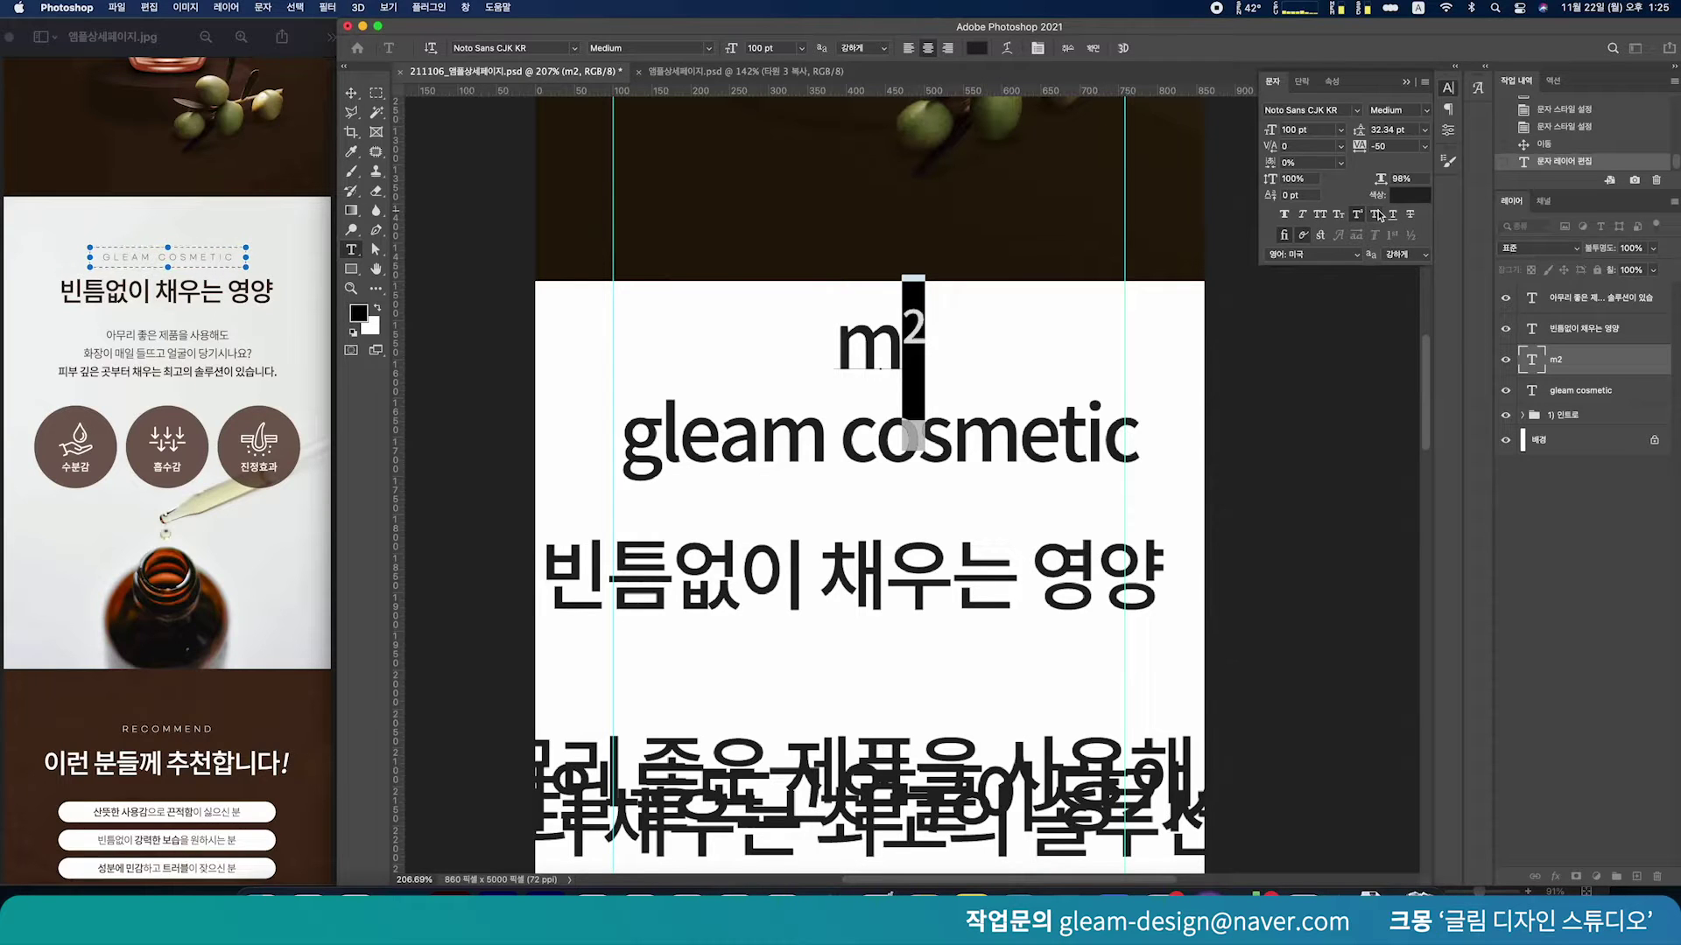
click(1379, 220)
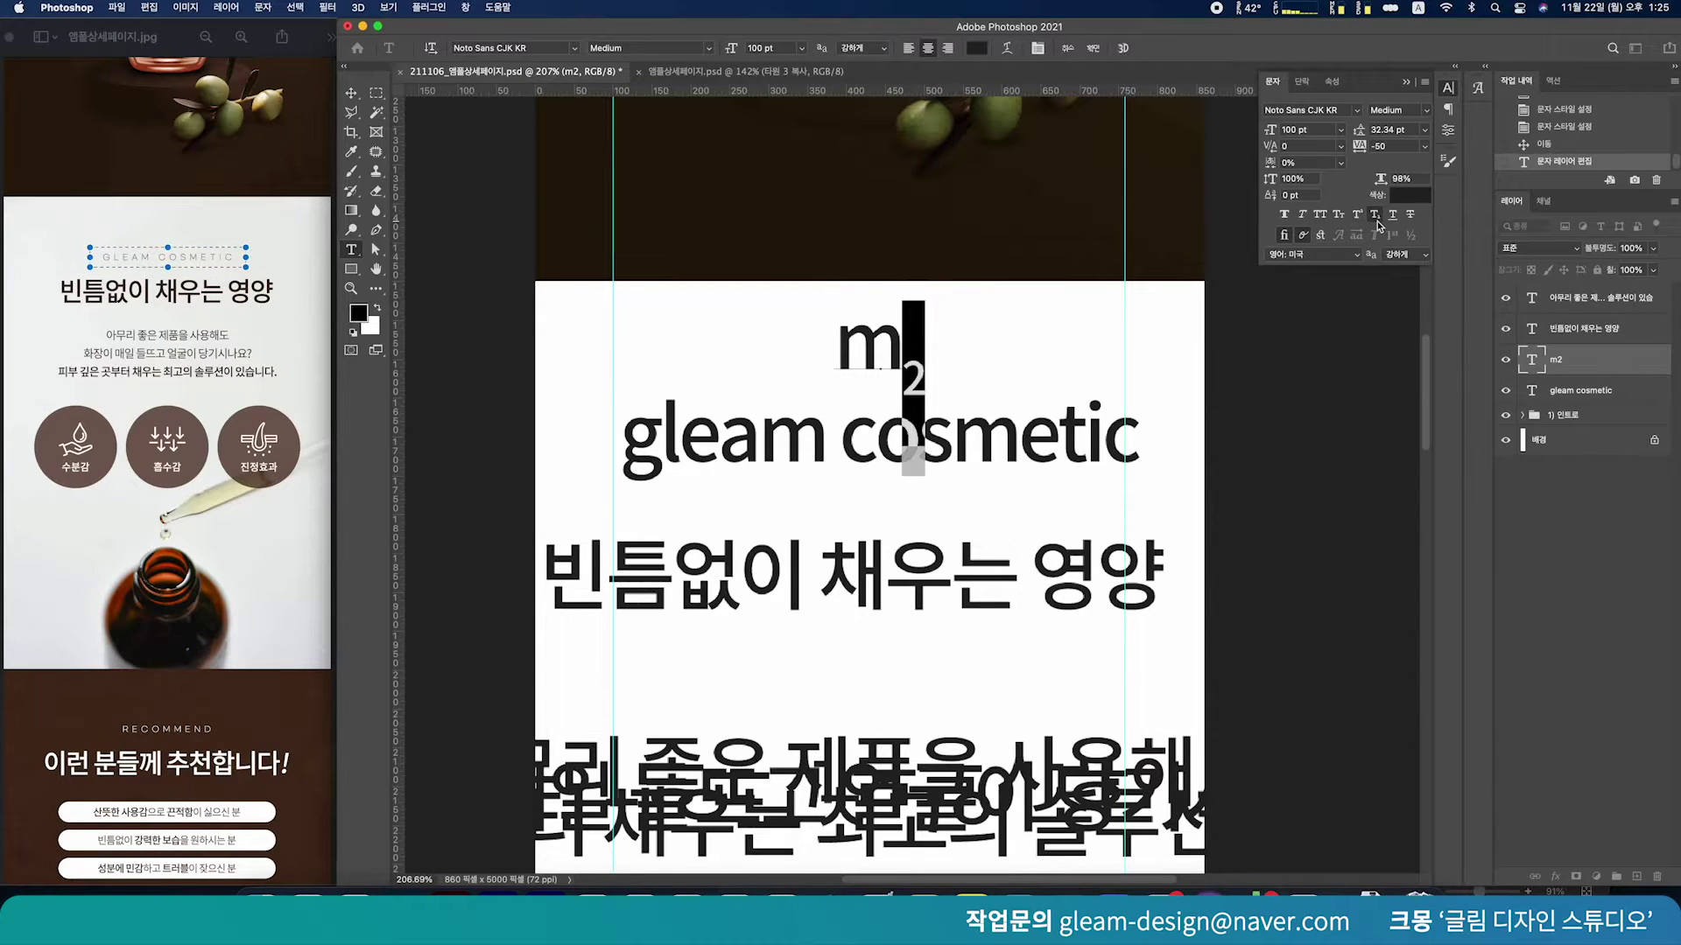
click(1379, 220)
click(1379, 220)
click(914, 378)
double_click(910, 359)
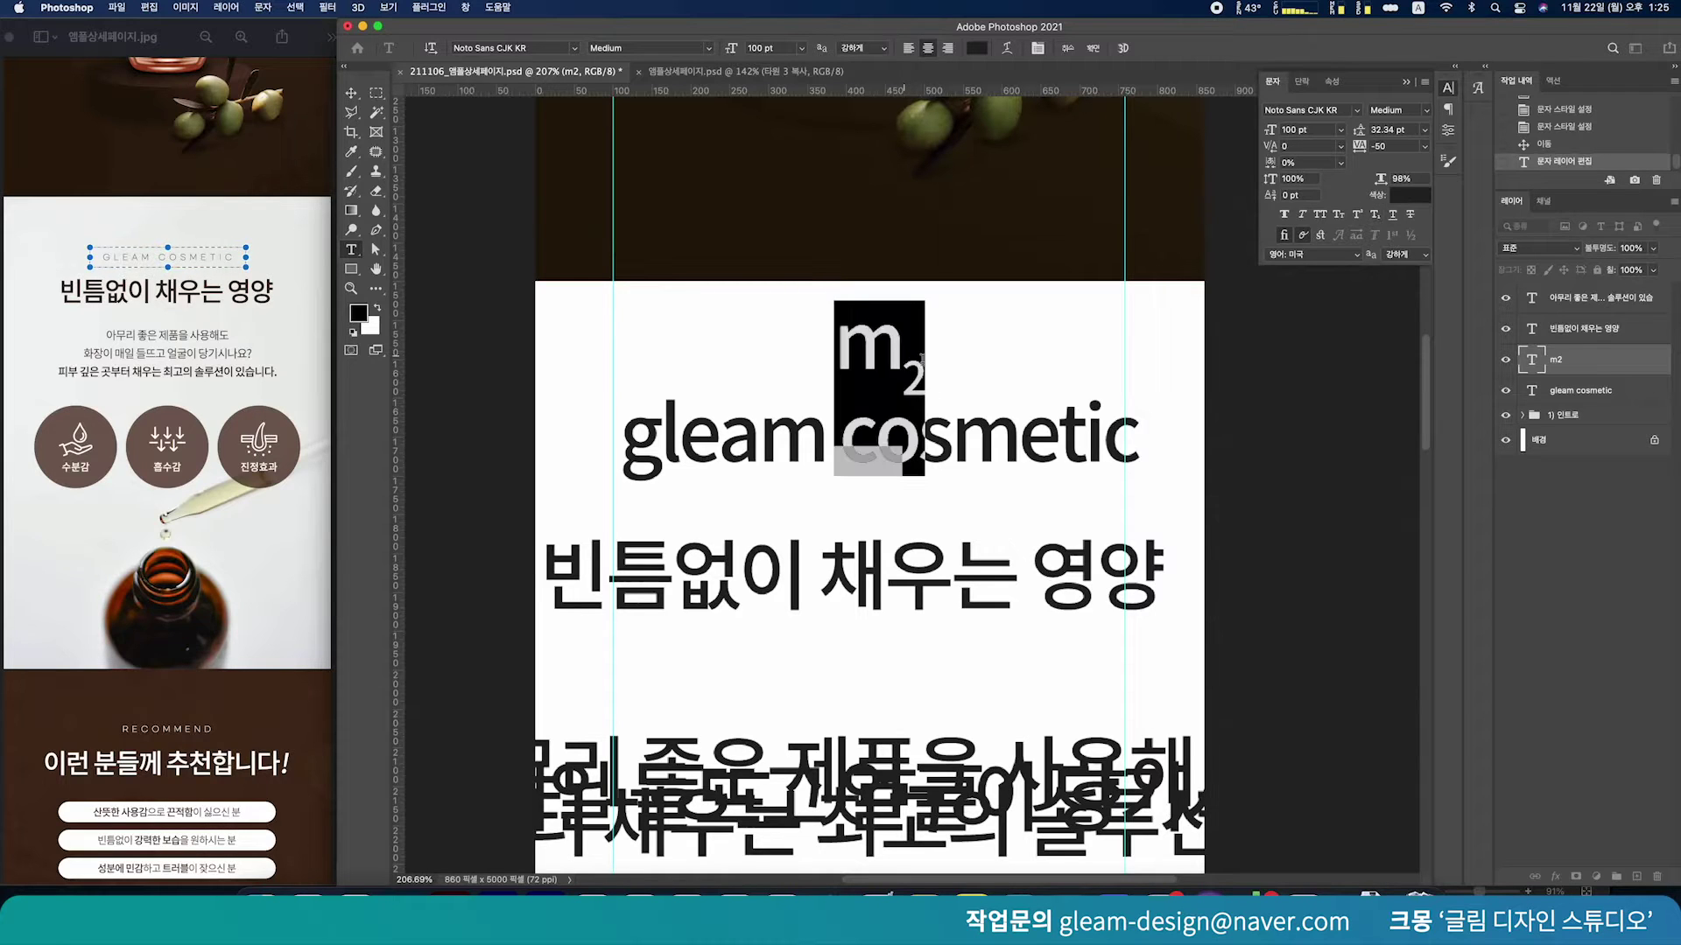
drag(911, 385, 935, 385)
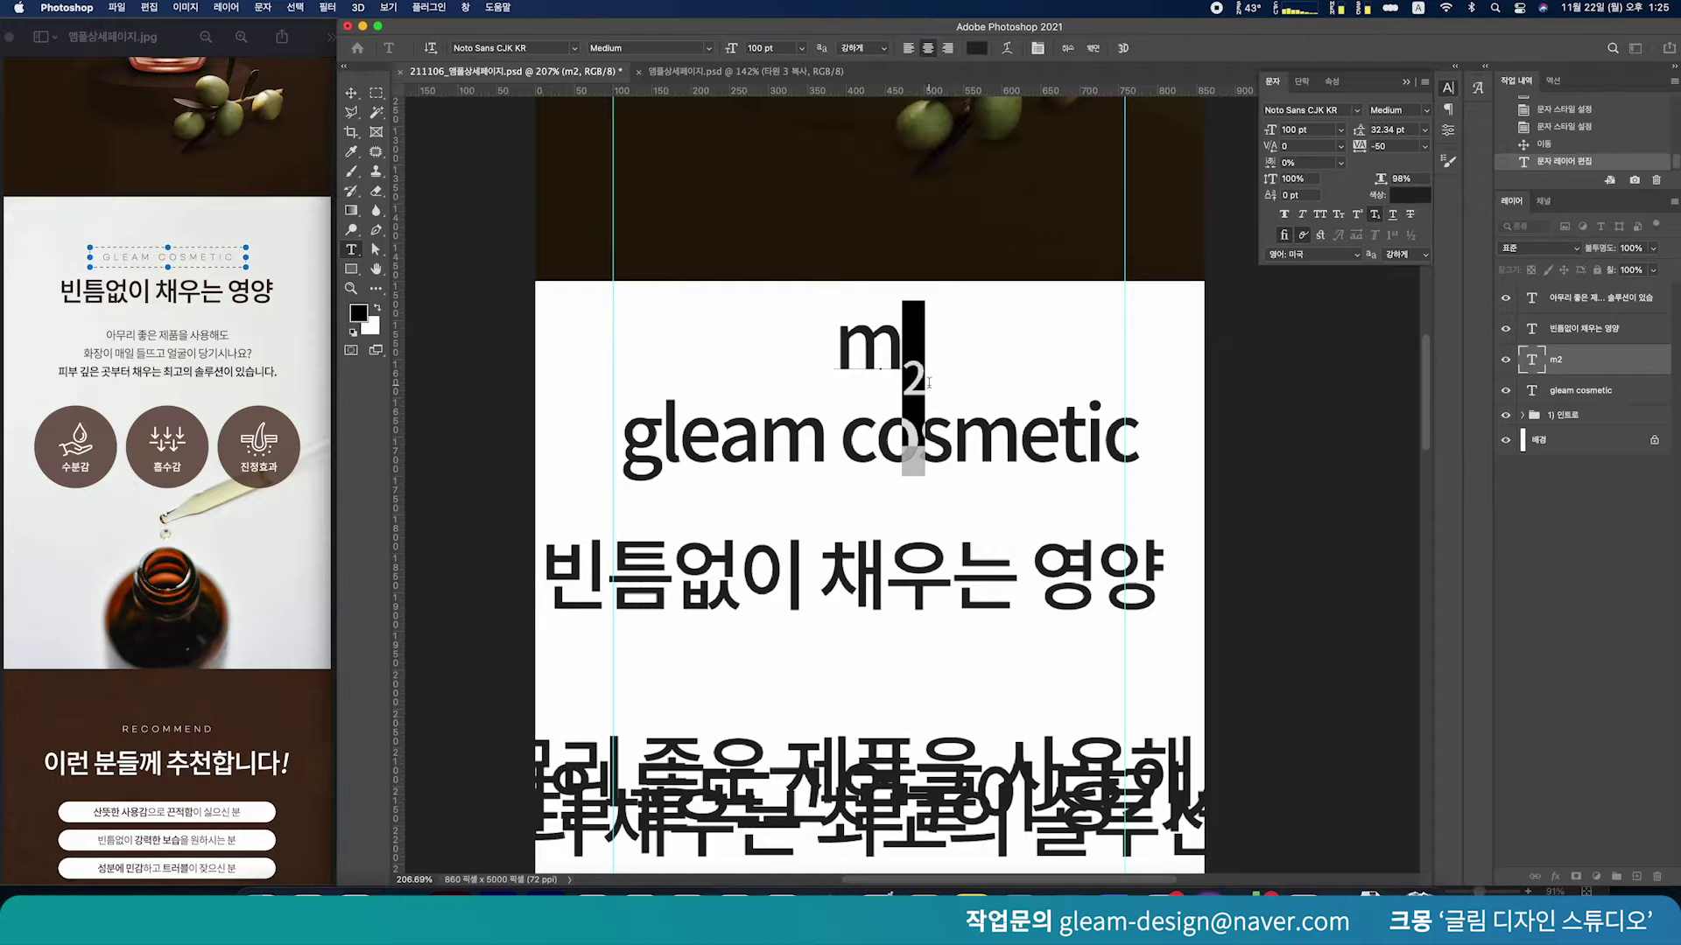
Commit the text edit and delete the "m2" sample layer
key(super+Return)
key(v)
key(Delete)
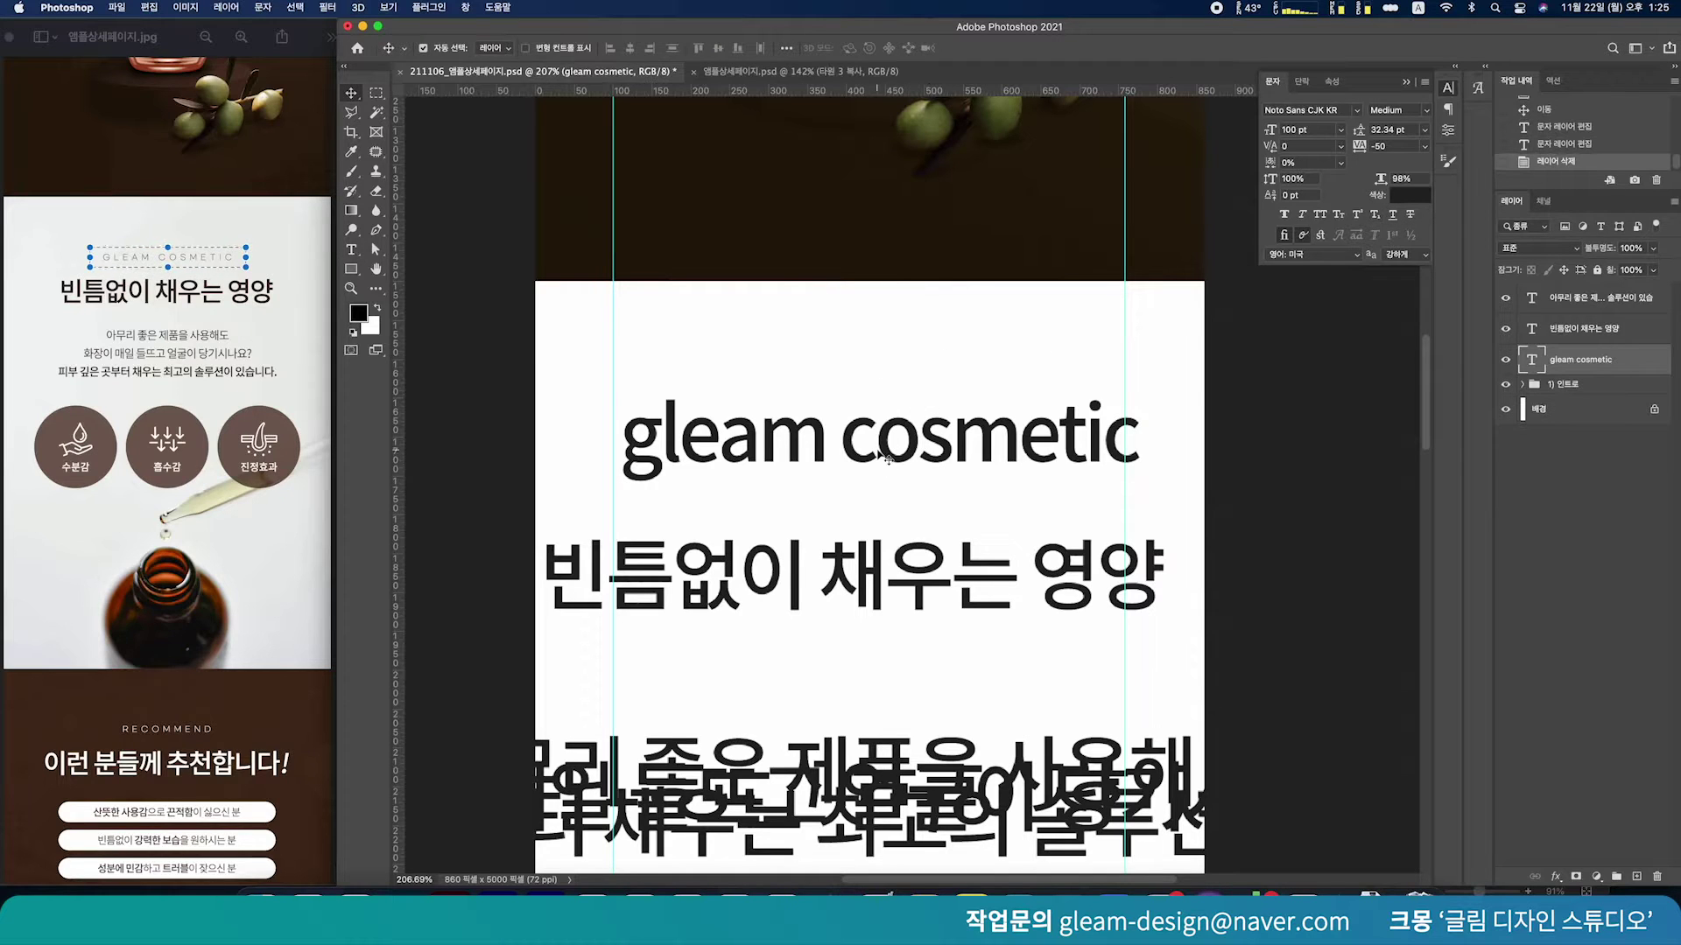
Try Underline and Strikethrough on the "gleam cosmetic" text, removing both again
click(1394, 216)
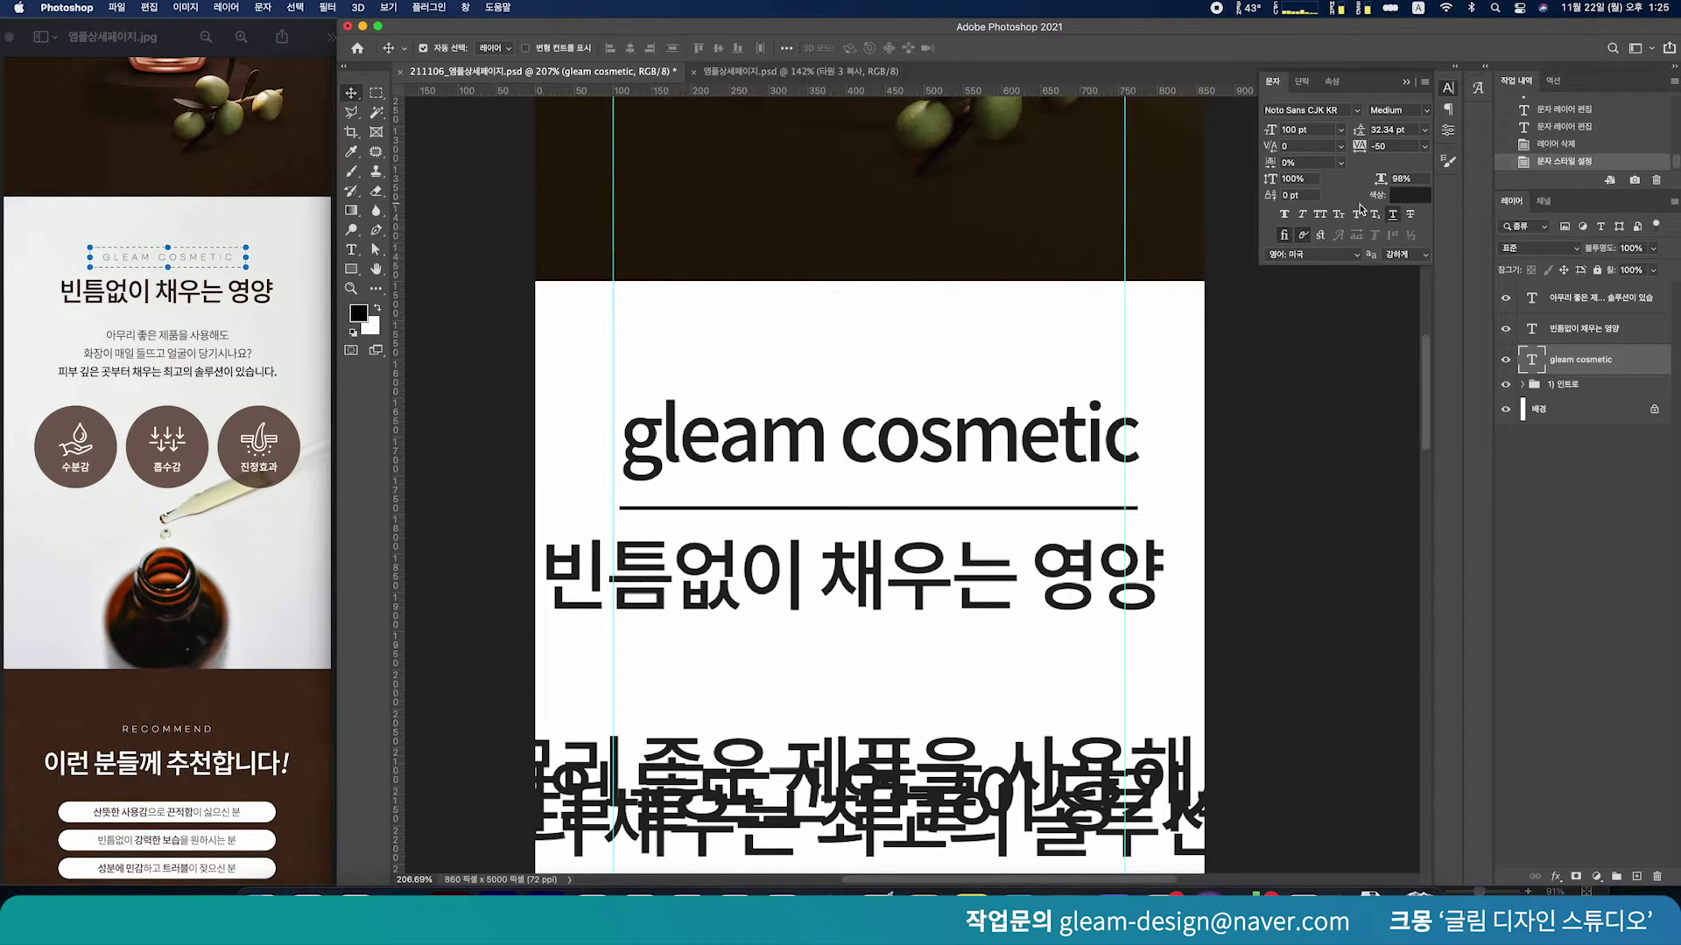
click(1410, 217)
click(1413, 218)
click(1413, 218)
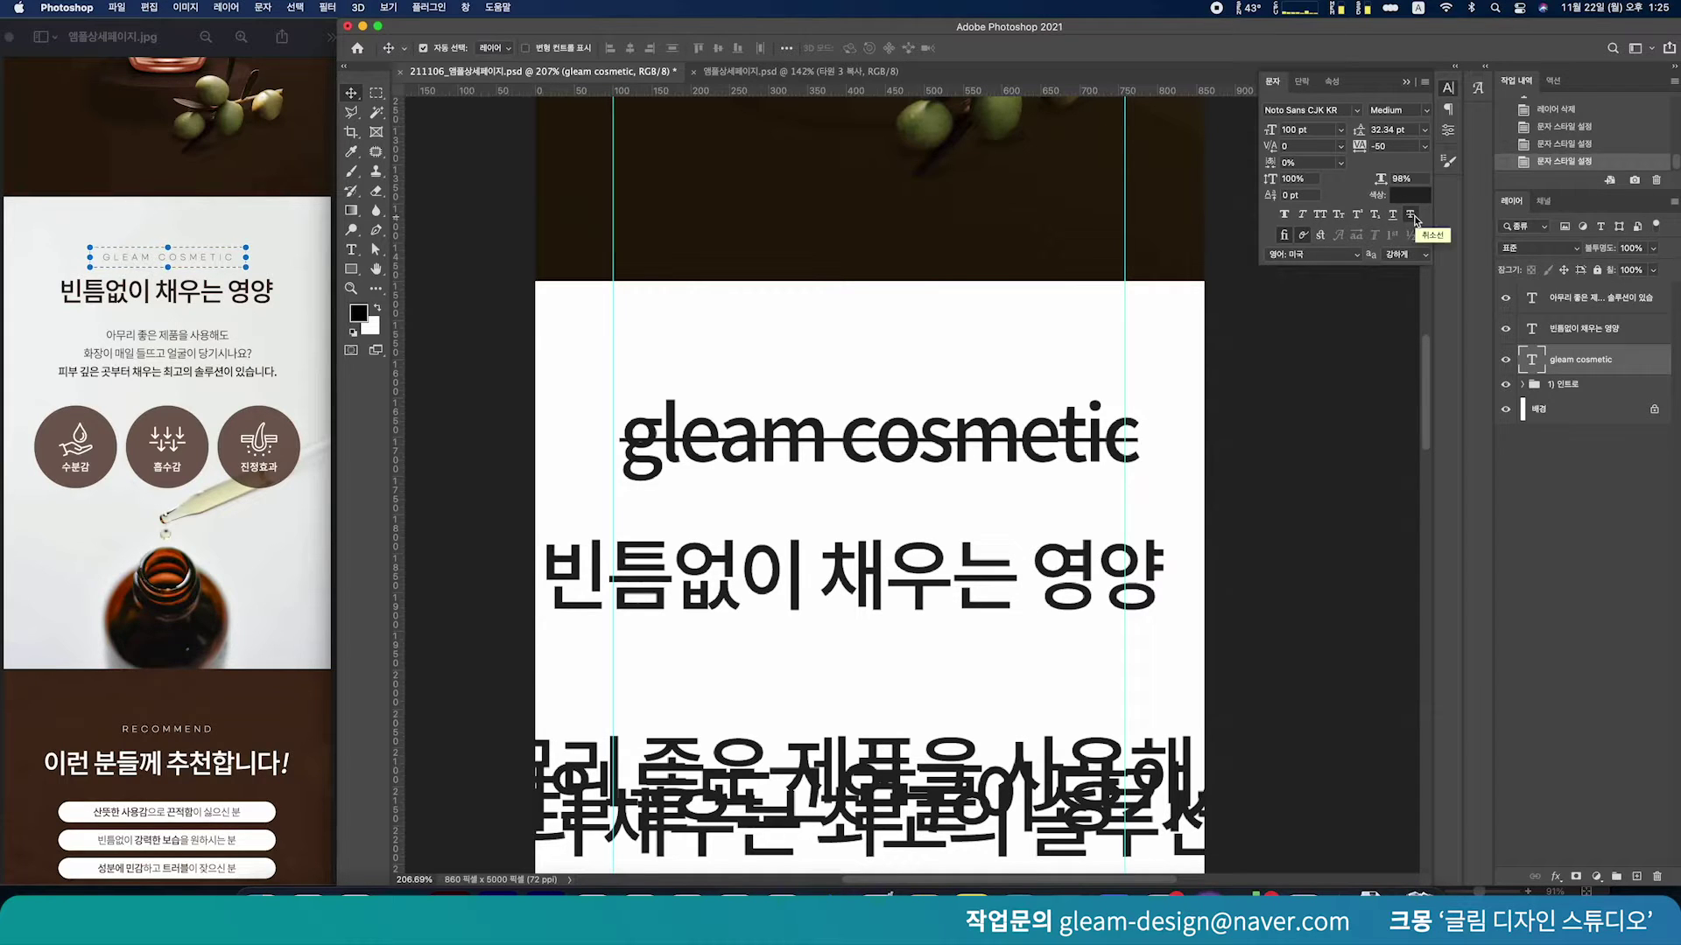
click(1413, 218)
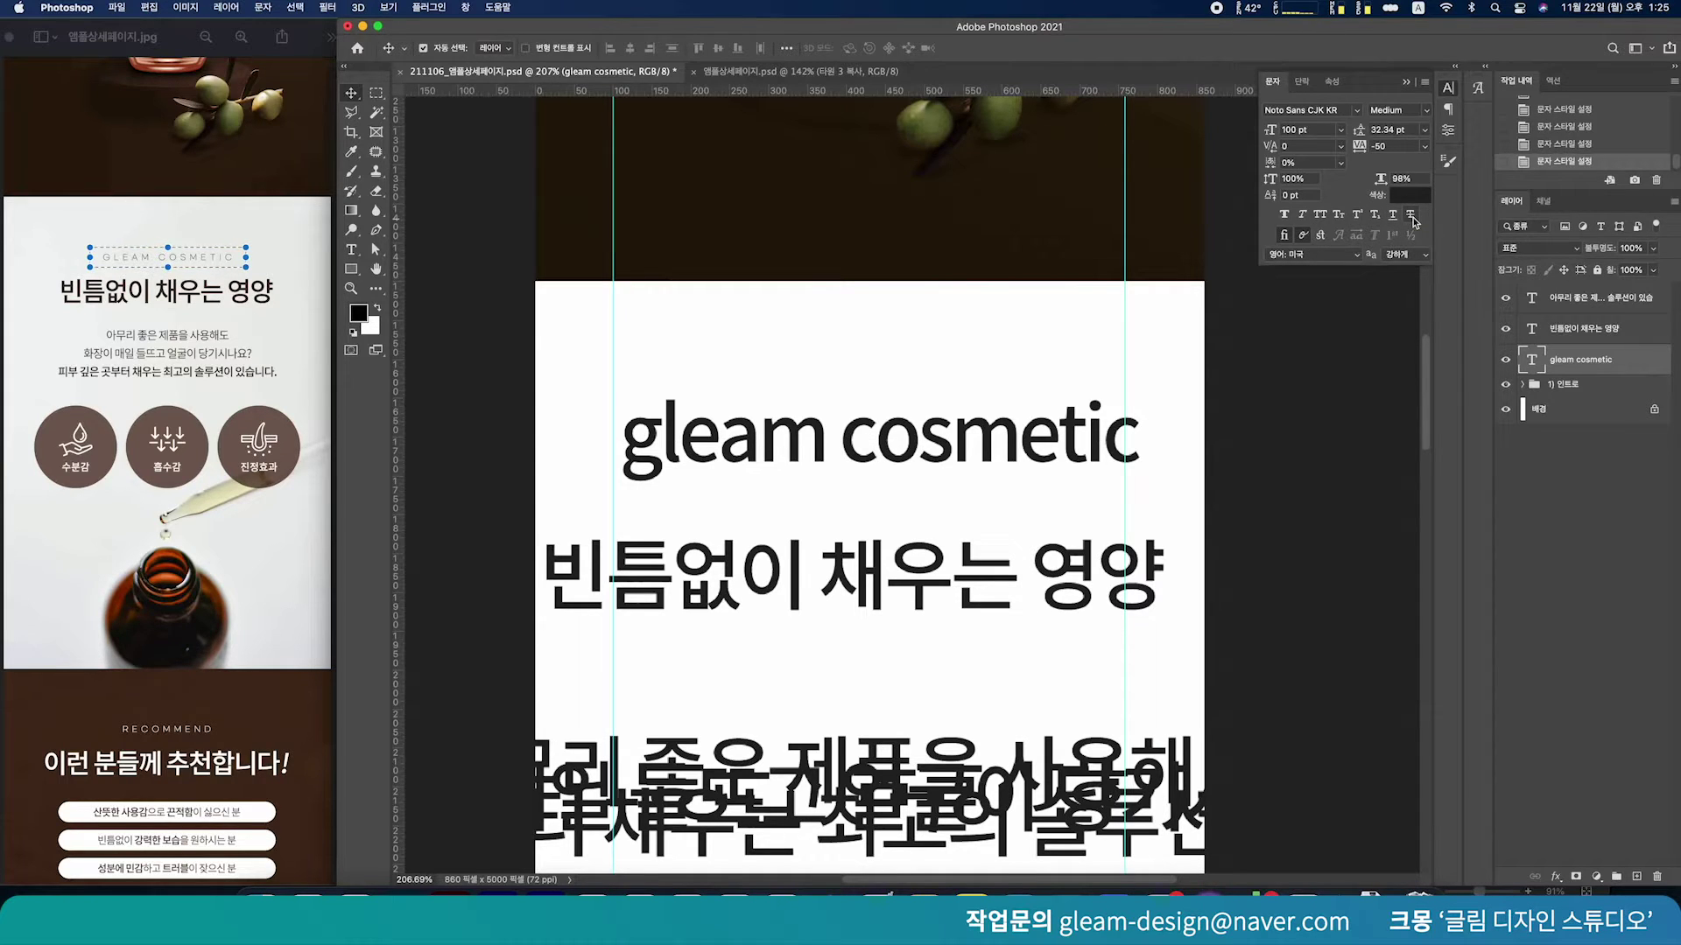
Apply All Caps to the "gleam cosmetic" text and shift it slightly left above the heading
click(1327, 216)
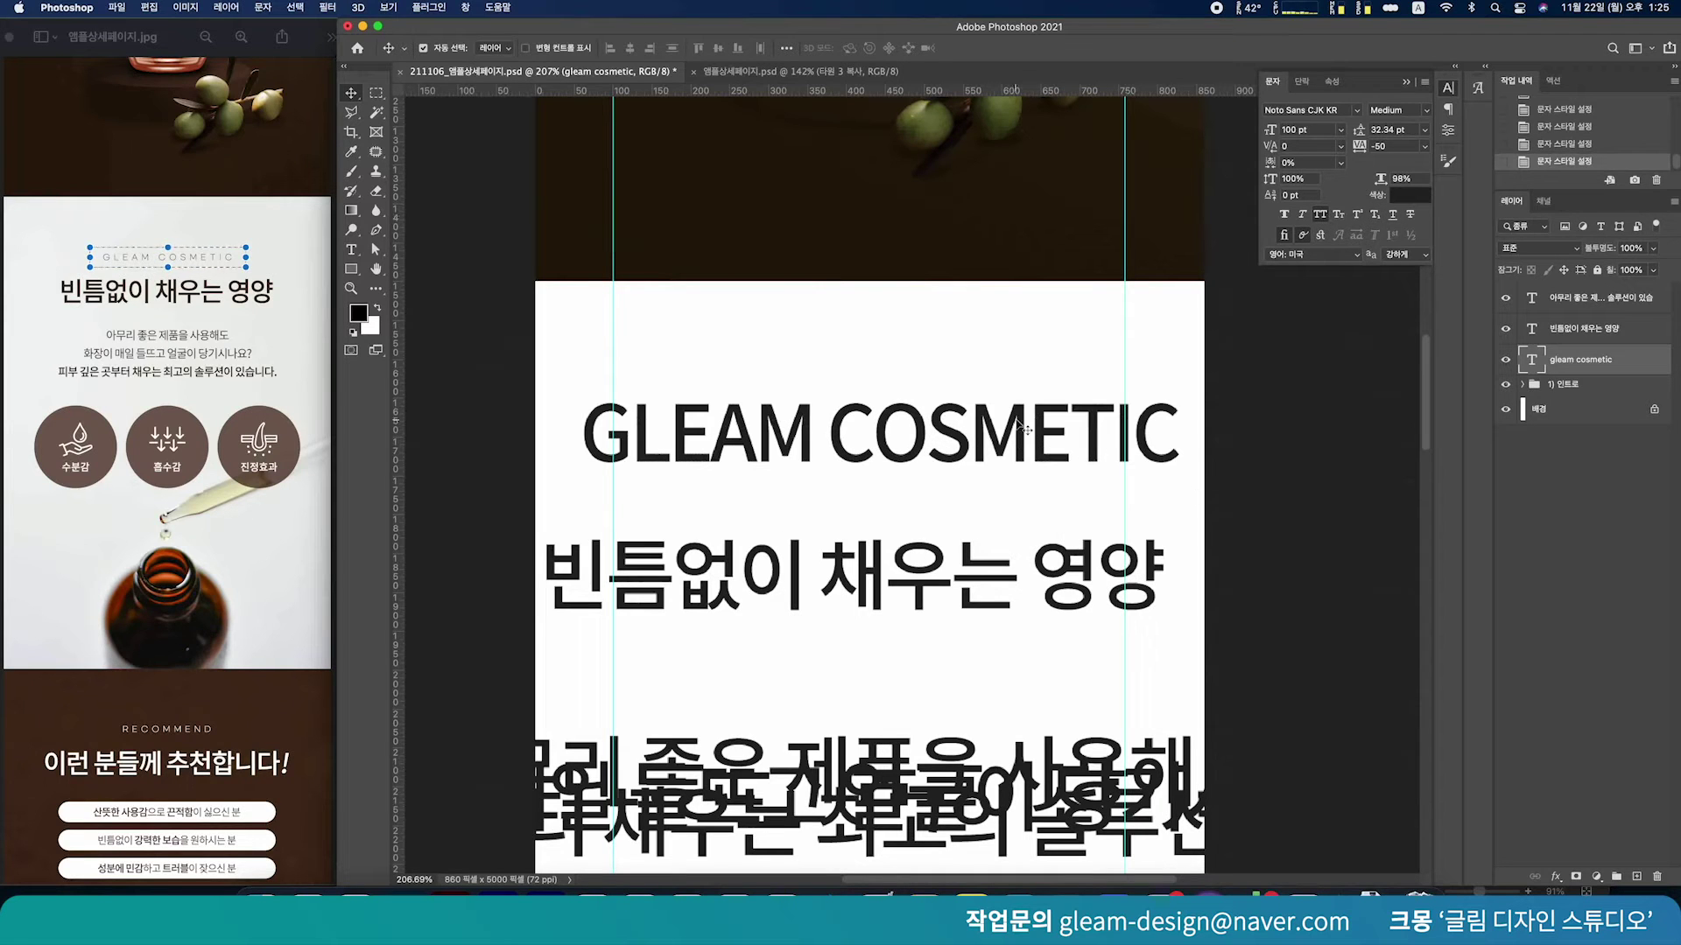
scroll(812, 582, down, 3)
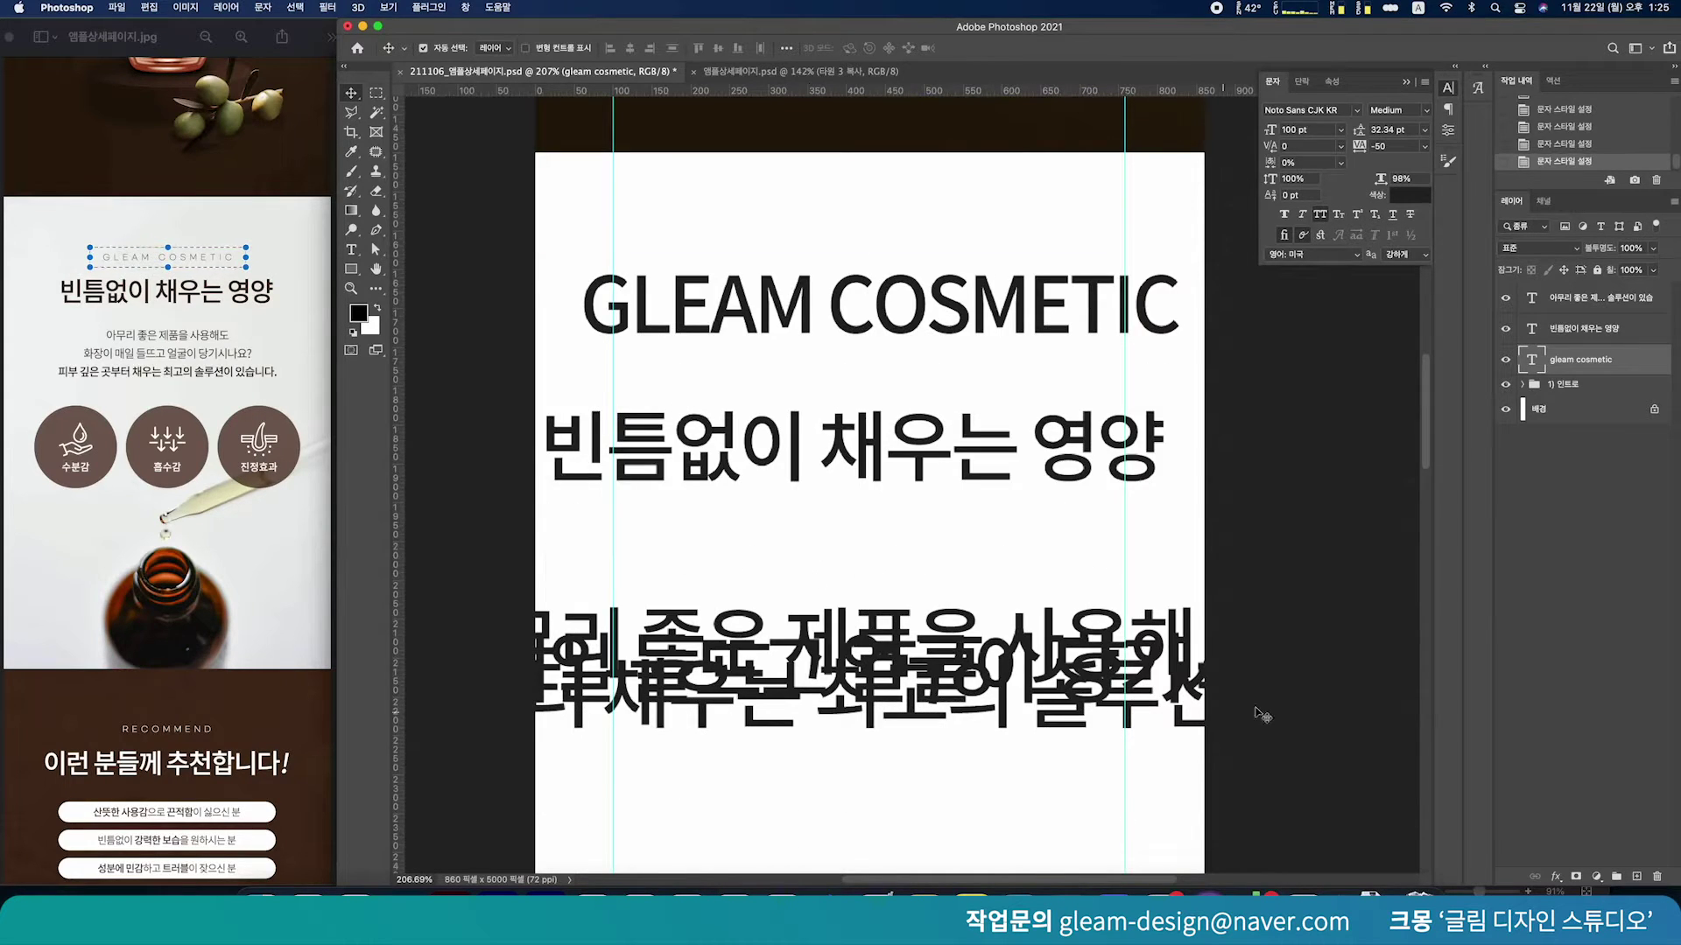
click(1124, 590)
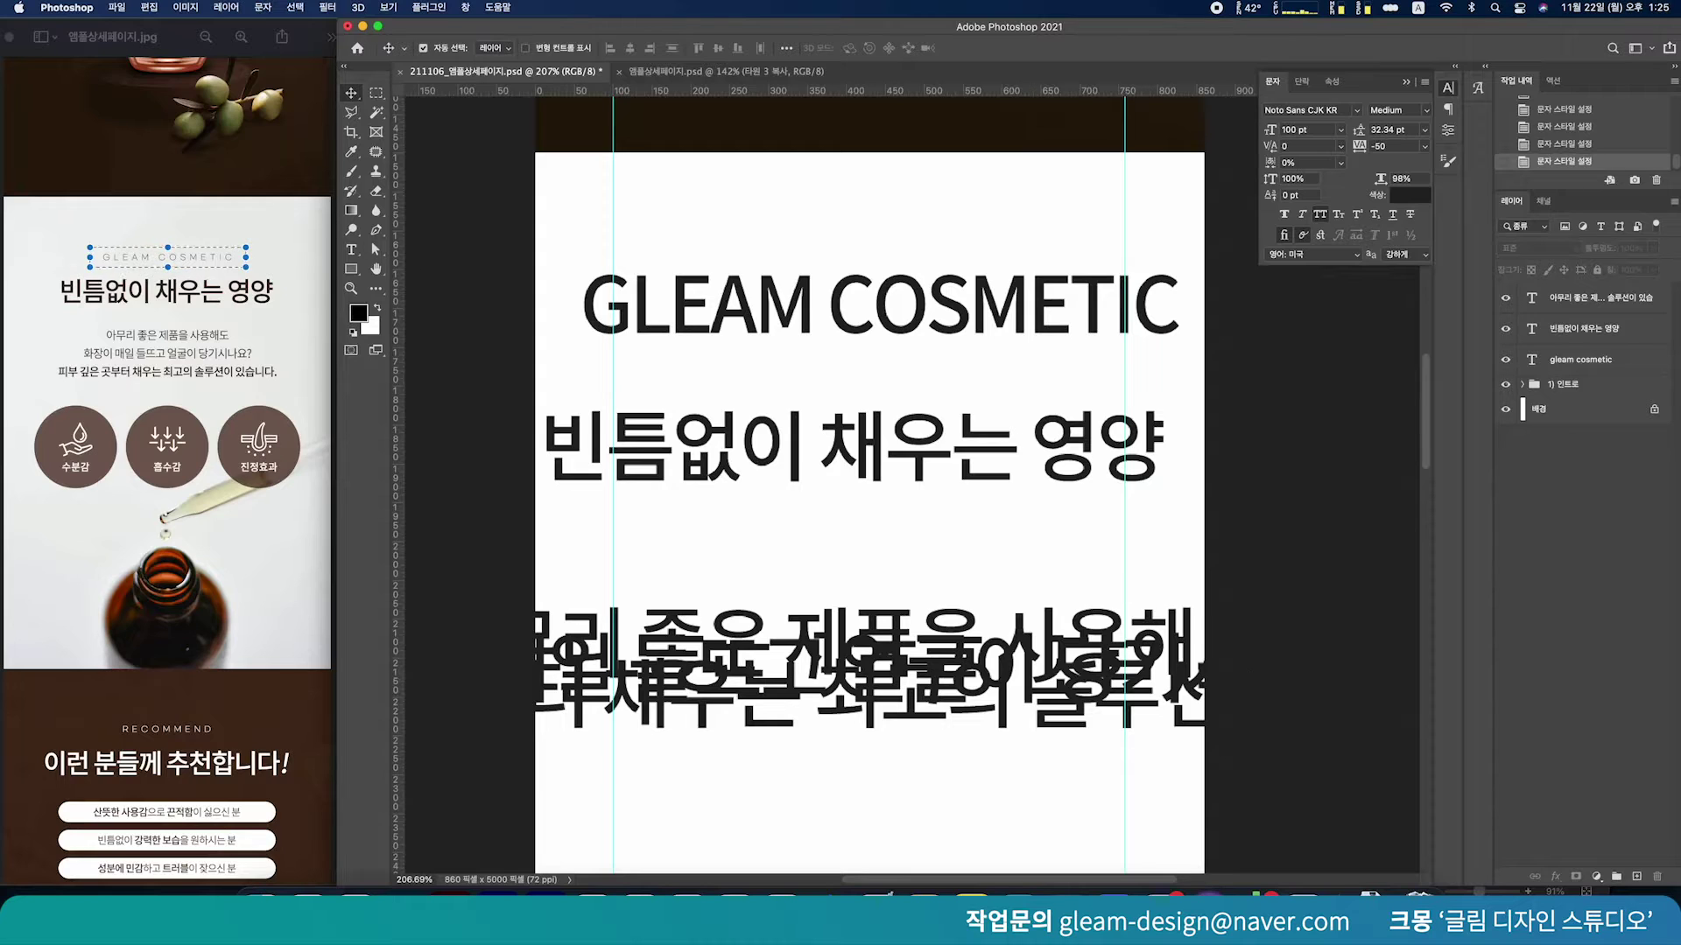
click(933, 295)
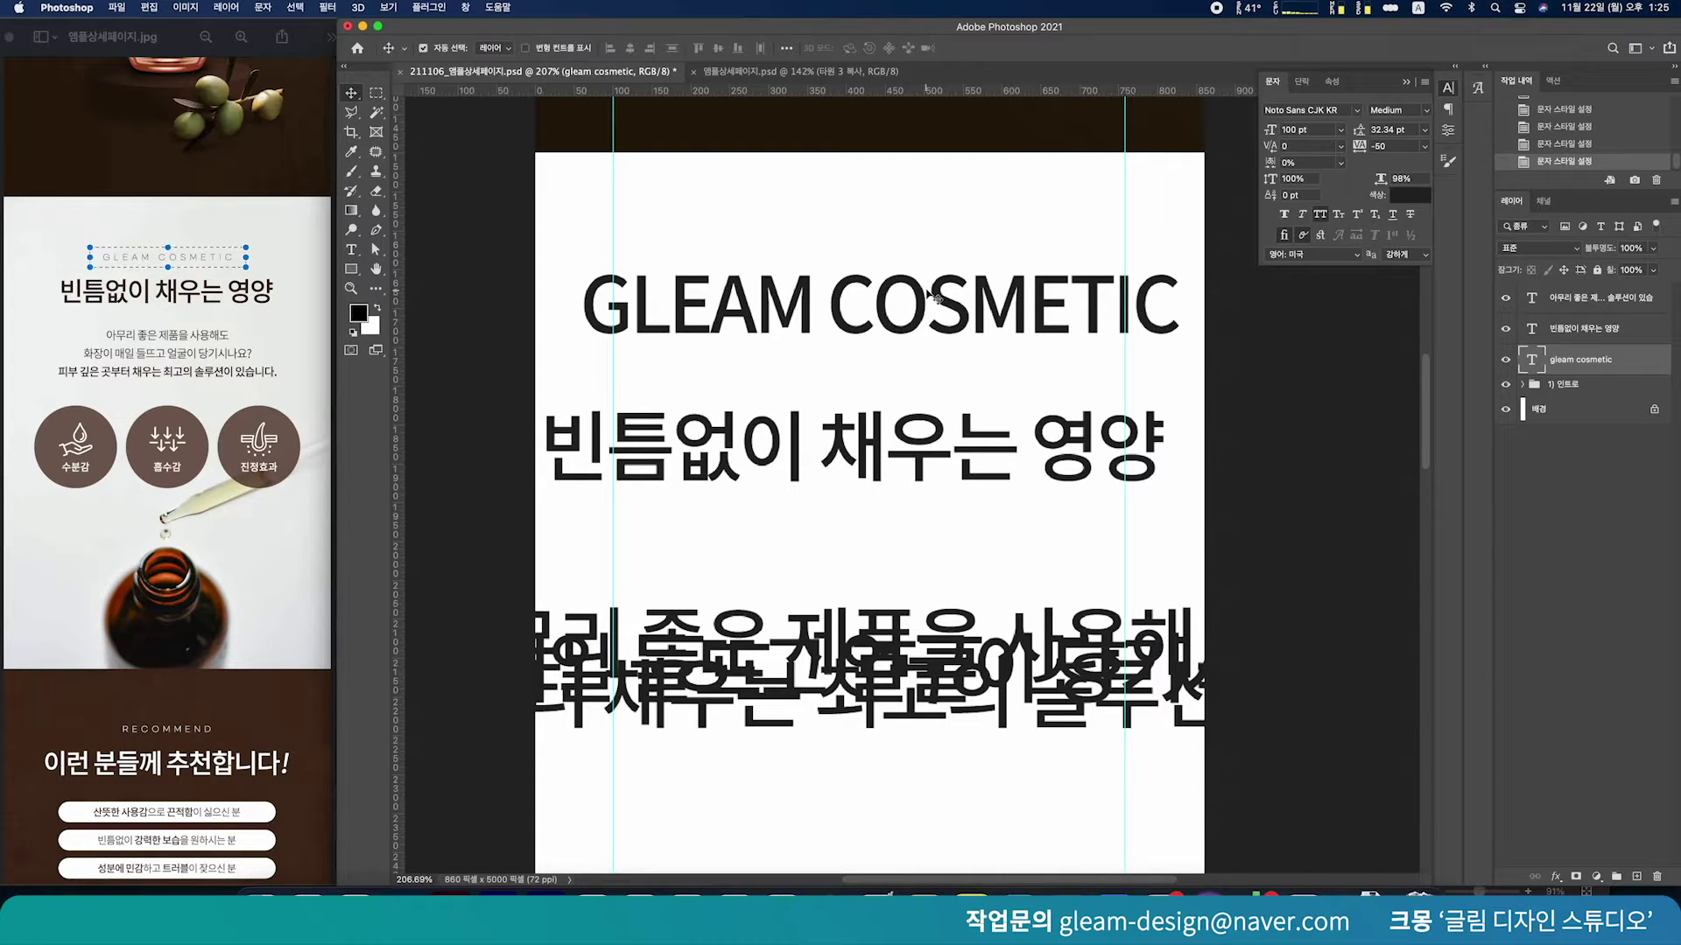
drag(1085, 297, 1041, 304)
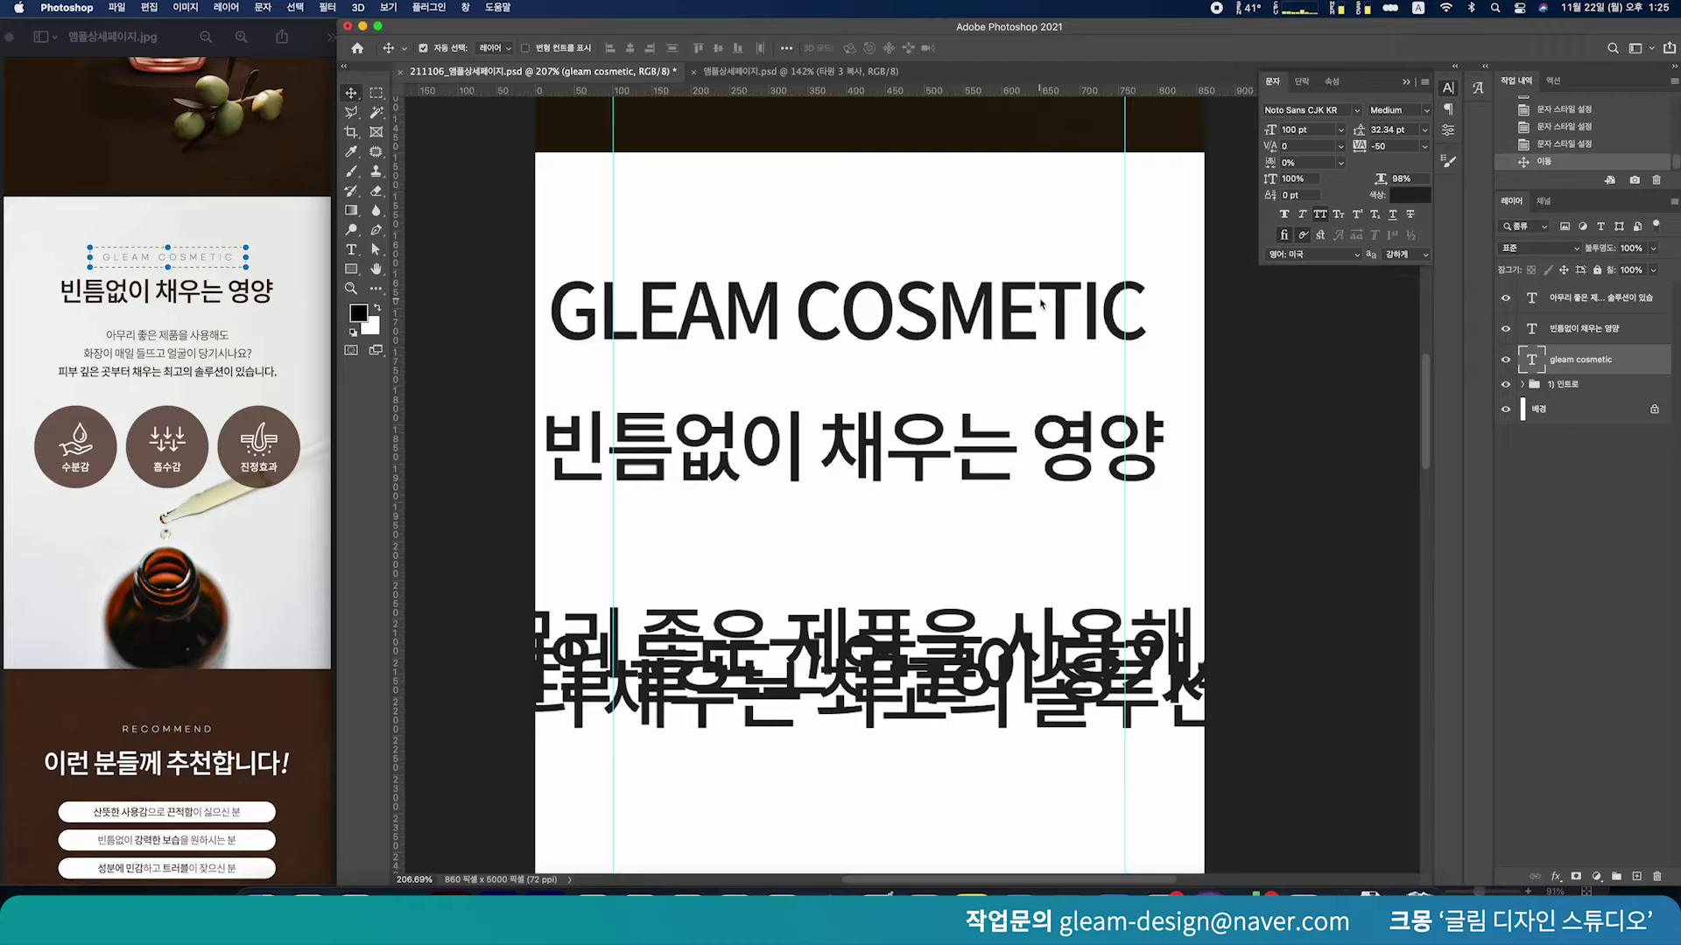
Set the "gleam cosmetic" text to the G마켓 산스 font, Light weight, at 20 pt
click(1359, 111)
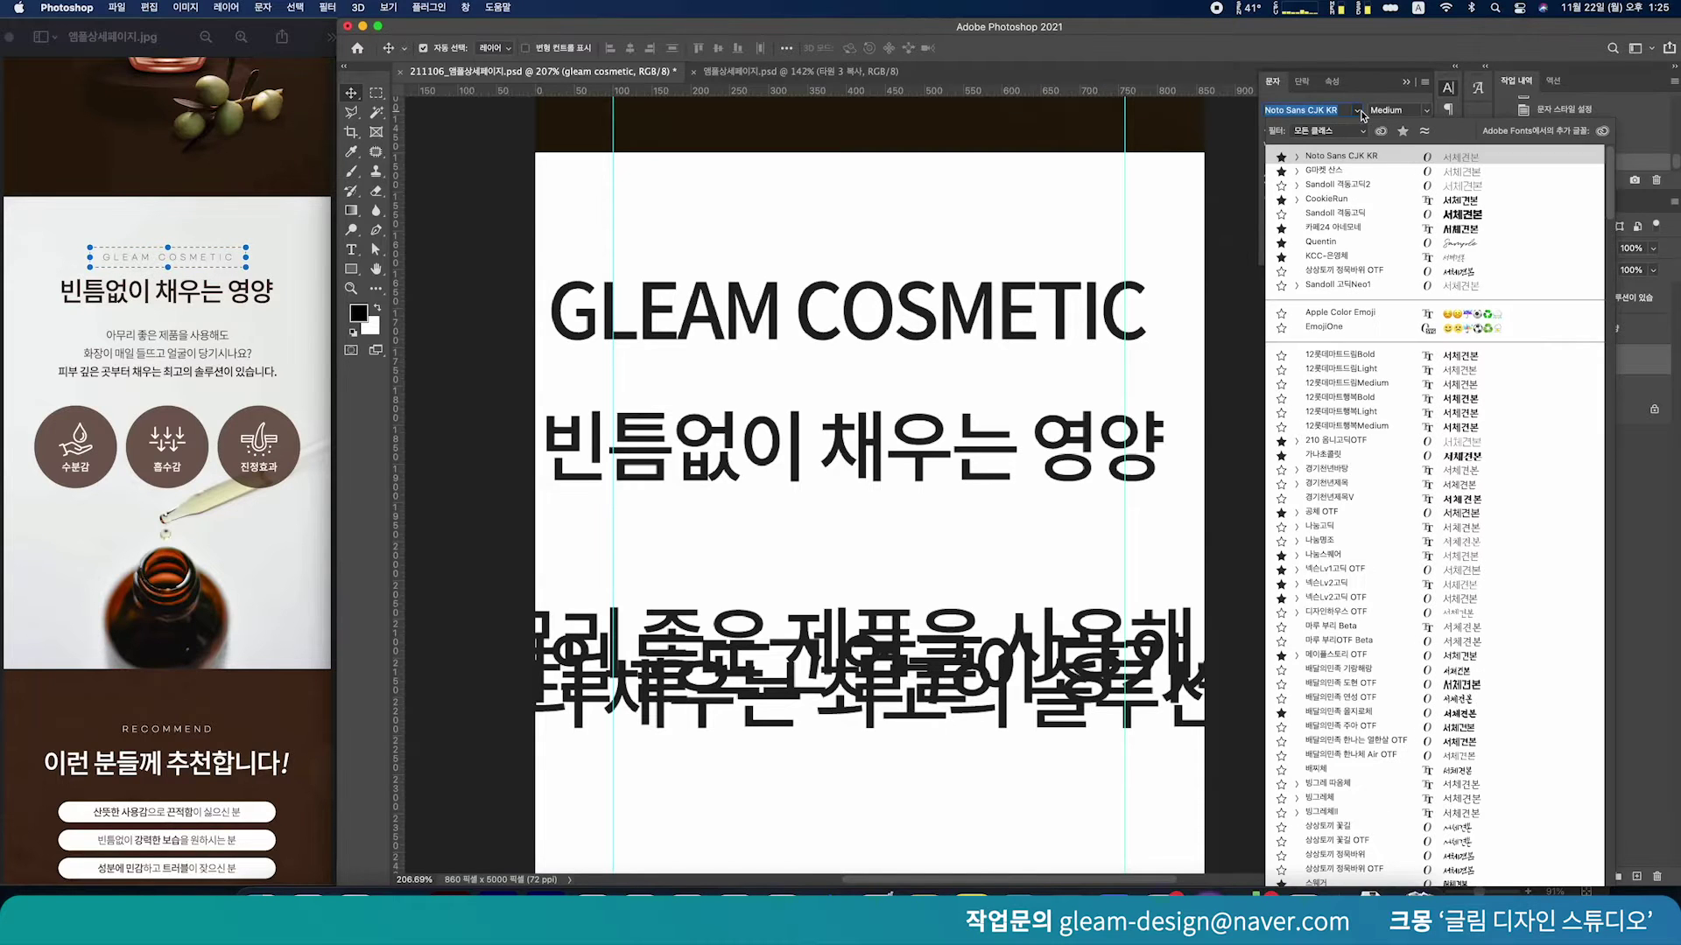
click(1376, 170)
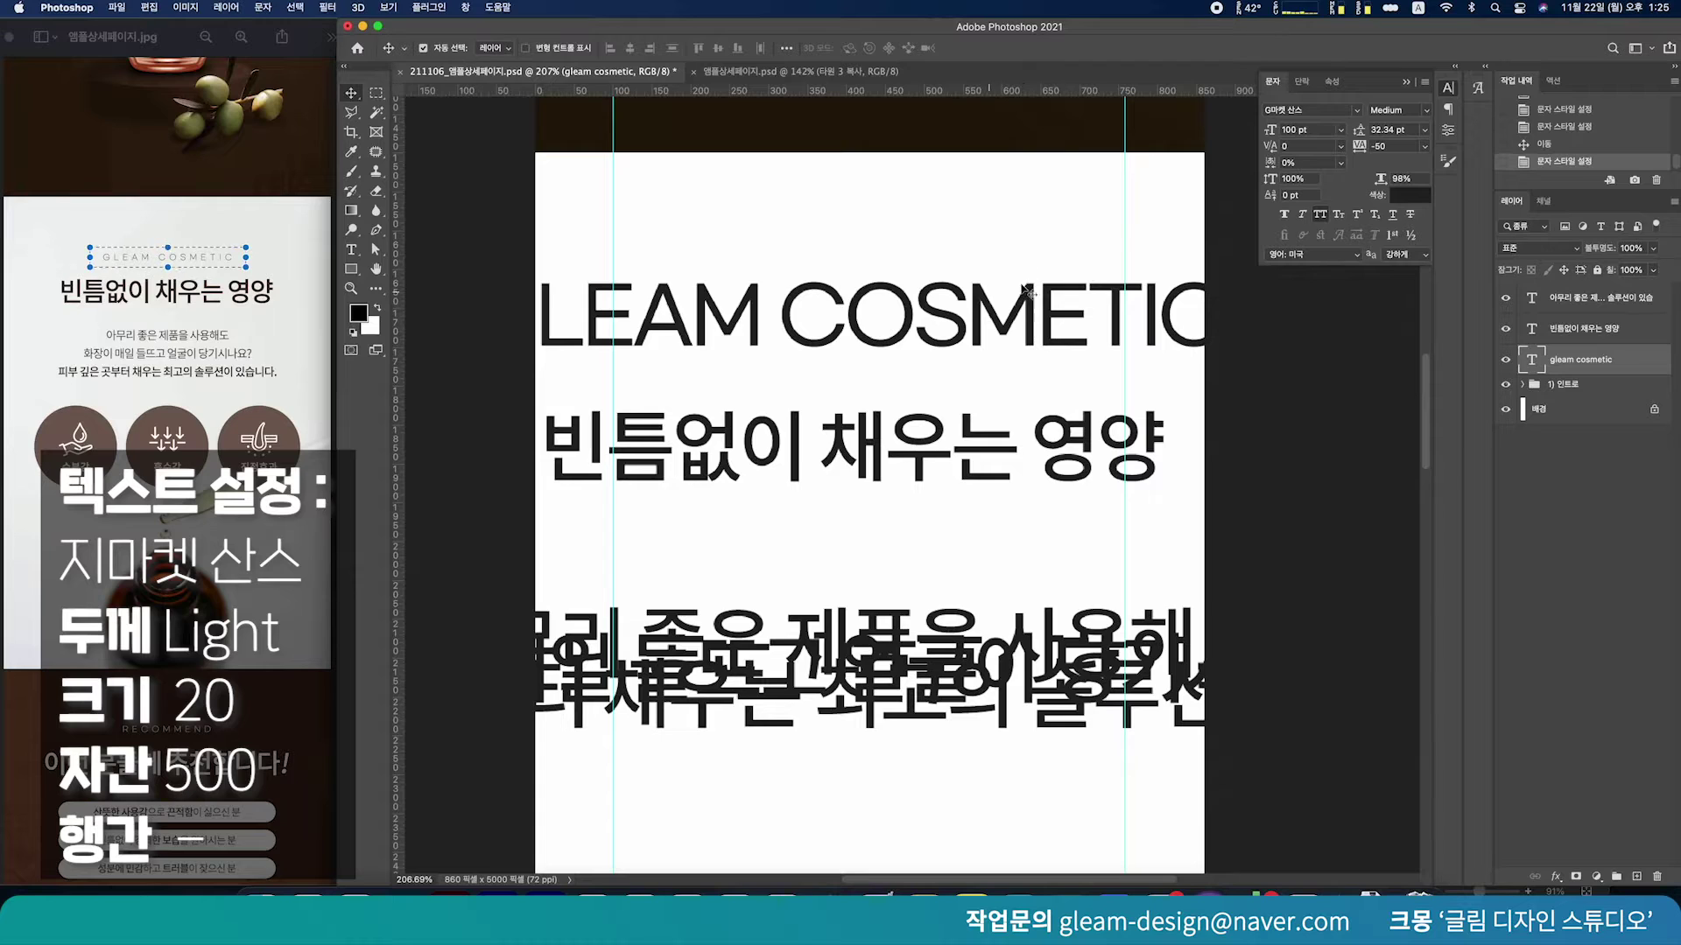
drag(1323, 134, 1162, 134)
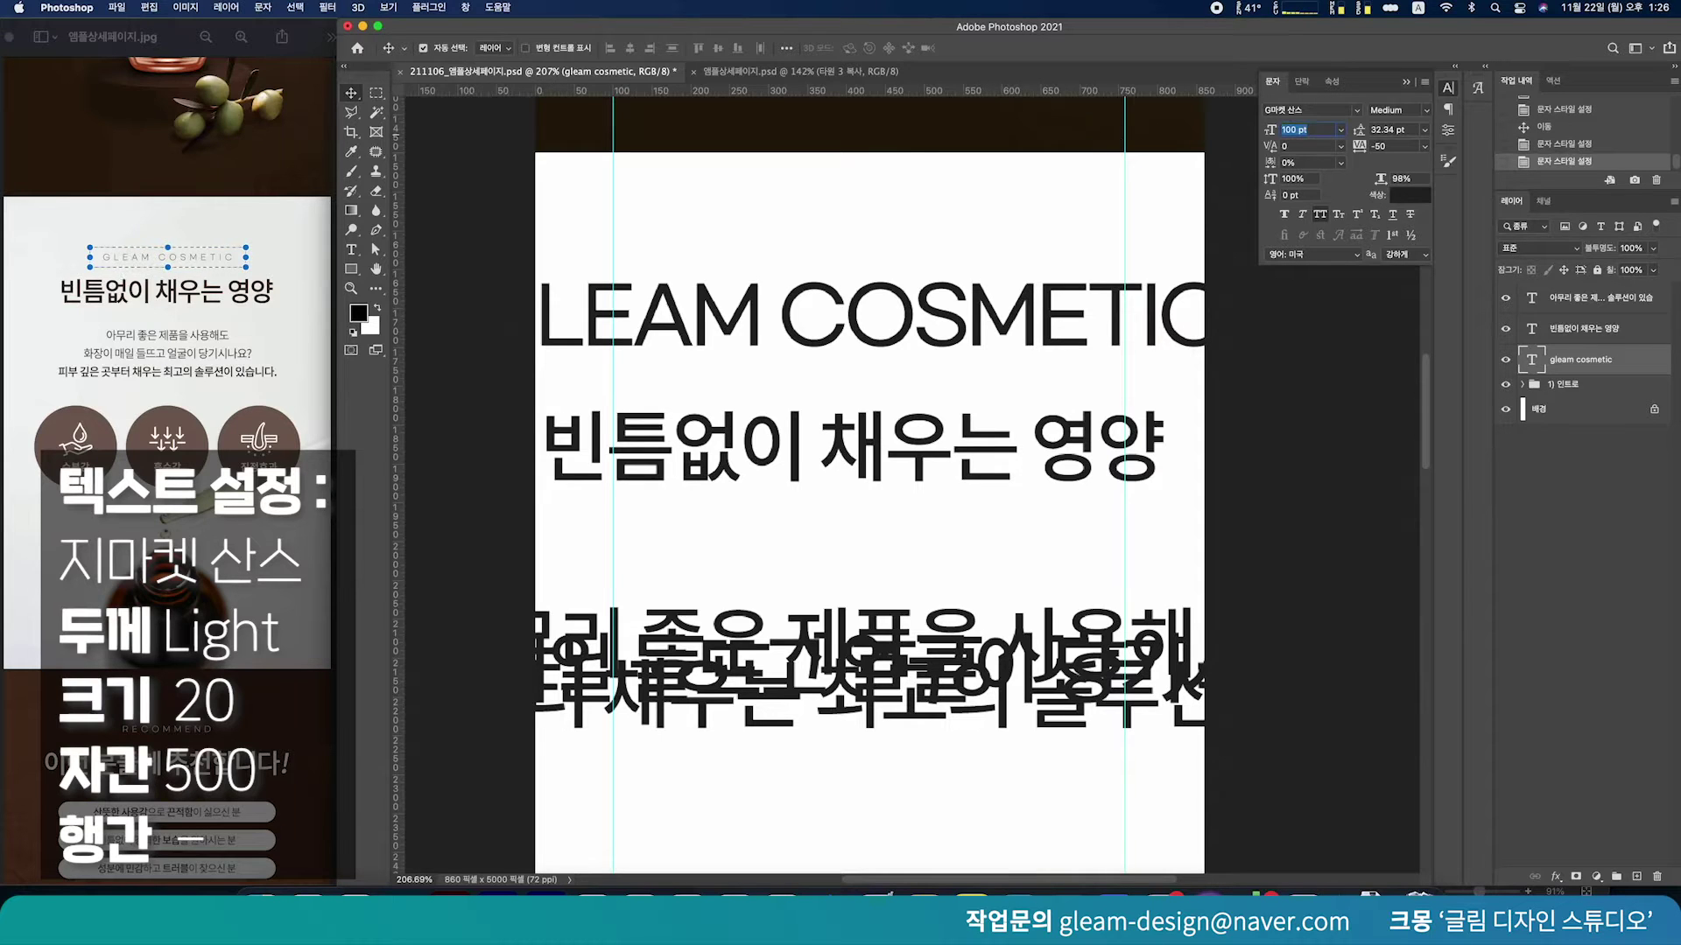
text(20)
key(Return)
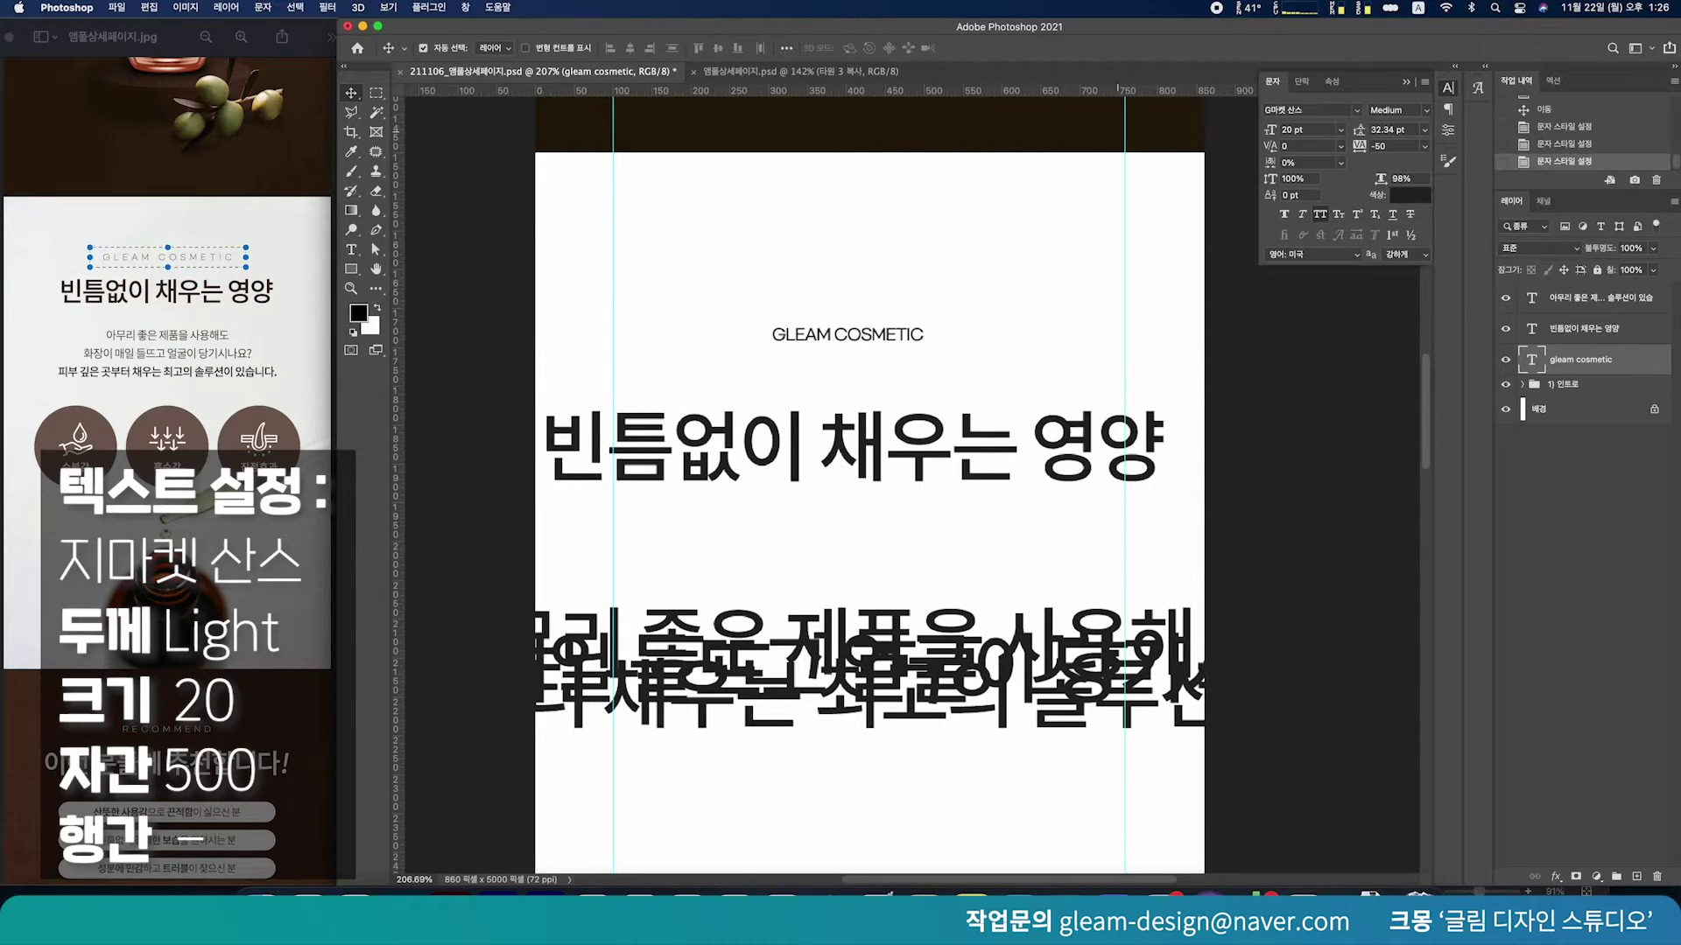
click(1427, 111)
click(1424, 105)
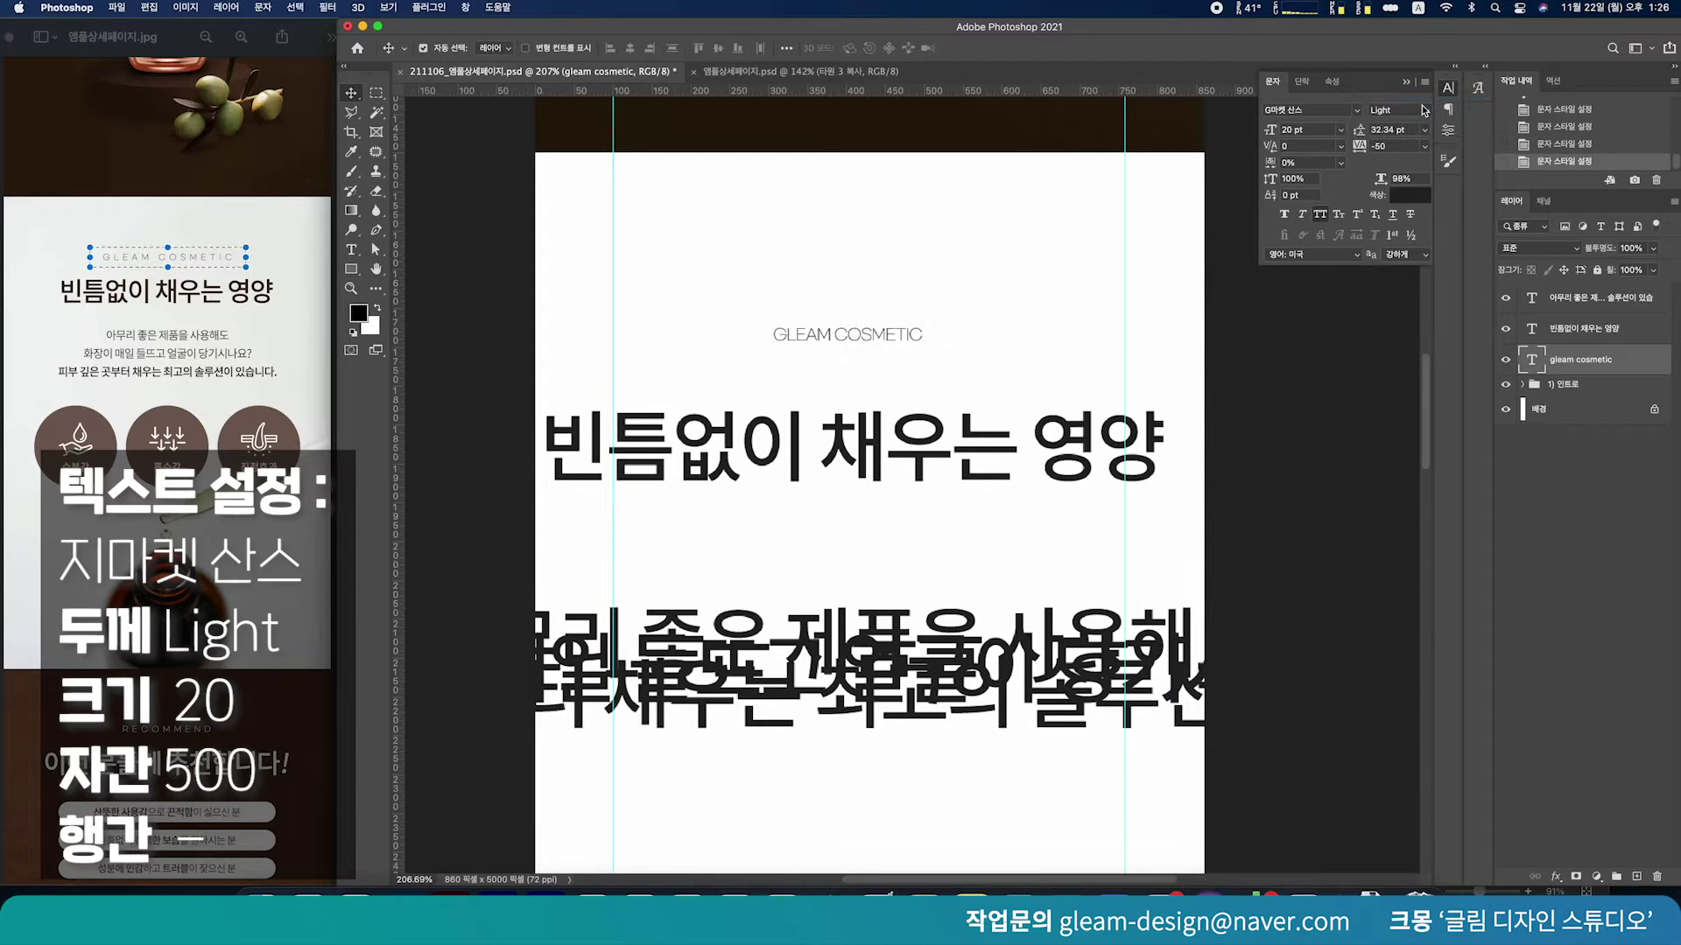
Set the tracking of the "gleam cosmetic" text to 500 and its horizontal scale to 100%
click(1377, 147)
text(50)
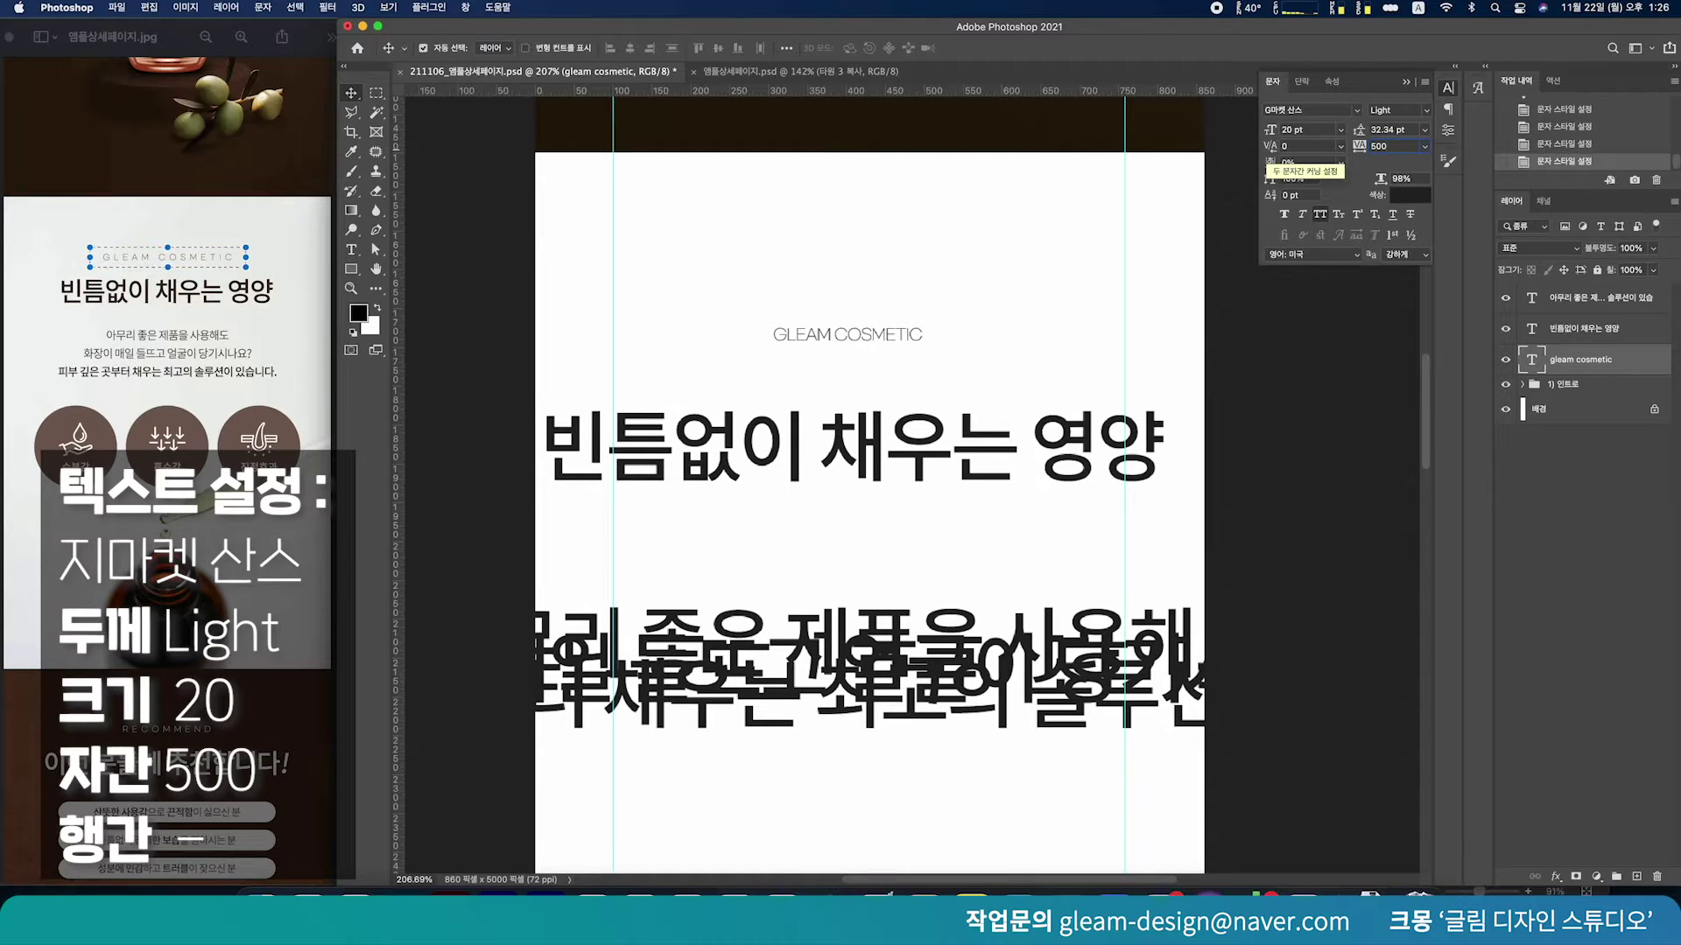
text(0)
key(Return)
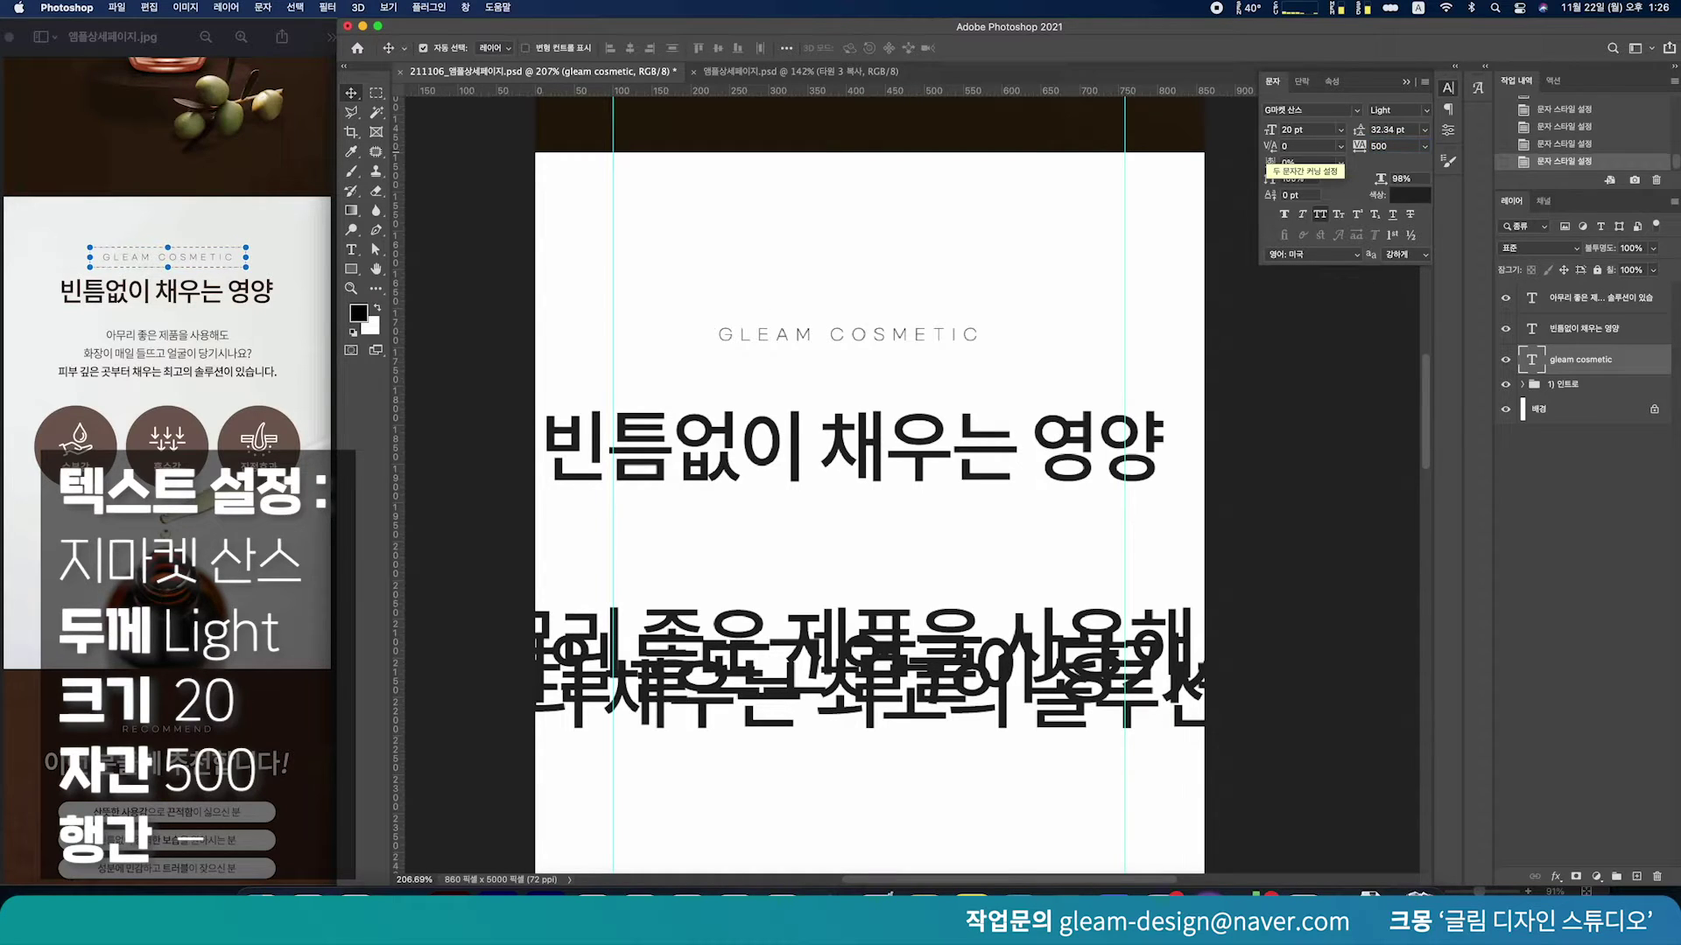
click(1425, 178)
text(100)
Move the "gleam cosmetic" line higher and bring the "빈틈없이 채우는 영양" heading up beneath it
drag(880, 353, 906, 292)
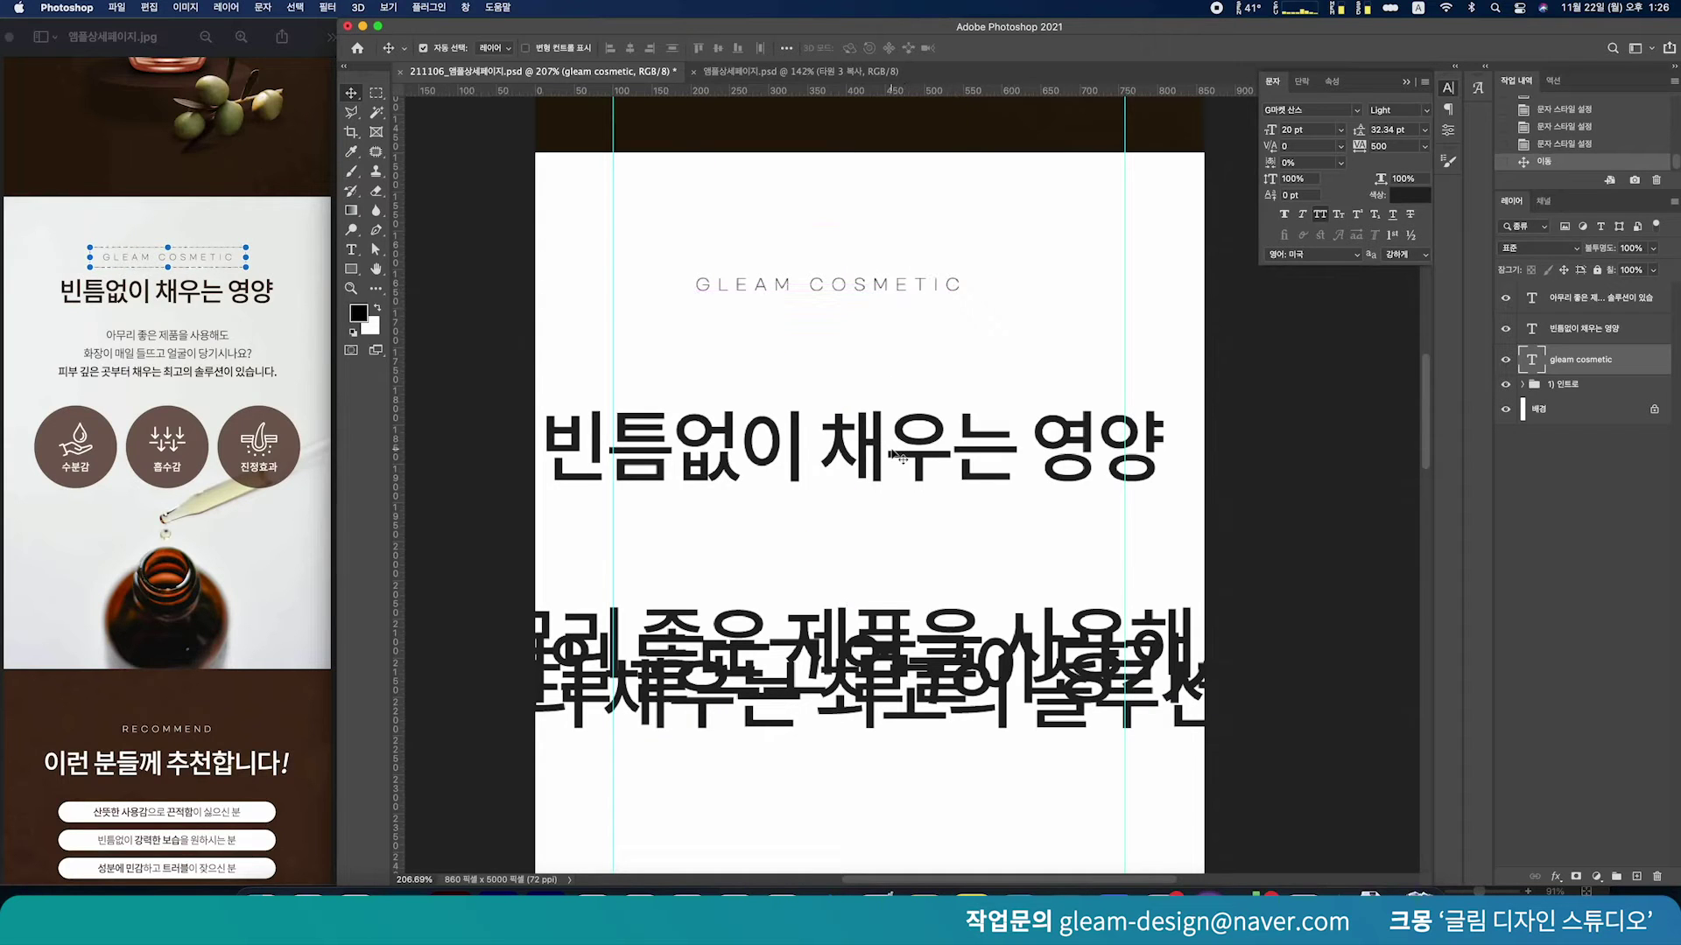
drag(896, 455, 932, 372)
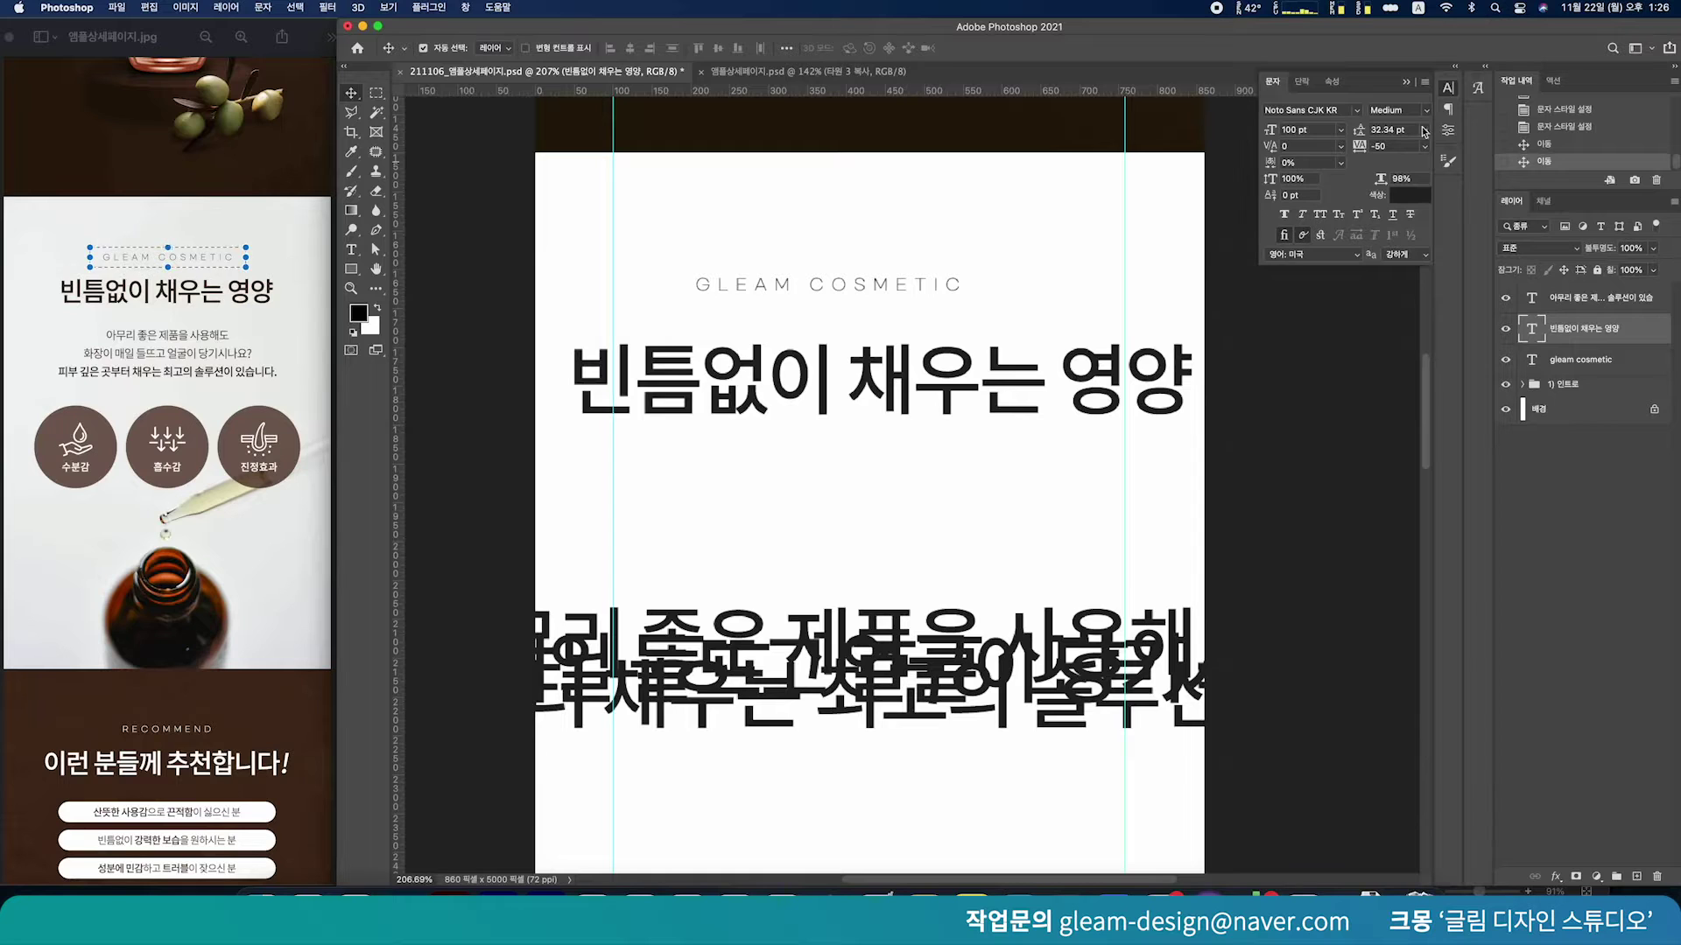
Set the "빈틈없이 채우는 영양" heading to the Noto Sans CJK KR font at 70 pt
click(1357, 114)
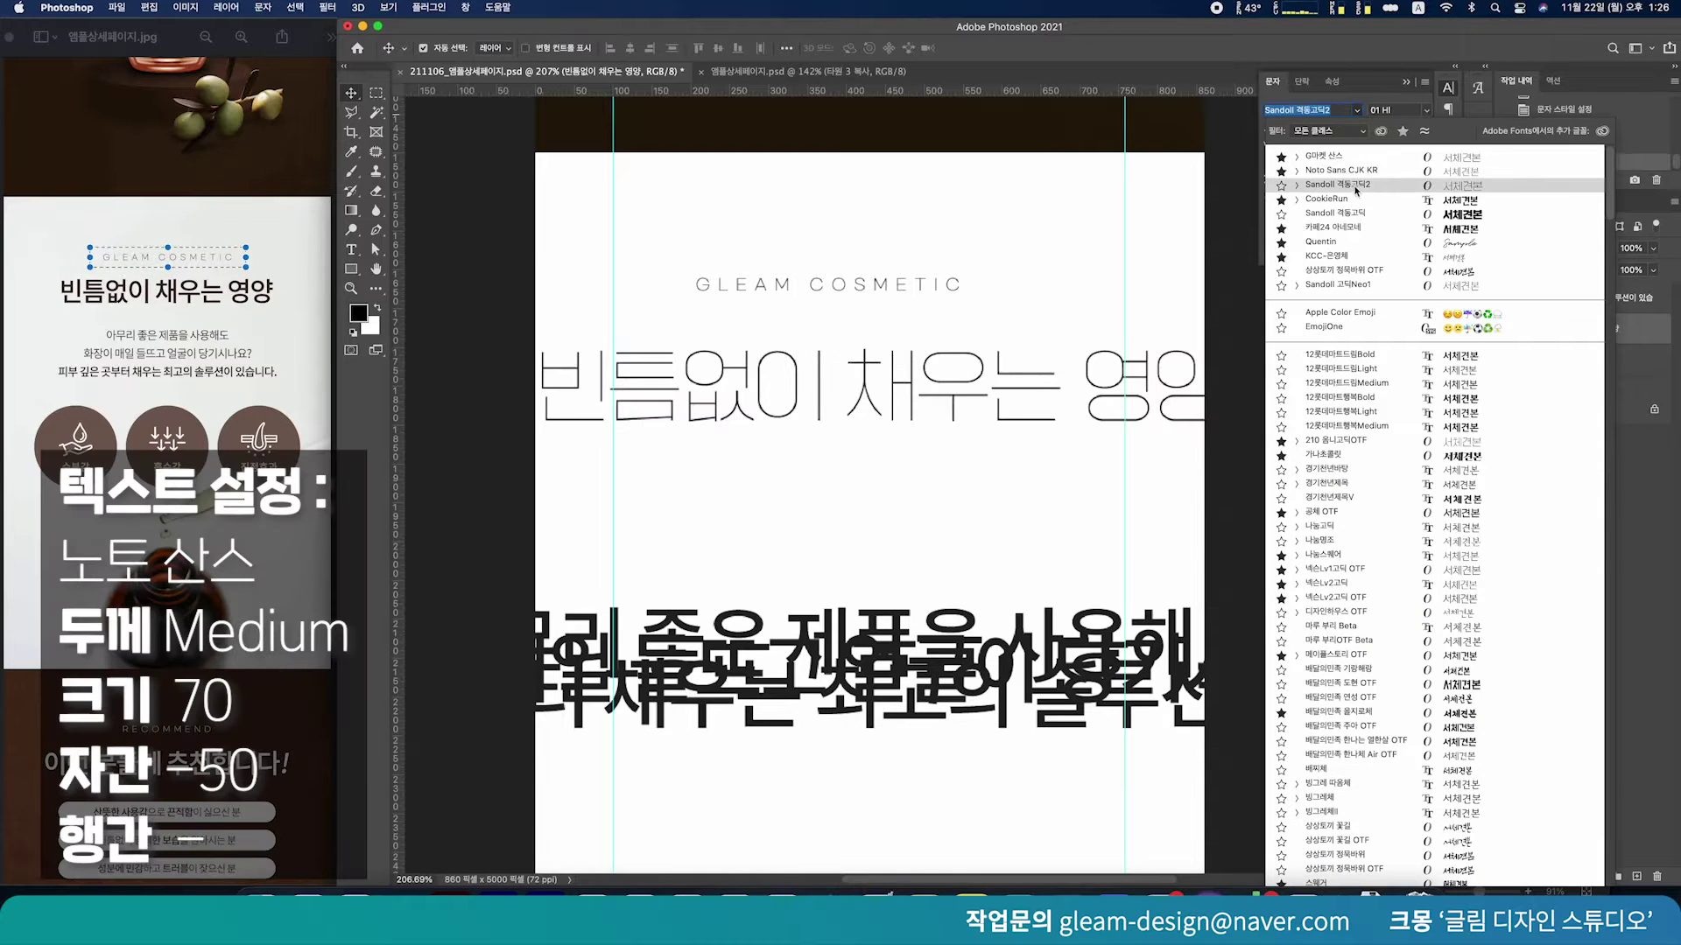
click(1358, 172)
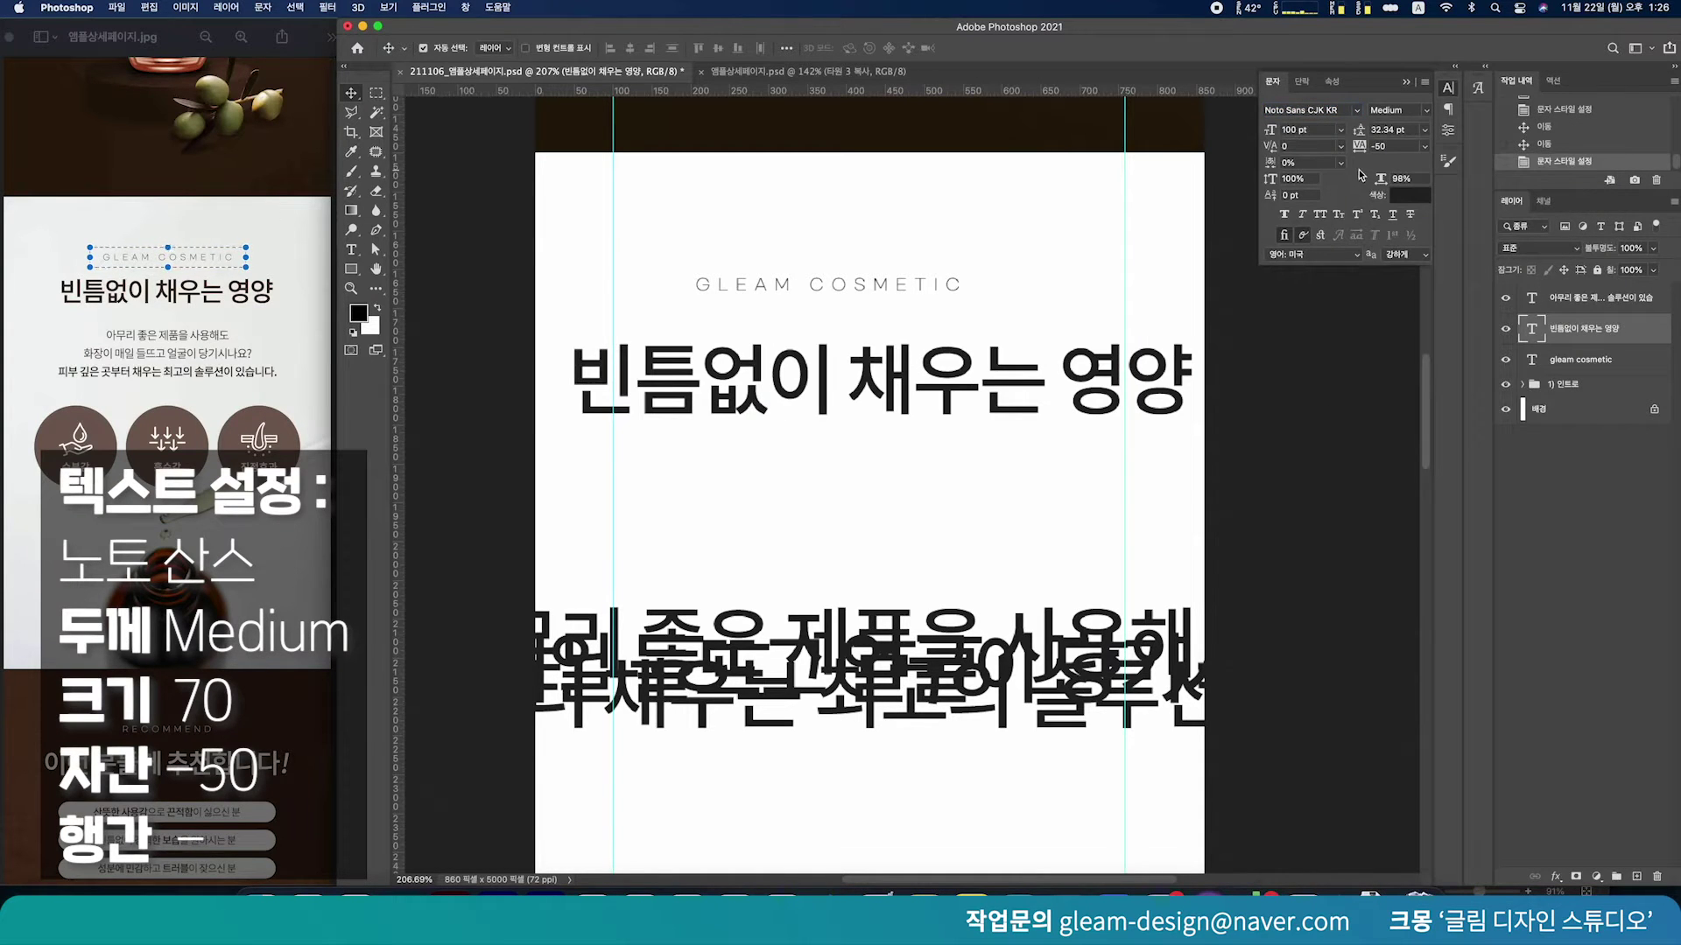
click(1313, 130)
text(70)
key(Return)
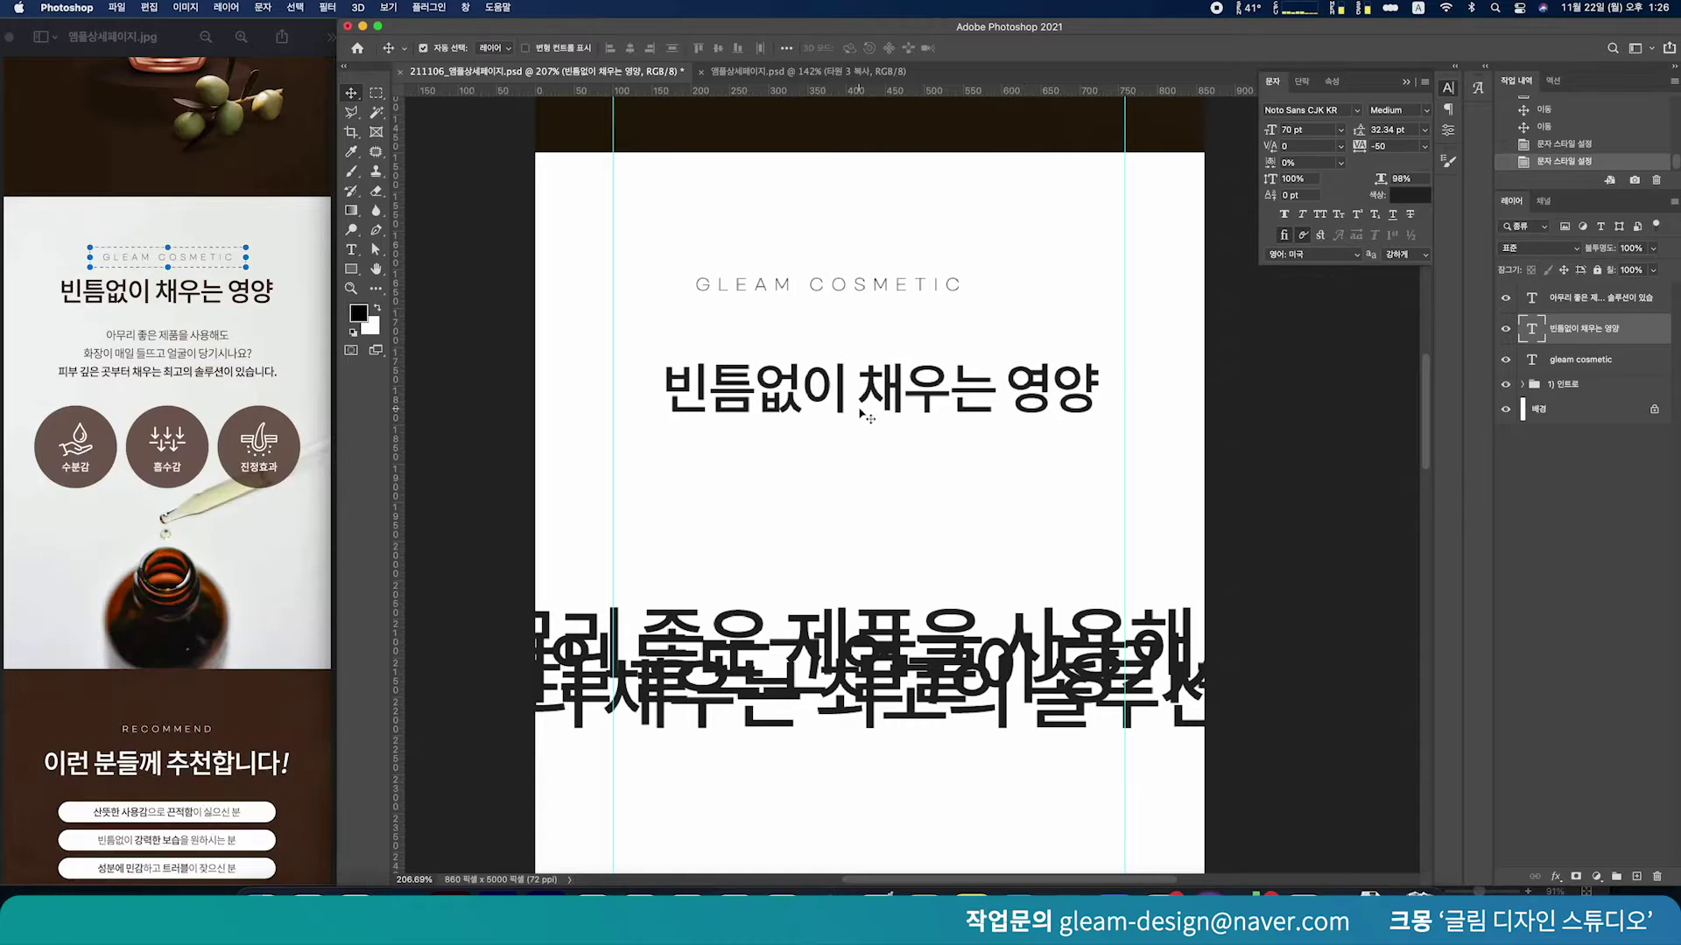
Place the heading close beneath the "GLEAM COSMETIC" line and move the body text up below the heading
drag(860, 411, 822, 373)
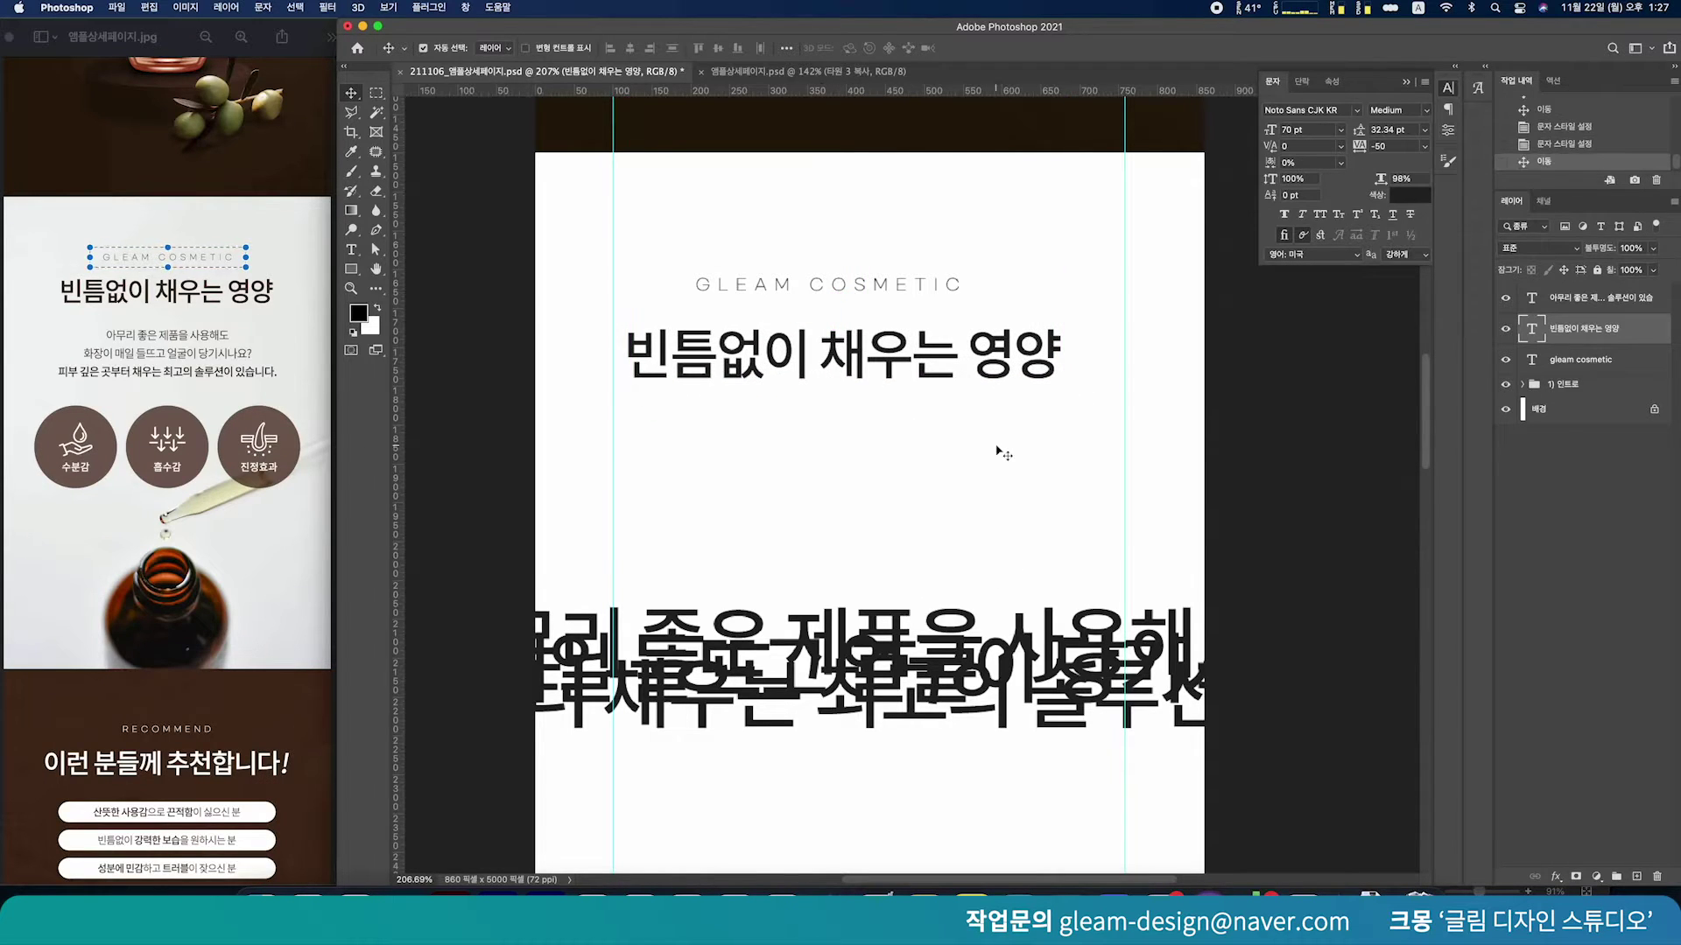
drag(995, 358, 1003, 350)
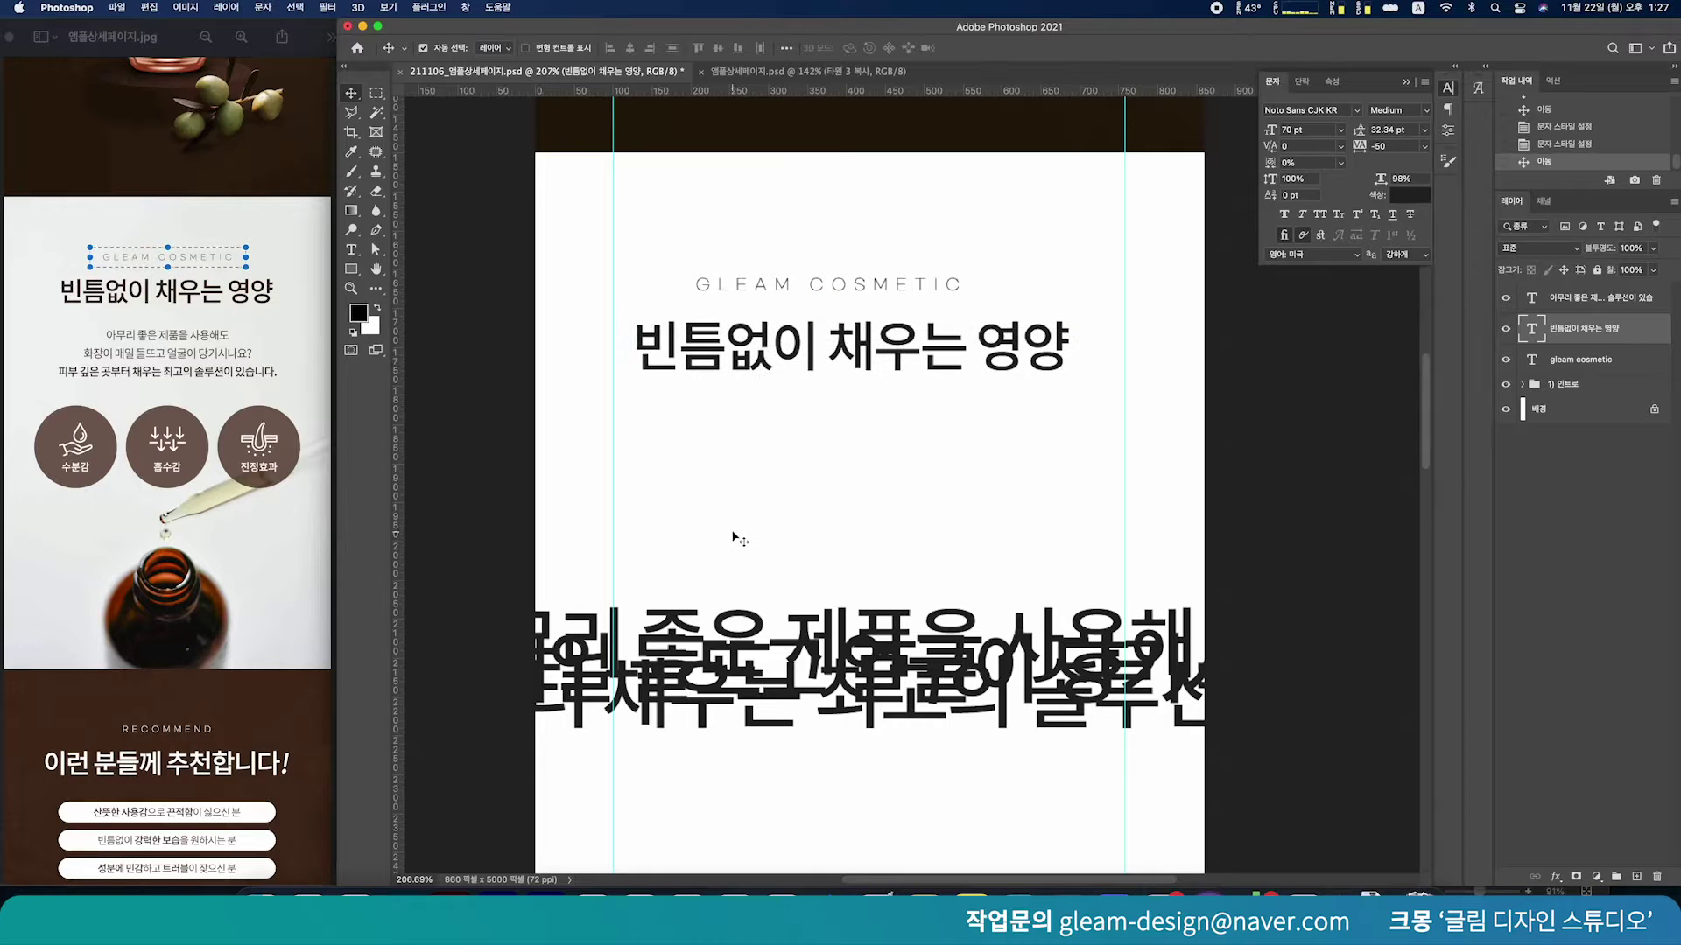
drag(741, 628, 723, 495)
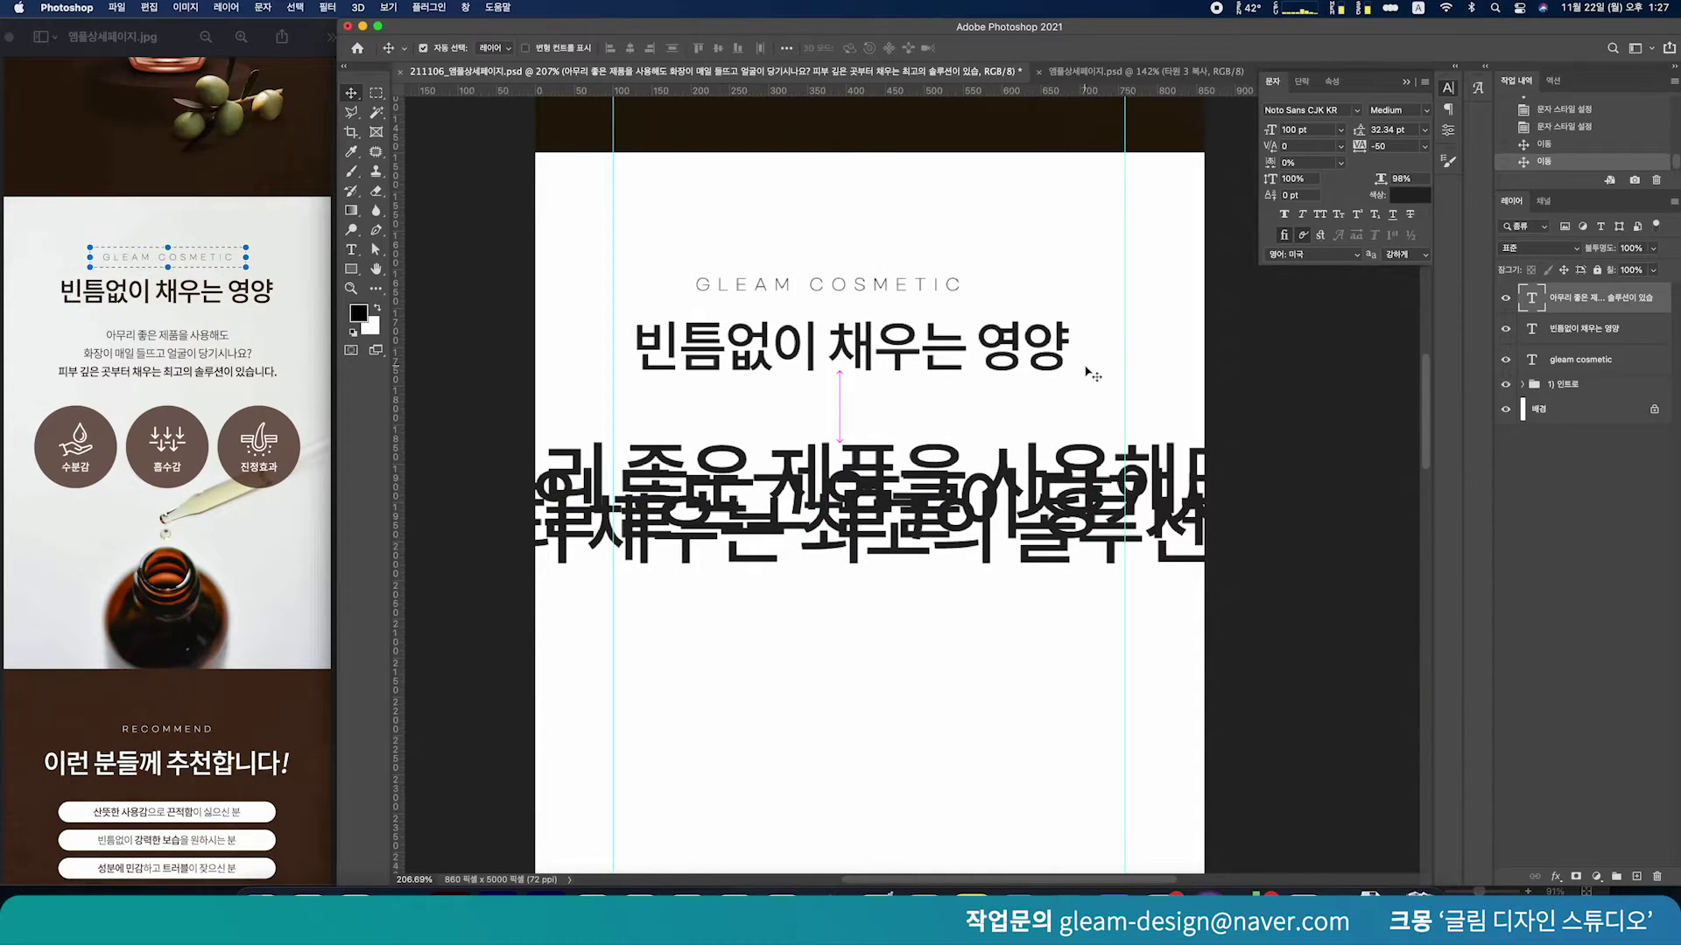
Set the three-line body text to Noto Sans CJK KR Light at 30 pt and move it up toward the heading
click(1358, 111)
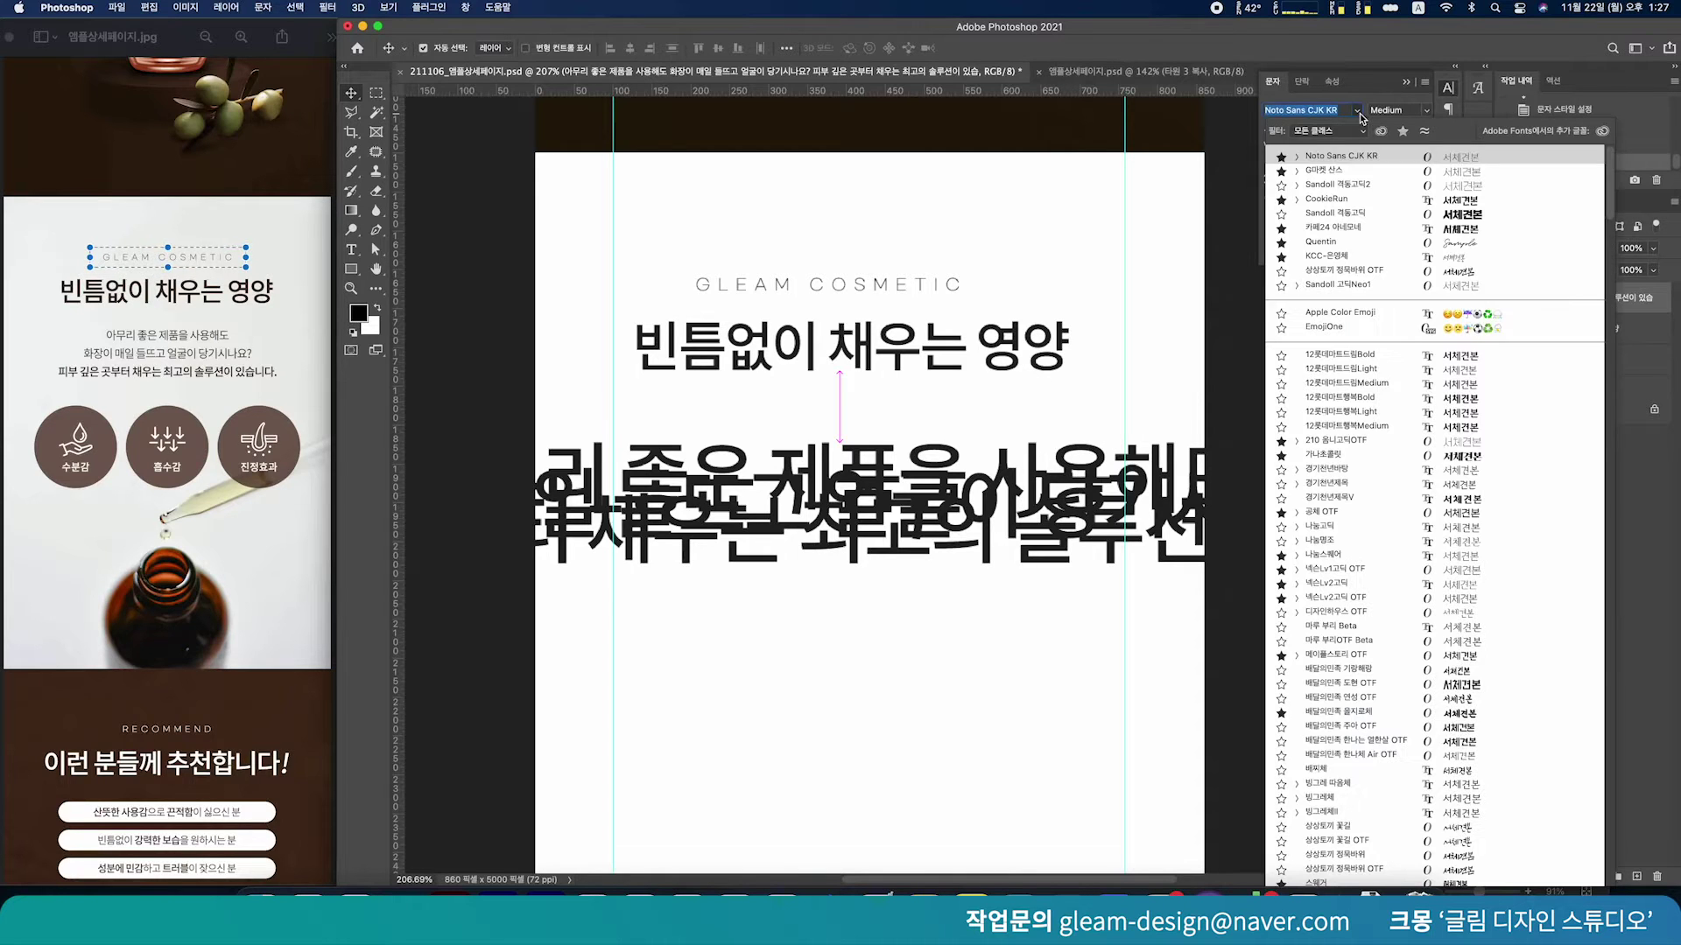
click(1348, 160)
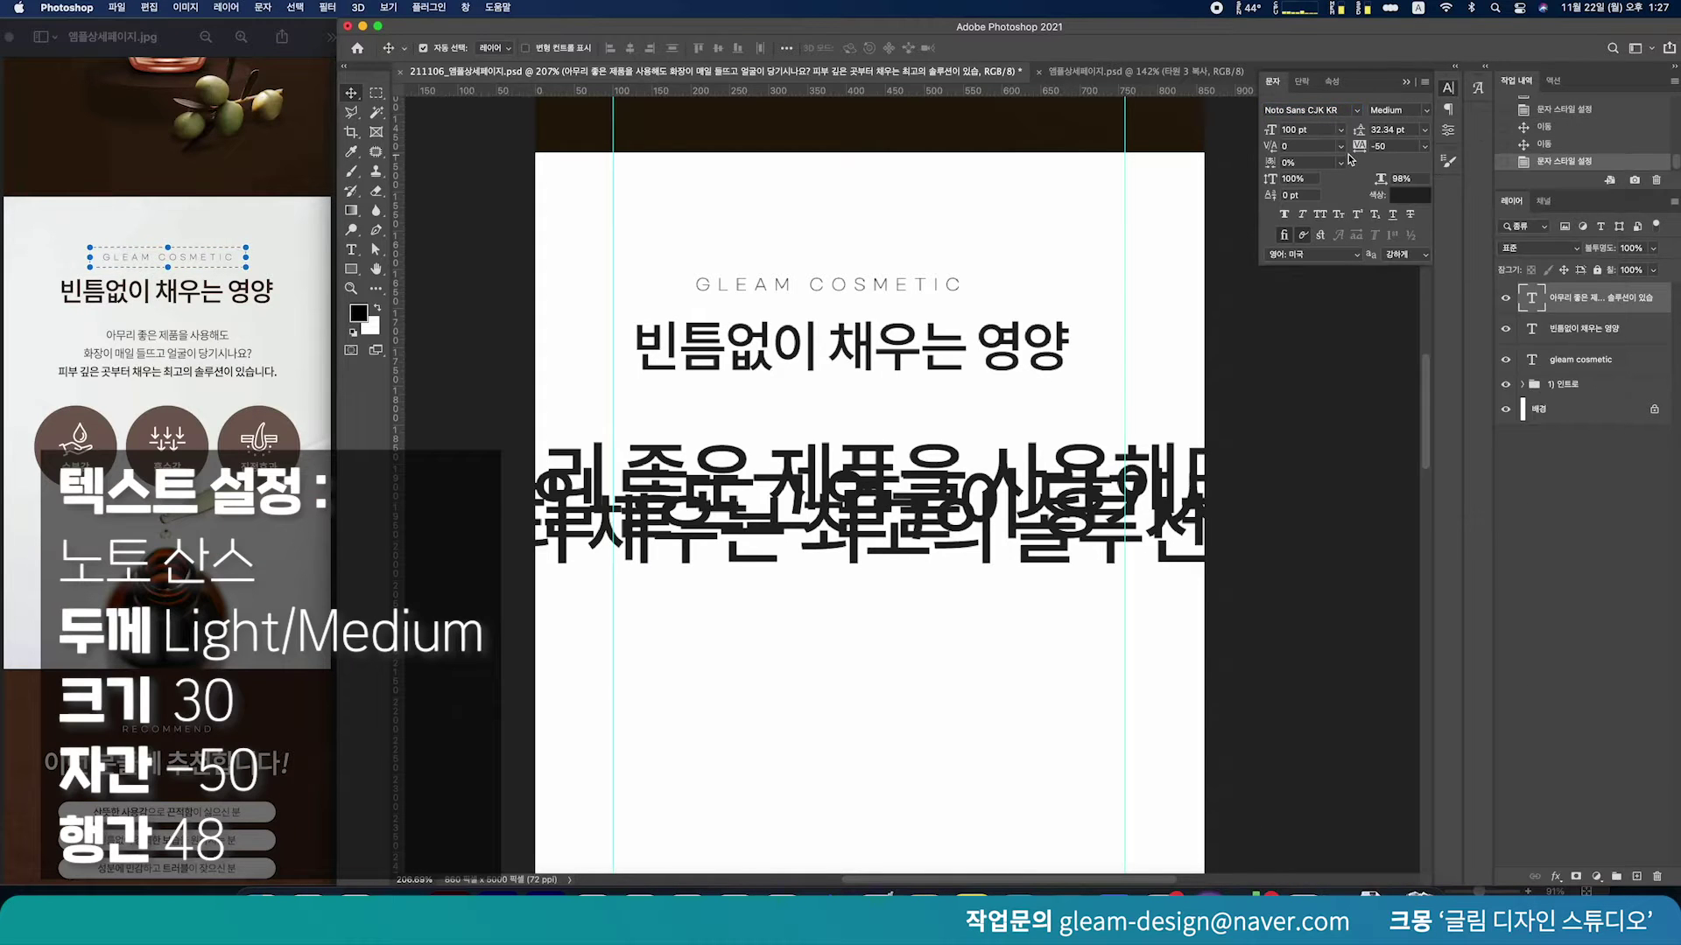
click(1324, 131)
text(30)
key(Return)
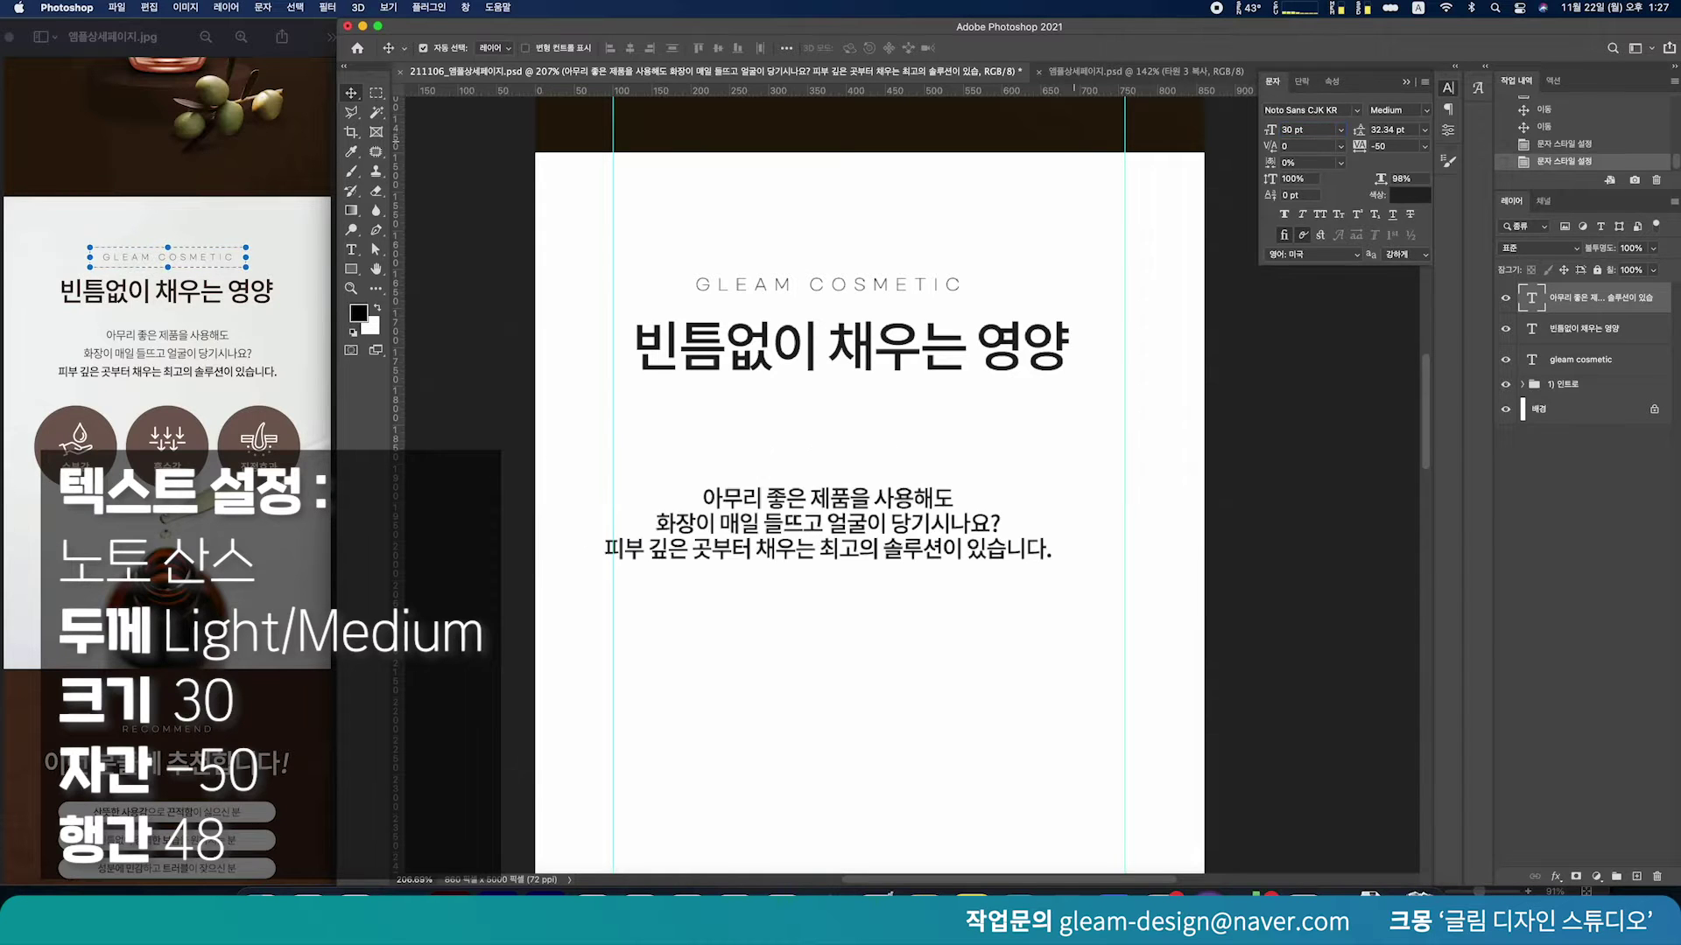
drag(825, 530, 858, 488)
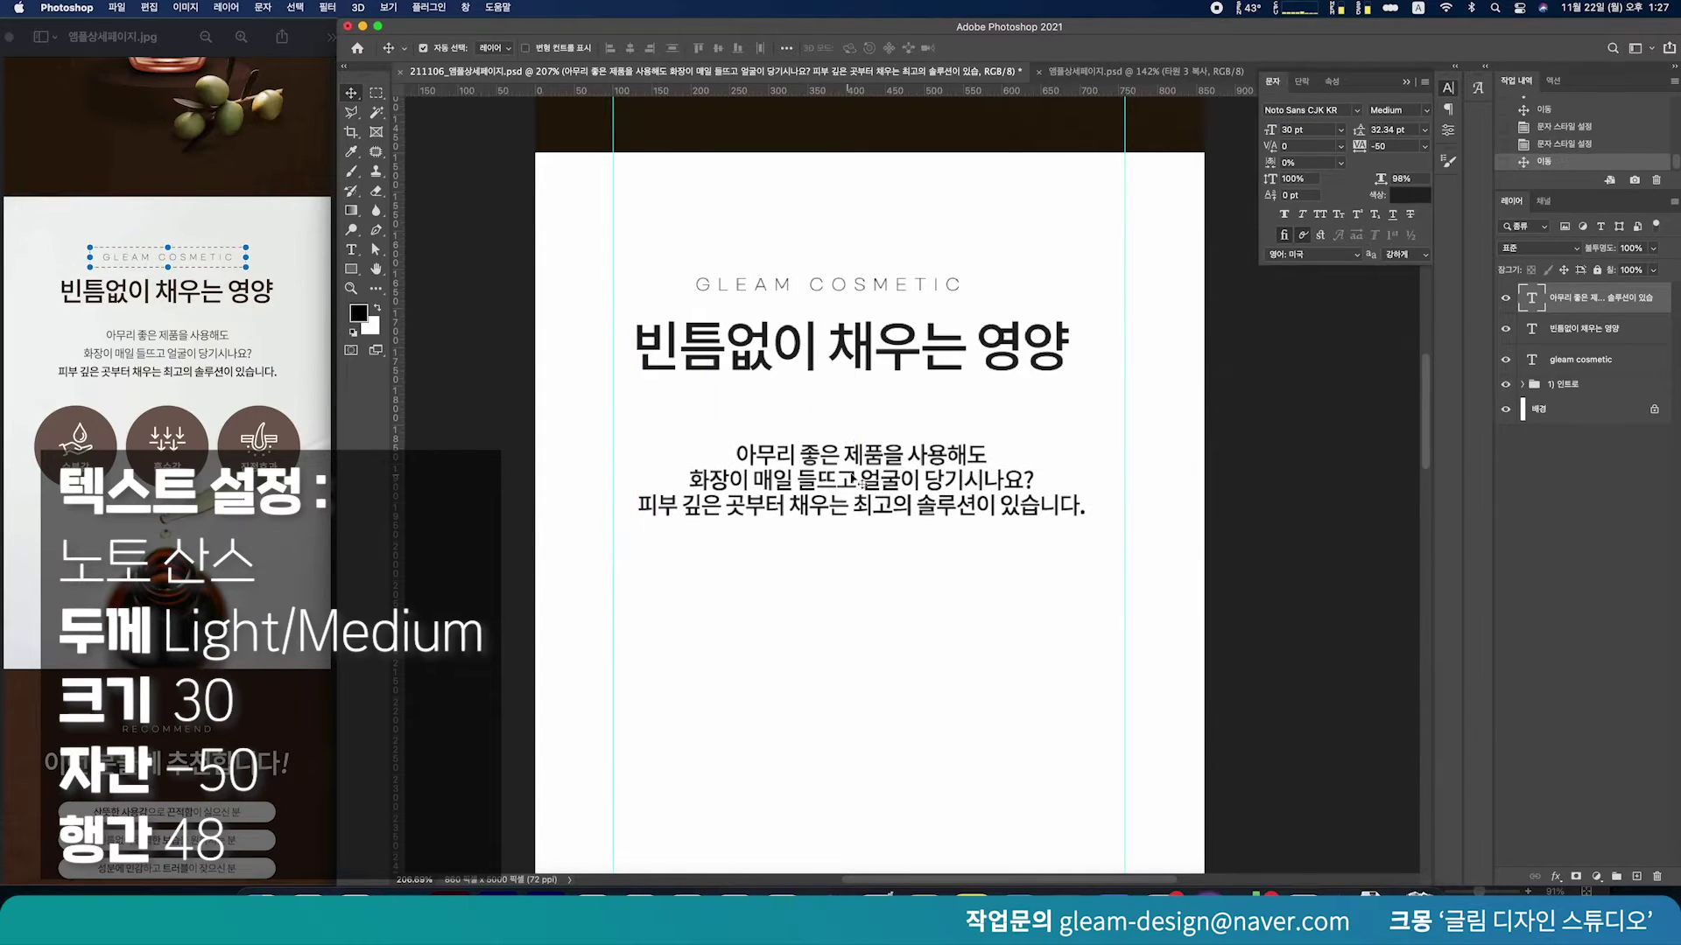
click(1426, 111)
click(1433, 119)
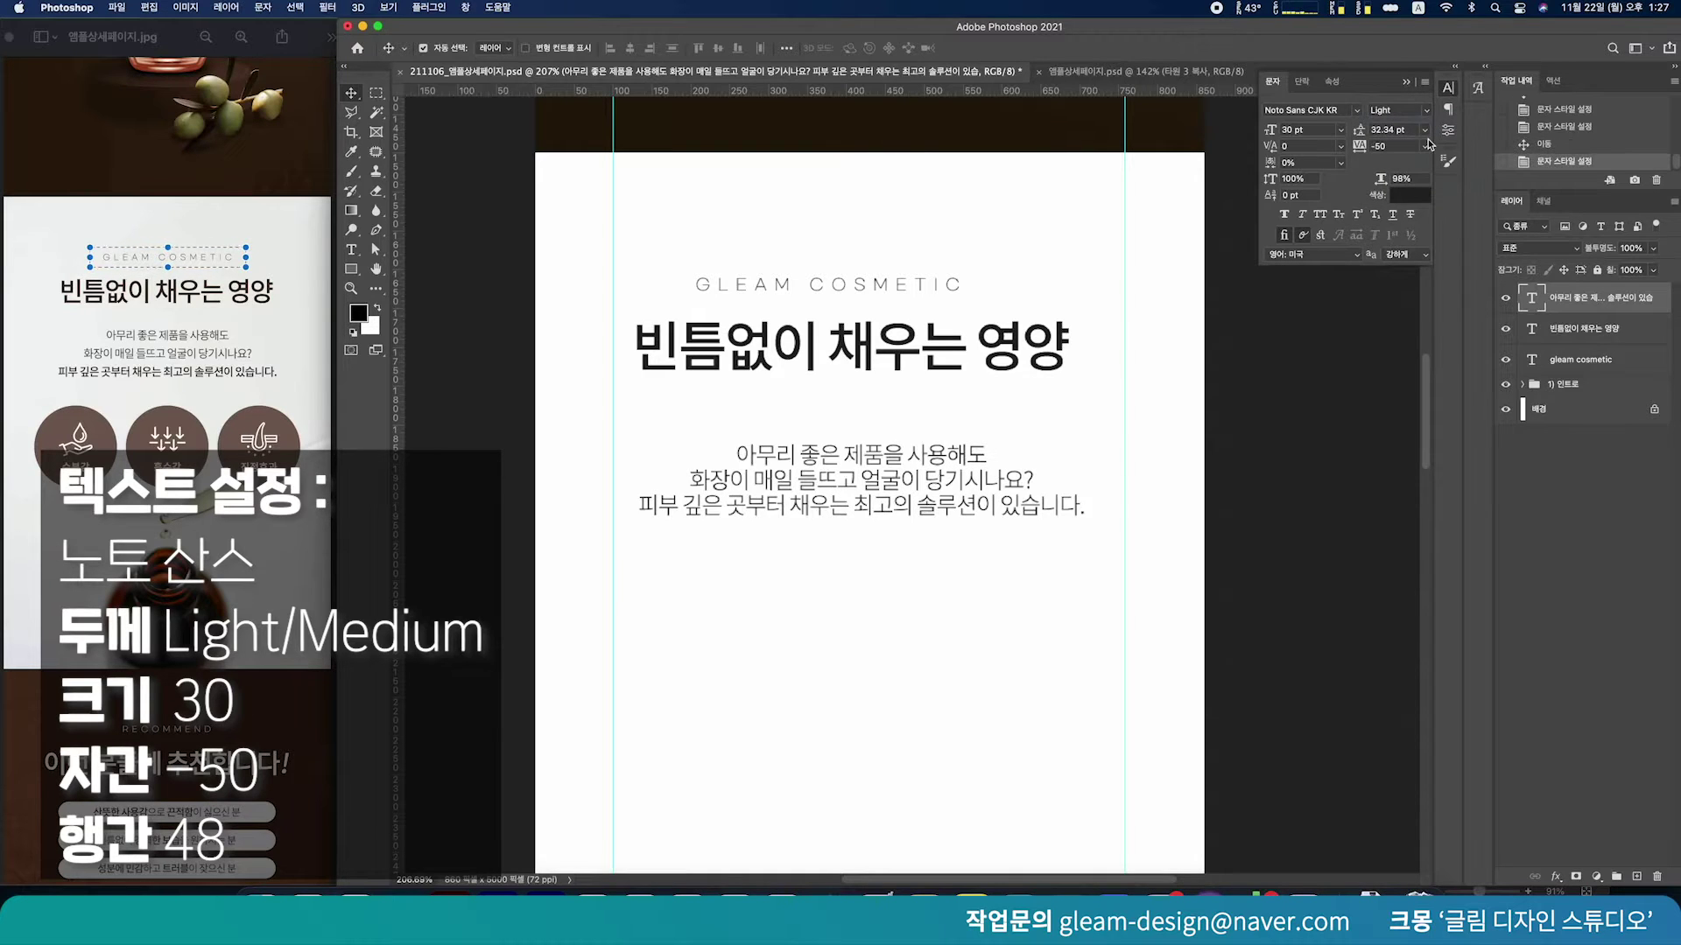
Change the weight of the last body line, "피부 깊은 곳부터 채우는 최고의 솔루션이 있습니다.", to Medium
double_click(1001, 488)
triple_click(1003, 508)
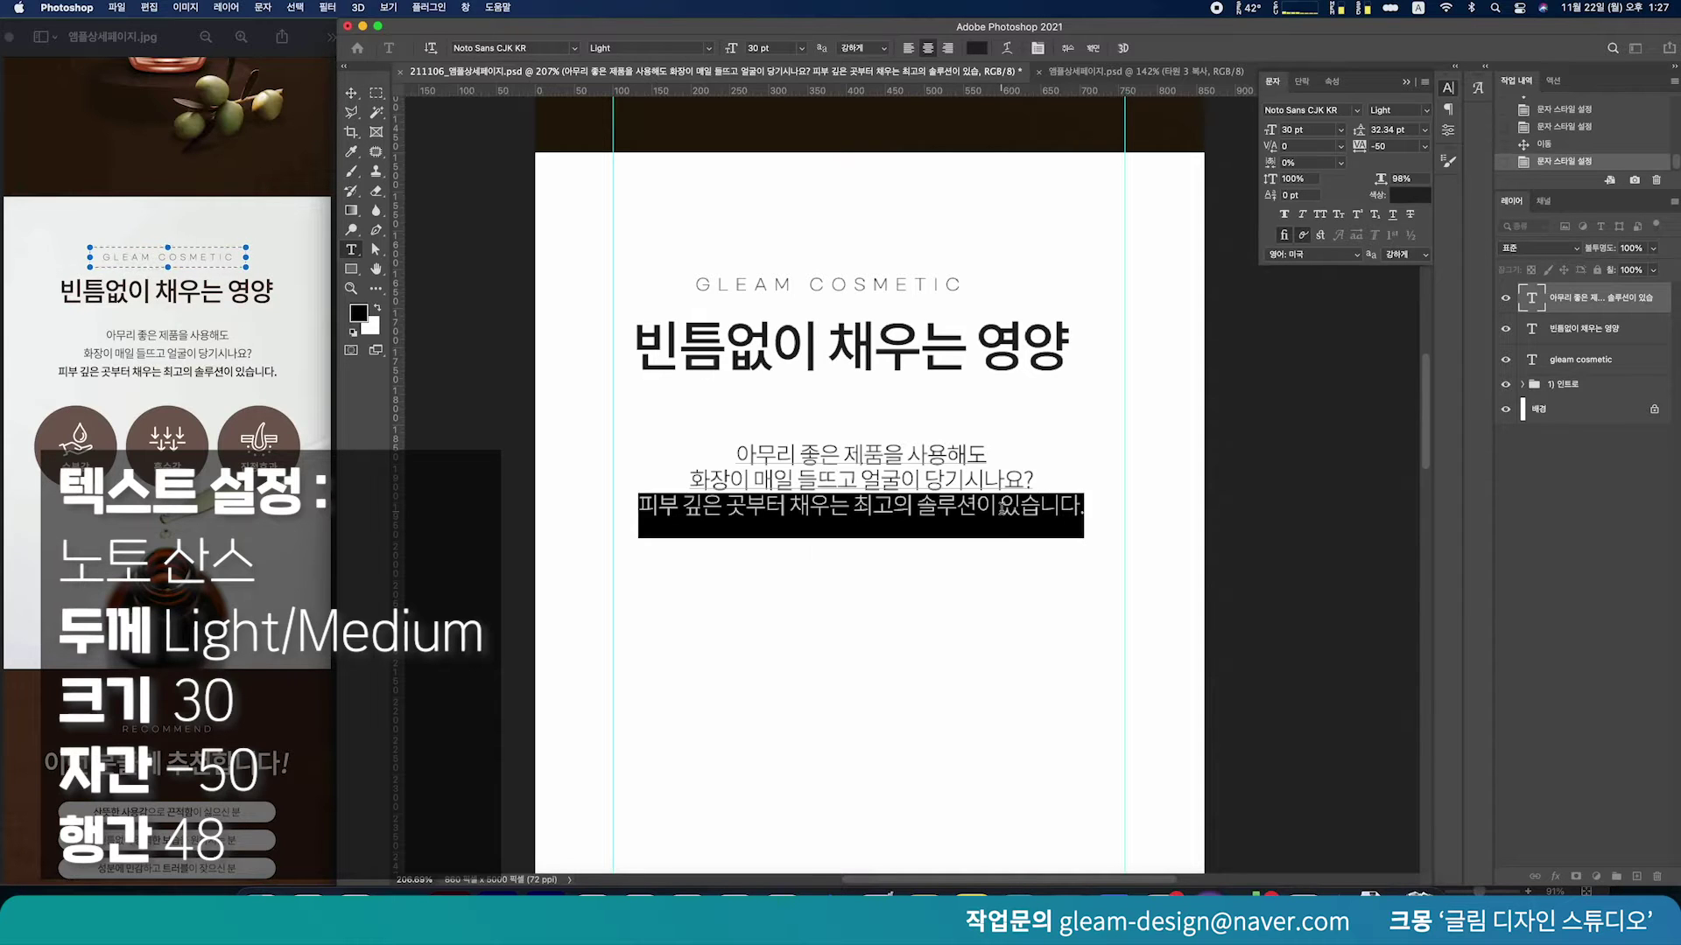
drag(46, 354, 289, 383)
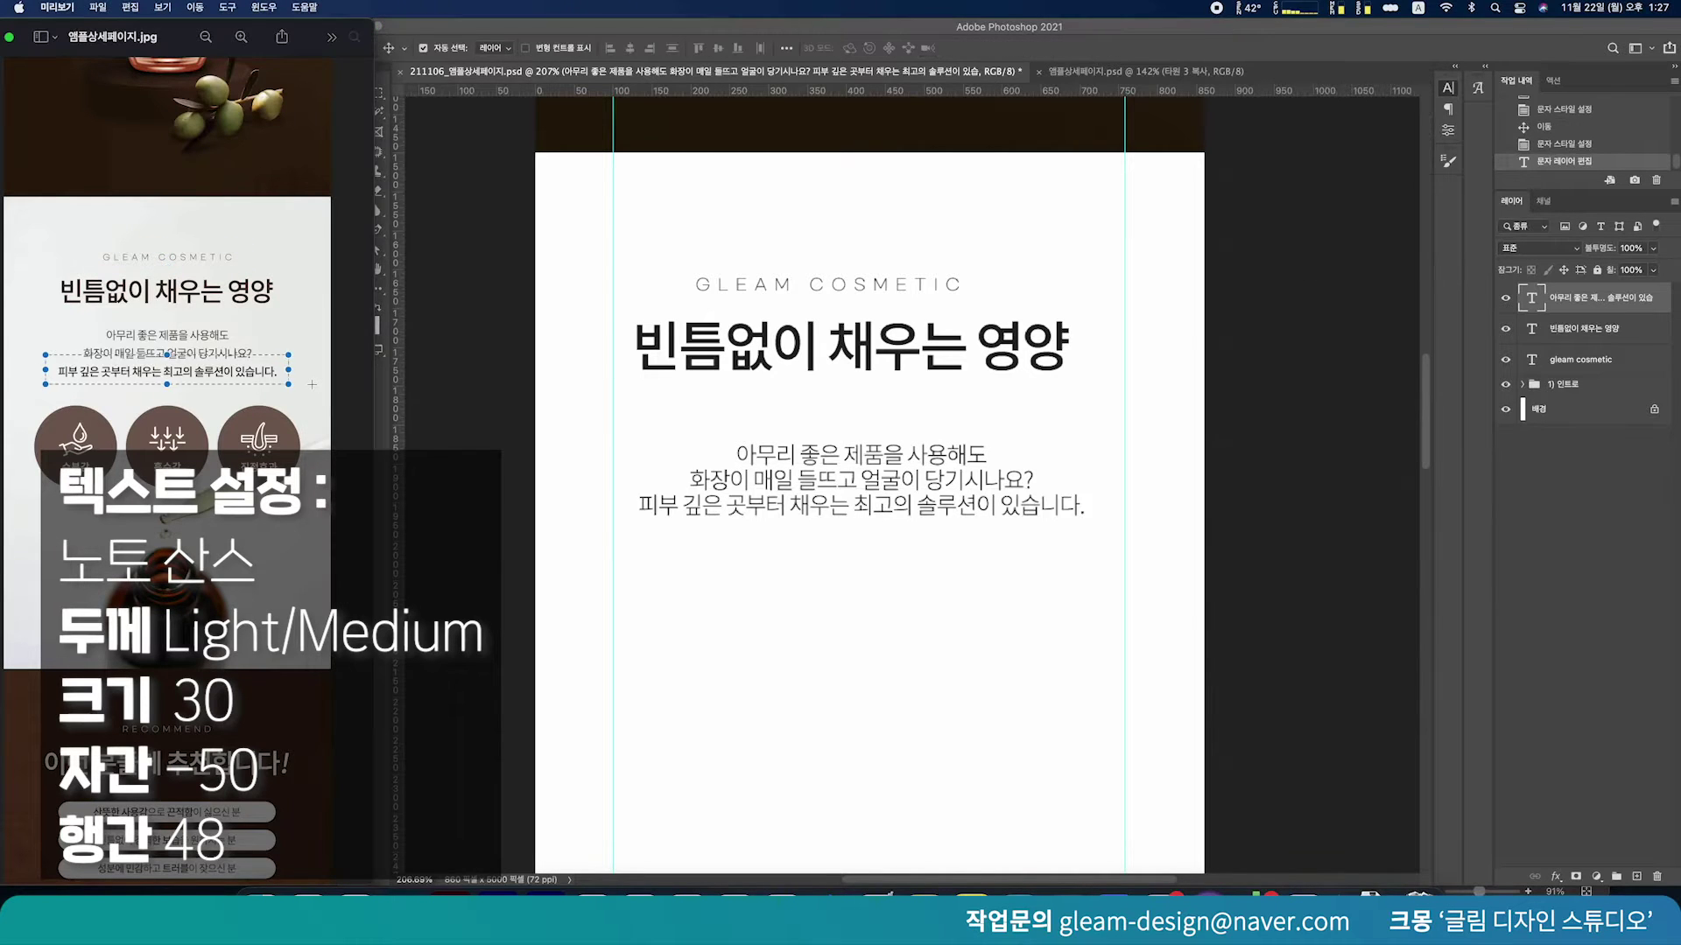
click(614, 502)
double_click(700, 503)
triple_click(755, 504)
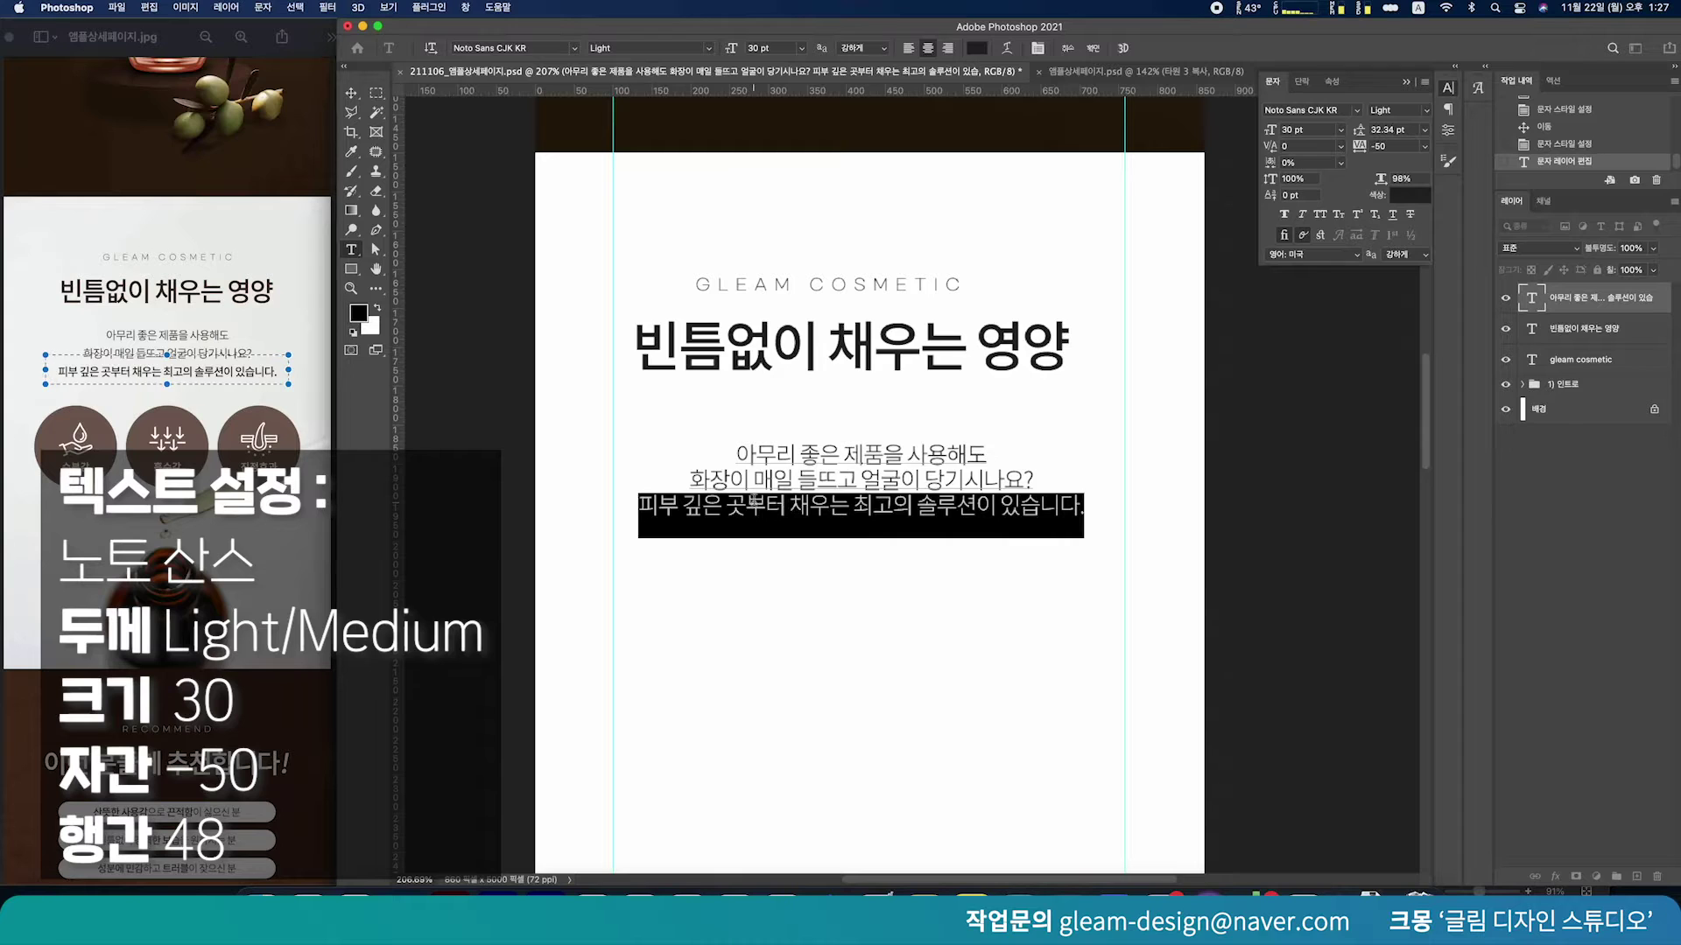
click(1418, 110)
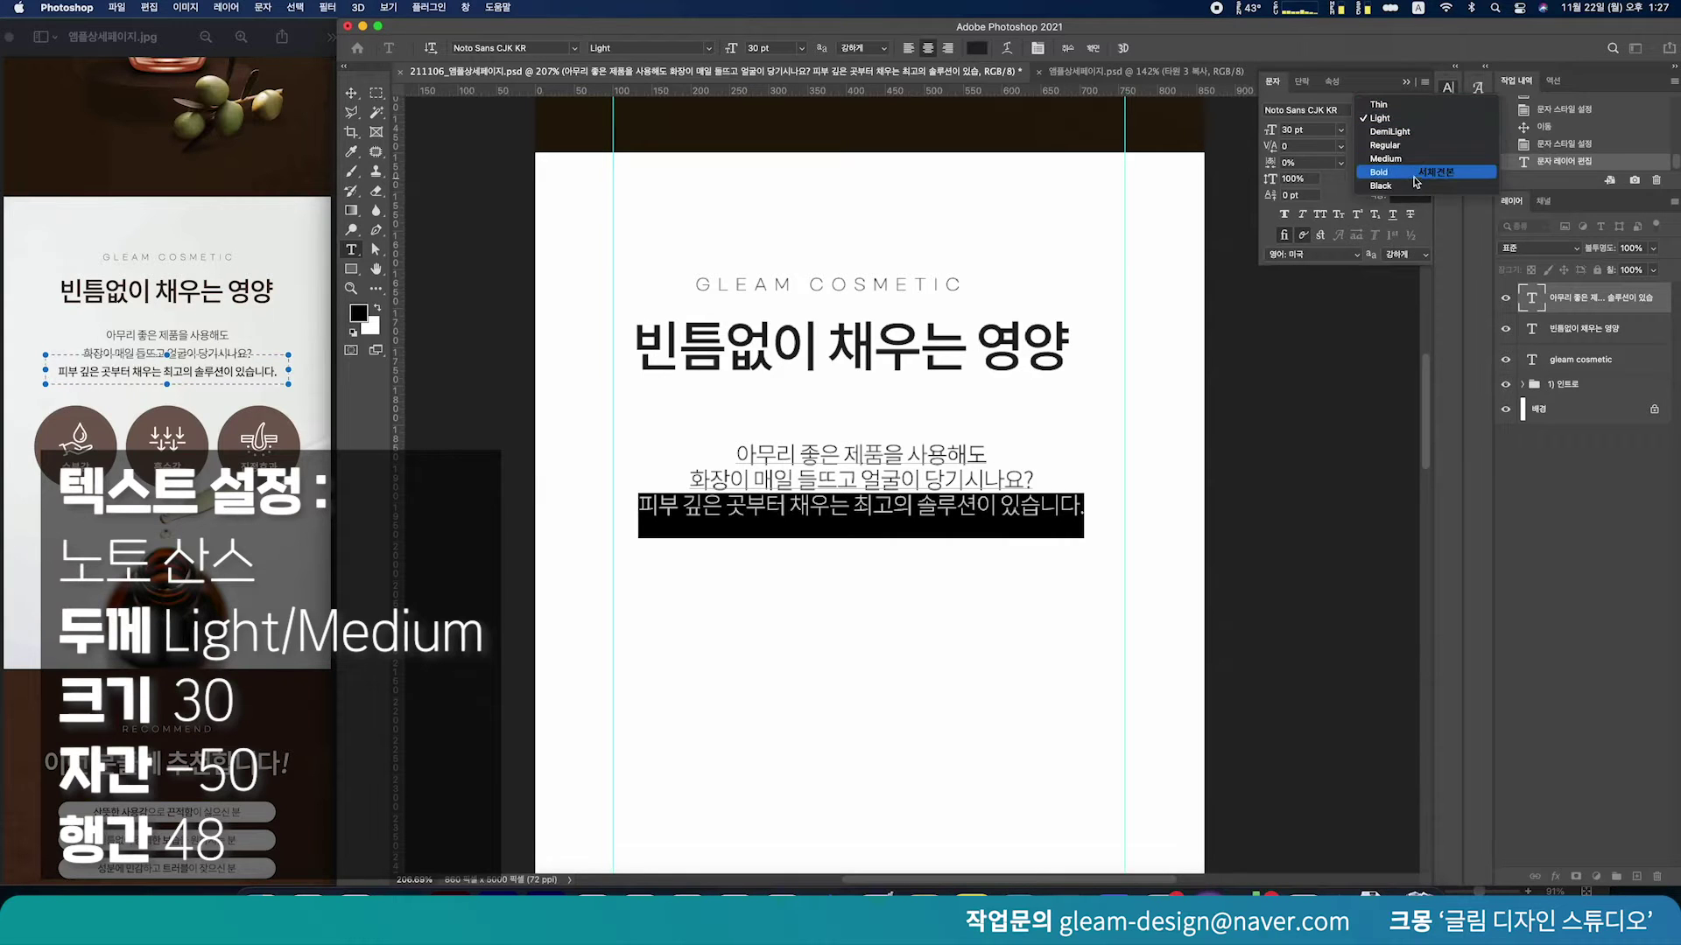
click(1419, 158)
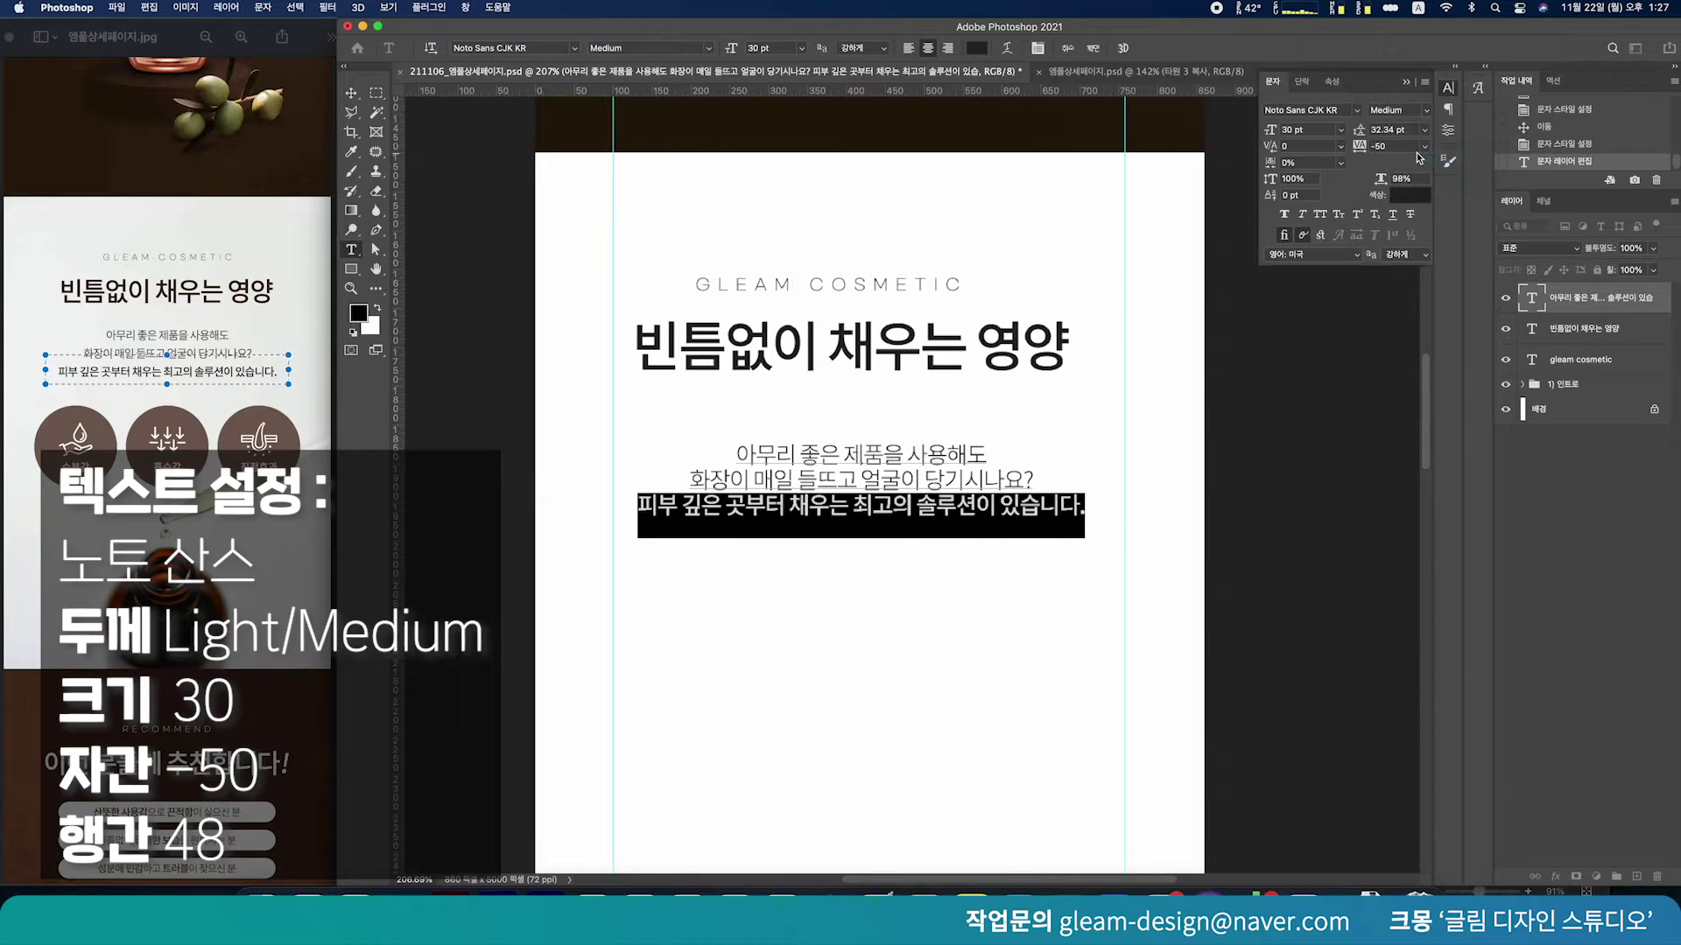
click(1595, 313)
Shift the body text slightly closer to the heading and set its leading to 48 pt
key(v)
drag(928, 489, 919, 478)
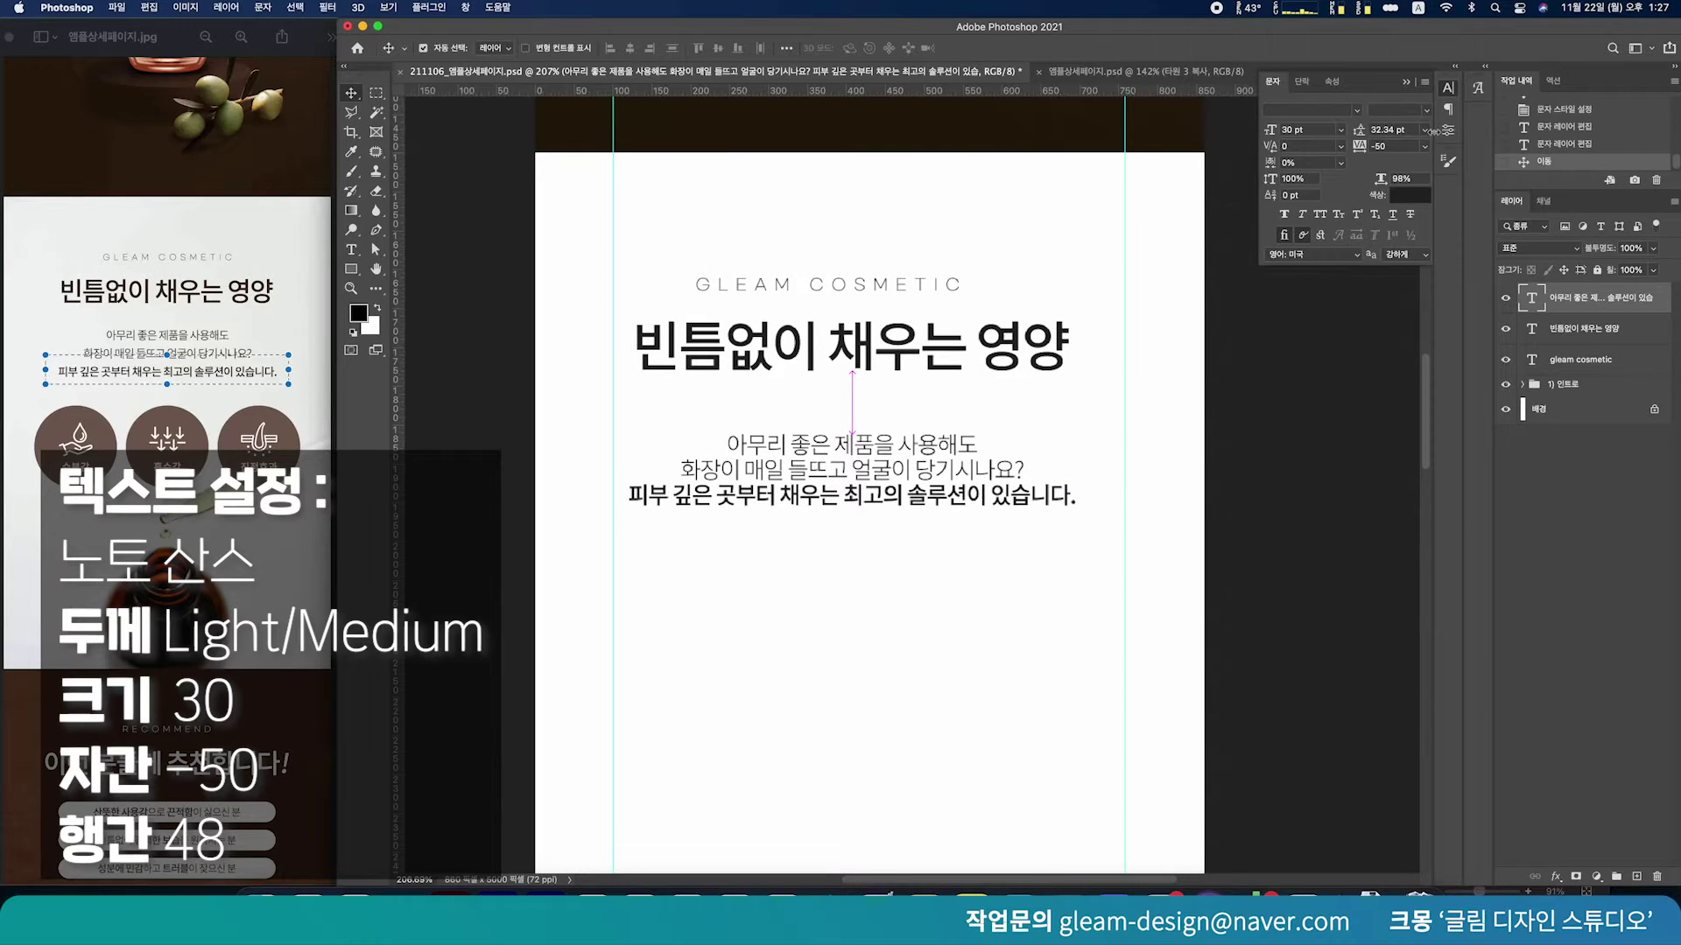
click(1417, 131)
text(48)
key(Return)
click(1331, 482)
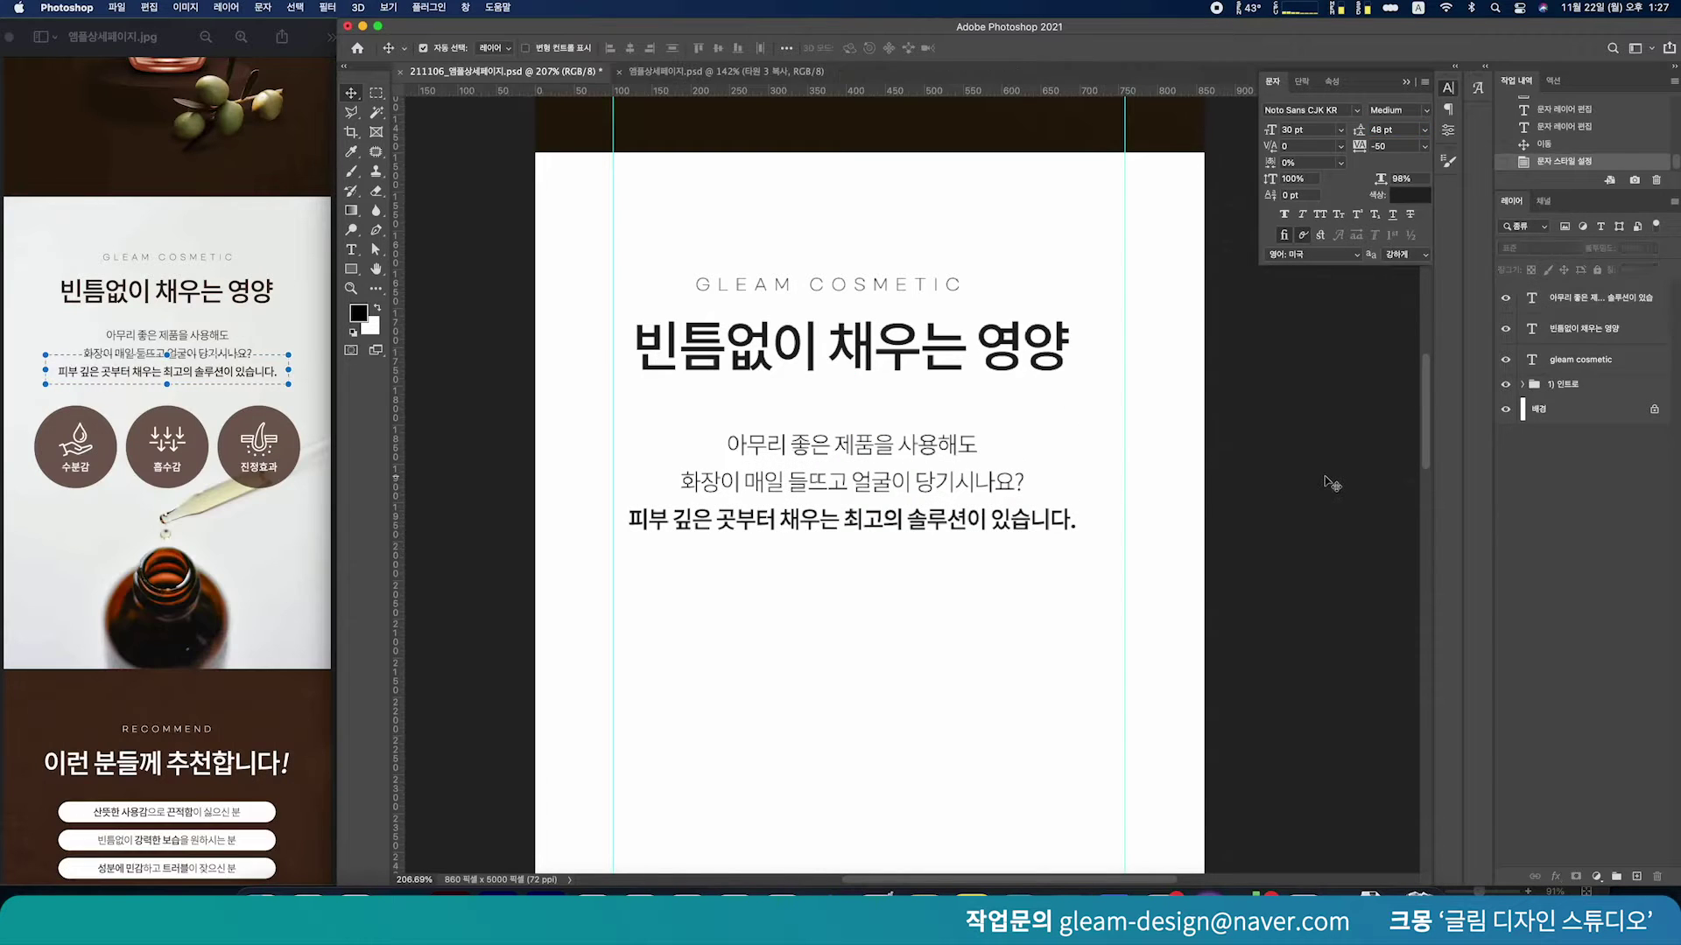
Align the brand line, heading and body text layers to the horizontal centre of the background layer
click(1582, 364)
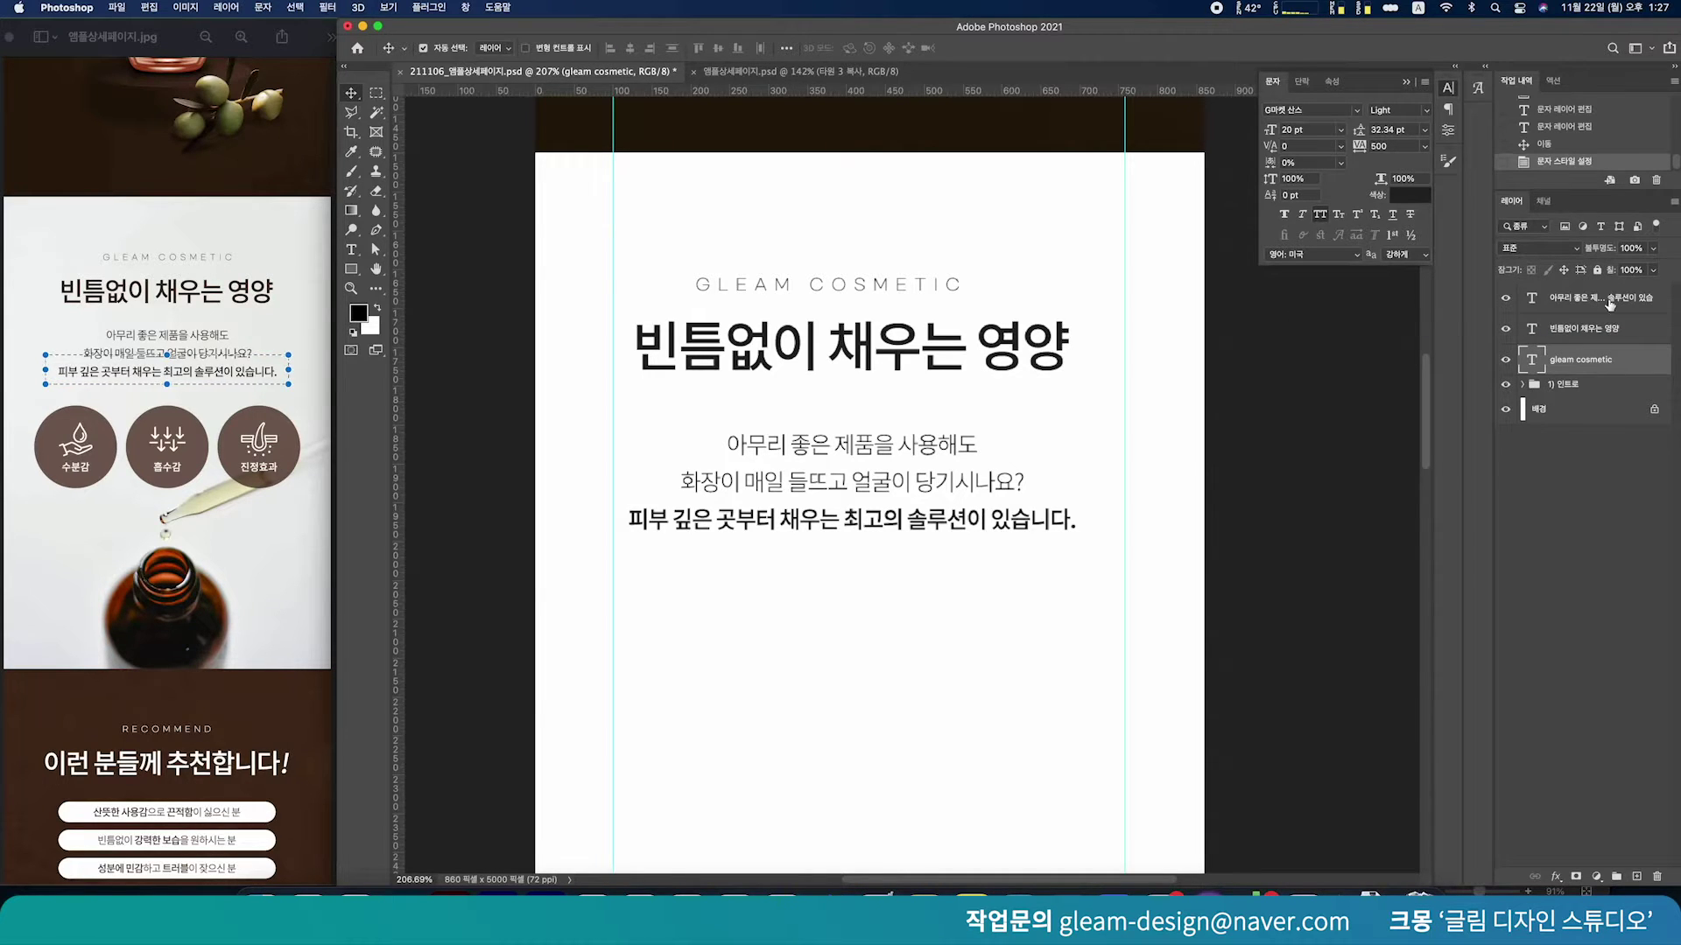
shift+click(1608, 303)
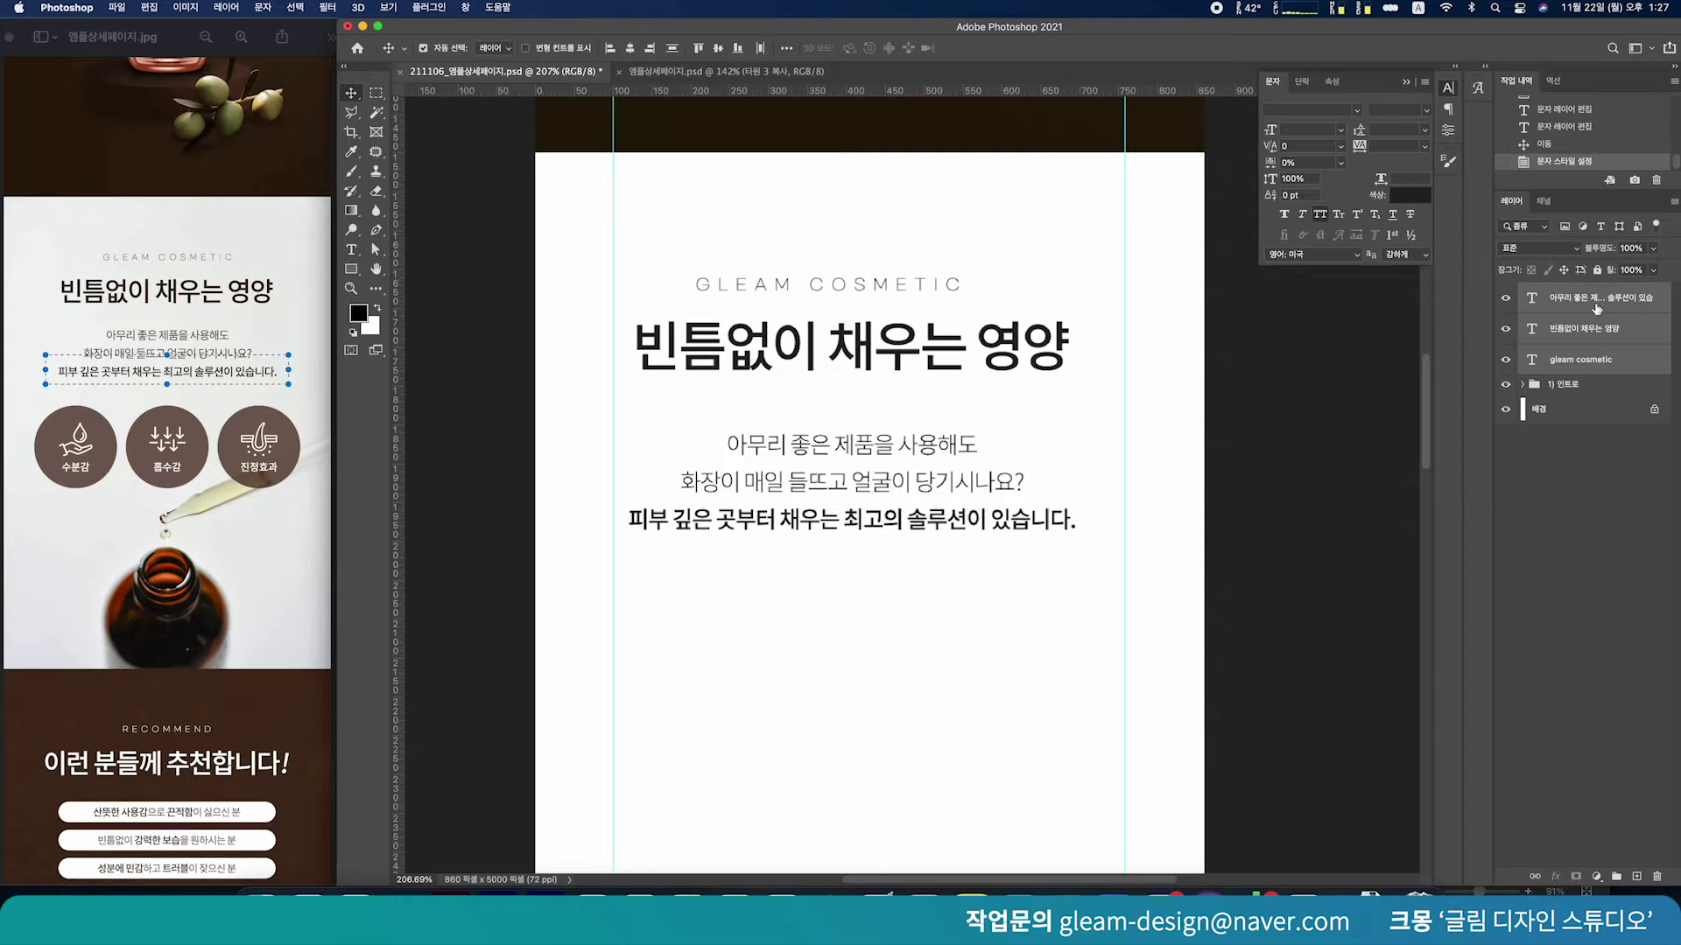
key(super)
super+click(1581, 419)
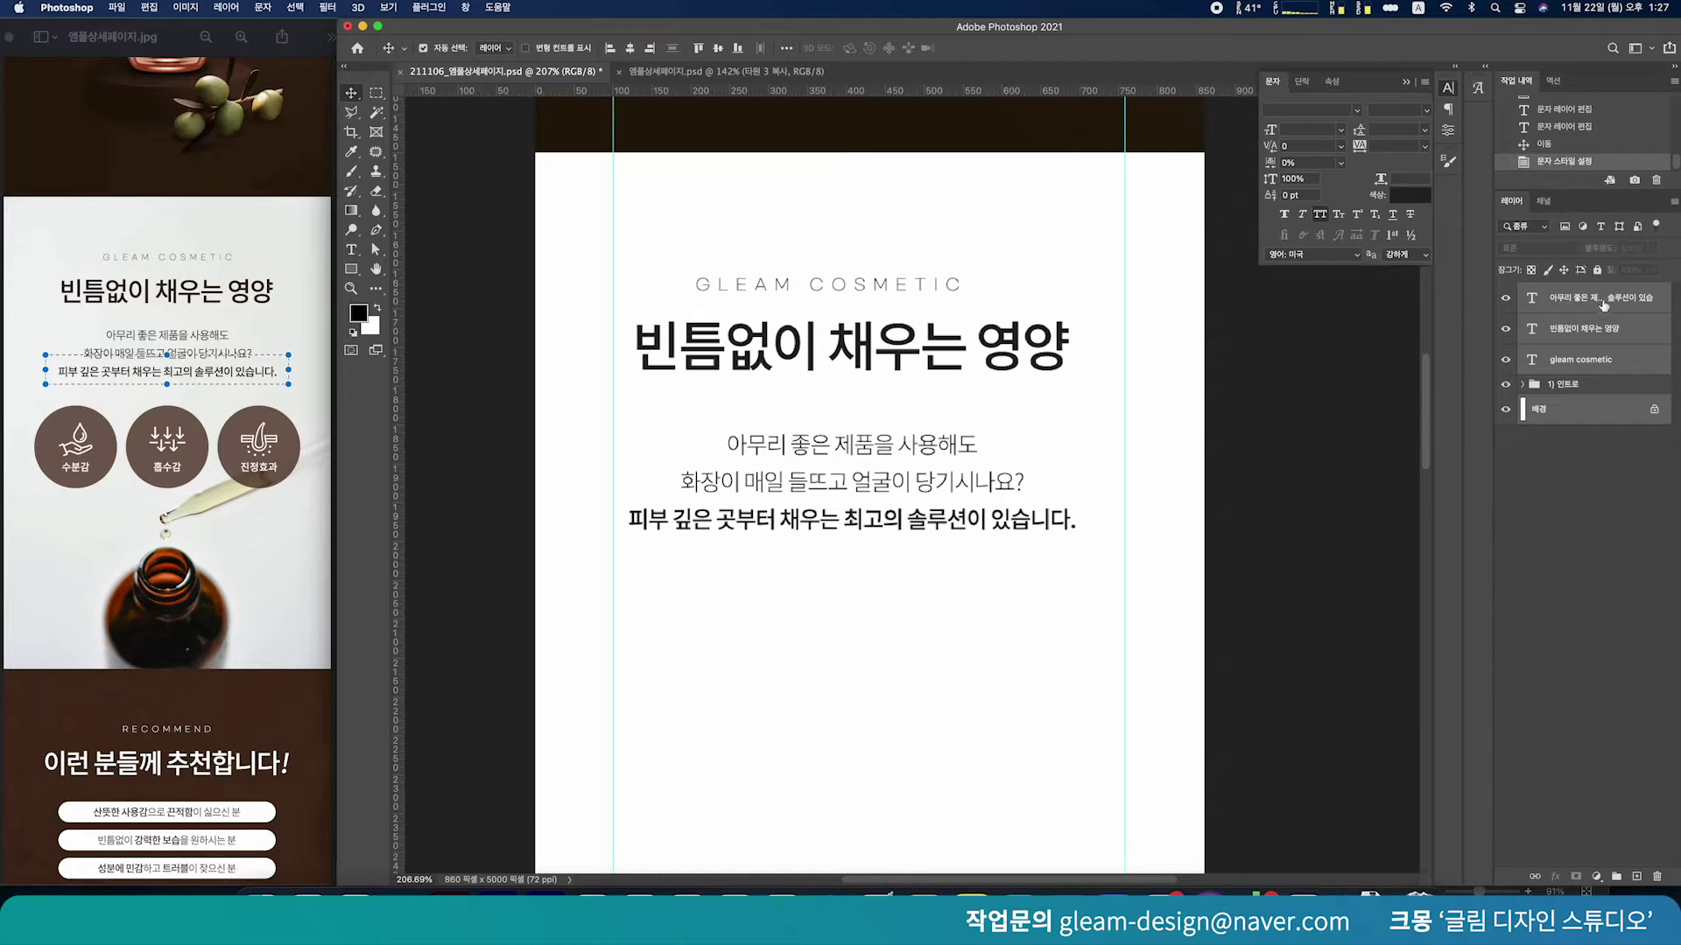
click(629, 49)
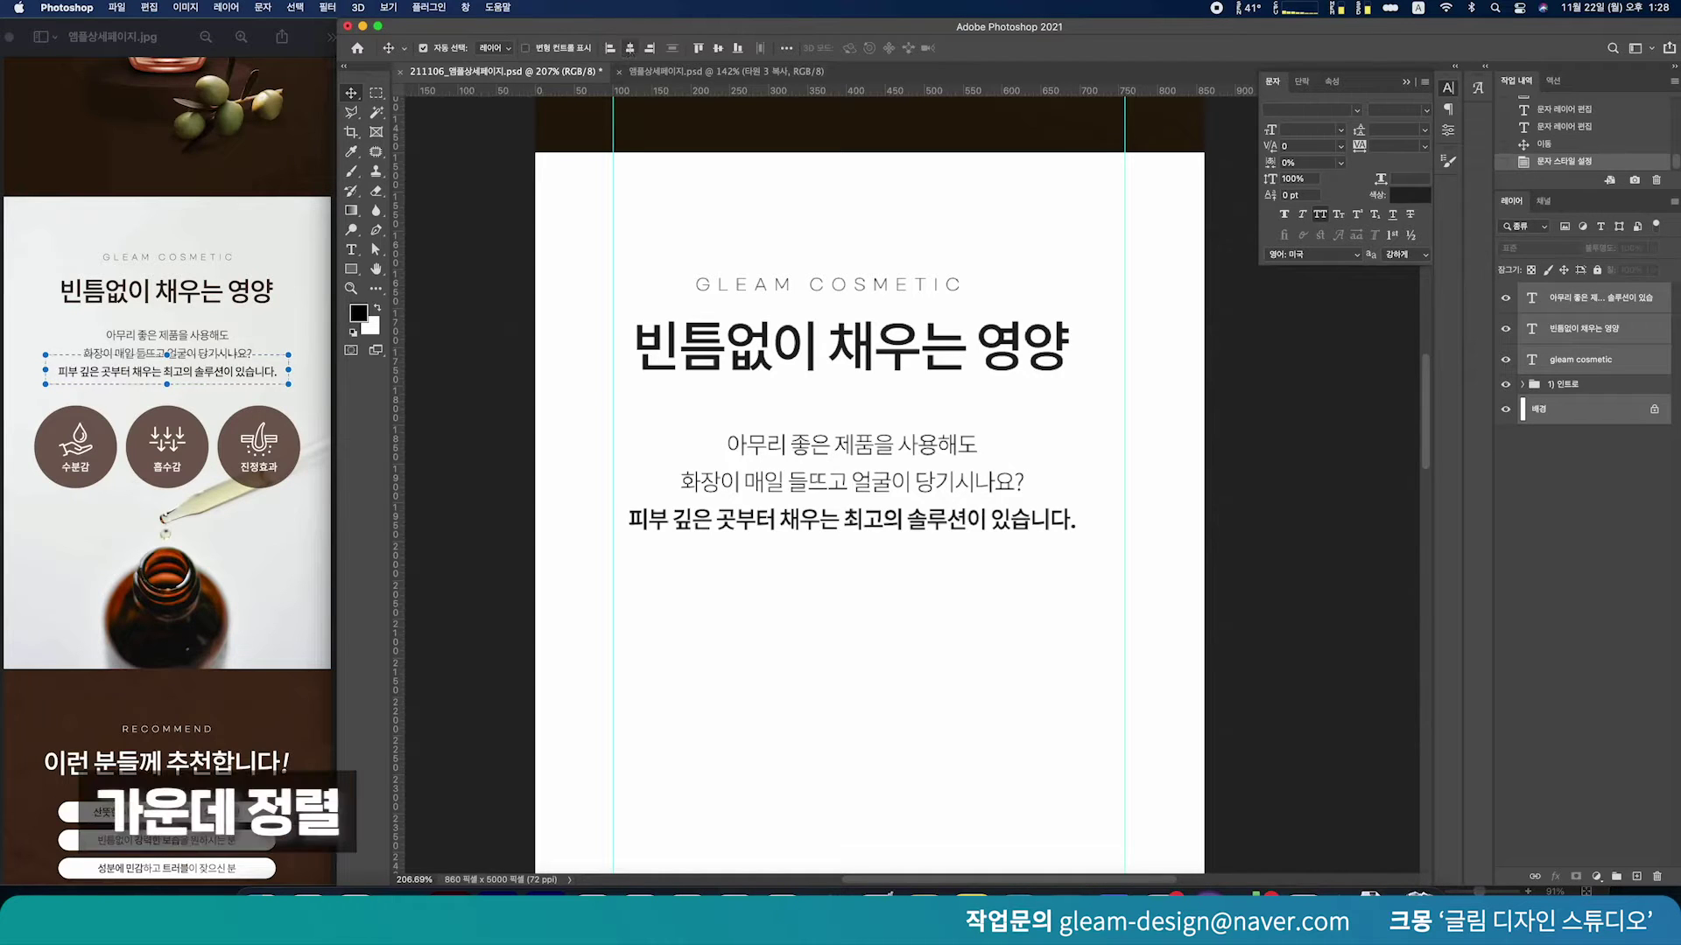
click(1336, 624)
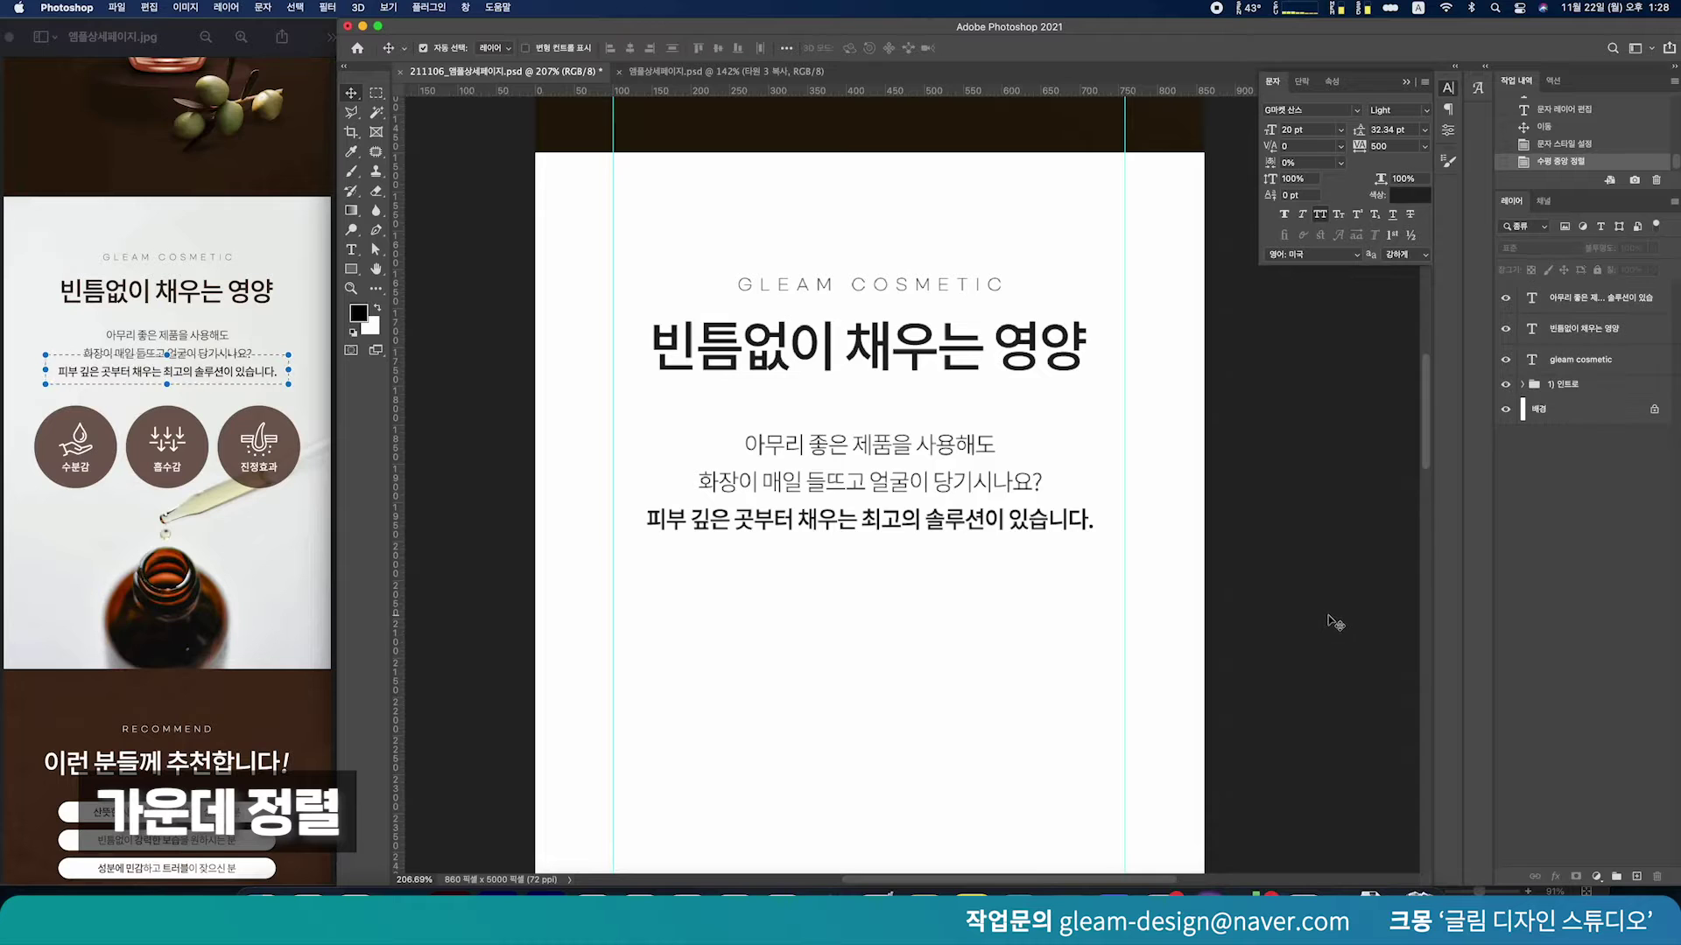
Add a horizontal guide exactly where the dark intro image meets the white section
scroll(1243, 649, up, 5)
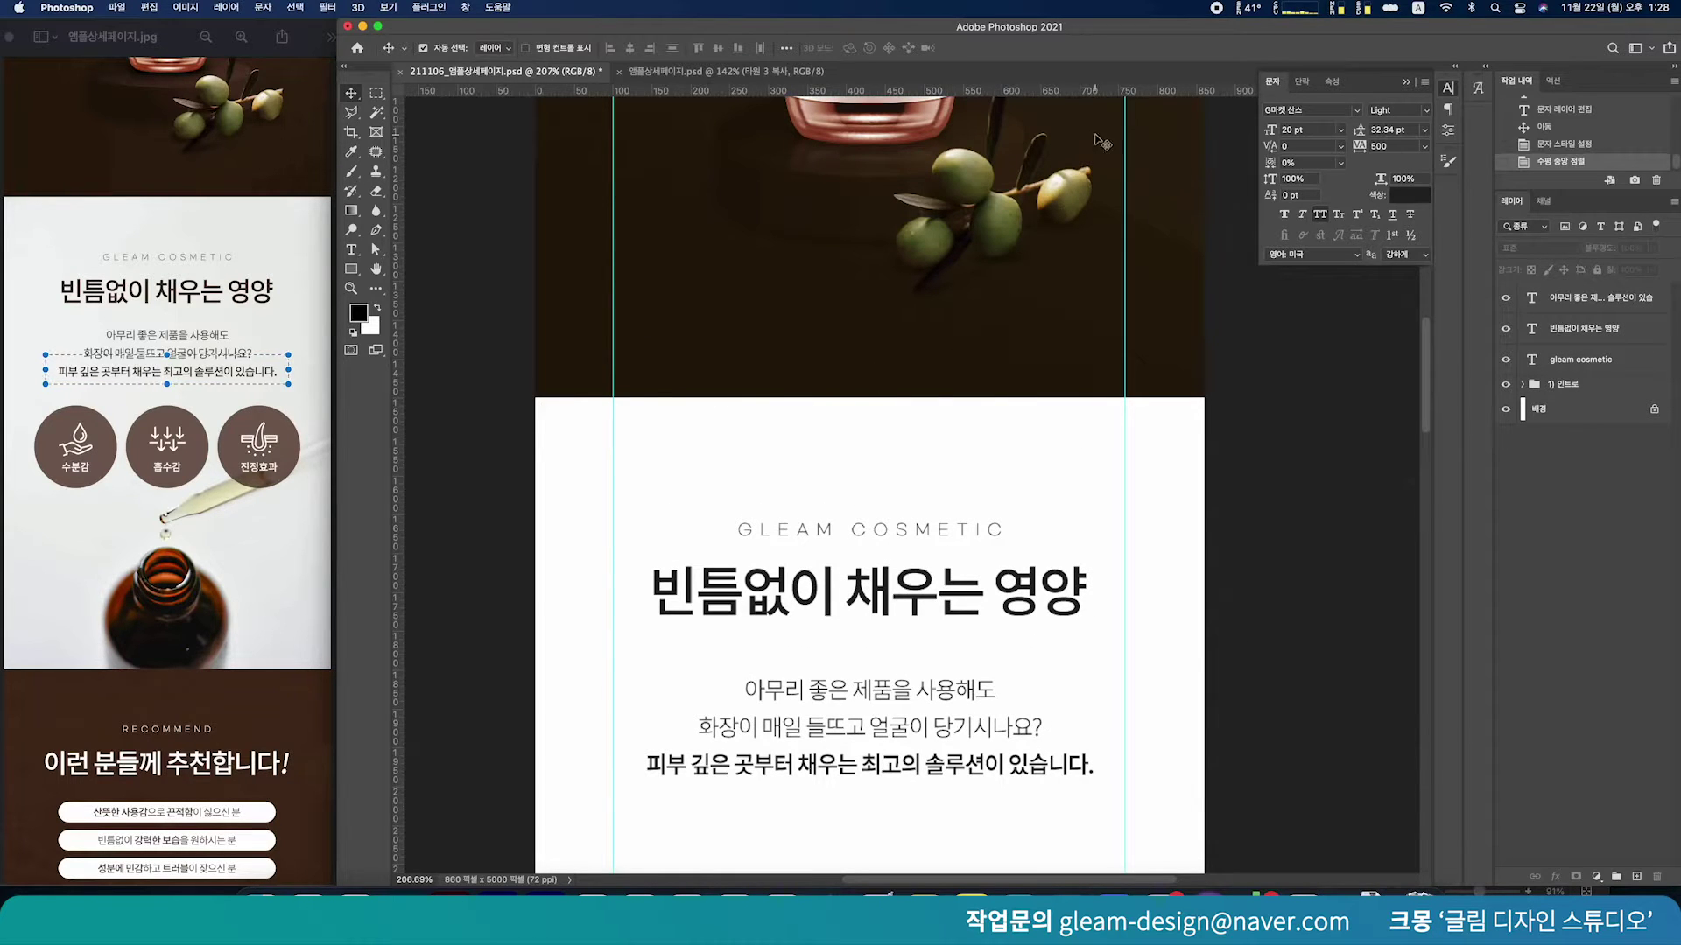
scroll(960, 397, up, 10)
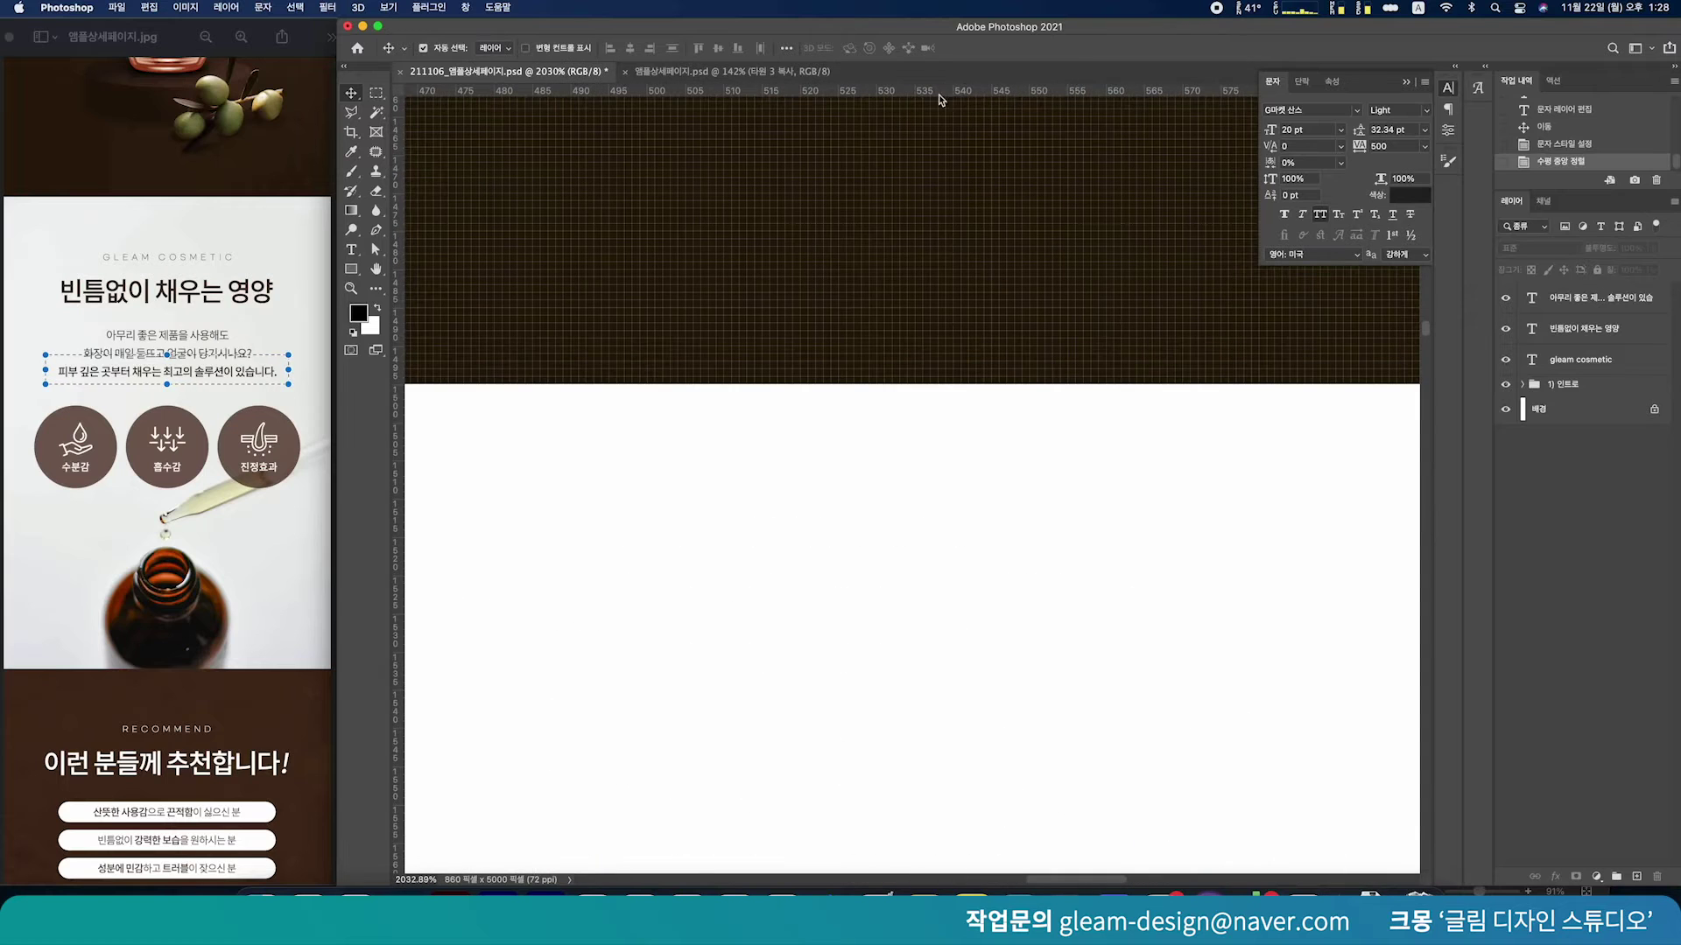
double_click(939, 92)
key(Escape)
drag(902, 93, 960, 390)
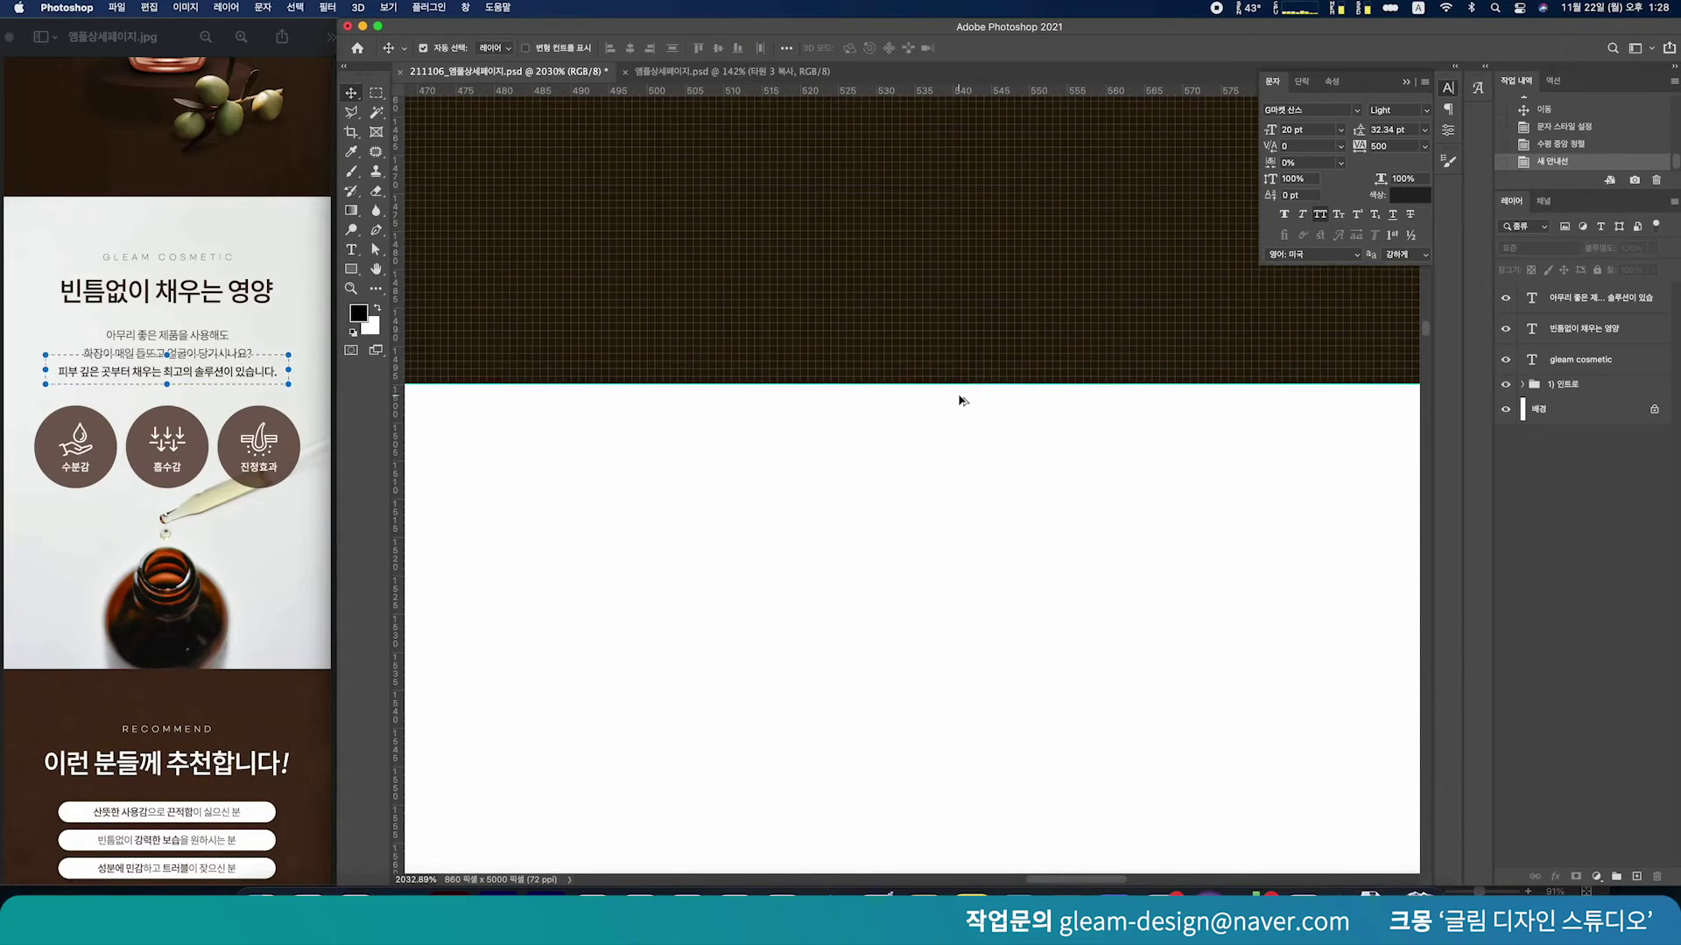
Move the "GLEAM COSMETIC" line up so that it sits 160 px below the top of the white section
scroll(911, 394, up, 1)
scroll(910, 394, down, 15)
scroll(906, 390, up, 6)
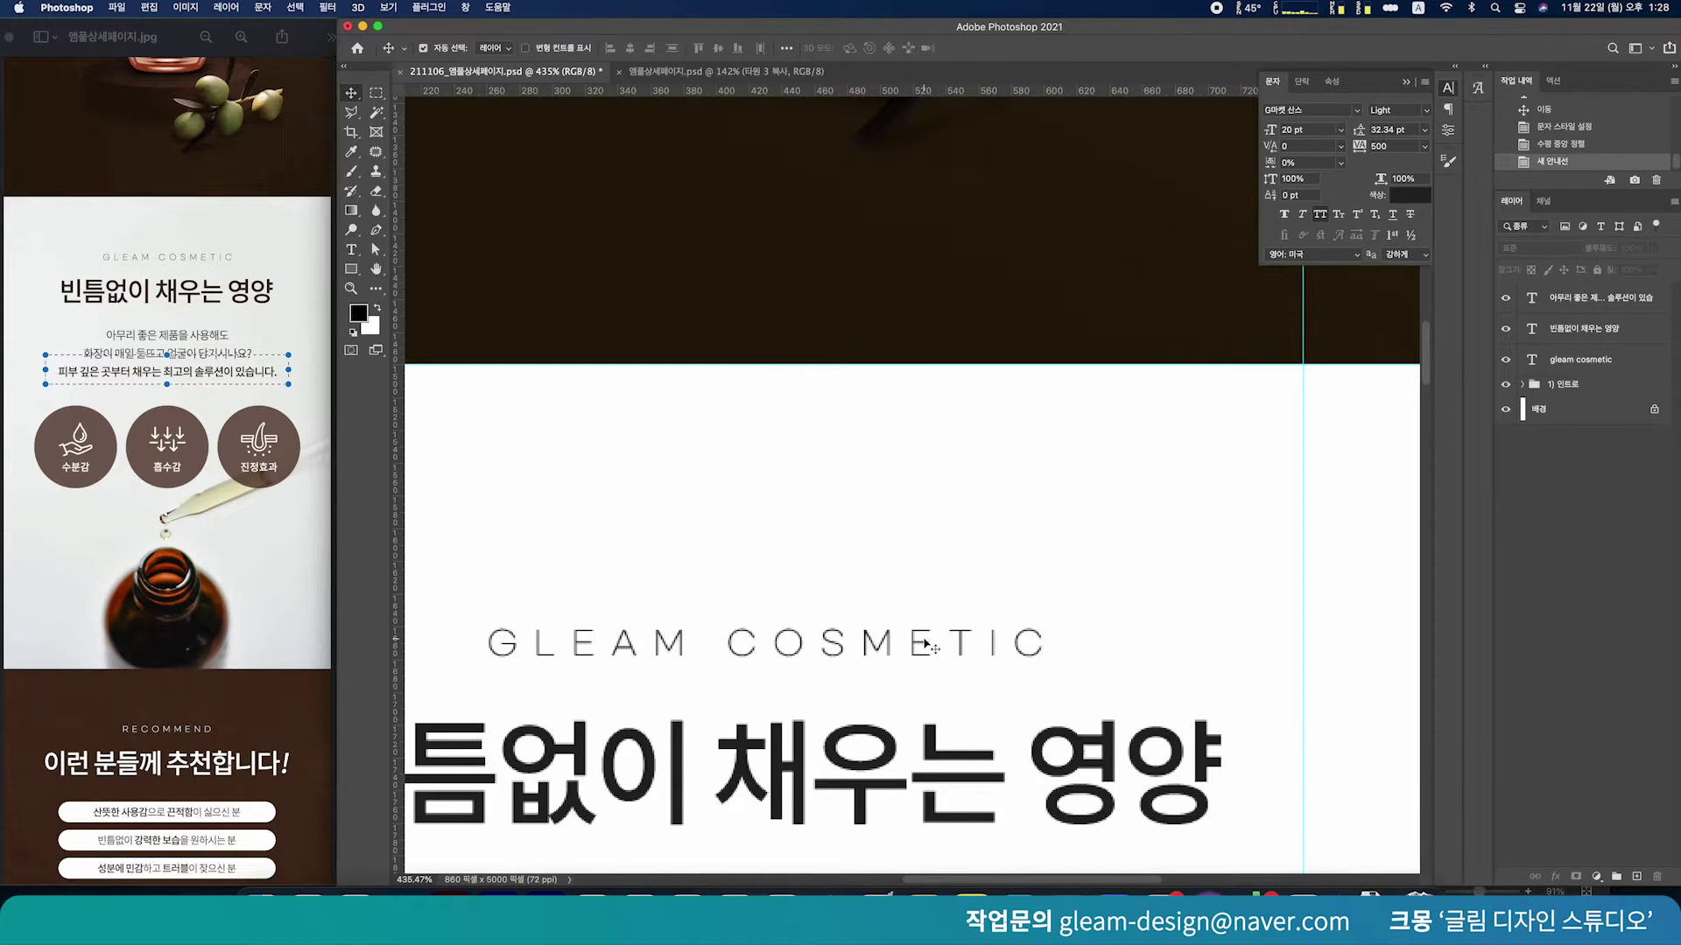
drag(930, 646, 930, 628)
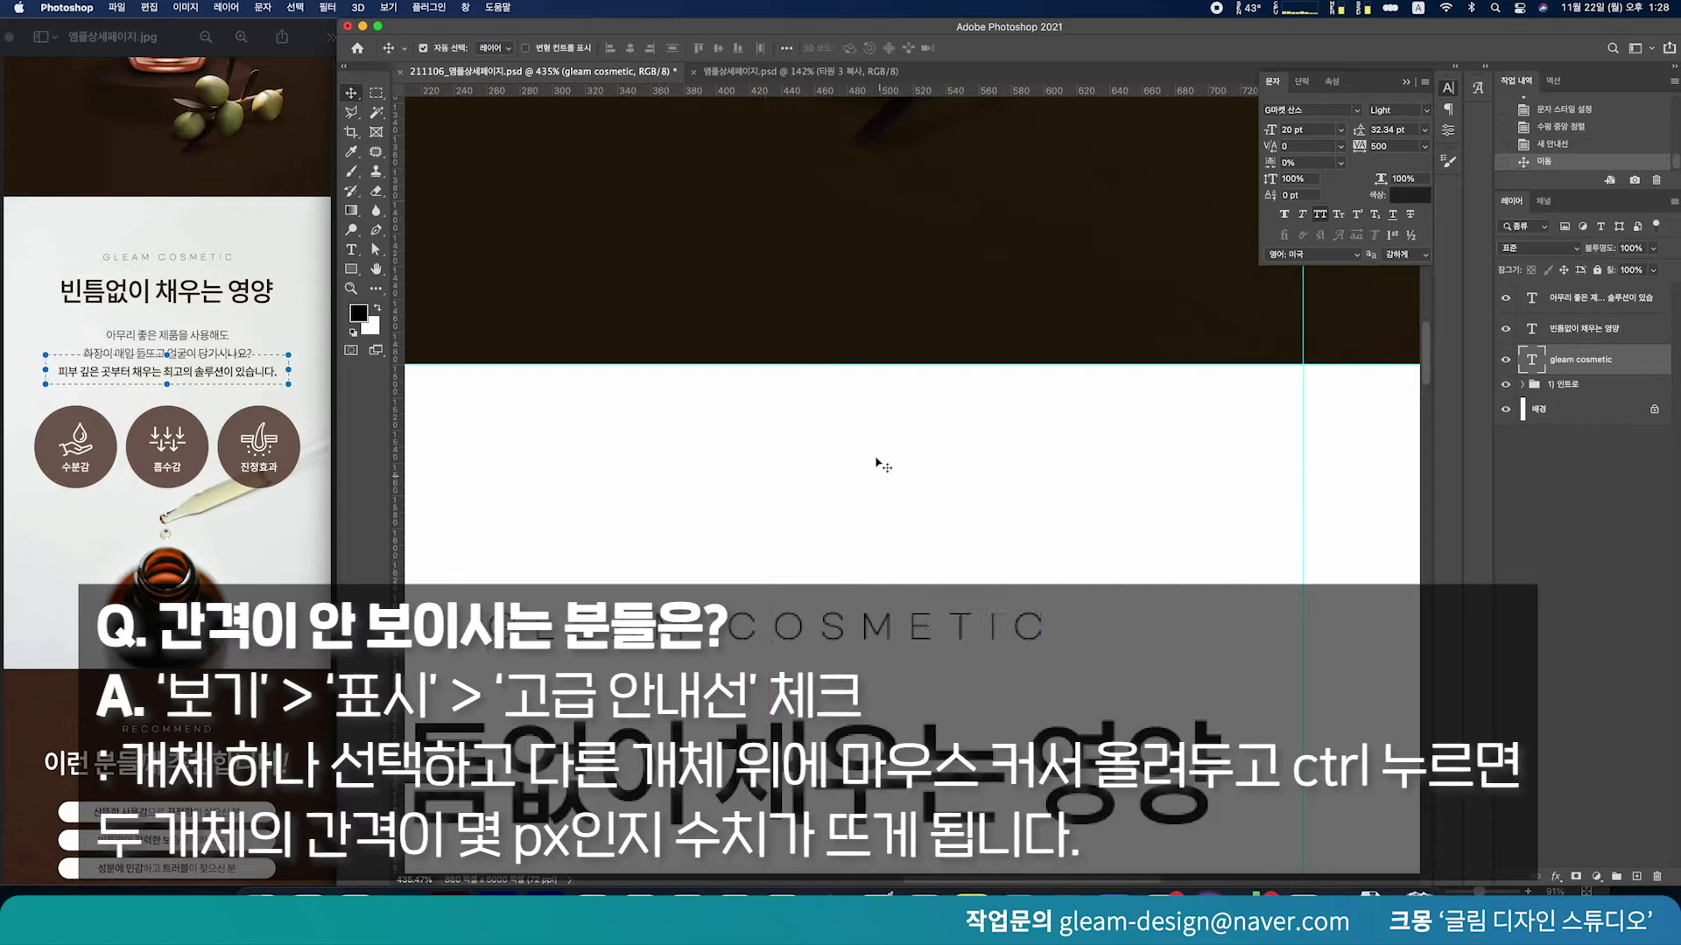
key(ctrl)
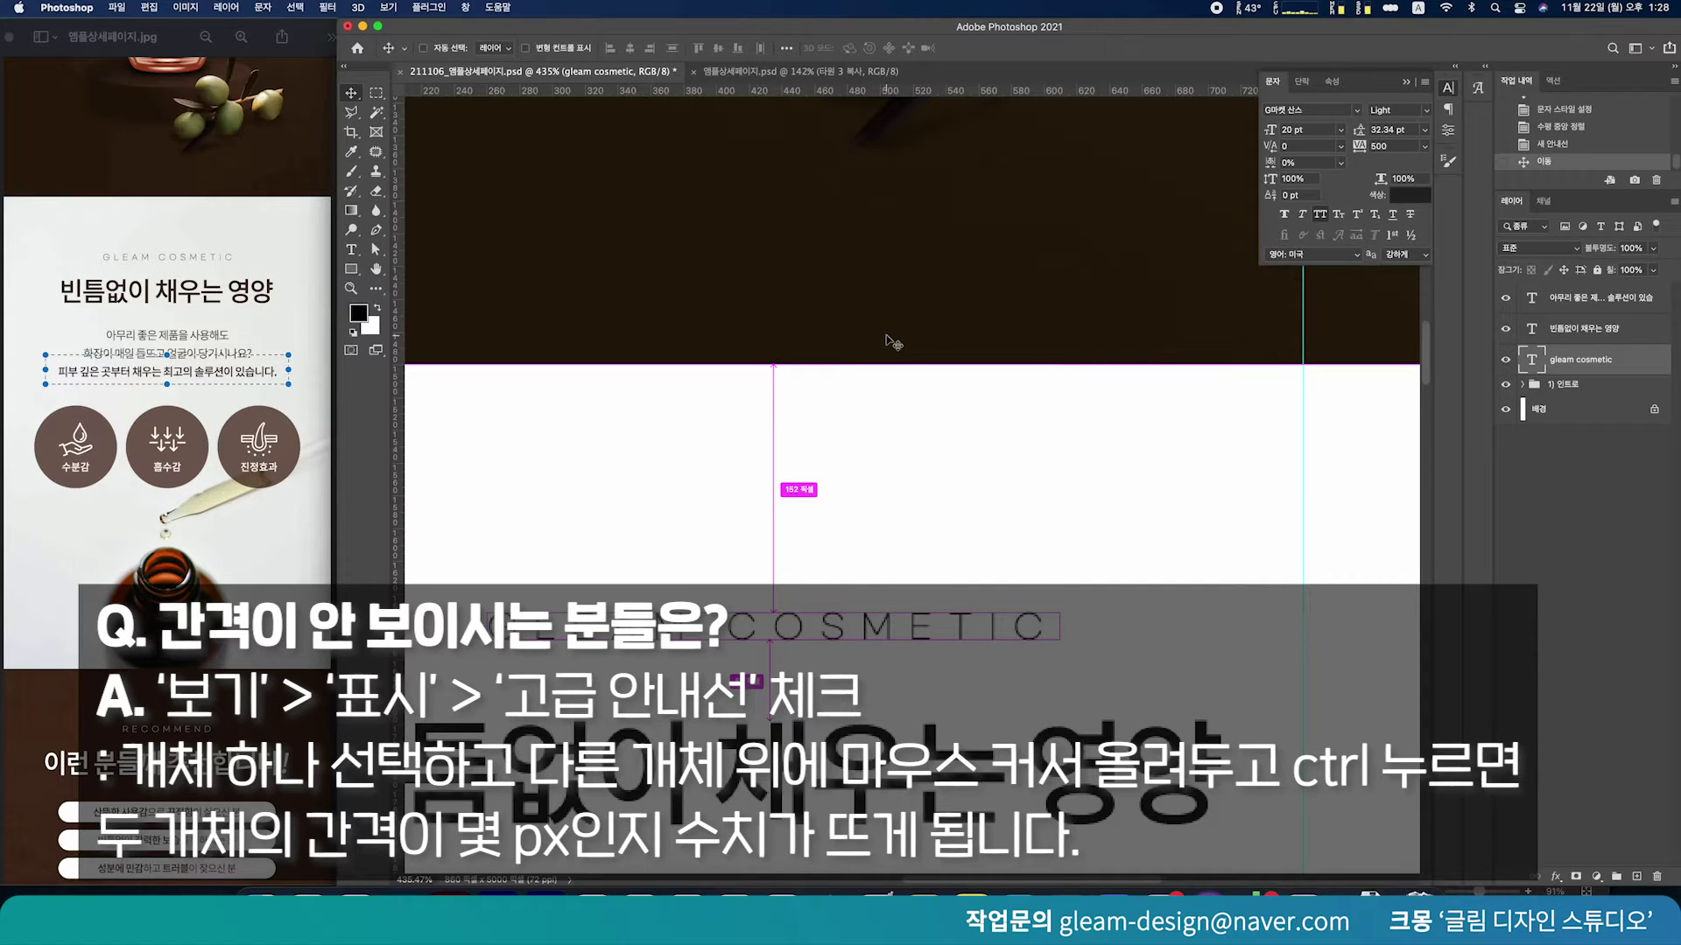
key(Up)
key(Up)
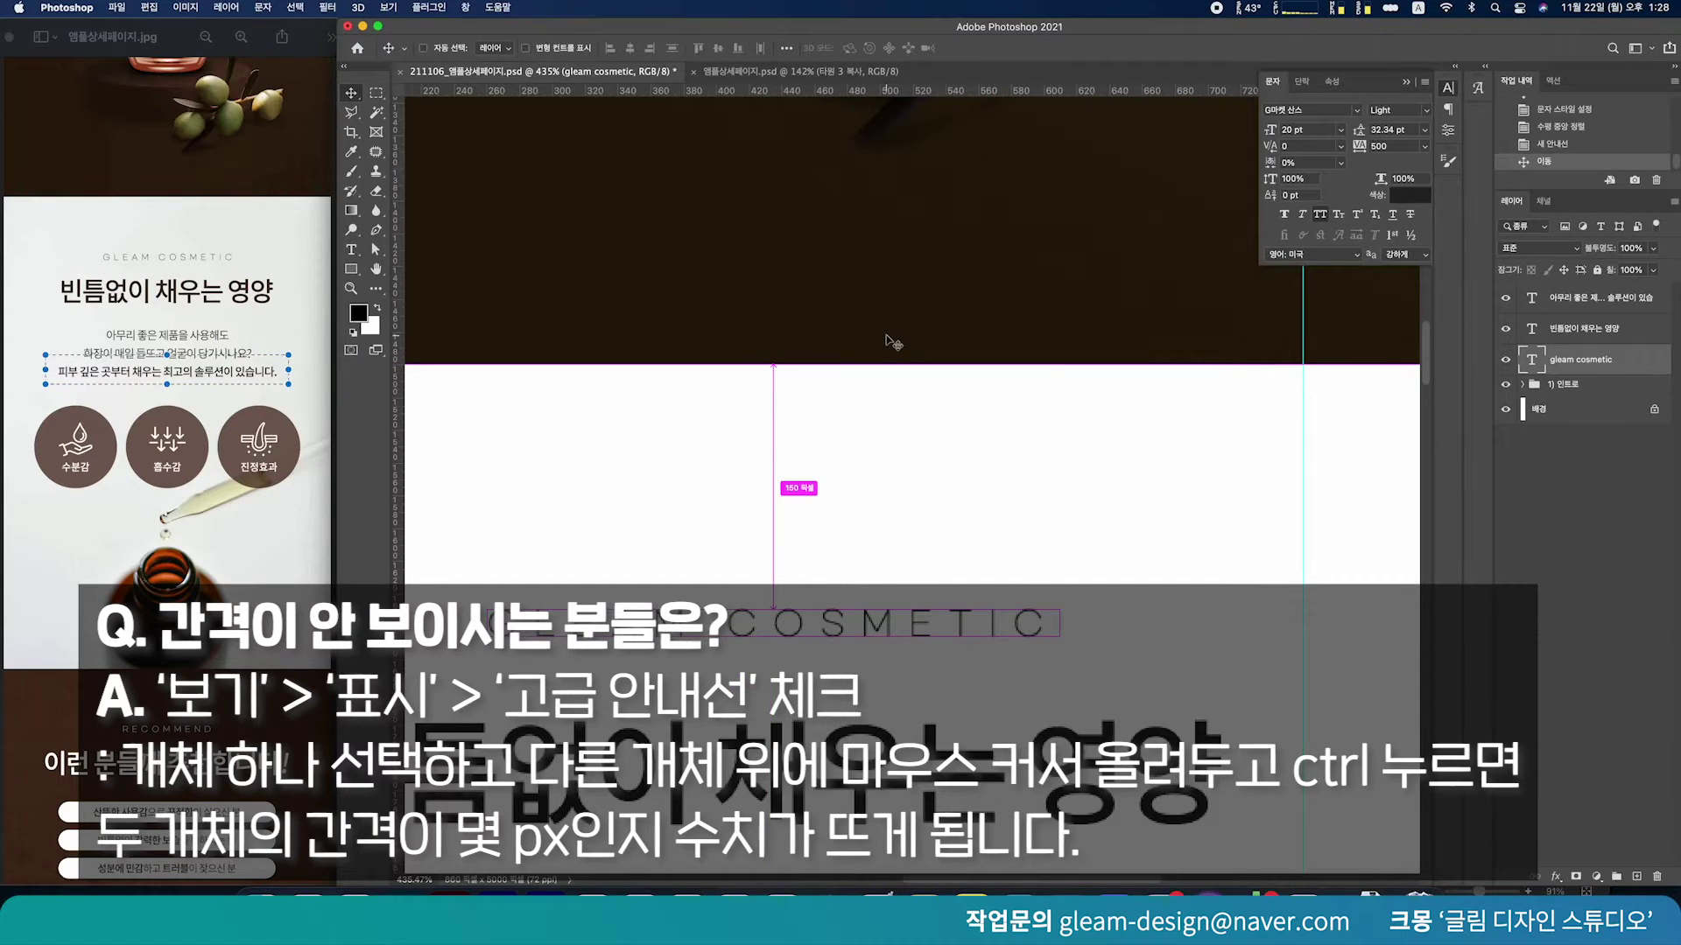
Nudge the "빈틈없이 채우는 영양" heading up to leave a 50 px gap below the "GLEAM COSMETIC" line
scroll(948, 541, down, 3)
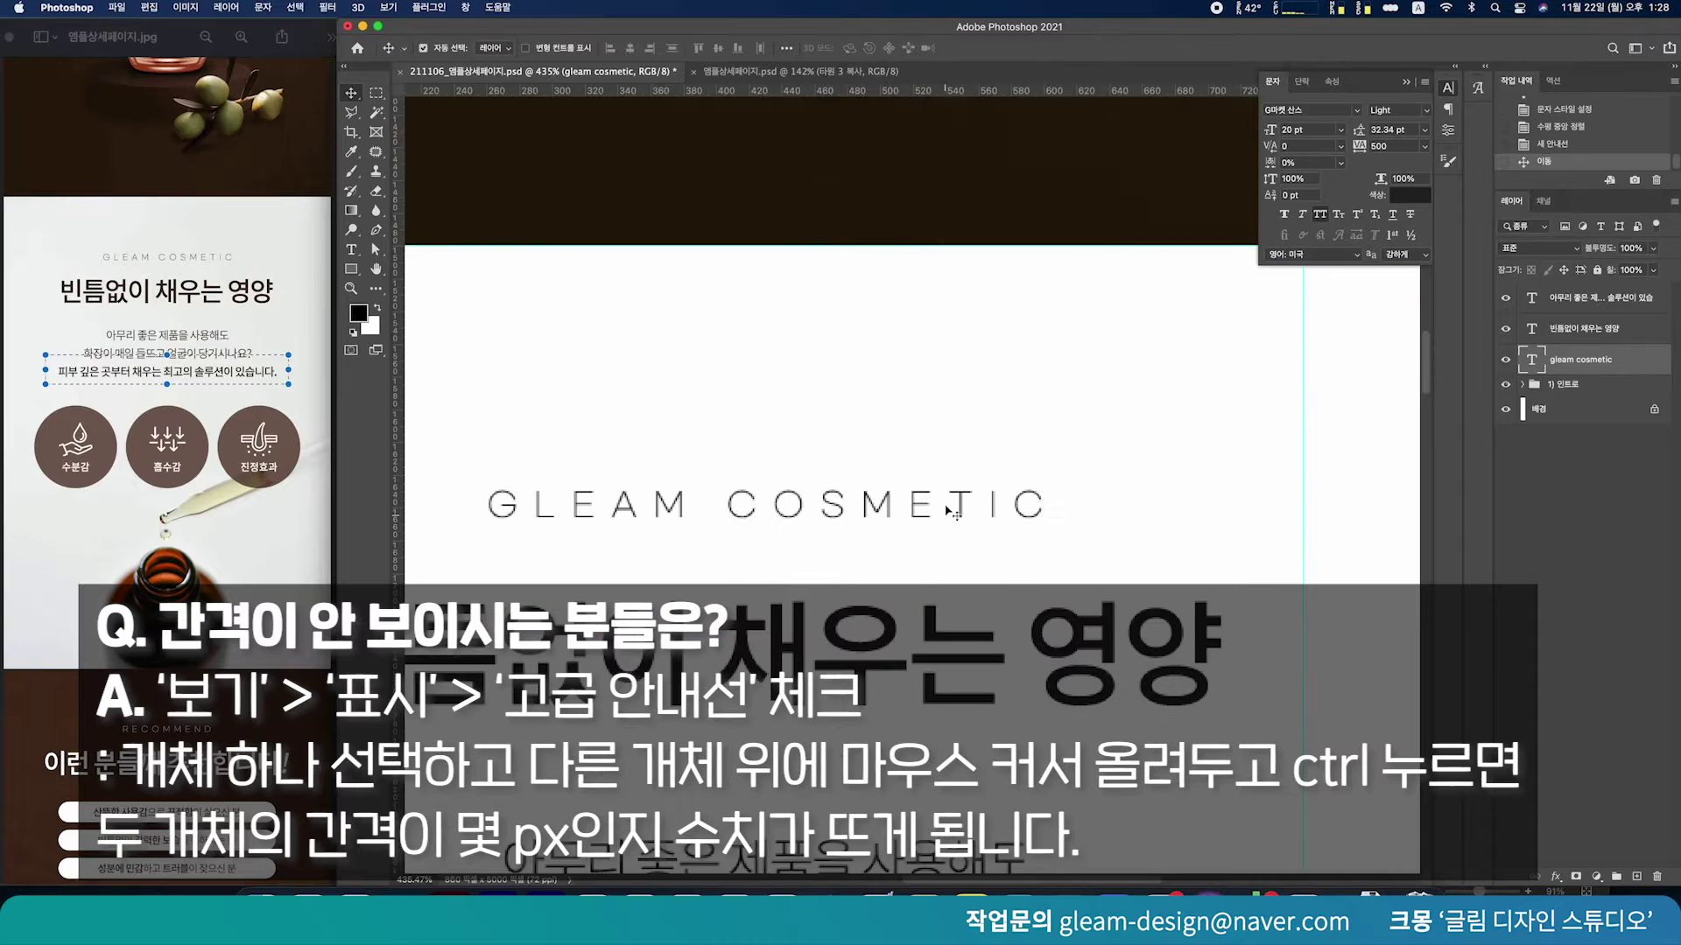
super+click(1043, 455)
click(1049, 658)
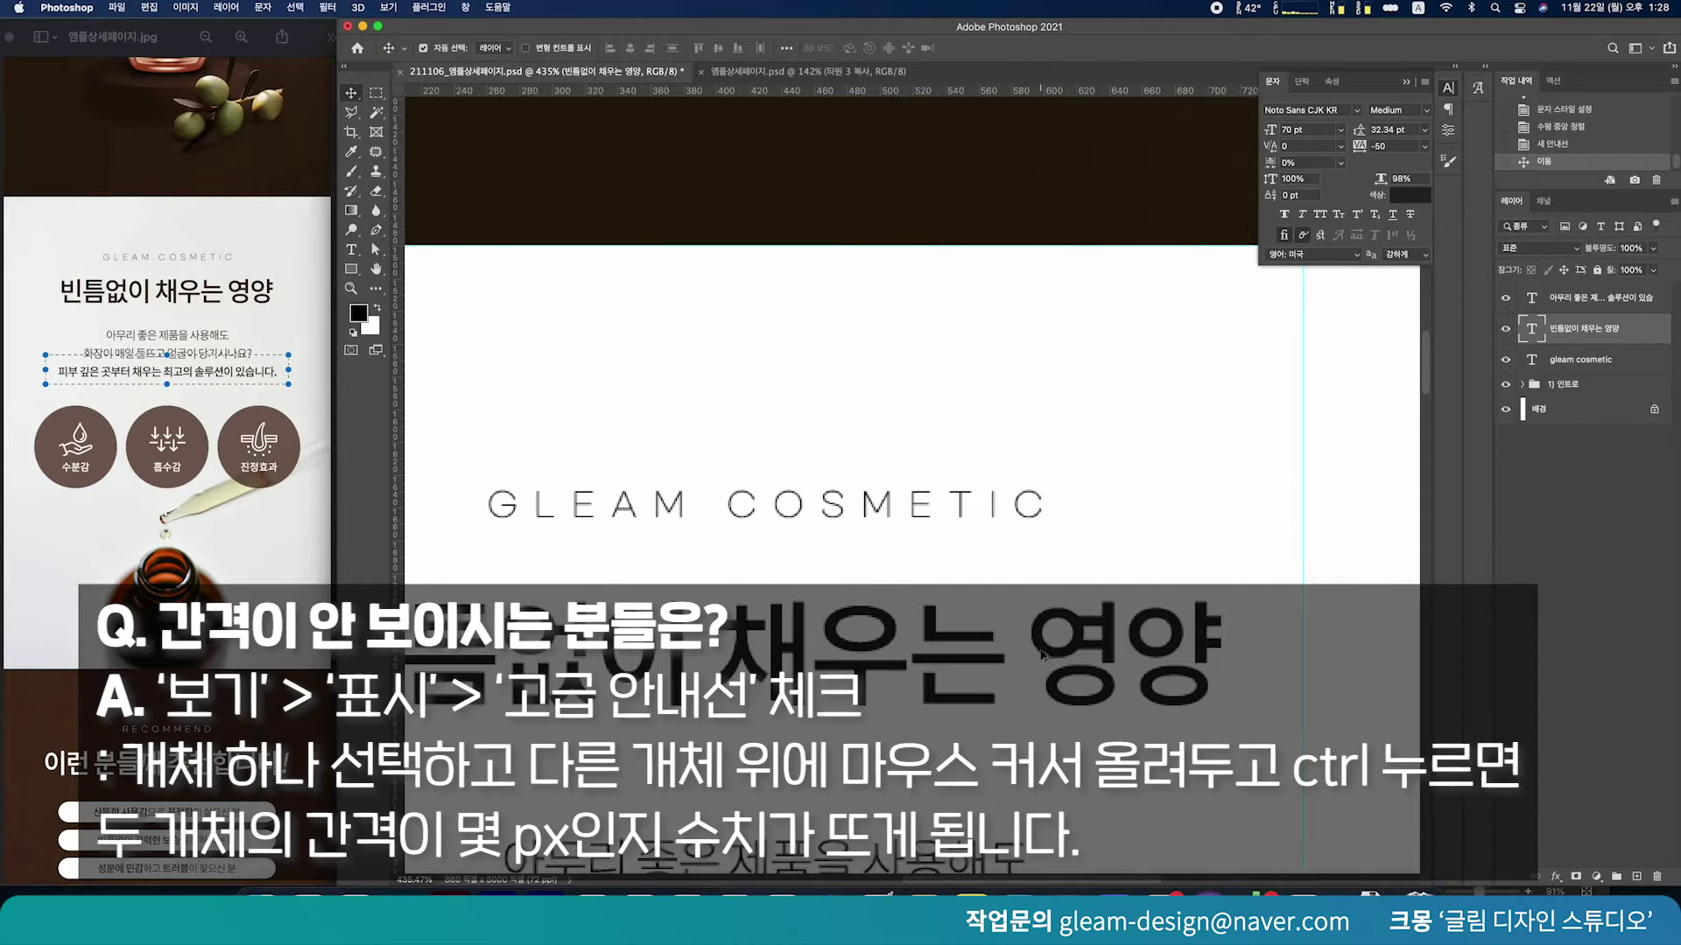
scroll(1043, 655, down, 2)
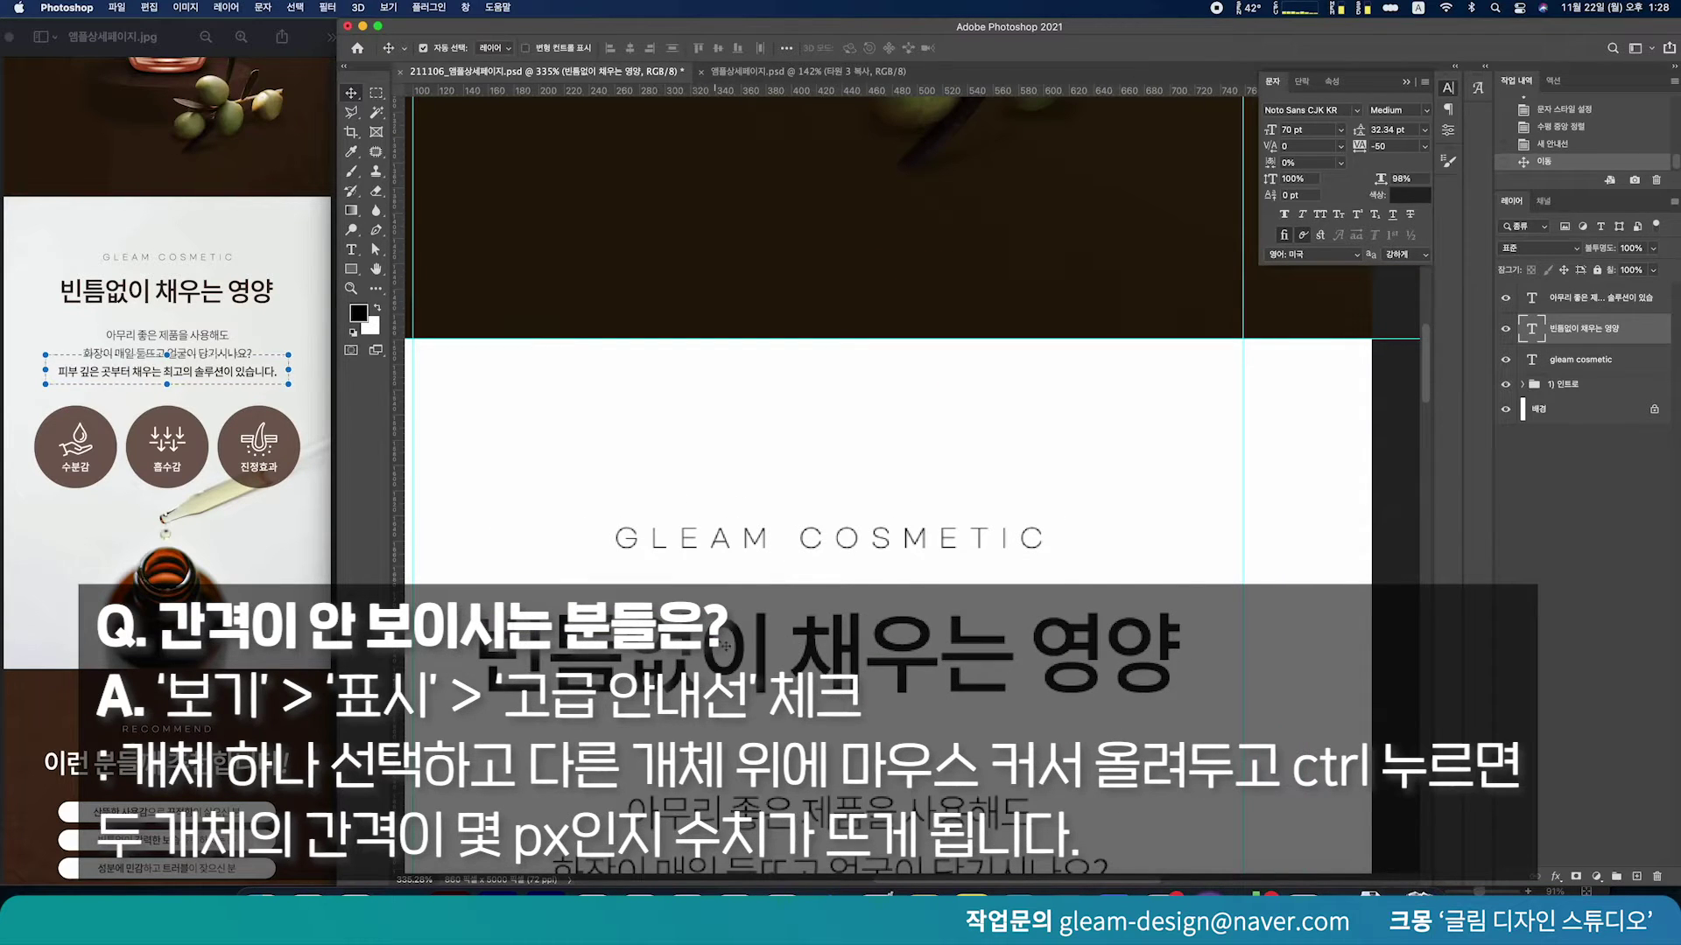
key(super)
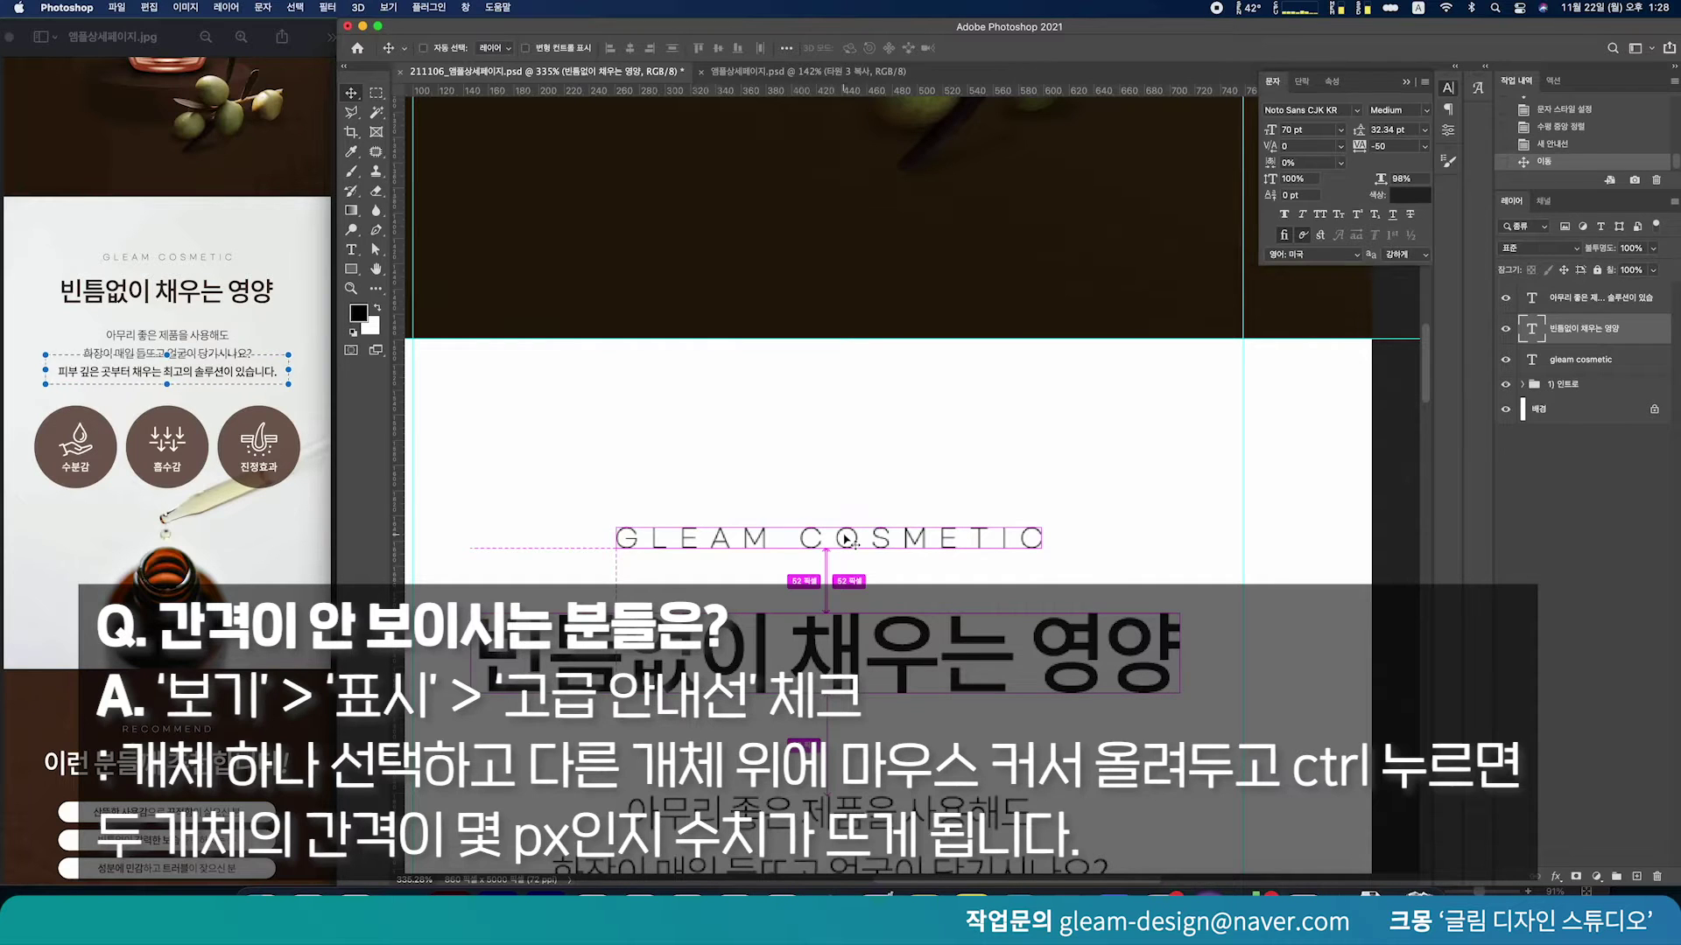
key(Up)
key(Up)
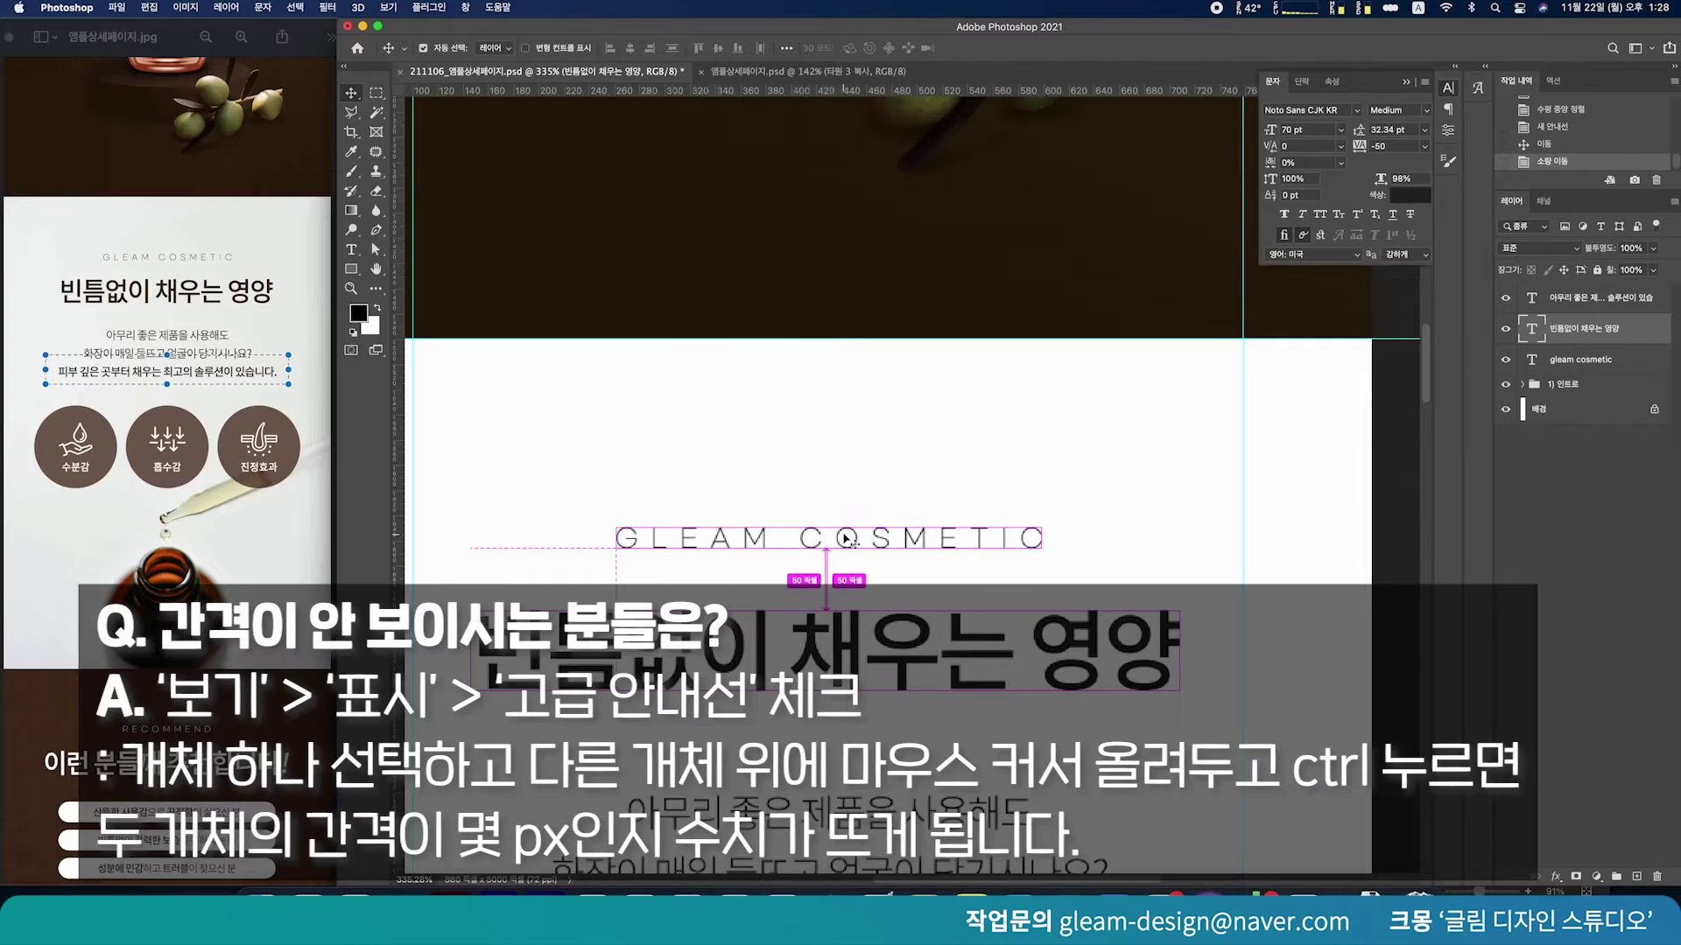
Nudge the three-line body text up to leave a 70 px gap below the "빈틈없이 채우는 영양" heading
scroll(846, 538, down, 5)
super+click(899, 634)
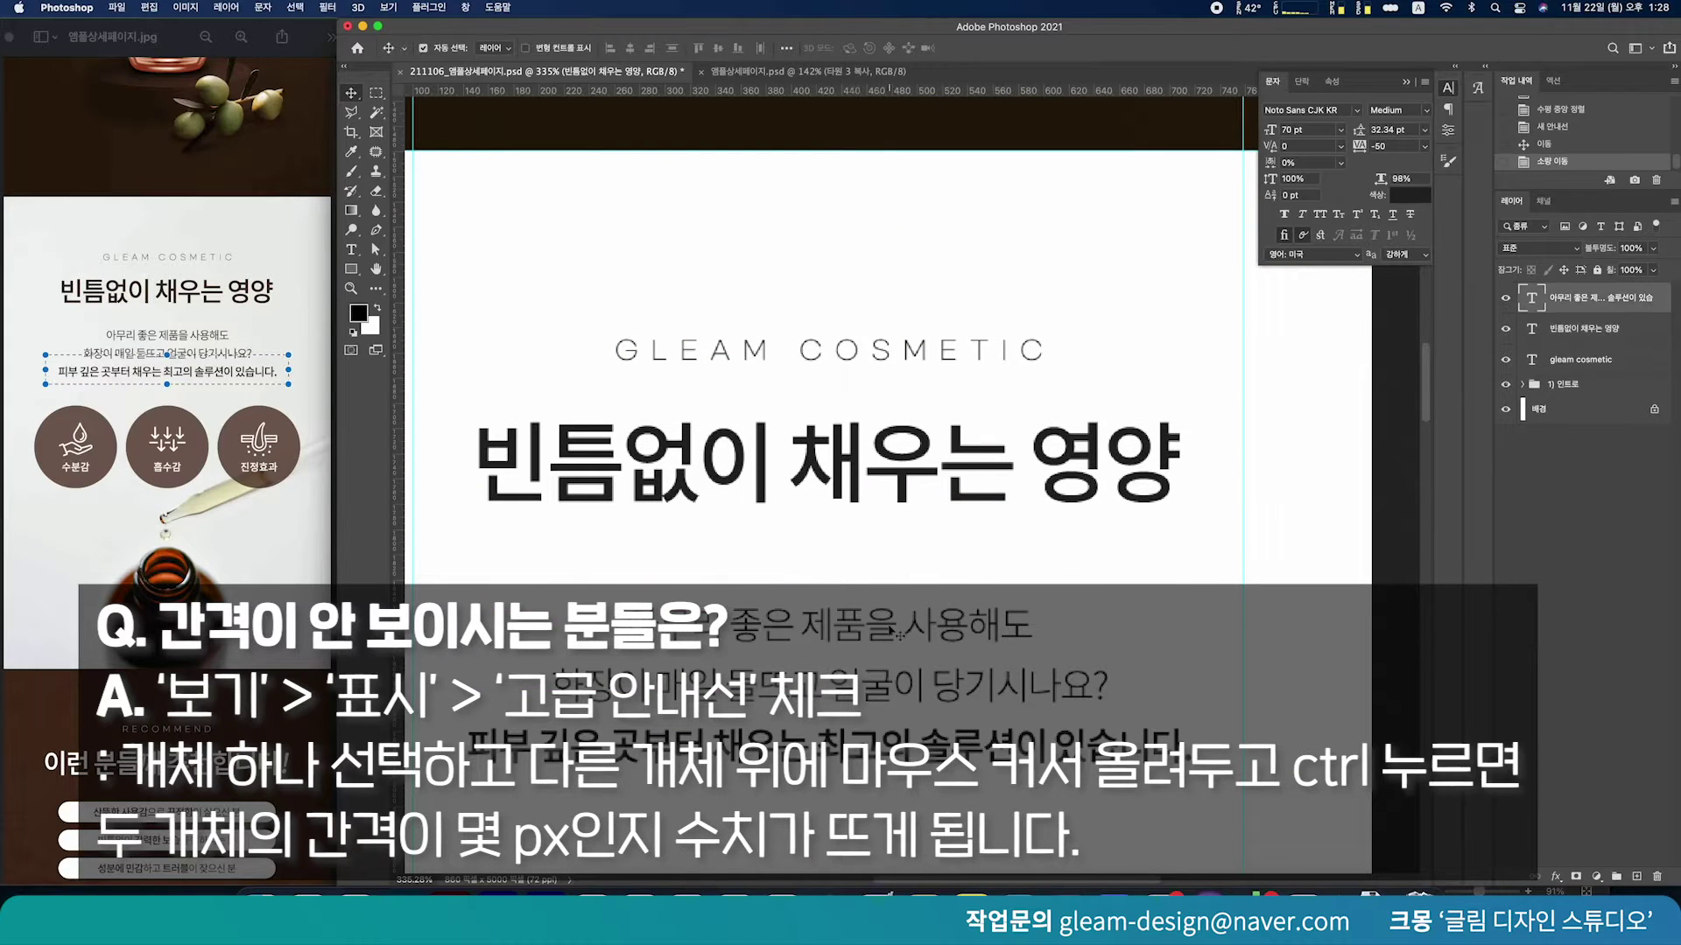
key(super)
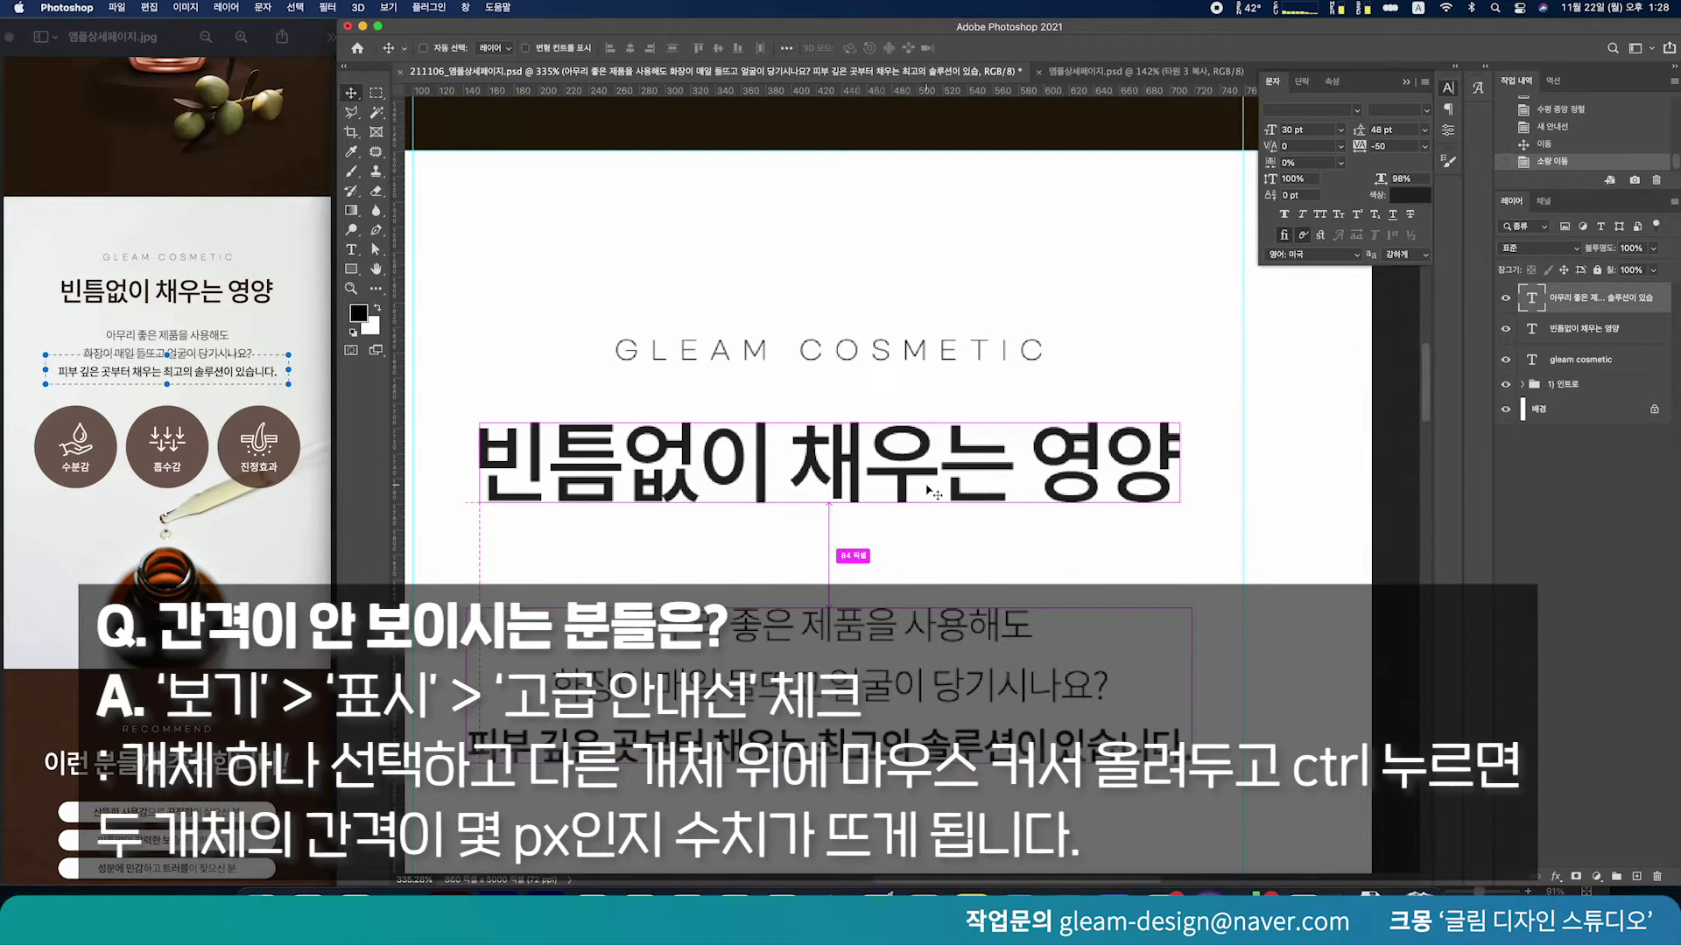
key(Up)
key(Up)
key(Up)
key(Up)
key(Up)
key(Up)
key(Up)
key(Up)
key(Up)
key(Up)
key(Up)
key(Up)
key(Up)
key(Up)
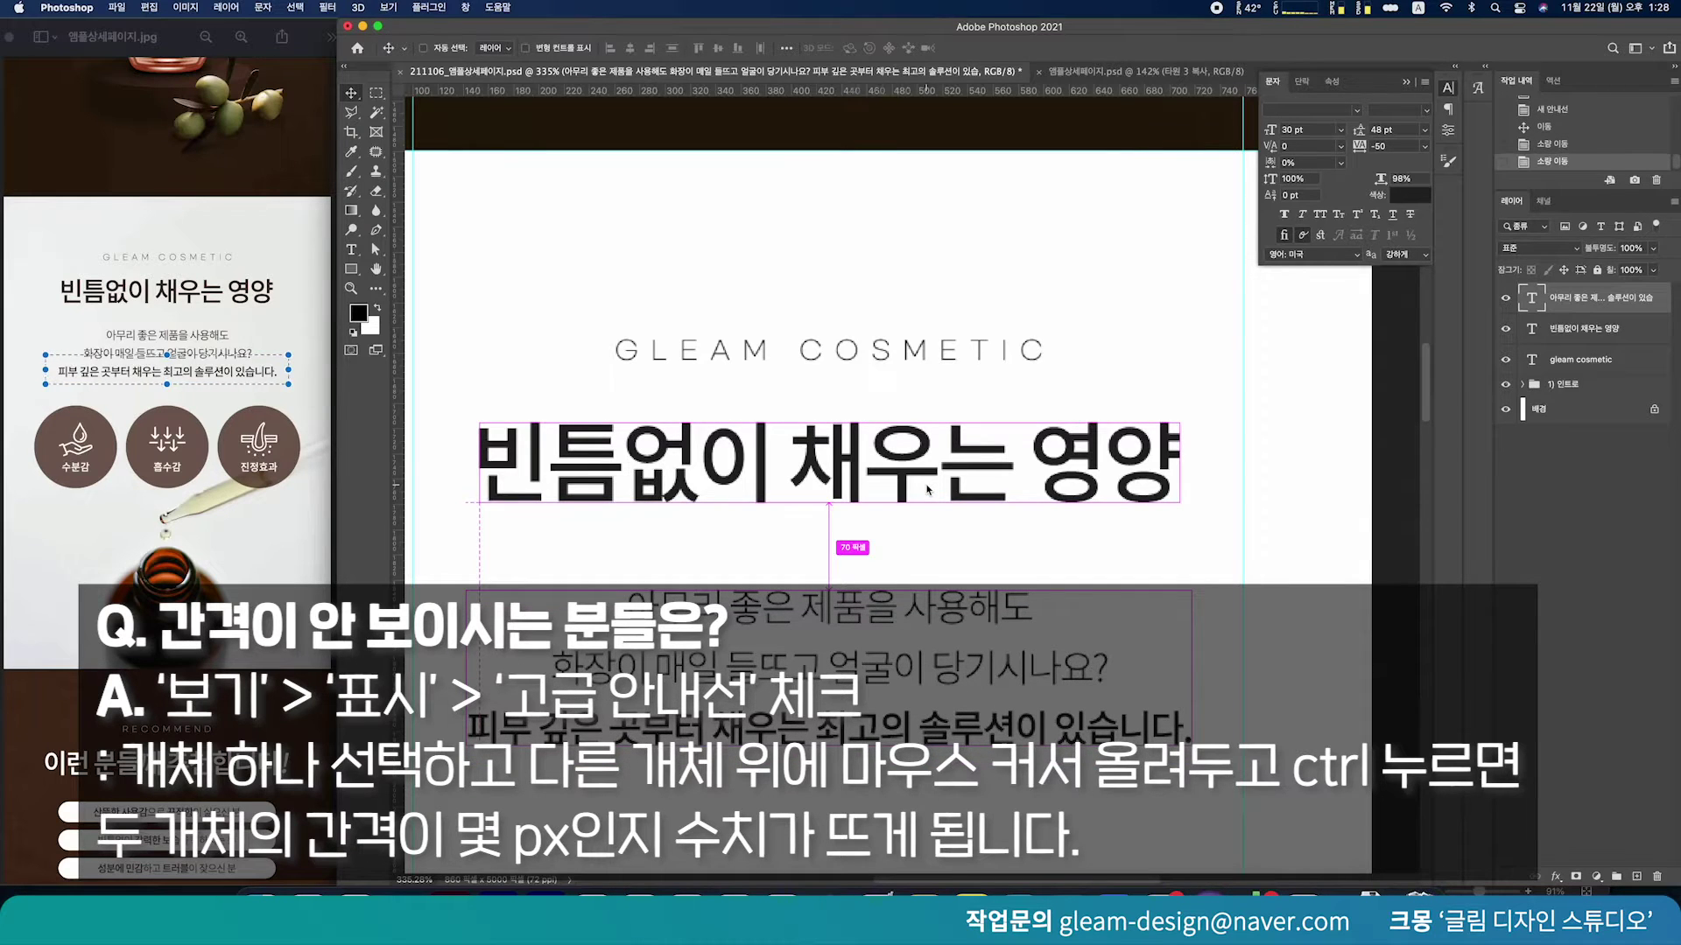
Recolour the "GLEAM COSMETIC", heading and body text layers together to dark brown #3e2509, sampled from the intro image
scroll(932, 503, down, 2)
scroll(963, 719, down, 5)
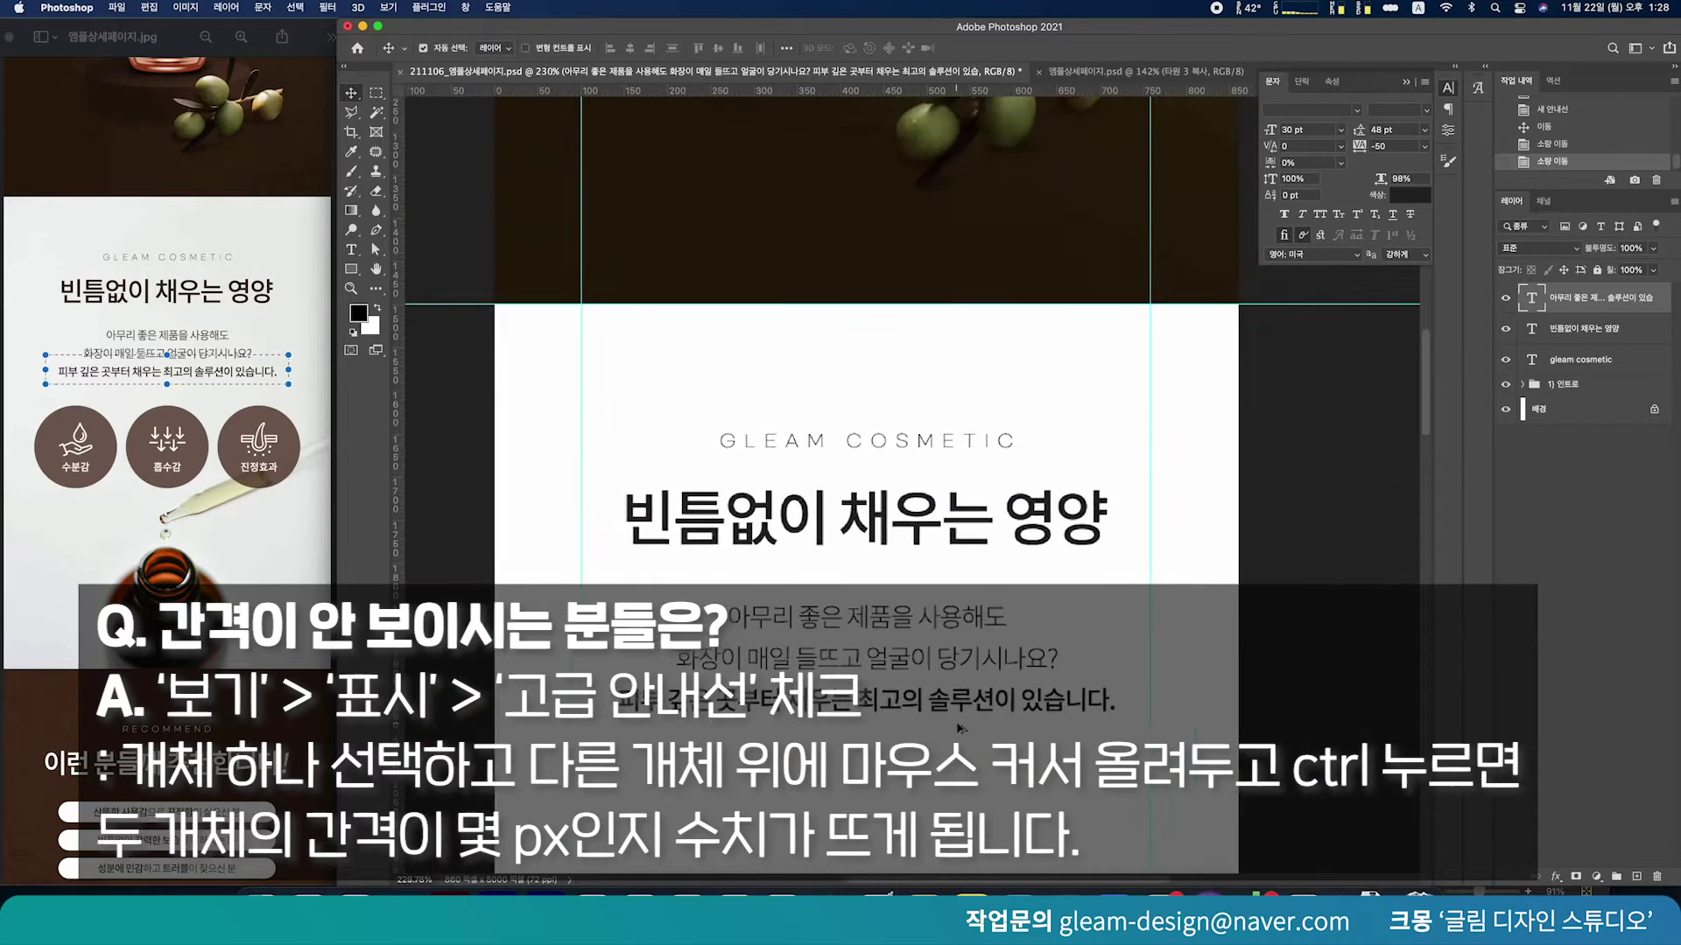
click(1036, 775)
drag(1037, 774, 957, 711)
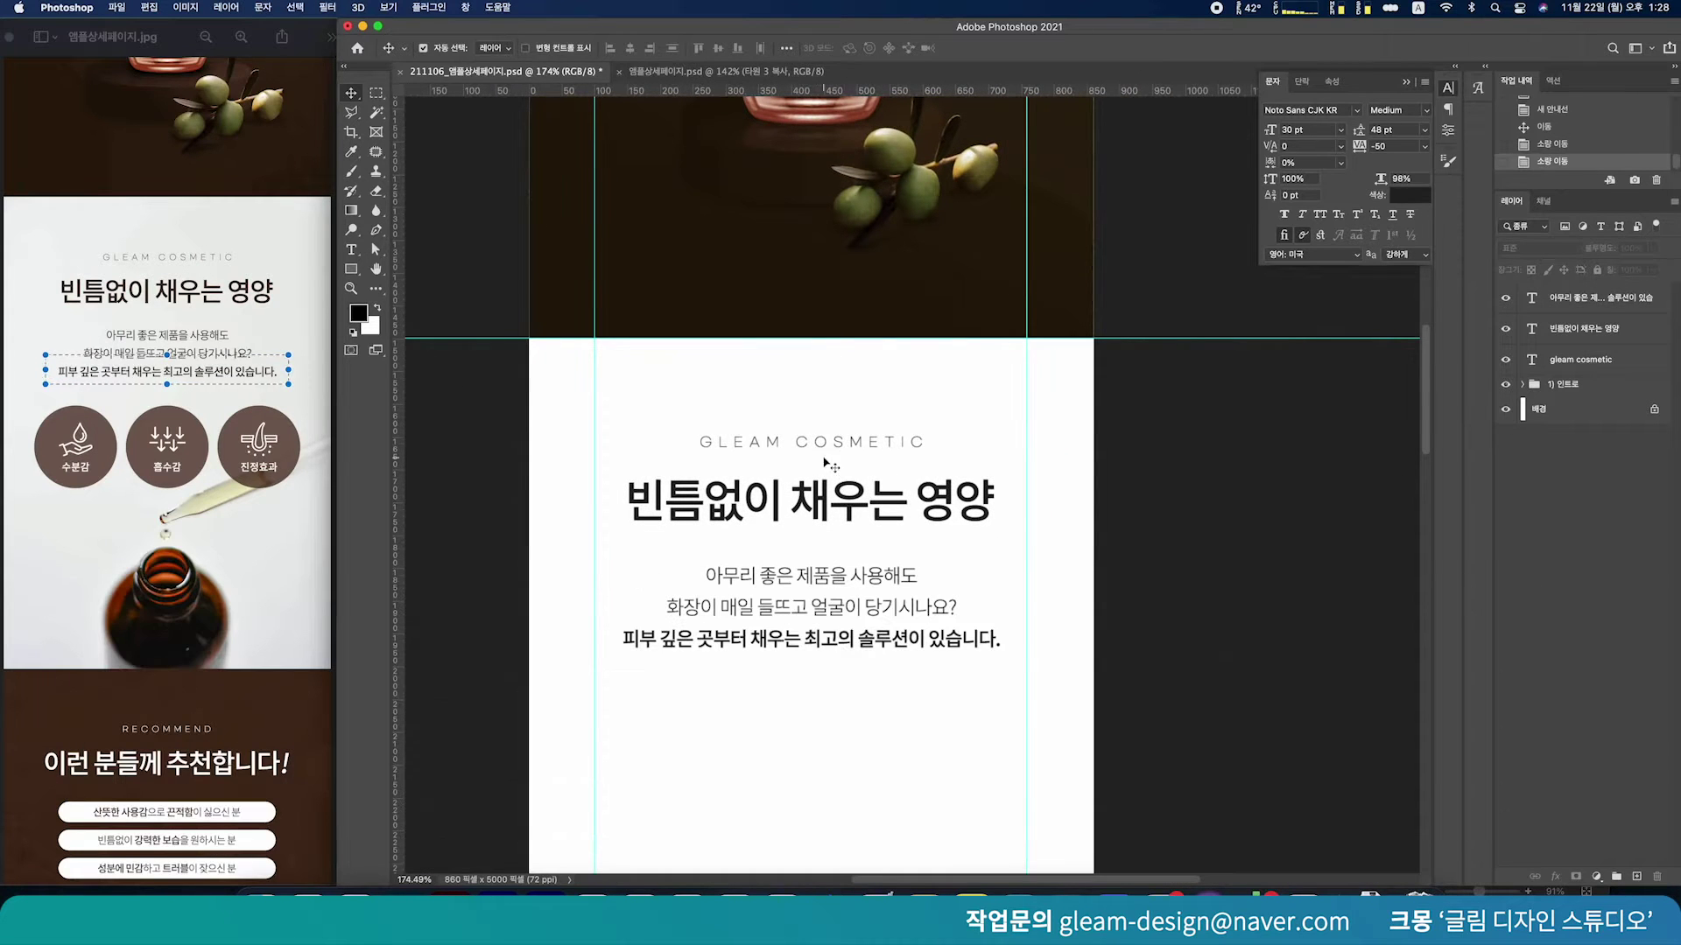
drag(816, 429, 901, 648)
click(1423, 200)
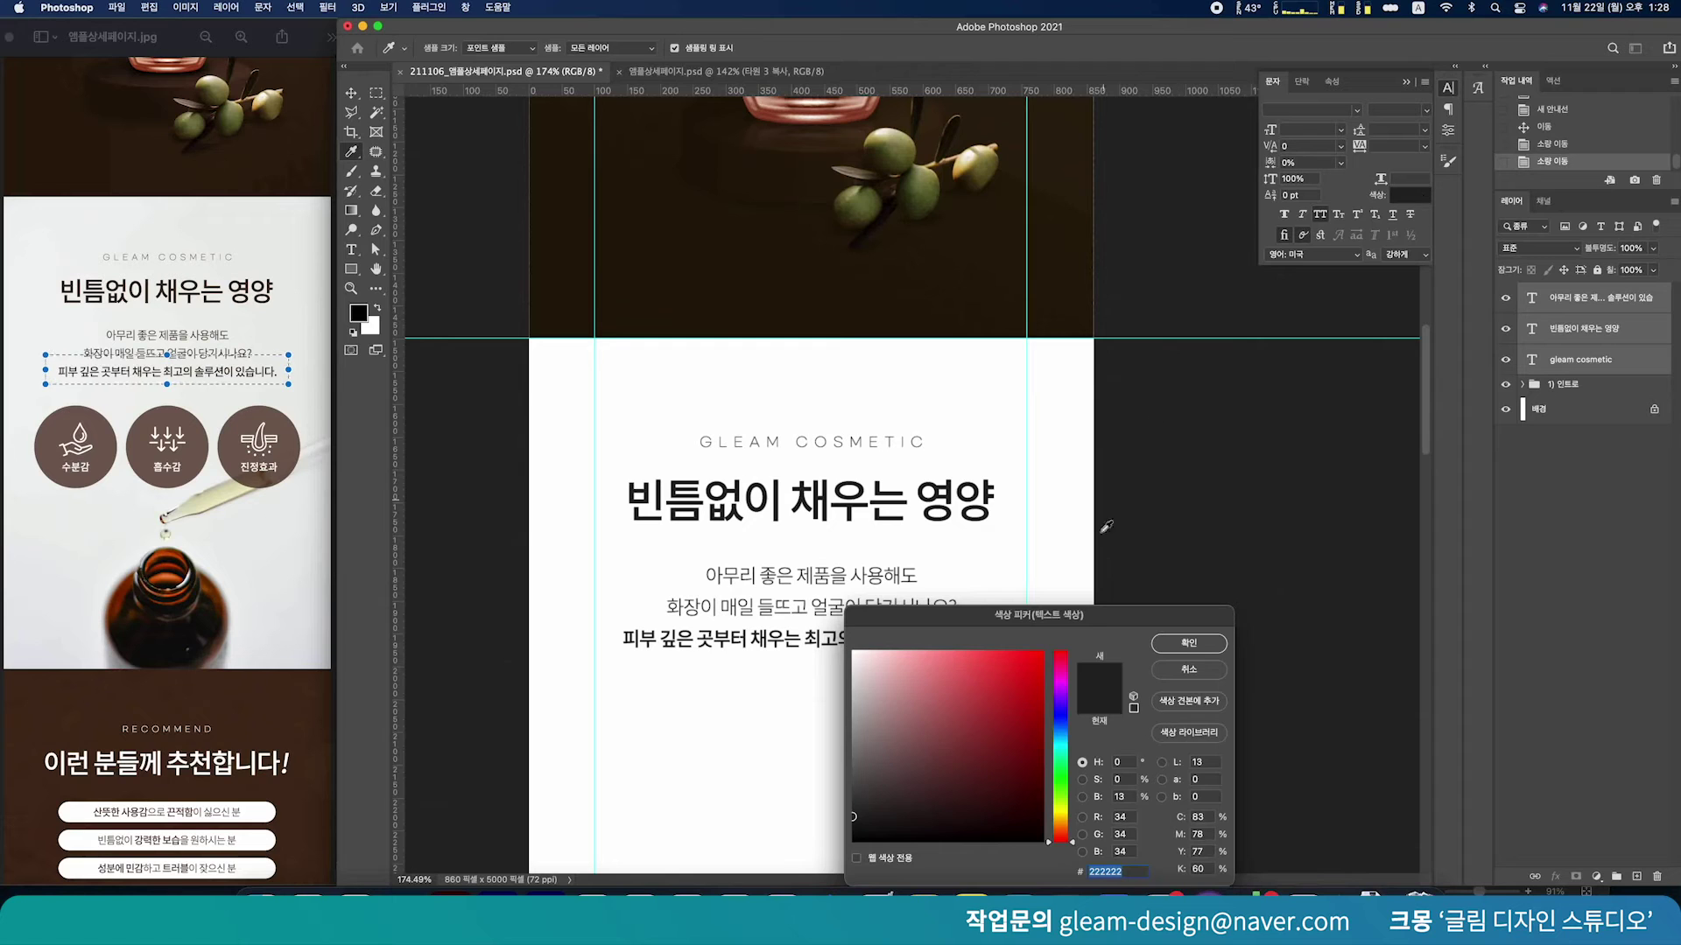
drag(1091, 618, 1437, 365)
scroll(722, 547, up, 10)
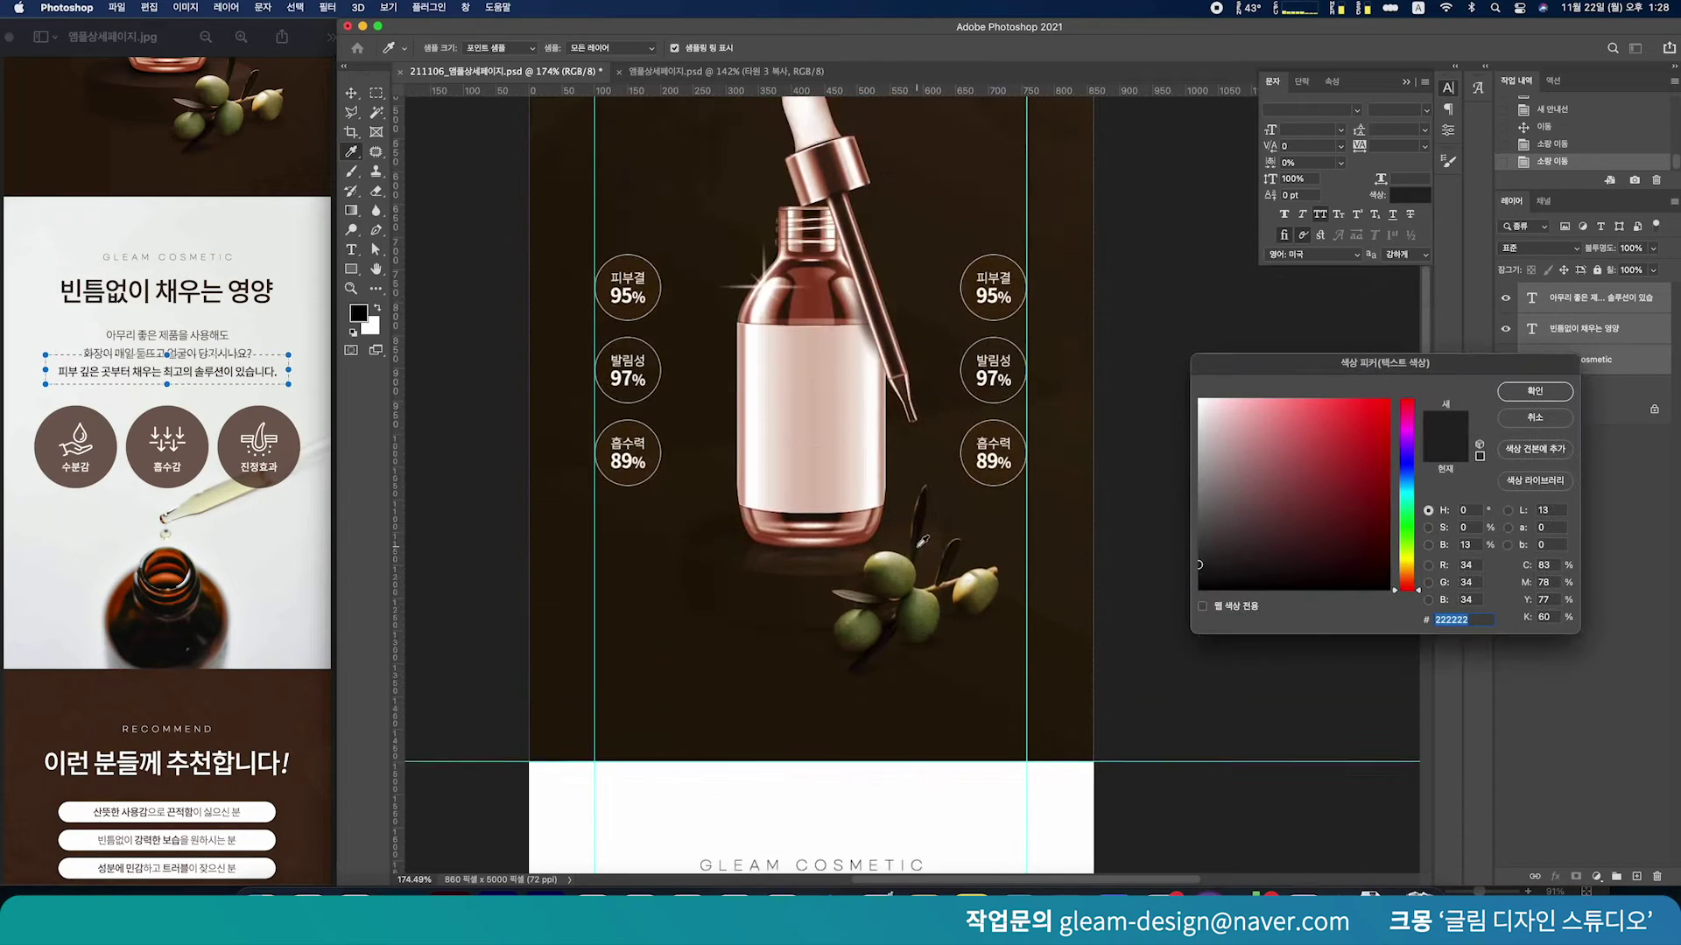
click(889, 261)
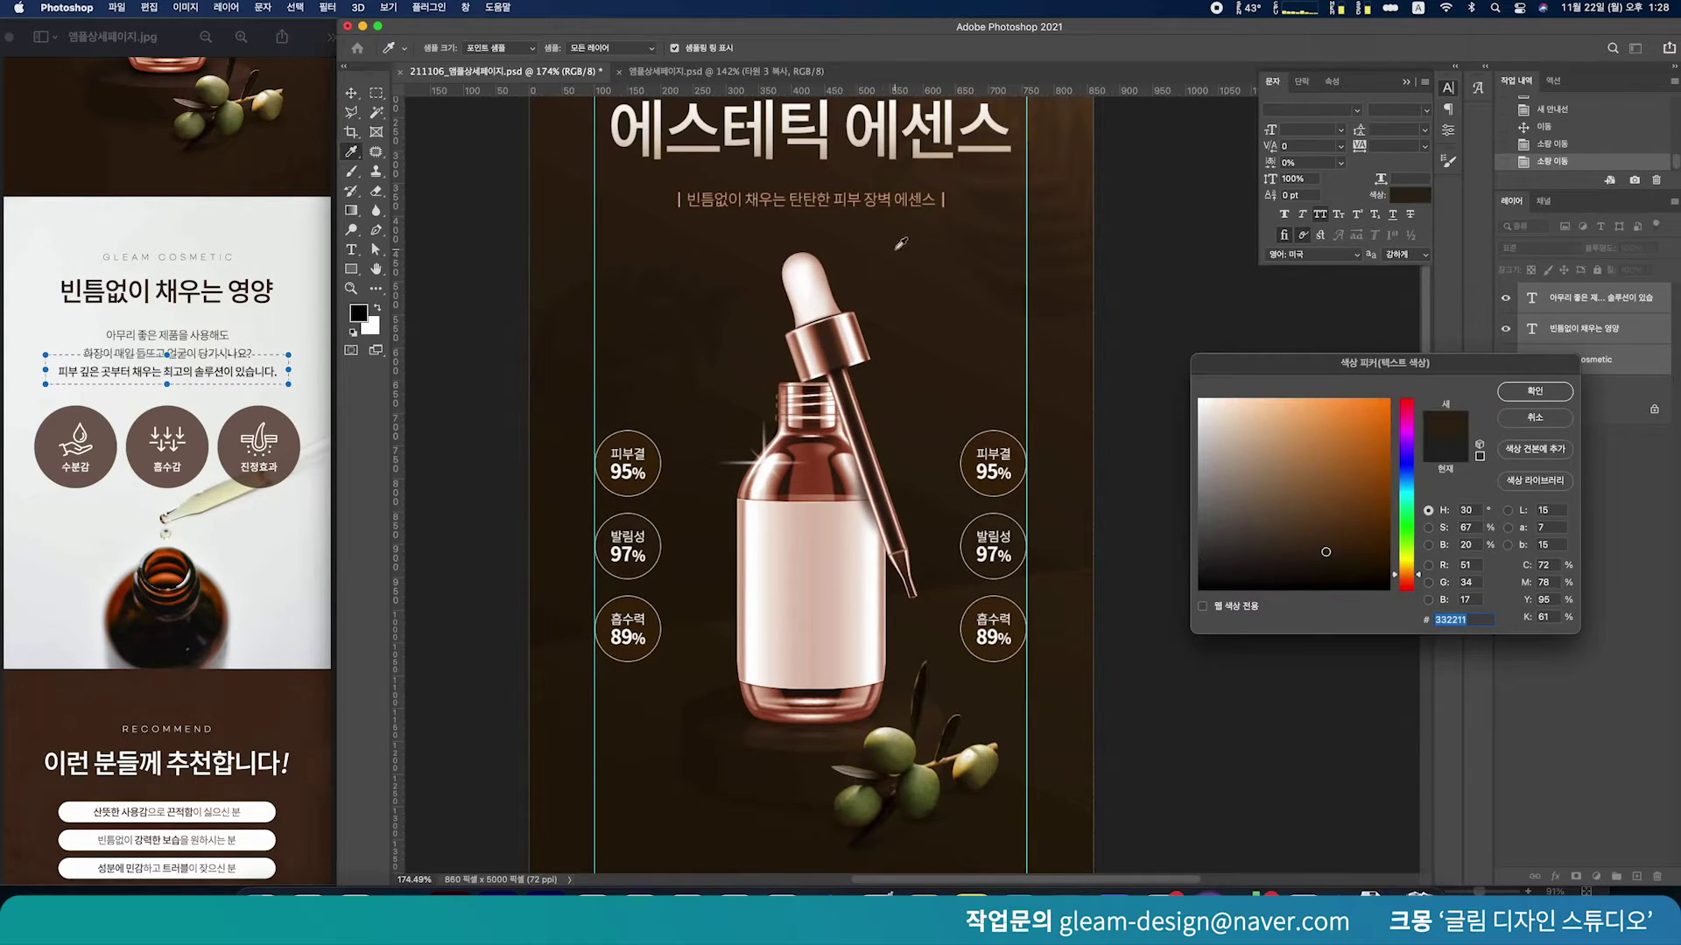
scroll(906, 243, down, 2)
scroll(871, 751, down, 5)
scroll(873, 751, down, 3)
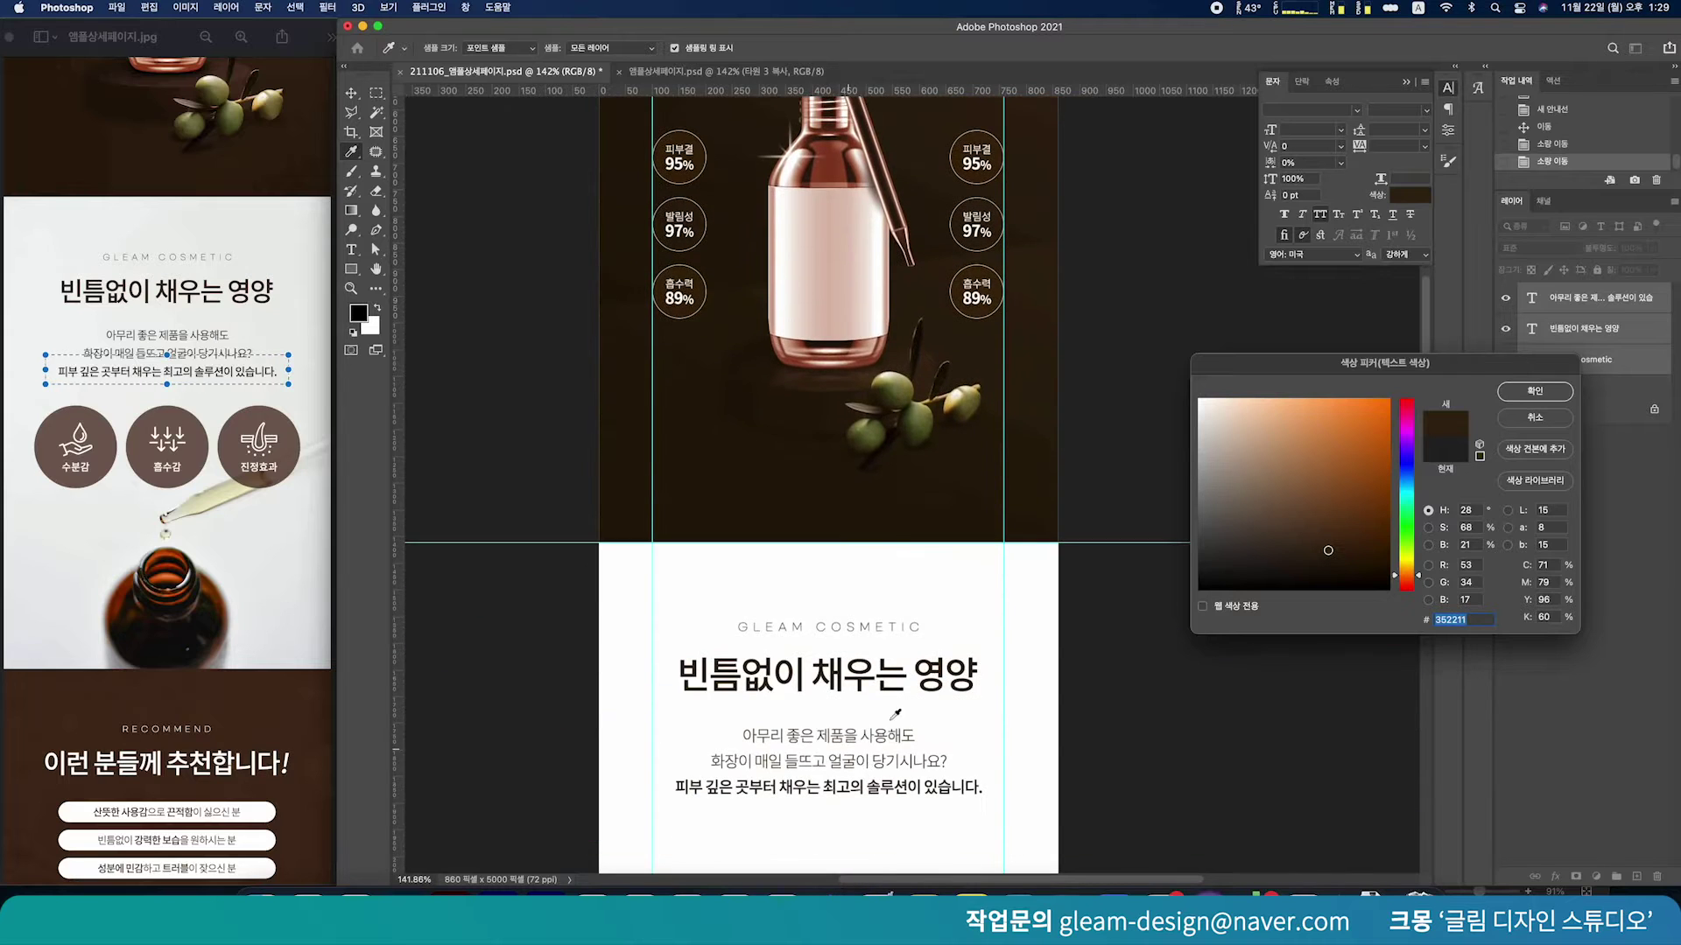
scroll(892, 717, up, 3)
scroll(904, 701, up, 6)
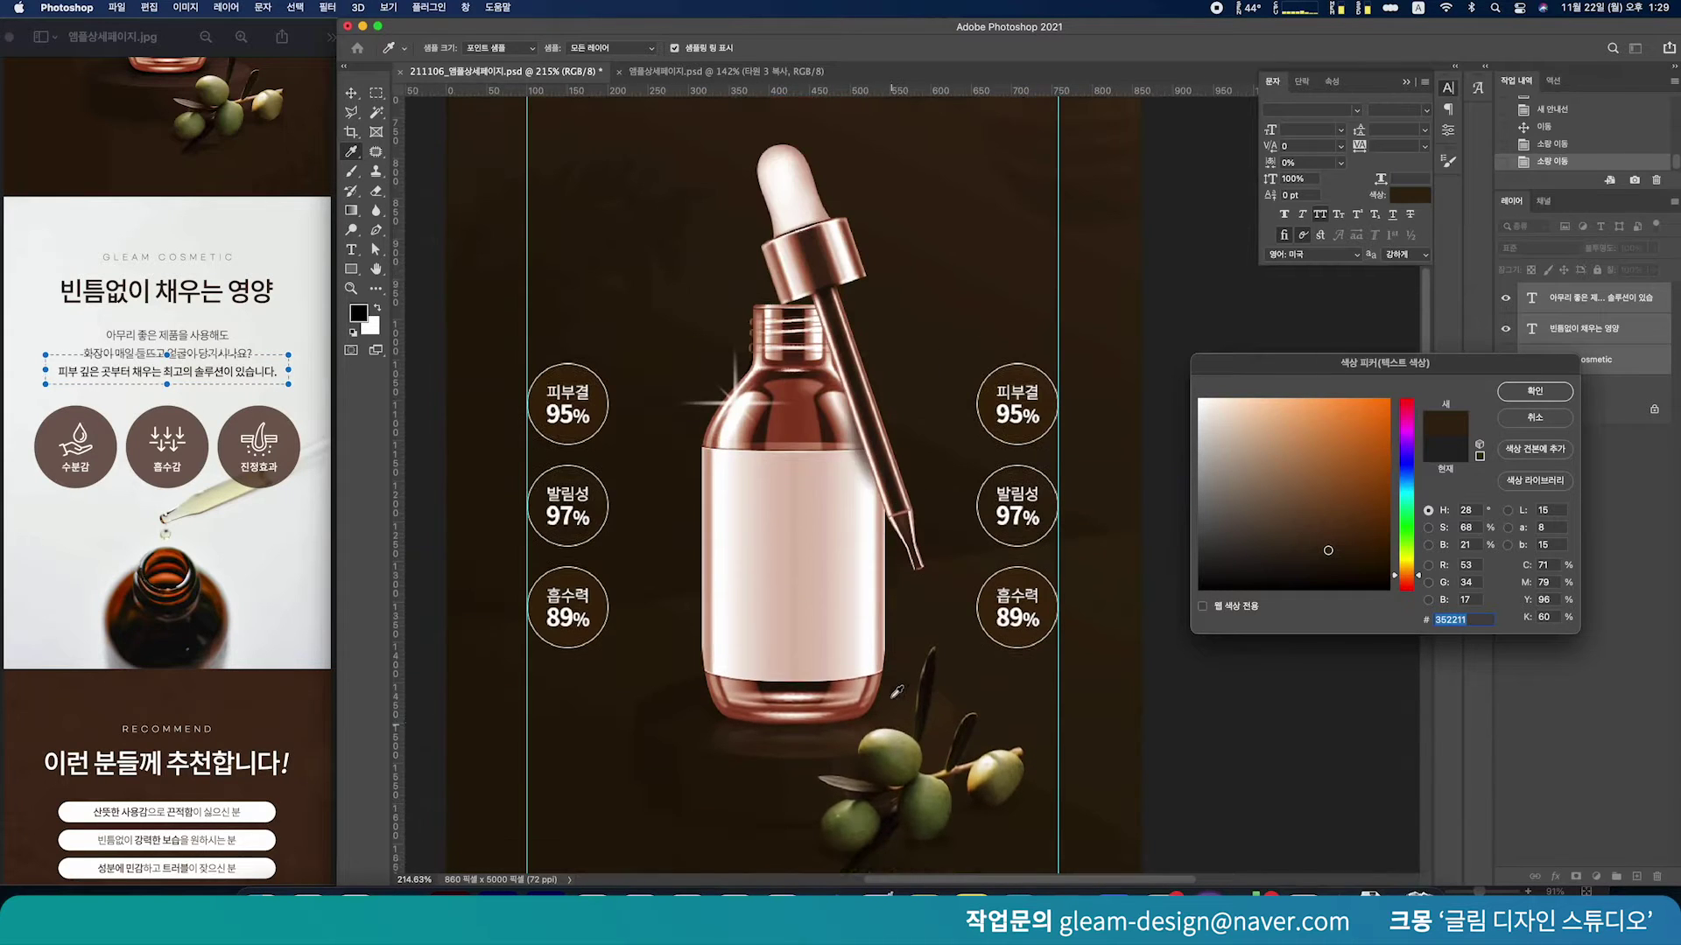
click(905, 776)
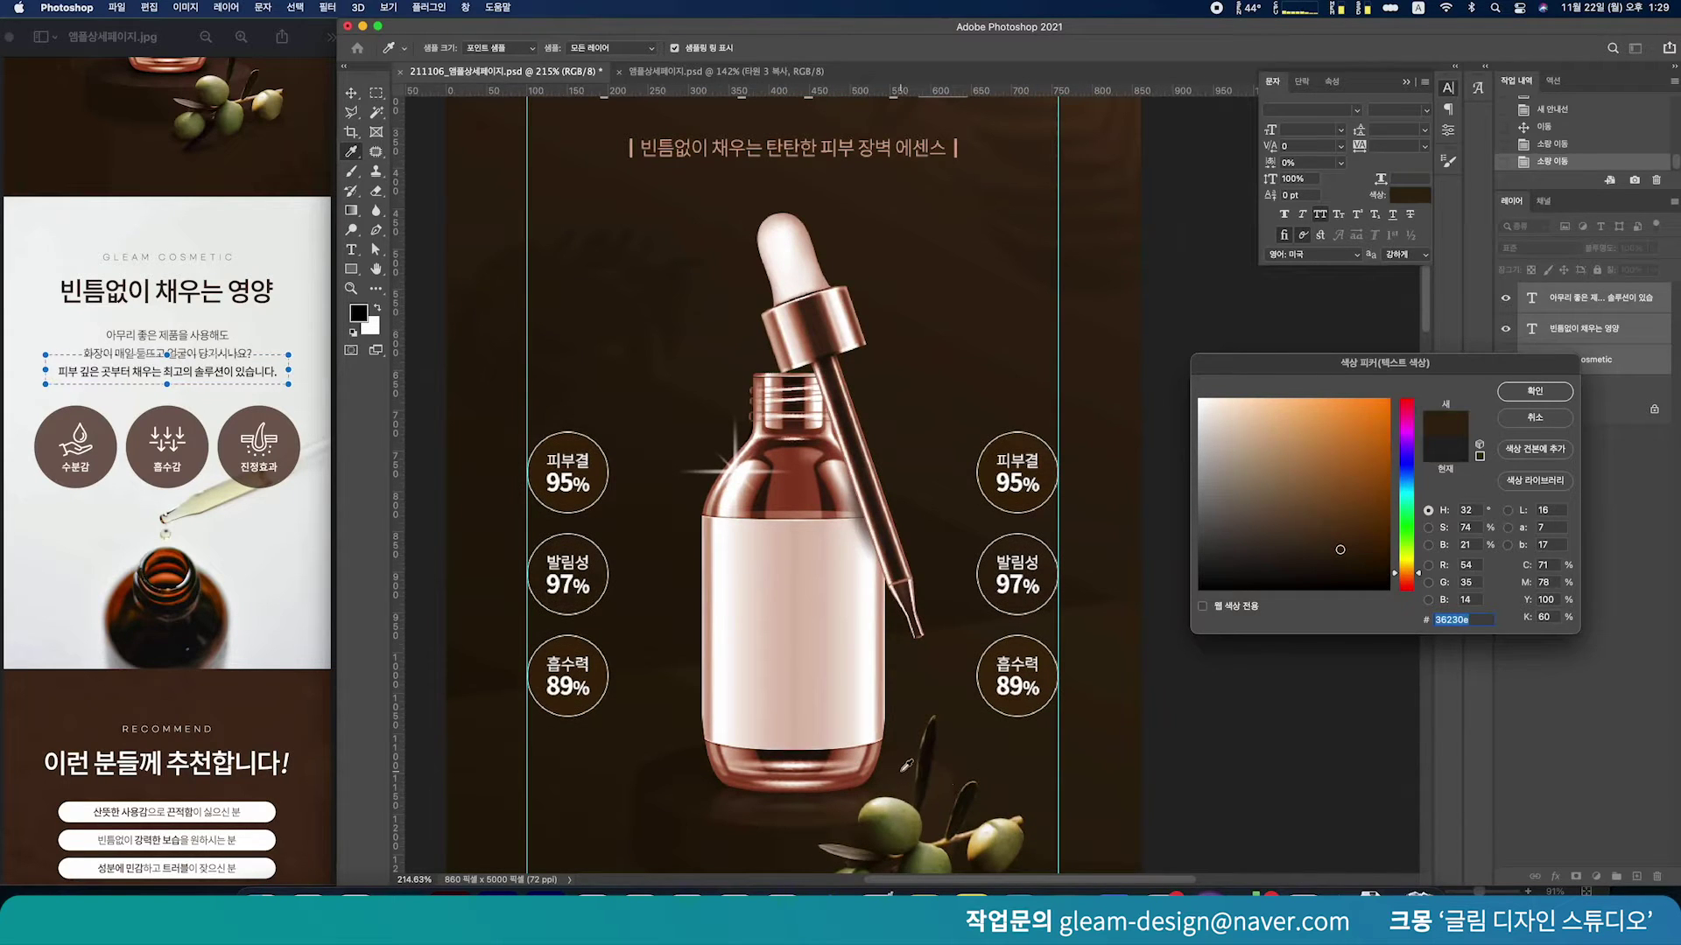
click(904, 771)
scroll(1004, 704, down, 8)
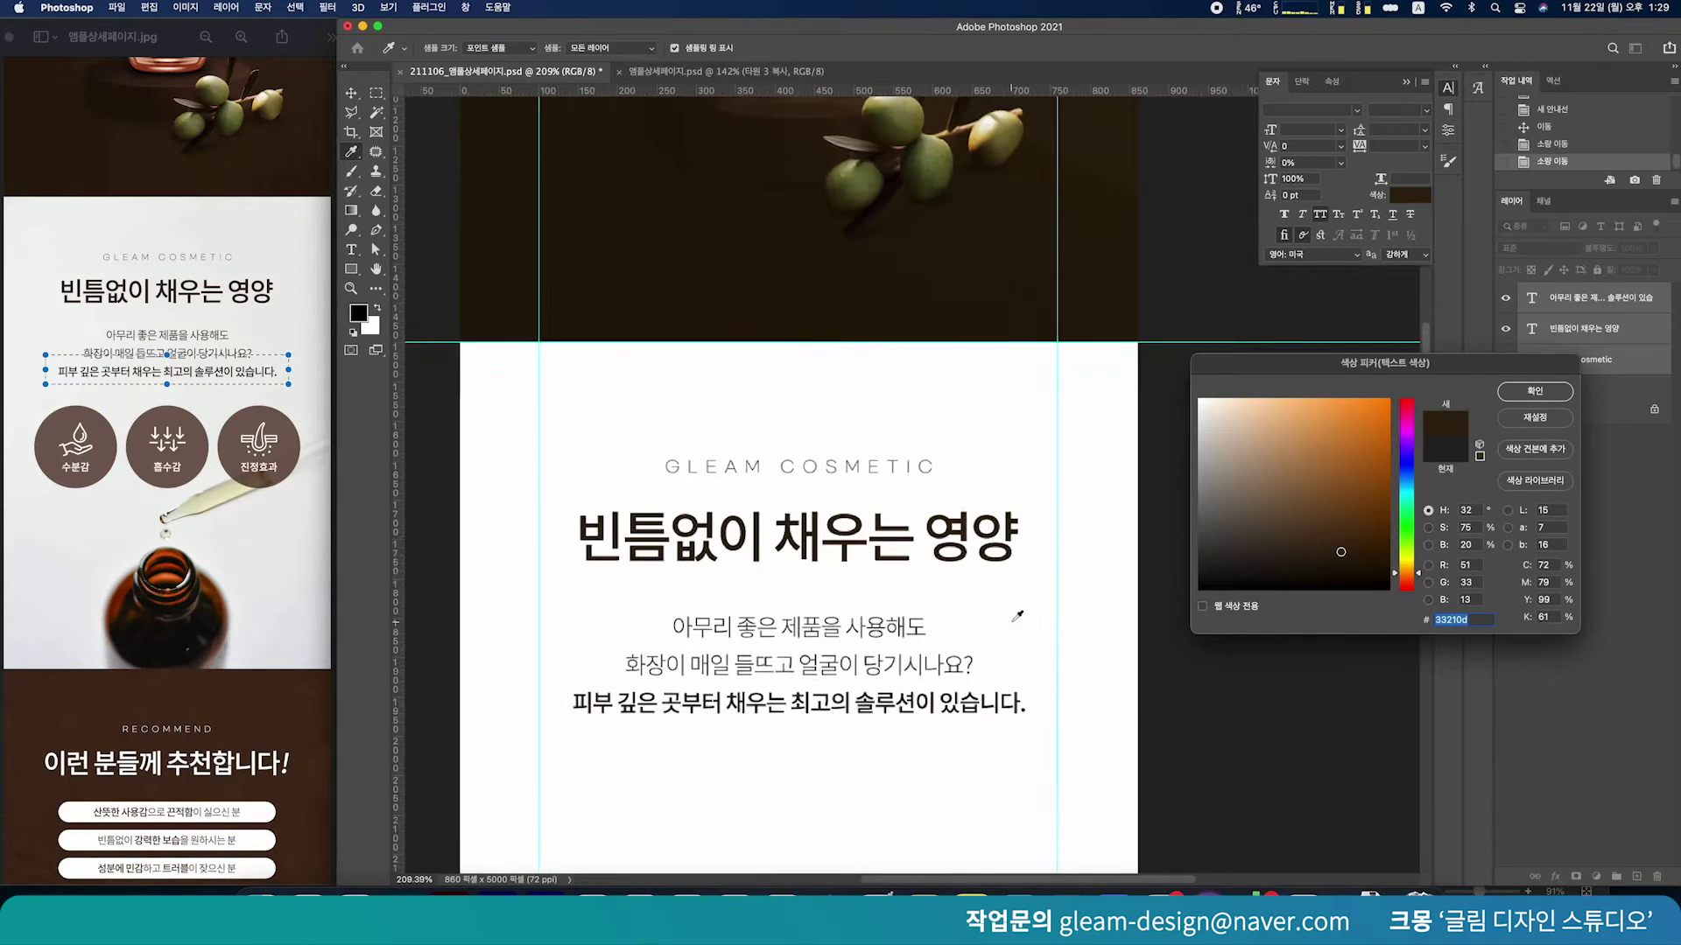
scroll(922, 555, up, 3)
click(1046, 137)
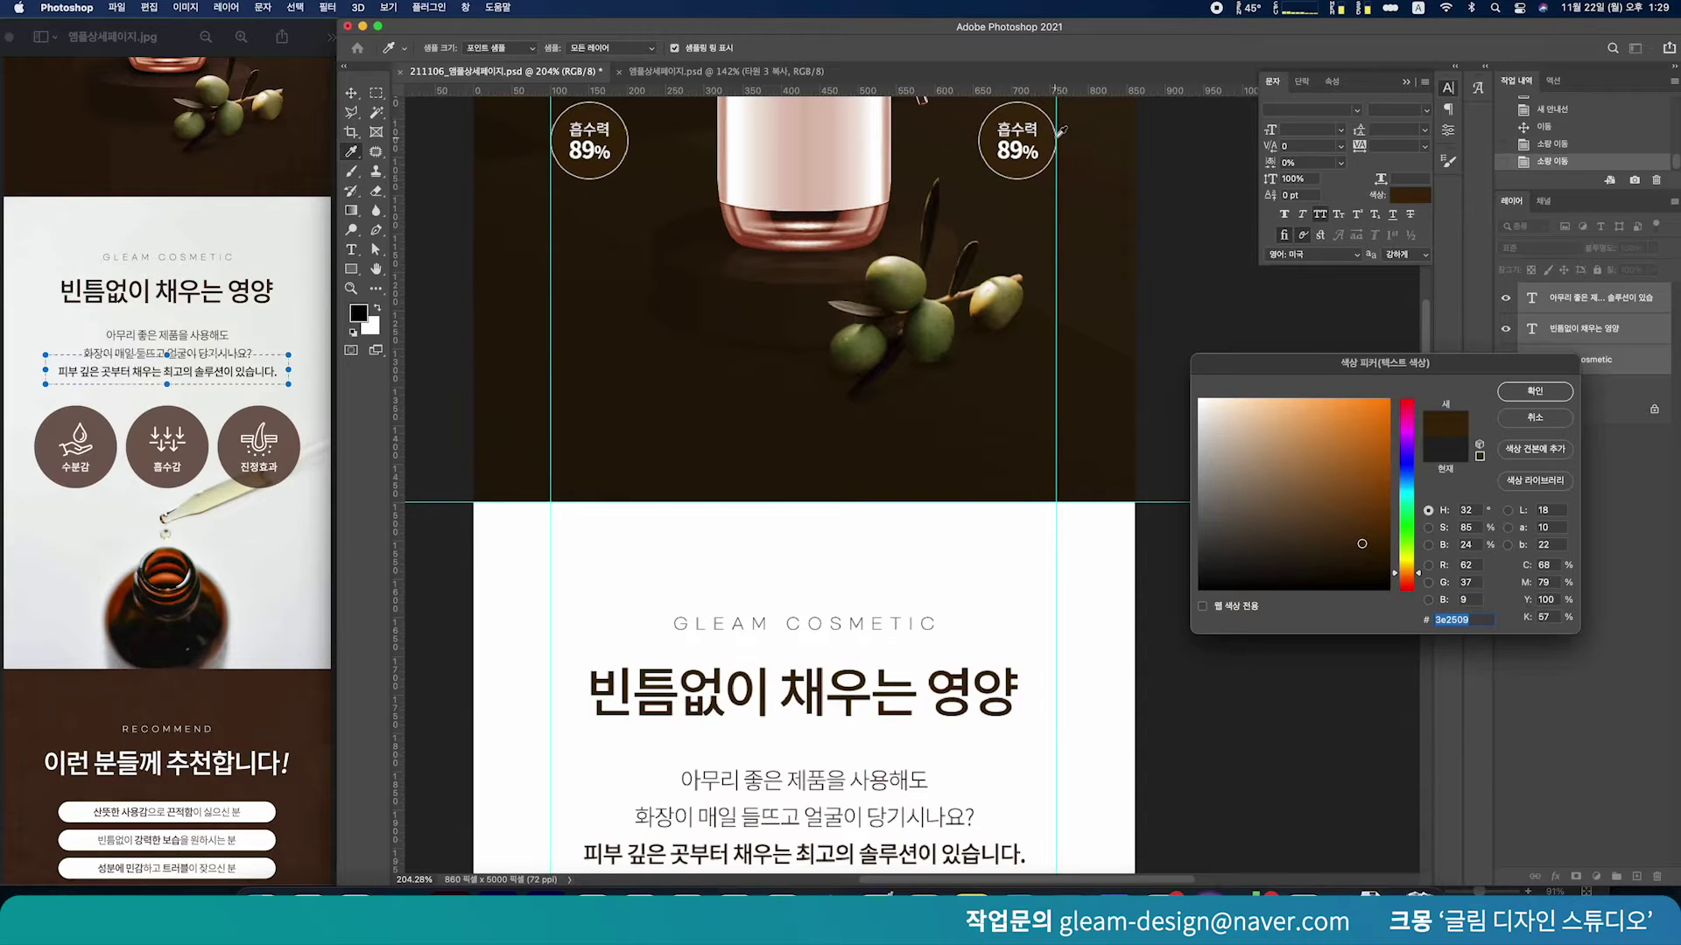
click(1542, 394)
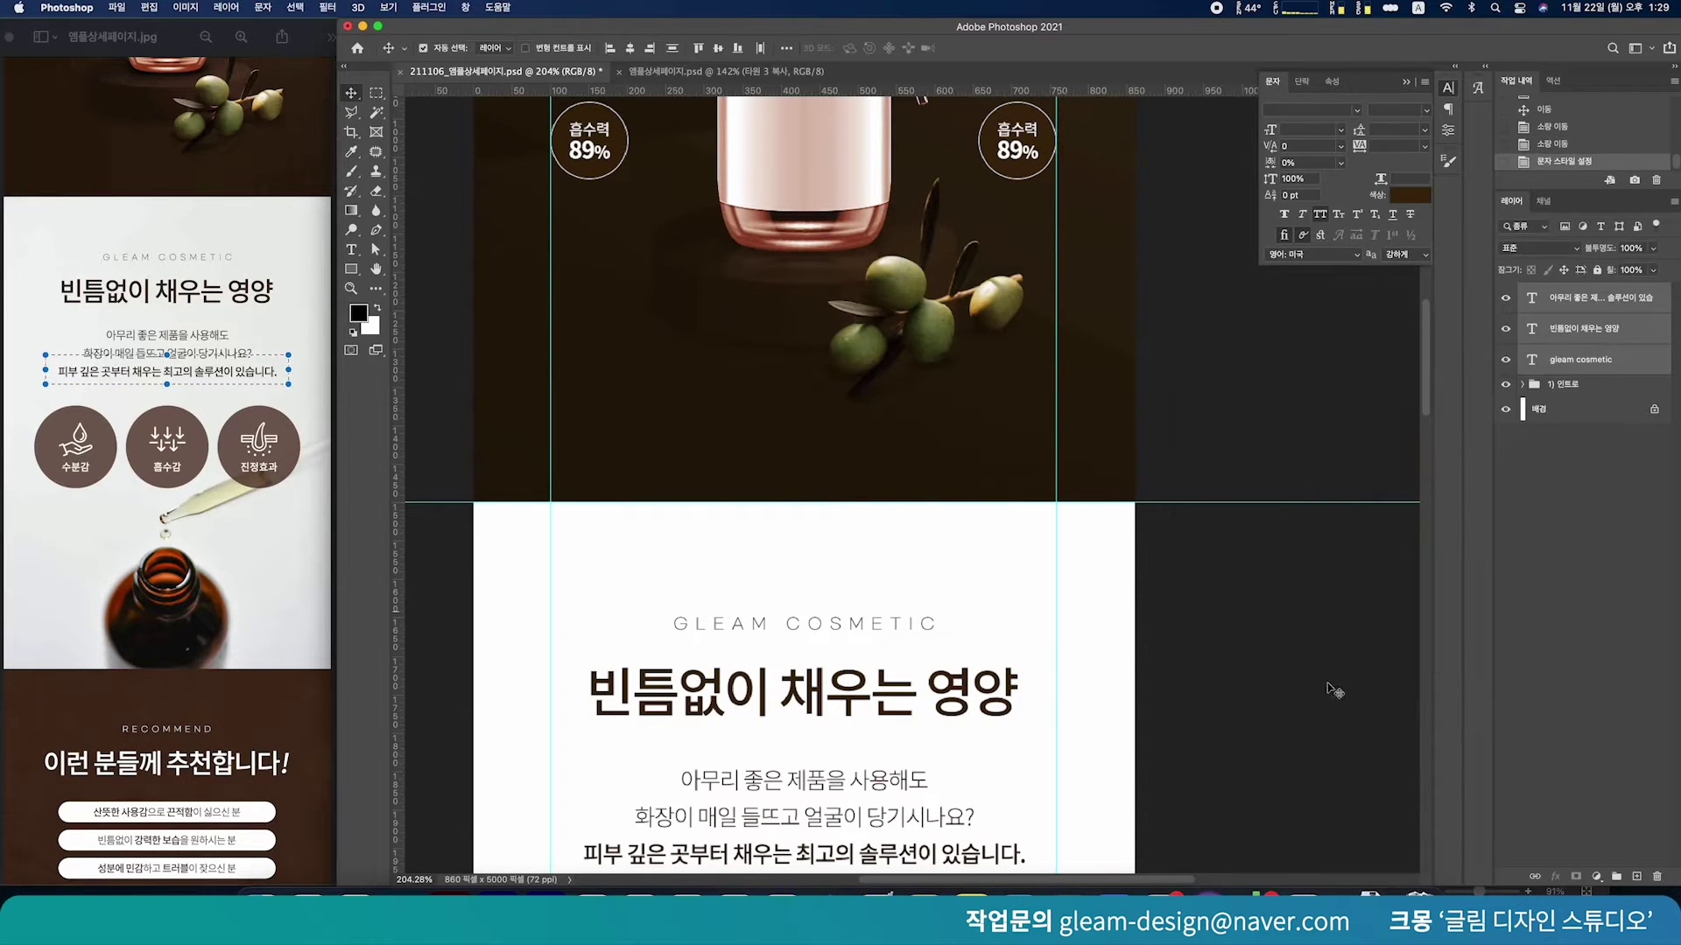
Switch to Preview and frame the row of three circular badges in the reference image for comparison
scroll(1176, 664, down, 8)
drag(1263, 456, 1284, 410)
scroll(1032, 667, down, 2)
click(48, 388)
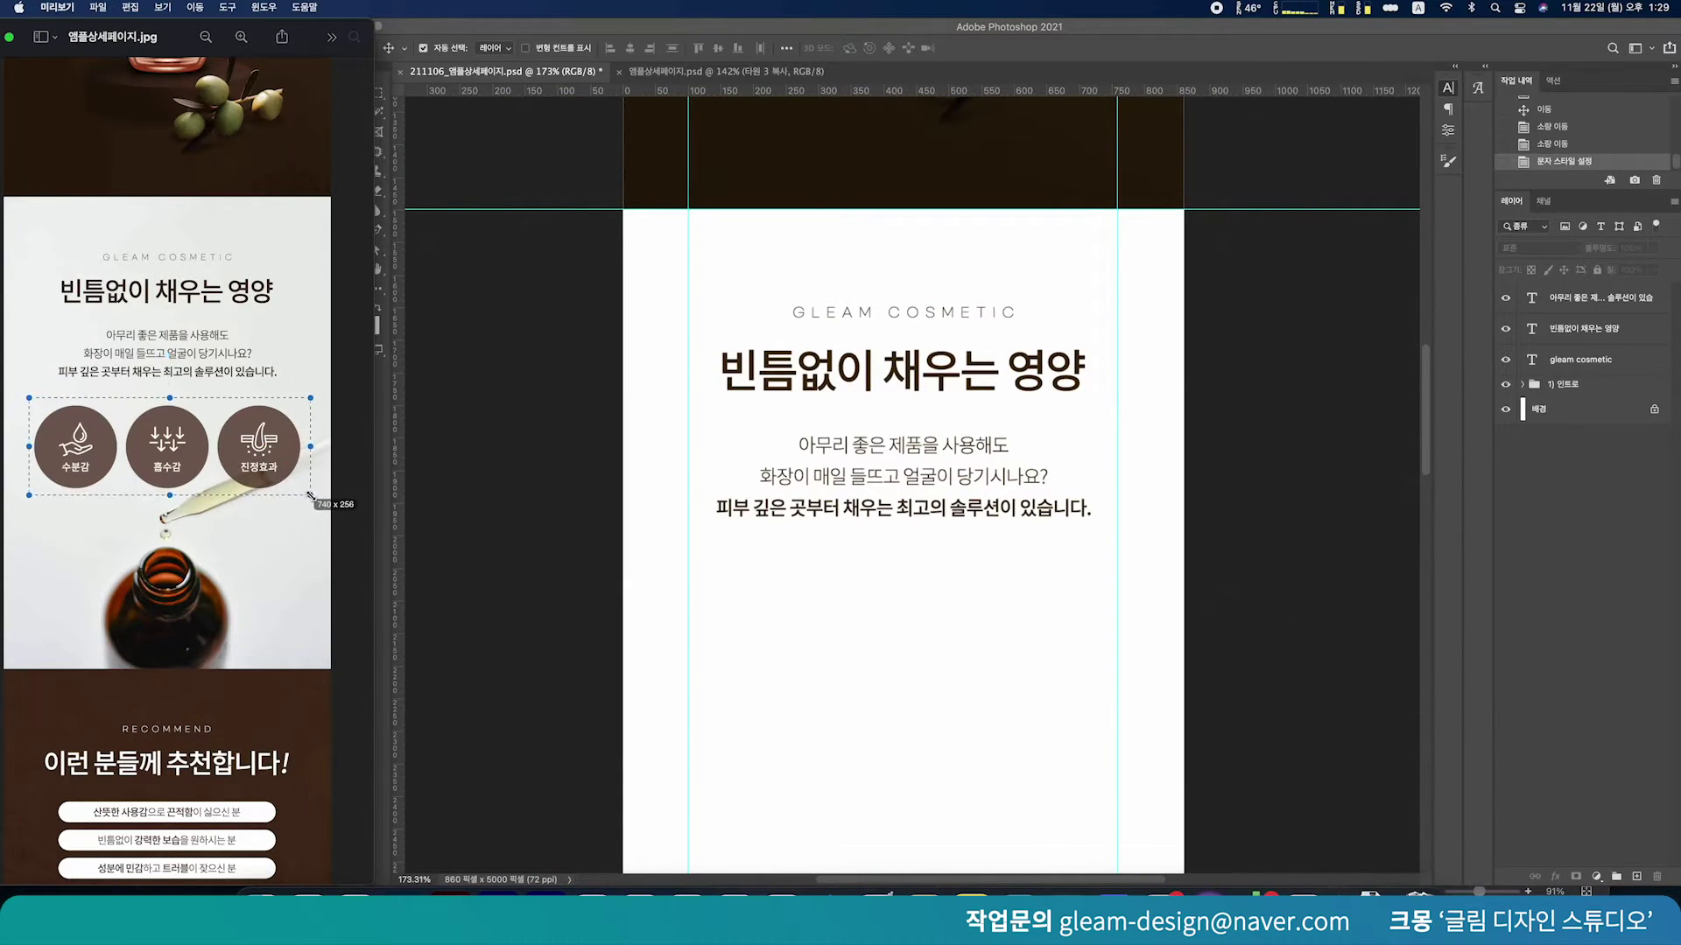
click(392, 512)
Draw a circle below the body text from the vertical guide at X 100 px with the Ellipse tool, and set its size to 220 px
click(353, 271)
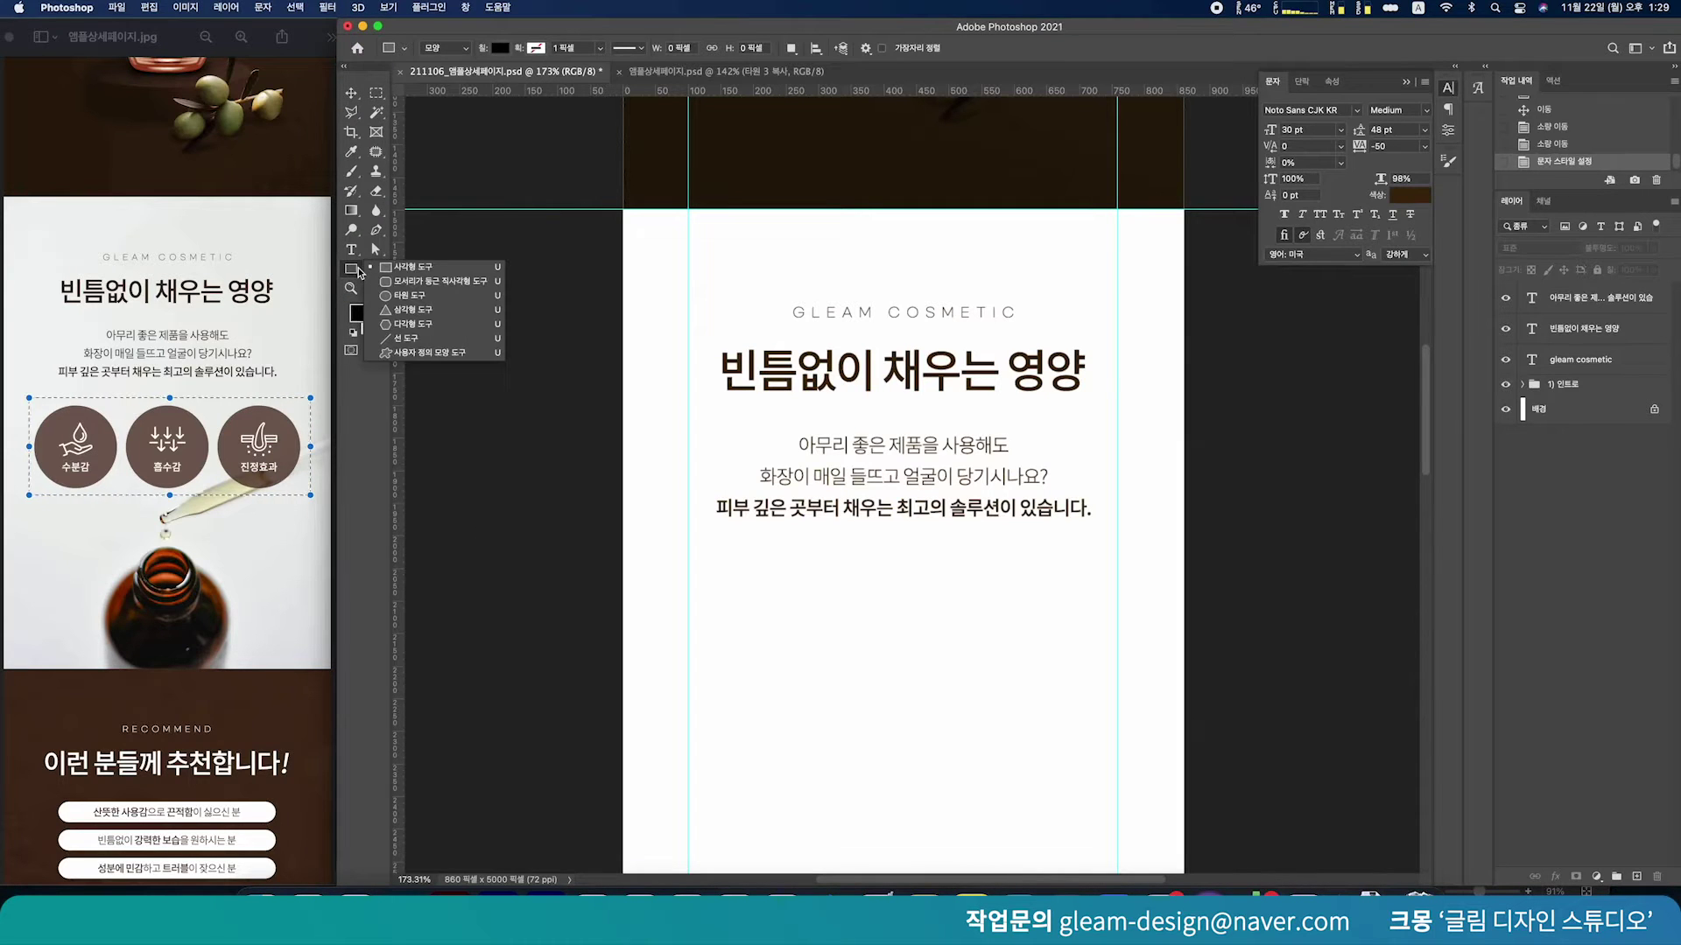
click(380, 296)
scroll(706, 584, down, 3)
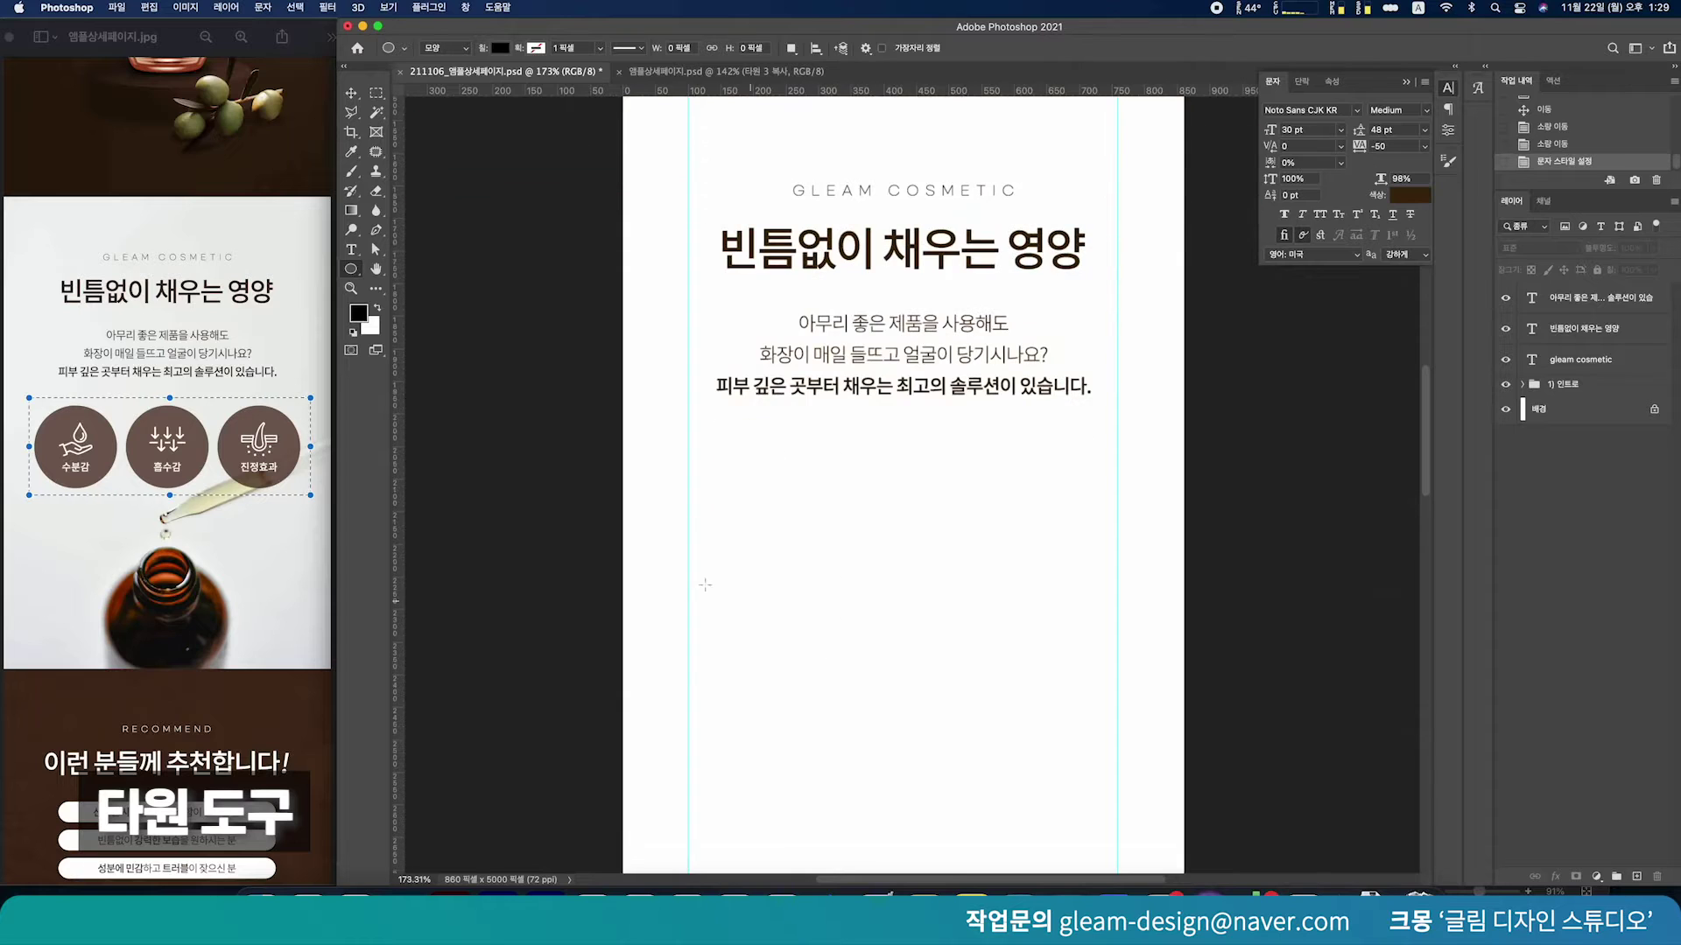
drag(689, 474, 824, 608)
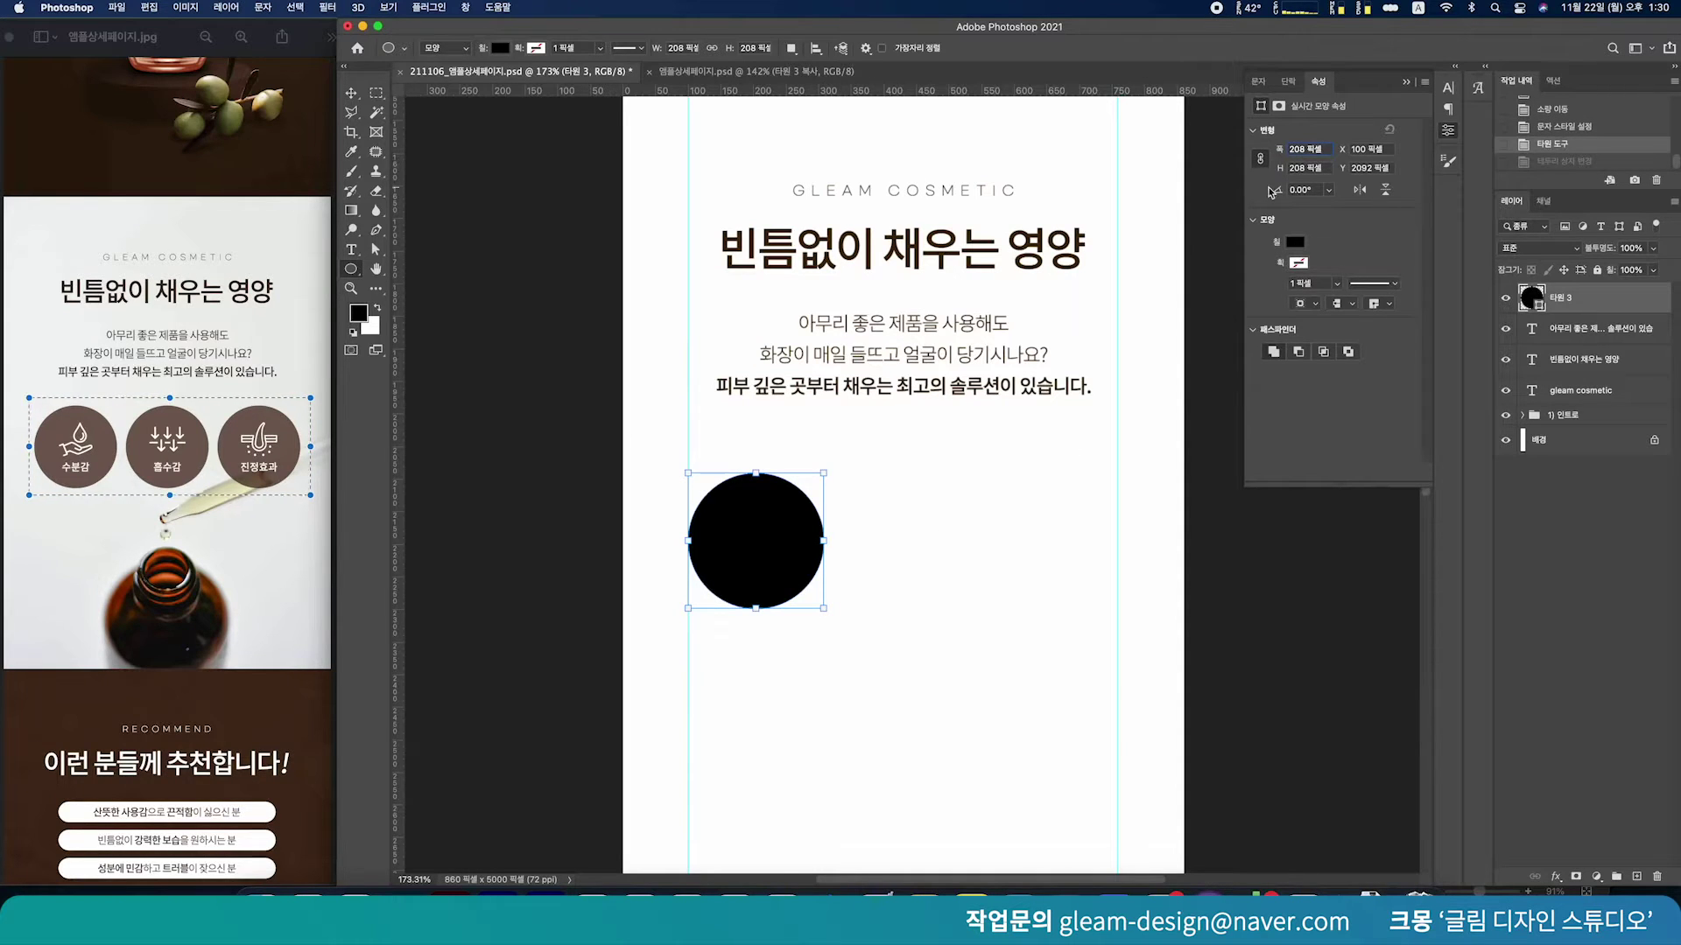
text(220)
key(Return)
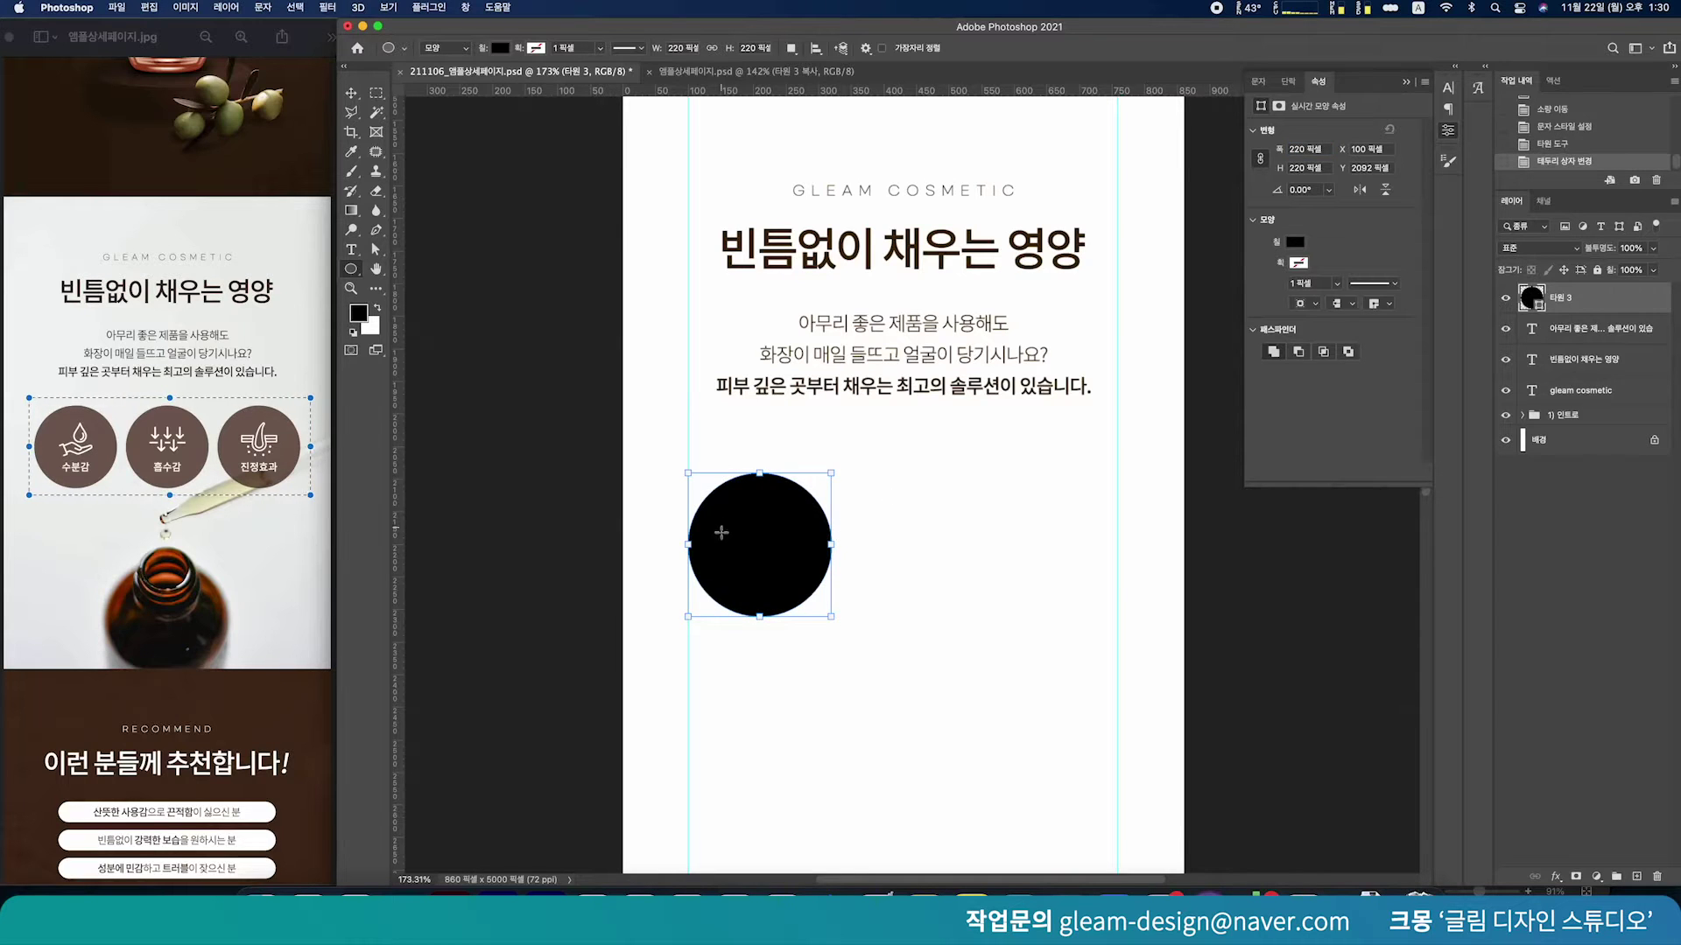
Move the circle straight up towards the body text, to a Y position of 2052 px
click(353, 94)
scroll(743, 512, up, 5)
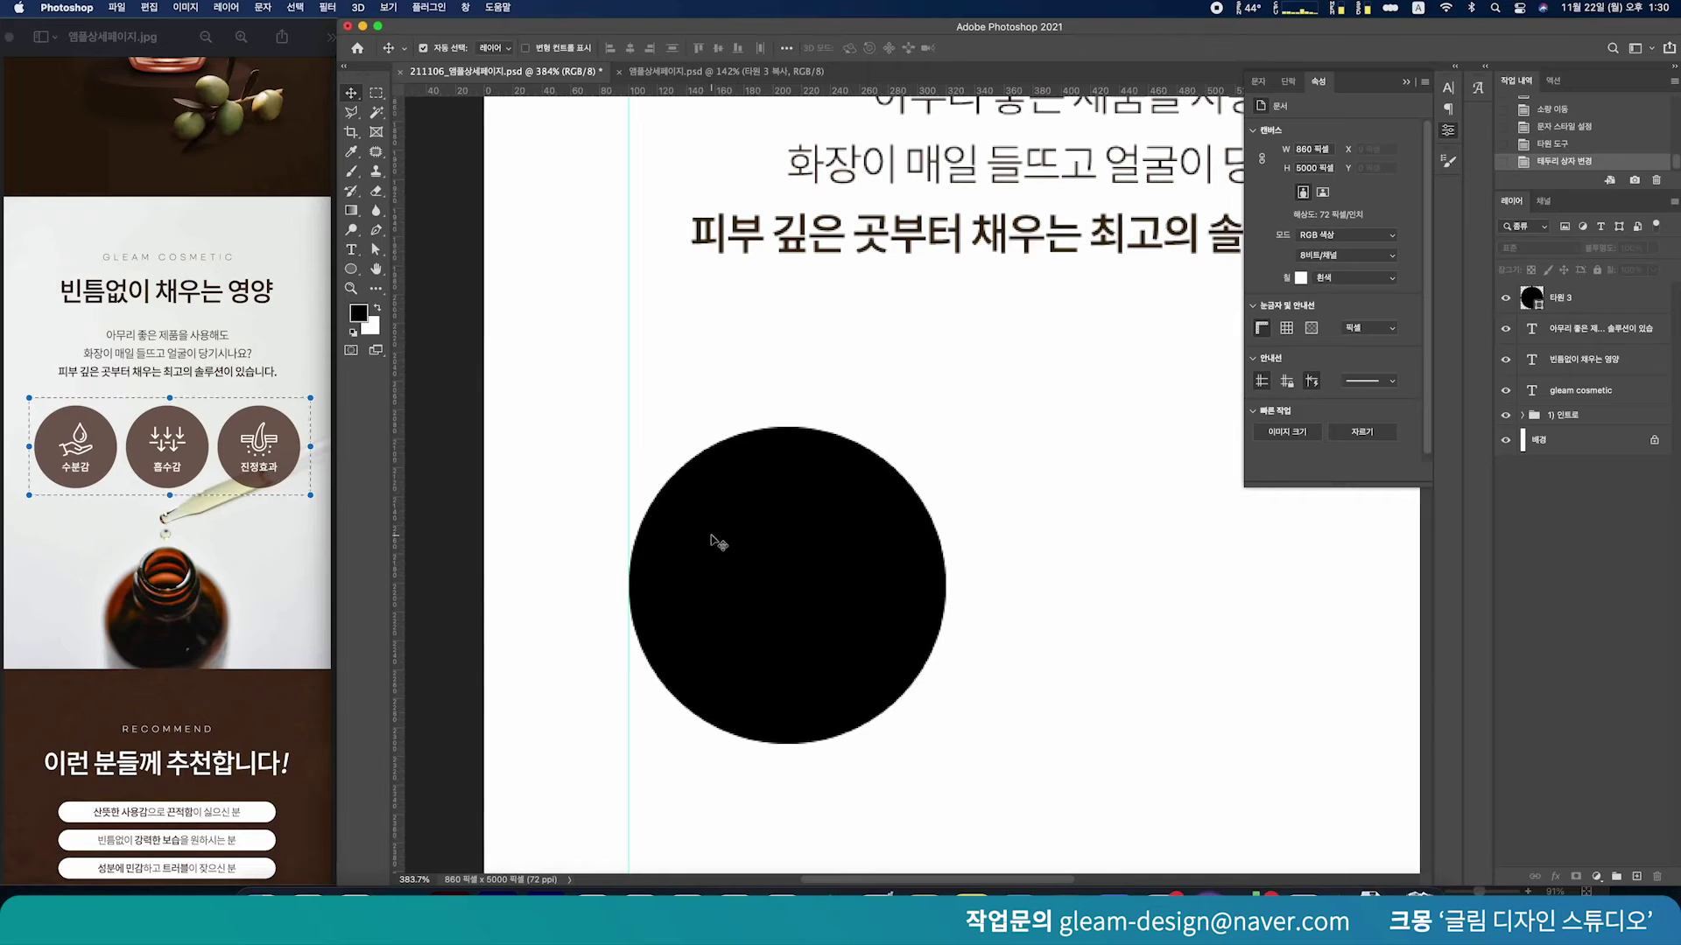
drag(713, 545, 711, 535)
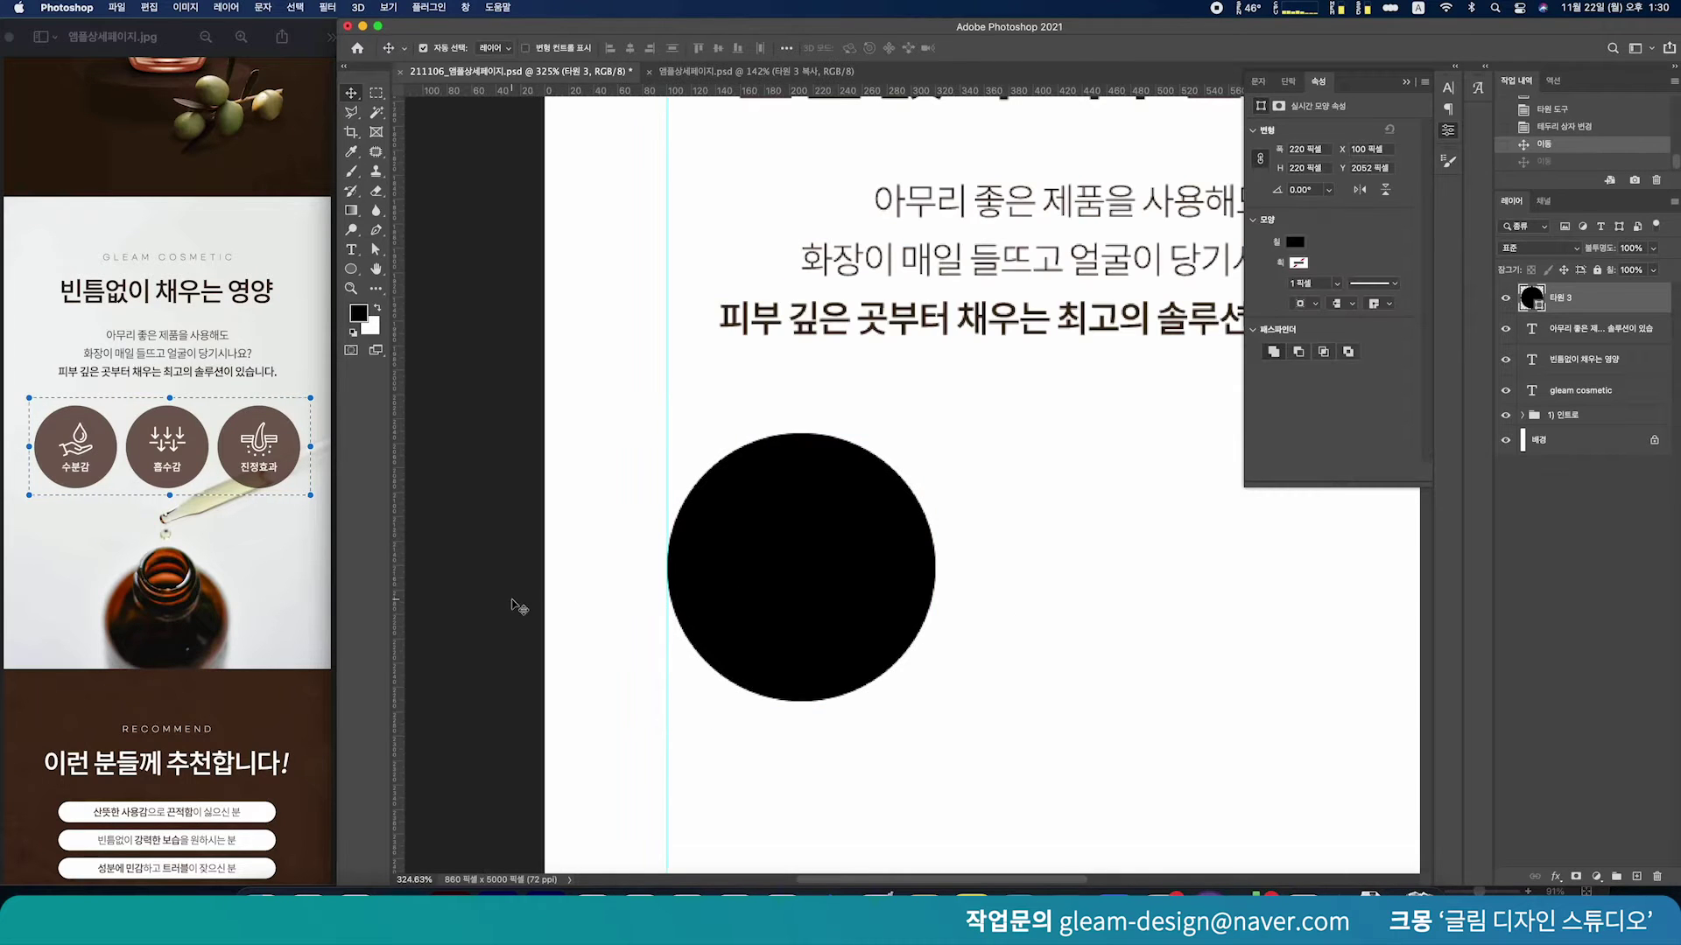
Shift the circle left so that it sits 80 px from the left edge of the canvas
click(563, 568)
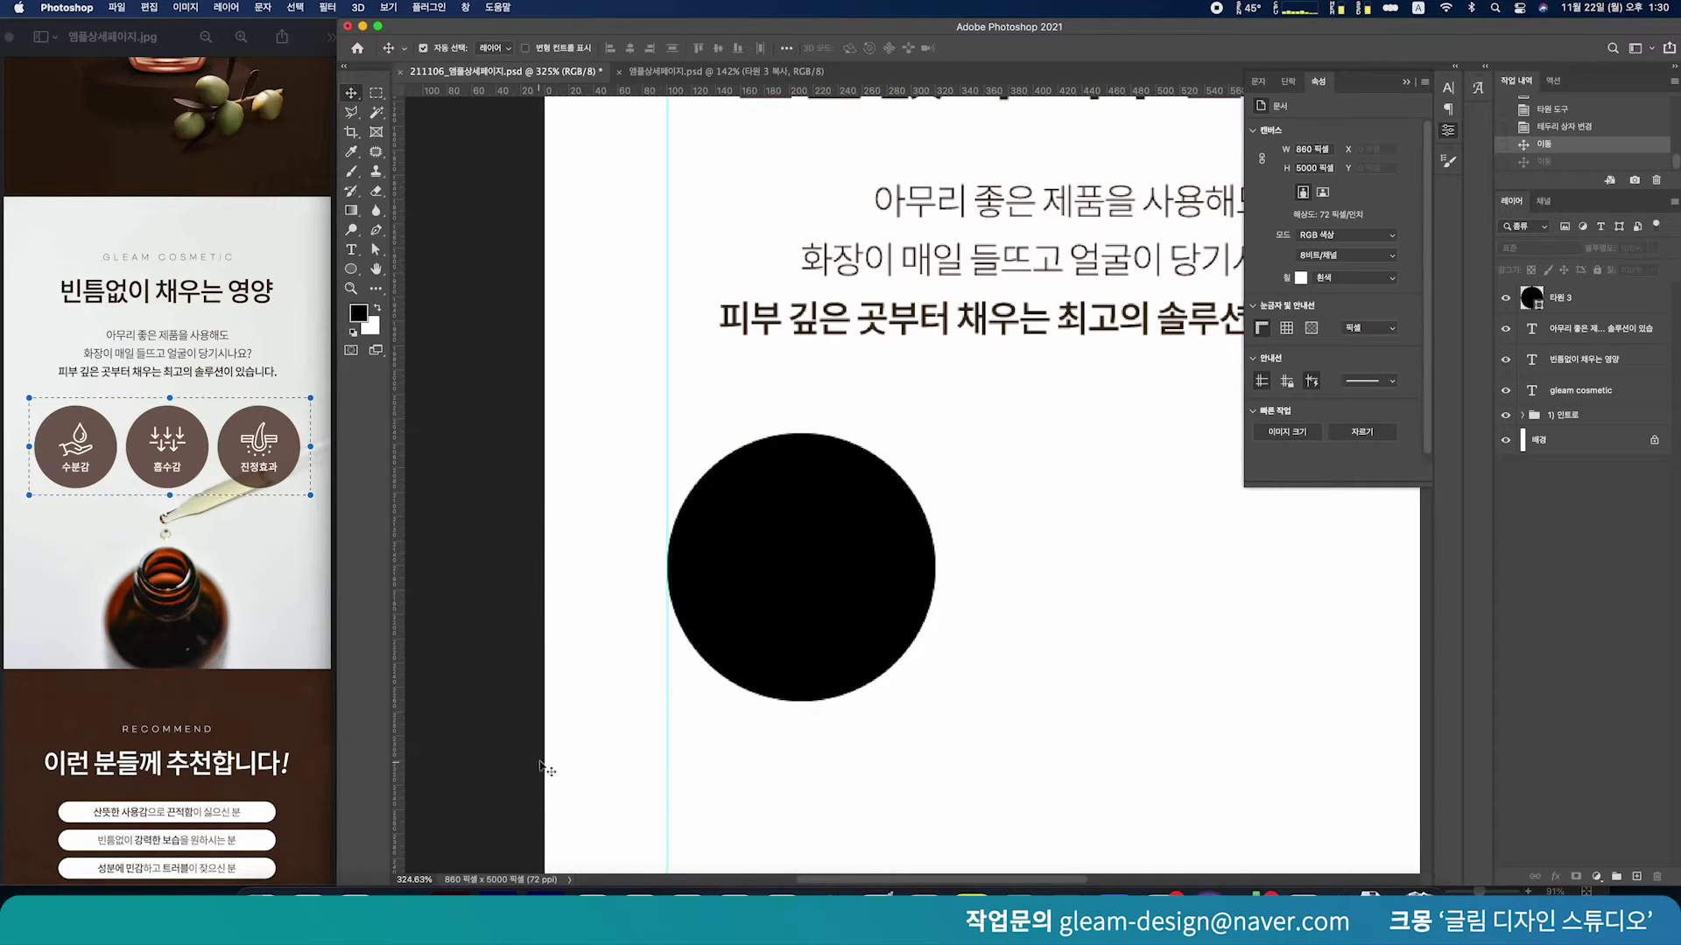
click(853, 621)
key(super)
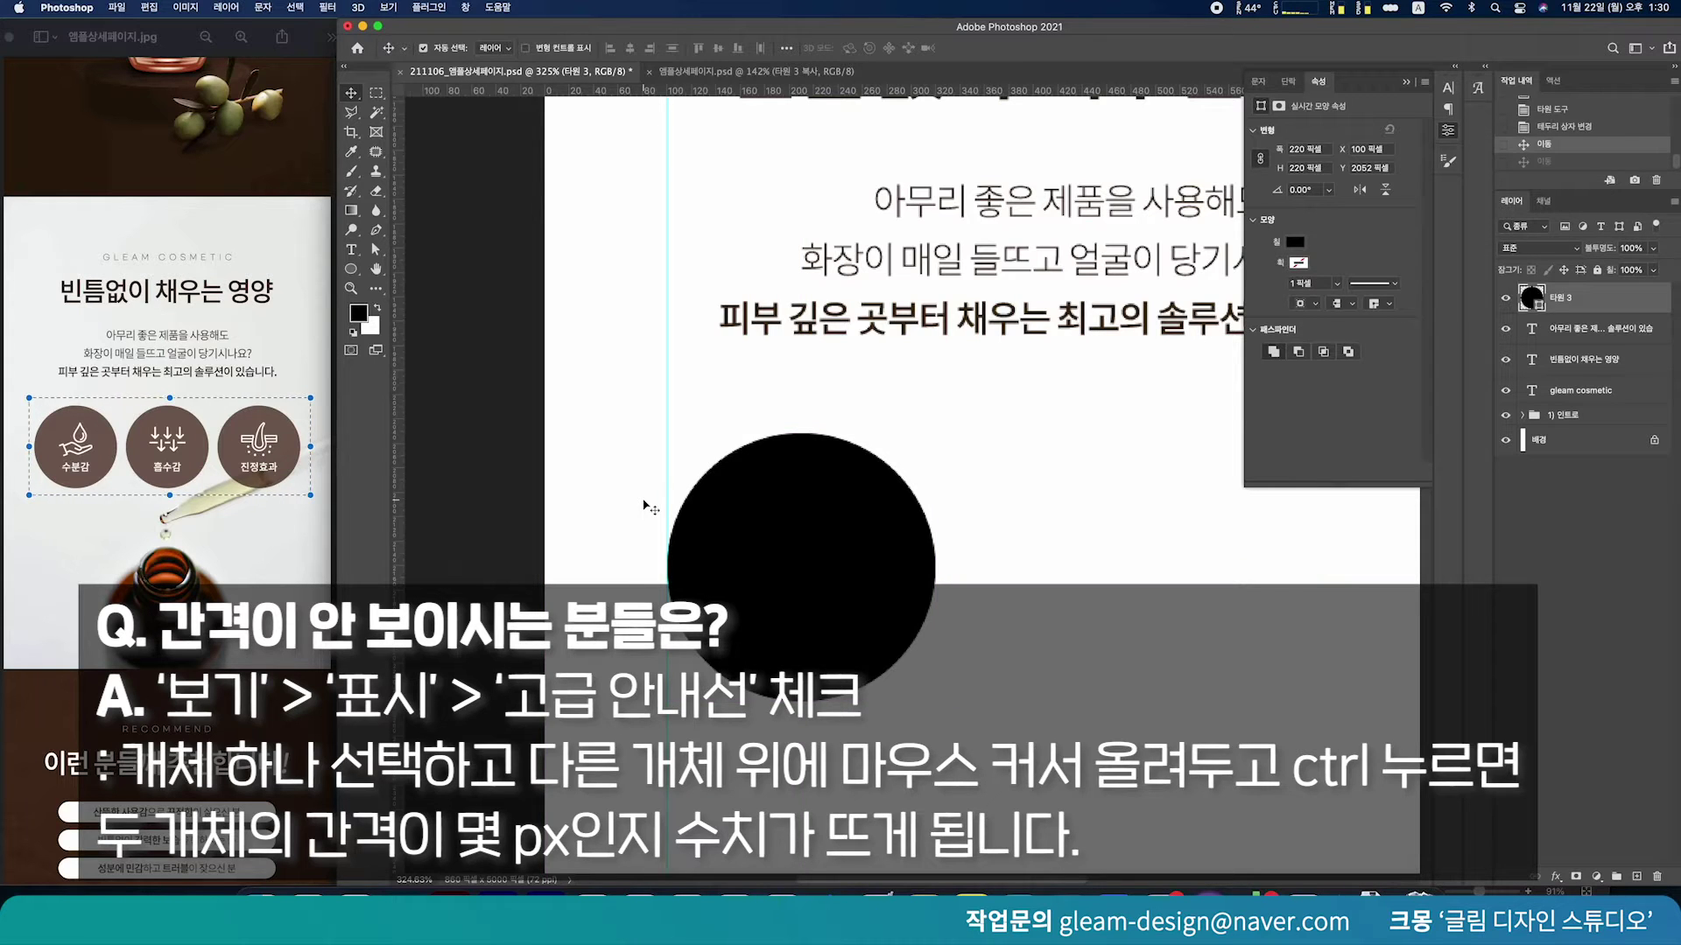
key(shift+Left)
key(shift+Left)
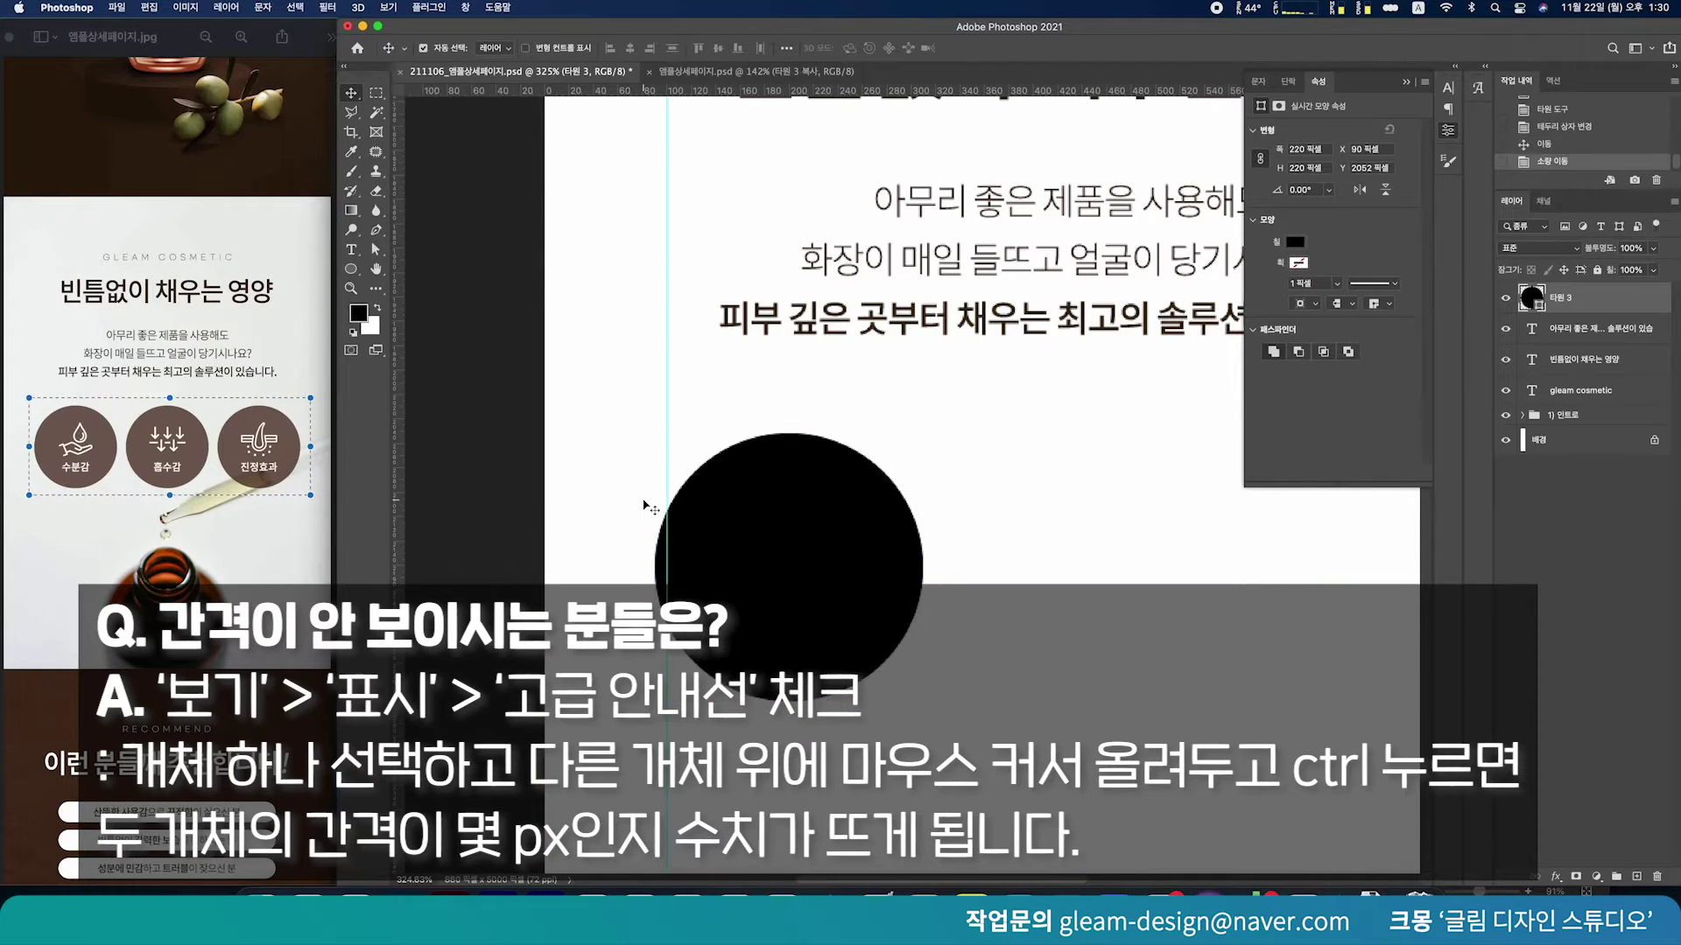
key(super)
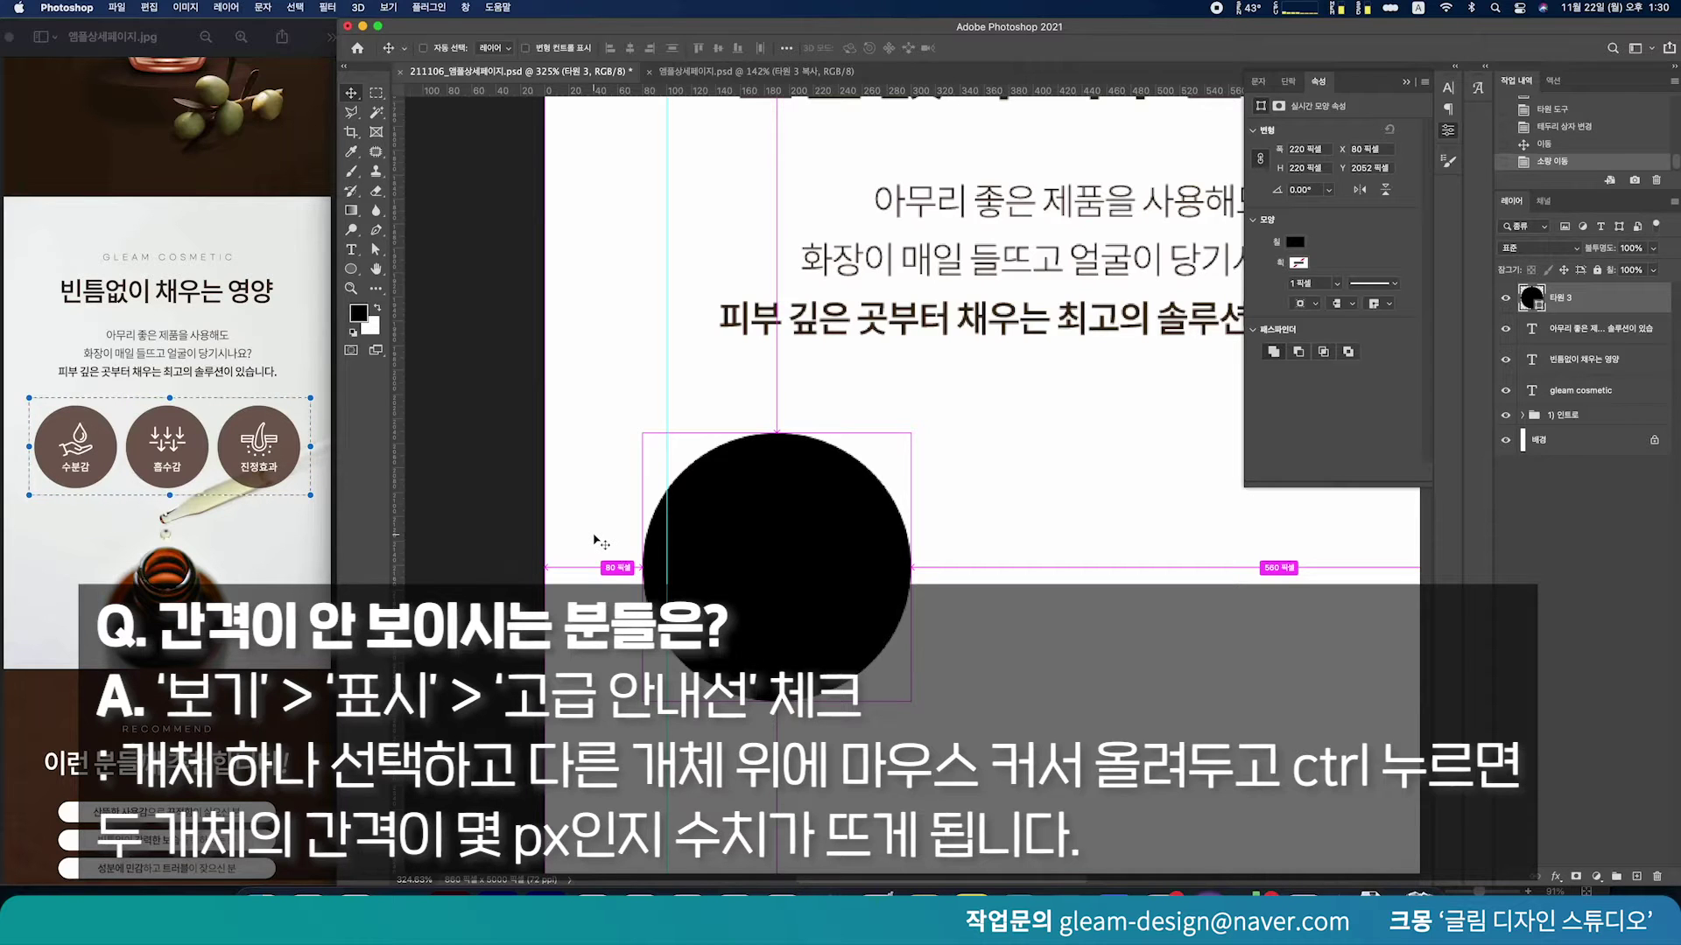
Fine-tune the circle's distance below the body text by nudging it up to a Y position of 2047 px
drag(976, 630, 909, 693)
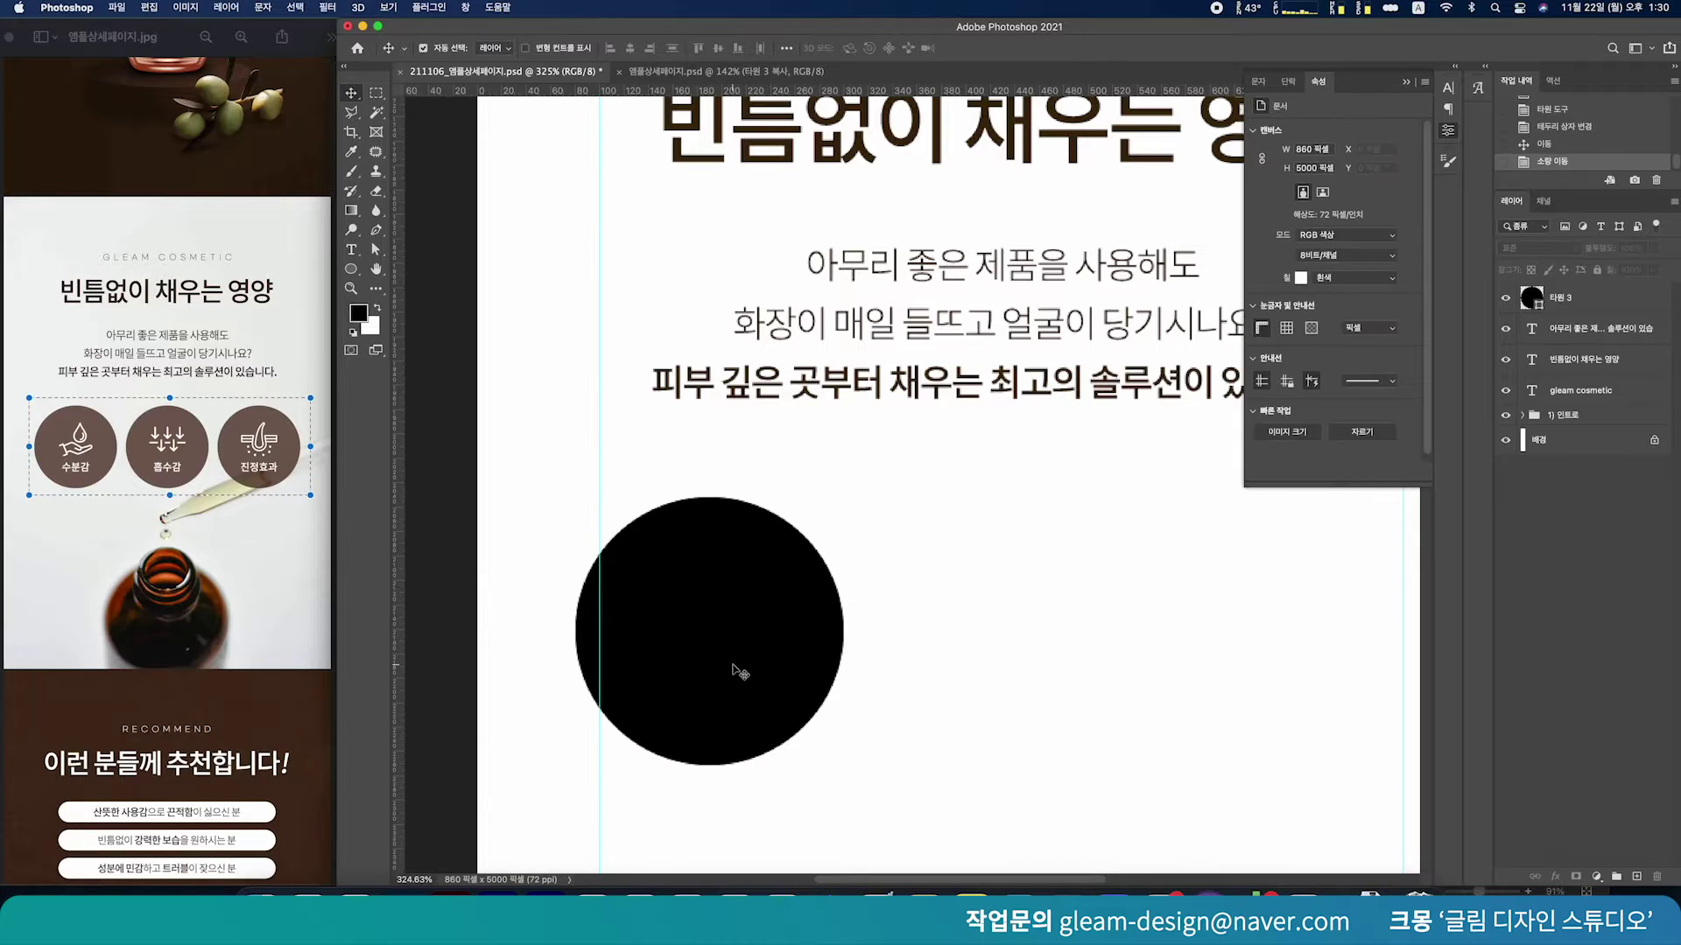
drag(967, 534, 832, 654)
super+click(829, 444)
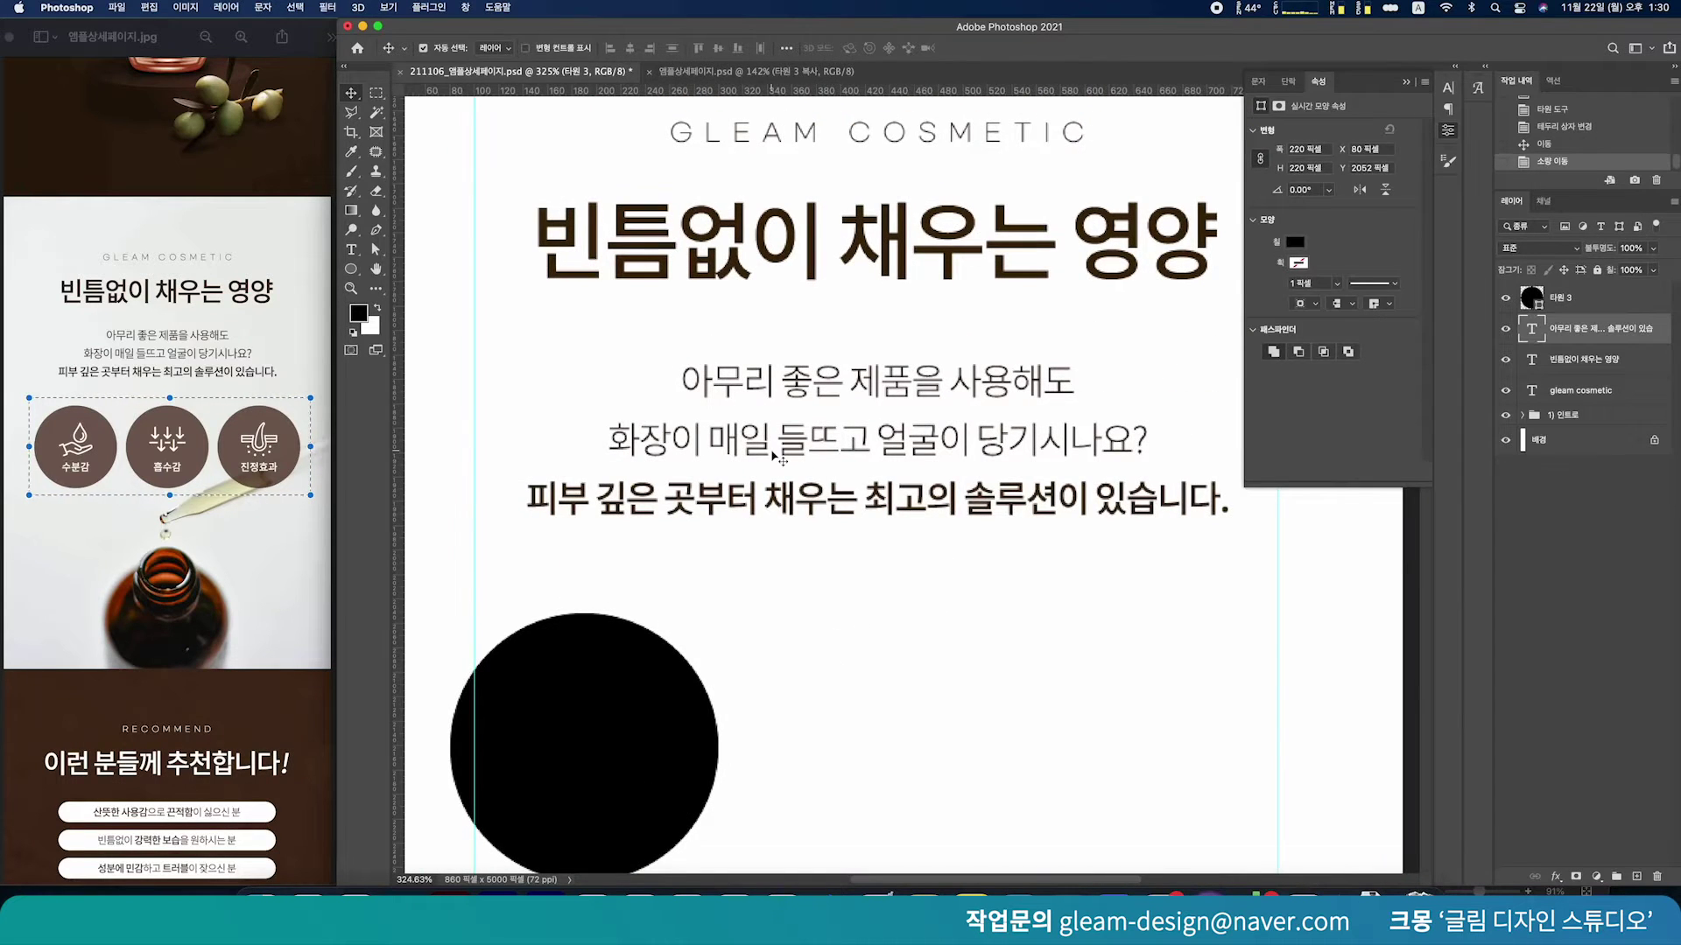
click(639, 751)
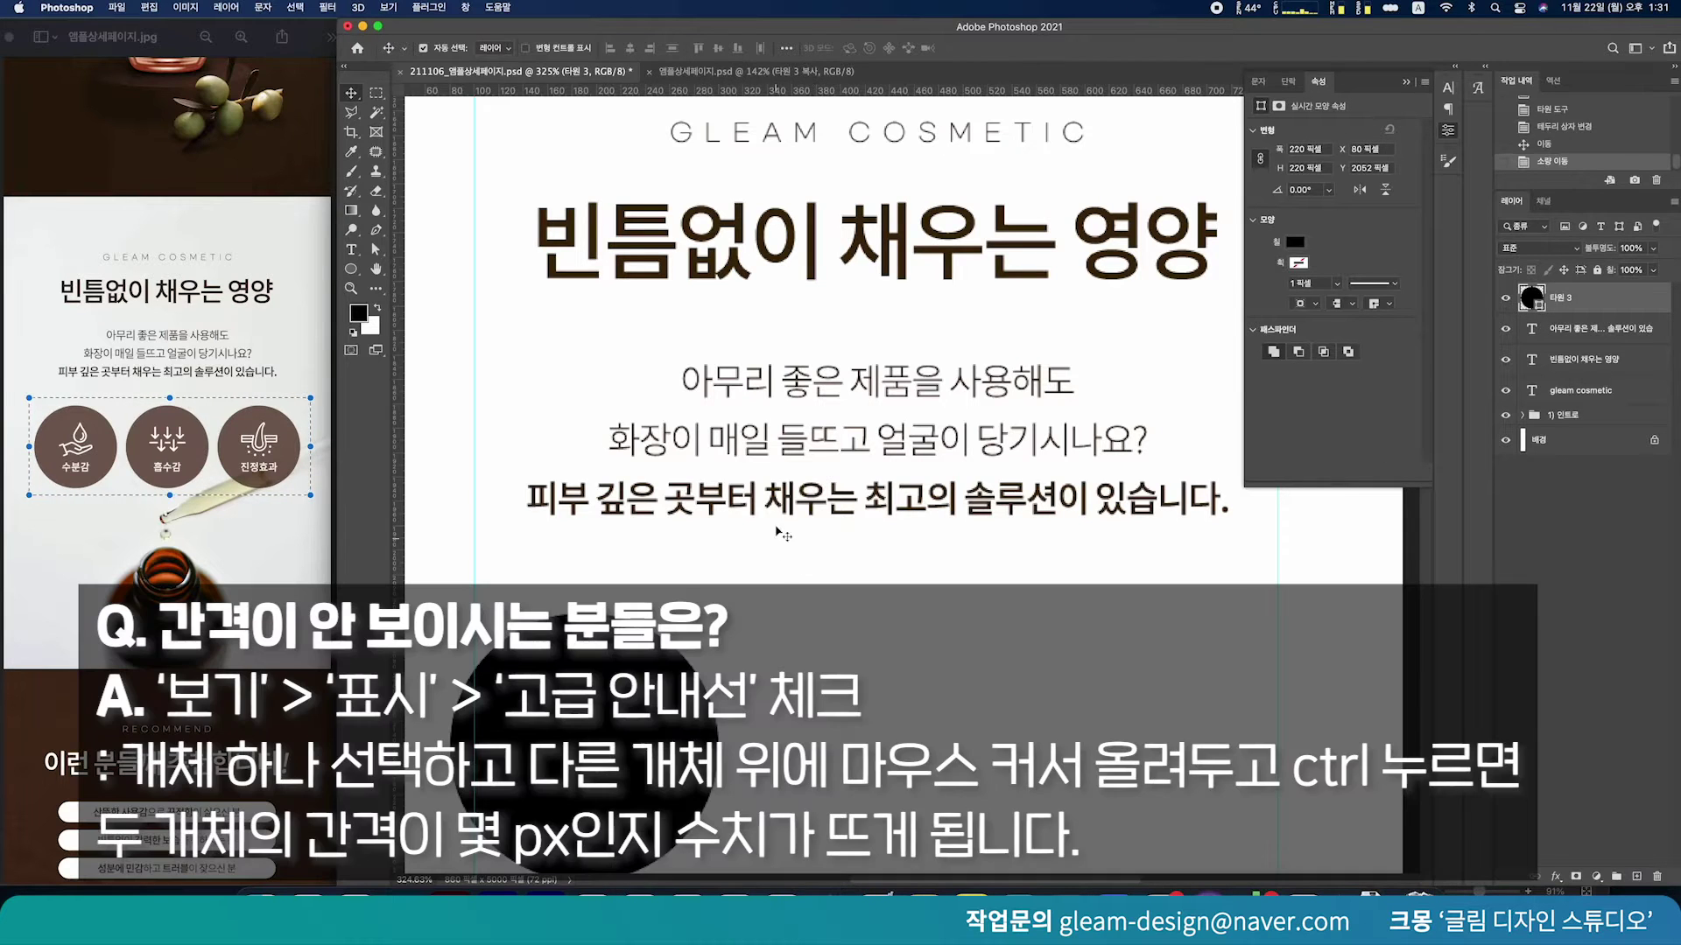
click(812, 655)
click(626, 760)
key(ctrl)
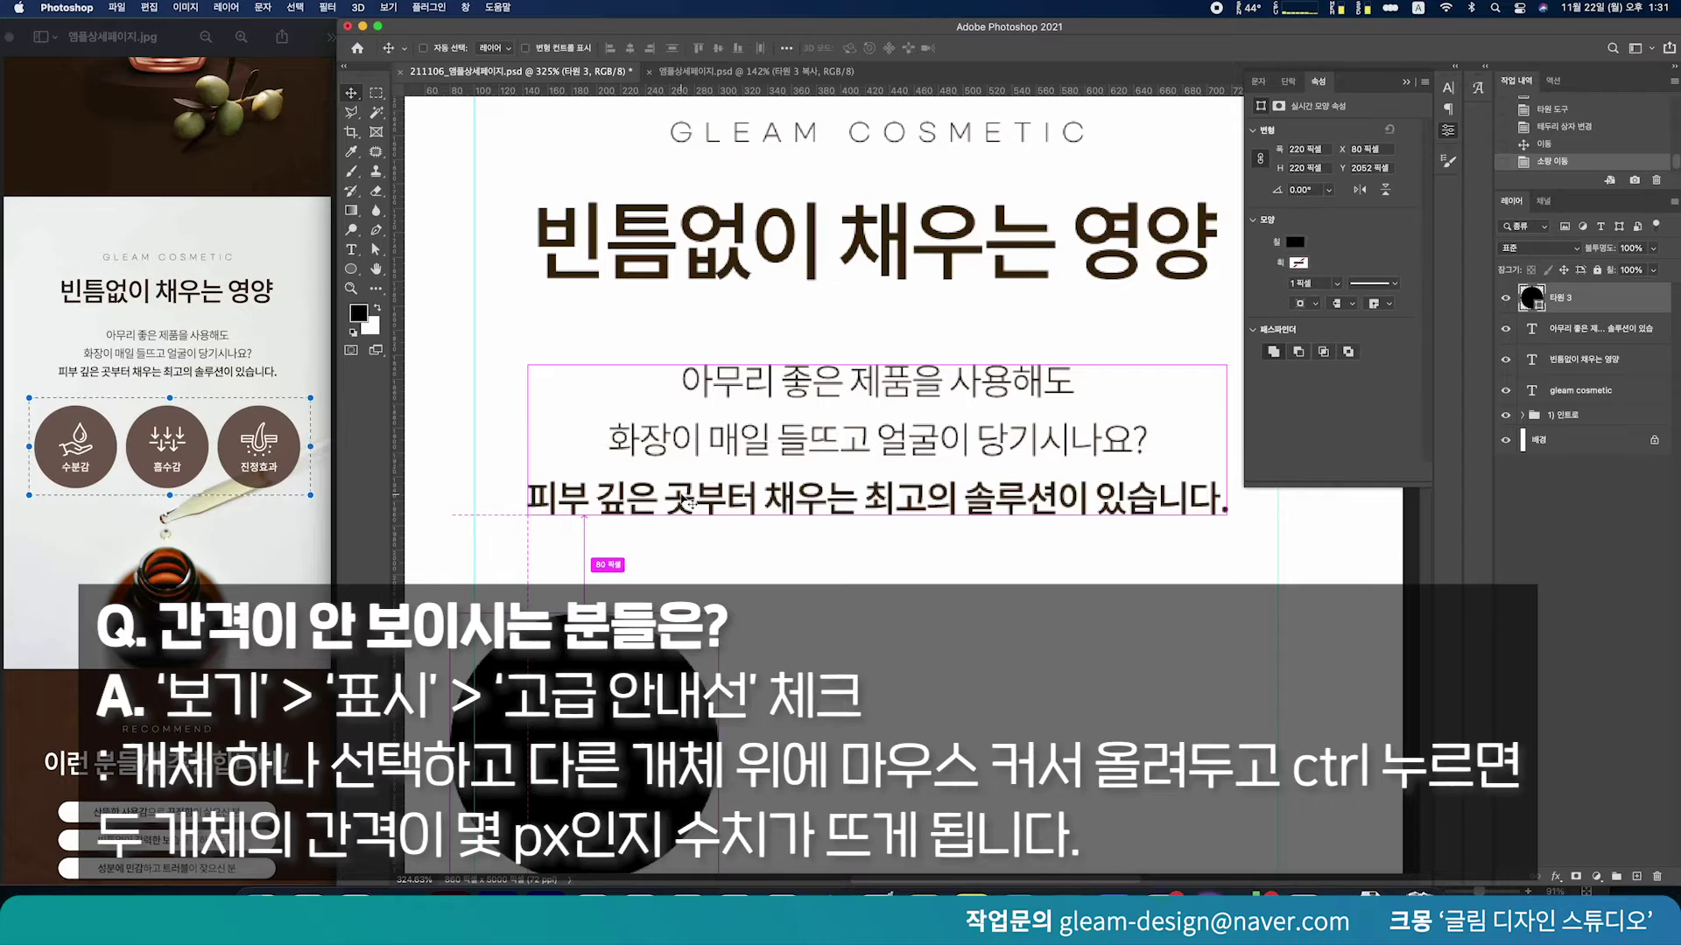
key(Up)
key(Up)
key(Up)
key(Up)
key(Up)
key(Up)
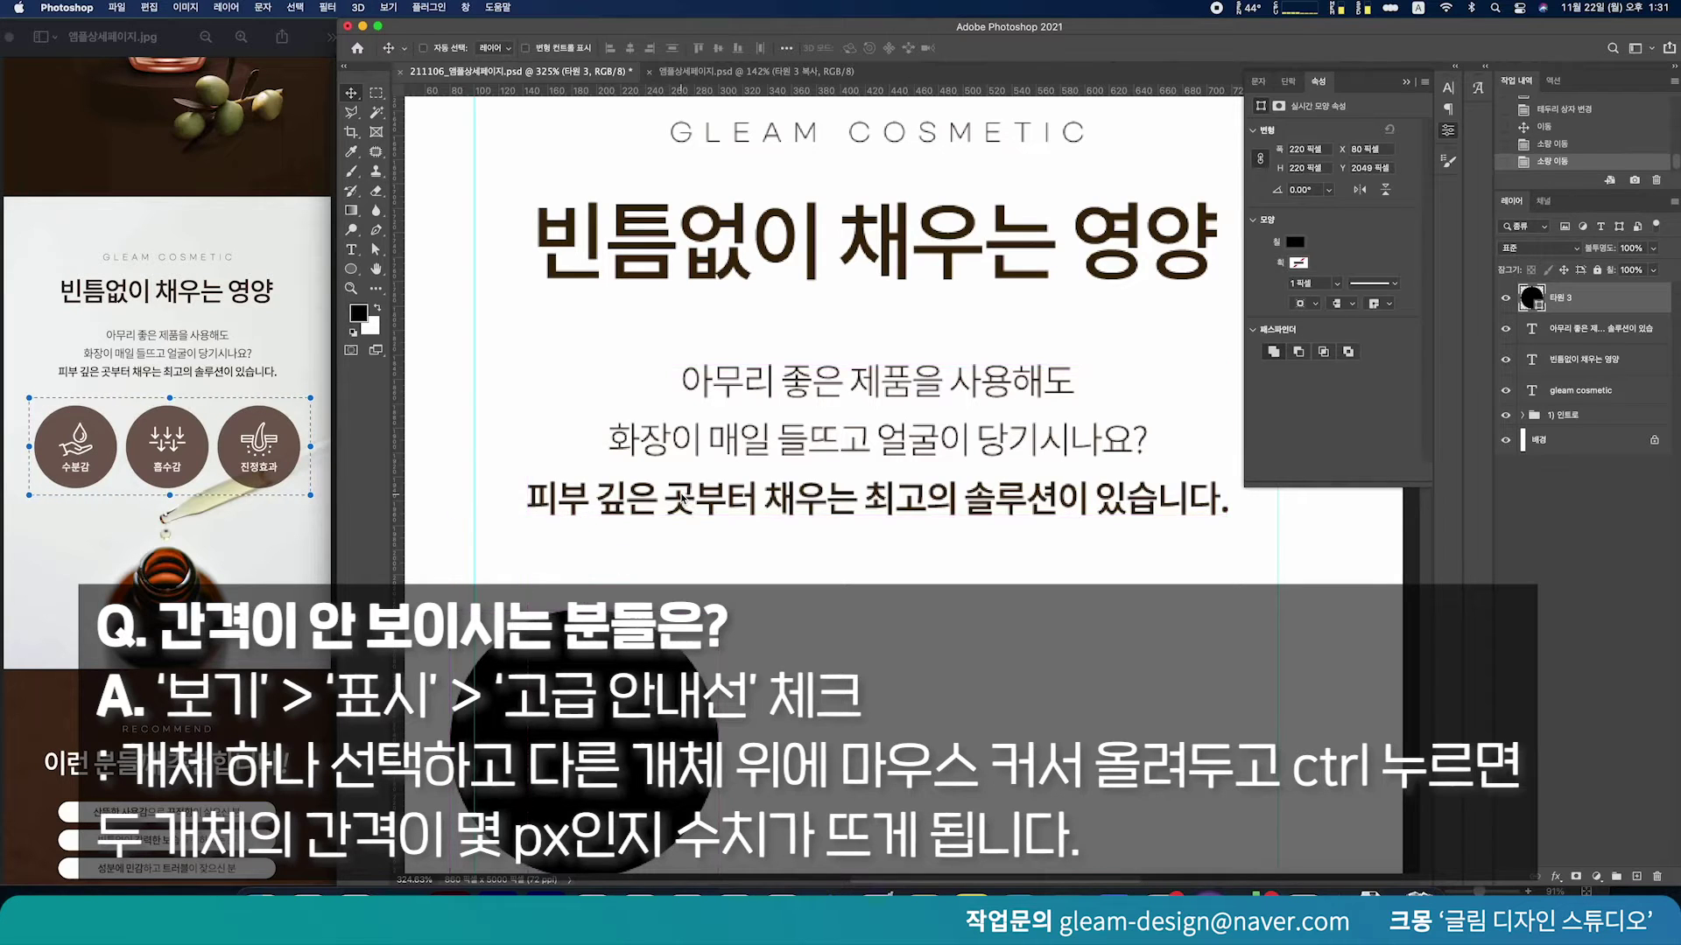
key(ctrl)
key(Down)
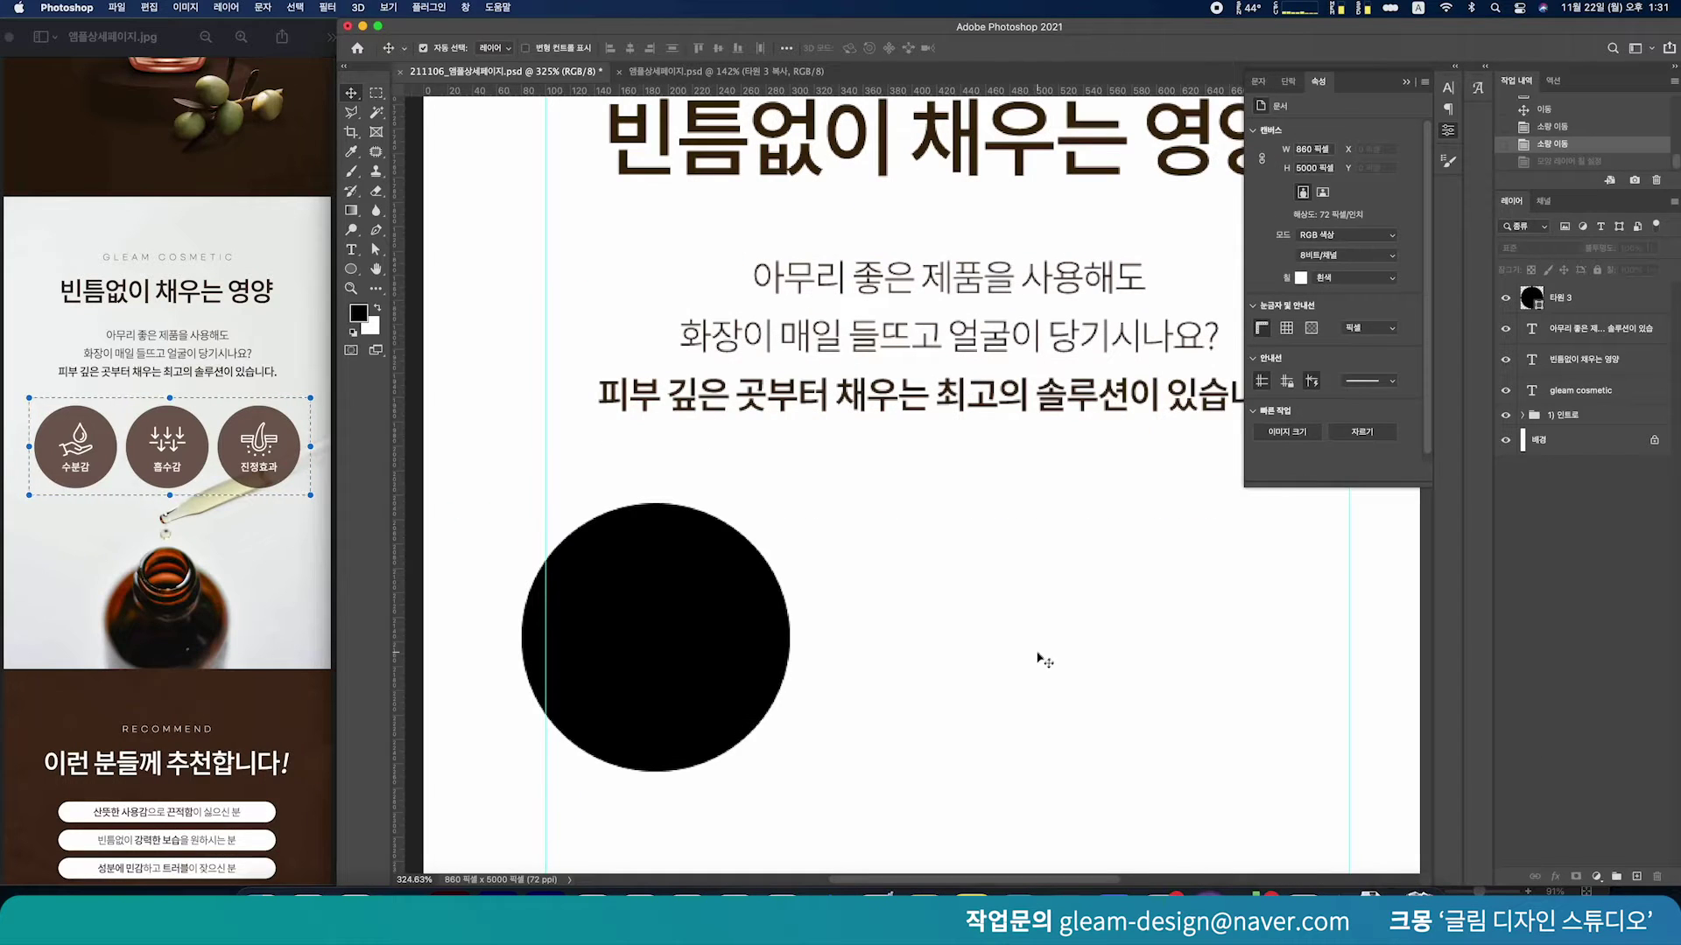
Fill the circle with the headline's dark brown, #3e2509, sampled from the headline text
drag(963, 678, 681, 626)
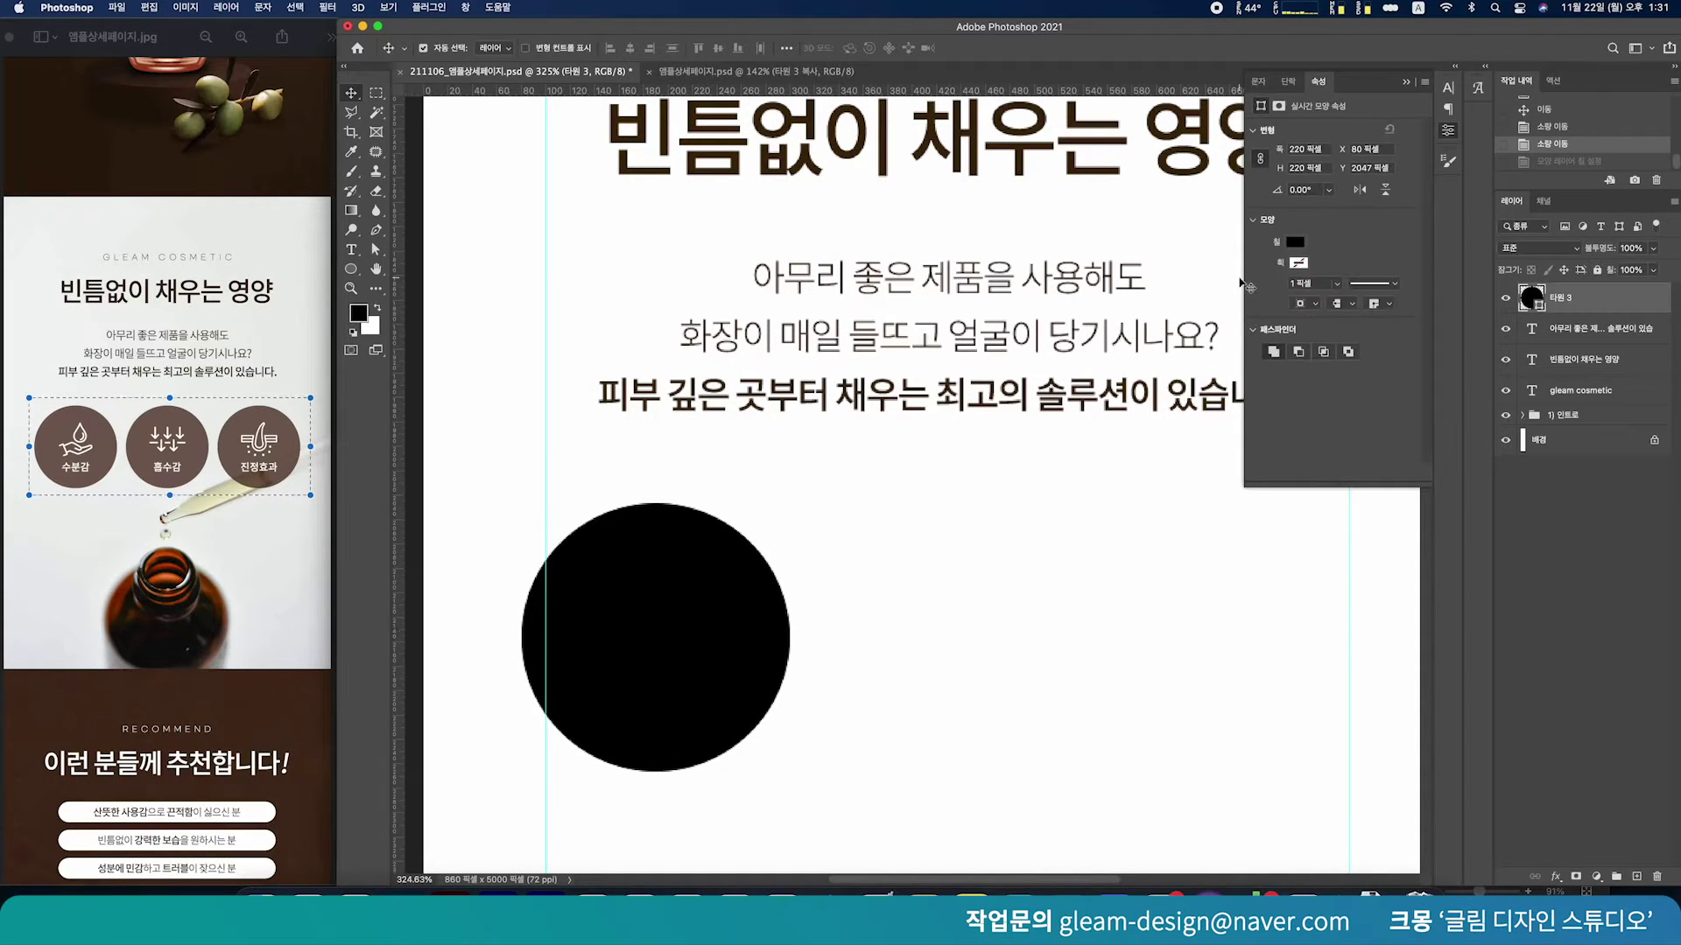
click(1297, 243)
click(1450, 273)
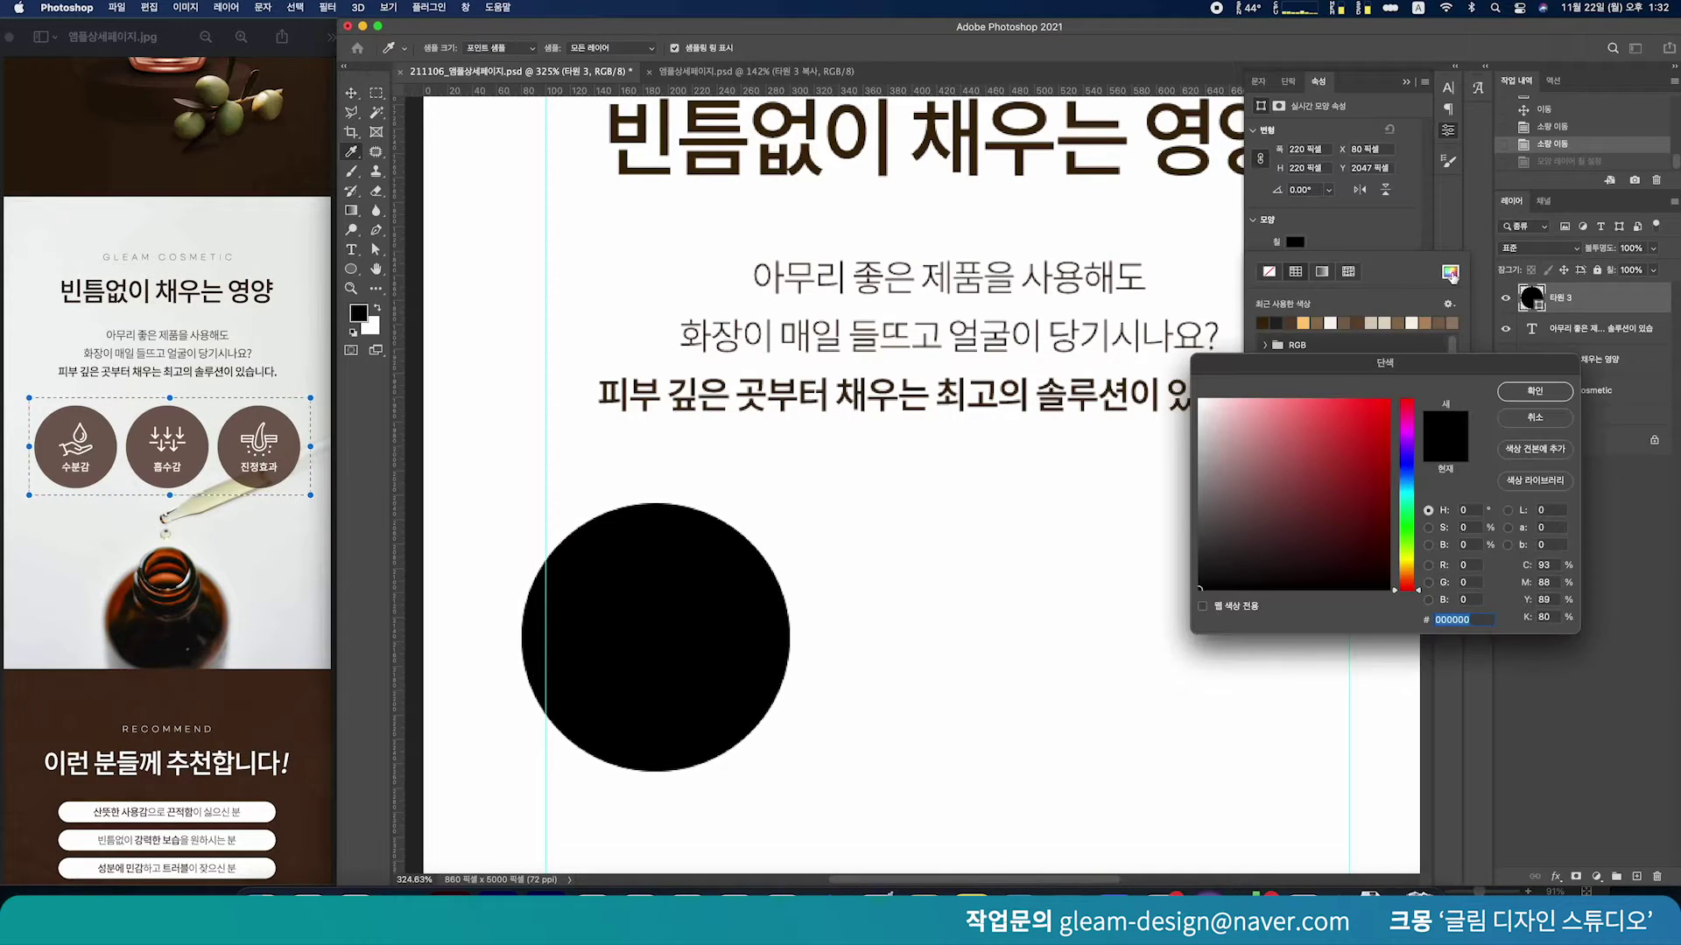
scroll(889, 438, up, 3)
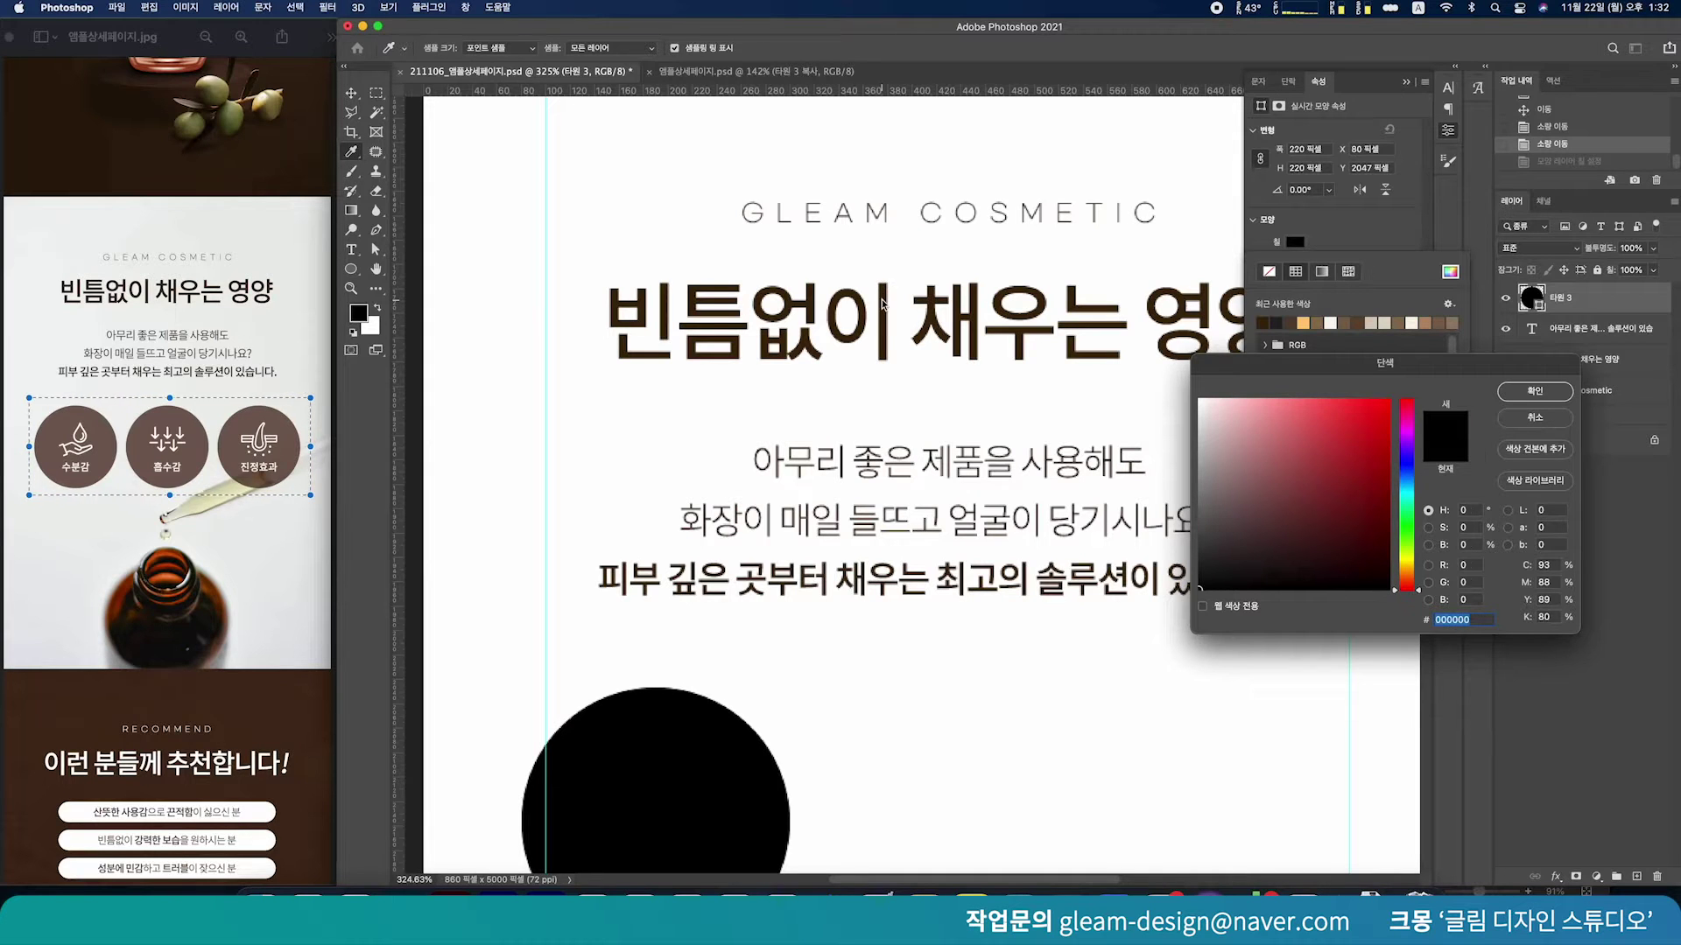
click(882, 304)
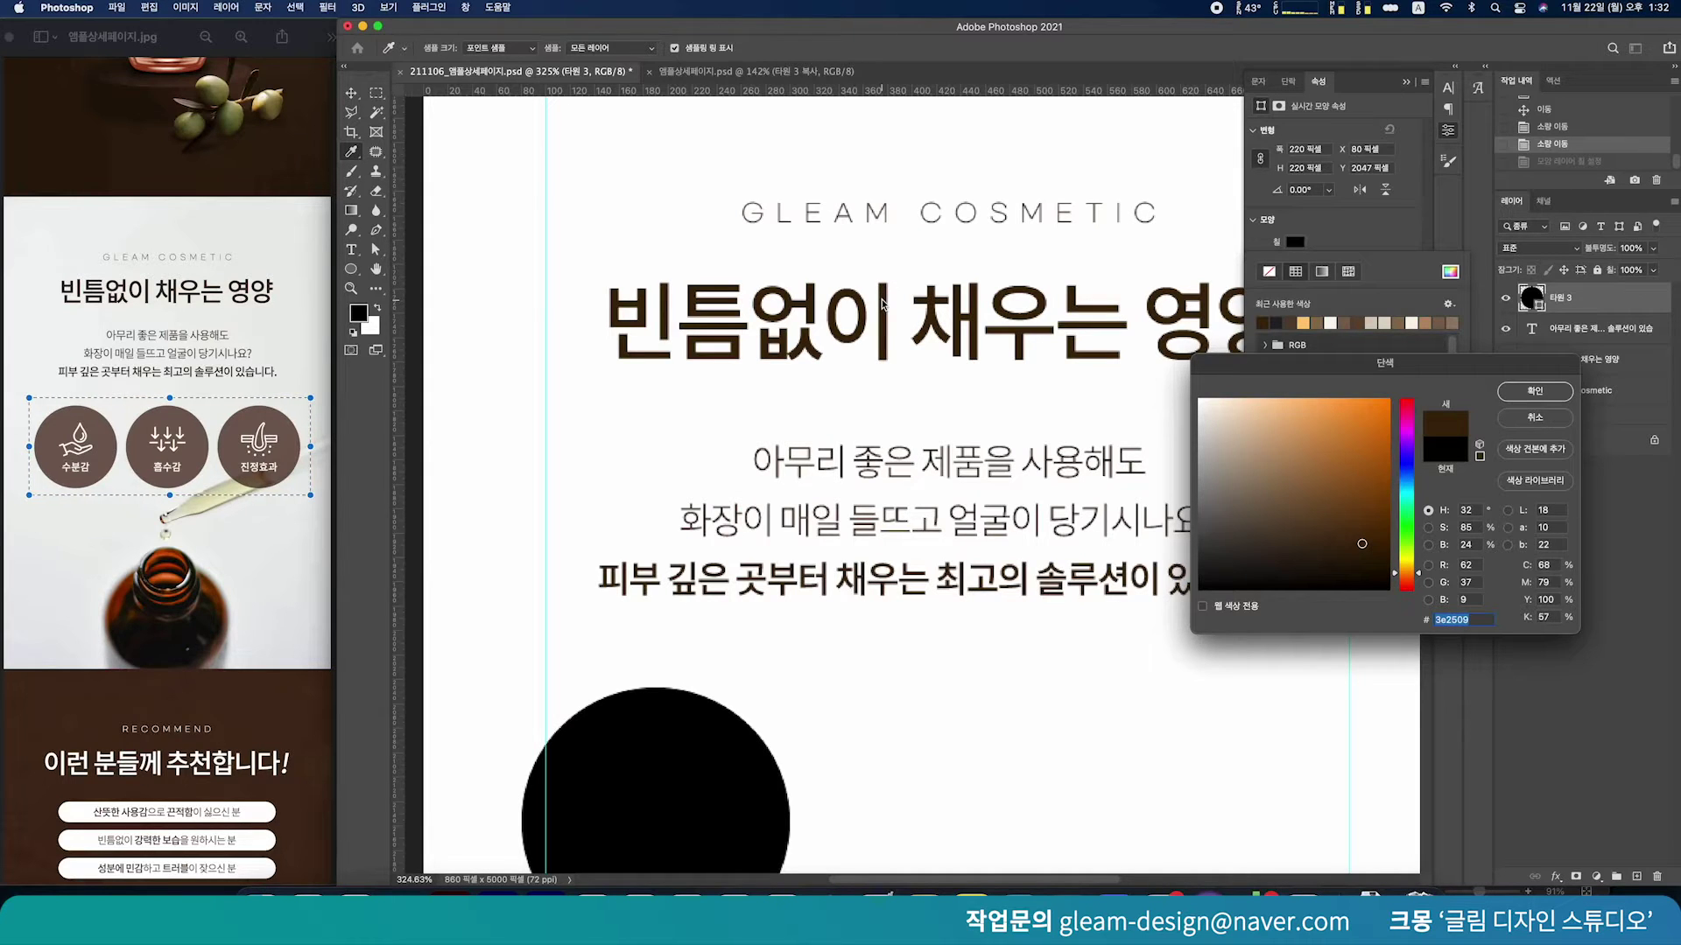
click(1505, 396)
click(1046, 688)
Switch to Finder and place icon-01.png from the 화장품_오일 folder into the page document
drag(908, 707, 910, 467)
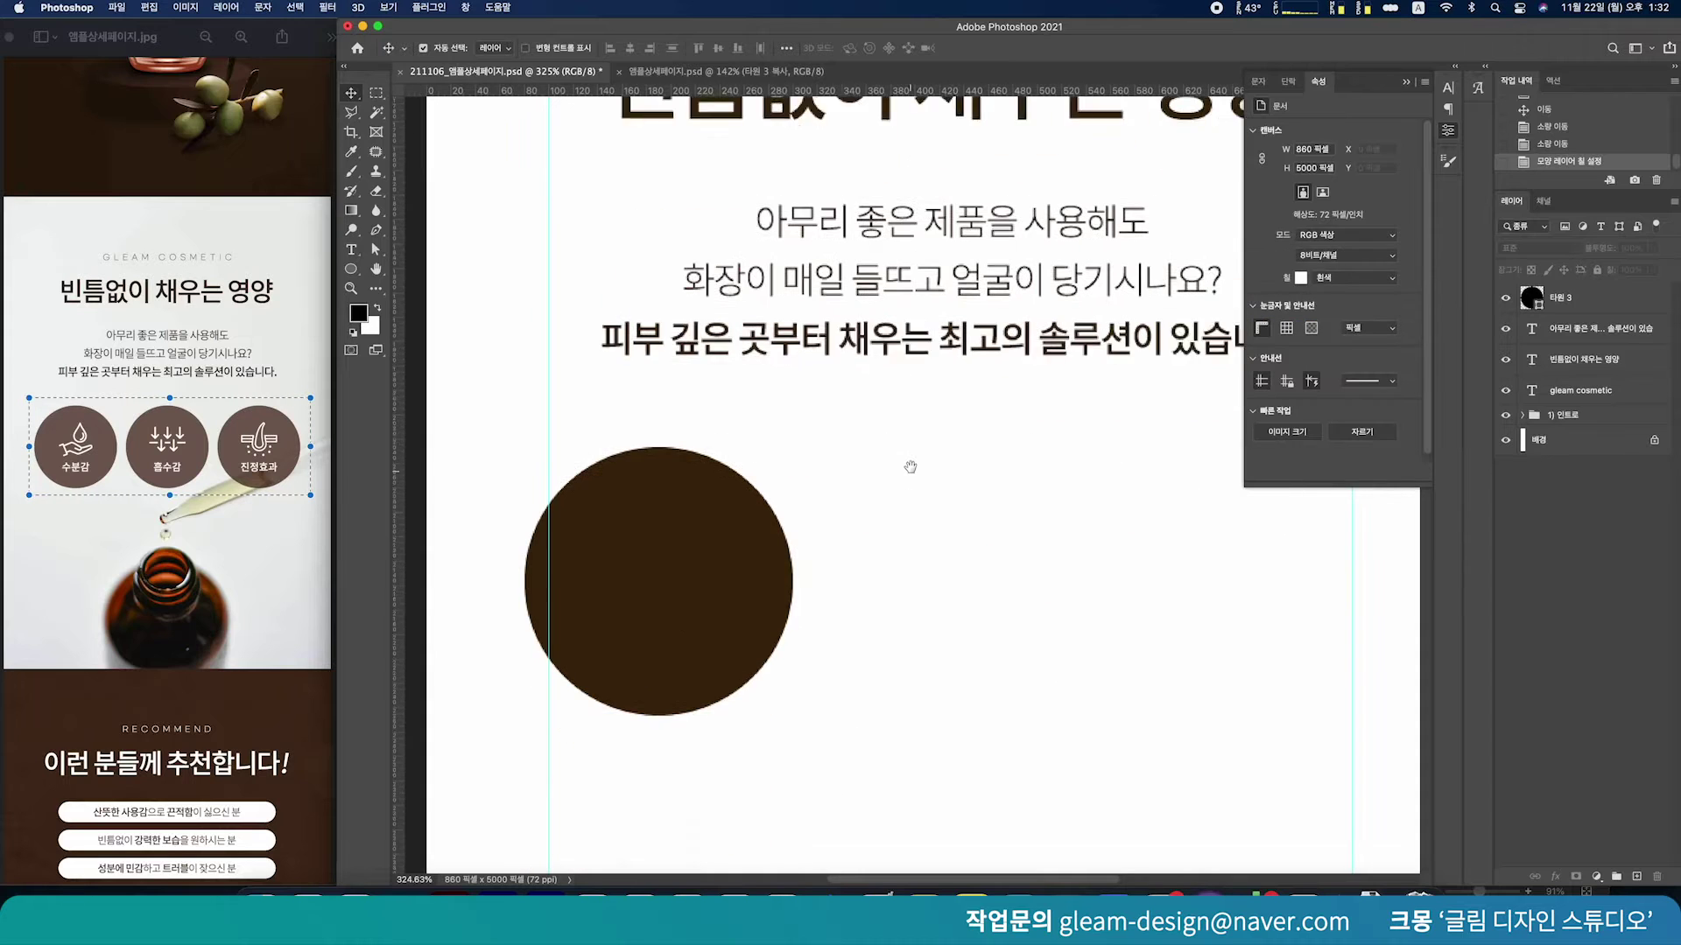
click(622, 578)
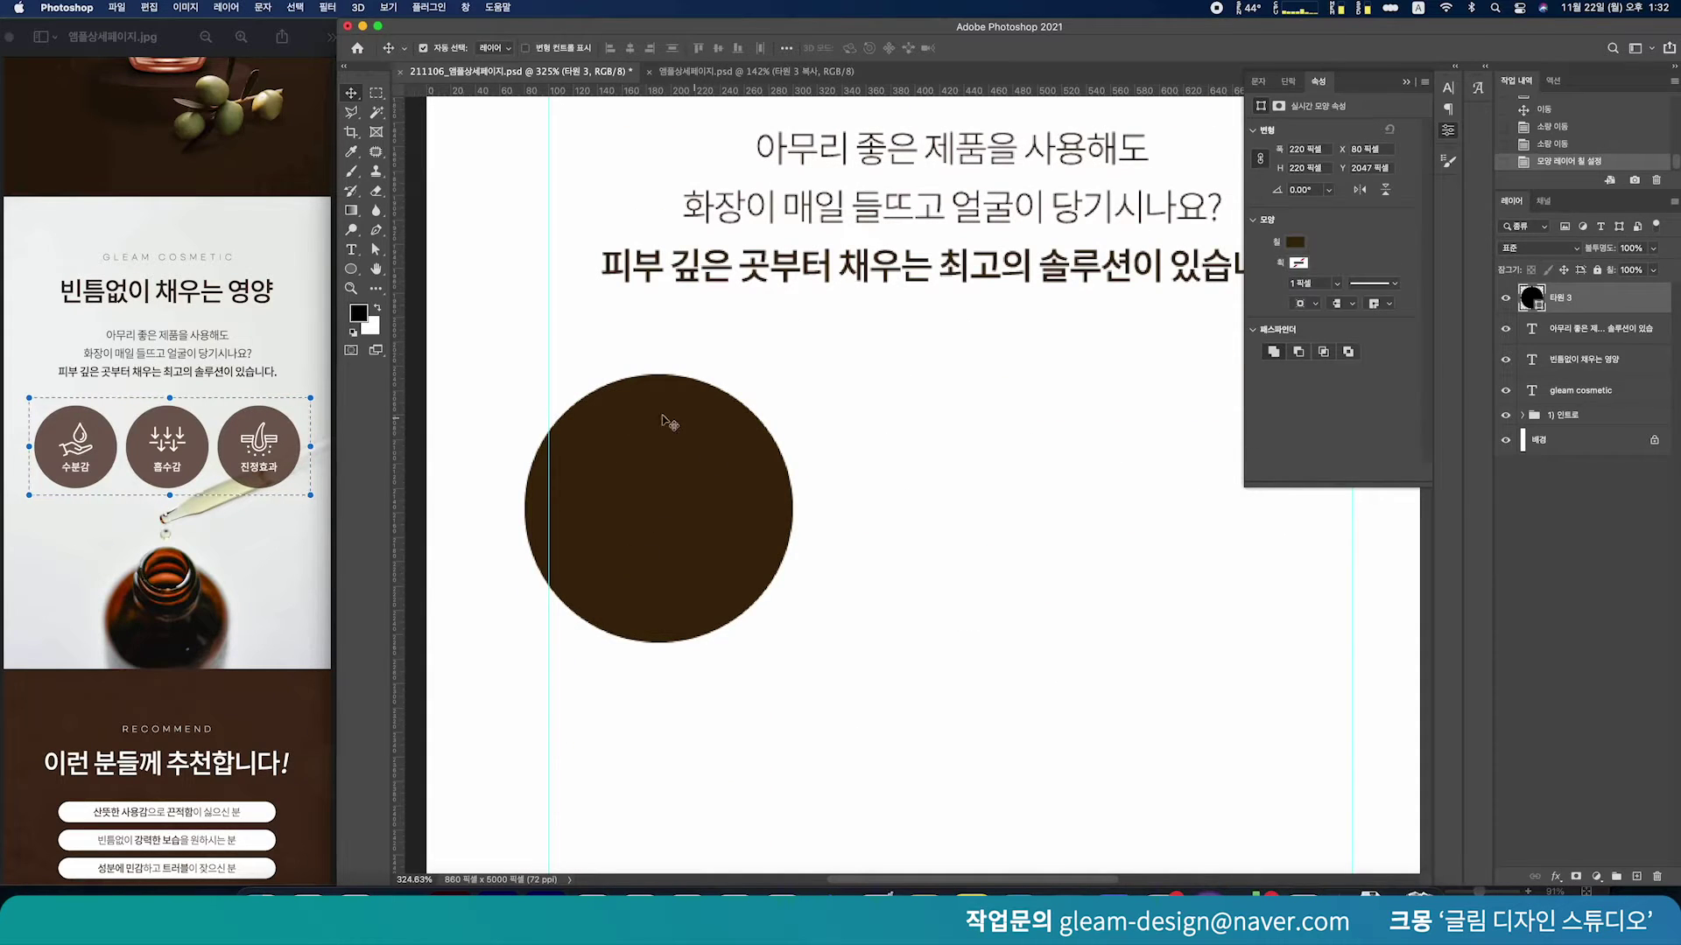
click(107, 443)
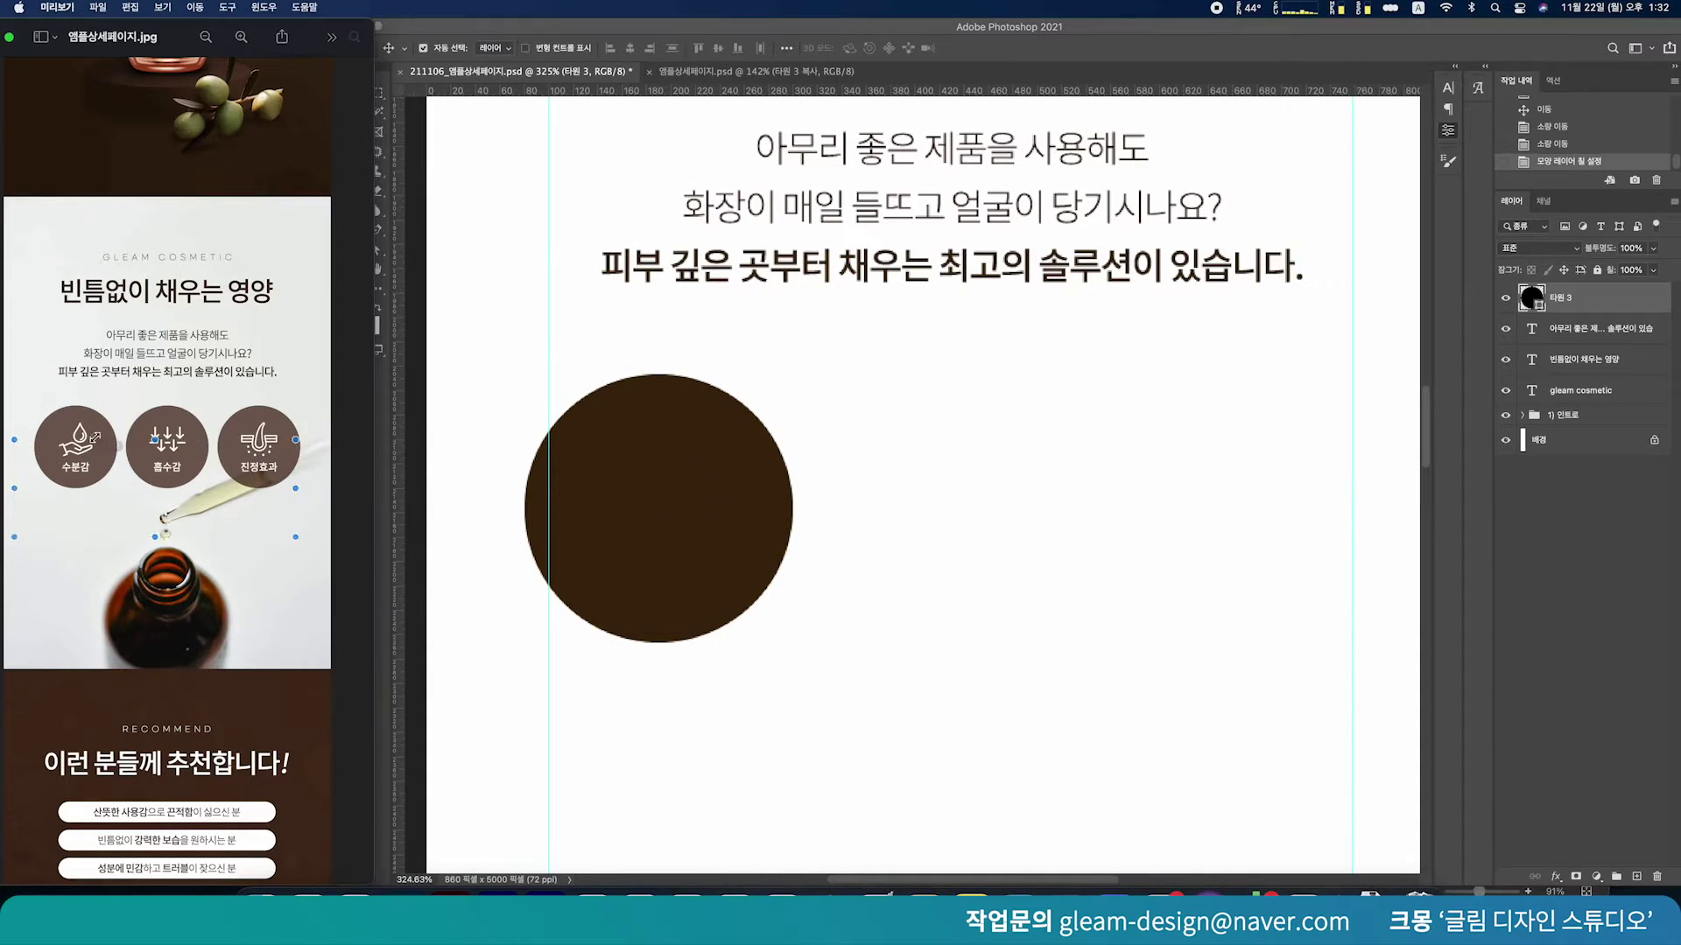
click(930, 528)
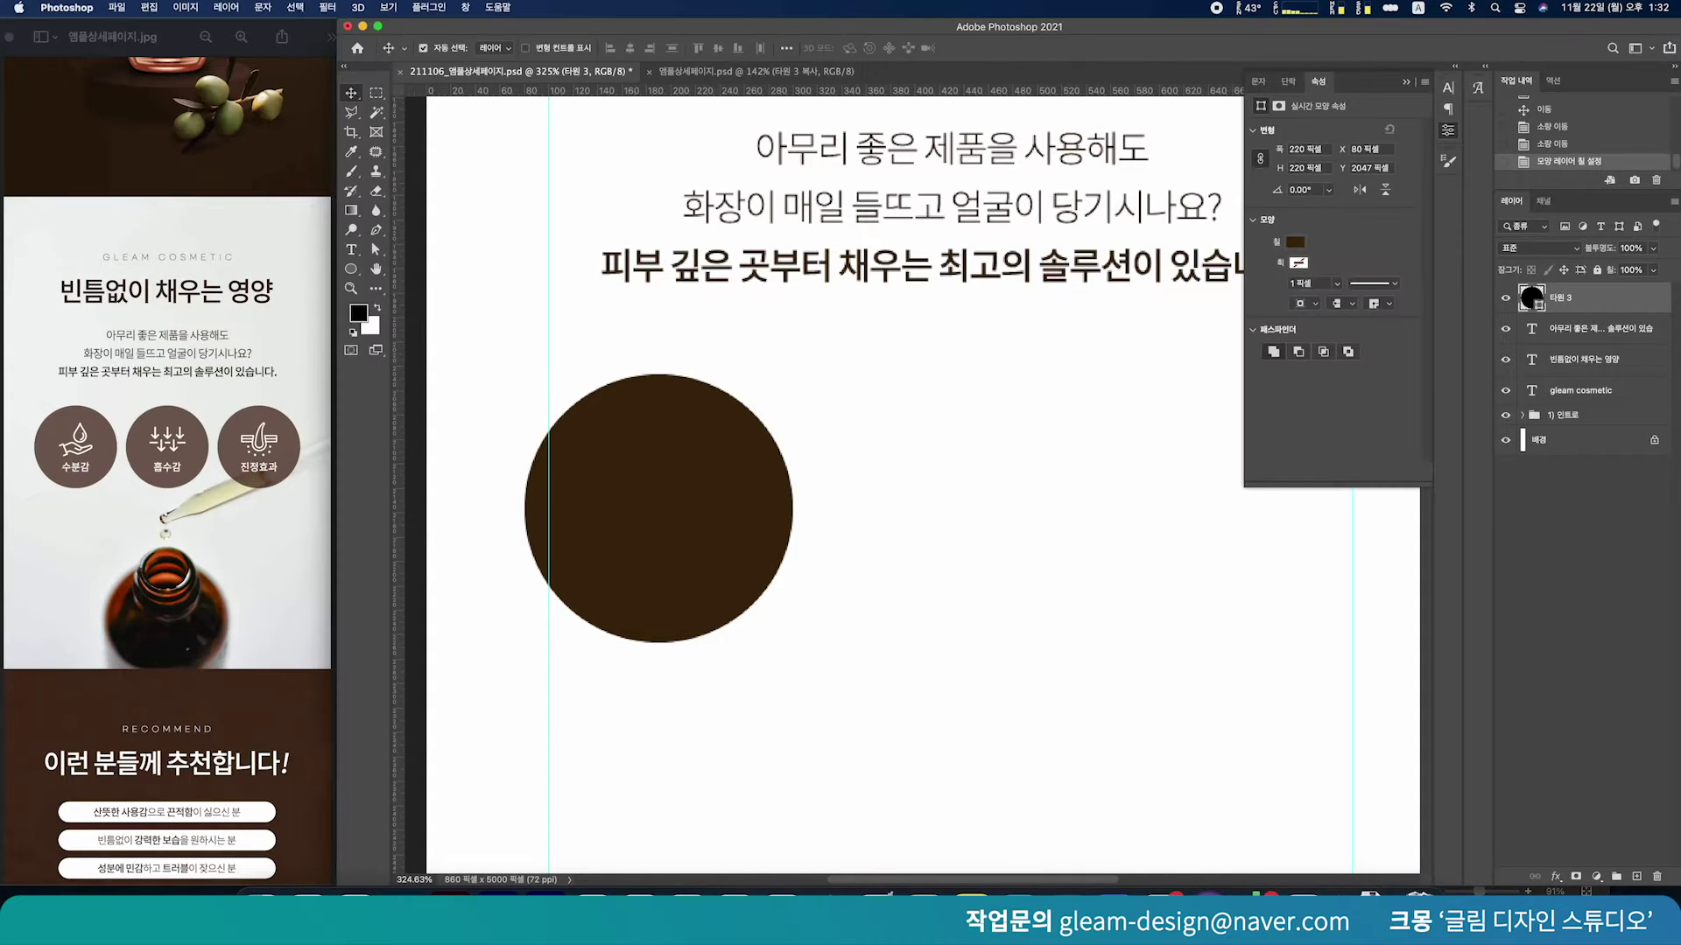
key(super+Tab)
drag(1229, 944, 1231, 256)
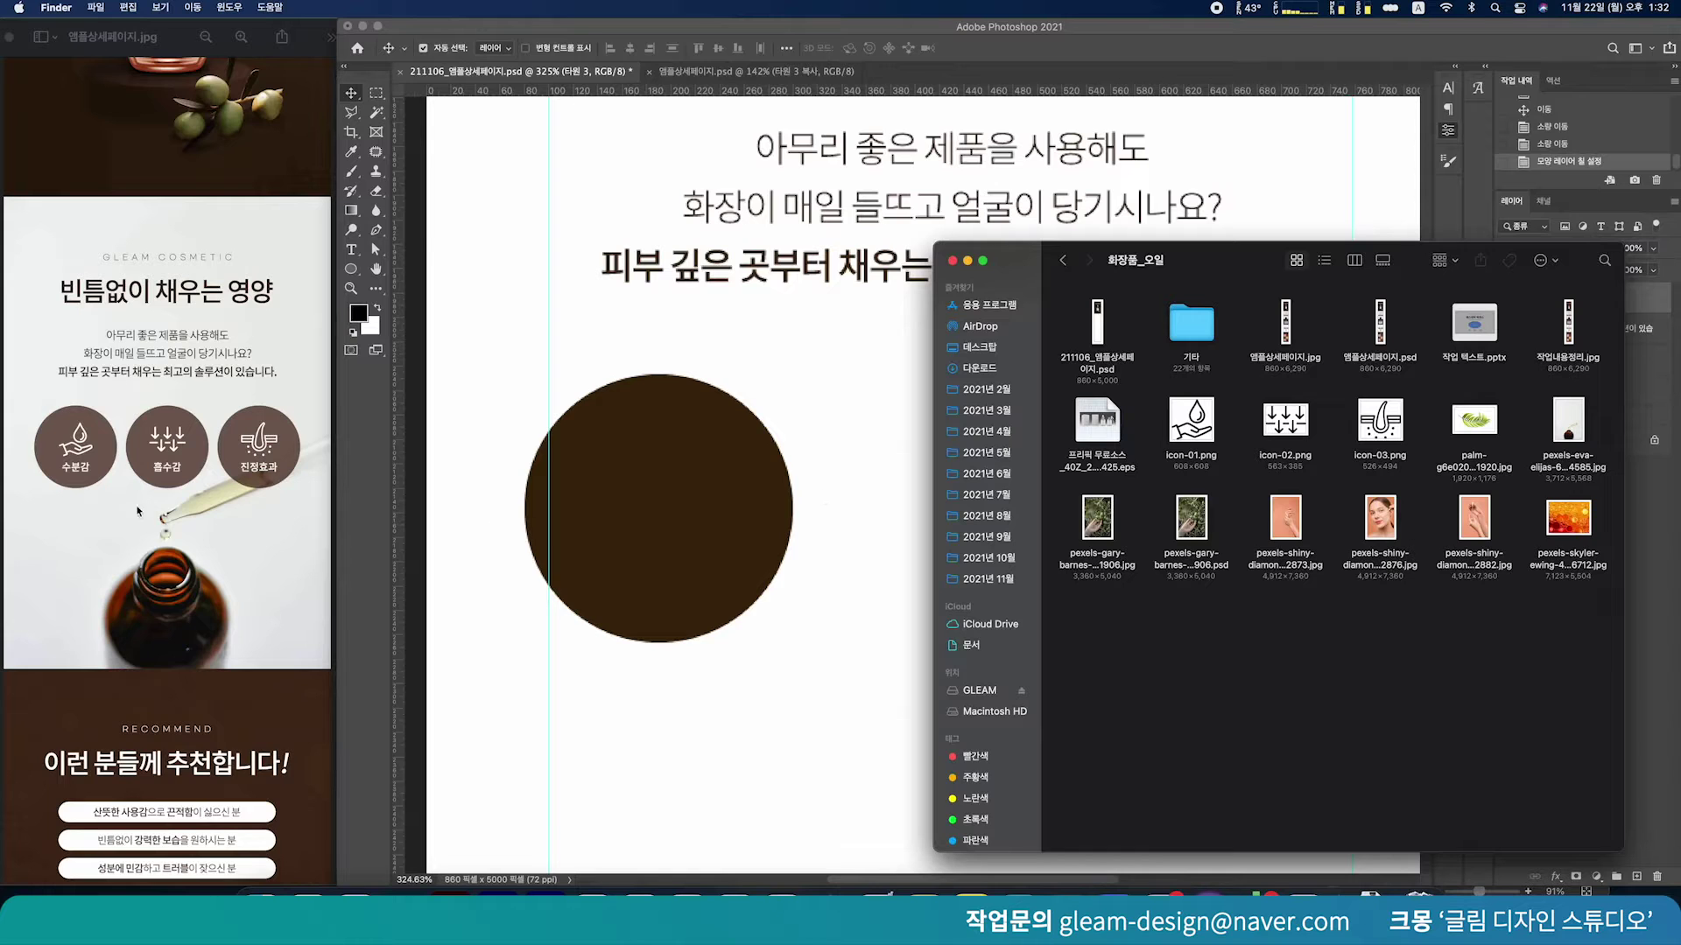
drag(1192, 420, 675, 484)
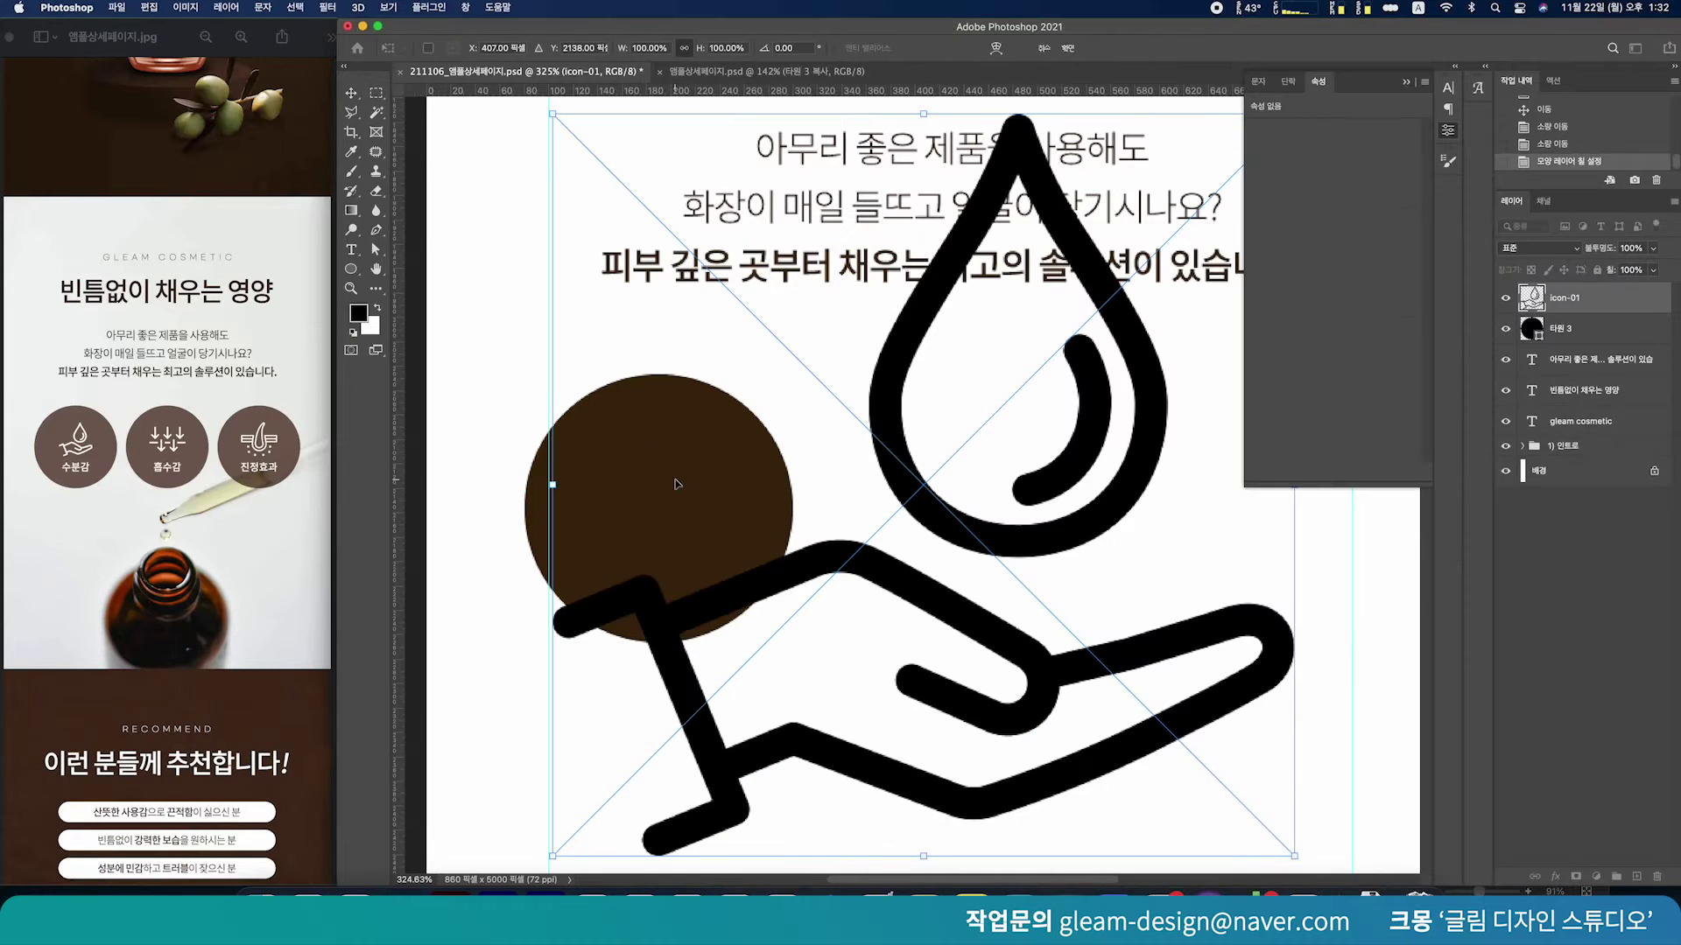
Scale the placed hand-and-drop icon down to about 122 px wide and fit it inside the brown circle
drag(1298, 521, 705, 530)
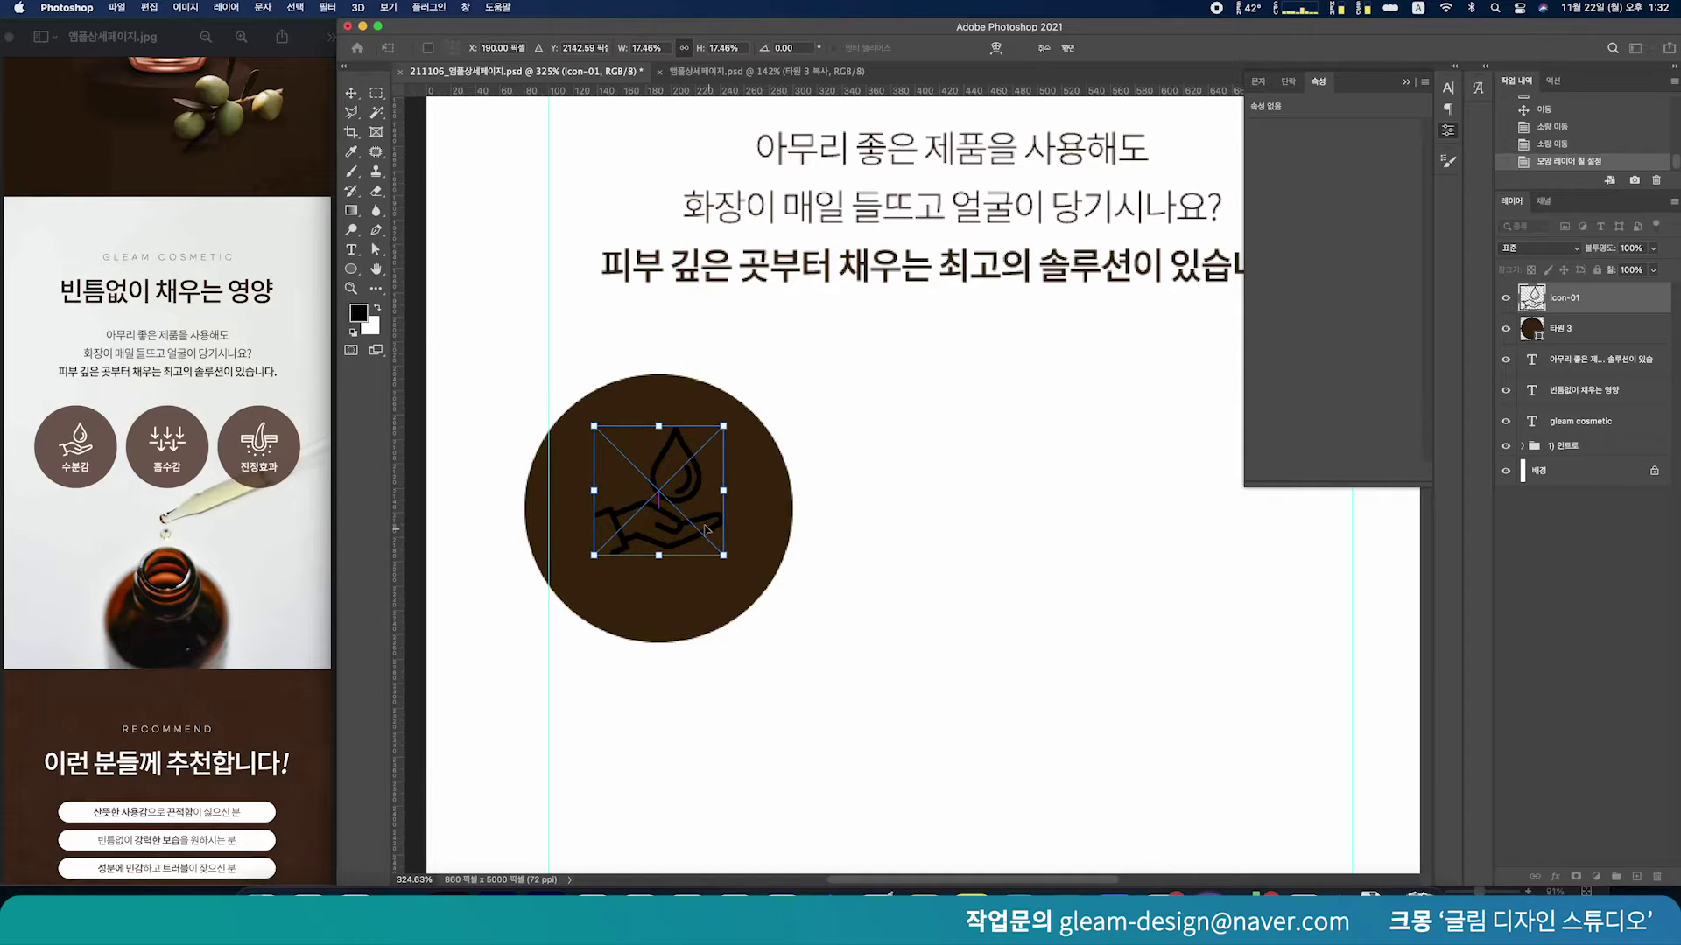
mouse_move(659, 427)
mouse_down()
mouse_move(658, 385)
mouse_move(677, 452)
mouse_up()
key(Return)
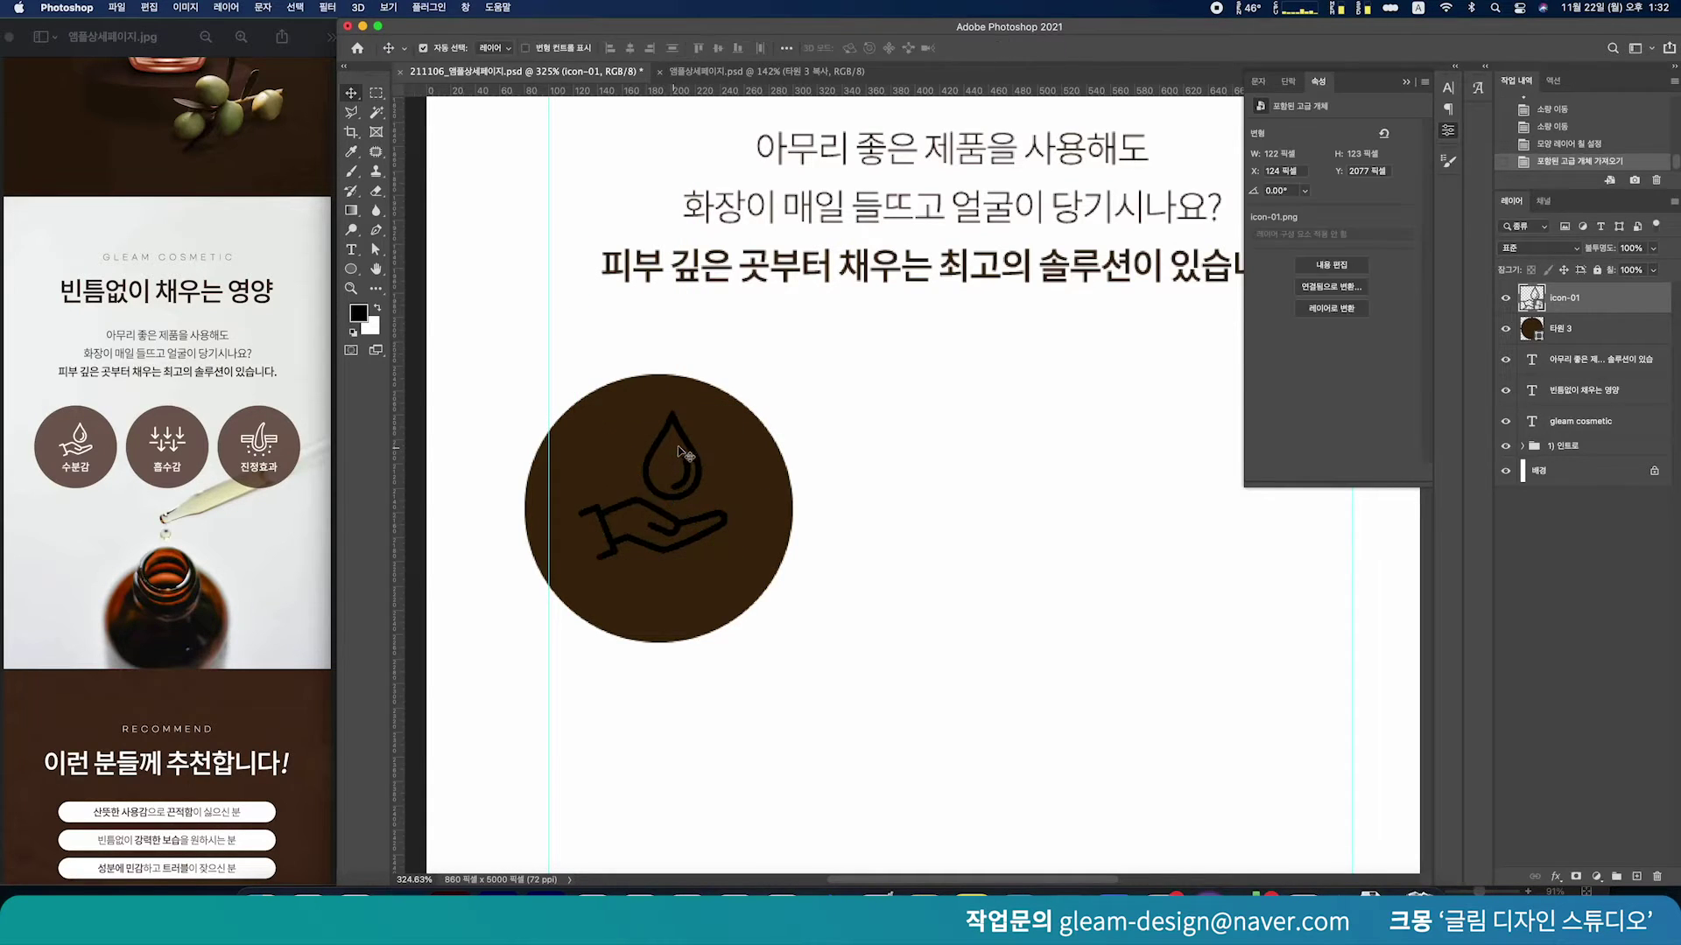
click(904, 499)
Switch to the PowerPoint text file, copy the 수분감 label from slide 2, and return to Photoshop
click(592, 897)
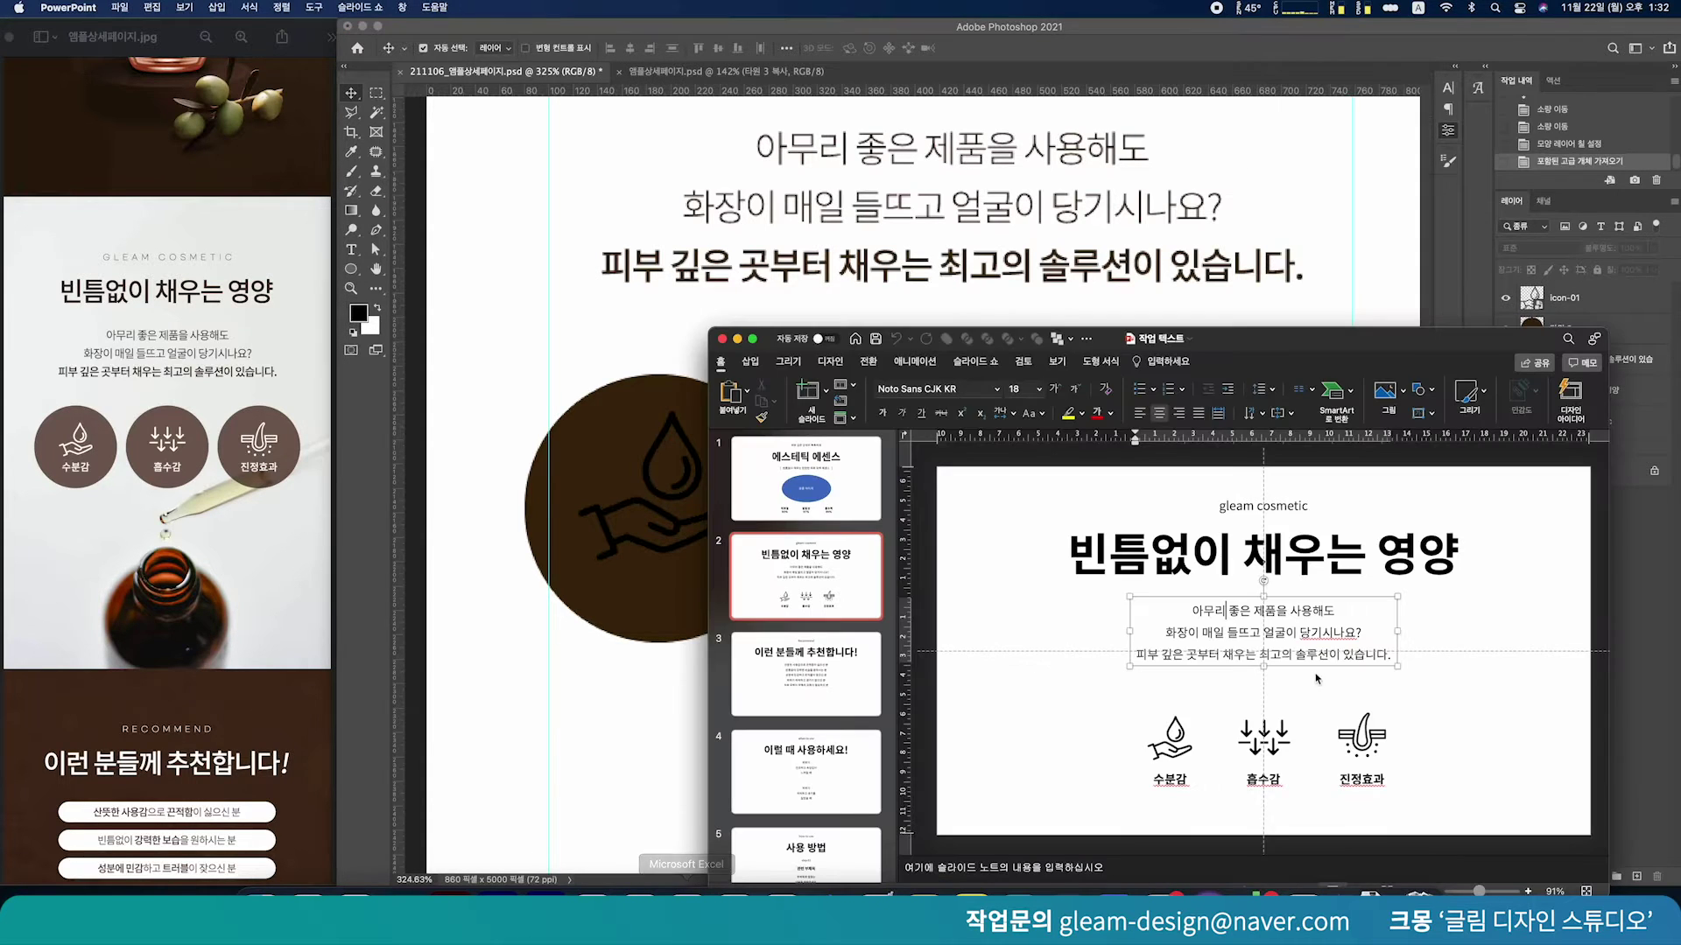
double_click(1172, 771)
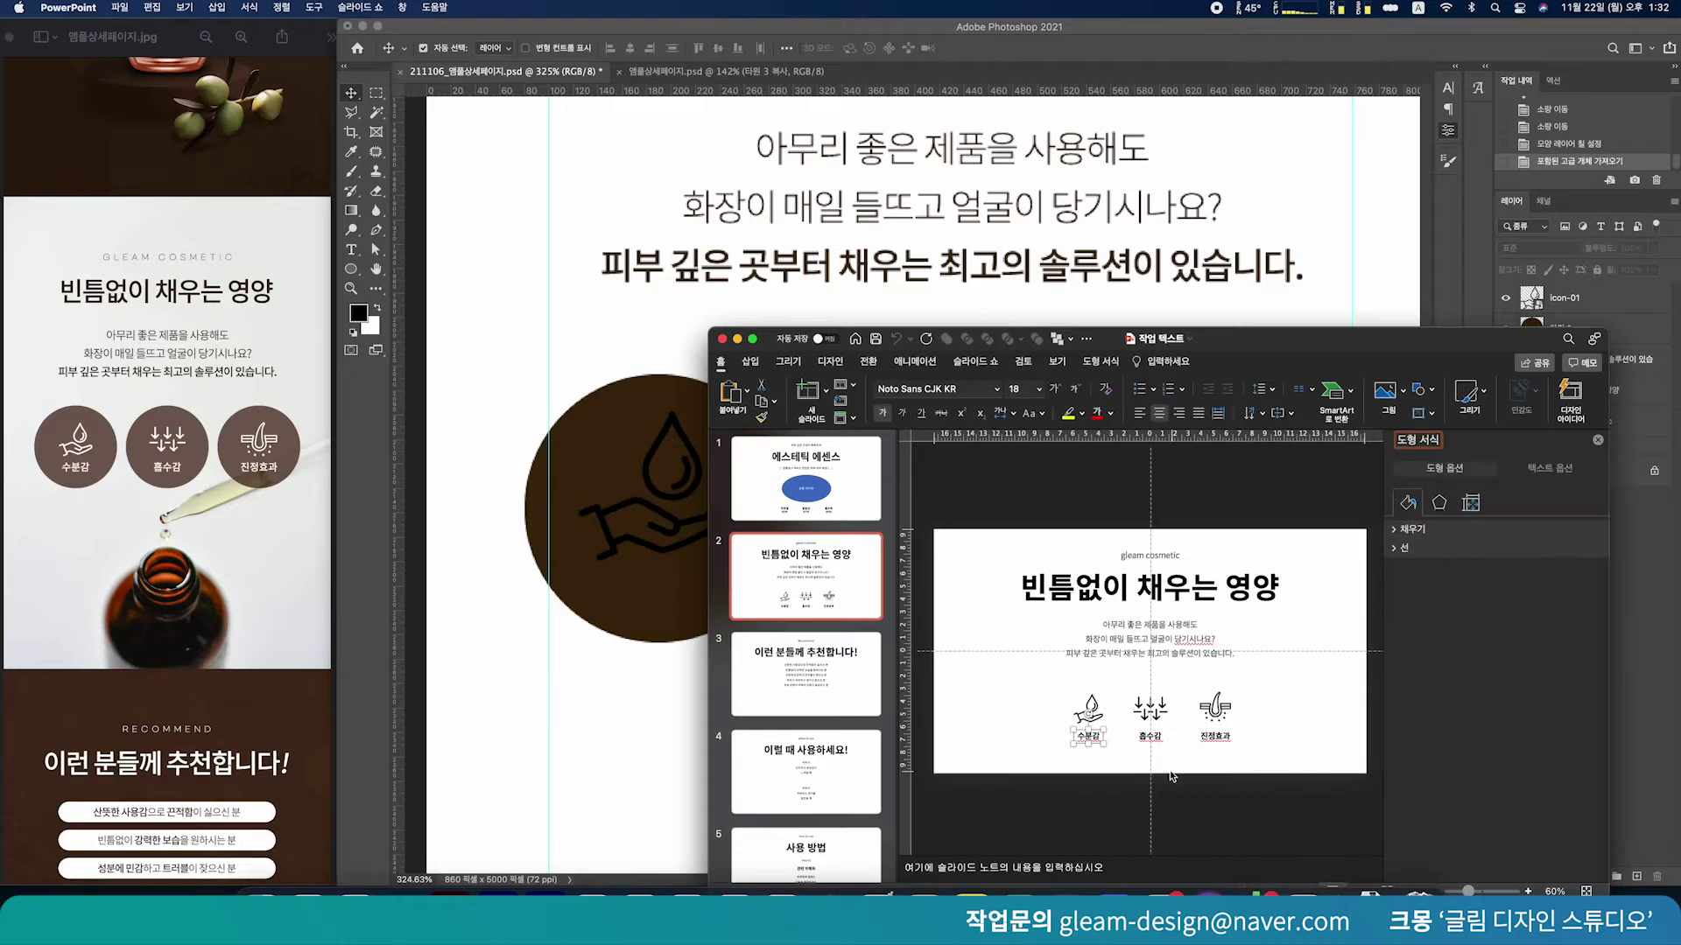
click(1597, 440)
click(585, 717)
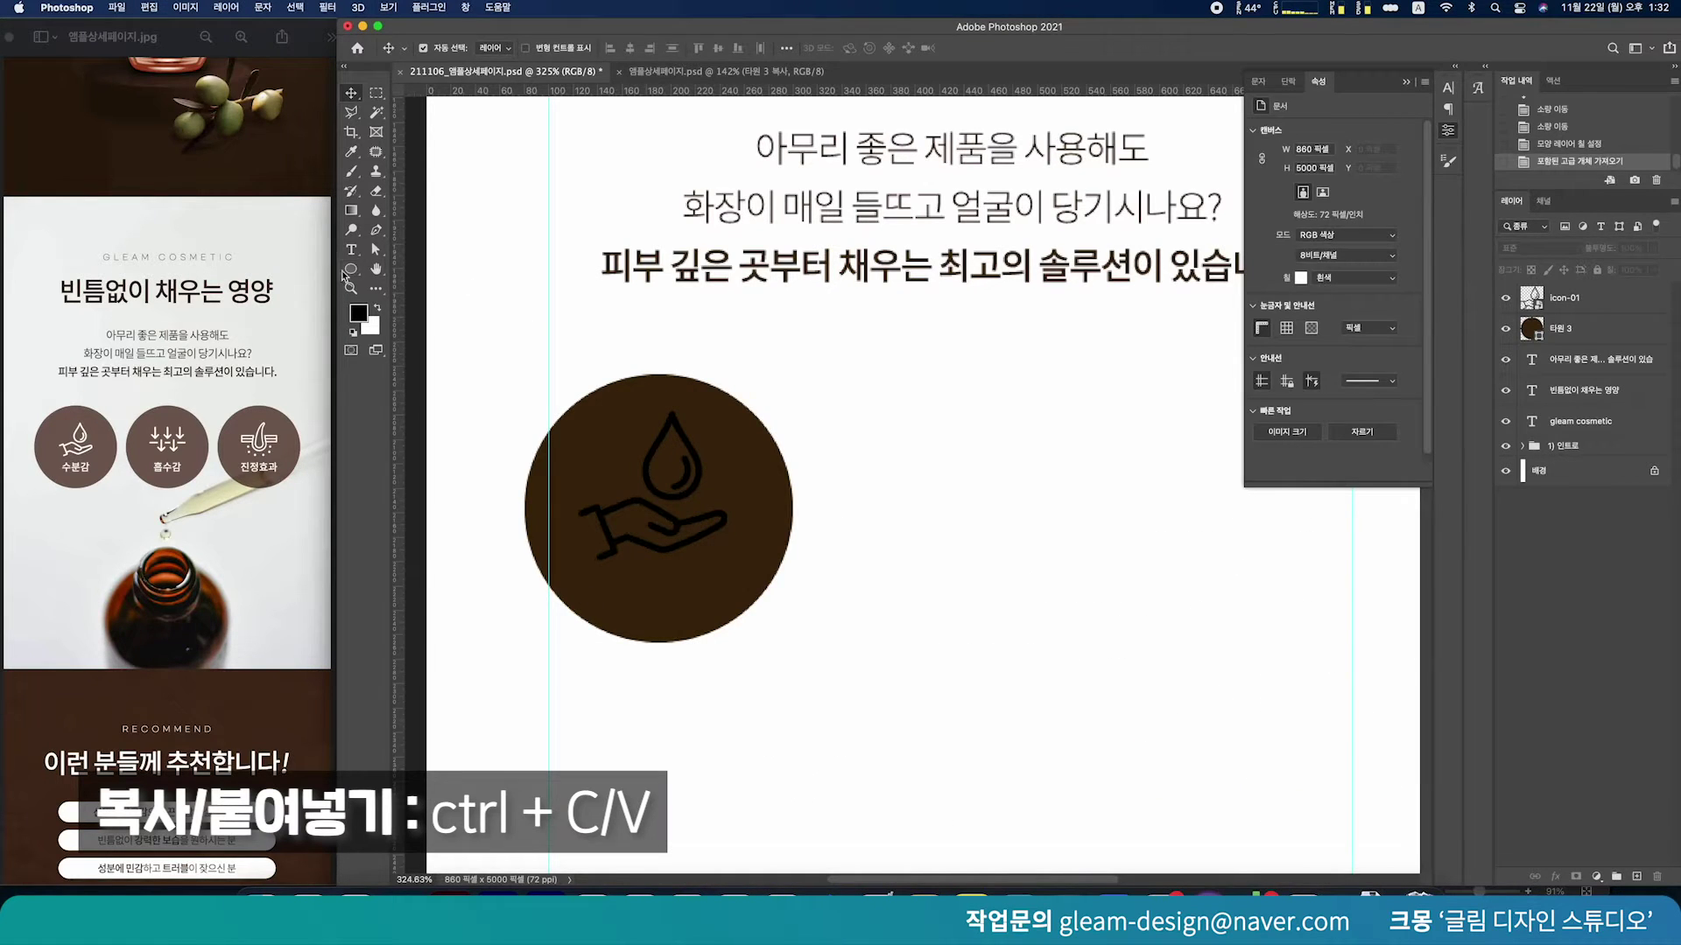
Add the text 수분감 inside the circle, below the hand-and-drop icon
click(351, 250)
click(649, 610)
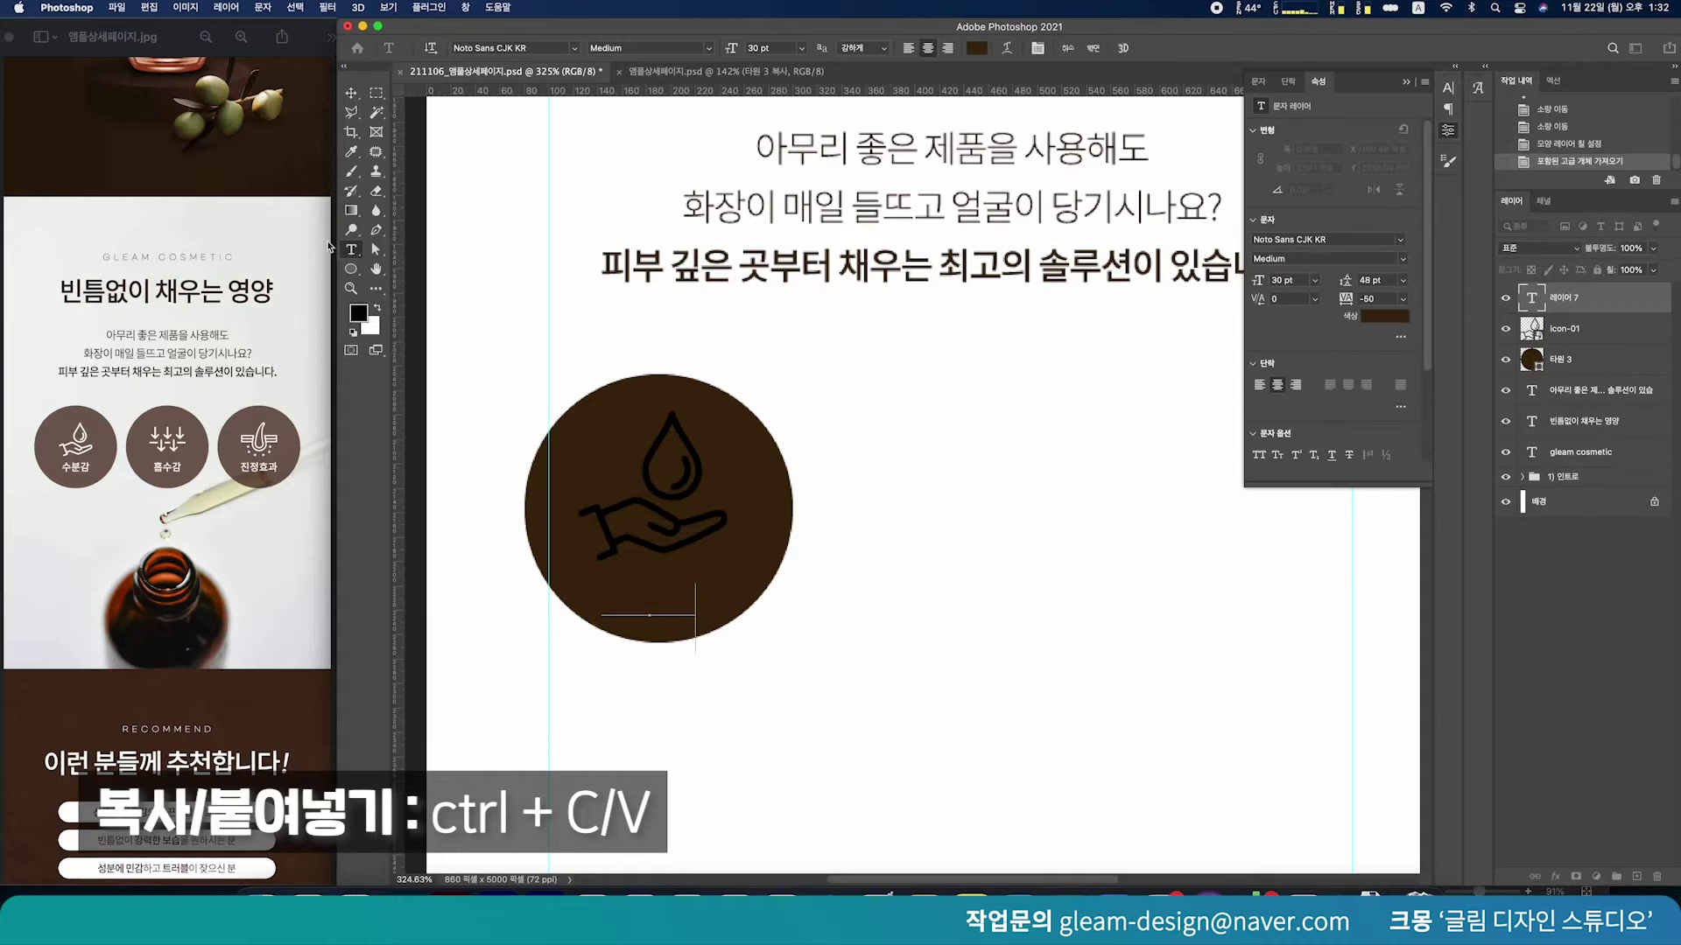
text(수분감)
click(353, 91)
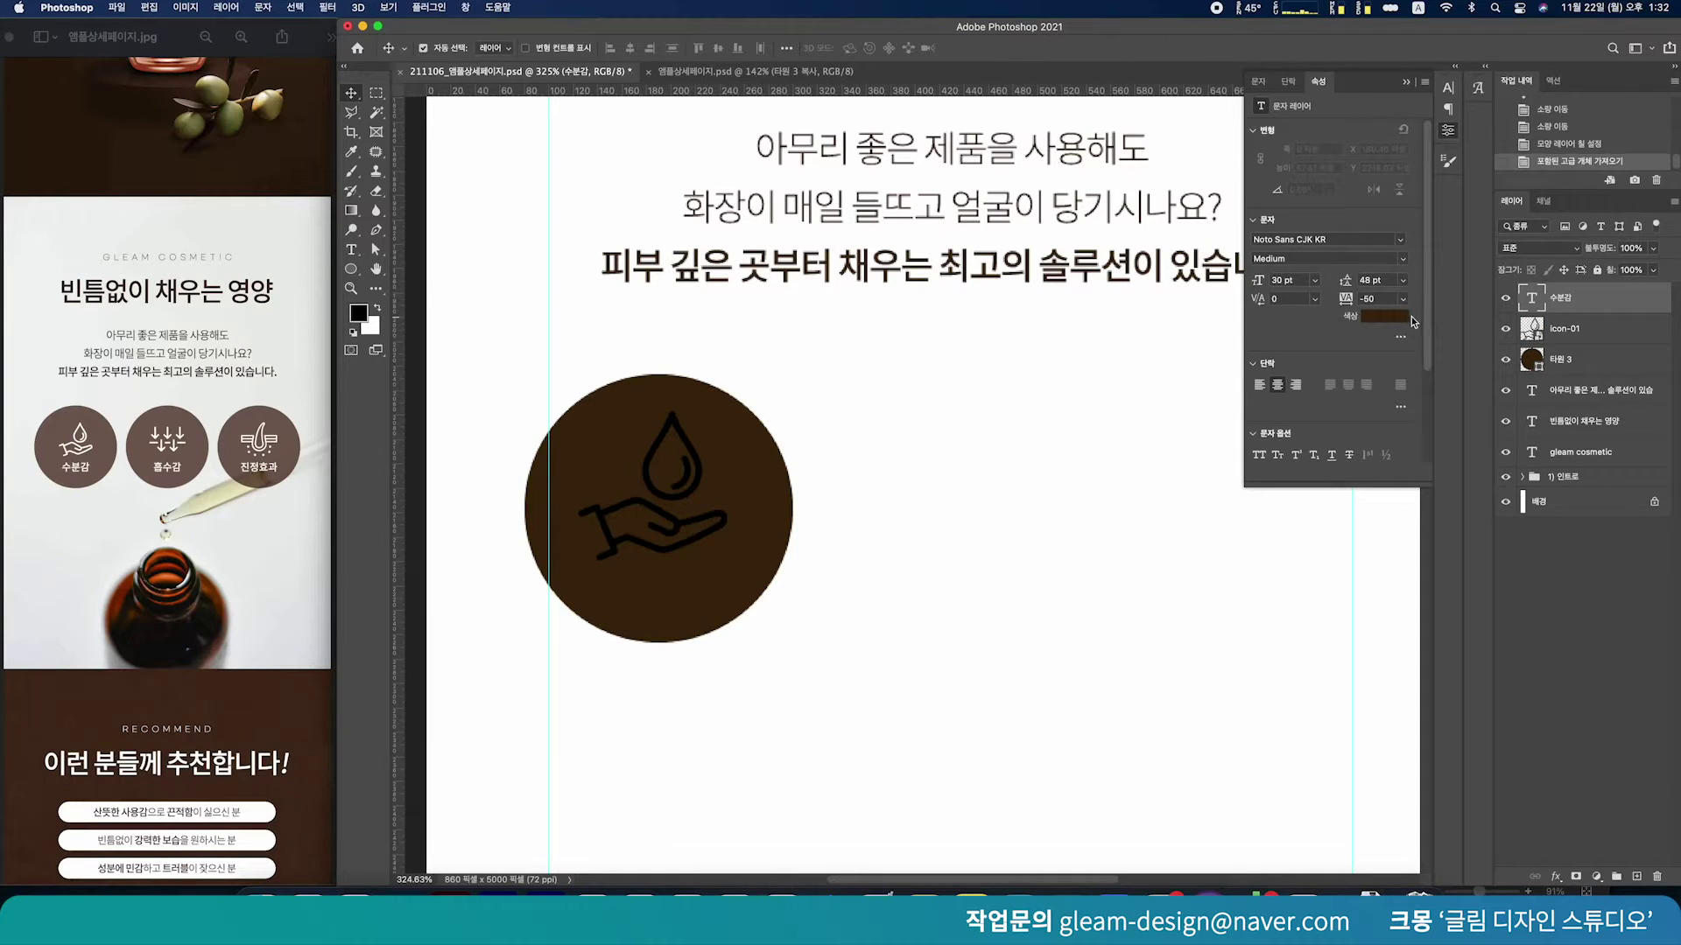
Change the 수분감 label's text colour to white, #ffffff
click(1390, 317)
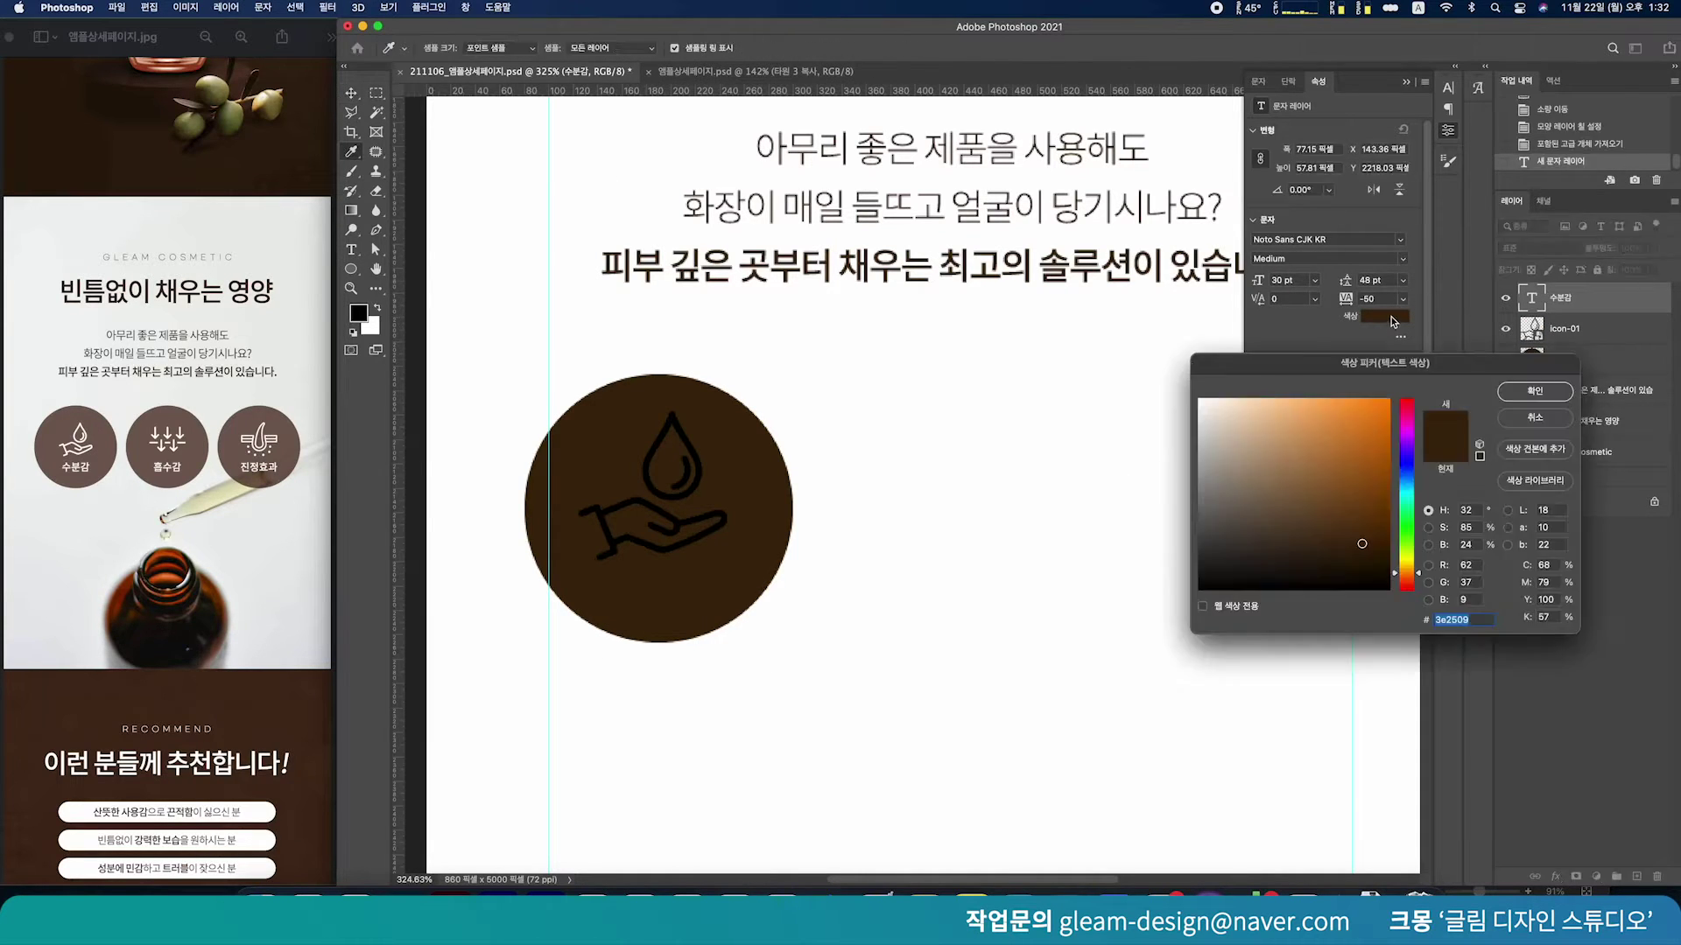
text(ffffff)
click(1535, 390)
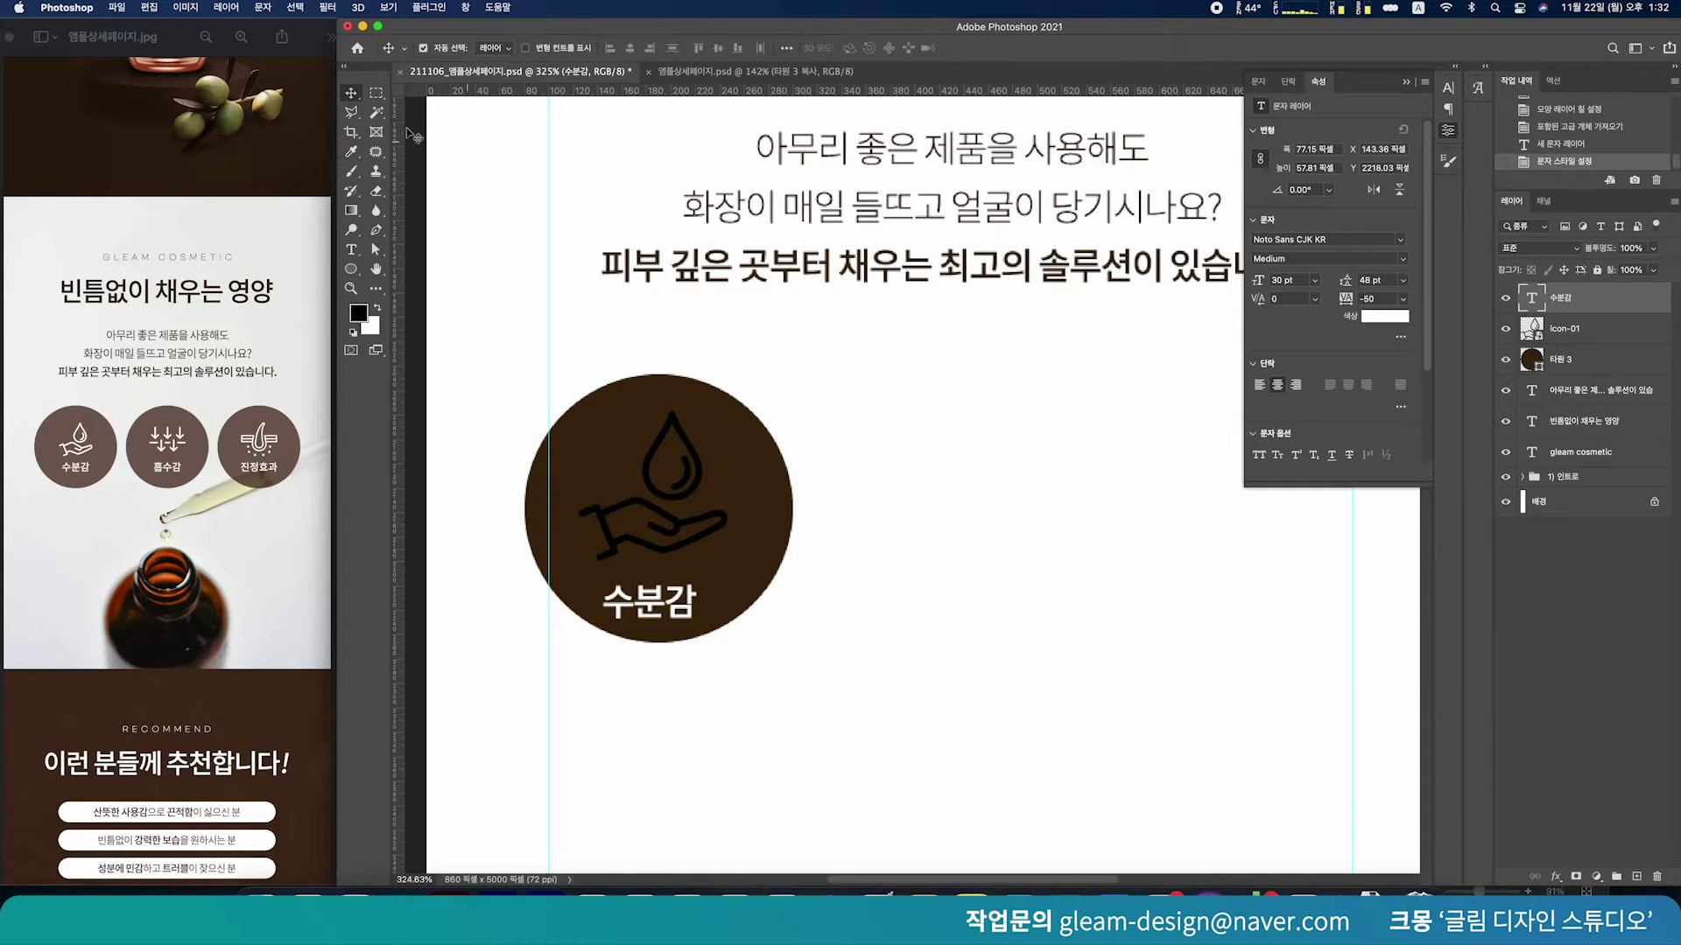
Apply a white Color Overlay layer style at 100% opacity to the hand-and-drop icon
click(957, 547)
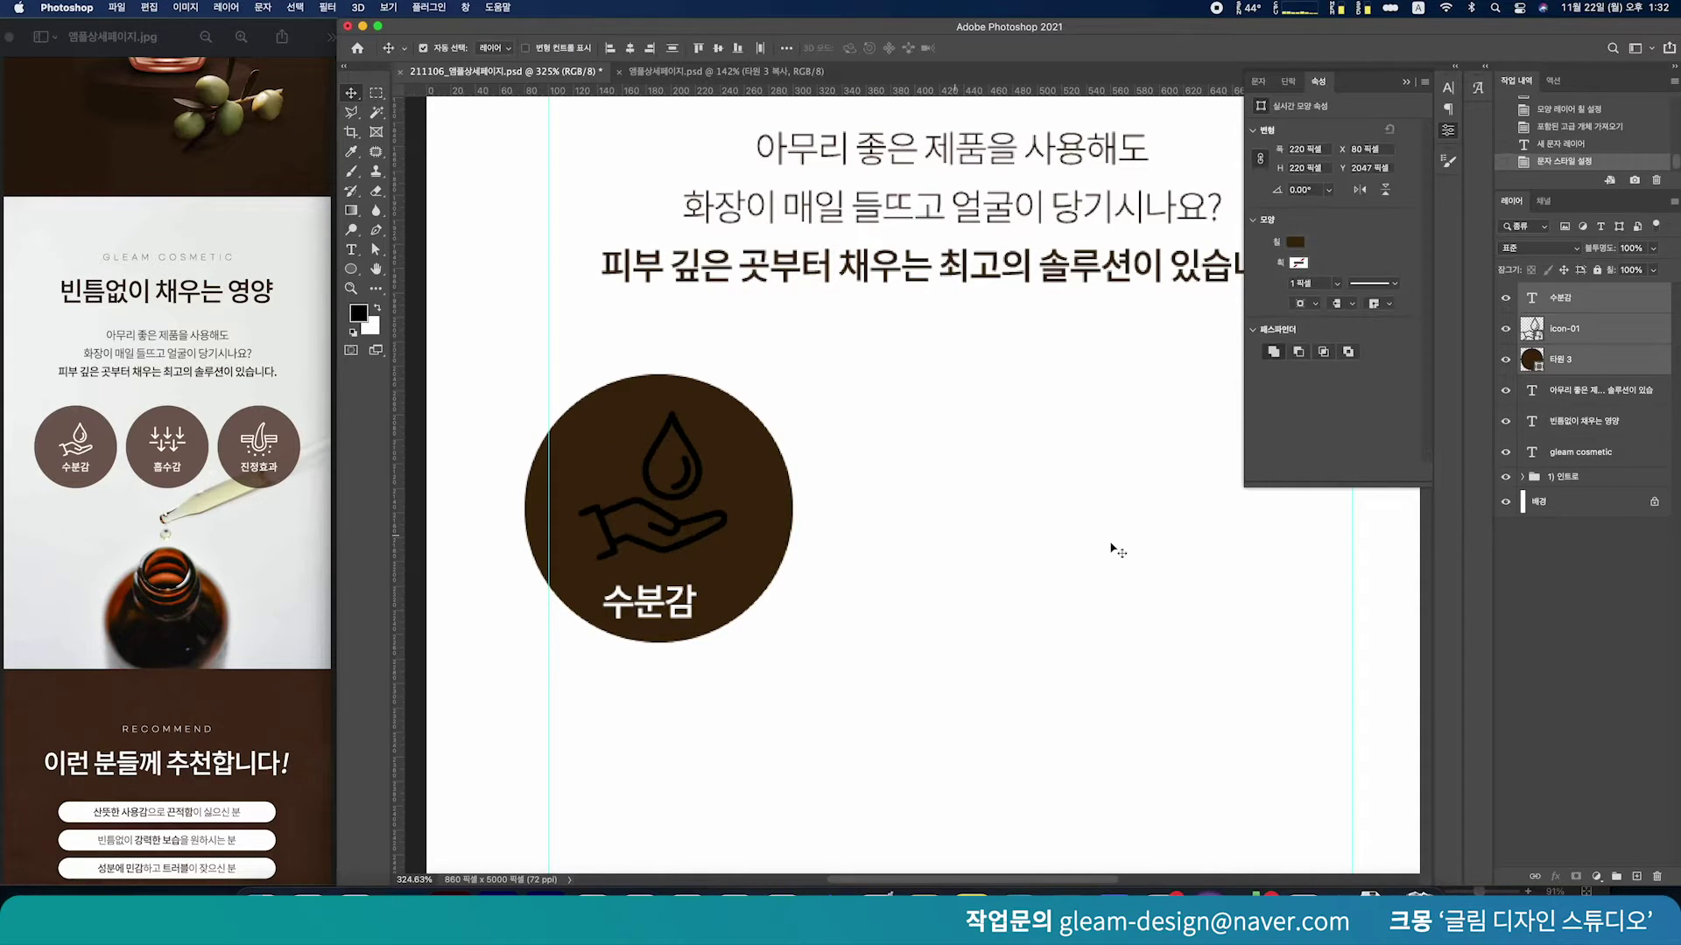
click(1620, 344)
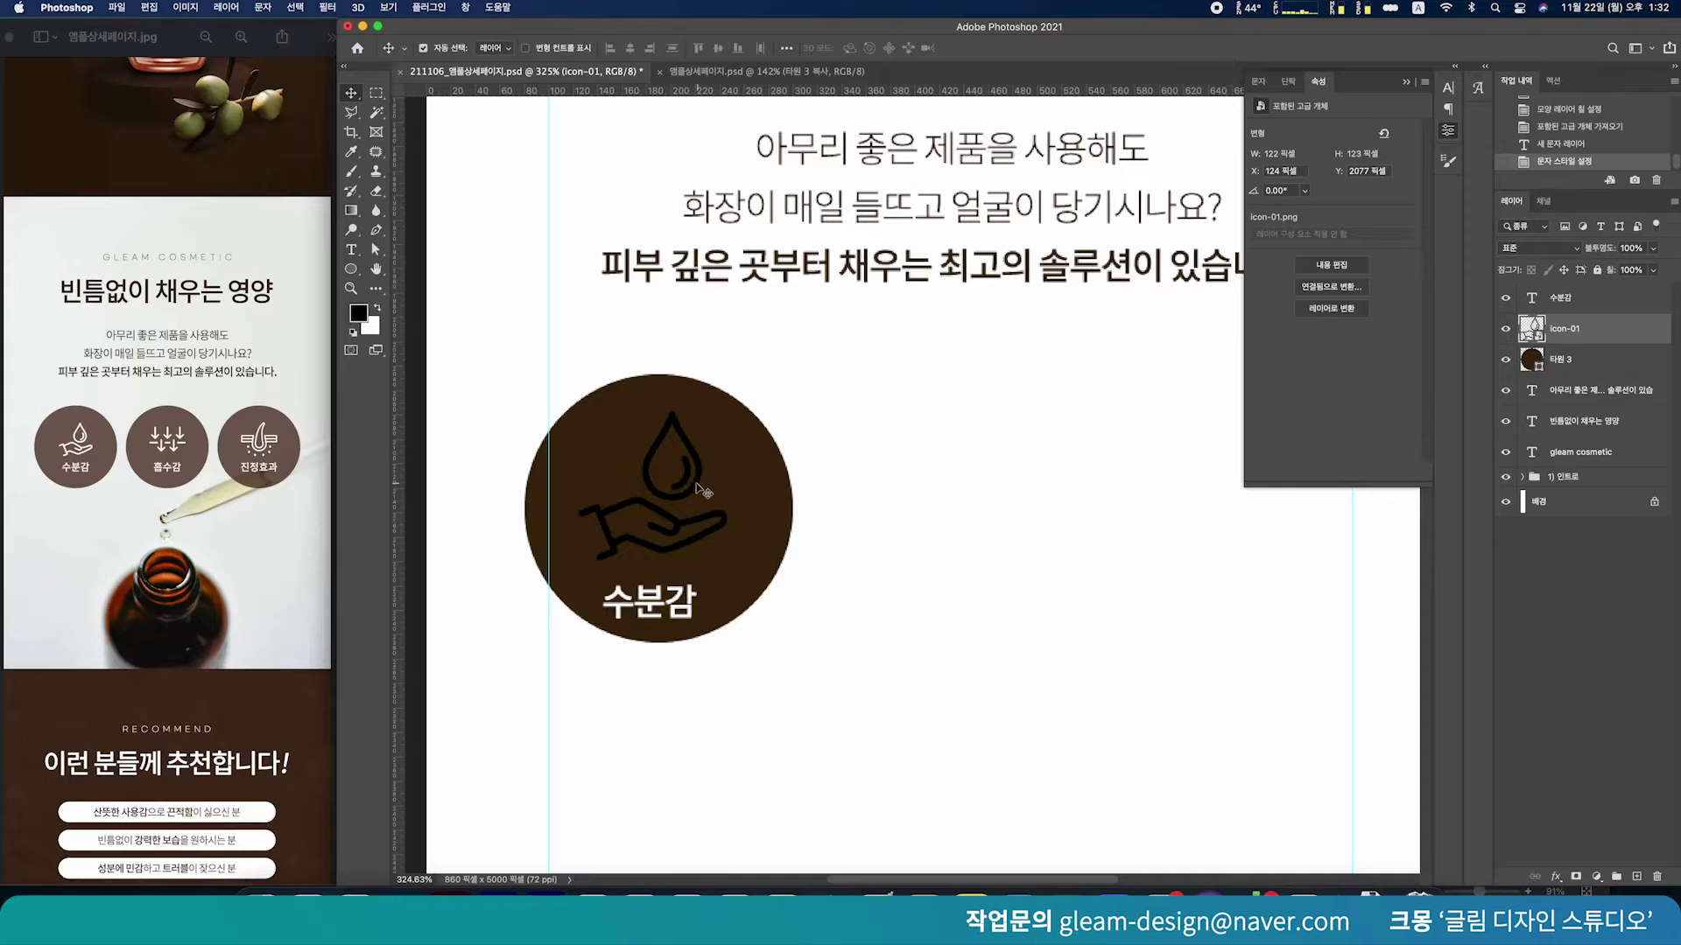
click(1555, 876)
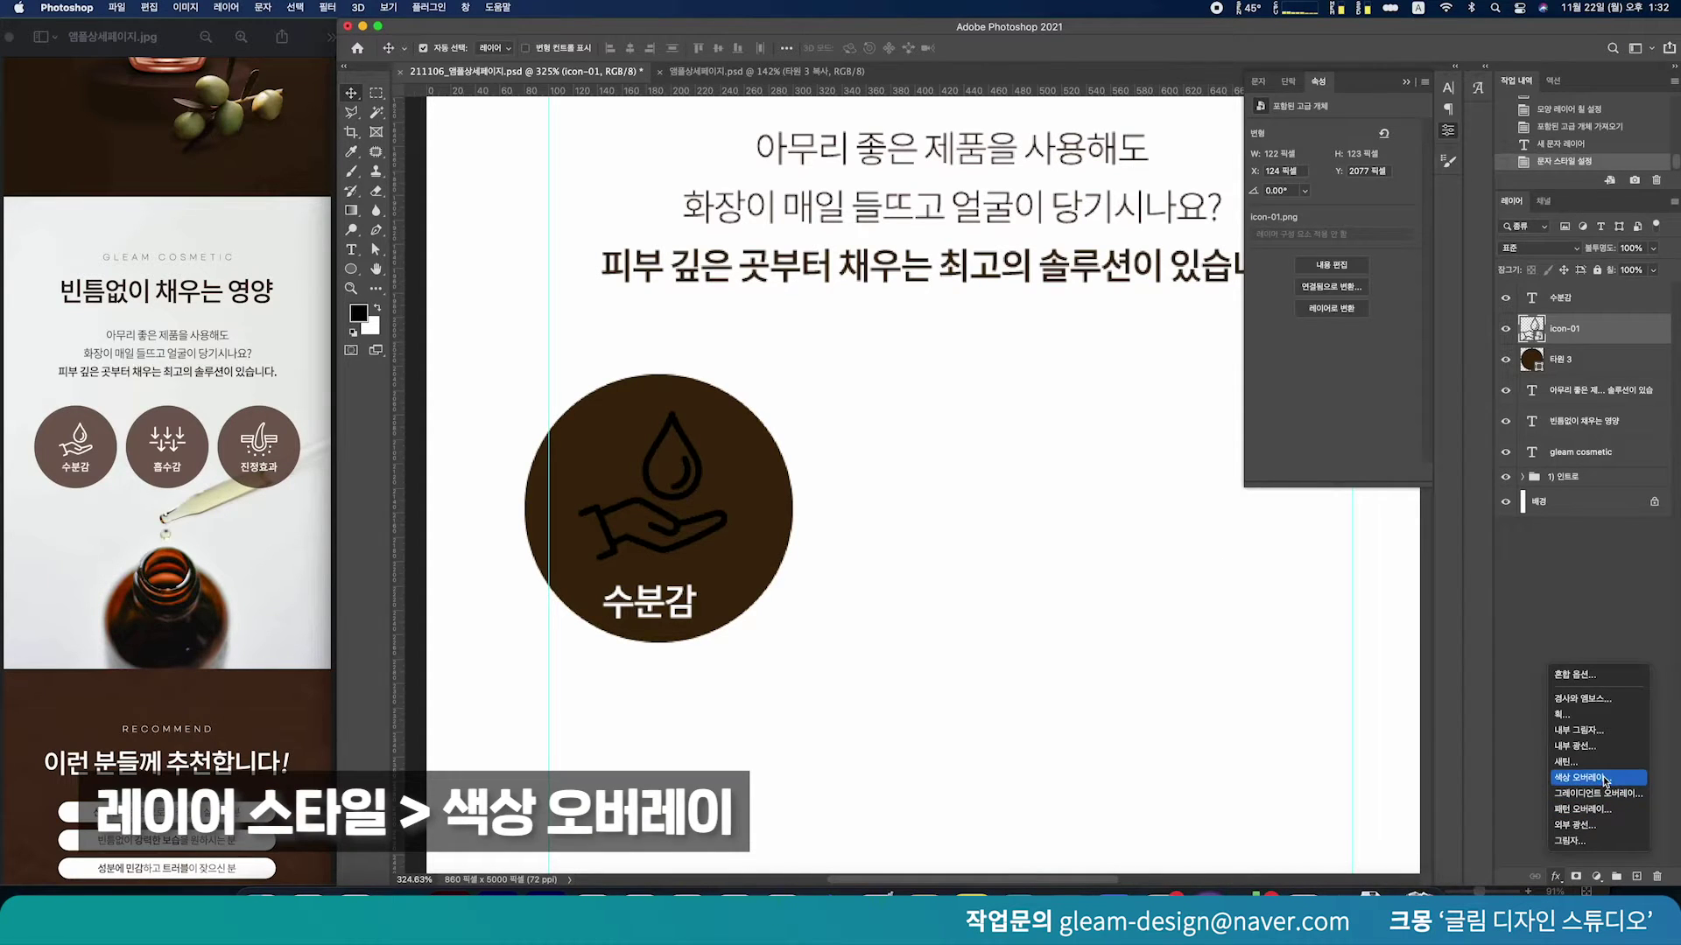
click(1605, 779)
click(1411, 488)
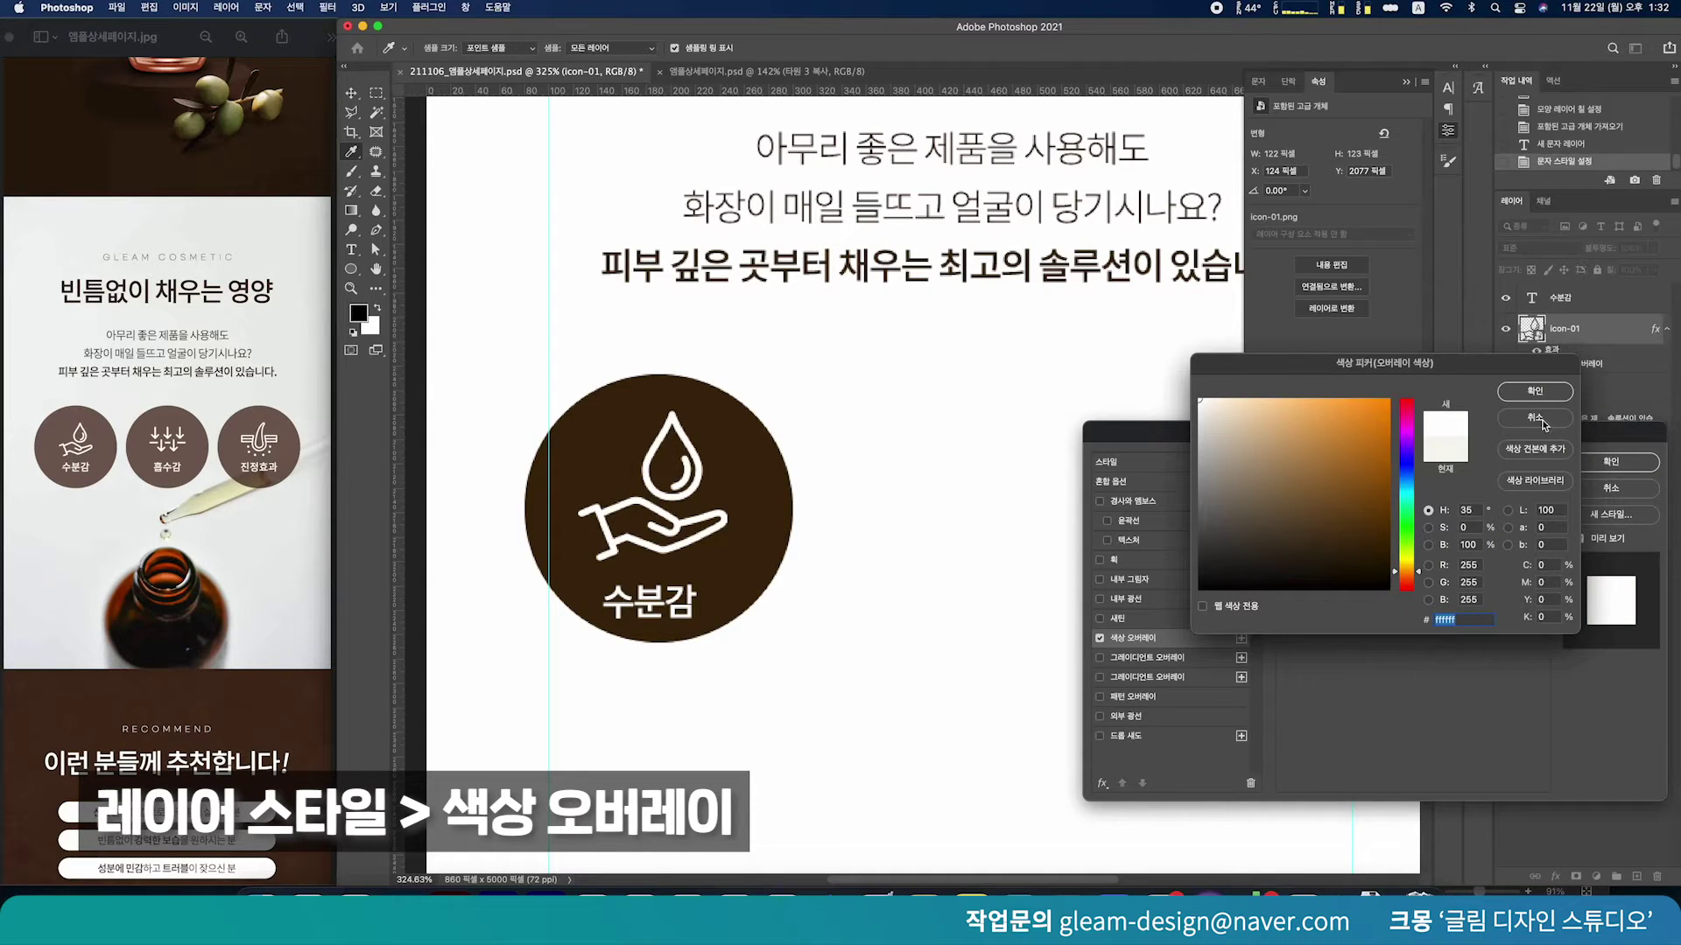
click(1569, 396)
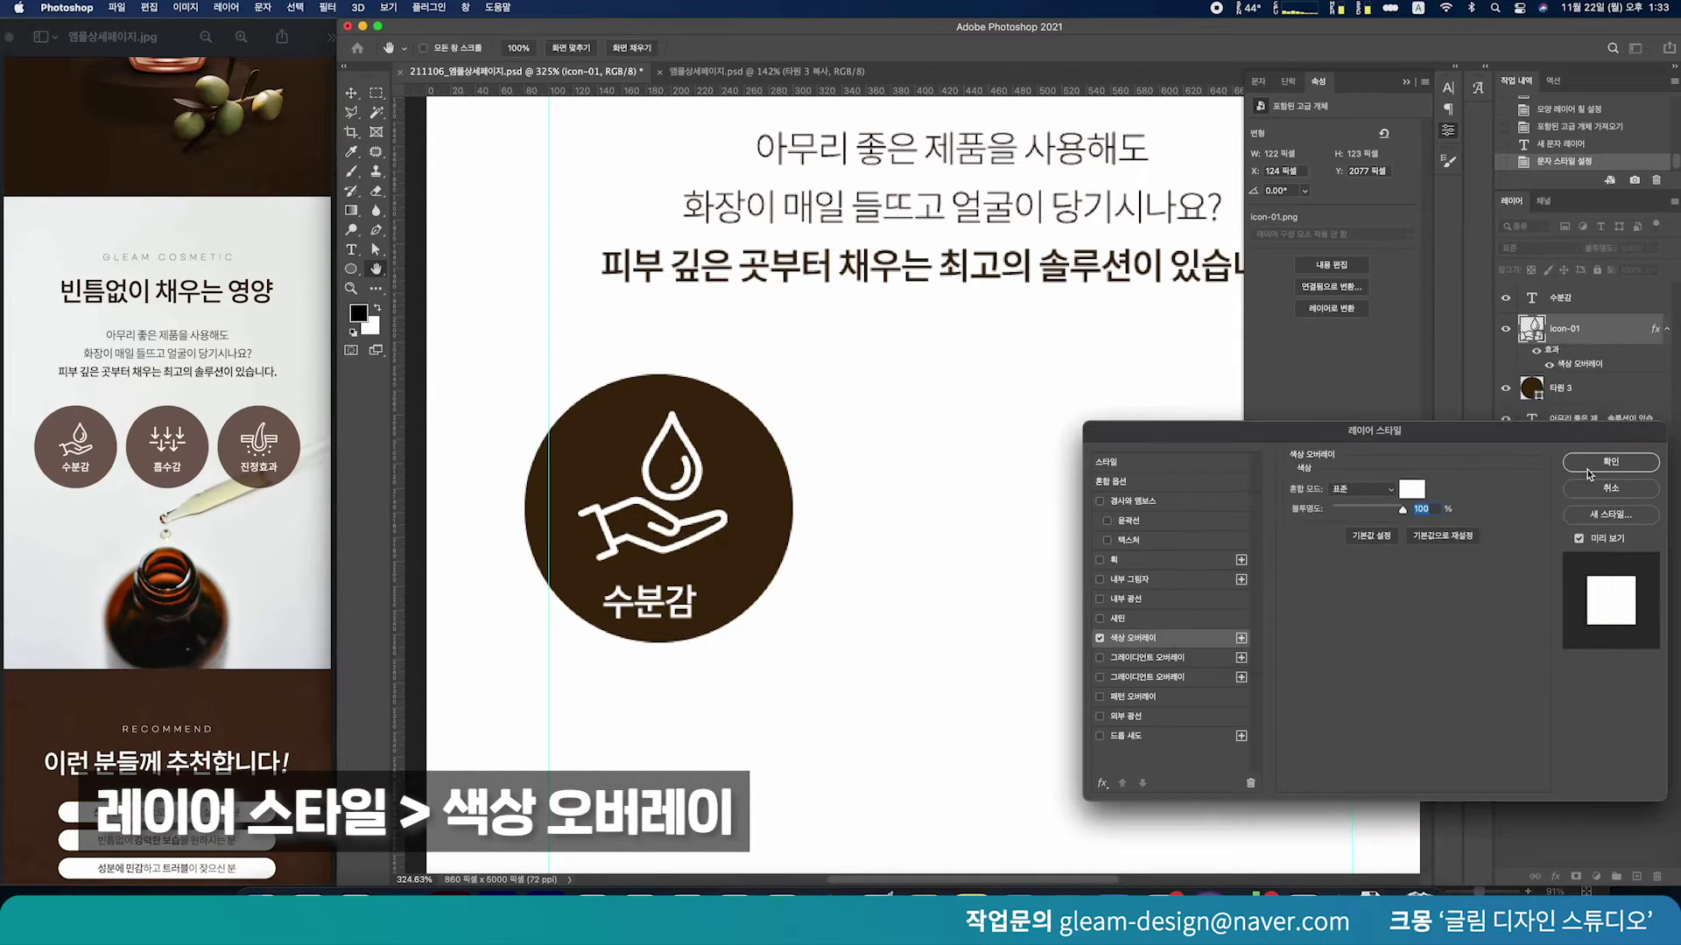
click(1588, 467)
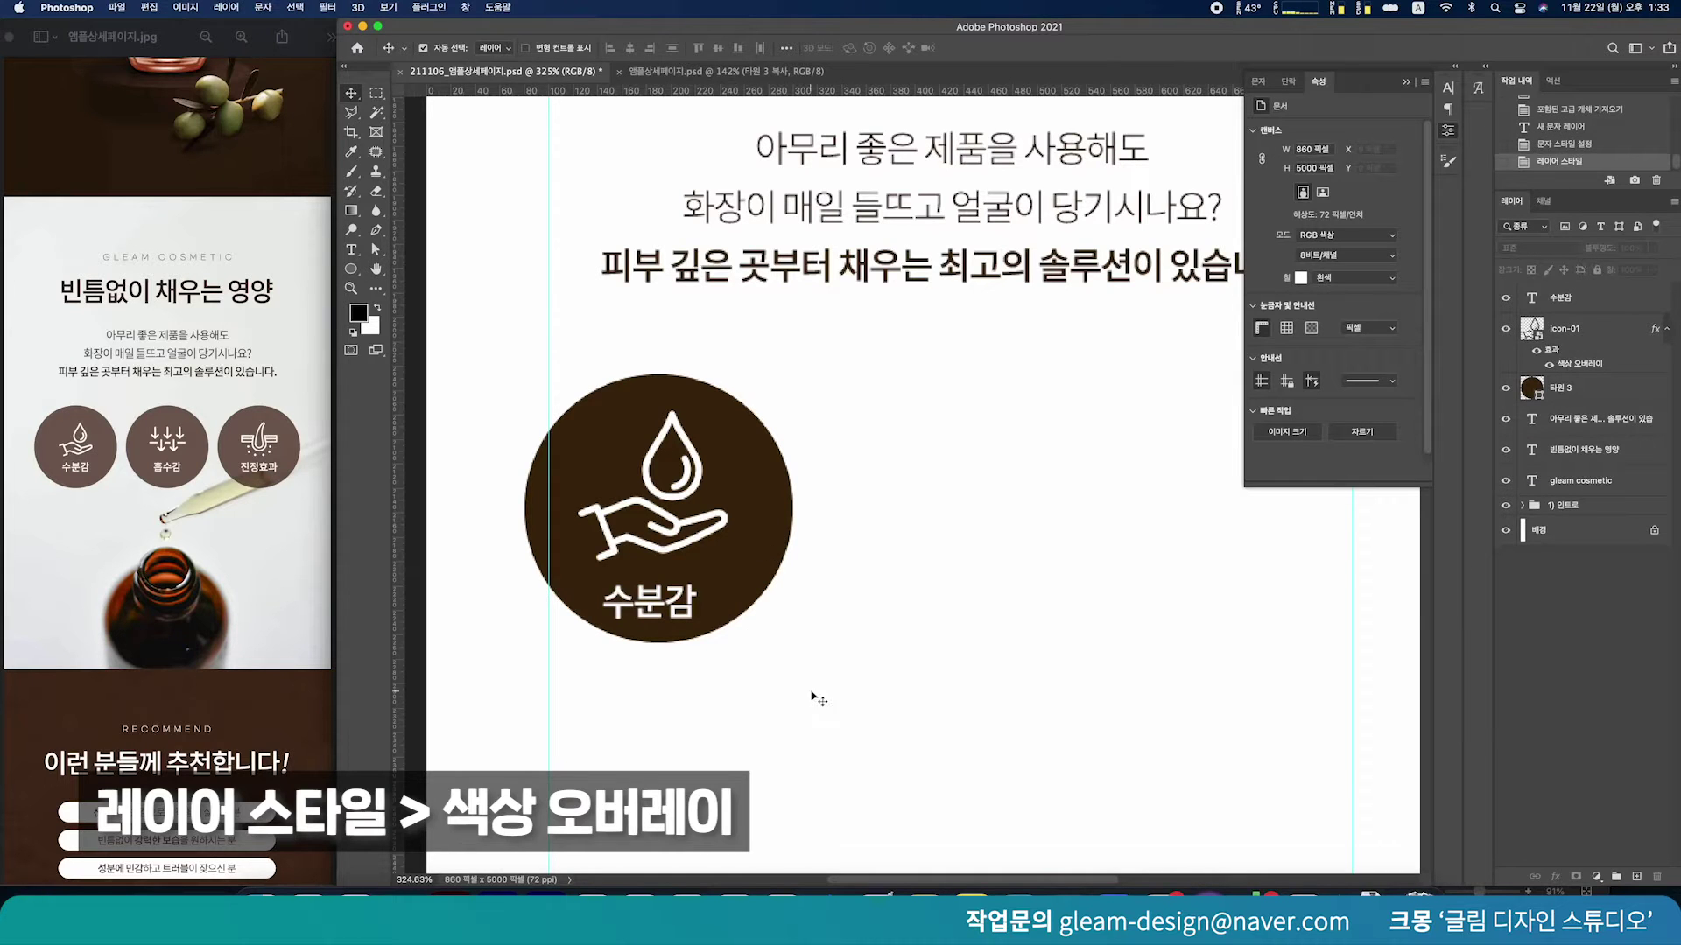
Select the circle, icon and 수분감 label together and align their horizontal centres
drag(811, 691, 560, 416)
drag(915, 707, 785, 596)
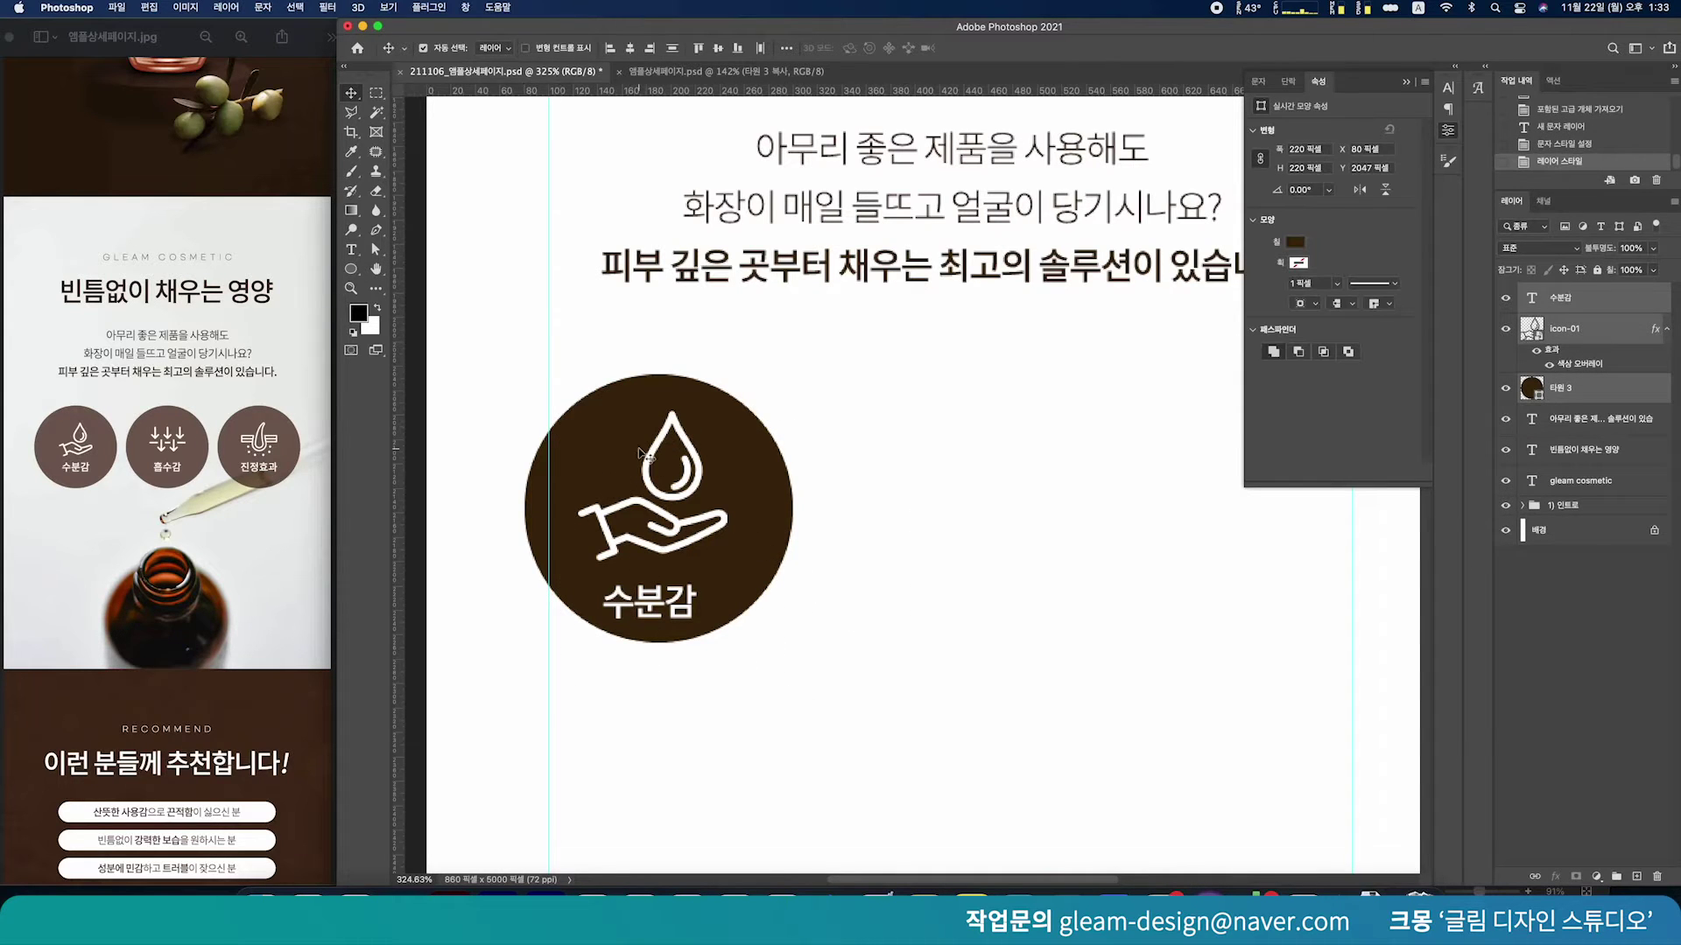
click(630, 48)
click(916, 545)
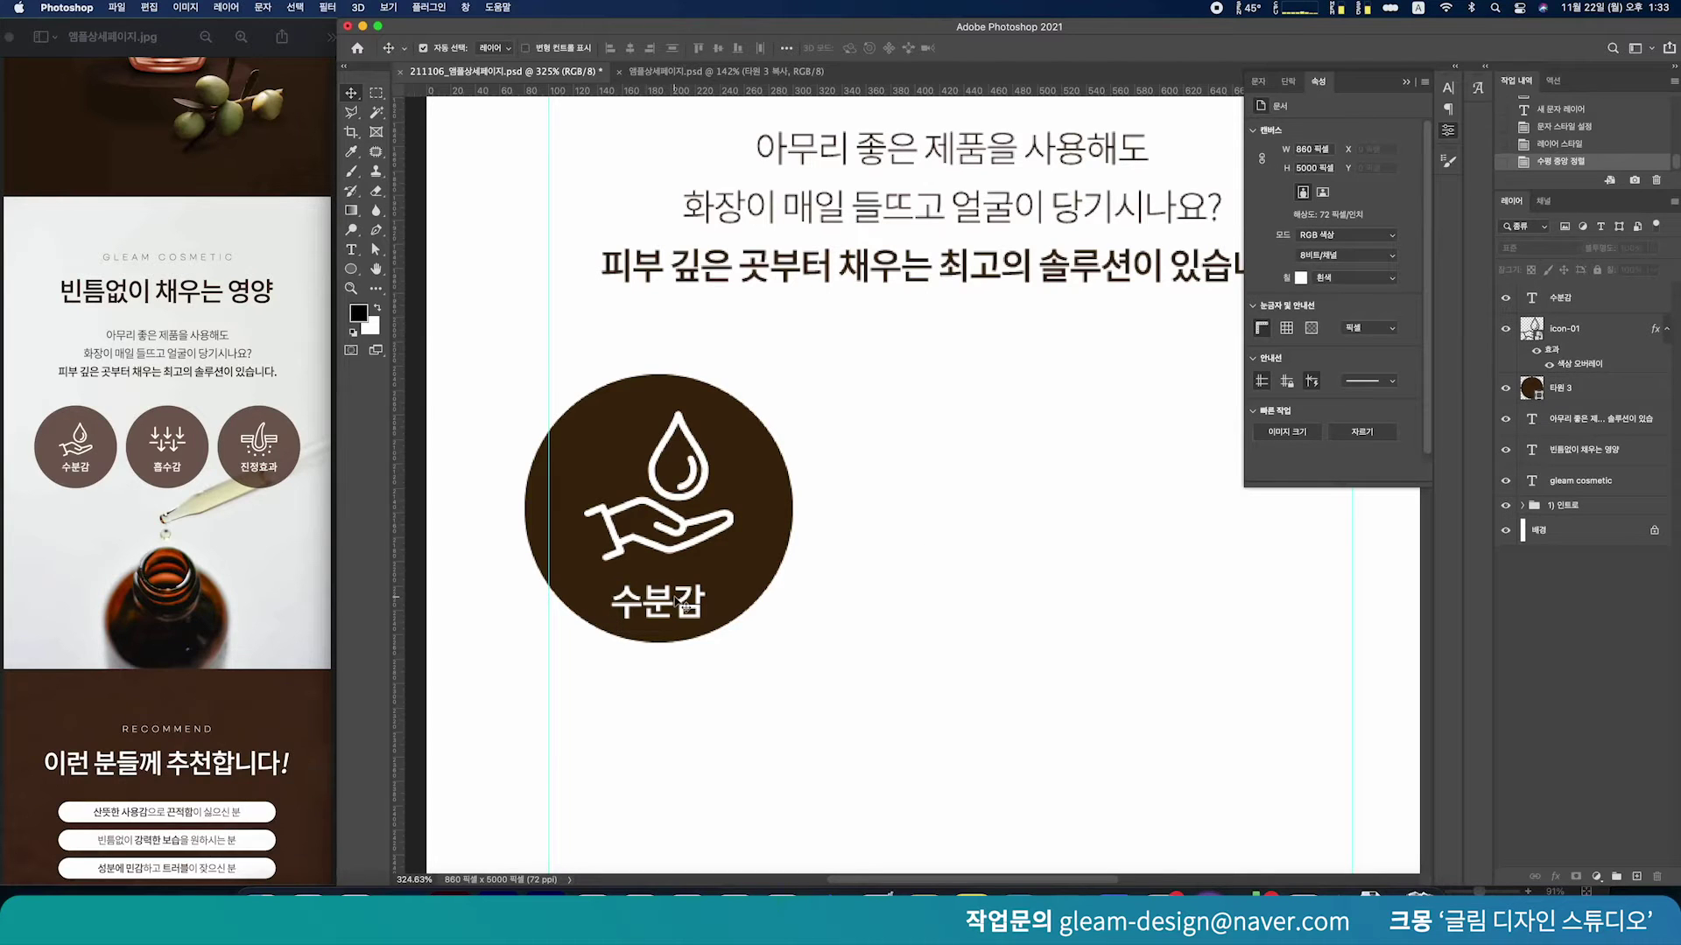
Set the font size of the 수분감 label to 27 pt
click(680, 604)
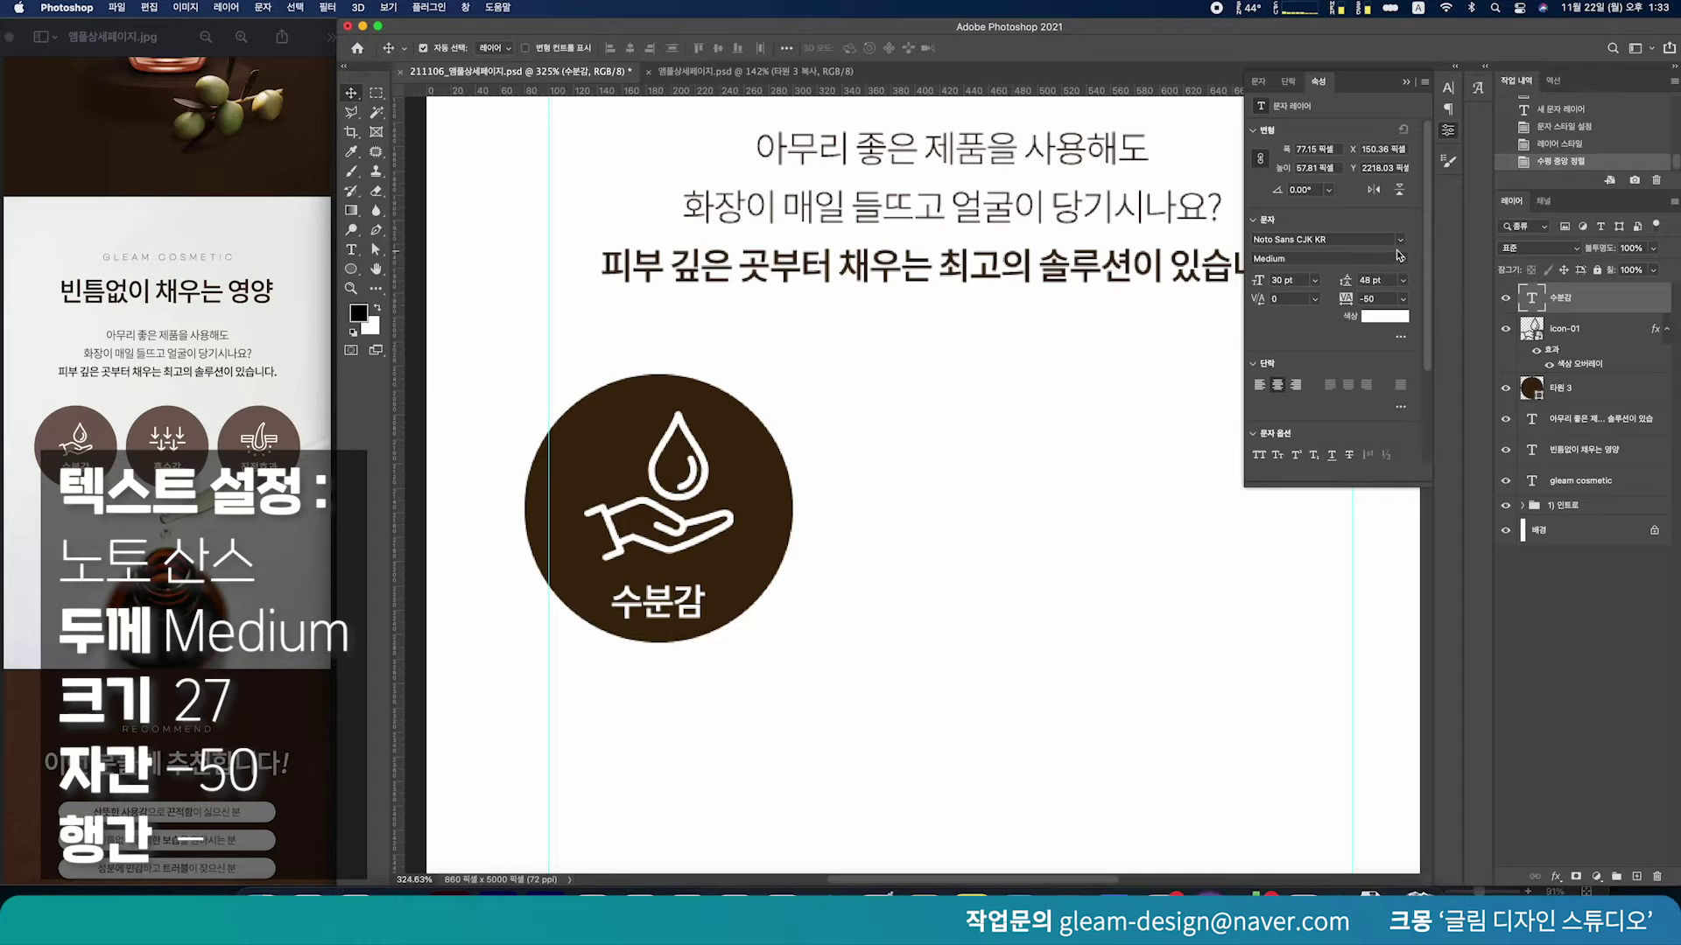
click(1299, 285)
text(27)
key(Return)
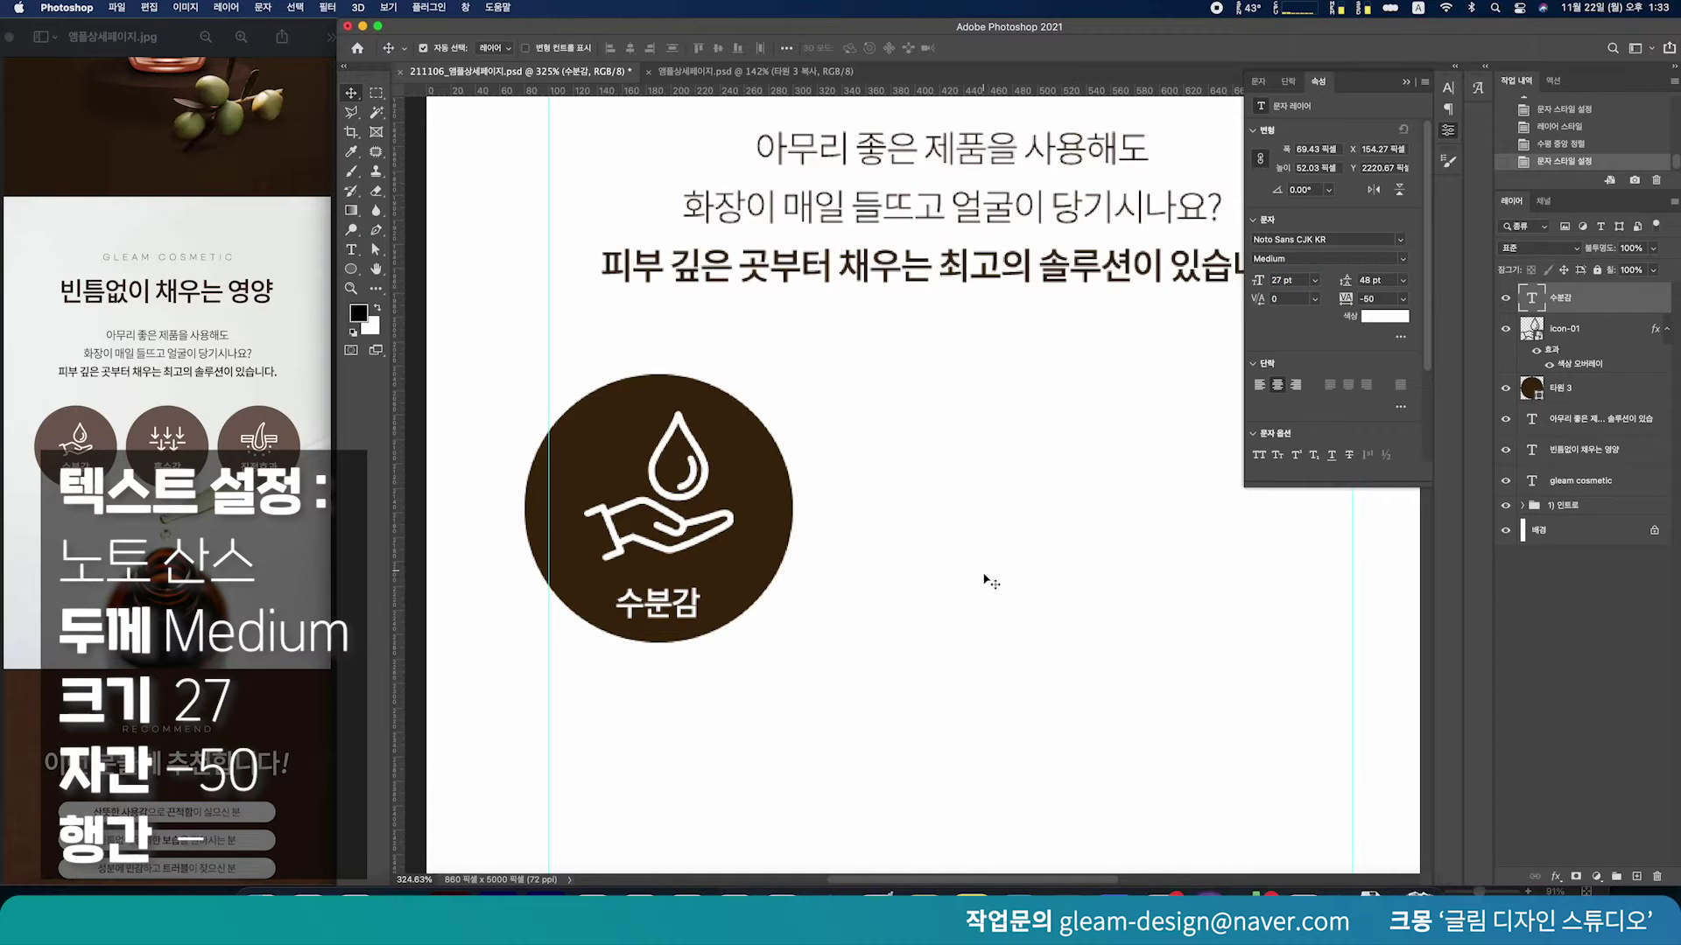
Nudge the 수분감 label straight up towards the icon, to a Y position of 2199.67 px
key(Up)
key(Up)
key(Up)
key(Up)
key(Up)
key(Up)
key(Up)
key(Up)
key(Up)
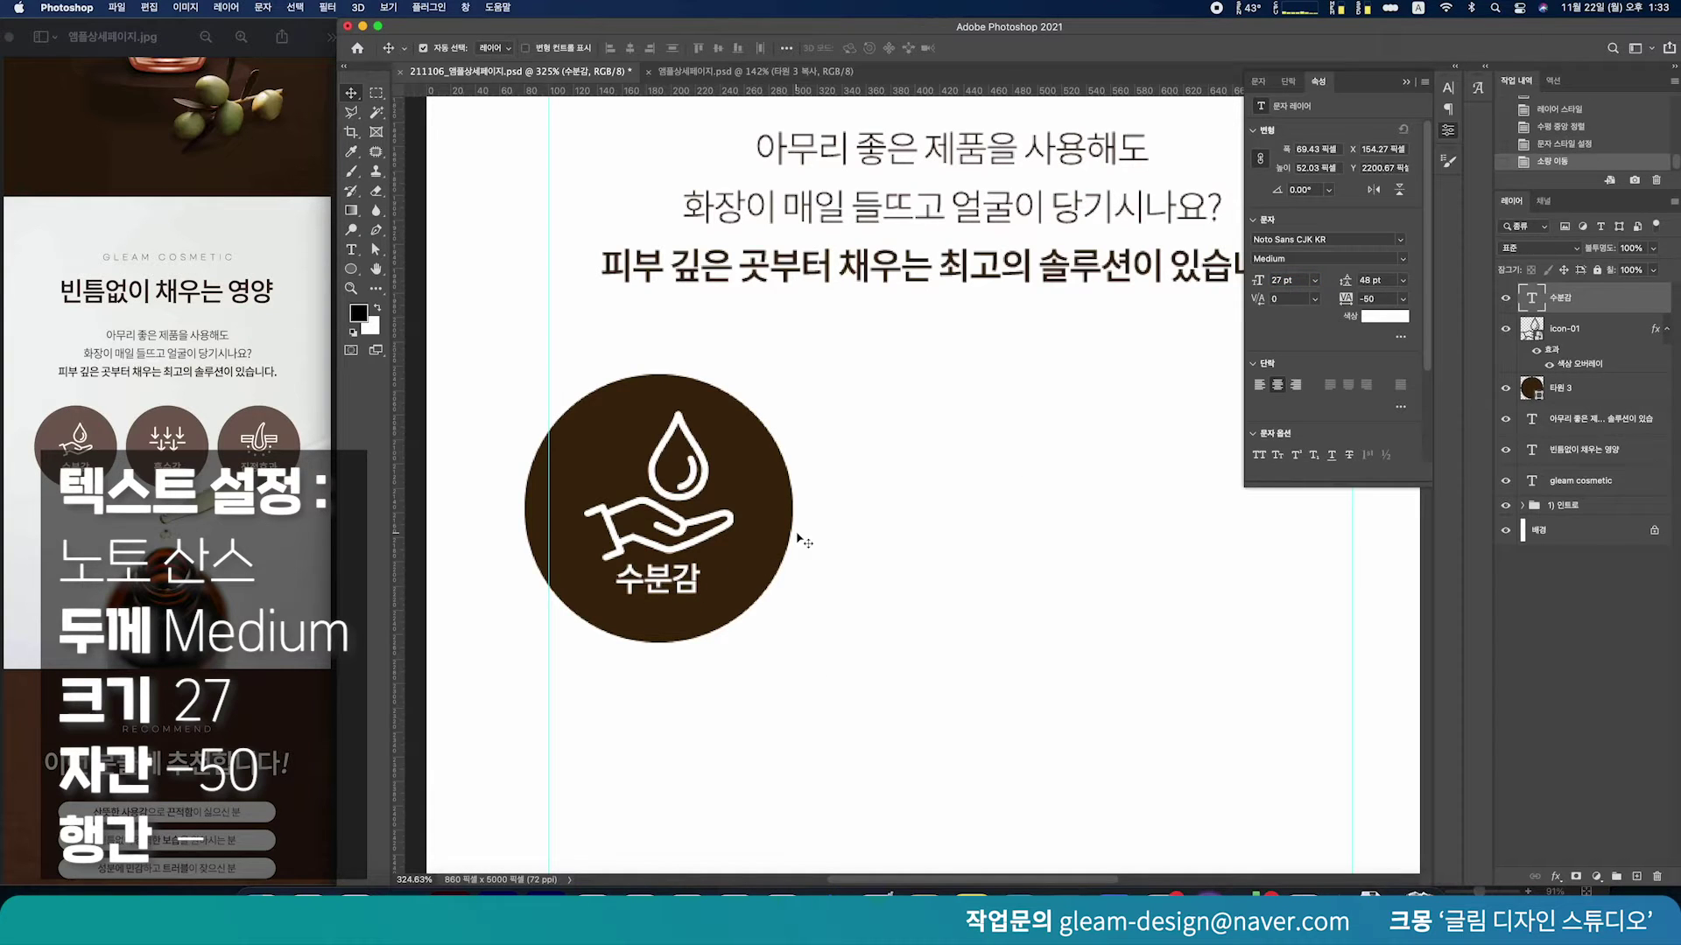
key(Down)
key(Down)
key(Down)
key(Down)
key(Up)
key(Up)
key(Up)
key(Up)
key(Up)
key(Up)
key(Up)
key(Up)
key(Down)
key(Down)
key(Down)
key(Down)
key(Down)
key(Down)
key(Down)
key(Down)
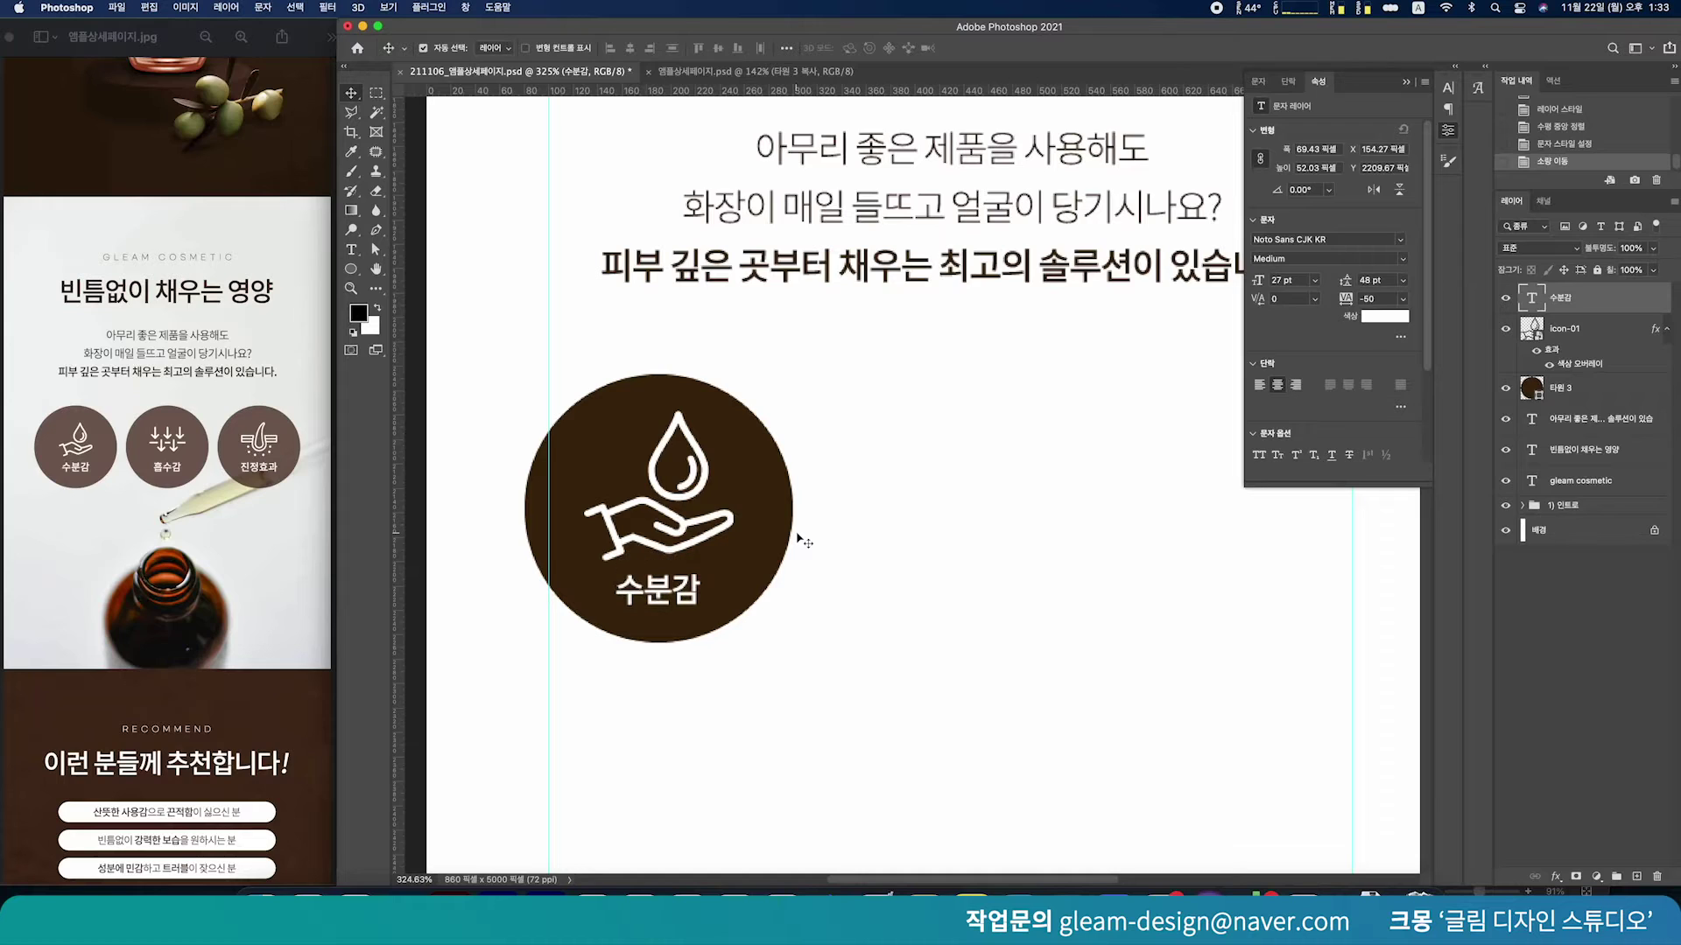
key(Up)
key(Up)
key(Up)
key(Up)
key(Up)
key(Down)
key(Up)
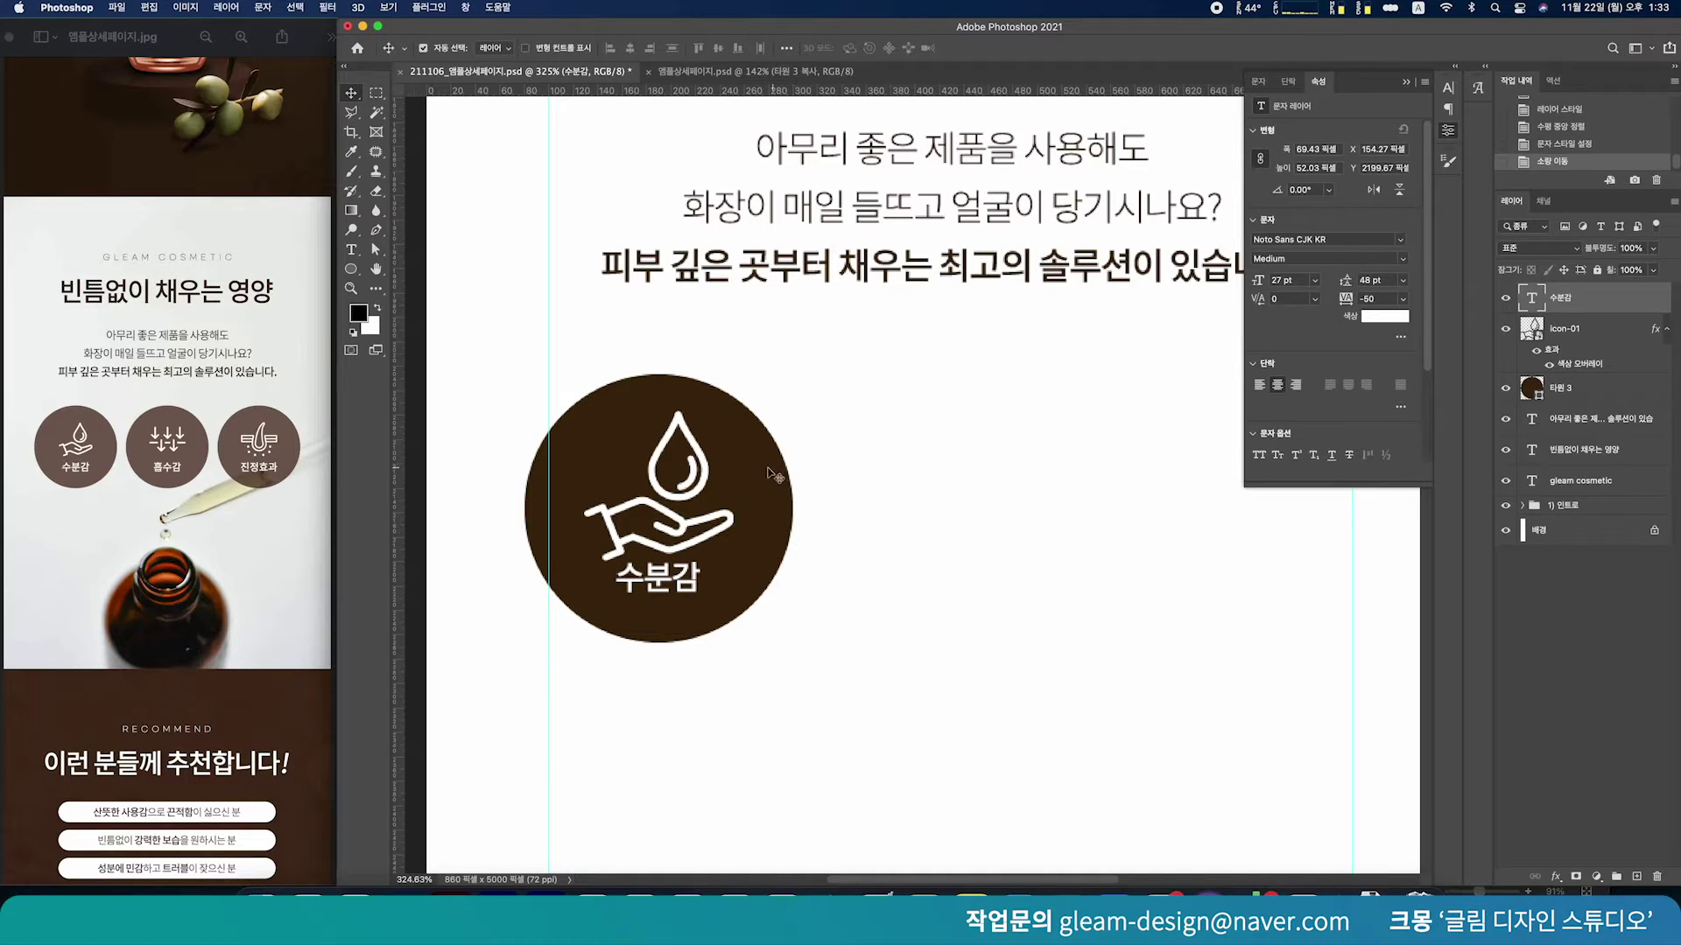
Scale the hand-and-drop icon down about its centre to 14.79%, making it 90 px wide
click(705, 480)
key(ctrl+t)
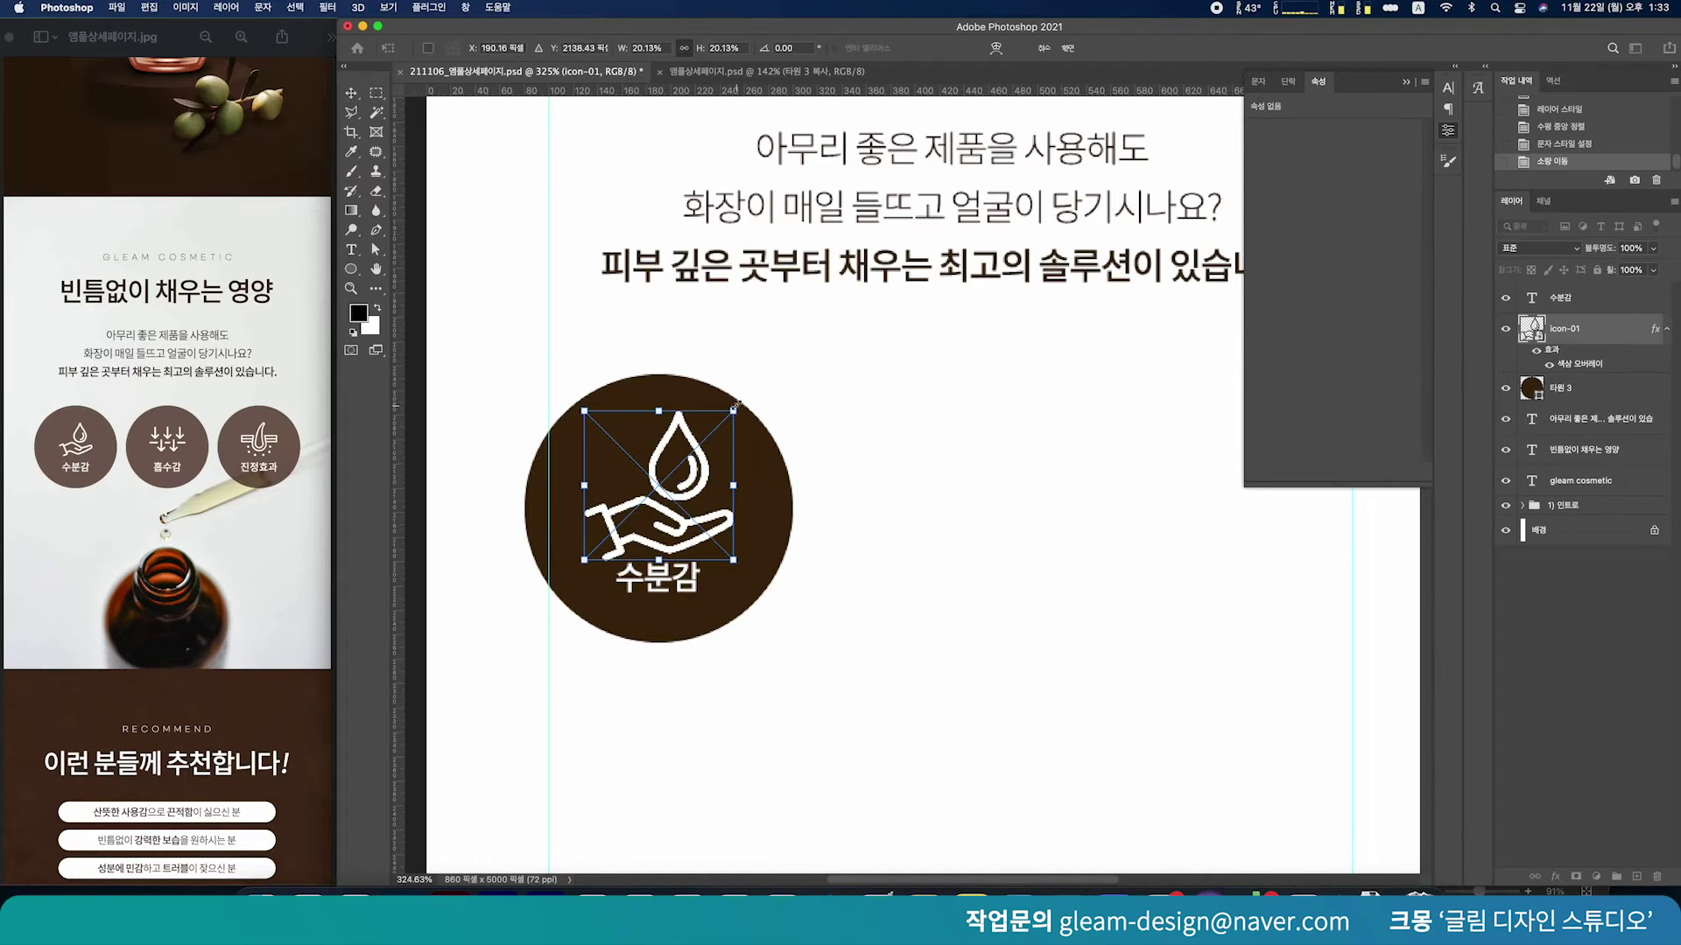
drag(732, 409, 707, 431)
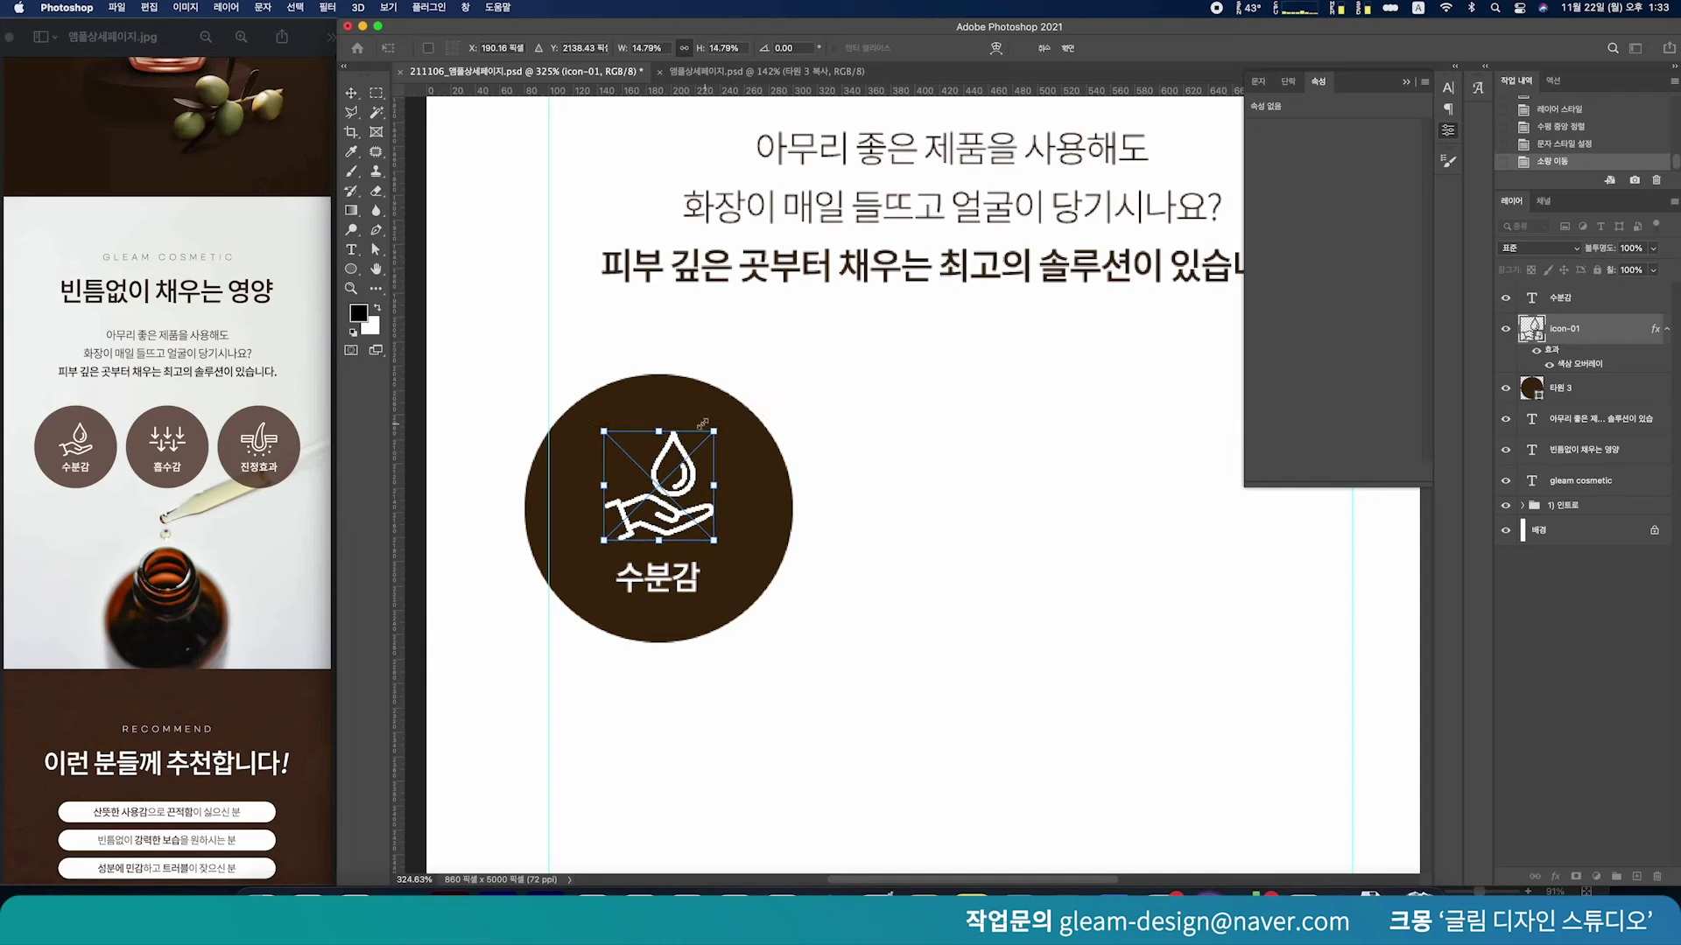
key(Return)
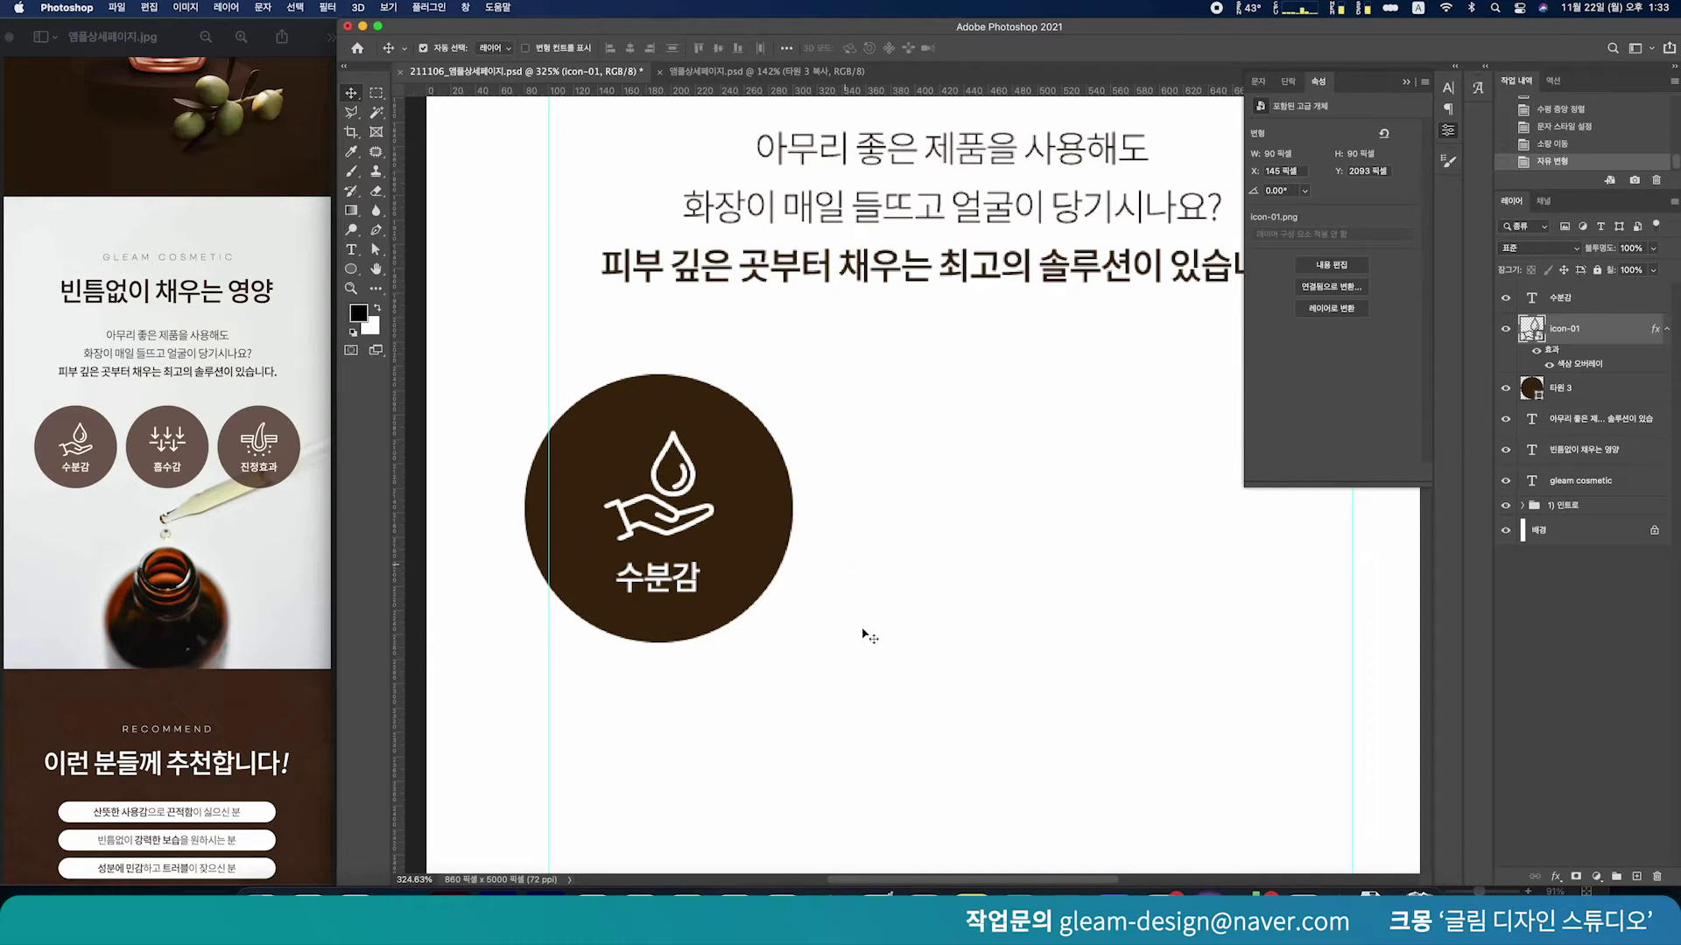
Align the hand-and-drop icon's horizontal centre and nudge it straight up to a Y position of 2087 px
click(629, 47)
click(938, 481)
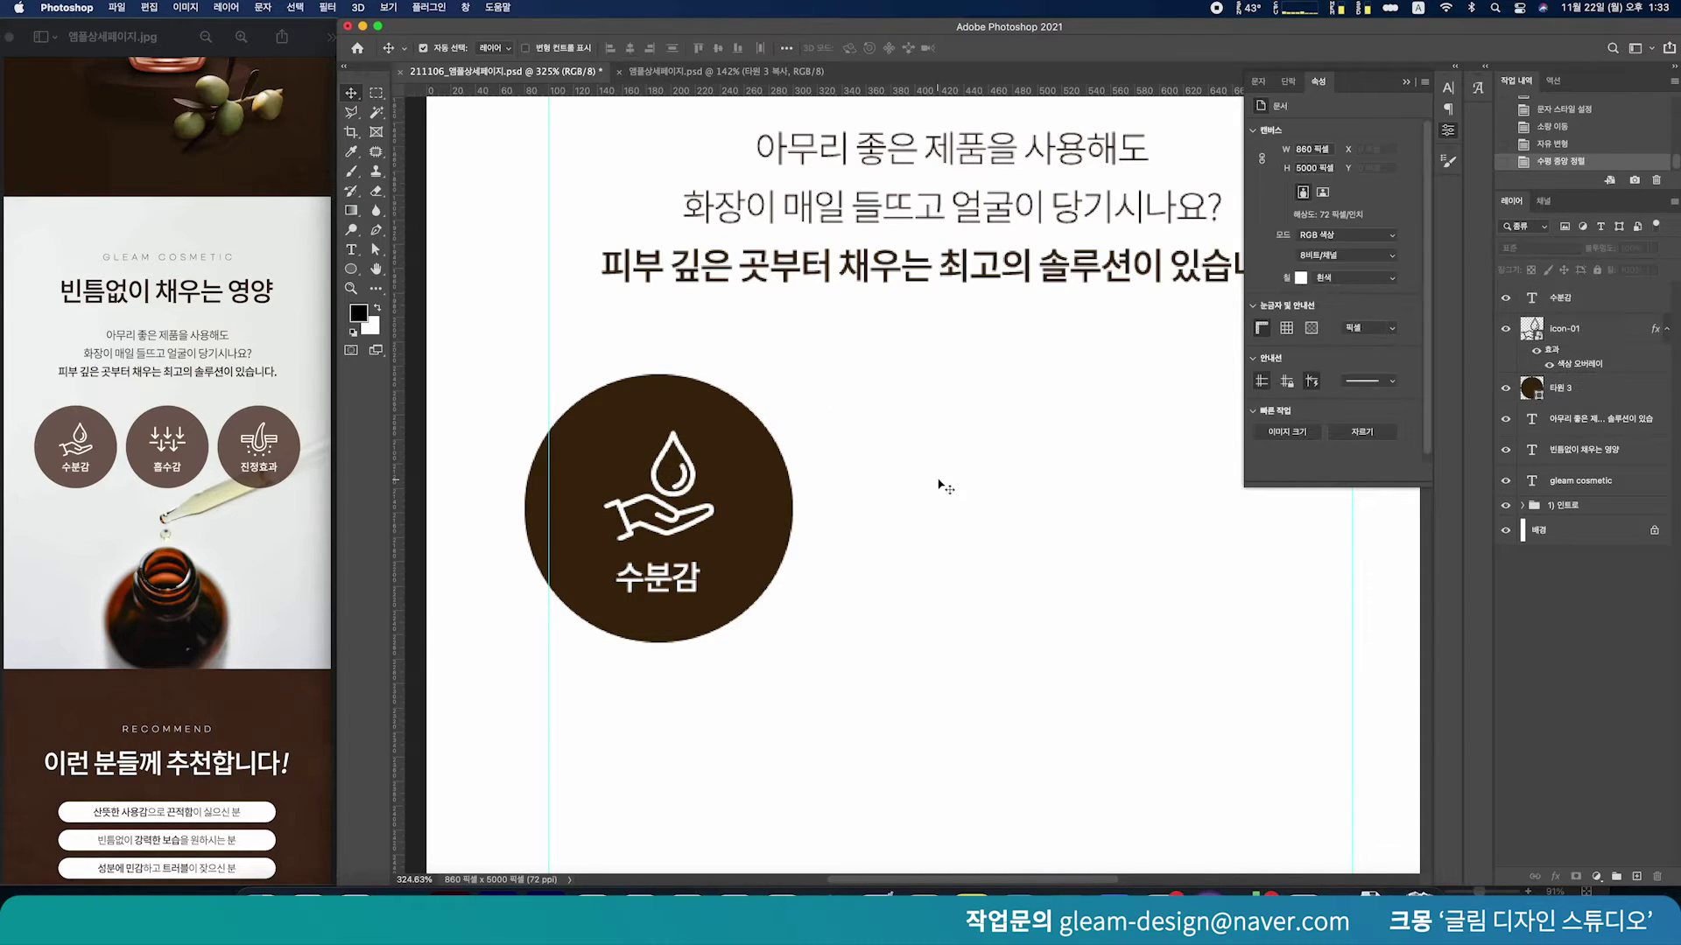
click(683, 486)
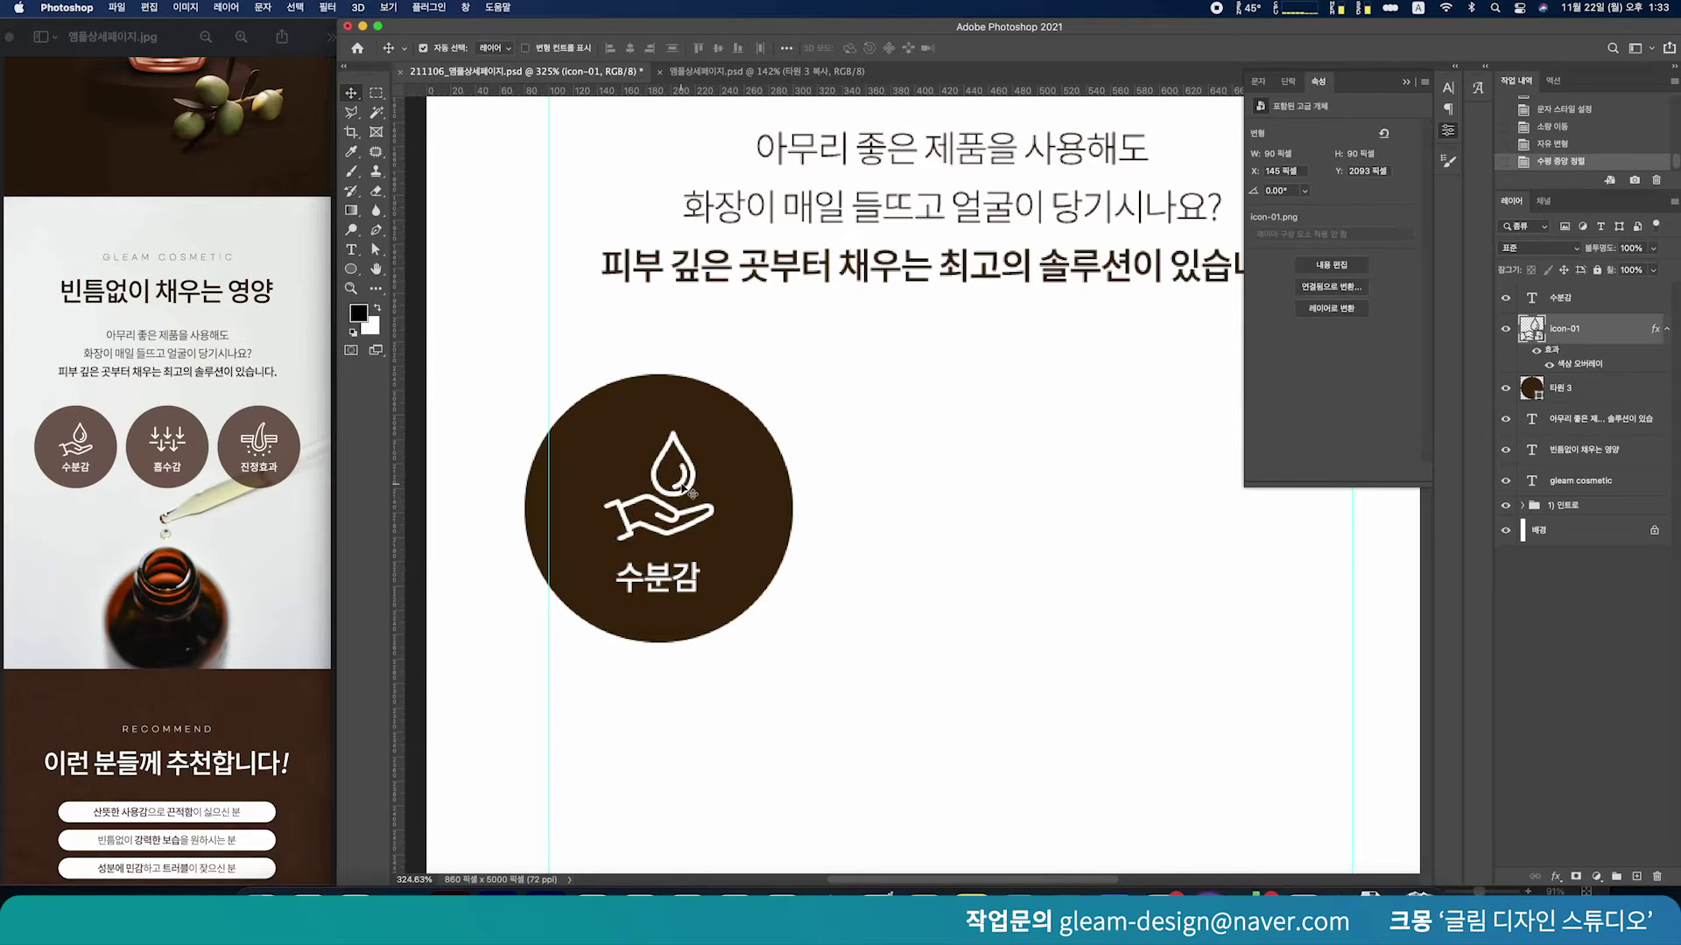
key(Up)
key(Up)
key(Up)
key(Up)
key(Up)
key(Up)
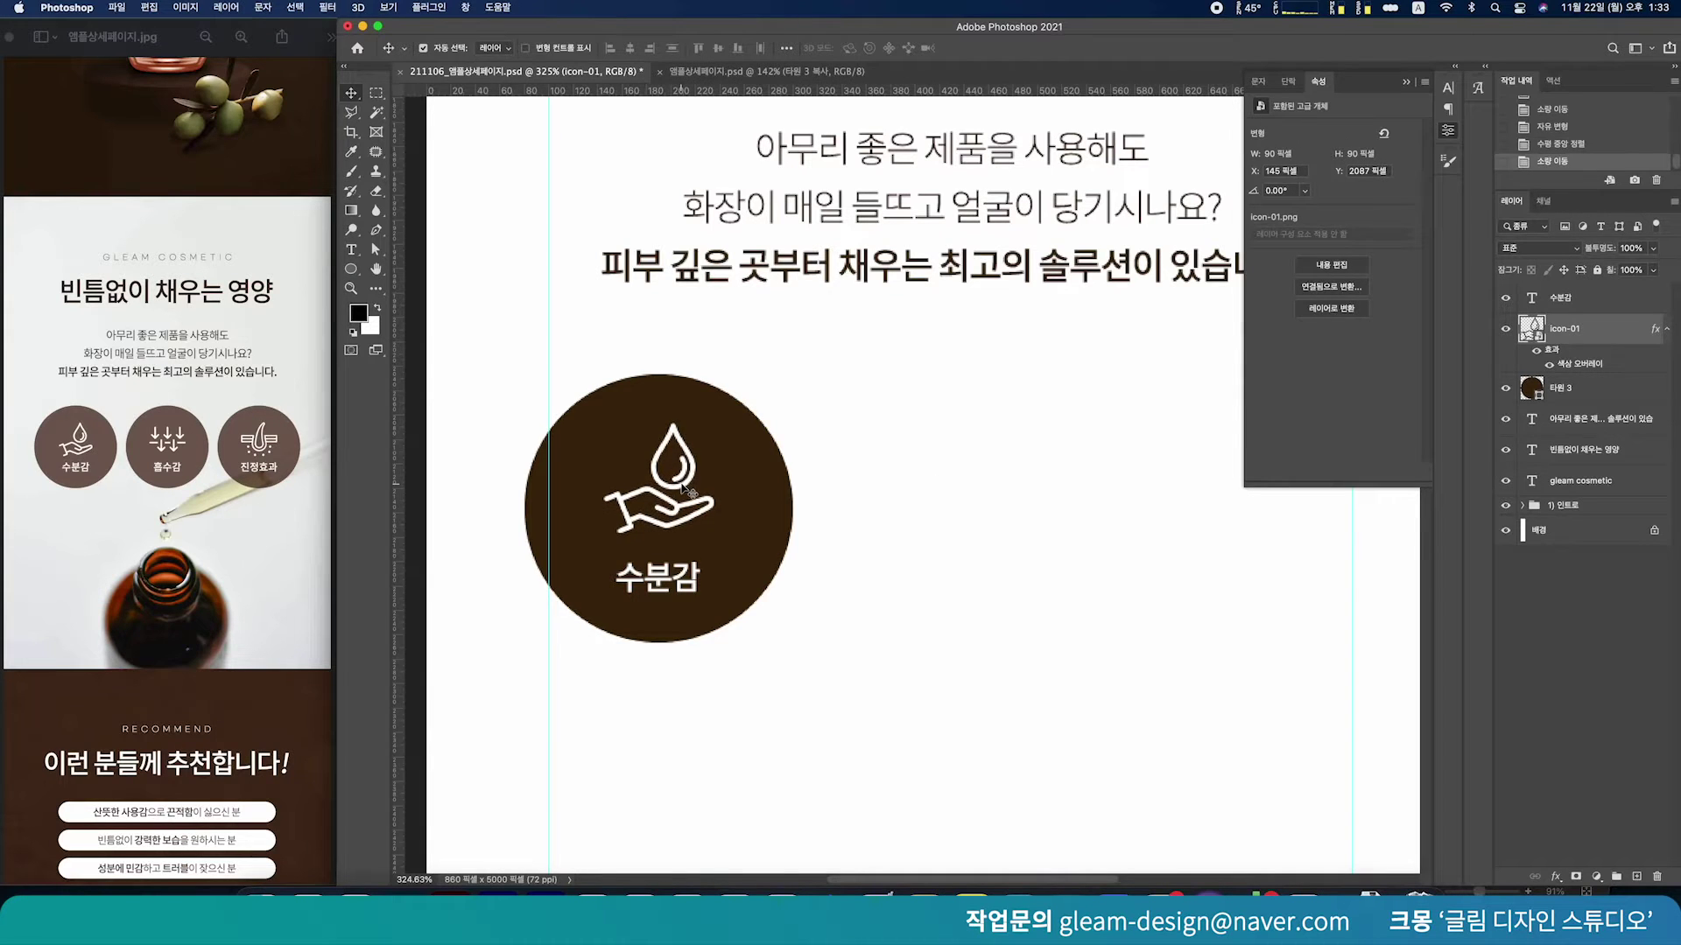
Select the badge's circle, icon and 수분감 label and duplicate them twice to the right to form a row of three badges
click(1028, 645)
scroll(940, 691, right, 2)
scroll(940, 691, up, 1)
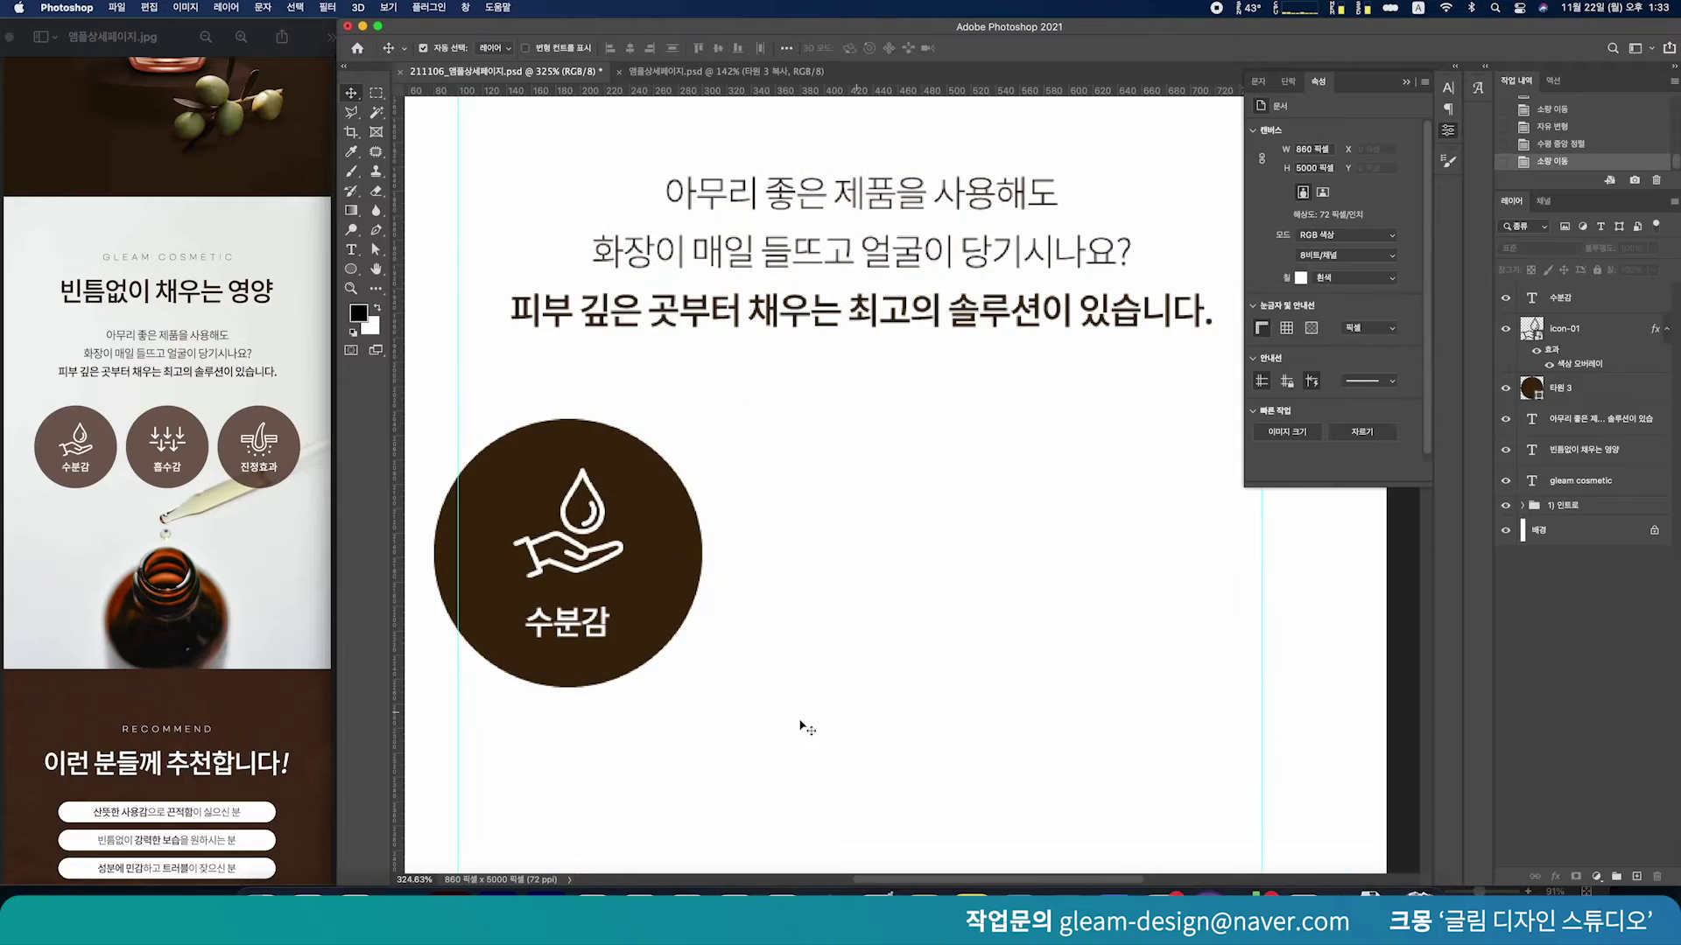
drag(793, 726, 503, 487)
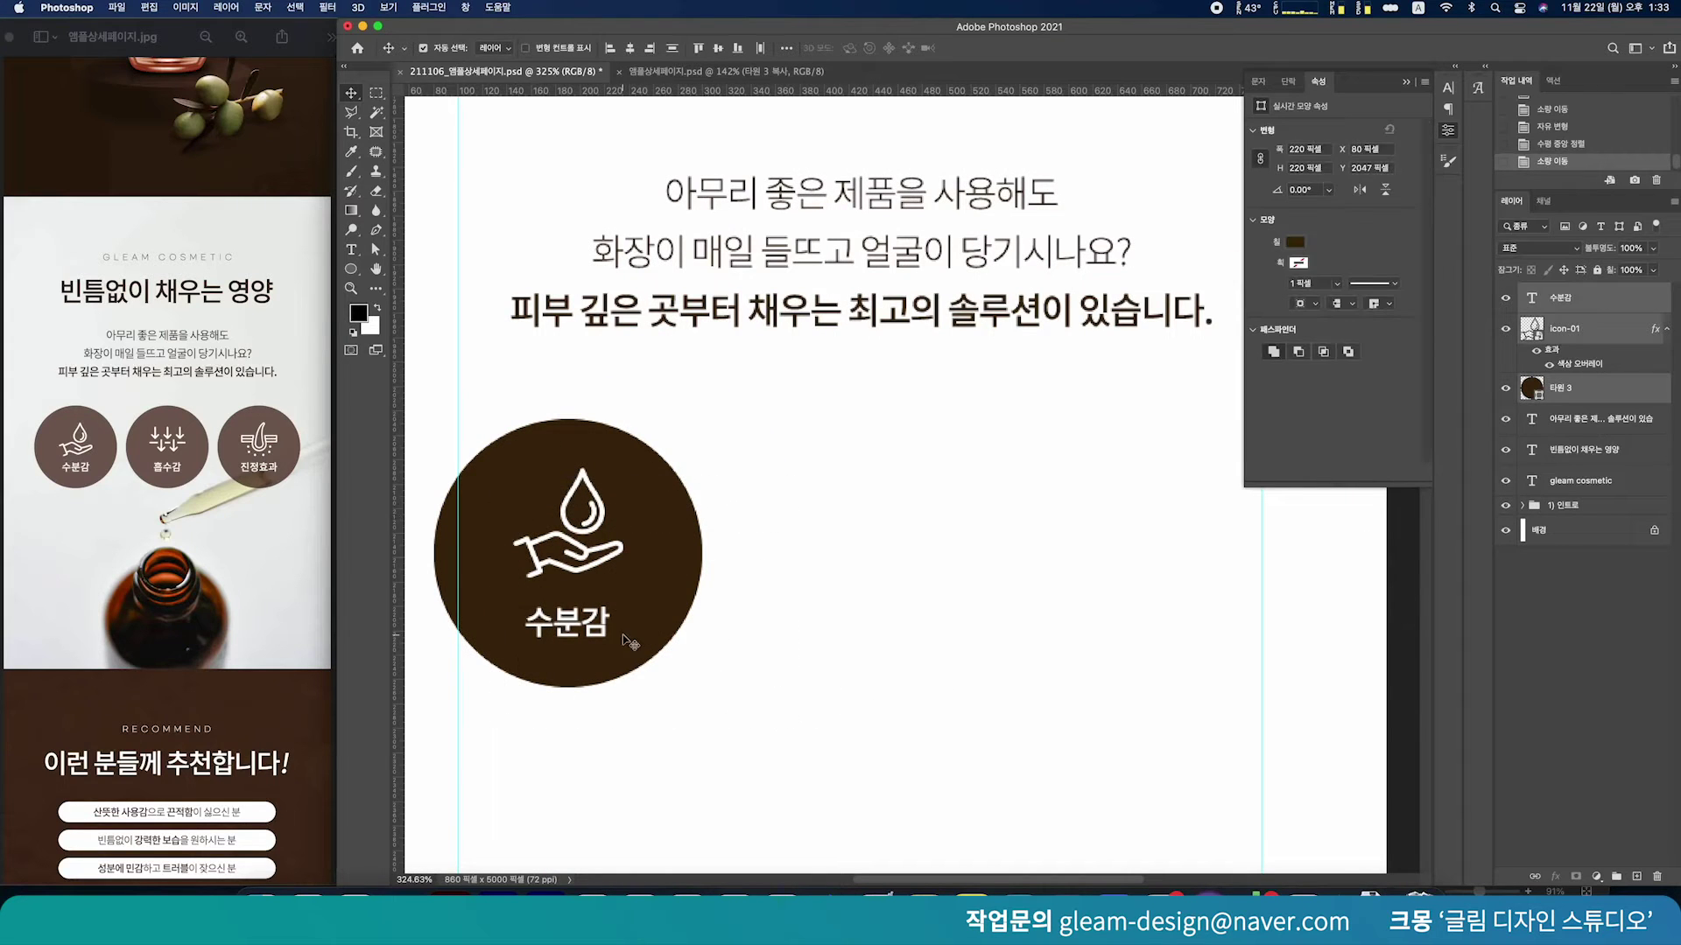
drag(589, 538, 892, 537)
drag(809, 580, 1093, 563)
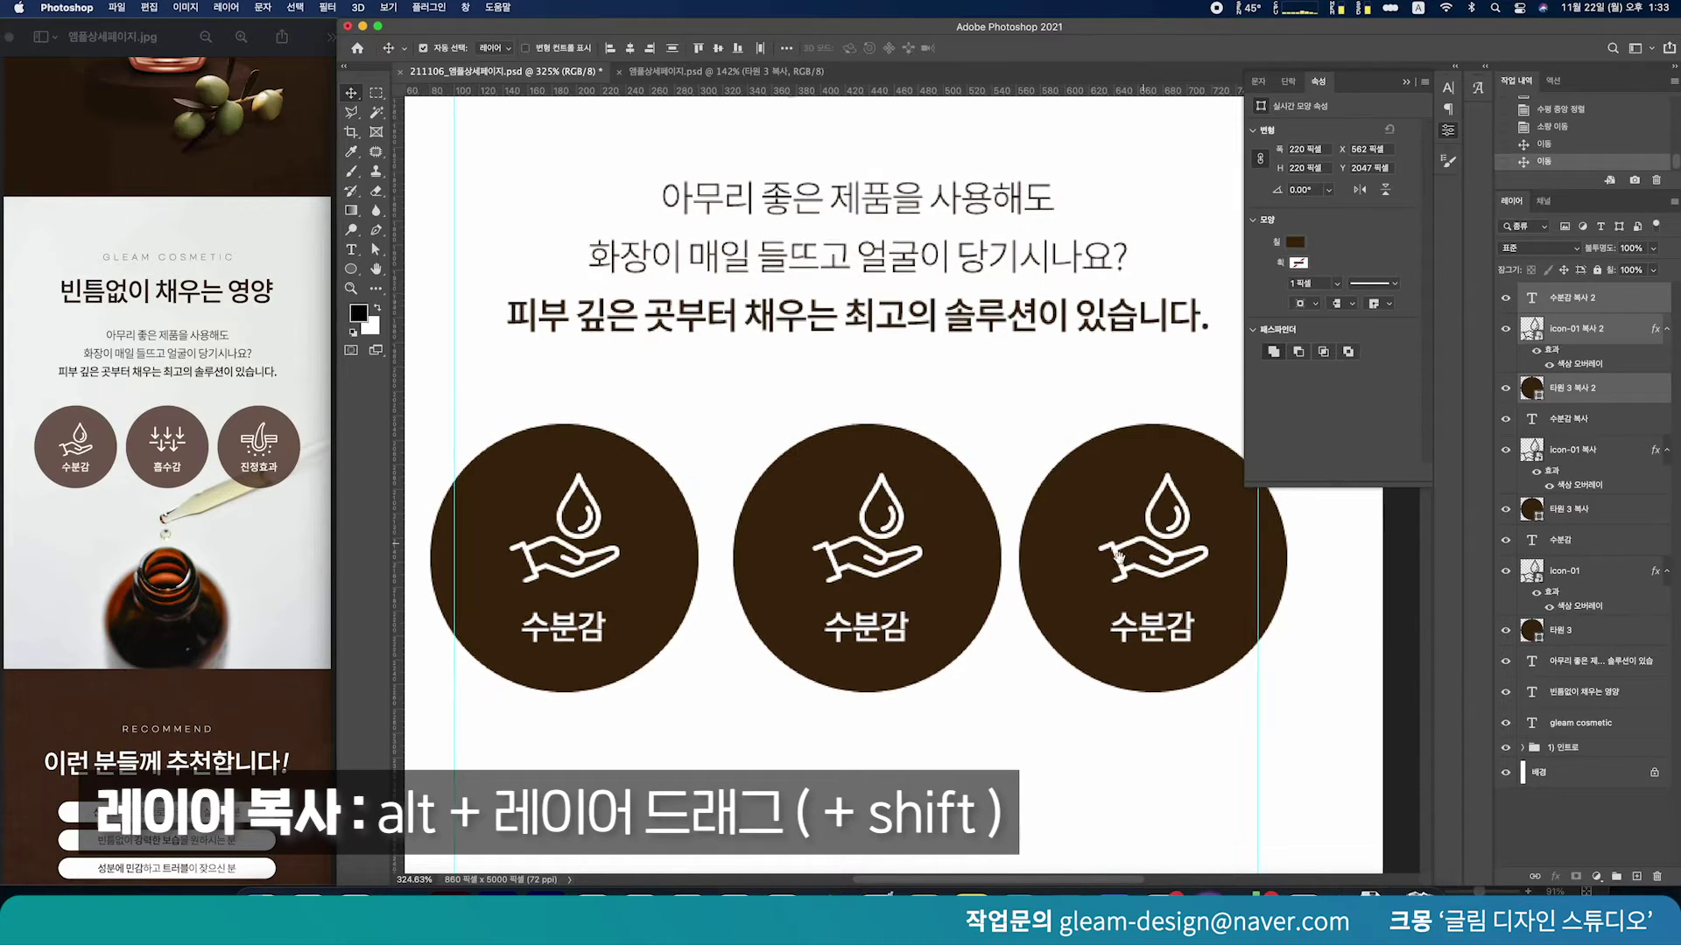
Select the third badge, check its distance to the canvas edge, and nudge it left until the circle's X position is 560 px
scroll(1014, 602, right, 3)
scroll(1013, 603, up, 1)
click(1175, 644)
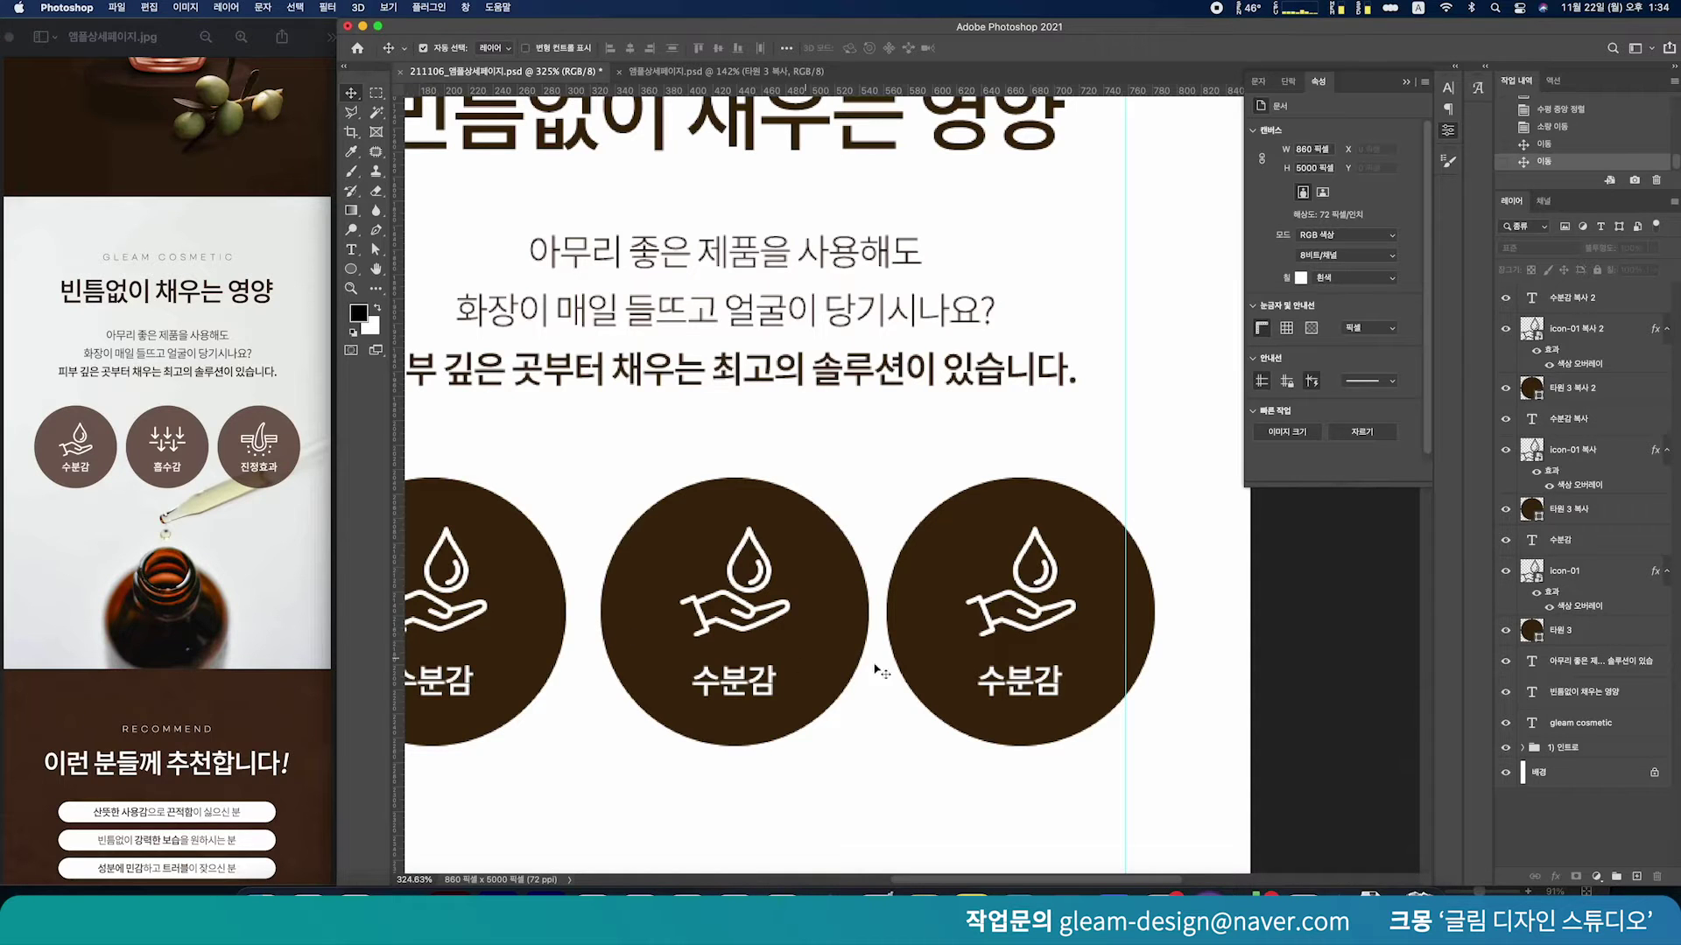
drag(1225, 737, 948, 490)
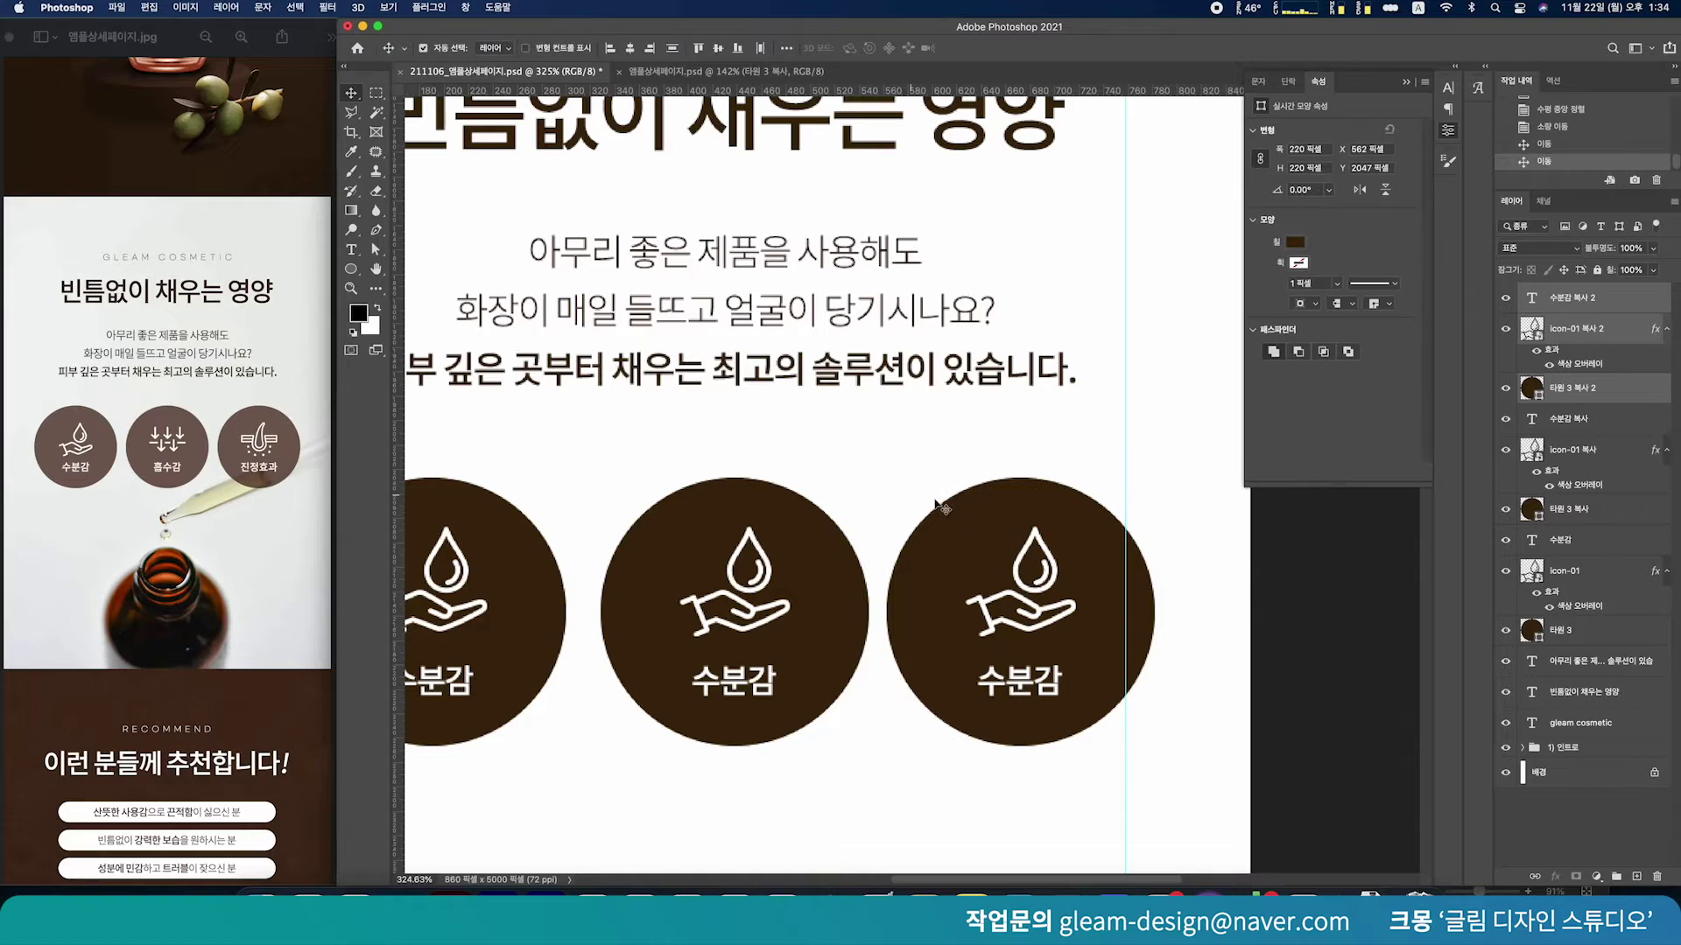
key(ctrl)
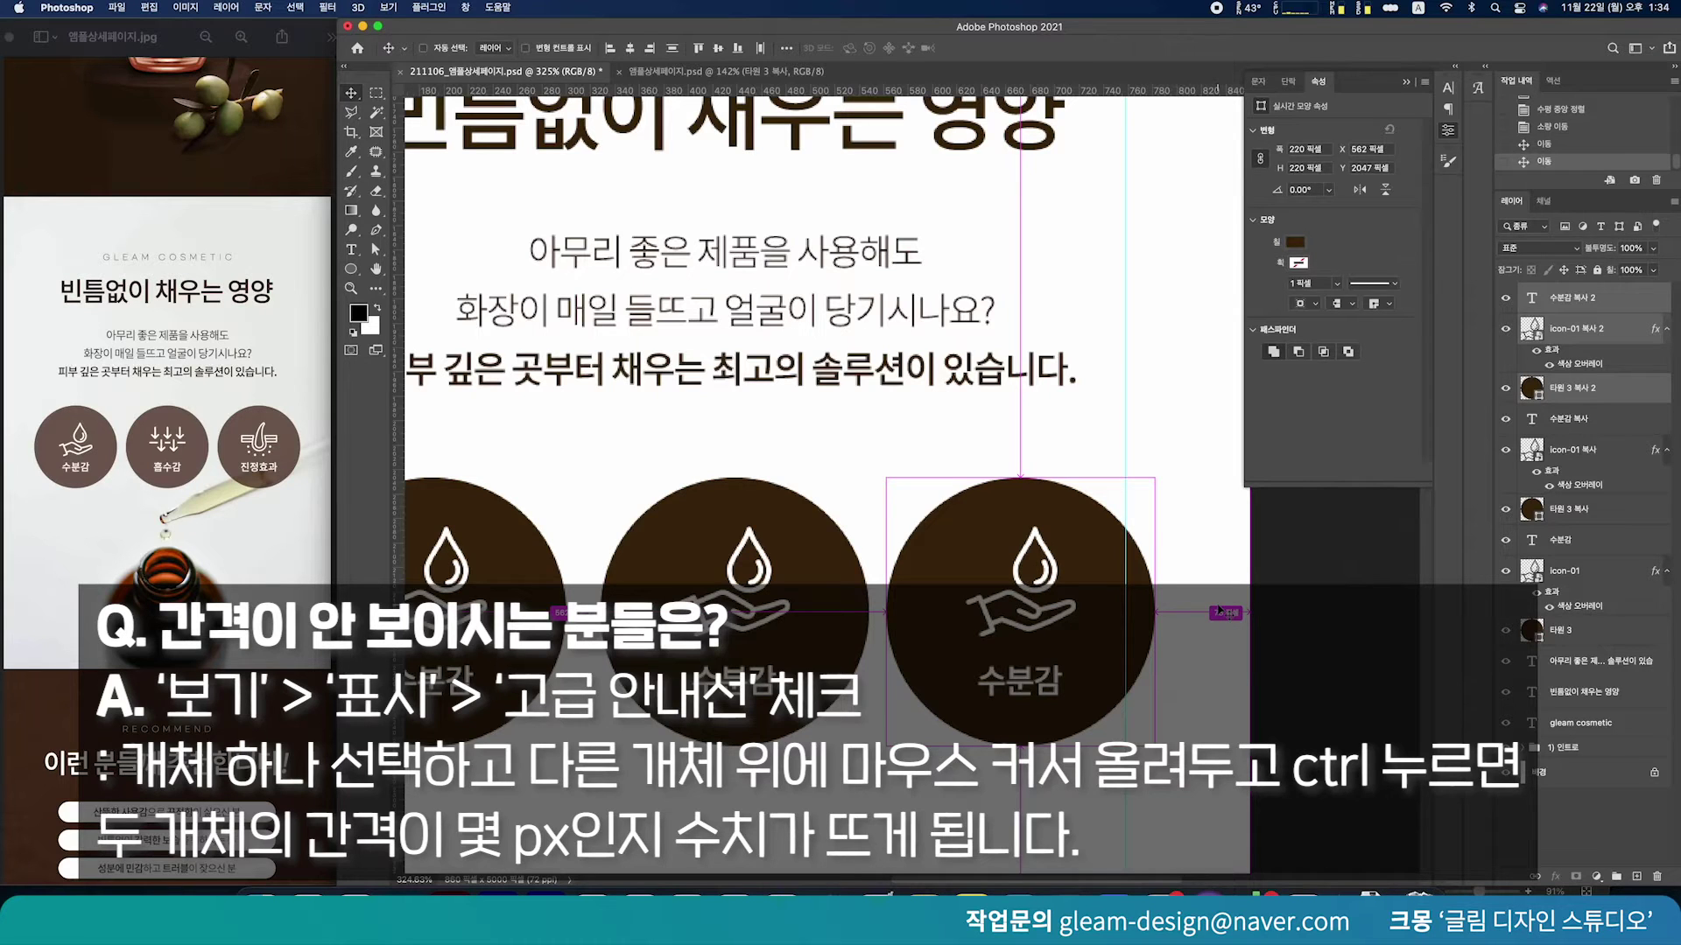
key(Left)
key(Left)
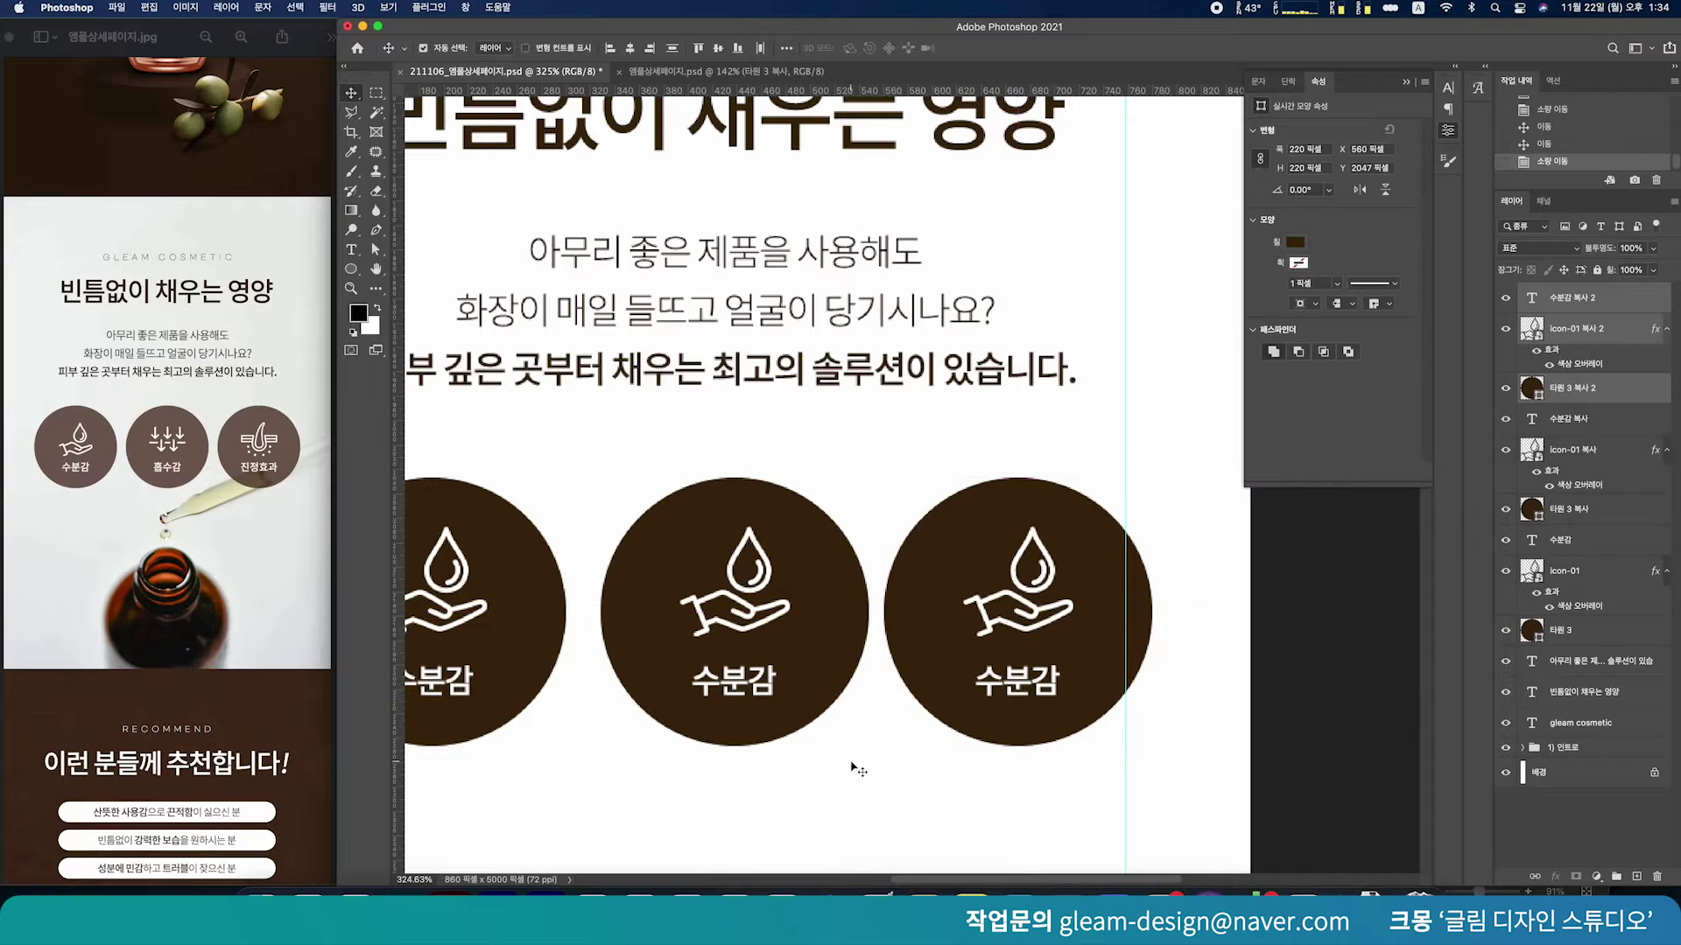
Select only the three circles, distribute them evenly horizontally, and check the gaps beside the middle circle
click(855, 765)
drag(844, 750, 863, 728)
scroll(864, 727, down, 2)
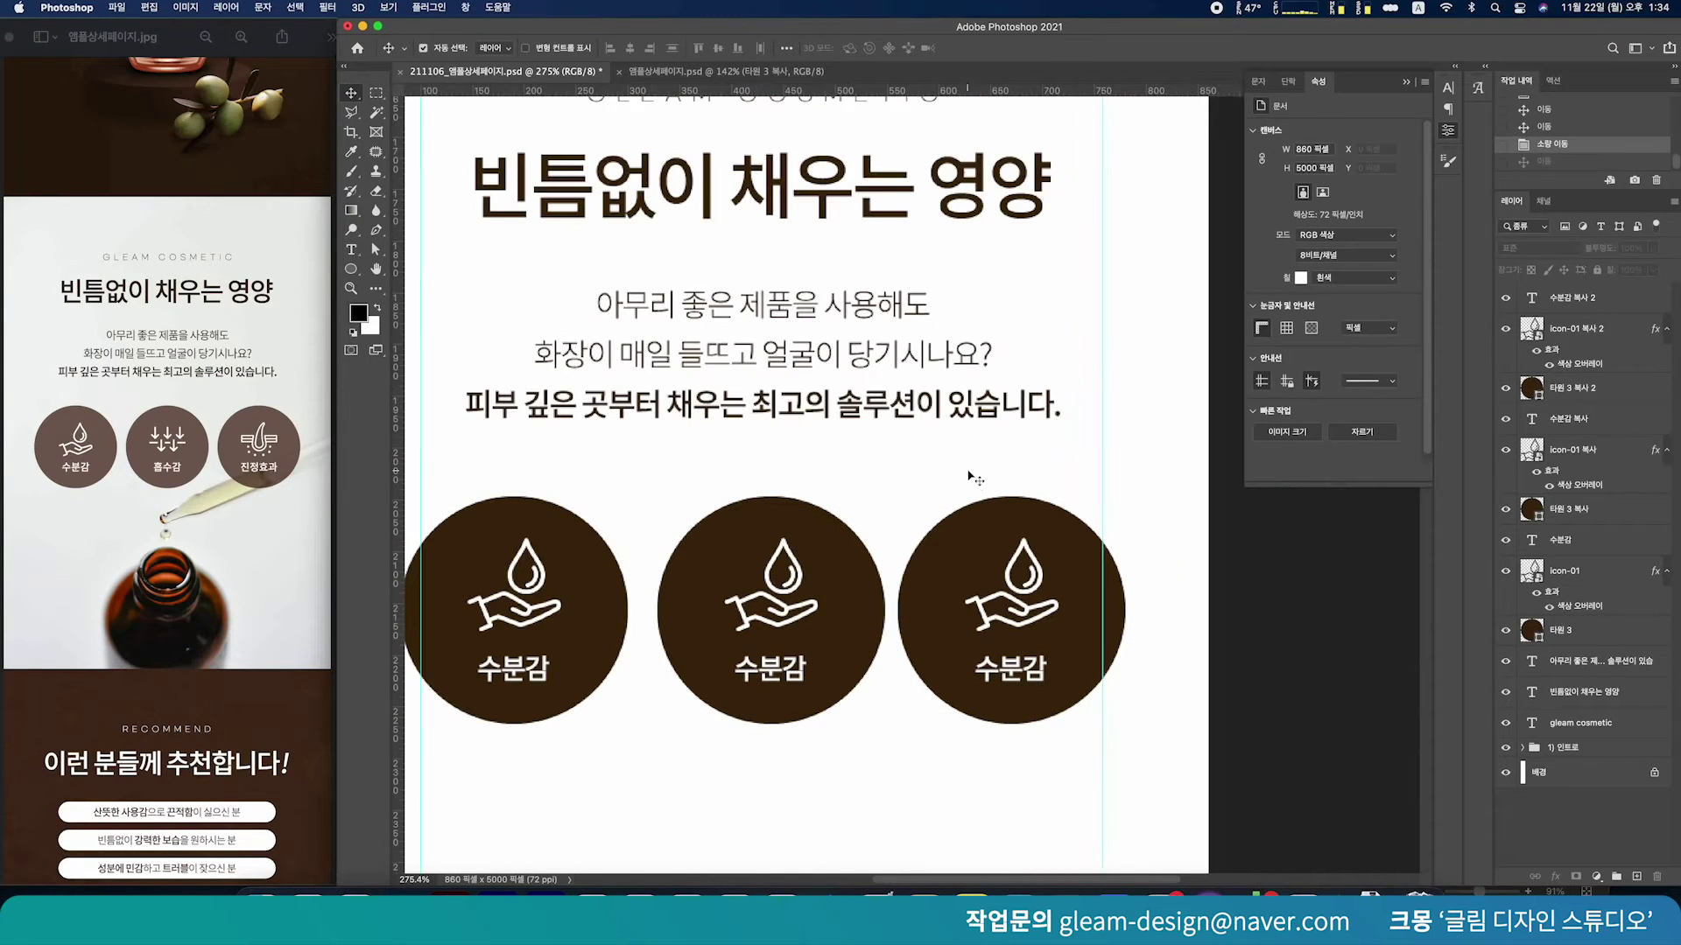
drag(1014, 483, 532, 519)
drag(544, 525, 647, 522)
key(super+z)
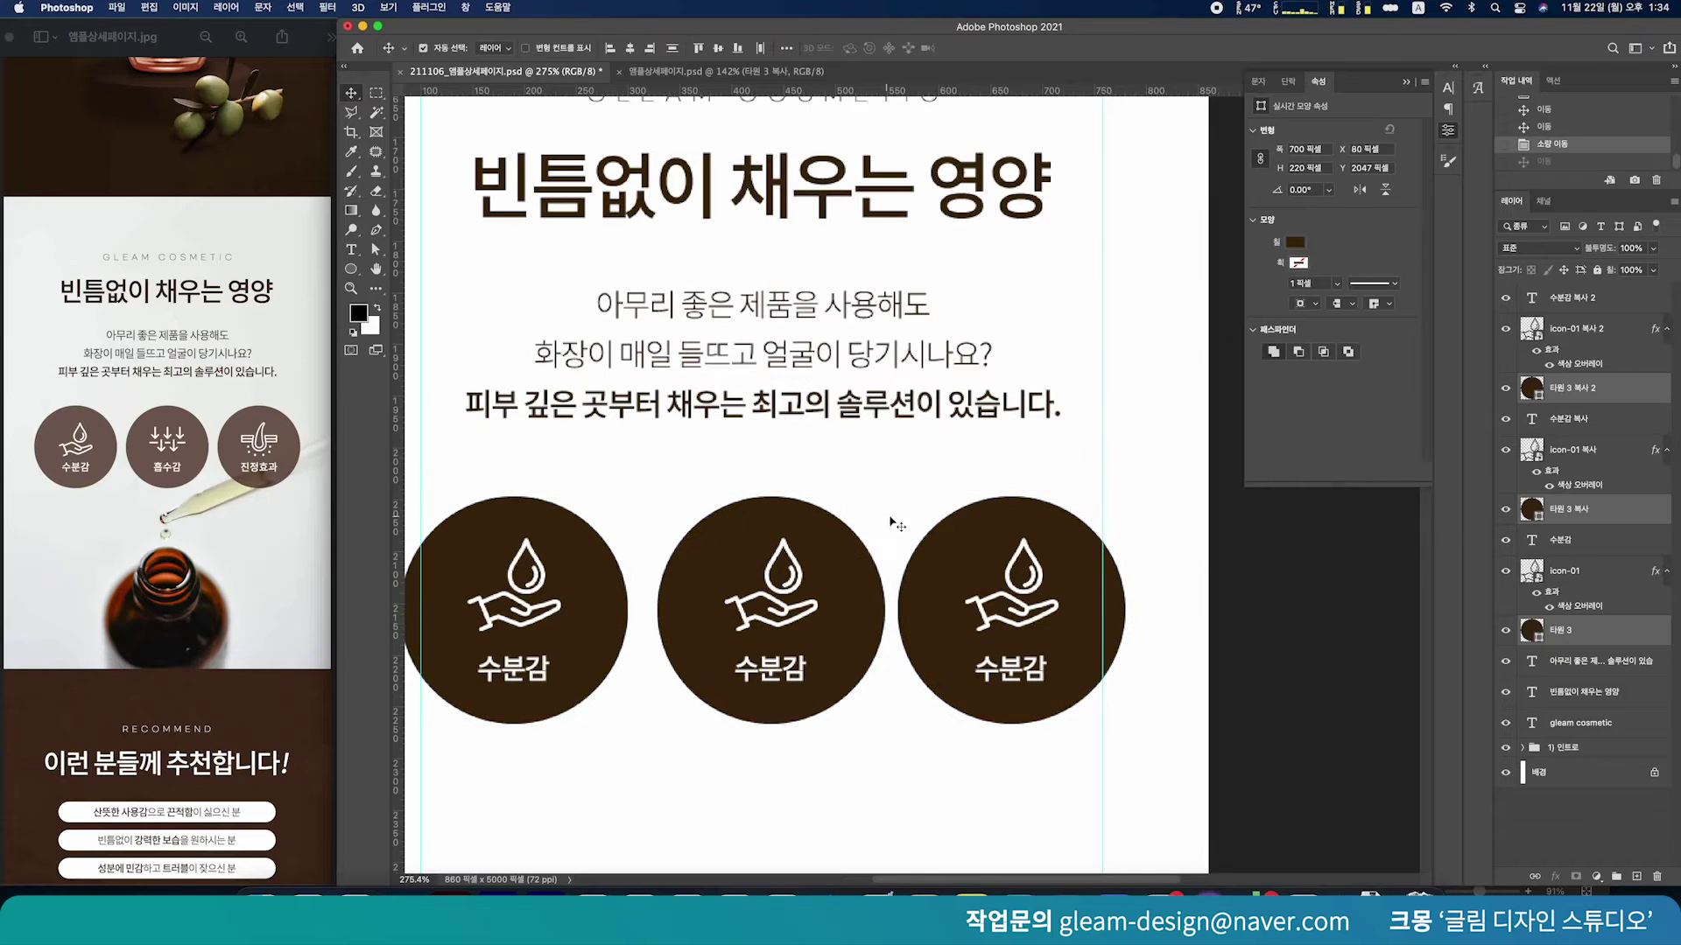
drag(470, 480, 1056, 518)
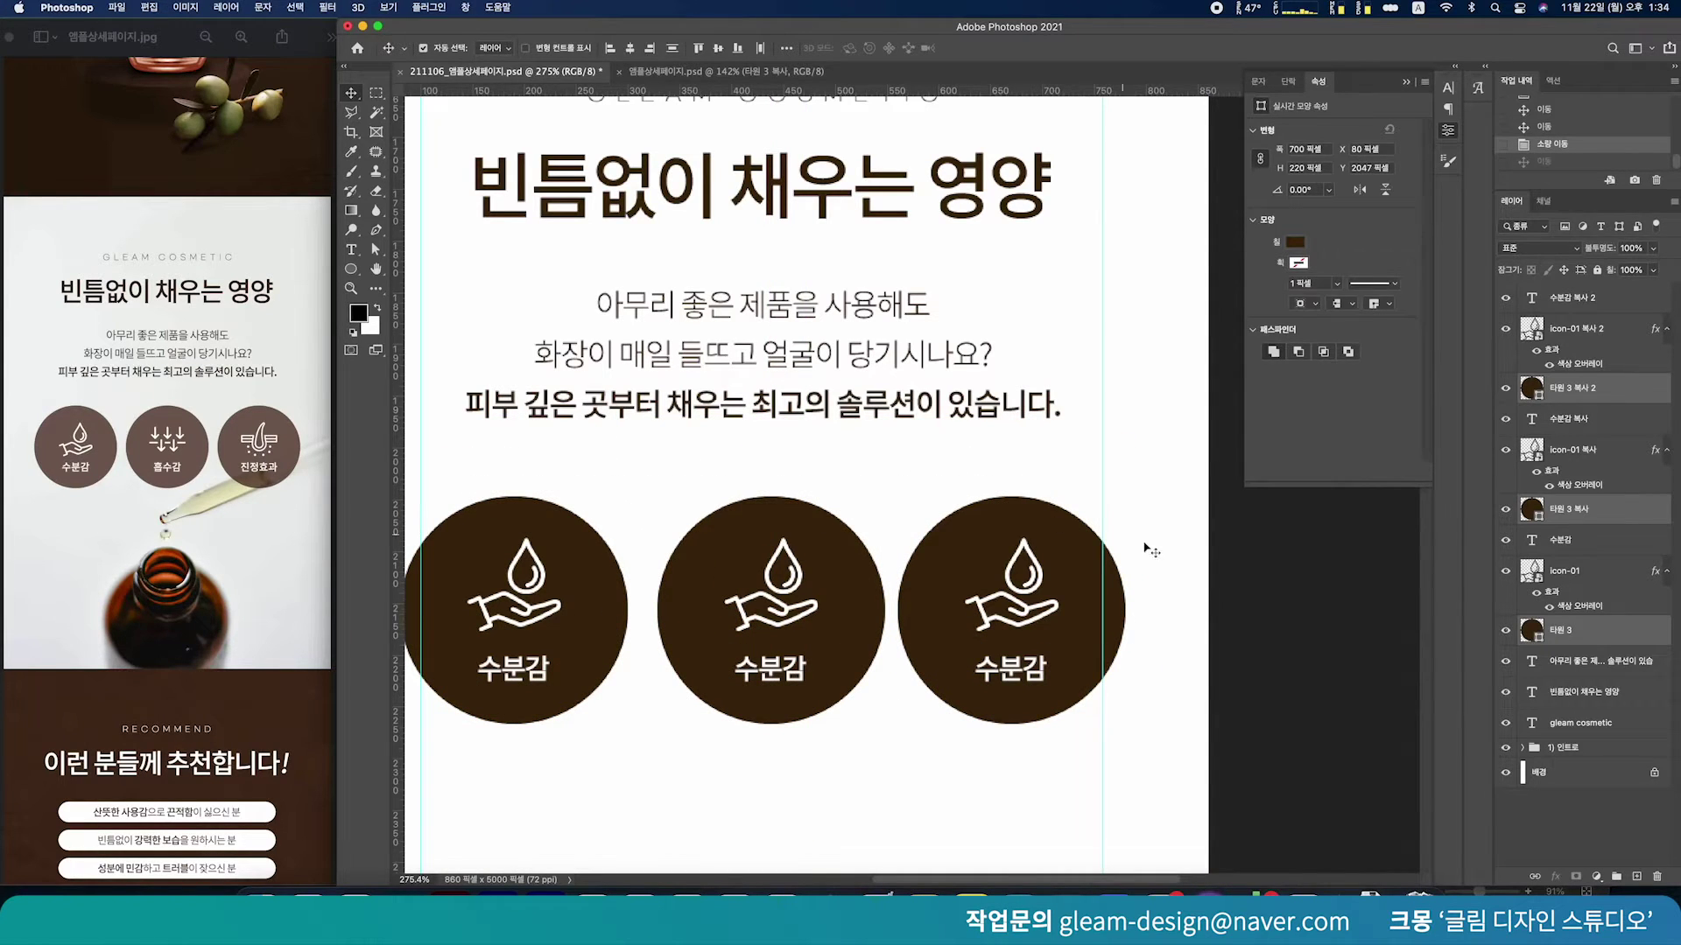
click(764, 49)
click(679, 492)
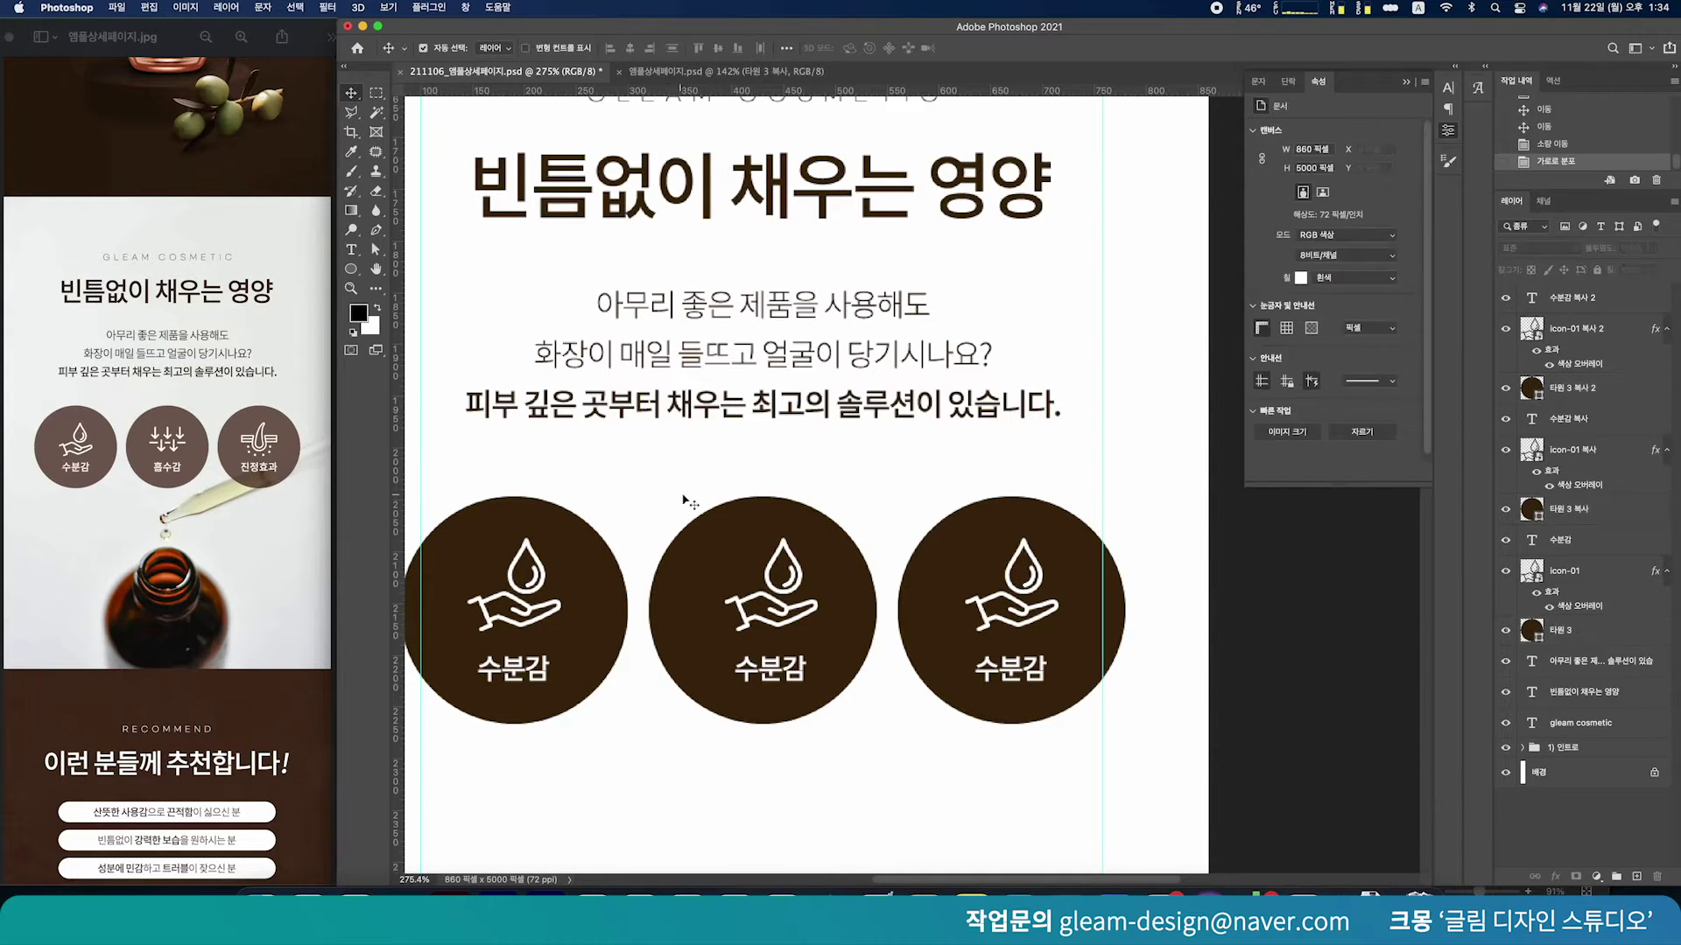
click(699, 526)
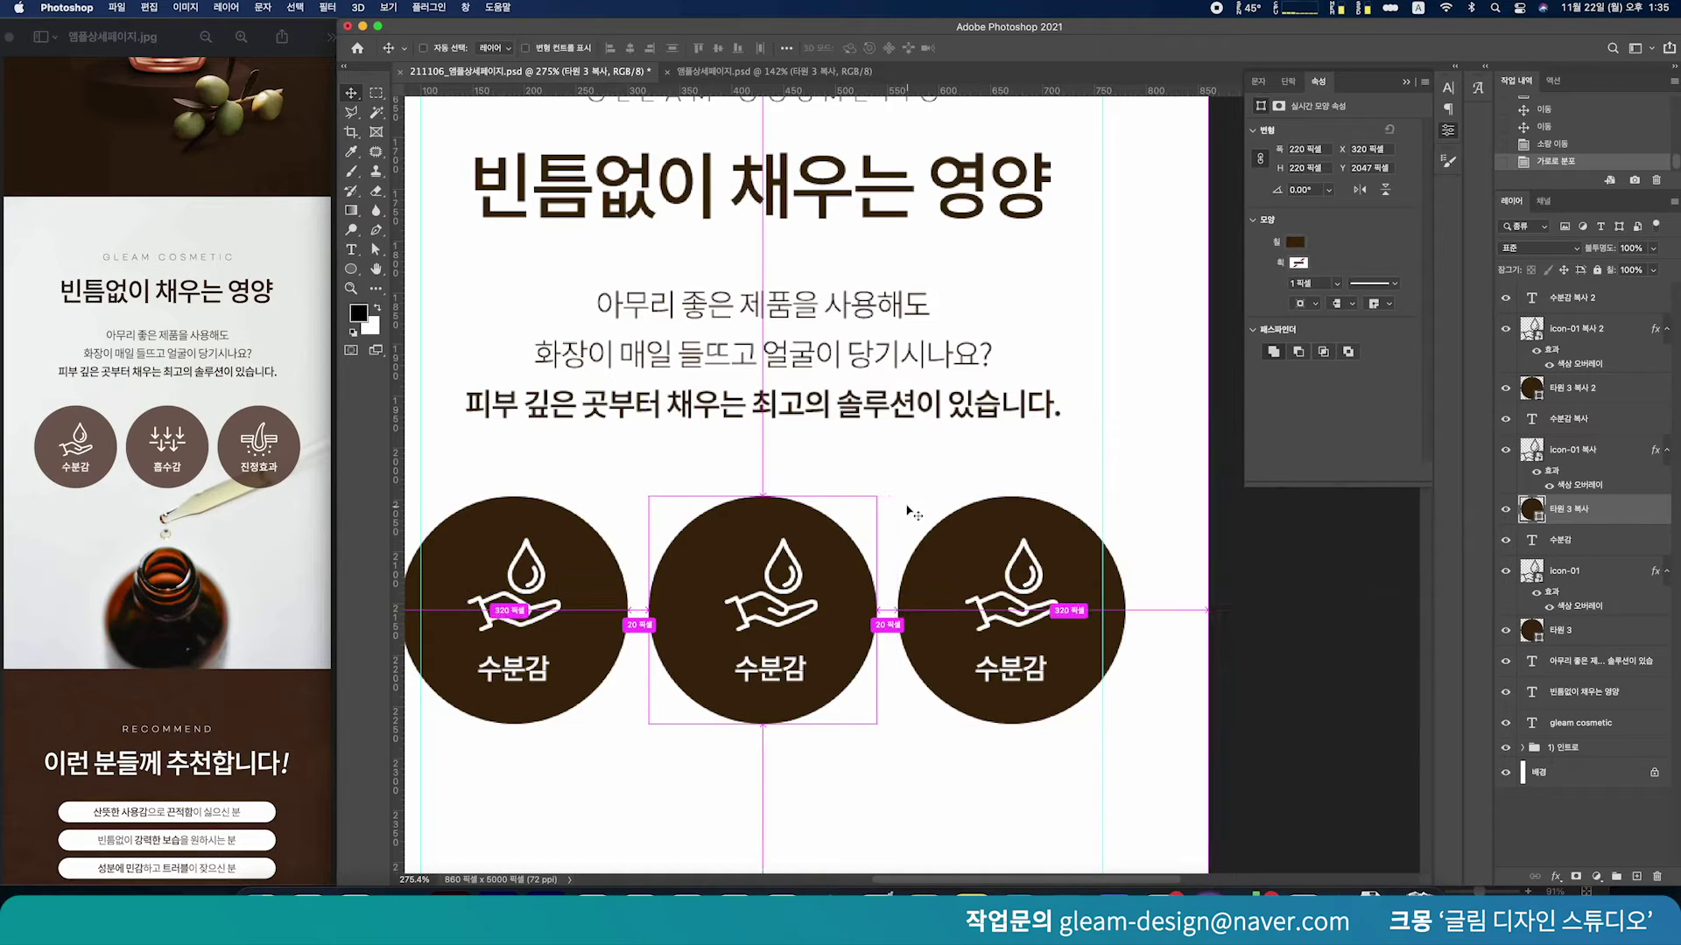
click(963, 498)
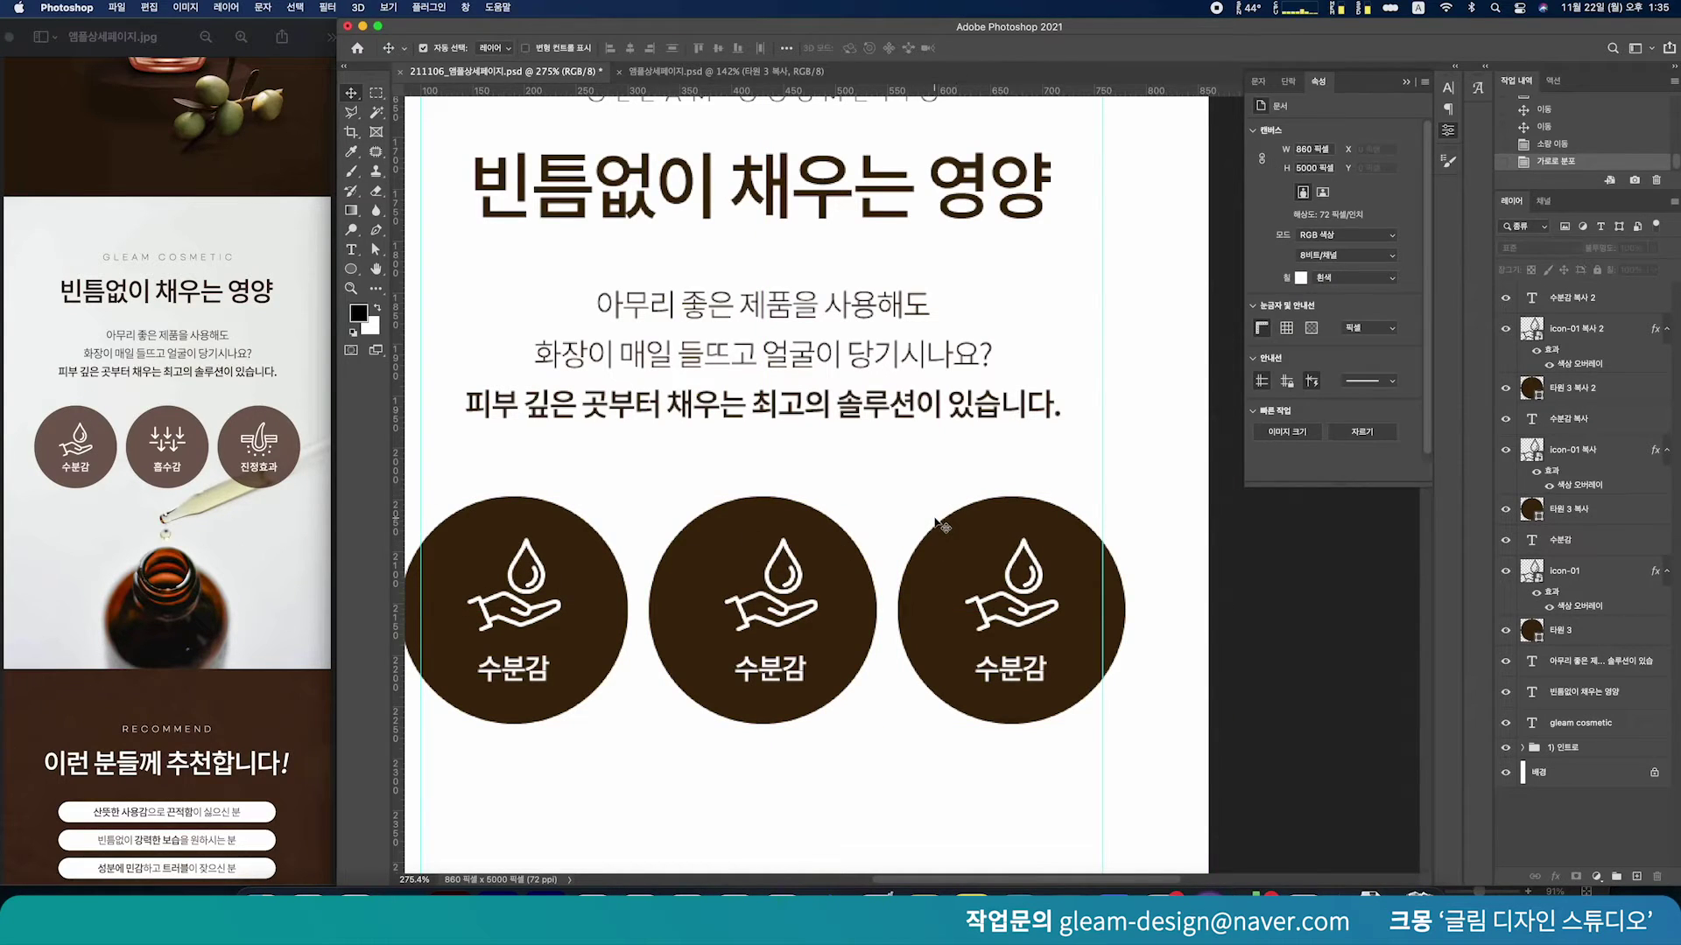
Select the middle badge's circle, icon and label together and align their horizontal centres
drag(775, 487, 819, 674)
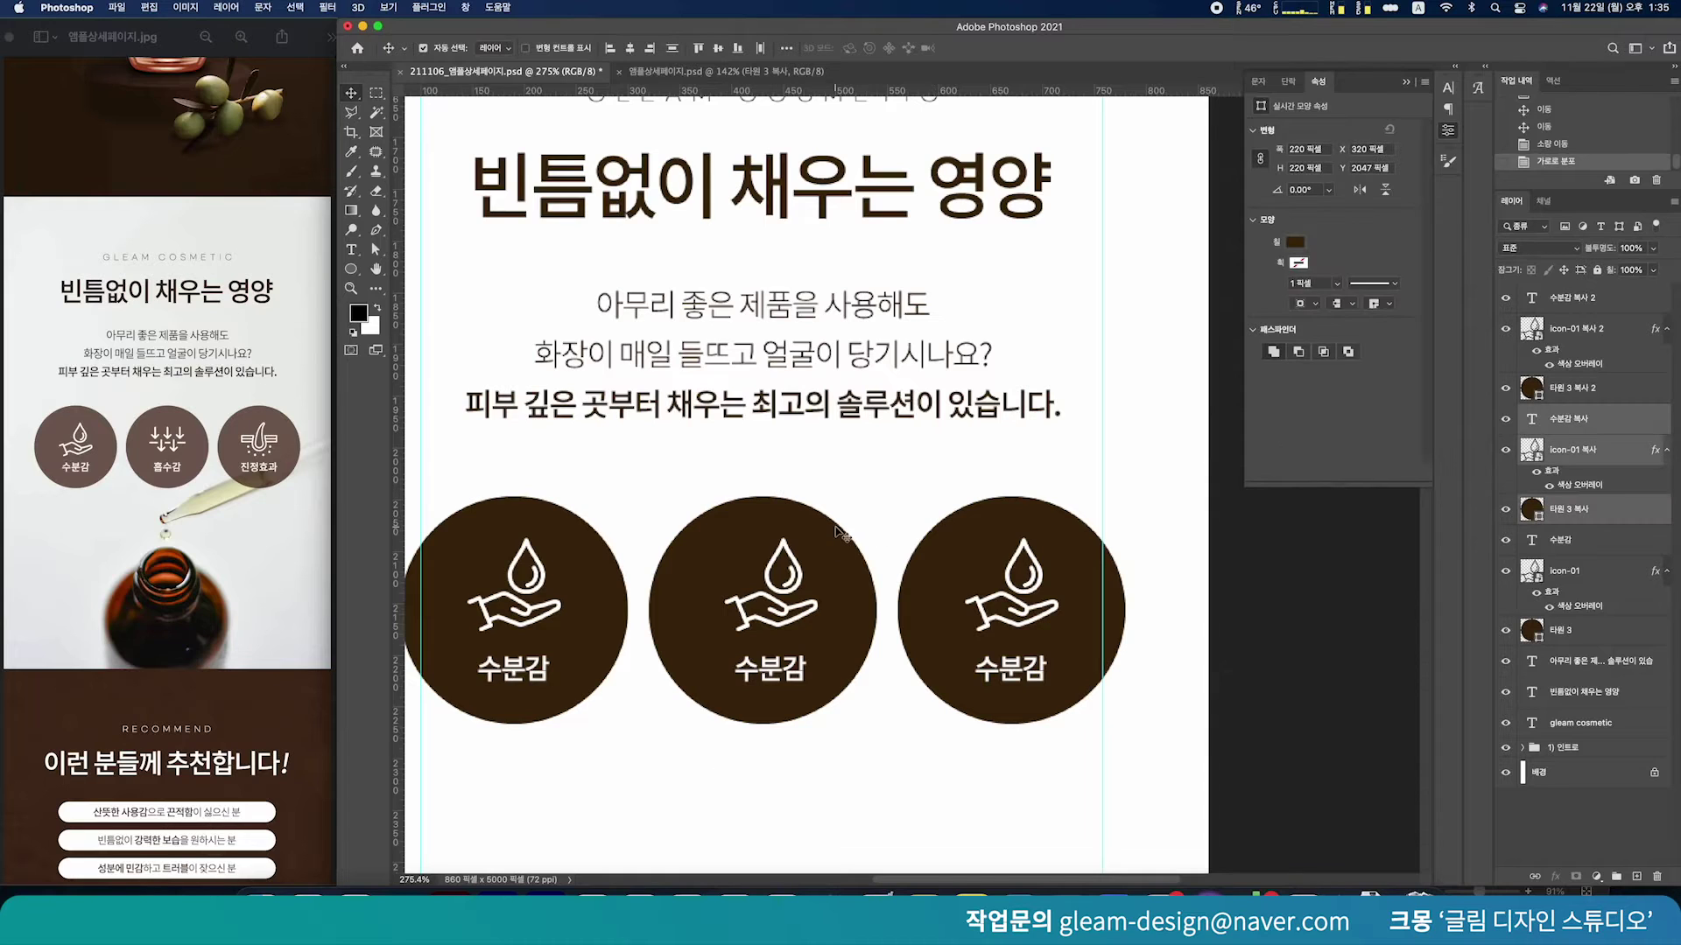
drag(854, 488, 719, 824)
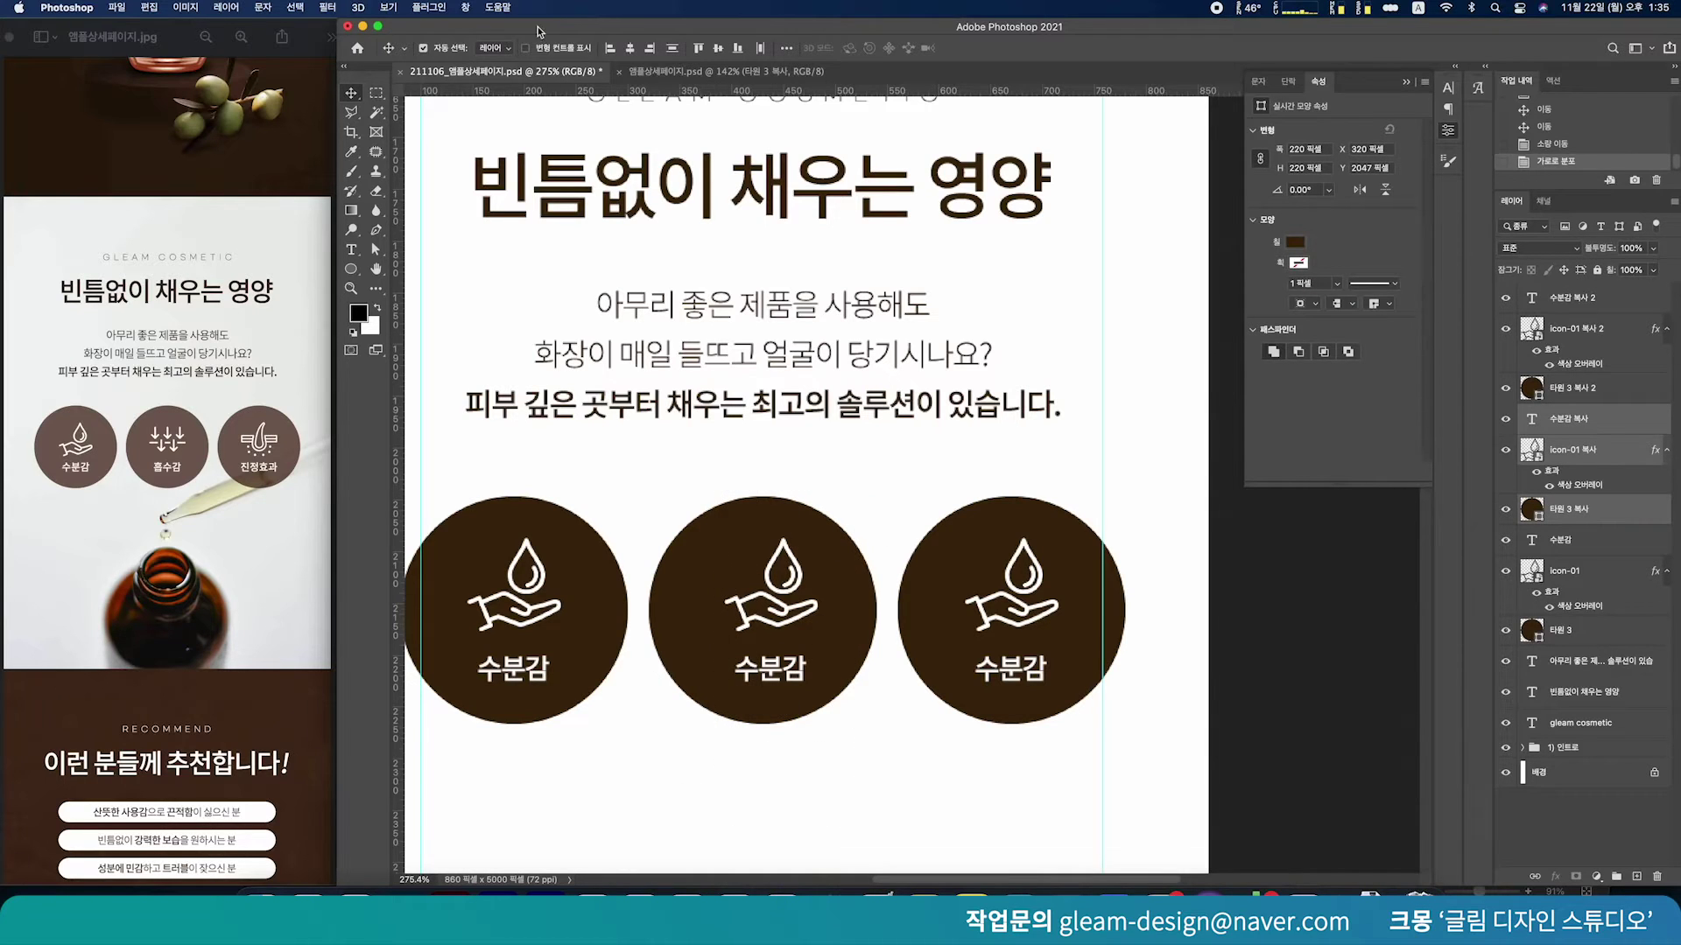
click(631, 47)
click(844, 486)
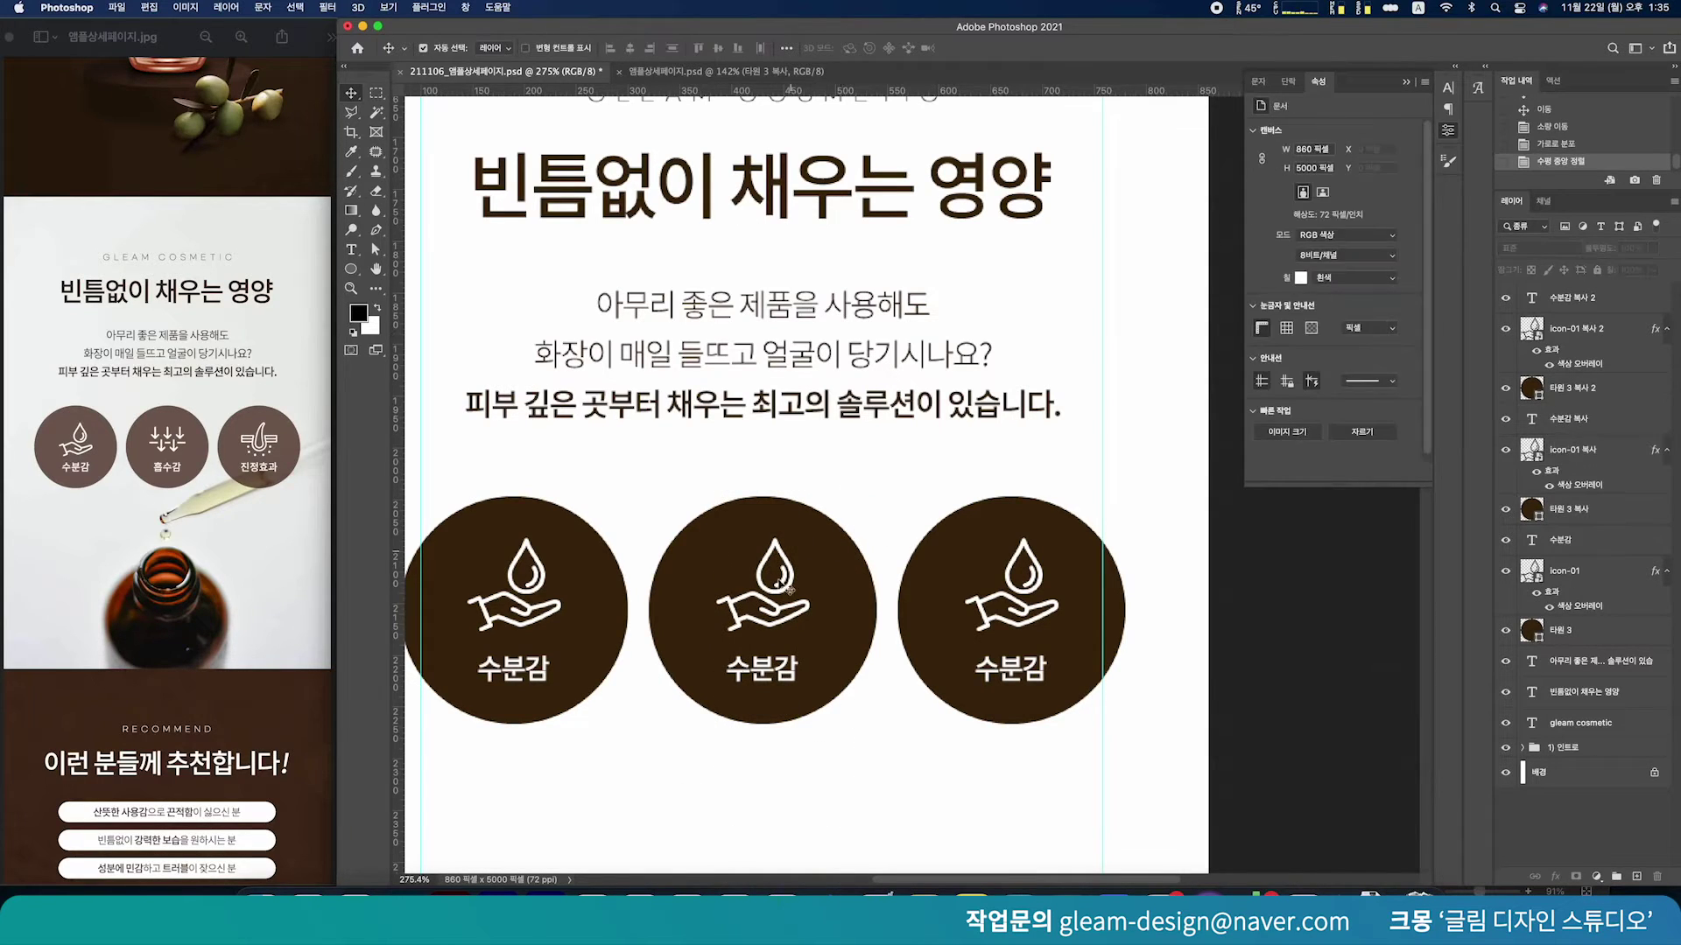
Switch to PowerPoint for the middle badge's wording and replace its label in Photoshop with 흡수감
click(185, 441)
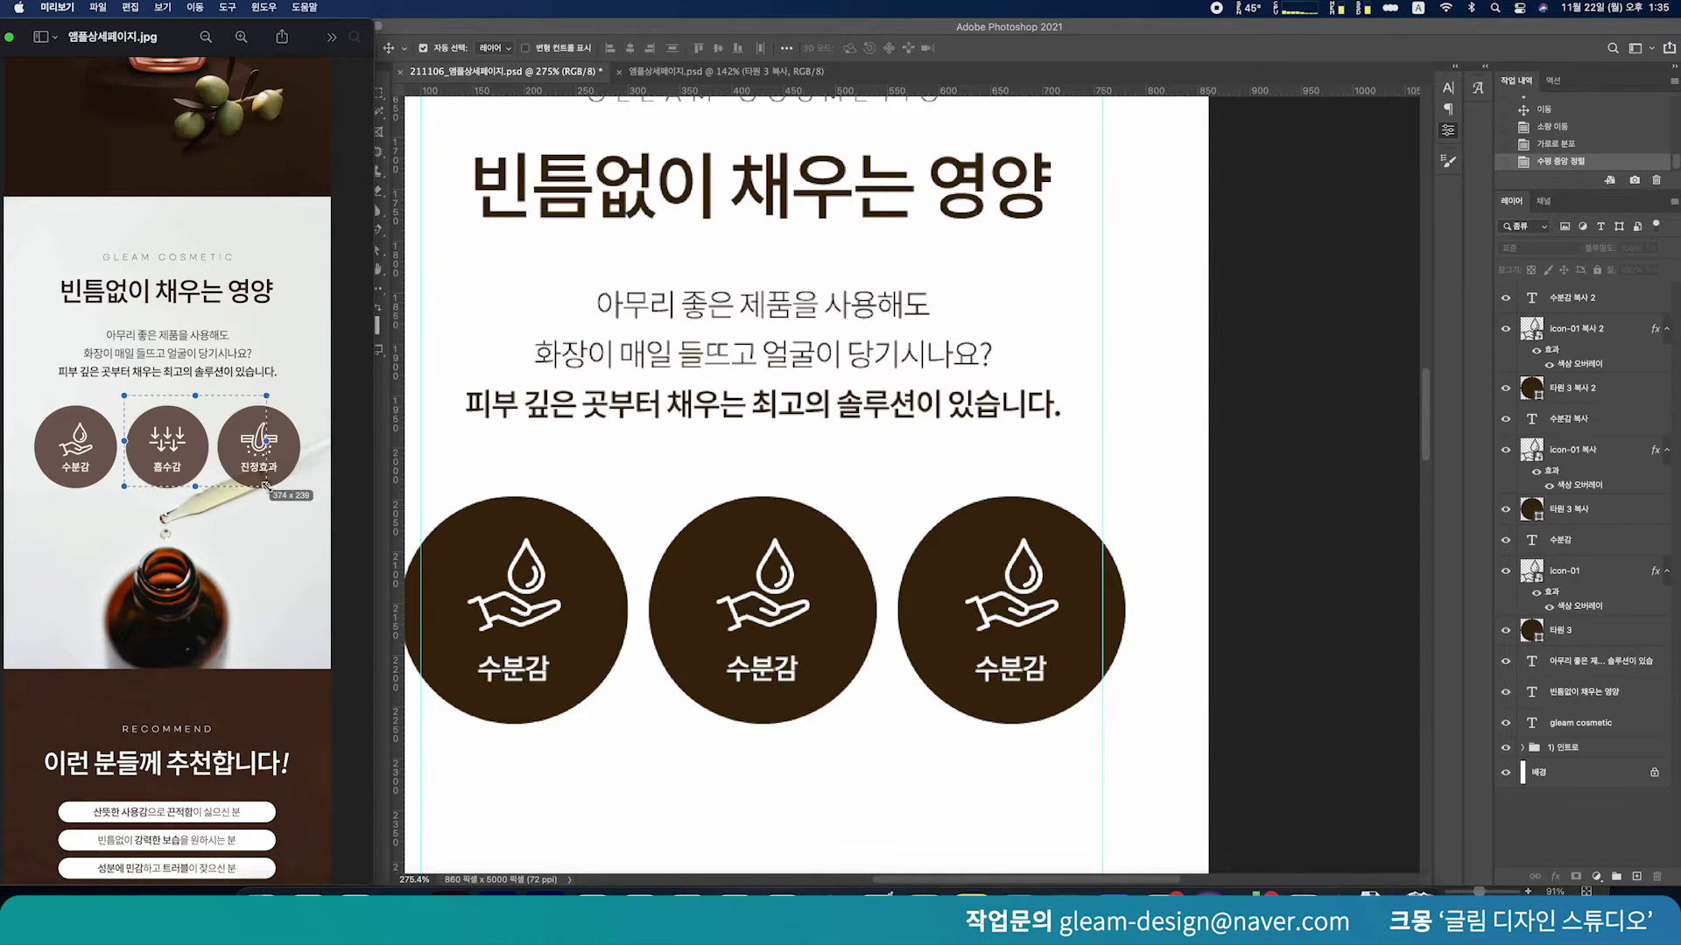
click(898, 800)
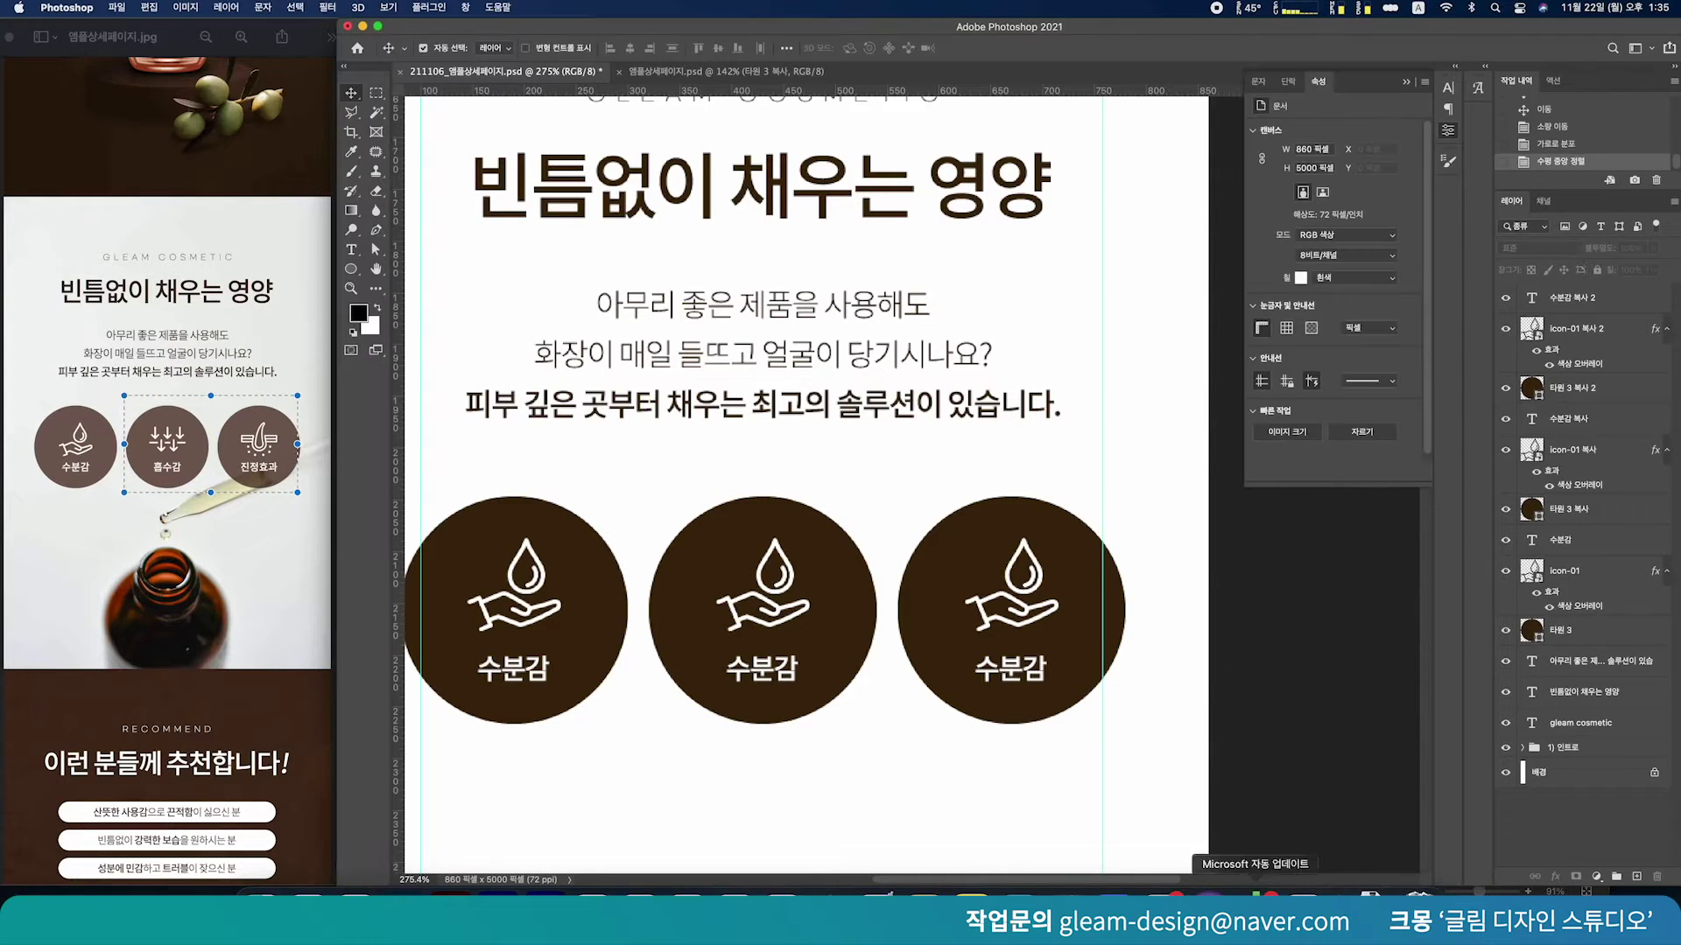
click(592, 895)
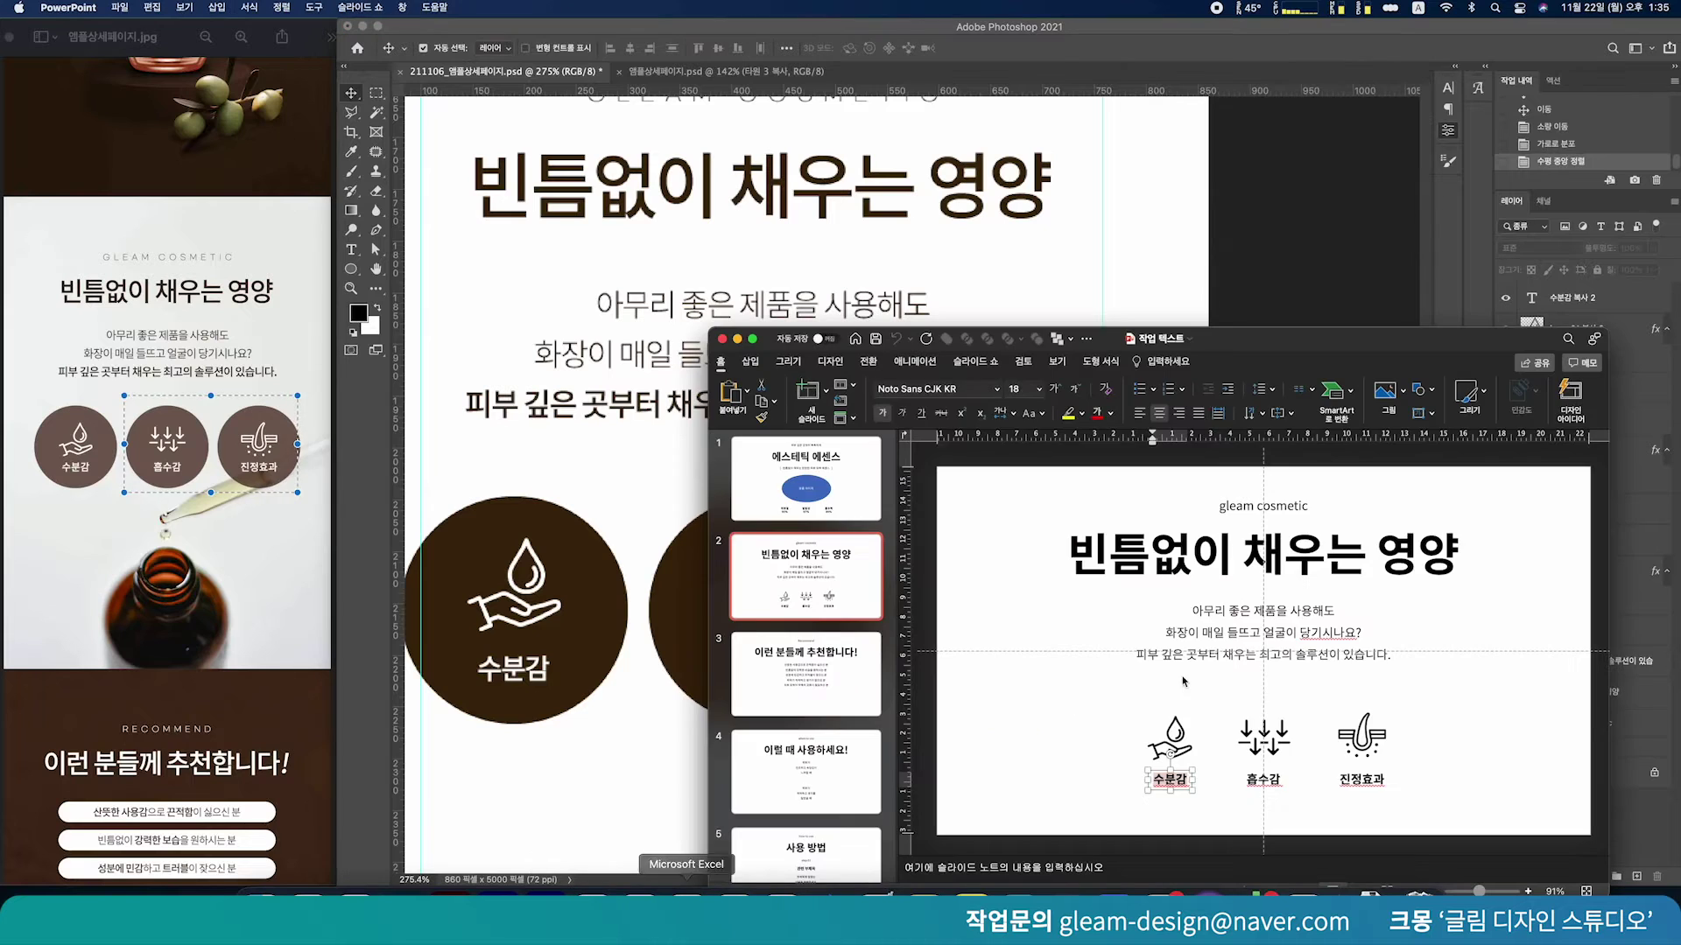
click(557, 802)
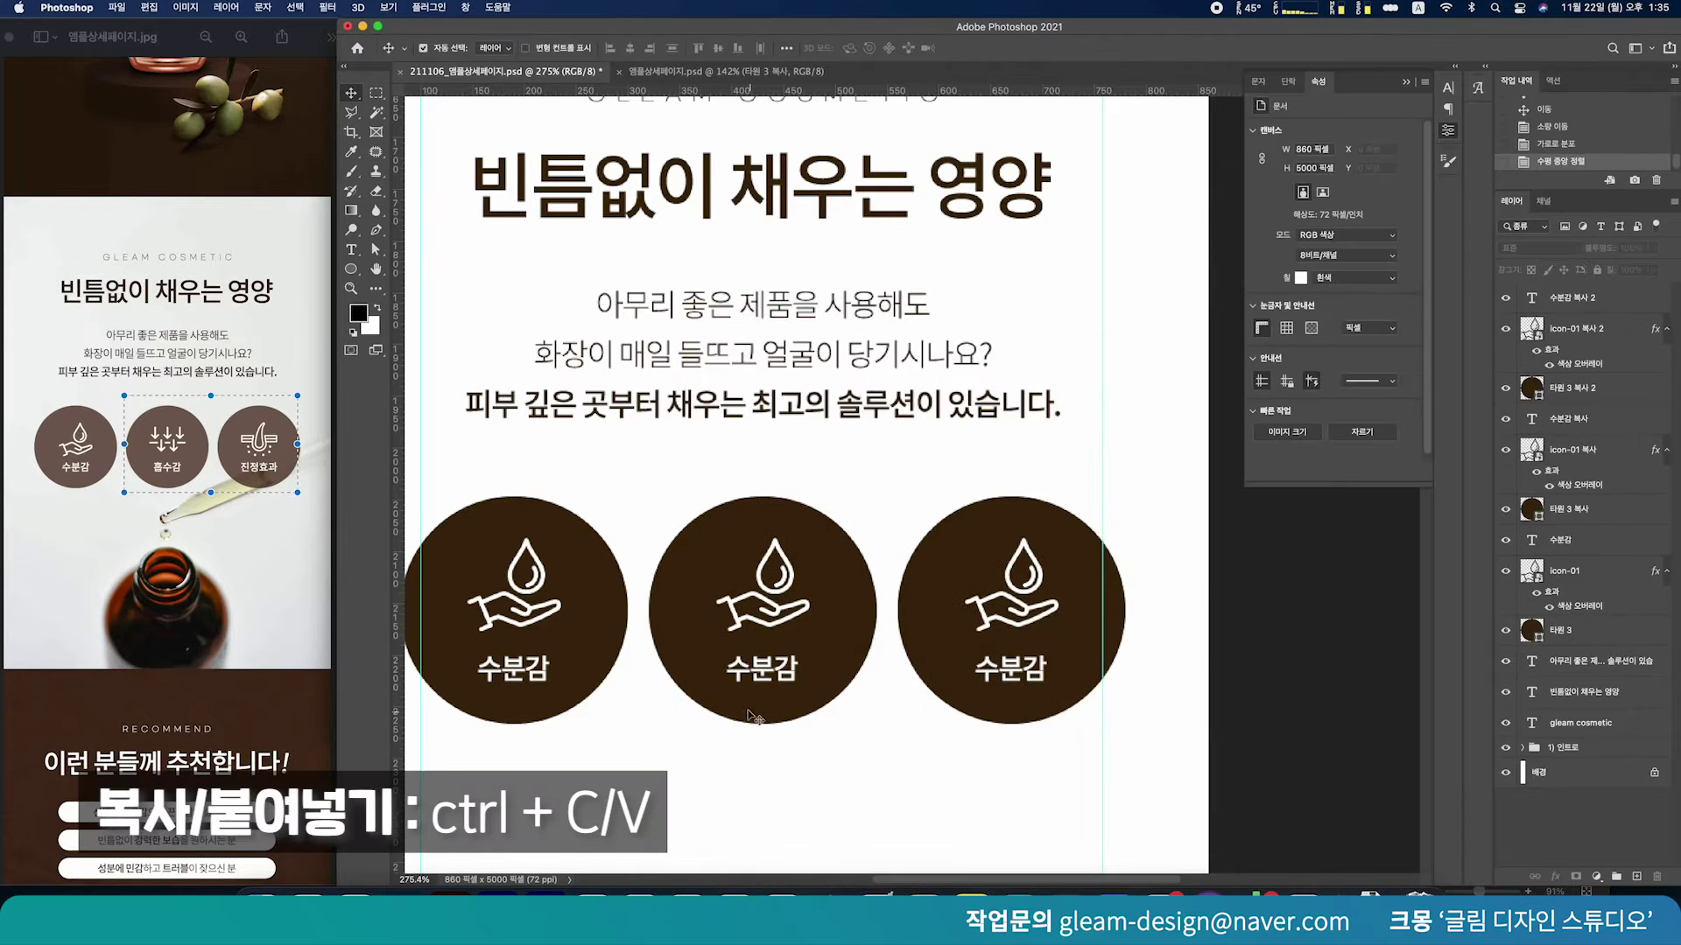
double_click(774, 674)
text(흡수감)
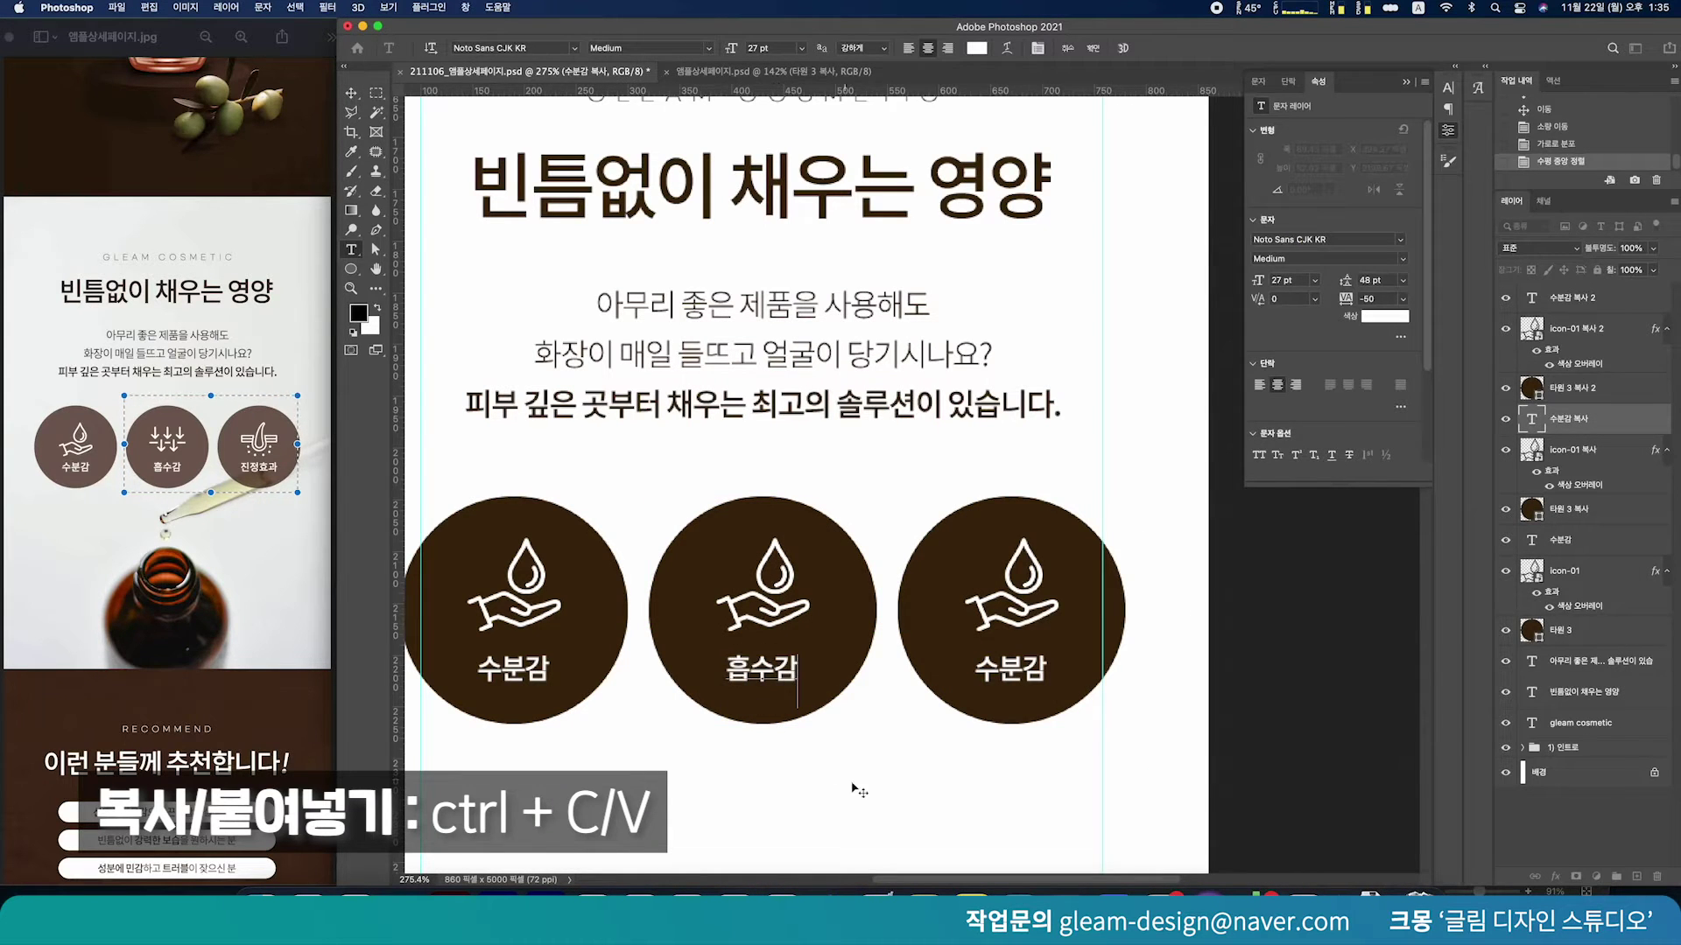
Copy 진정효과 from the PowerPoint slide and paste it over the third badge's label in Photoshop
click(591, 894)
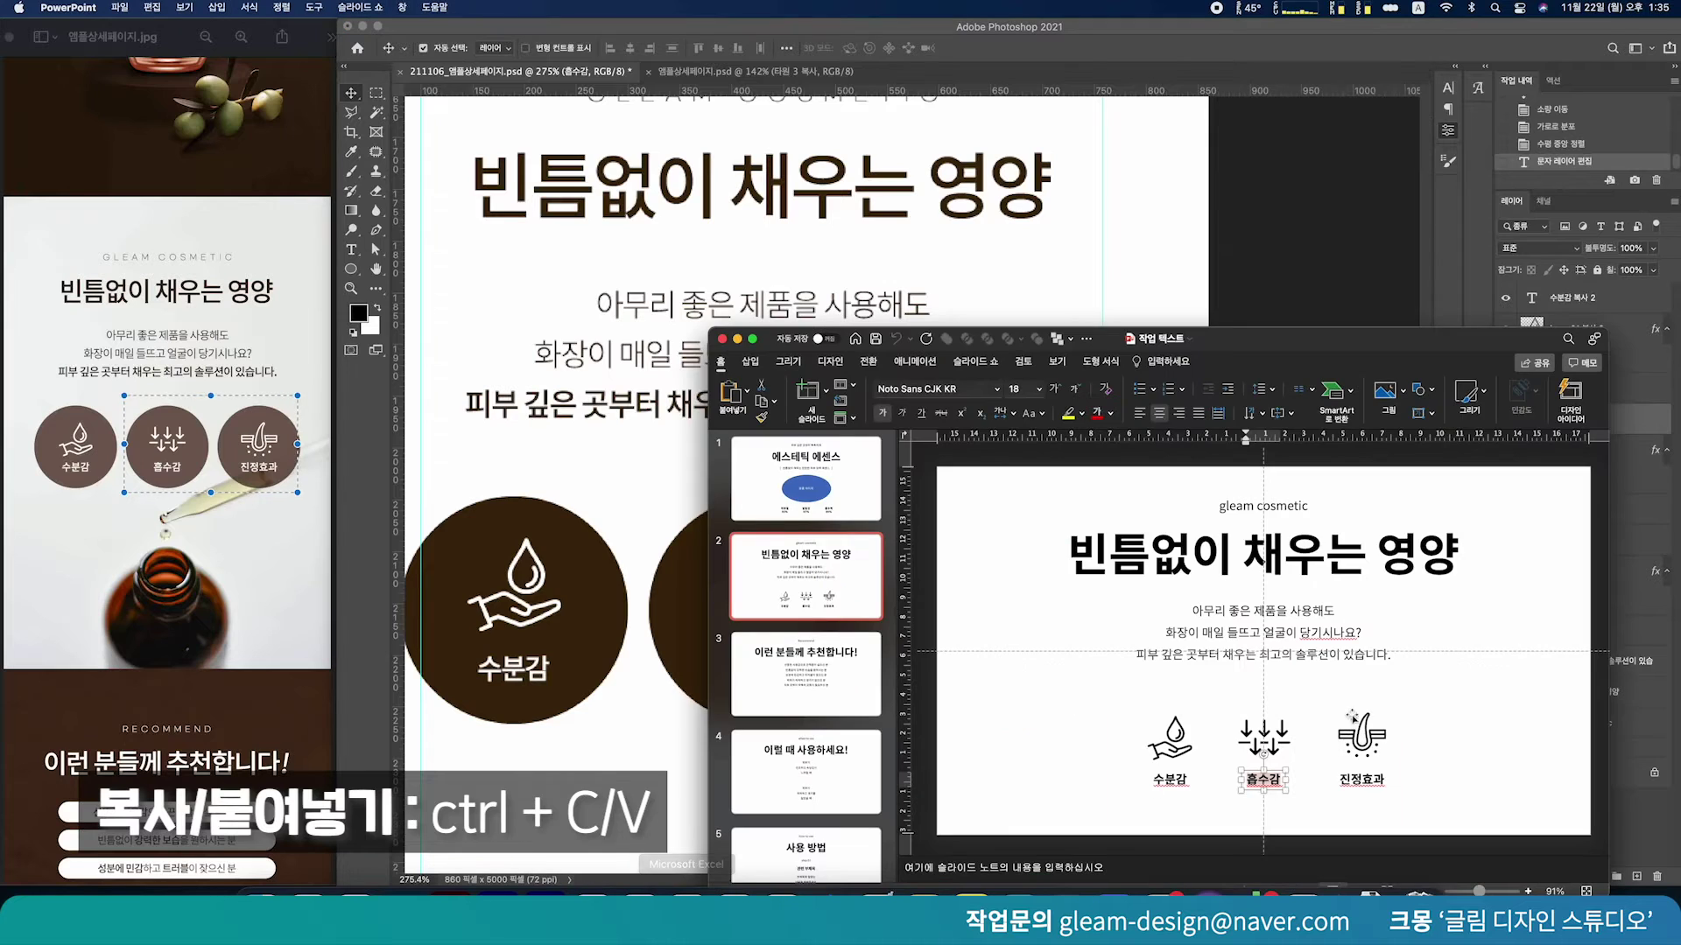
double_click(1362, 779)
key(super+c)
click(668, 781)
double_click(981, 674)
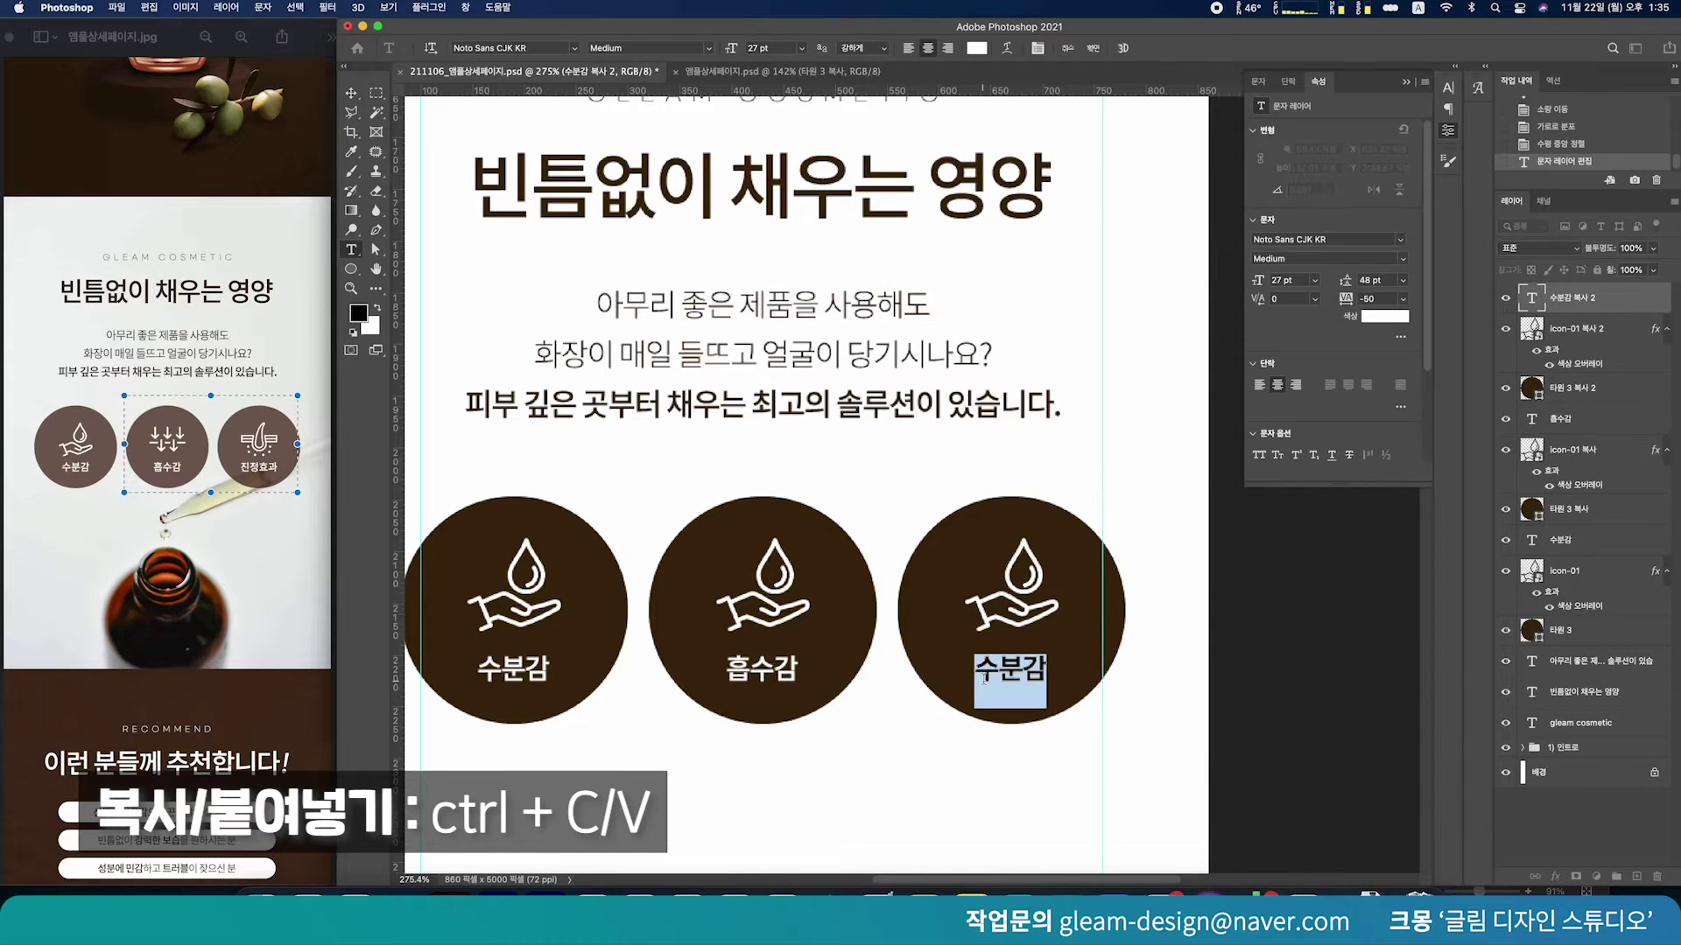
key(super+v)
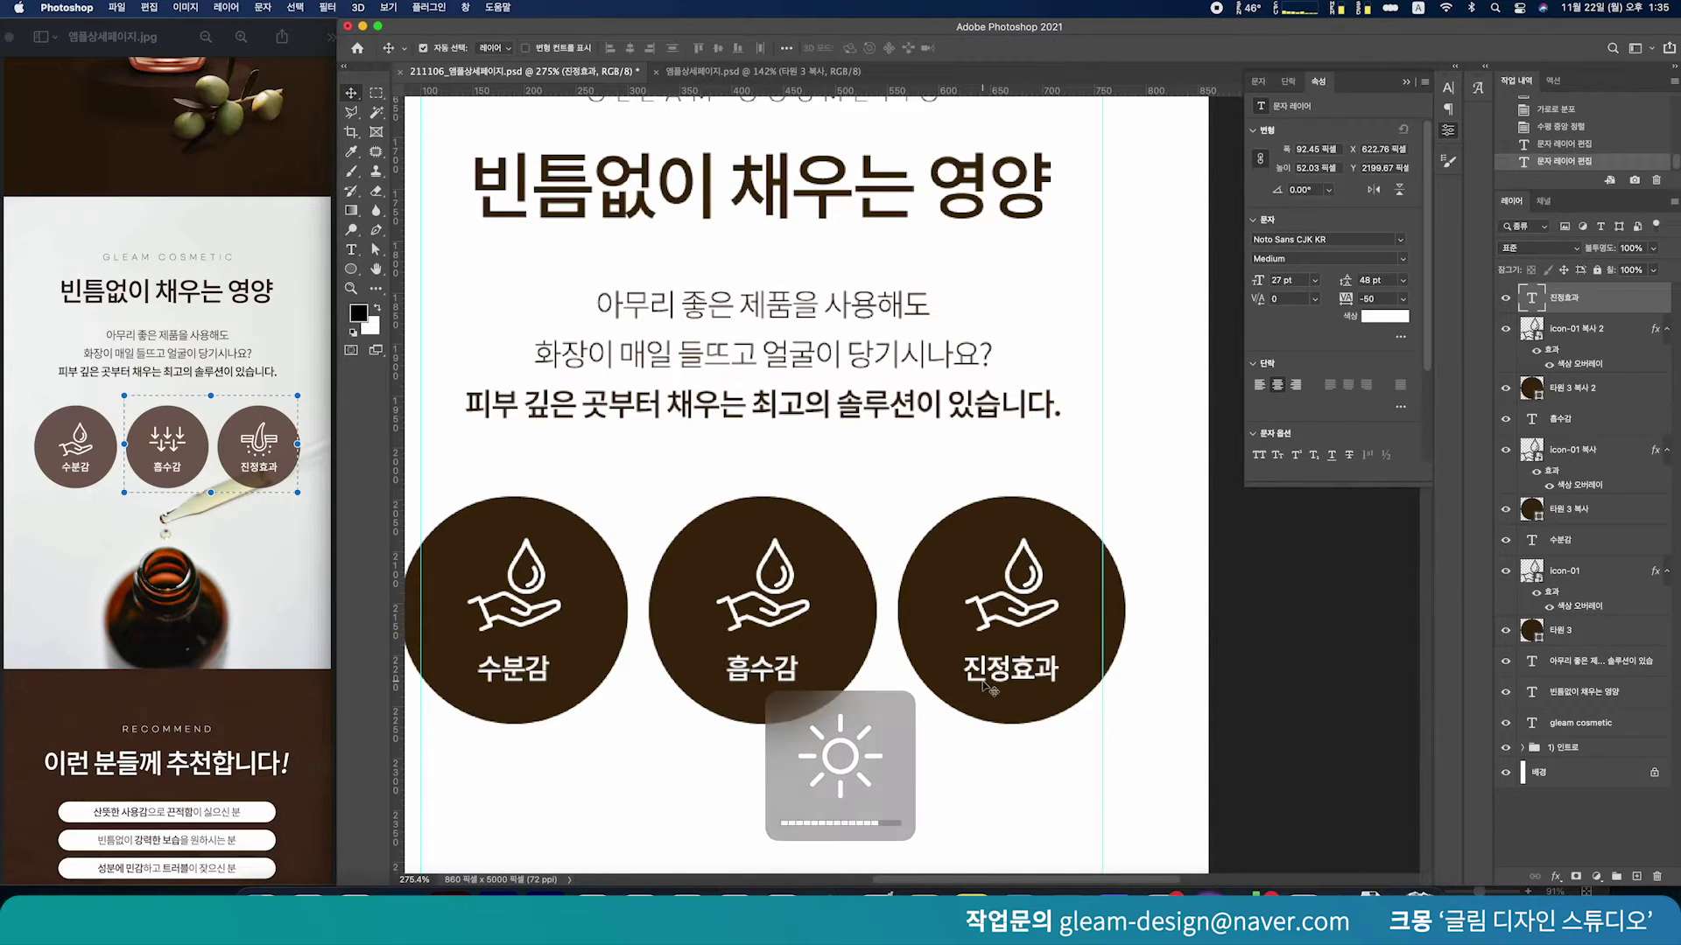
key(super+Return)
click(997, 770)
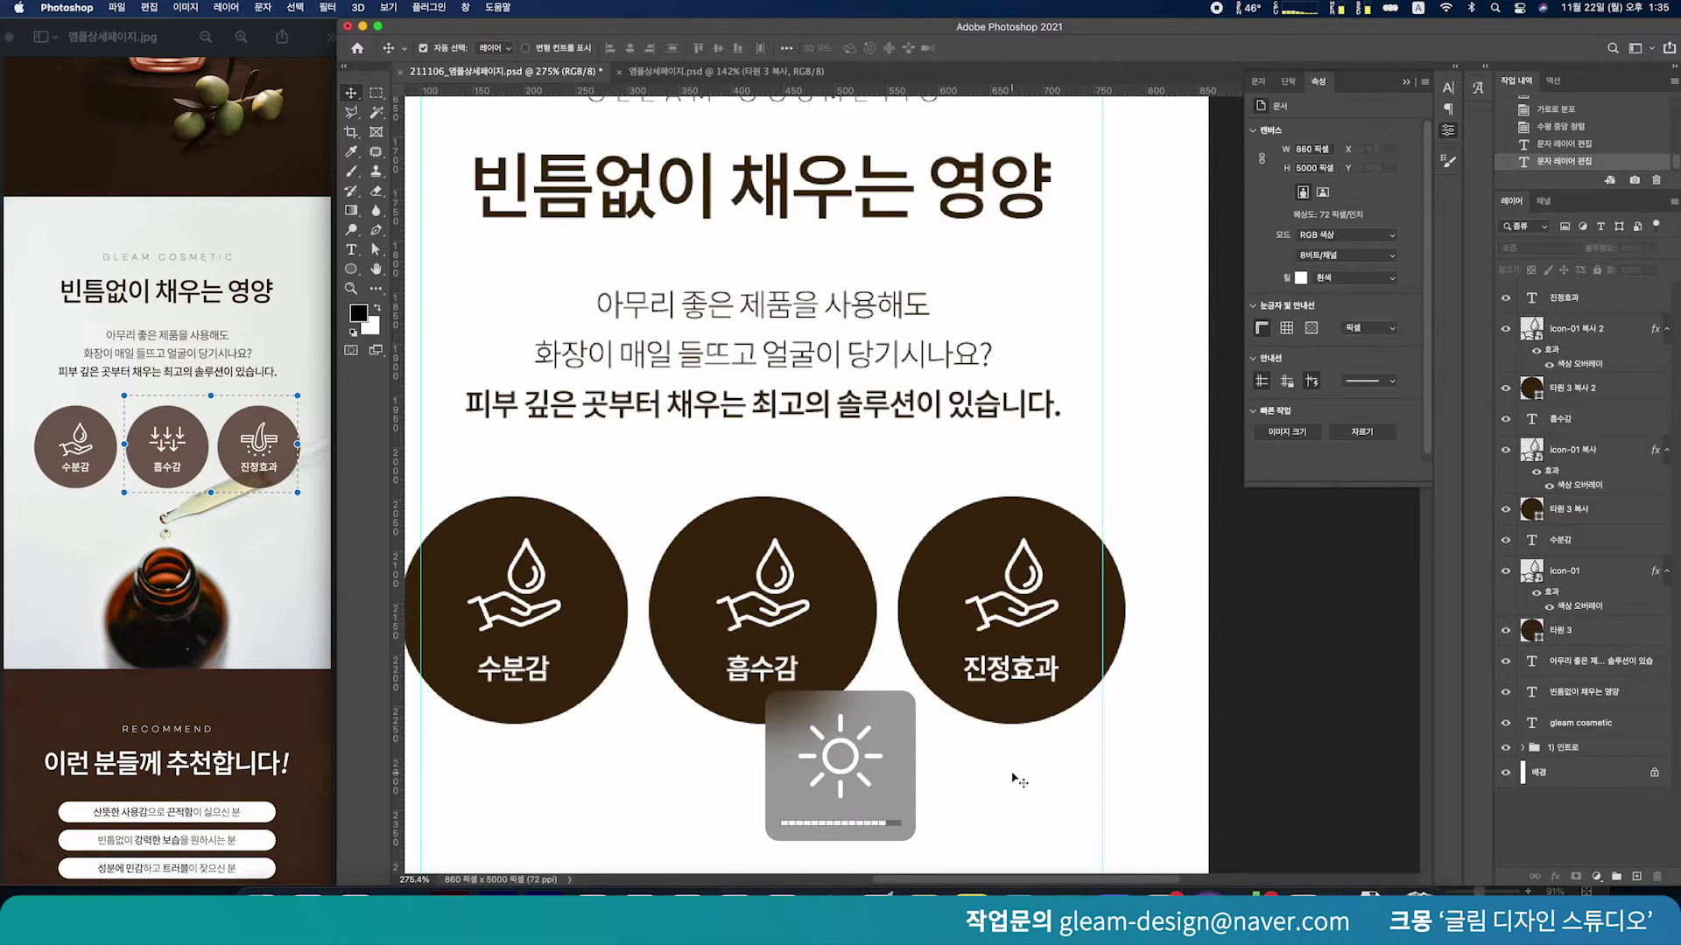
Place the icon-02 and icon-03 images from Finder in the document and move icon-03 up to the right
click(261, 894)
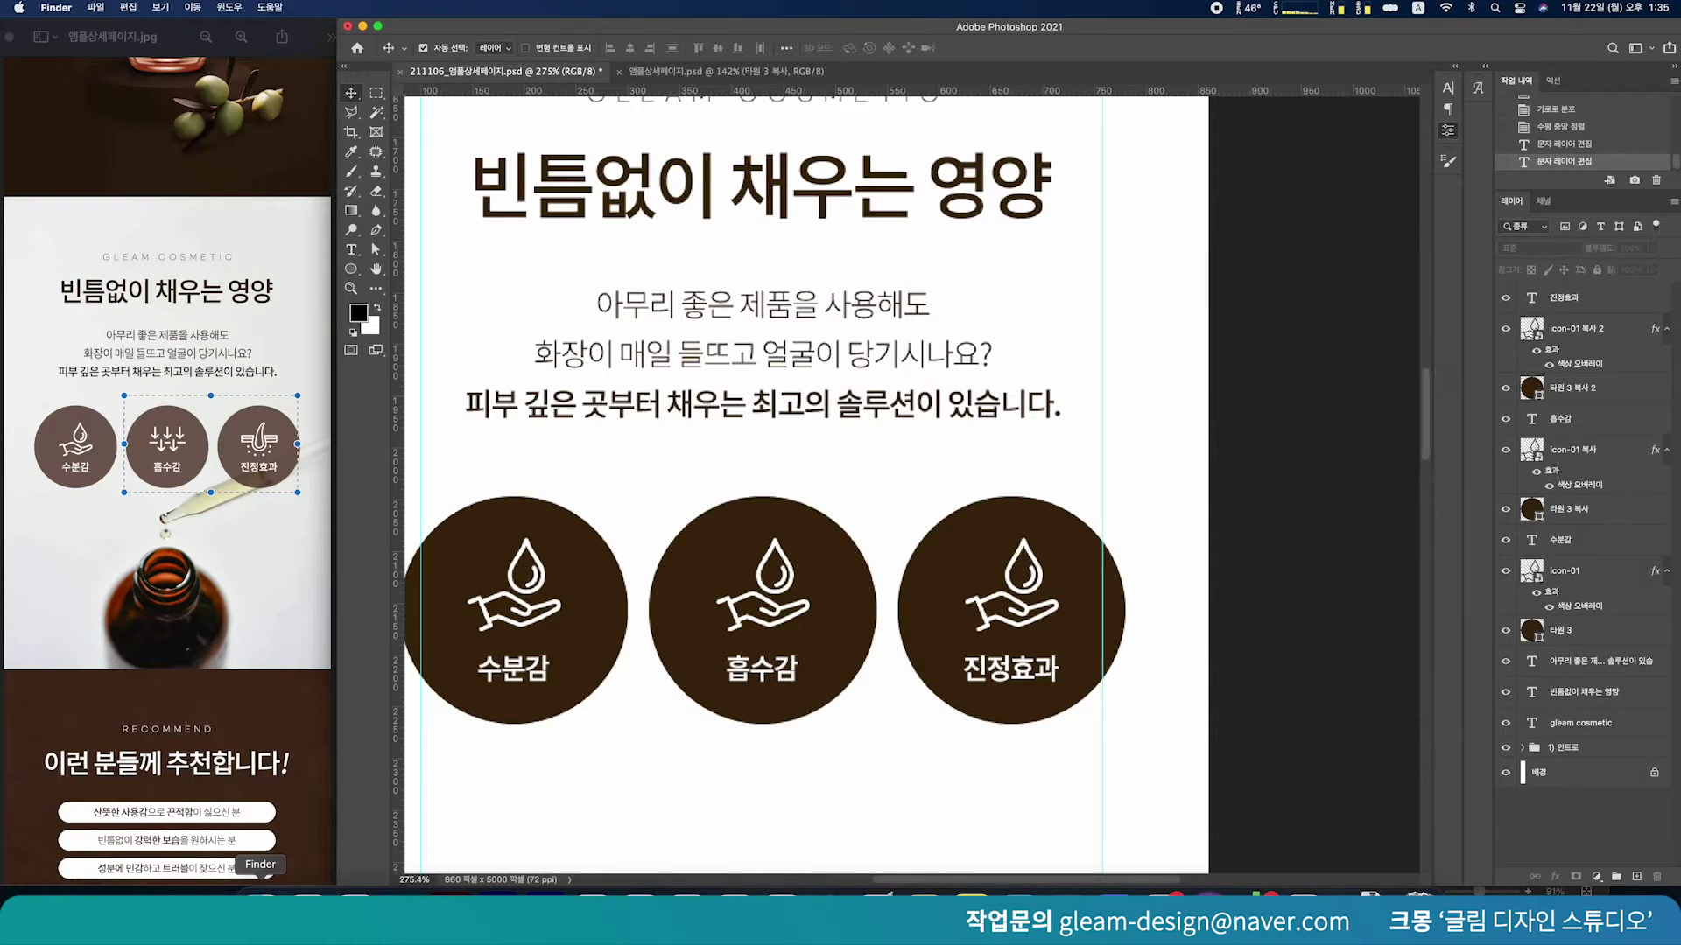
drag(1285, 420, 671, 525)
key(Return)
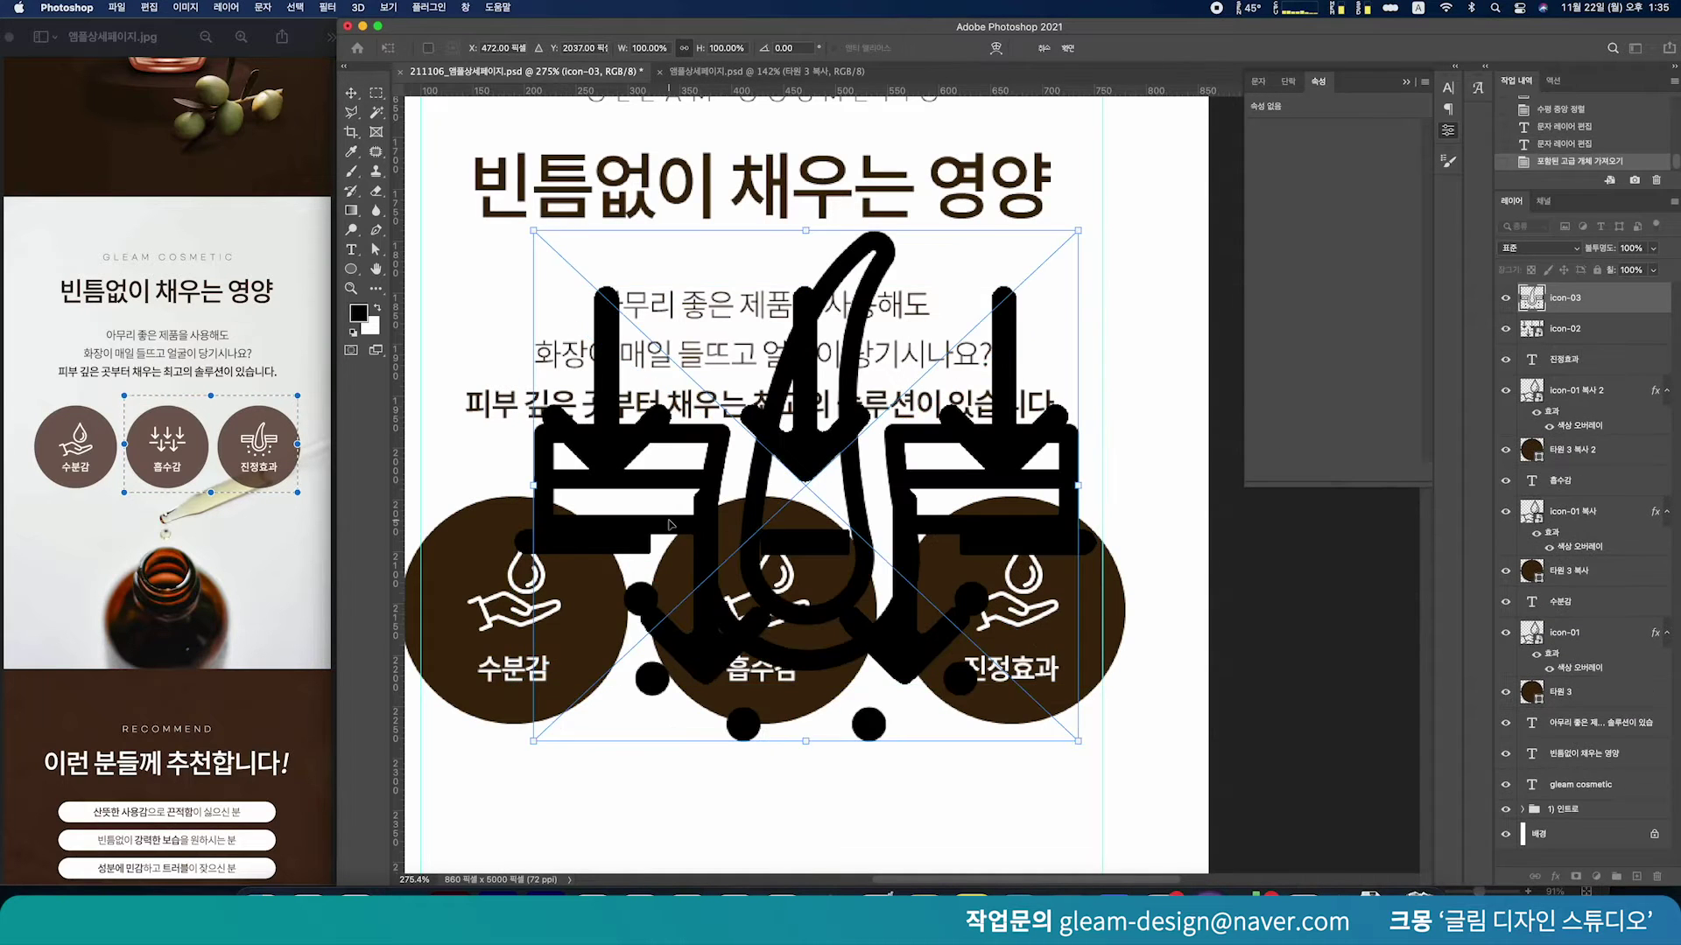
key(Return)
drag(761, 471, 908, 405)
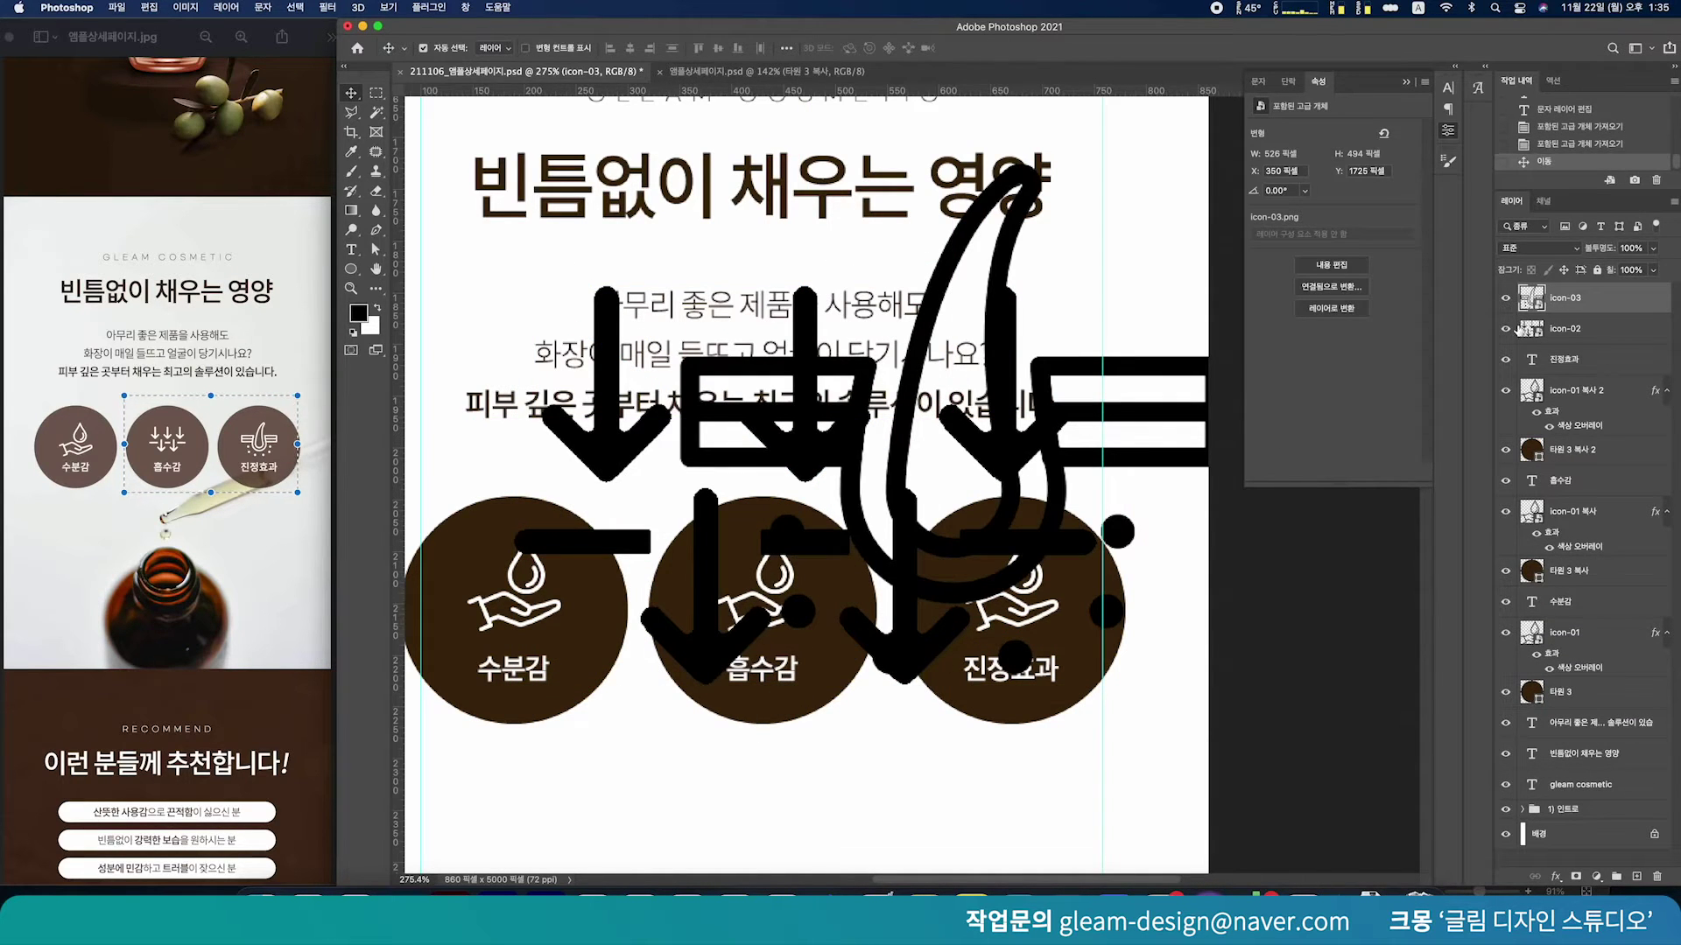
Hide icon-03, then scale icon-02 down to 103 px wide and 70 px high over the middle badge's icon
click(1505, 329)
click(1506, 298)
click(1567, 328)
click(1505, 328)
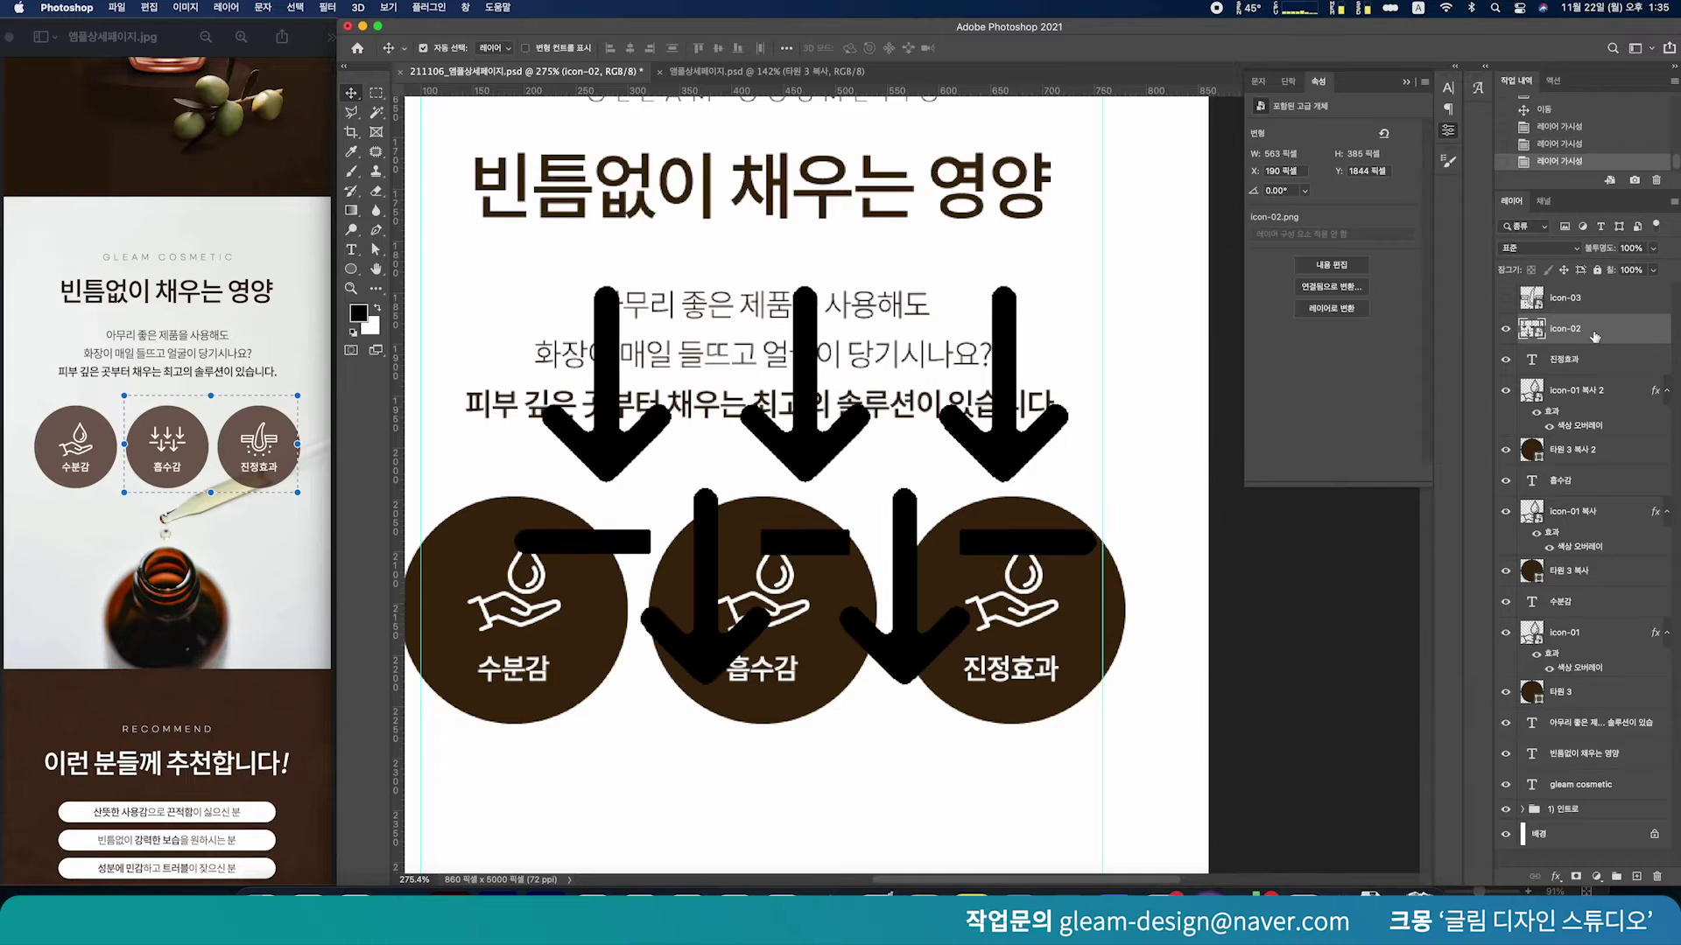
key(ctrl+t)
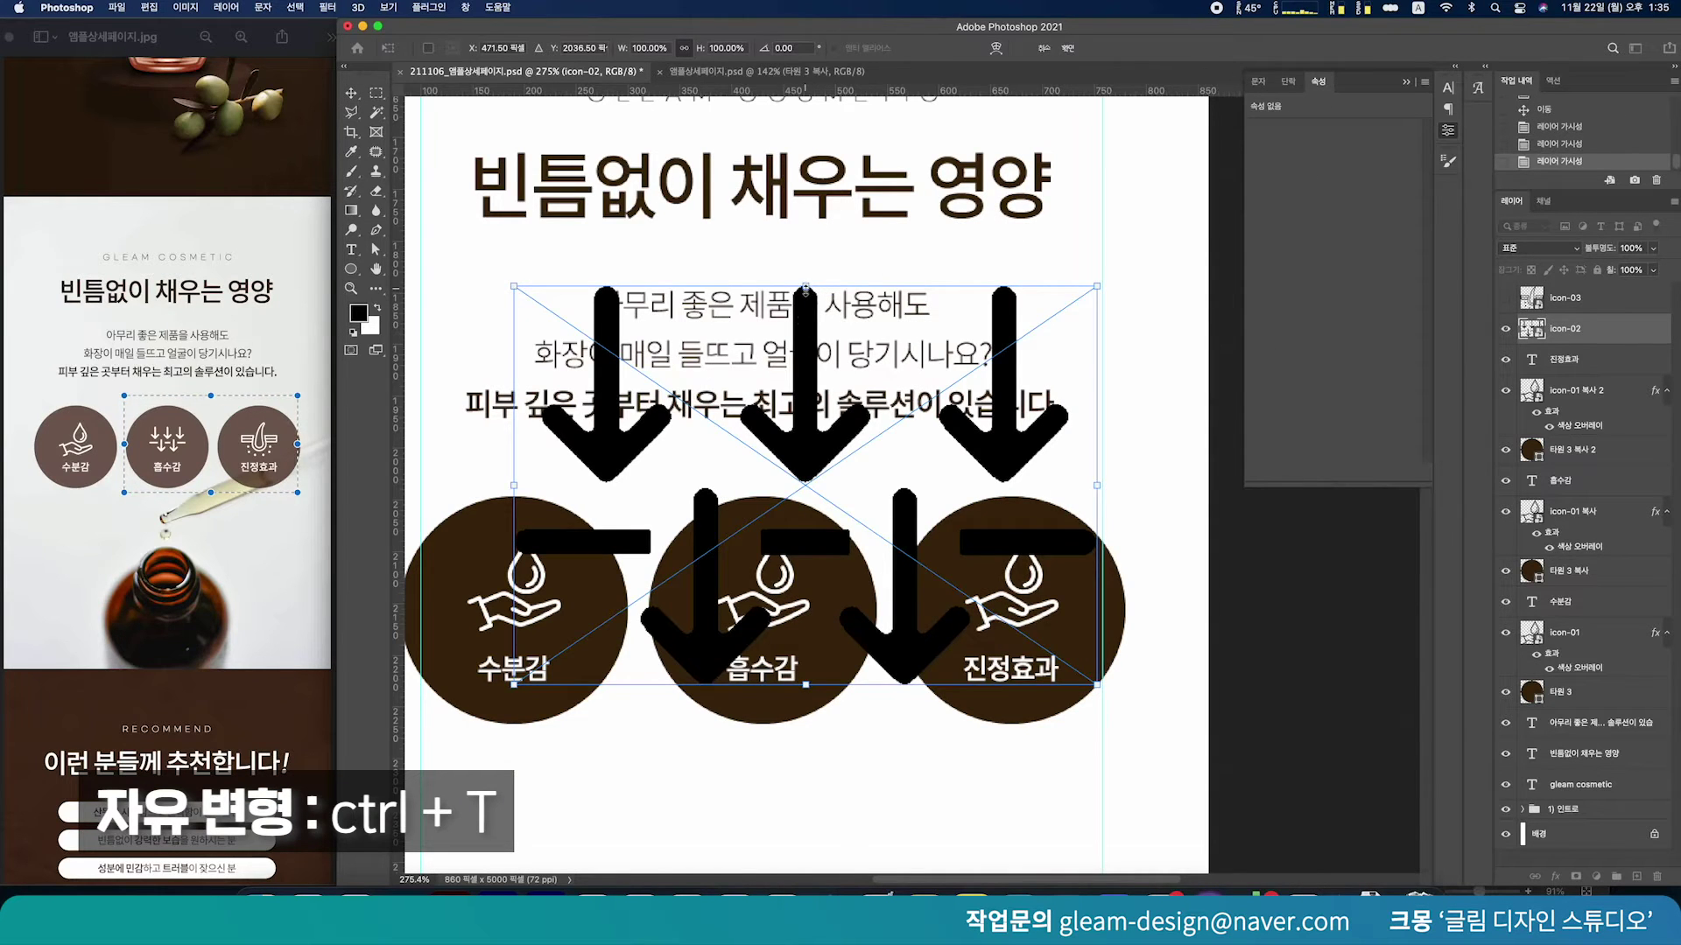
drag(805, 287, 805, 537)
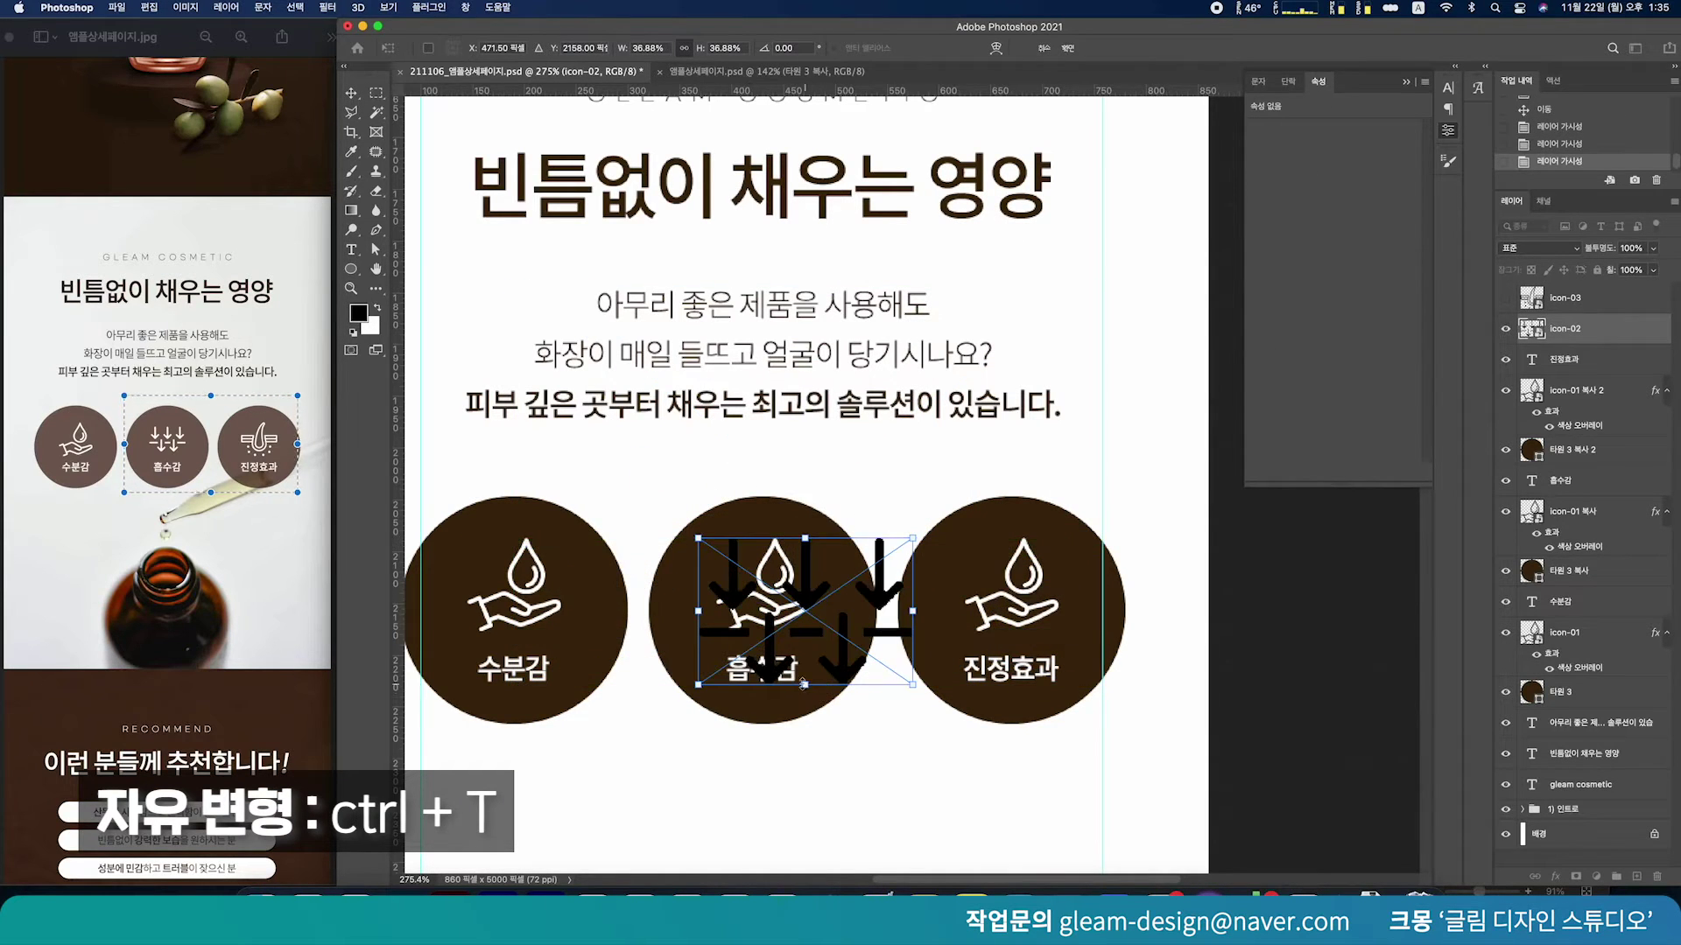
drag(803, 684, 823, 602)
key(Return)
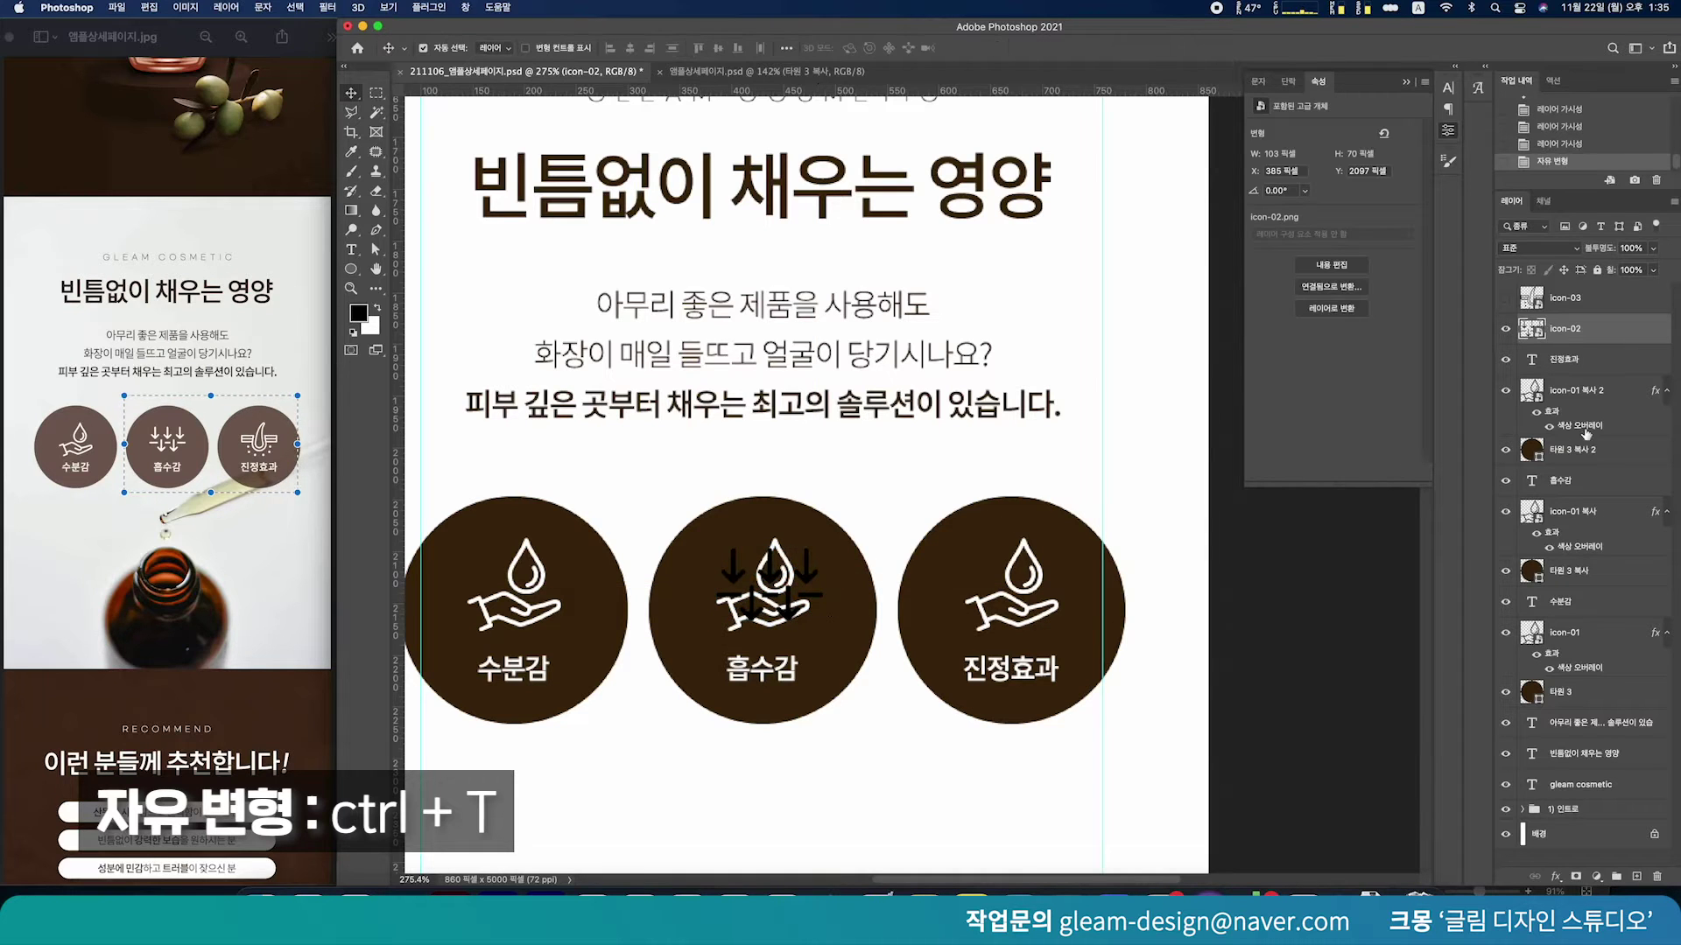
Centre icon-02 horizontally with the middle badge's circle, label and old icon, then delete the old water-drop hand icon from that badge
drag(752, 489, 795, 702)
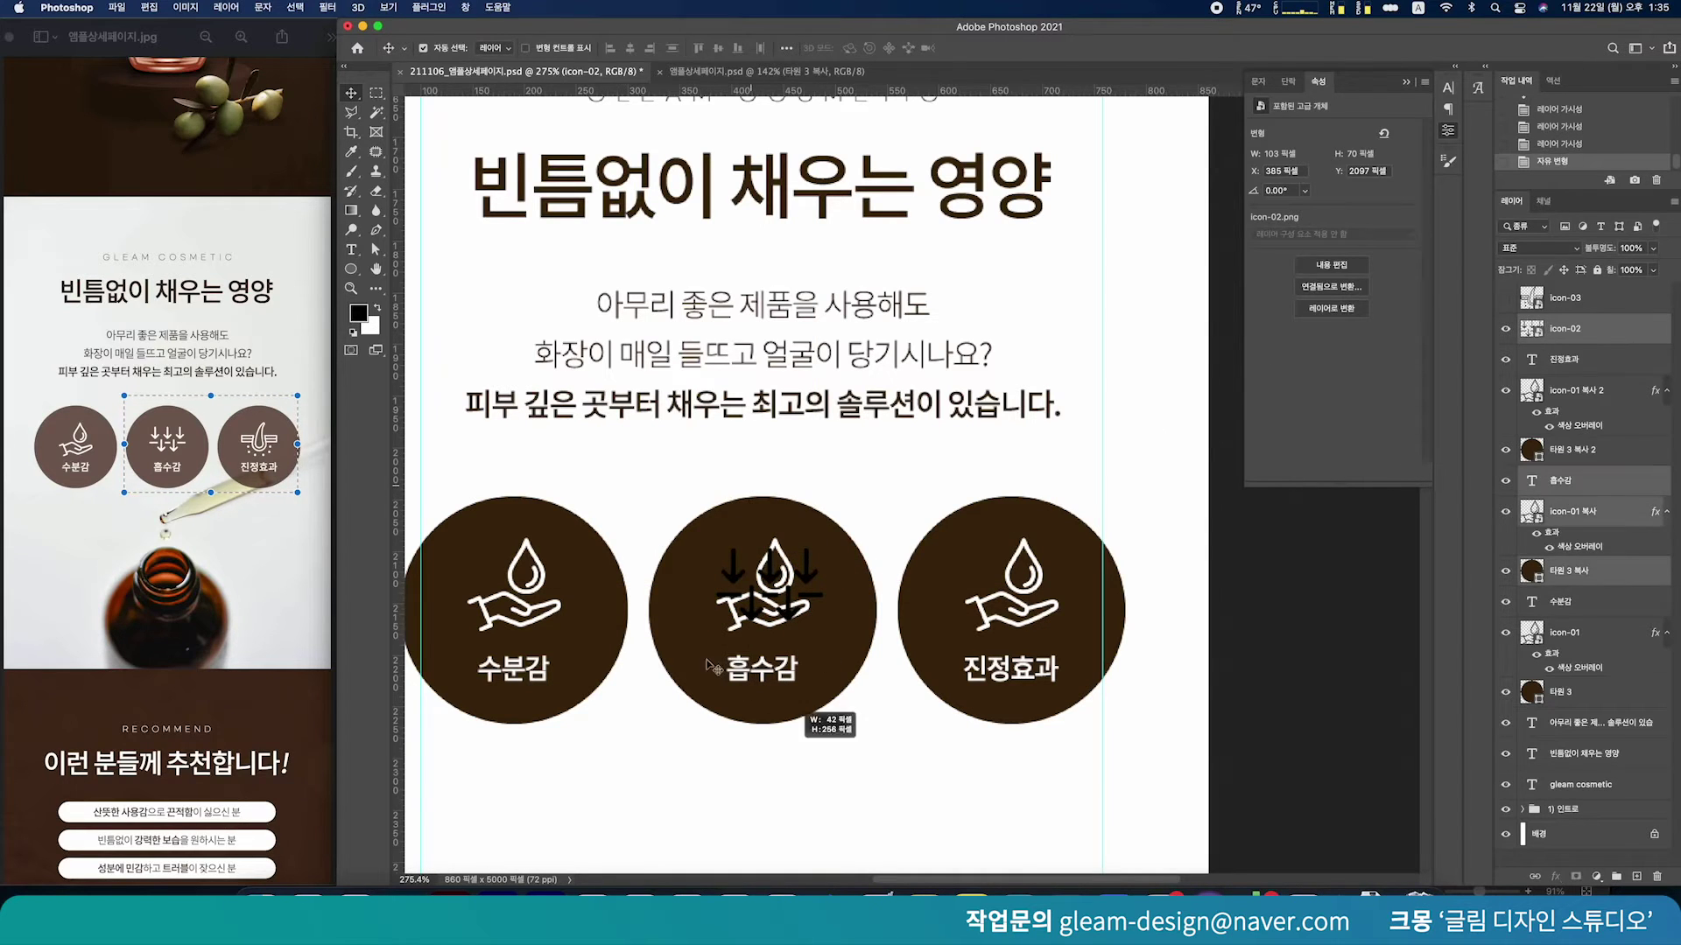
click(630, 47)
click(873, 543)
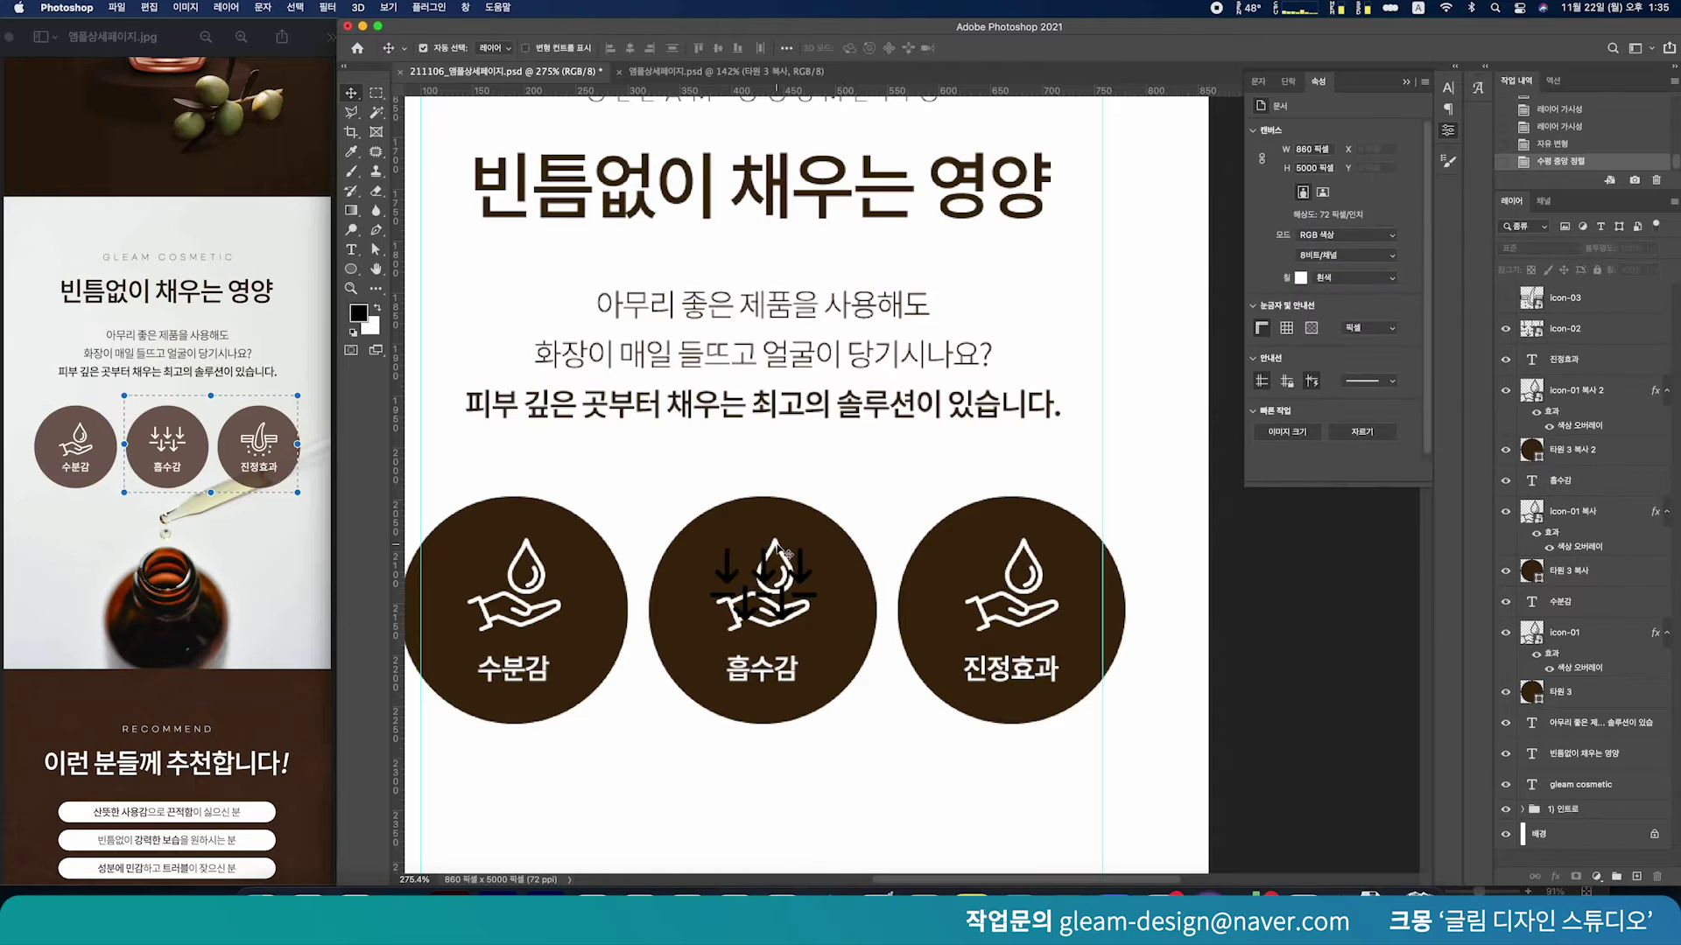
click(782, 552)
key(Delete)
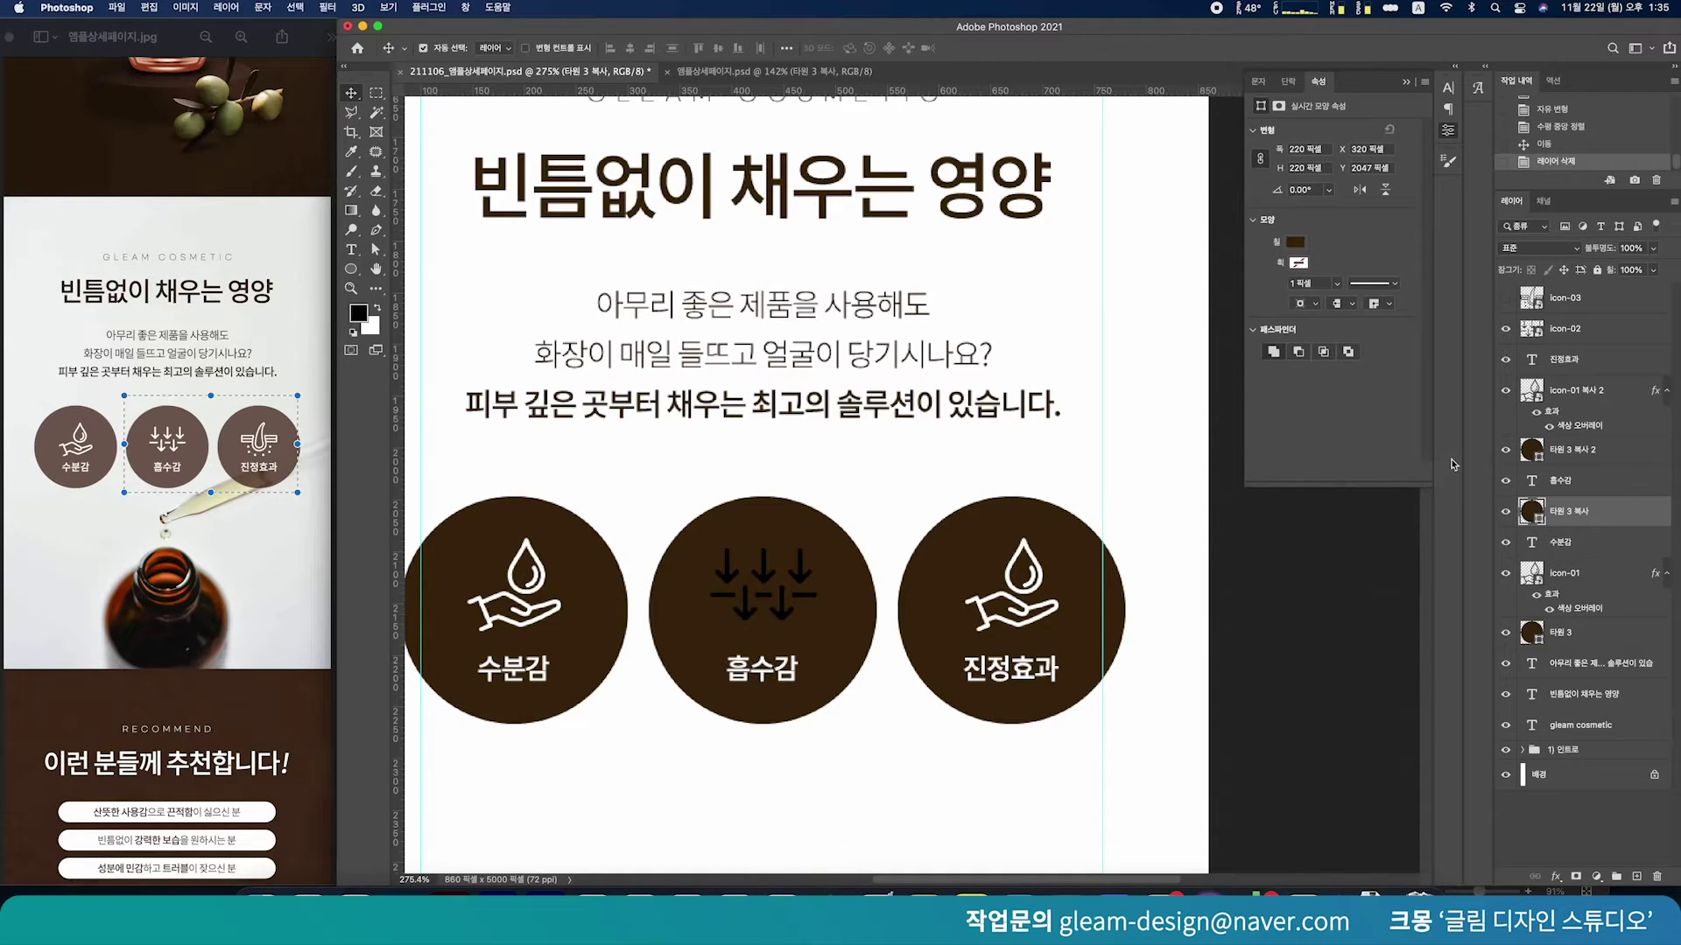
Copy the white Color Overlay effect from the third badge's hand icon to icon-02
click(802, 577)
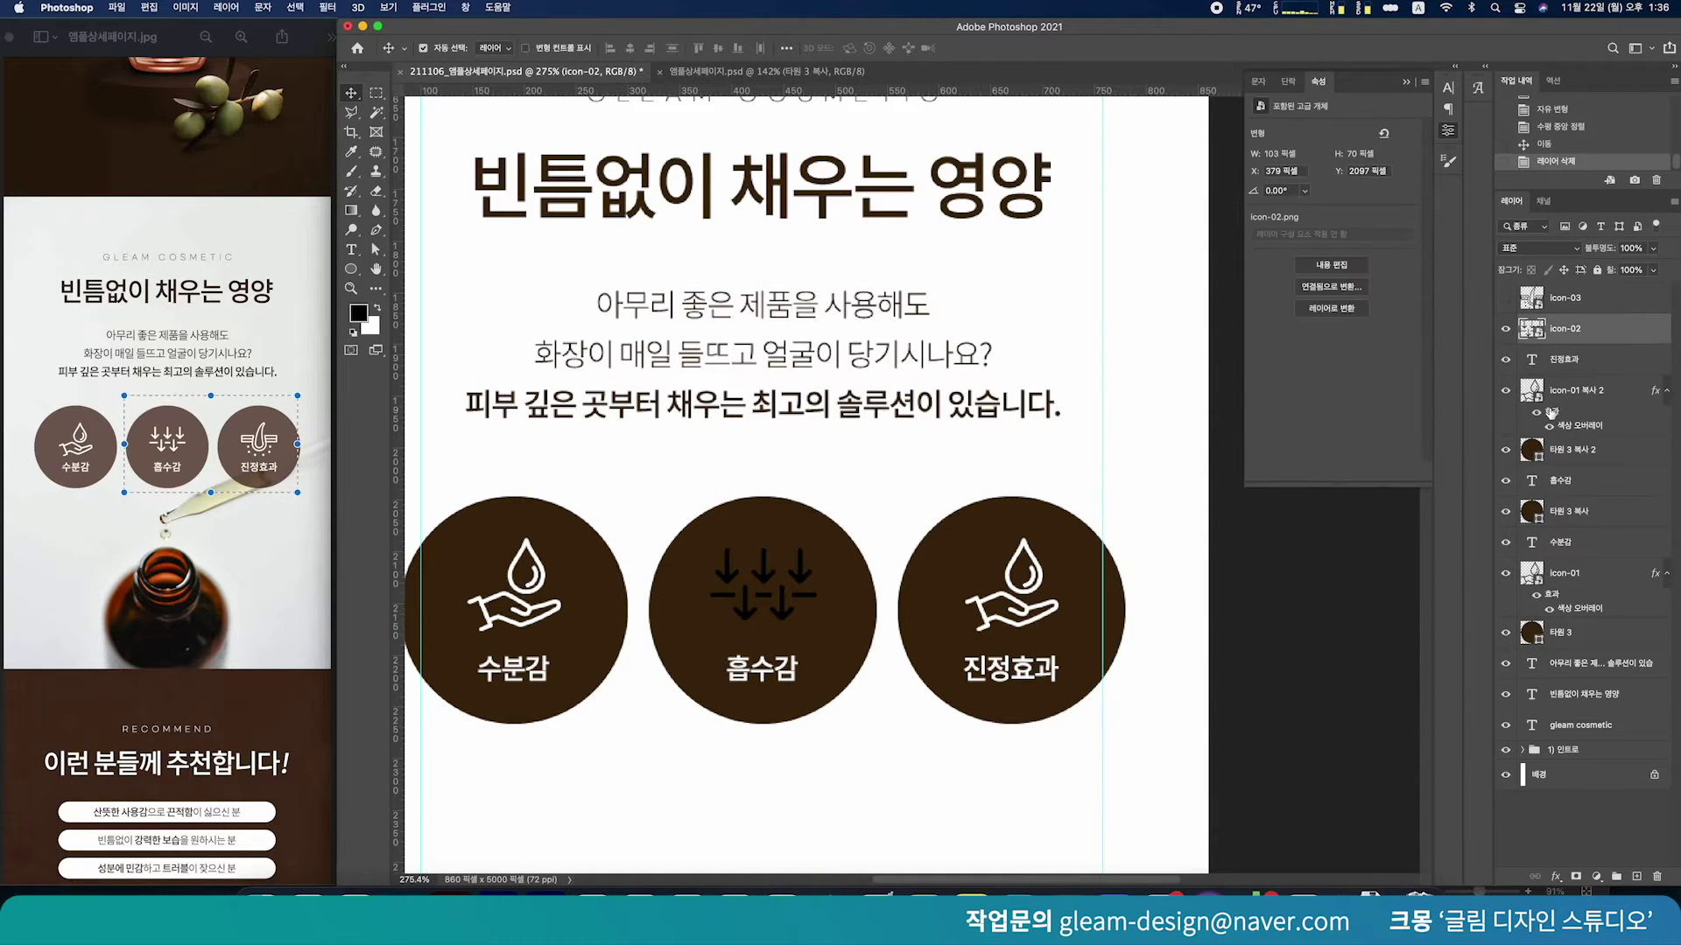
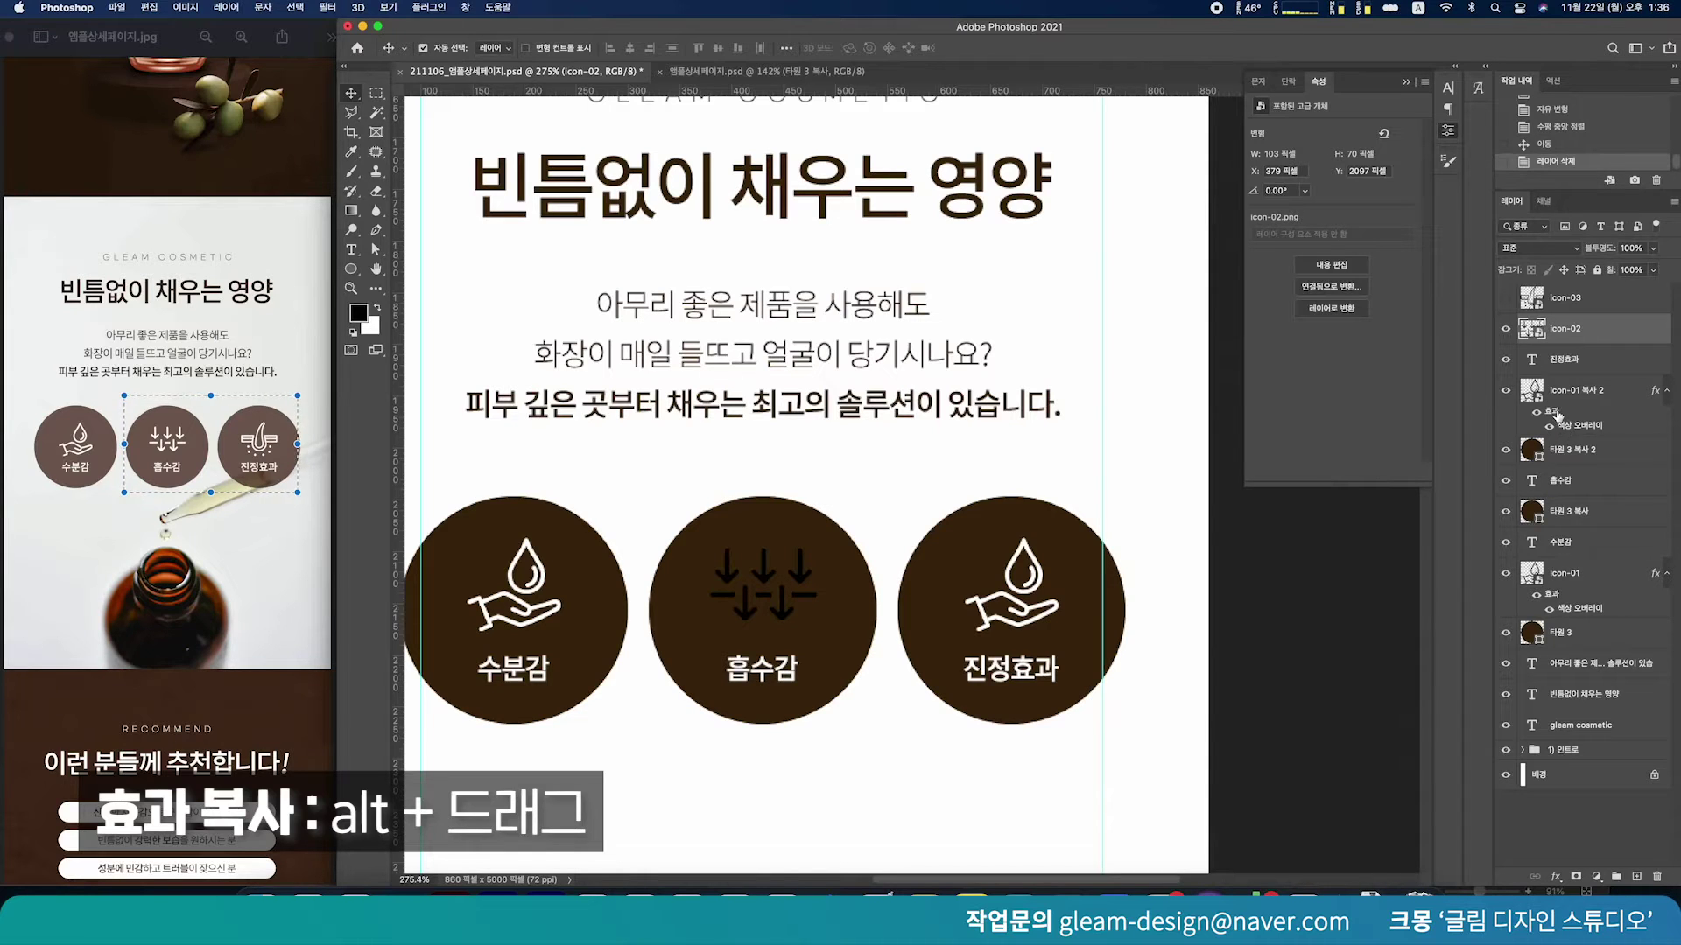
drag(1557, 415, 1591, 335)
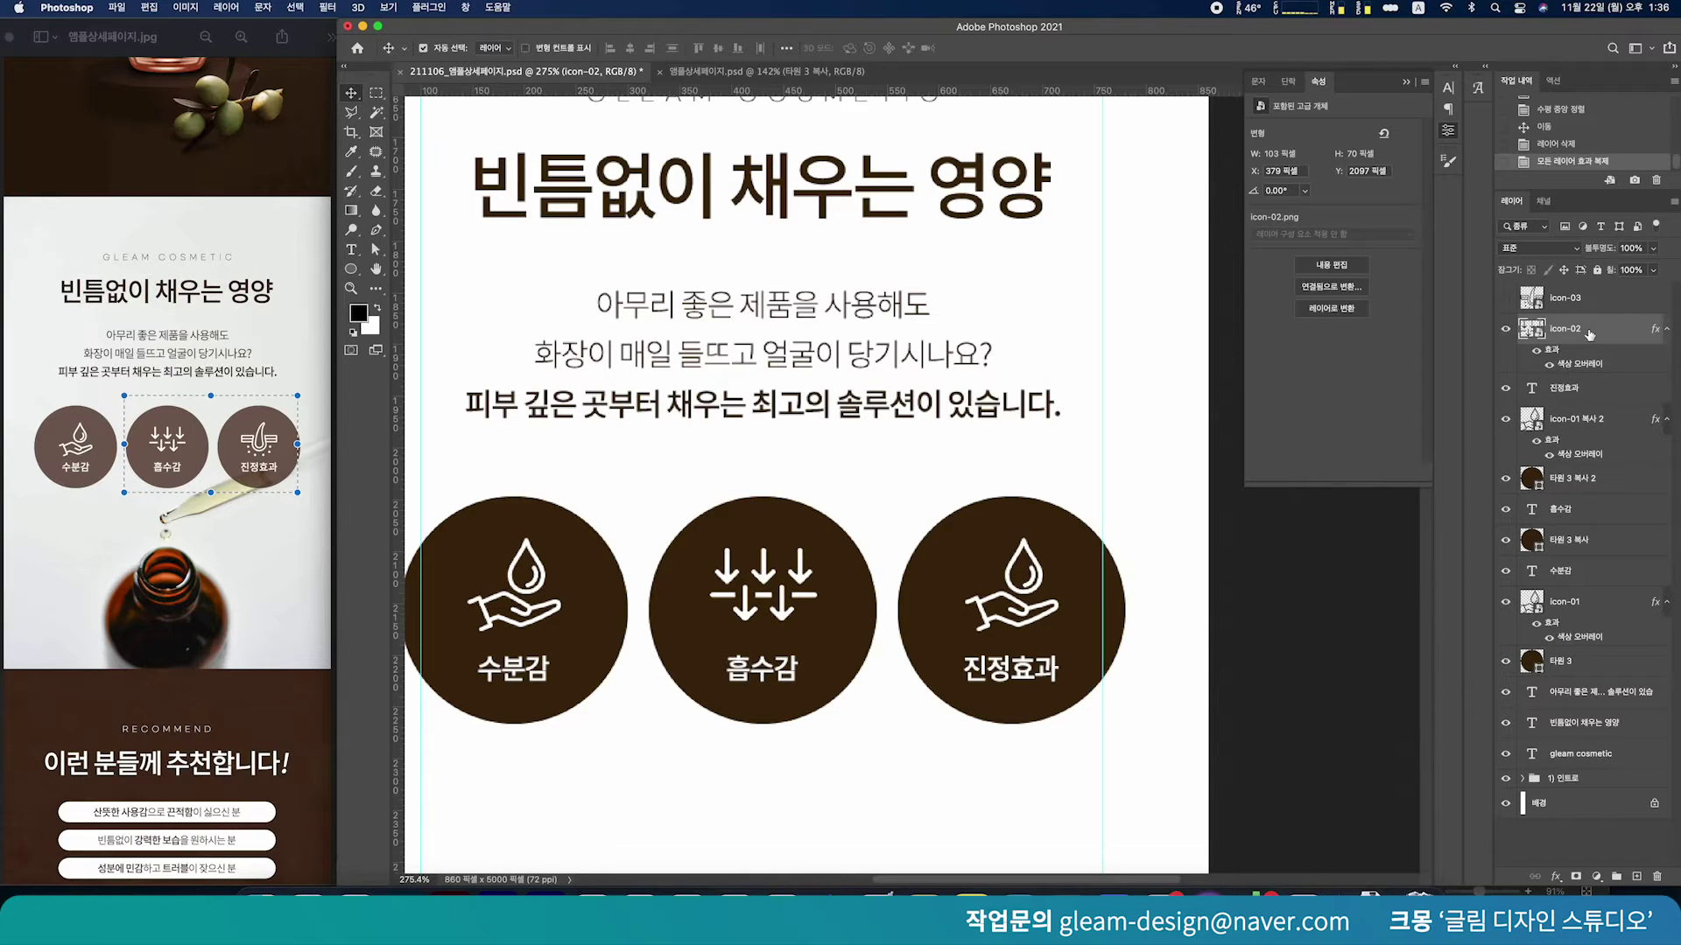
click(862, 498)
click(794, 584)
Nudge the three badge labels 수분감, 흡수감 and 진정효과 up together by about 3 px
click(557, 671)
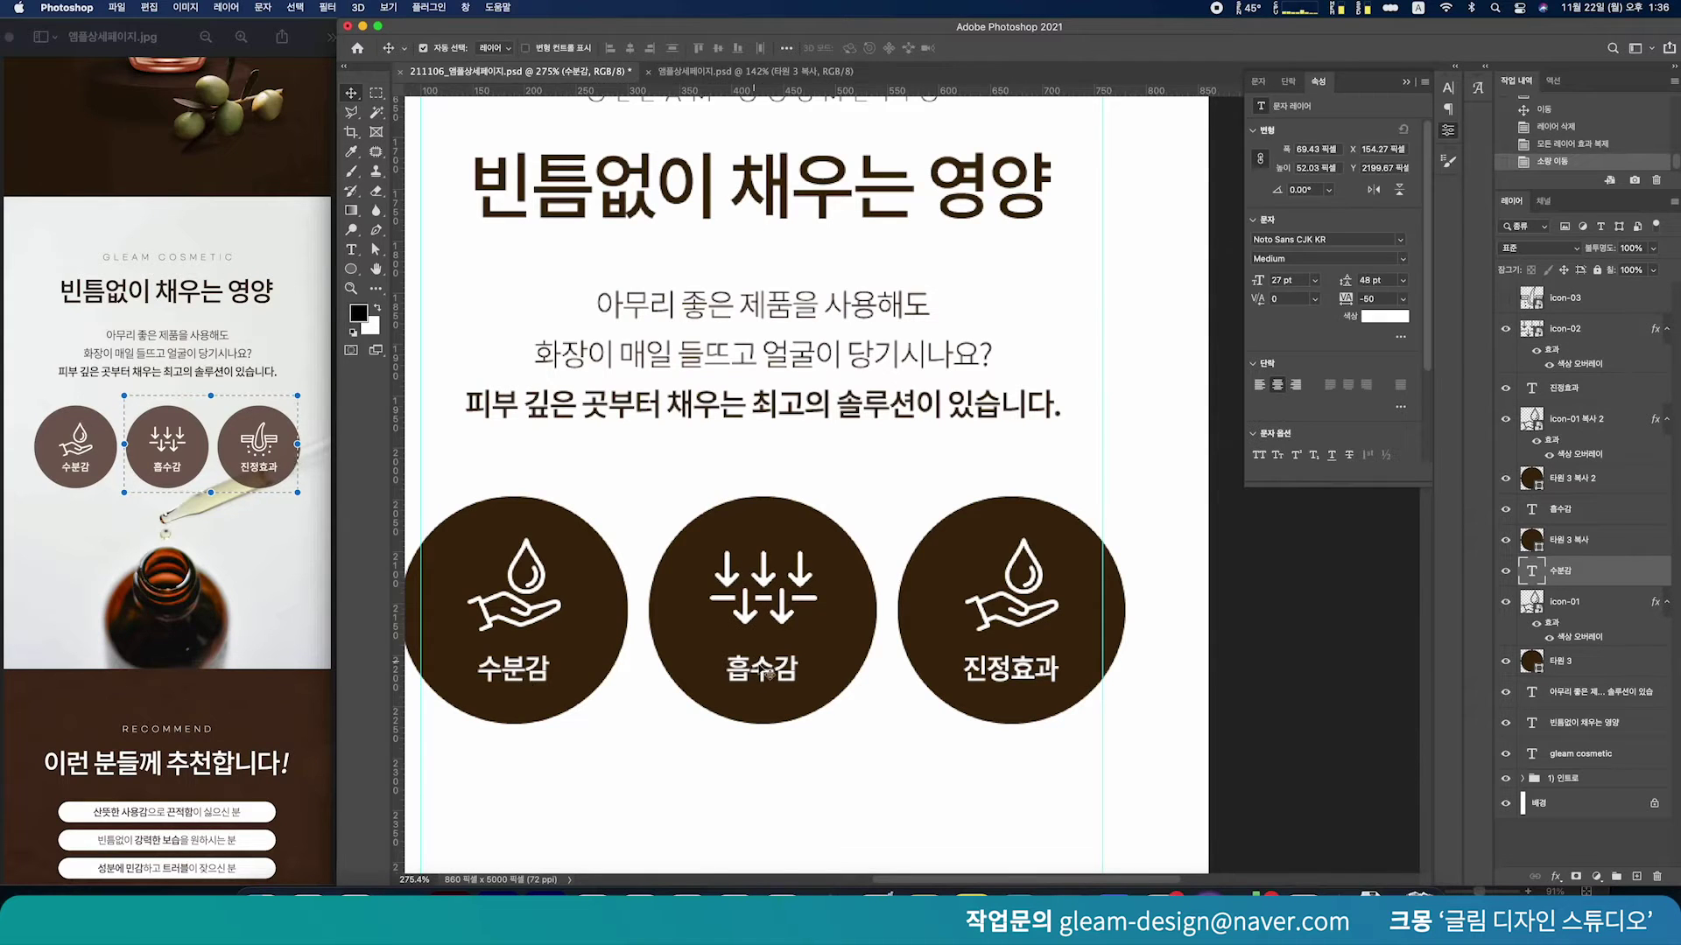
shift+click(767, 672)
shift+click(1006, 670)
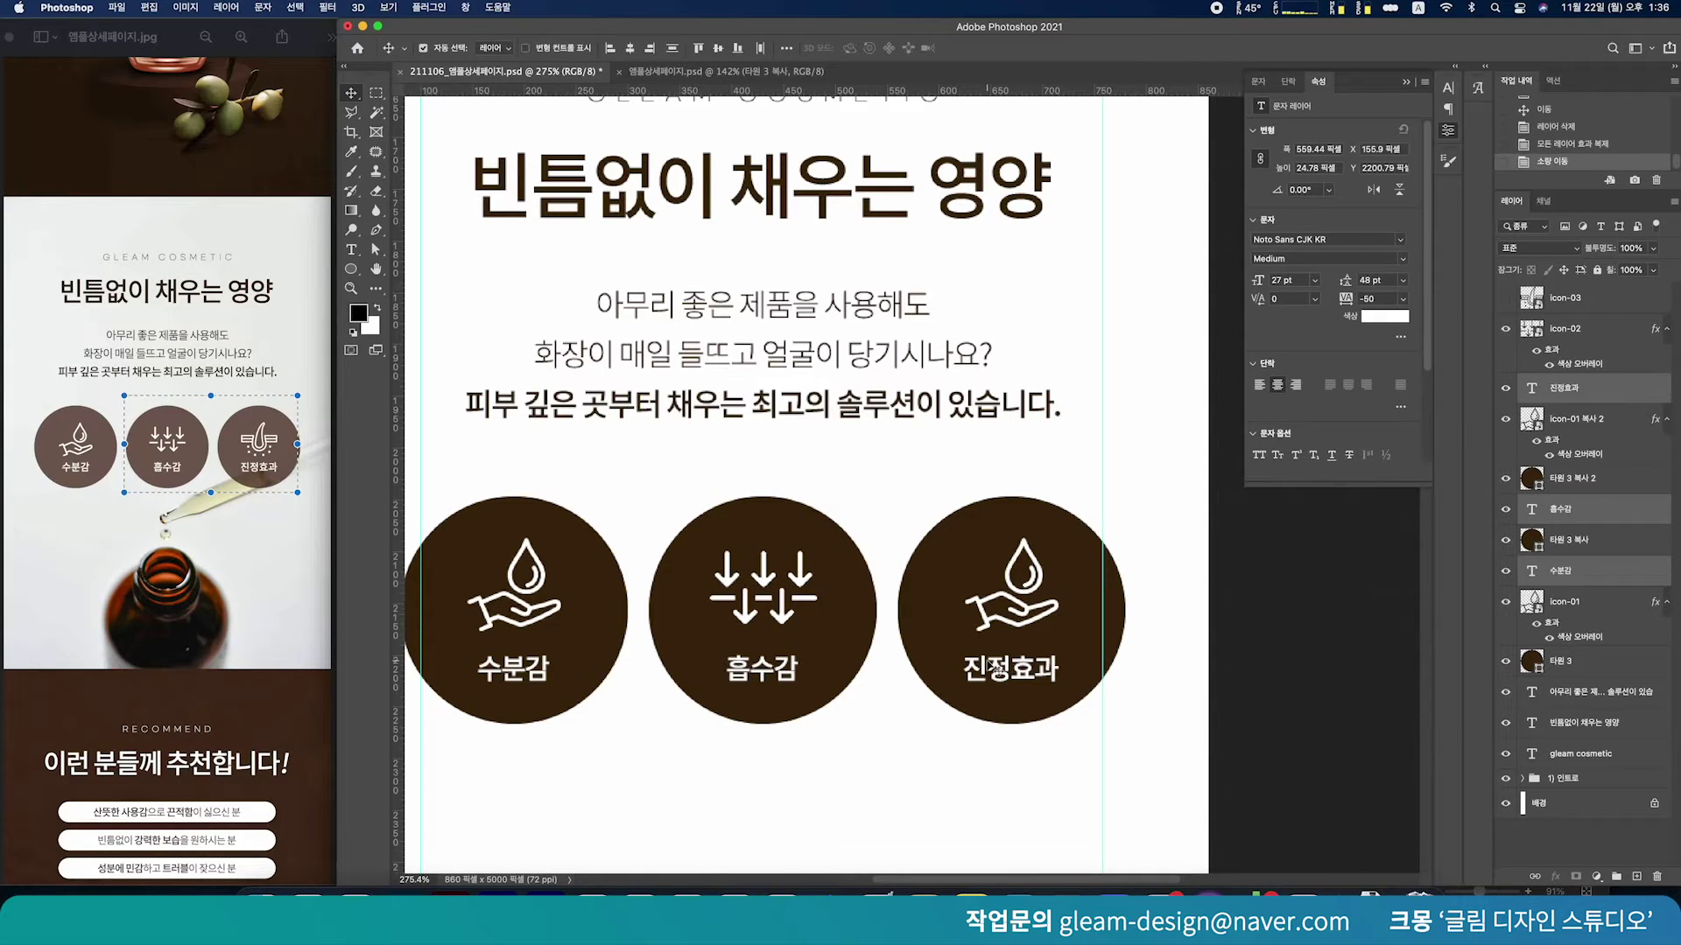
key(Up)
key(Up)
key(Up)
click(1065, 448)
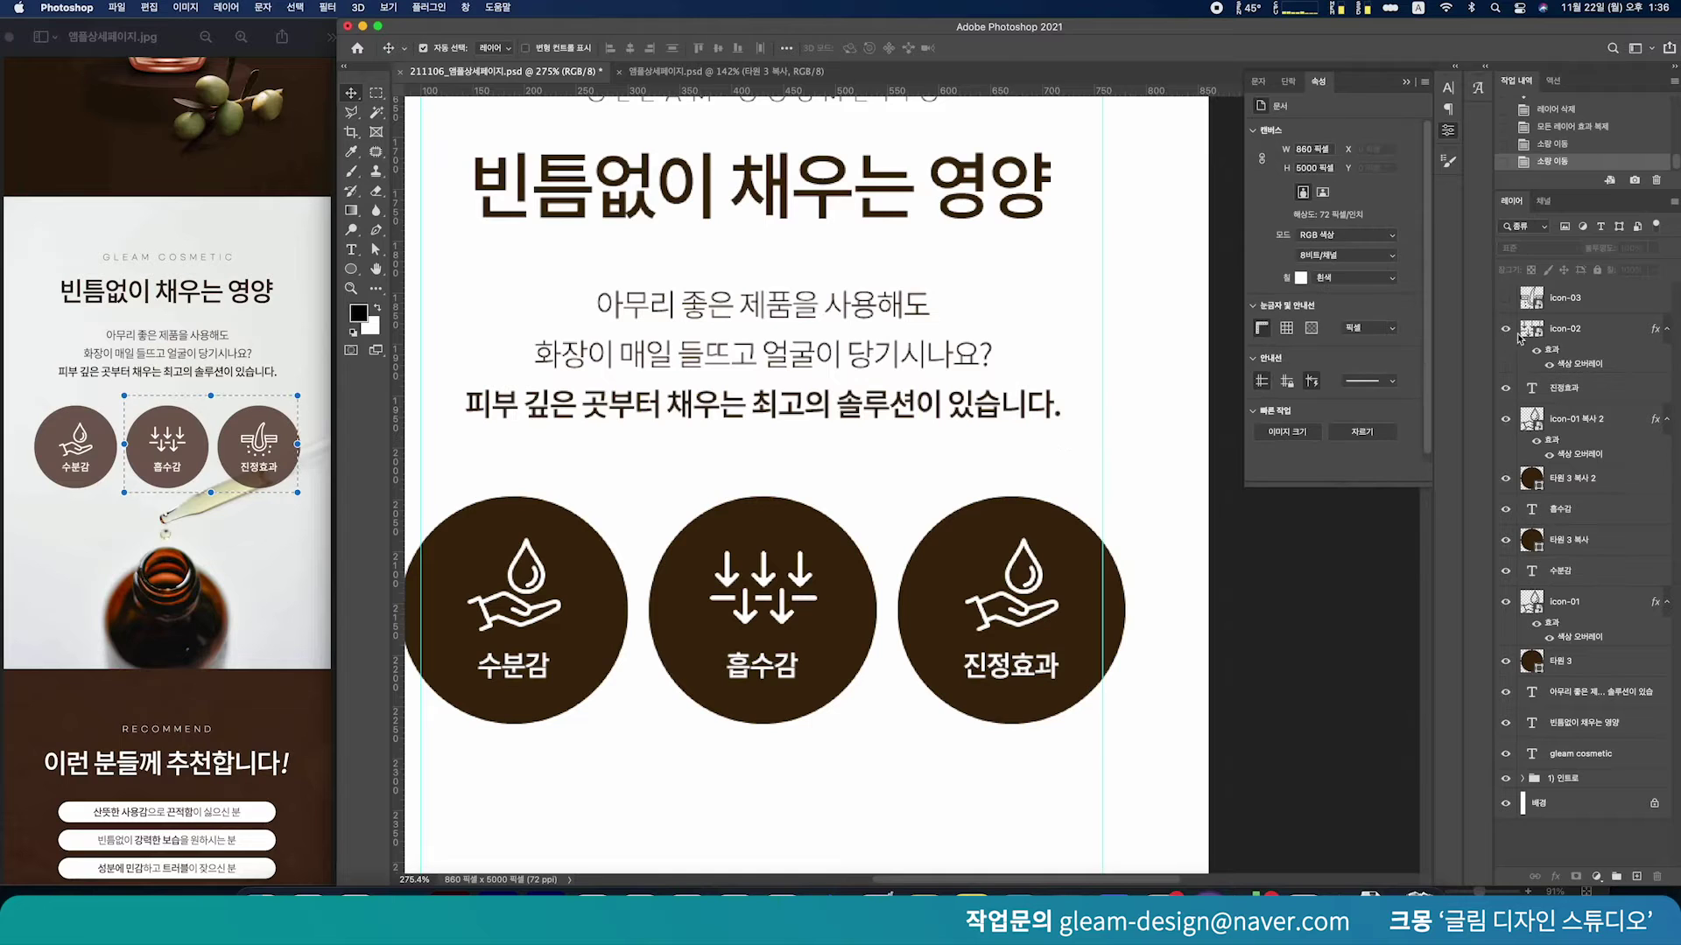
Show icon-03 again and scale it down to about 18.25%, placing it over the third badge's hand icon
click(1607, 296)
click(1506, 298)
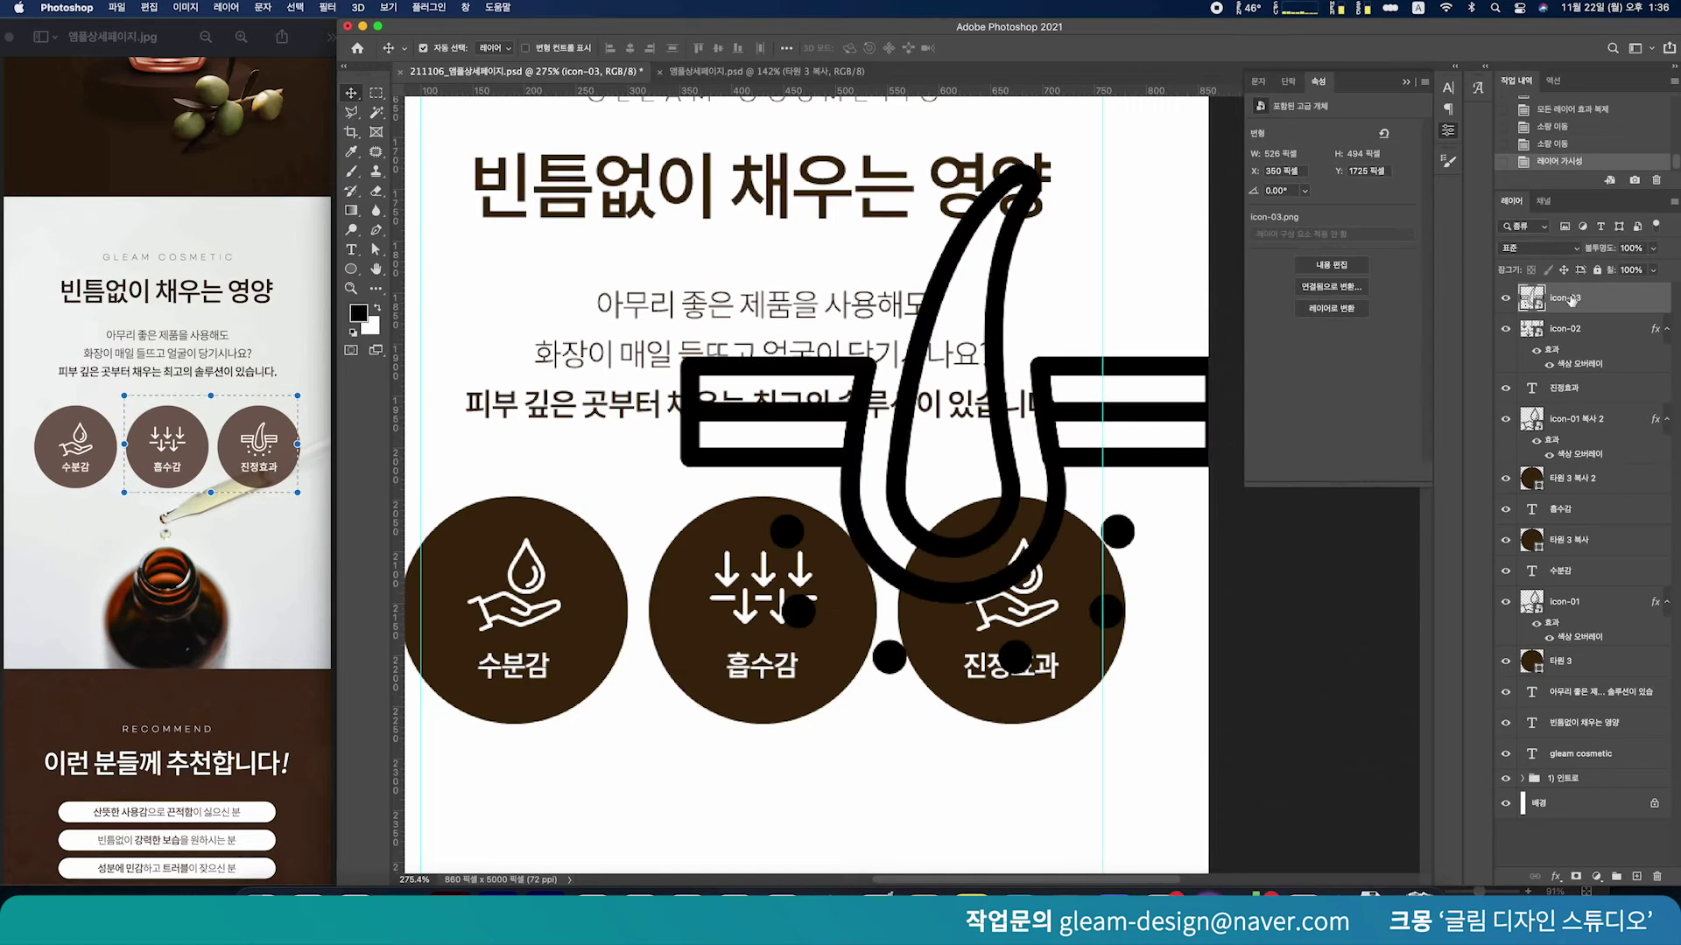
key(ctrl+t)
drag(952, 159, 952, 538)
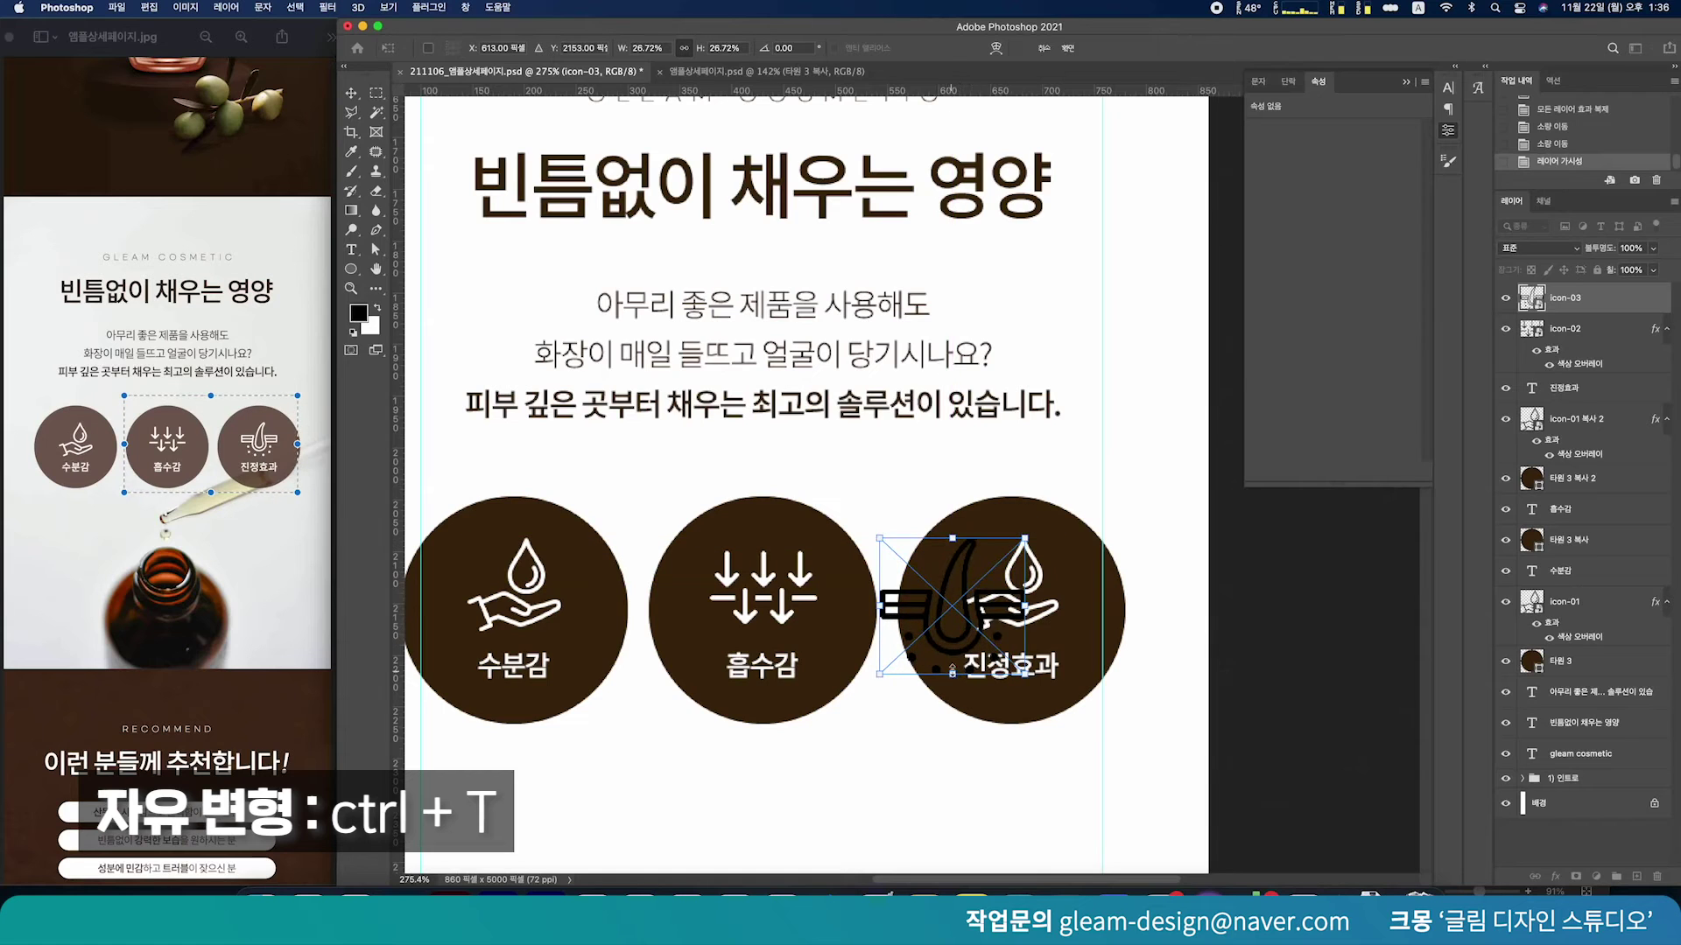
drag(952, 672, 1021, 604)
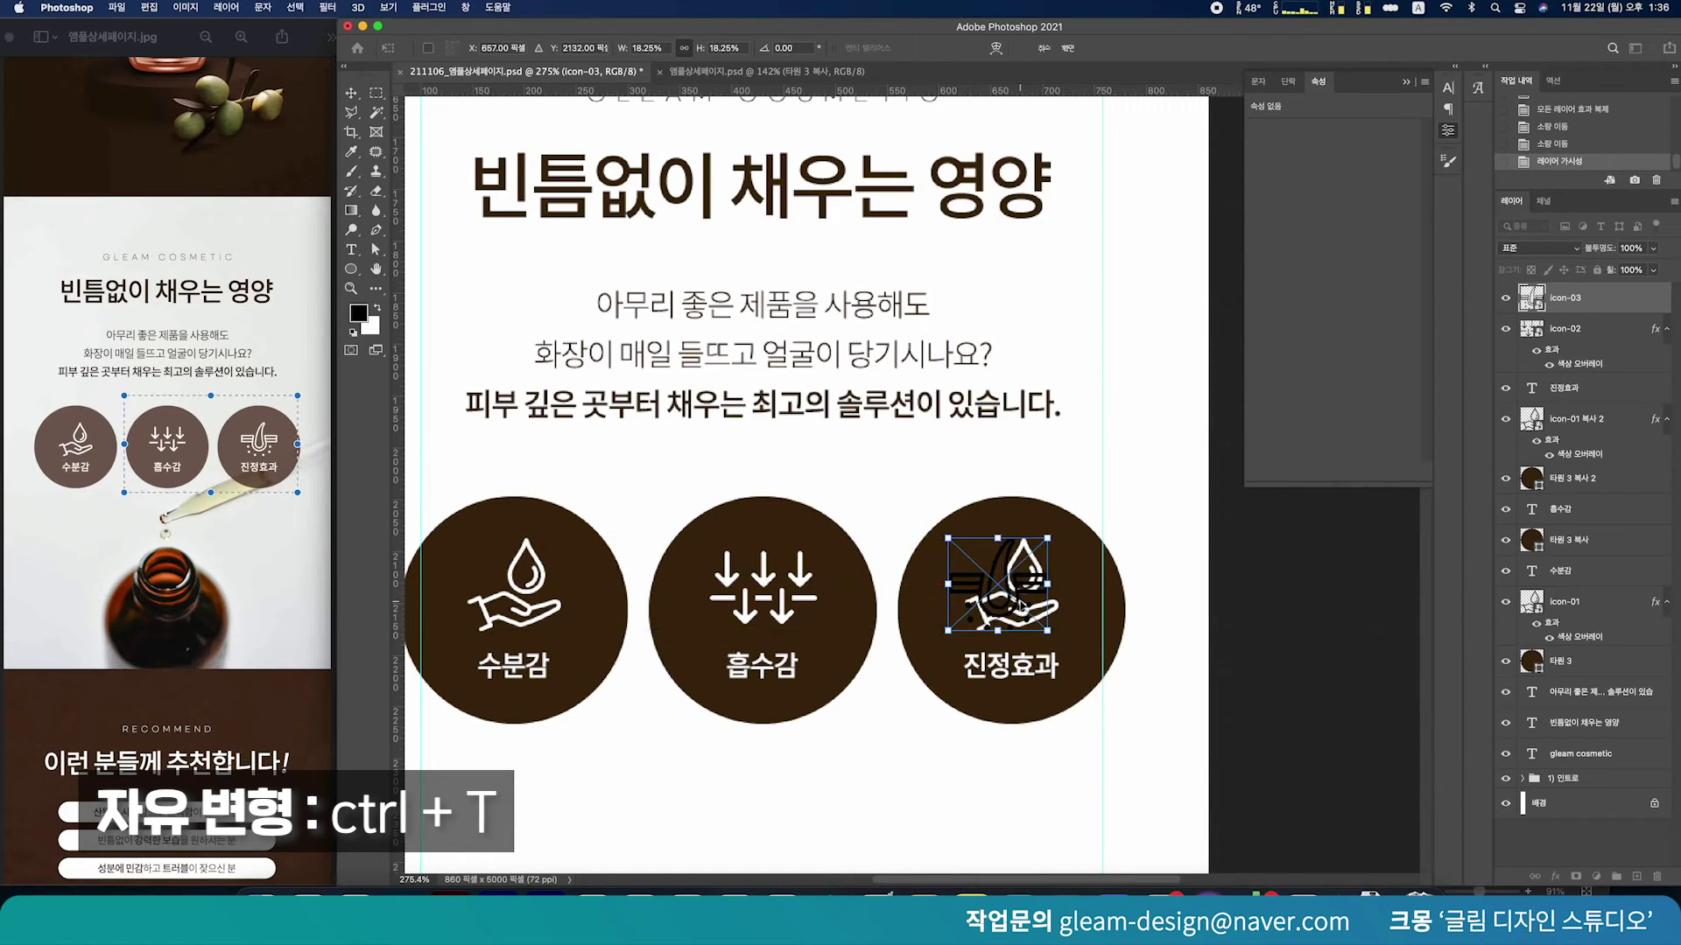
Delete the duplicate hand-and-drop icon from the 진정효과 circle and copy icon-02's color overlay effect onto icon-03
key(Return)
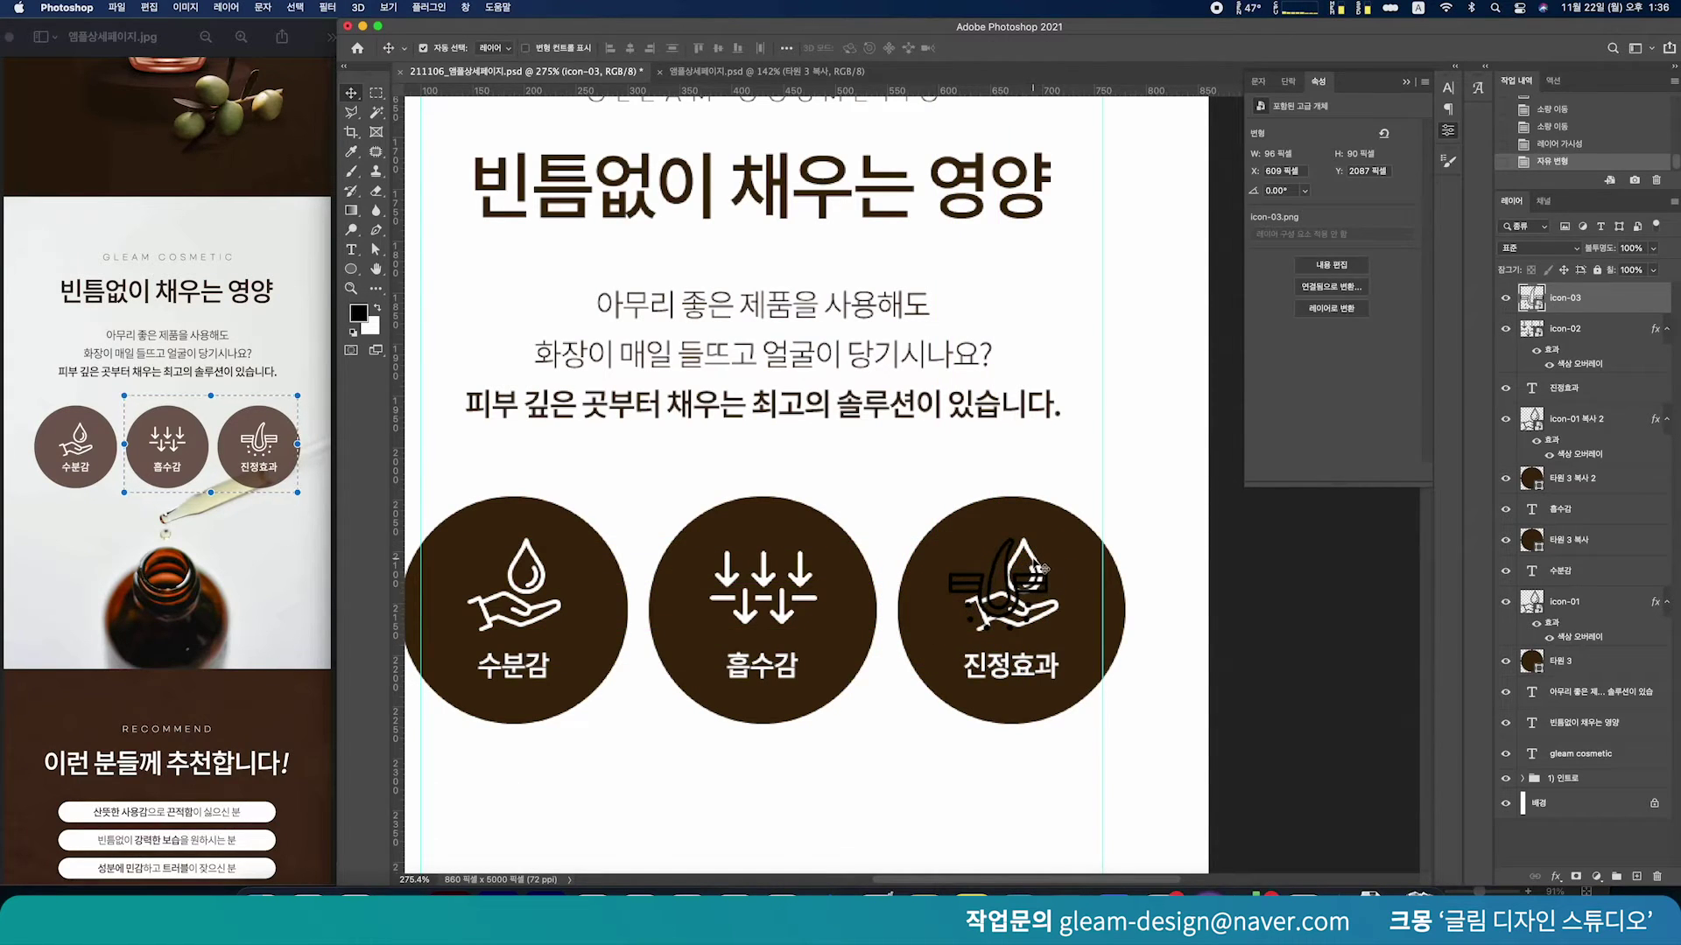
click(1042, 567)
key(BackSpace)
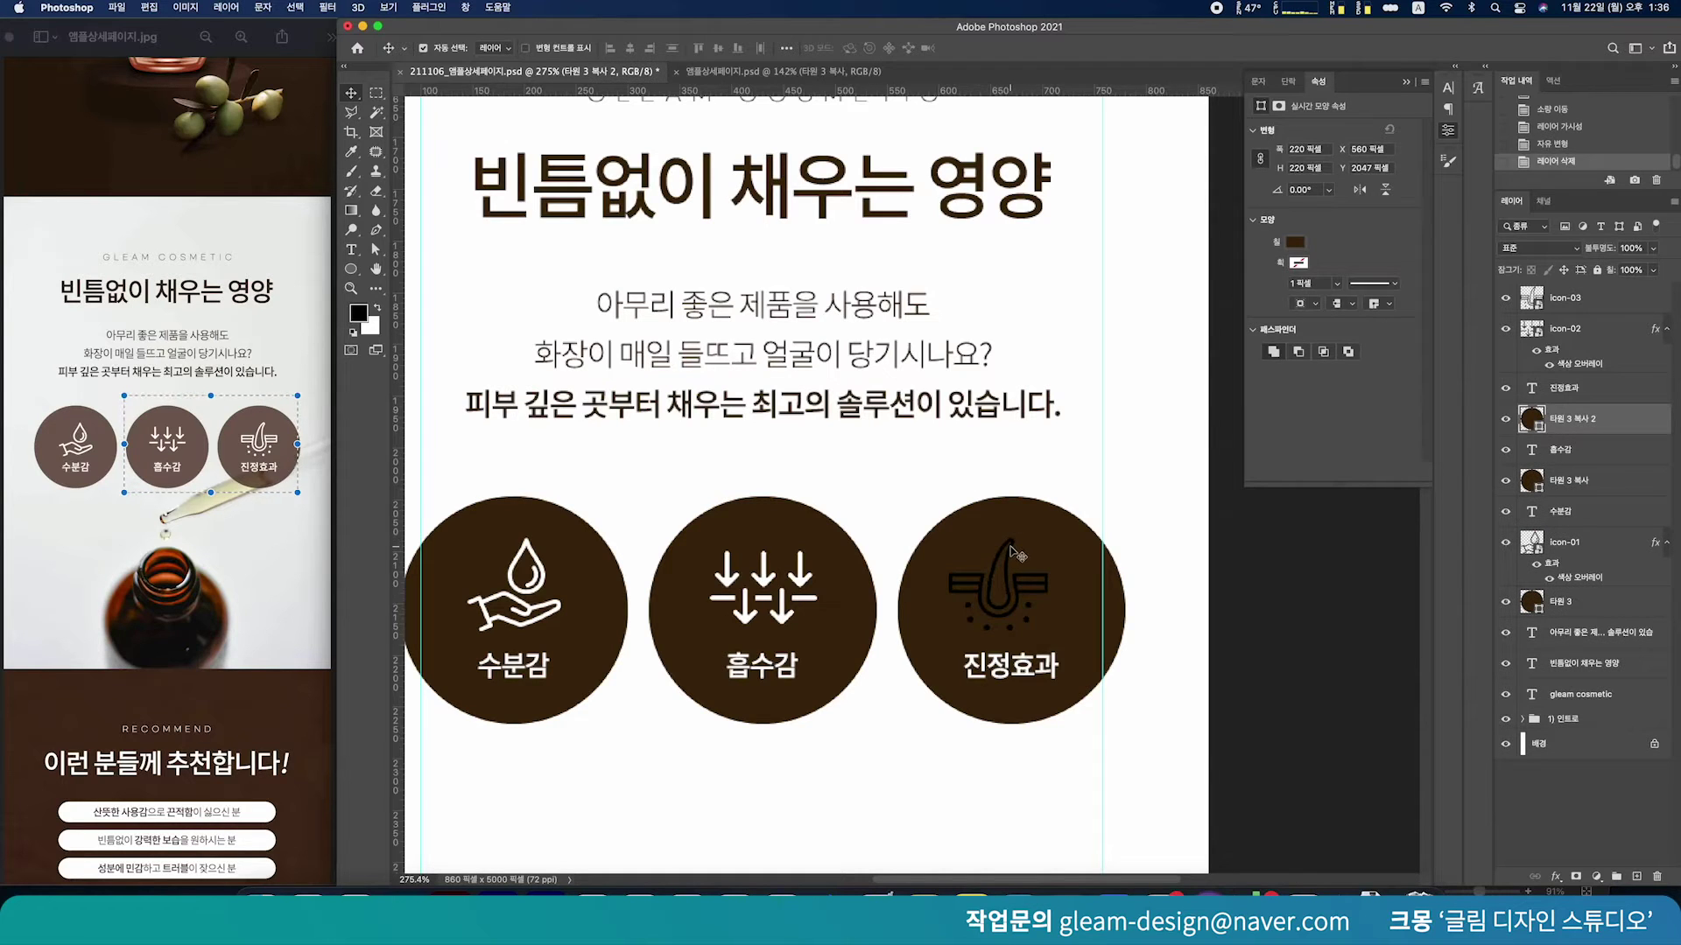
click(1015, 553)
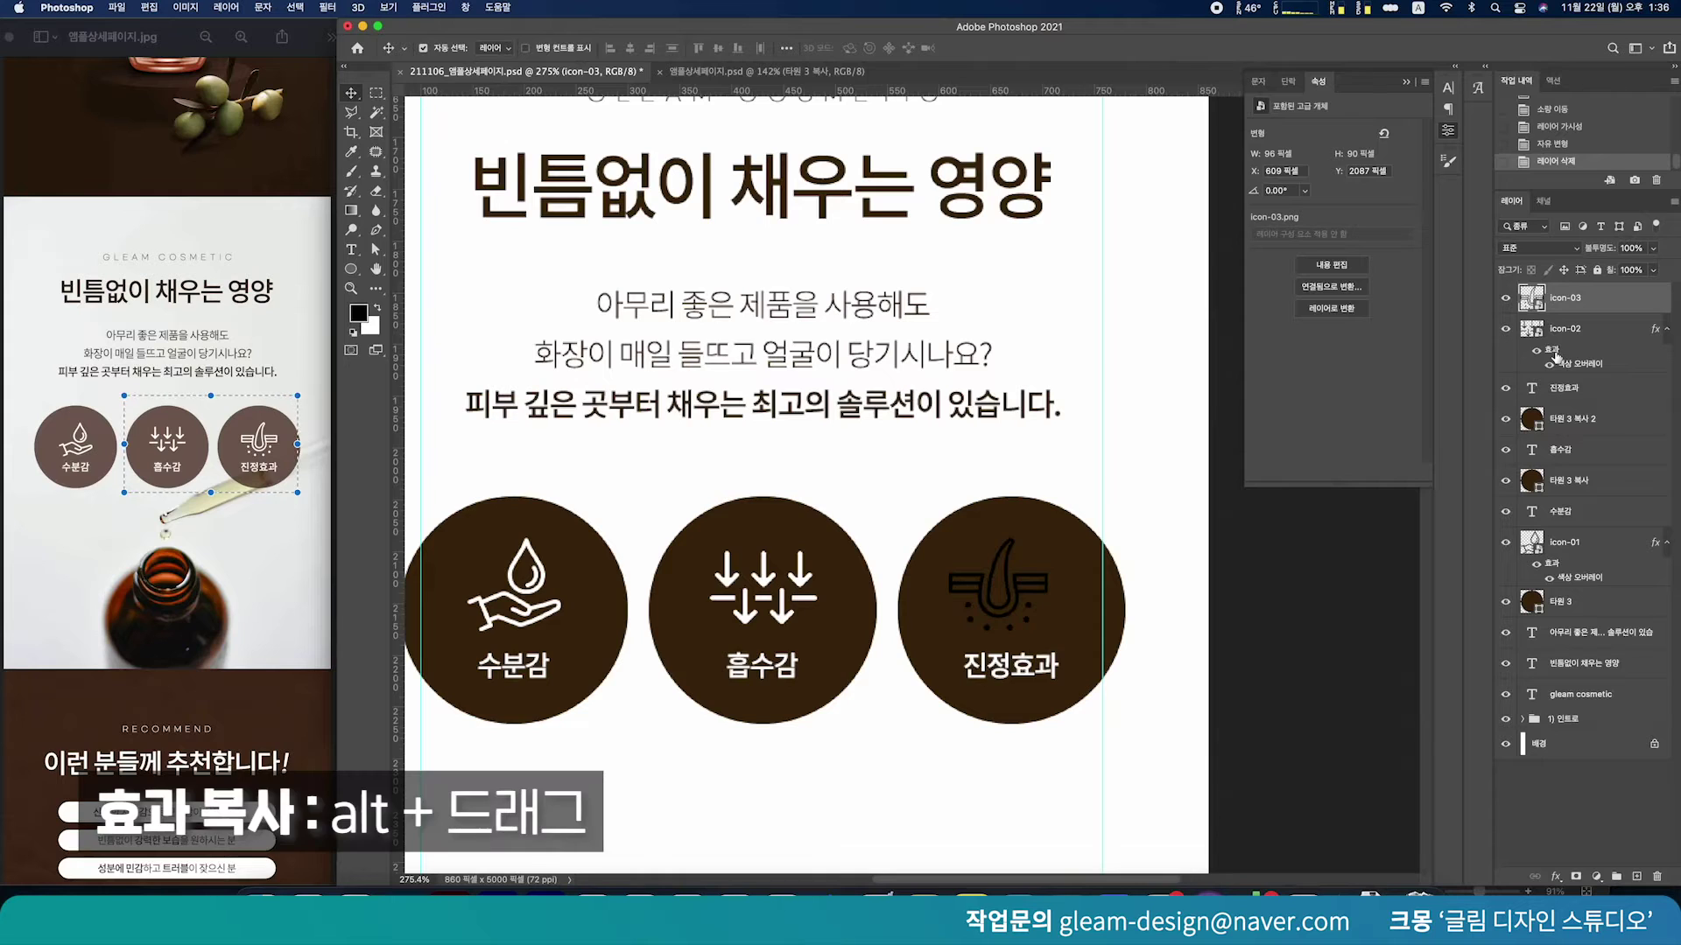
drag(1555, 354, 1569, 306)
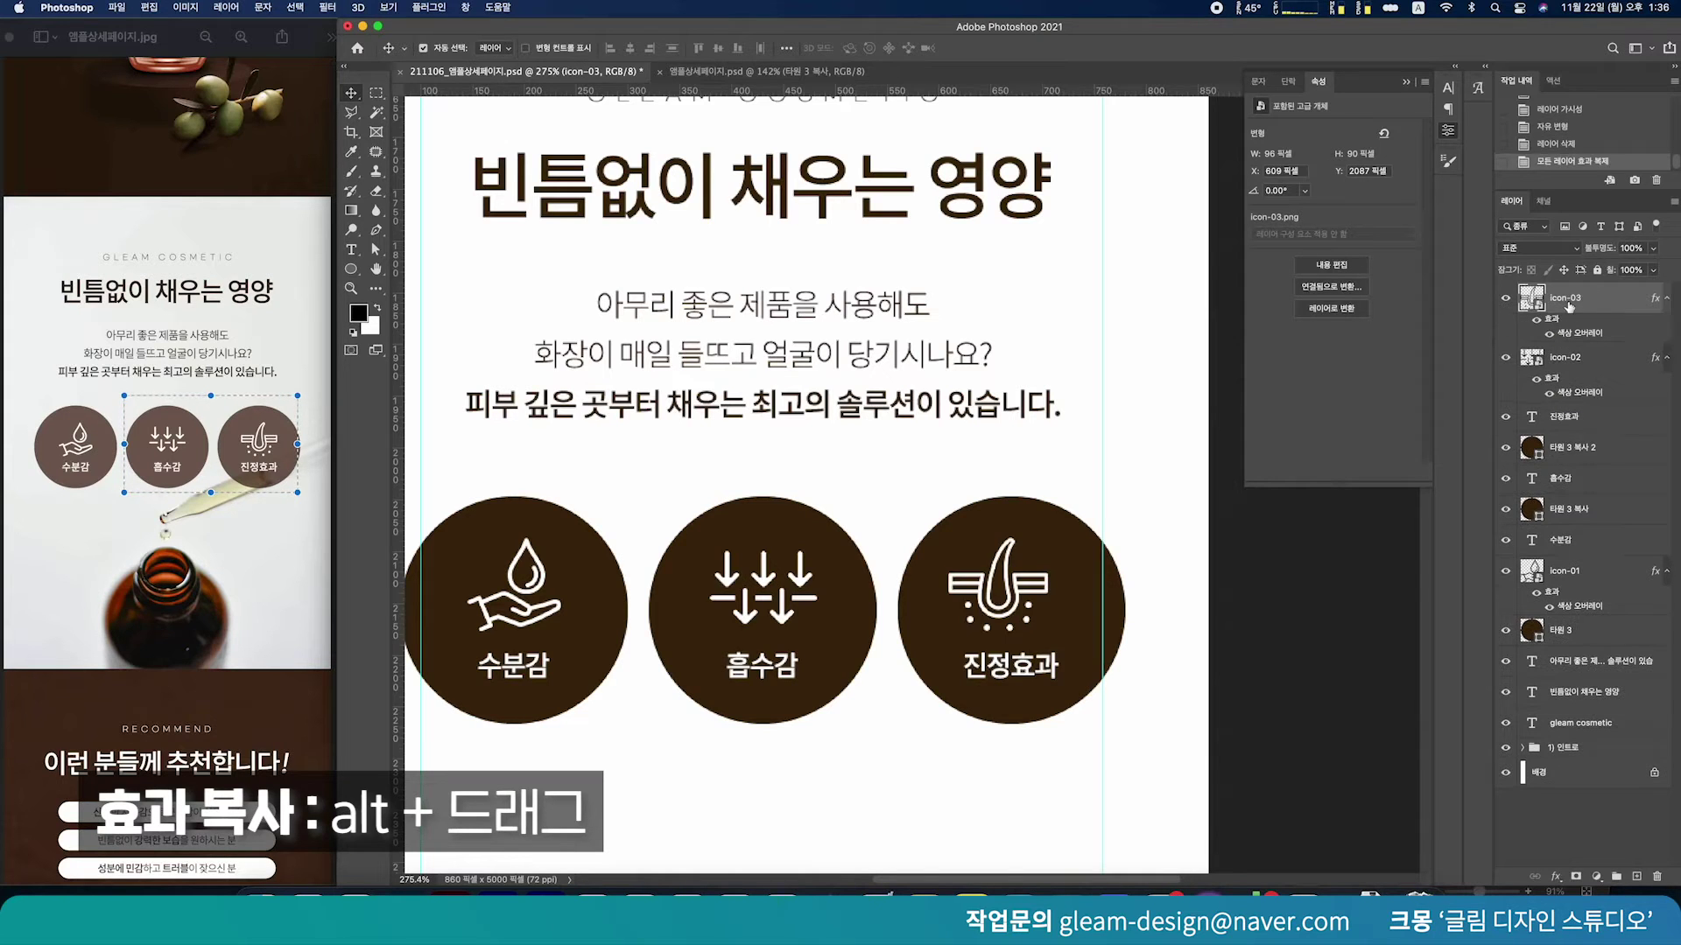
Align the 진정효과 circle, its icon and its label on their horizontal centers
drag(1177, 517, 917, 707)
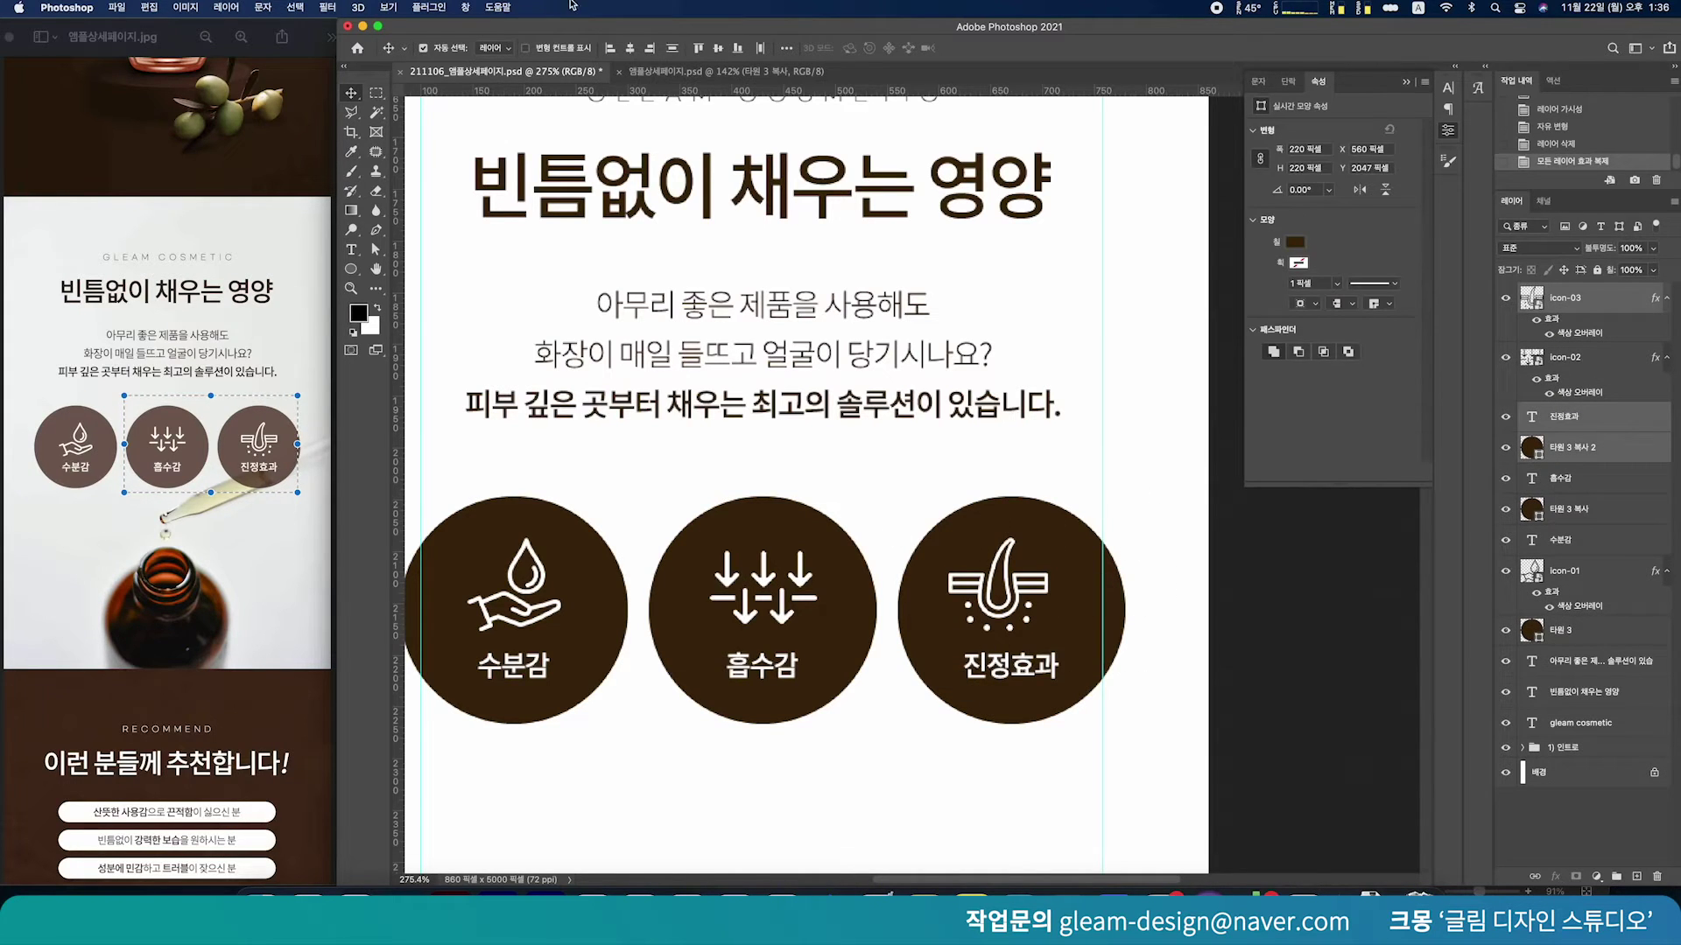
click(629, 50)
click(1171, 536)
scroll(1143, 636, down, 2)
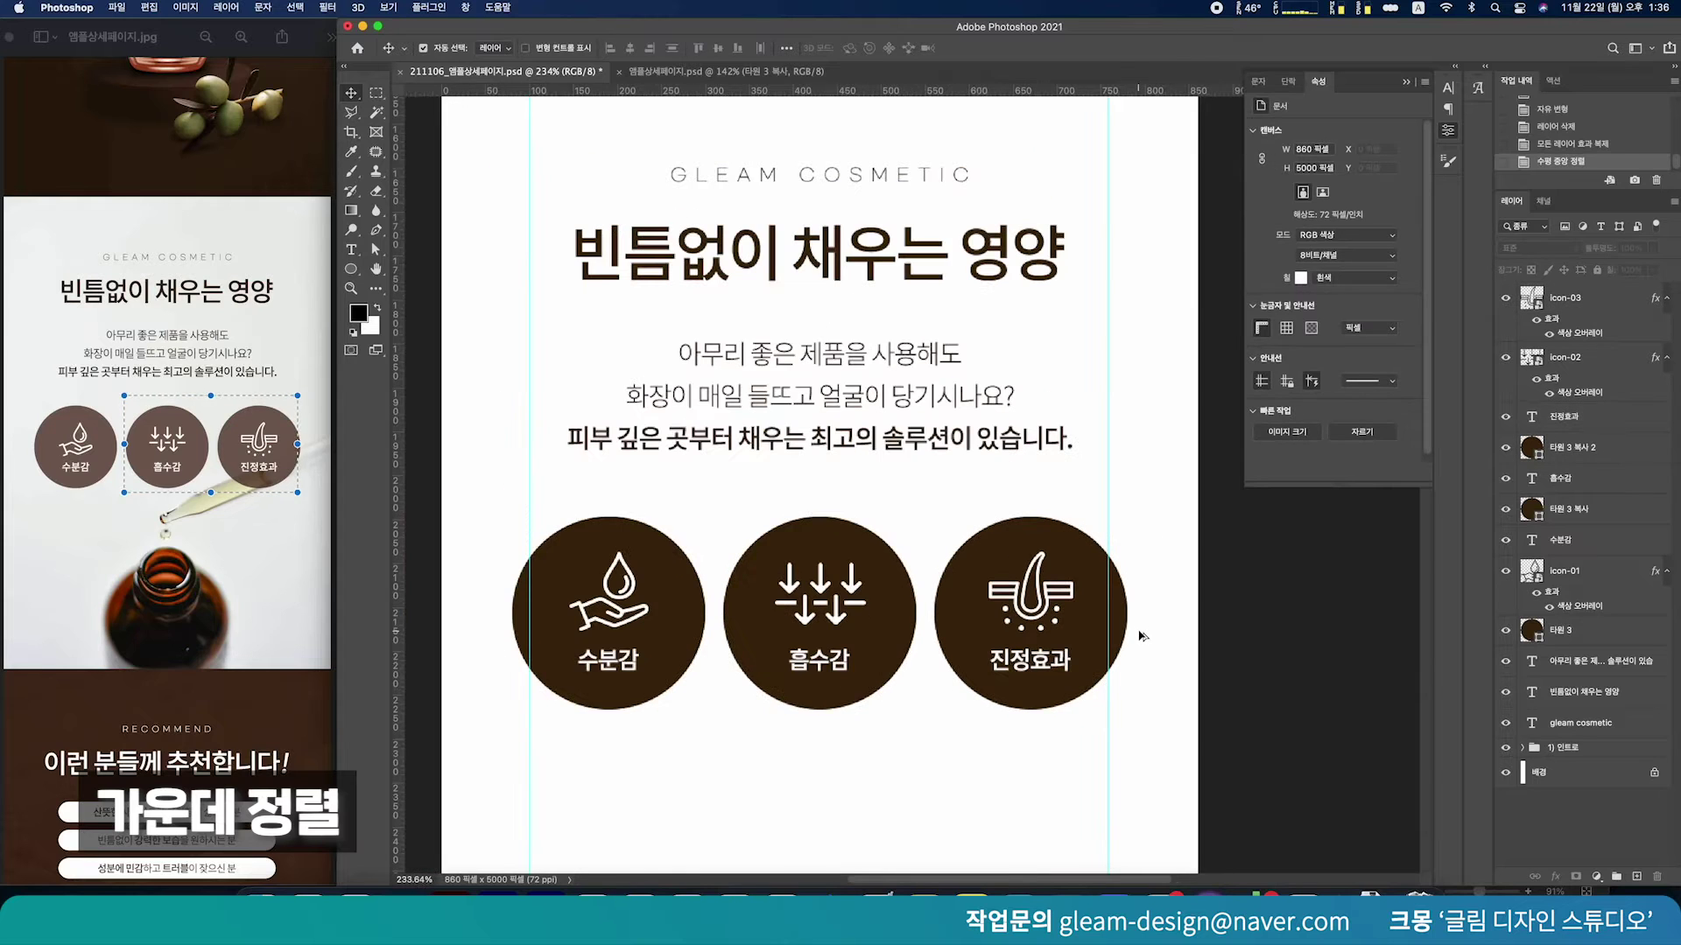
scroll(1141, 665, down, 1)
Place the dropper-bottle photo pexels-eva-elijas-6914585 on the page and move its layer beneath the gleam cosmetic text layer
click(267, 520)
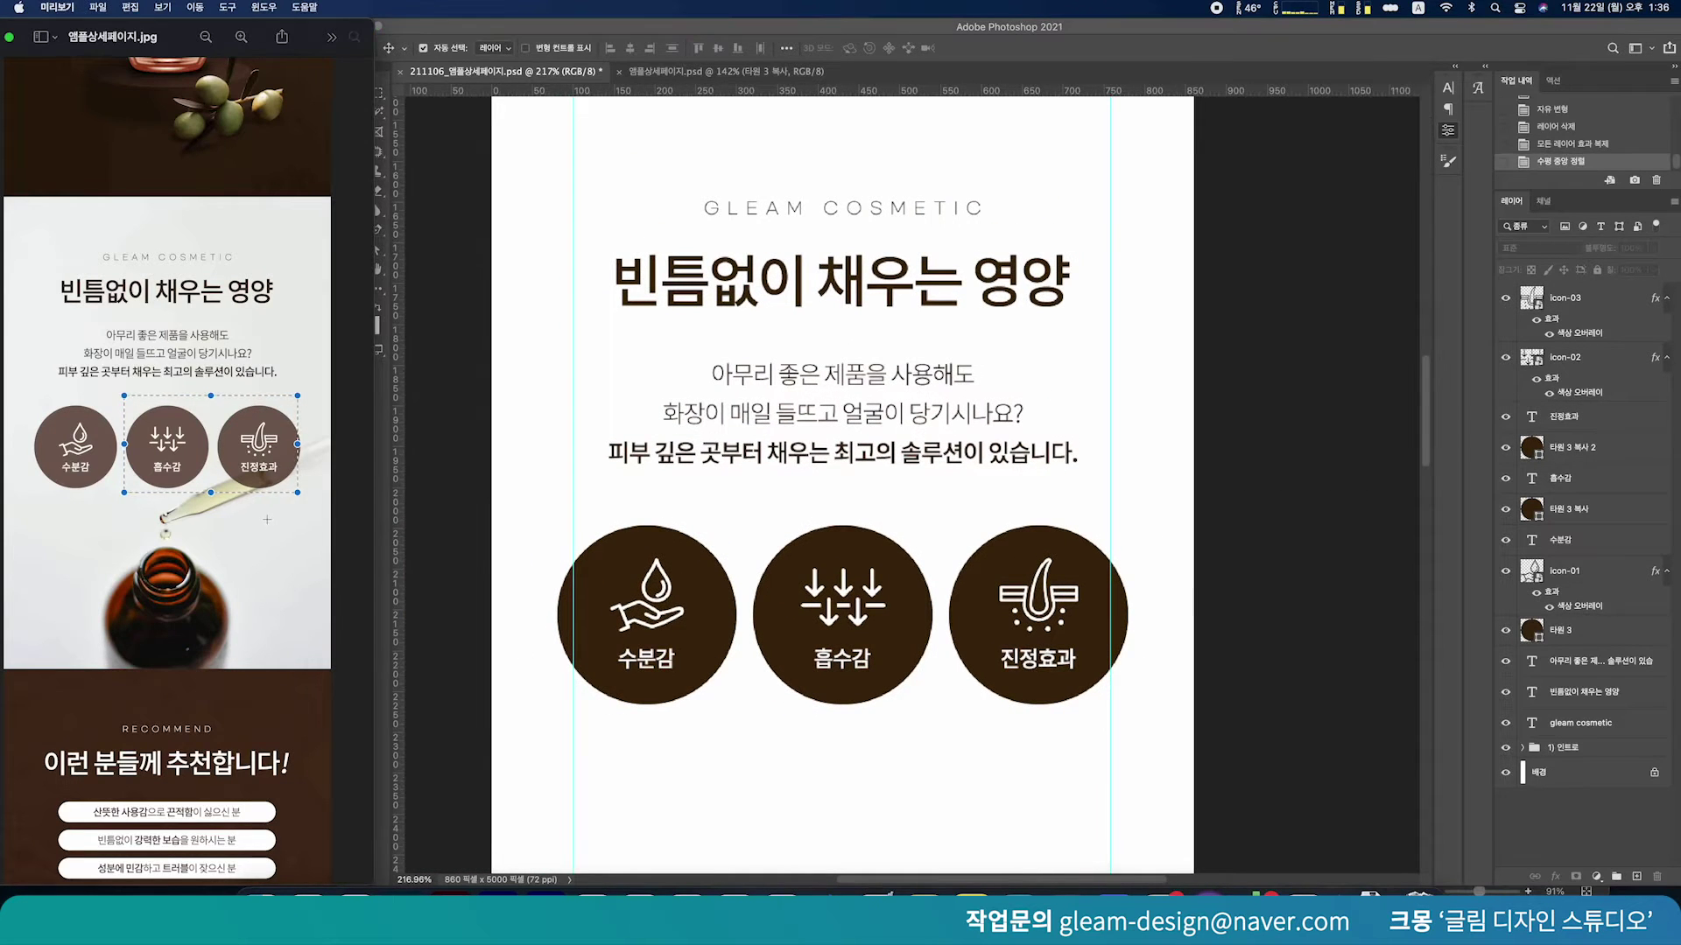
drag(77, 407, 19, 371)
scroll(1024, 792, down, 3)
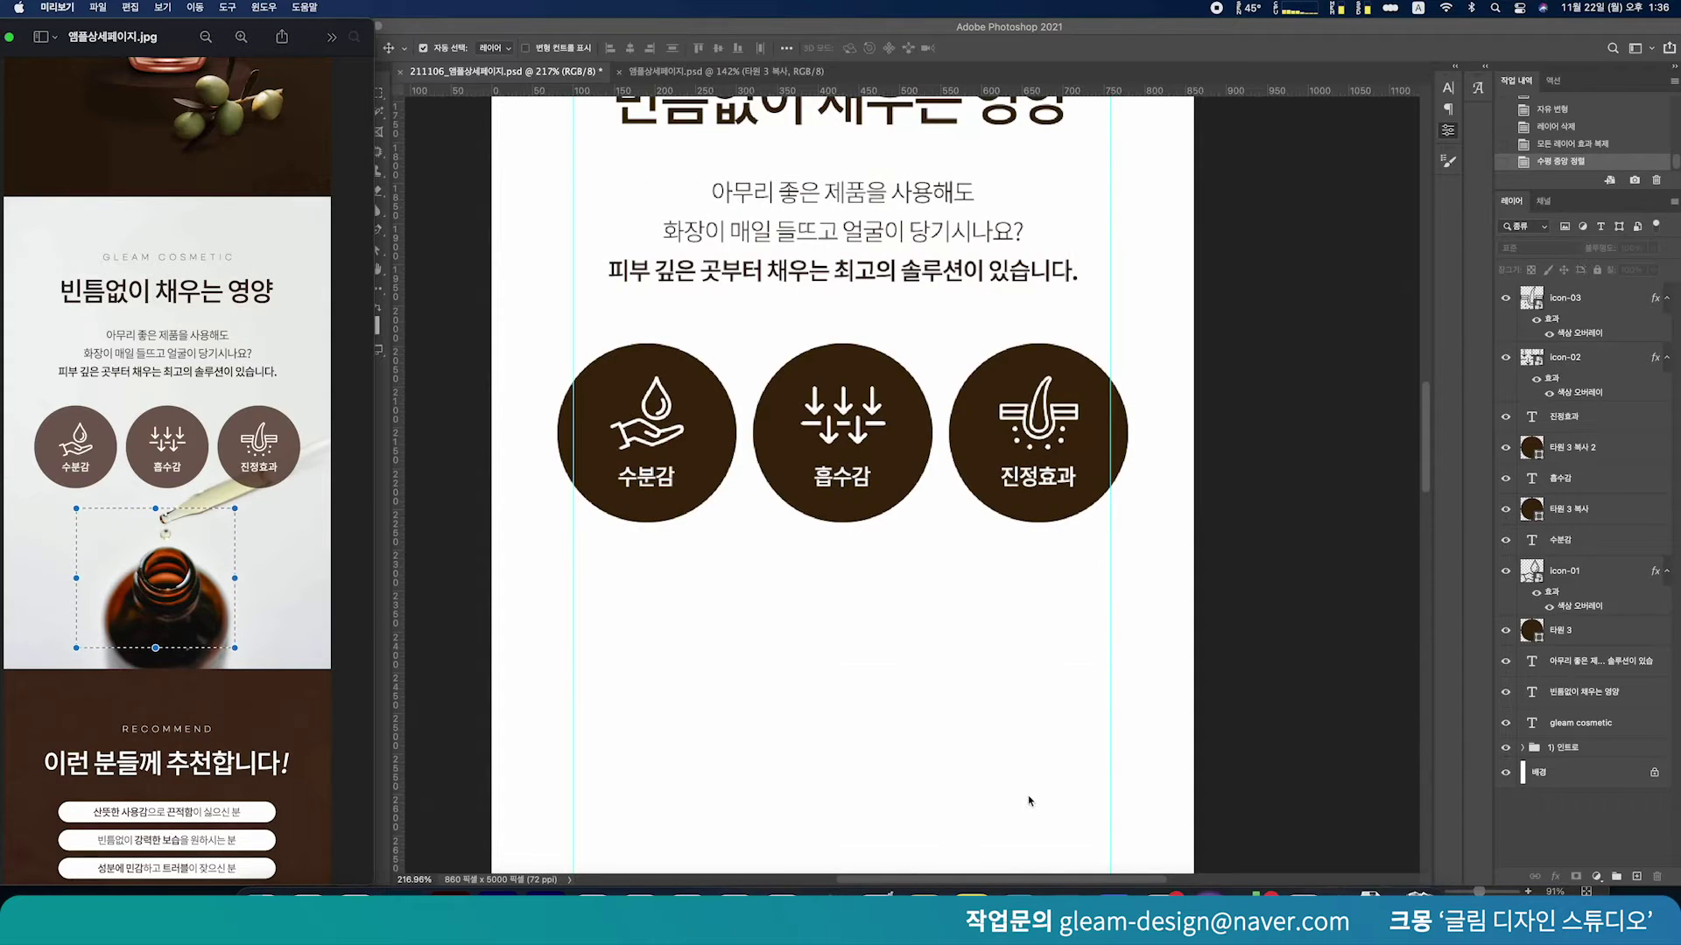
click(1022, 796)
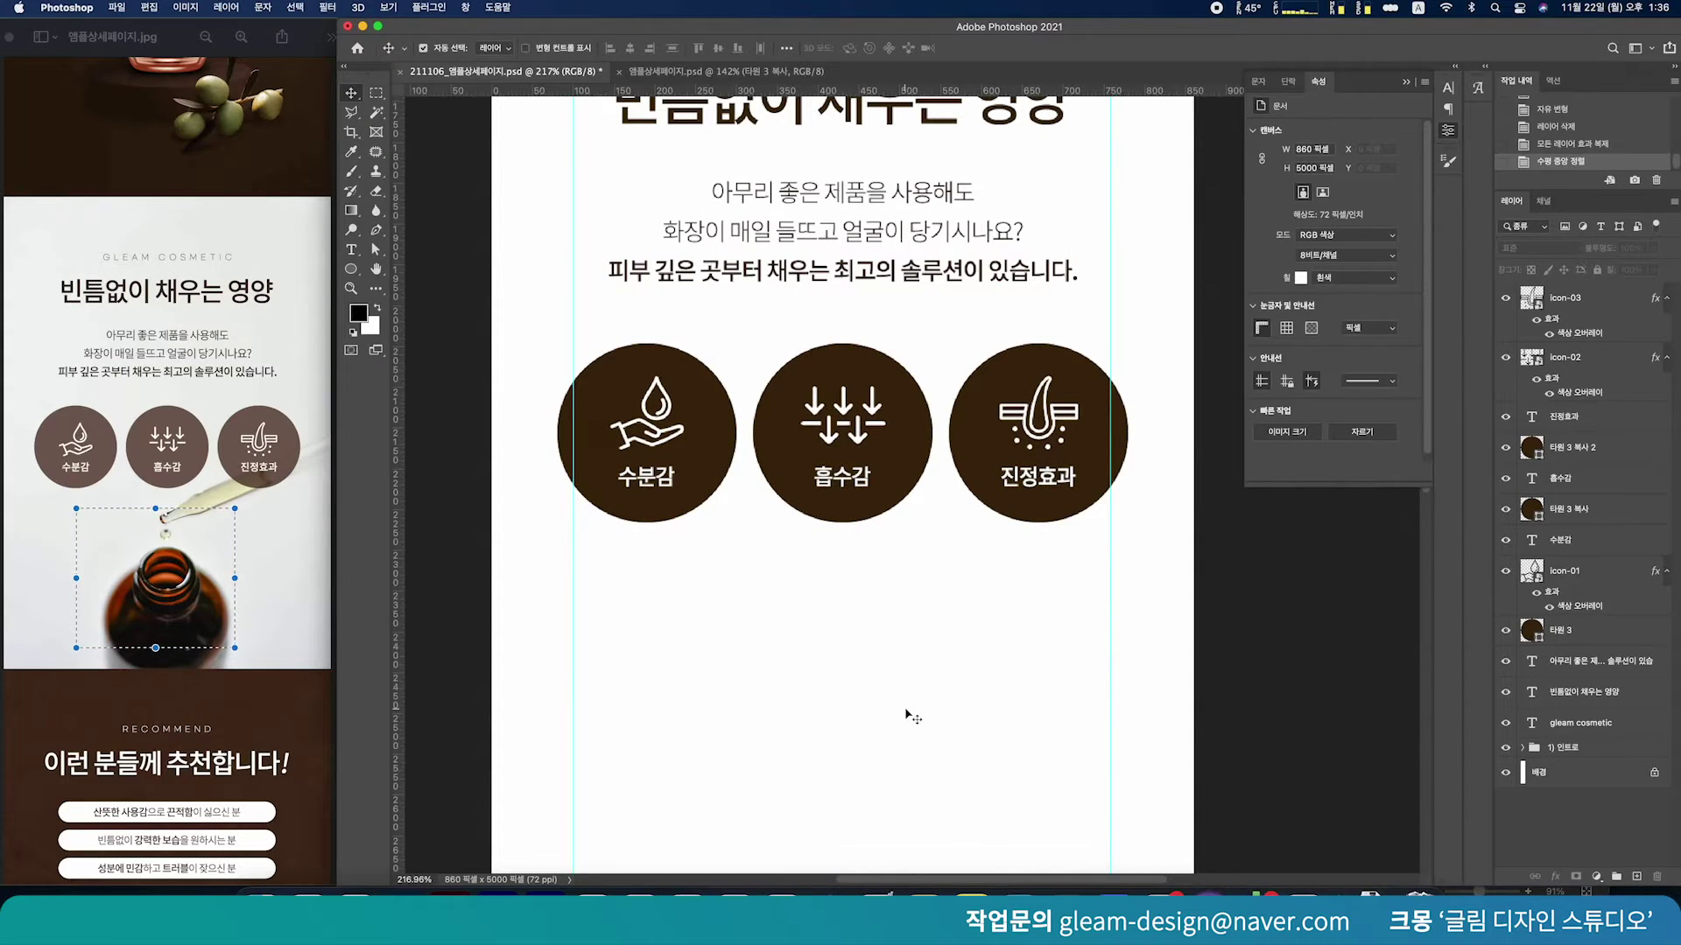
click(260, 888)
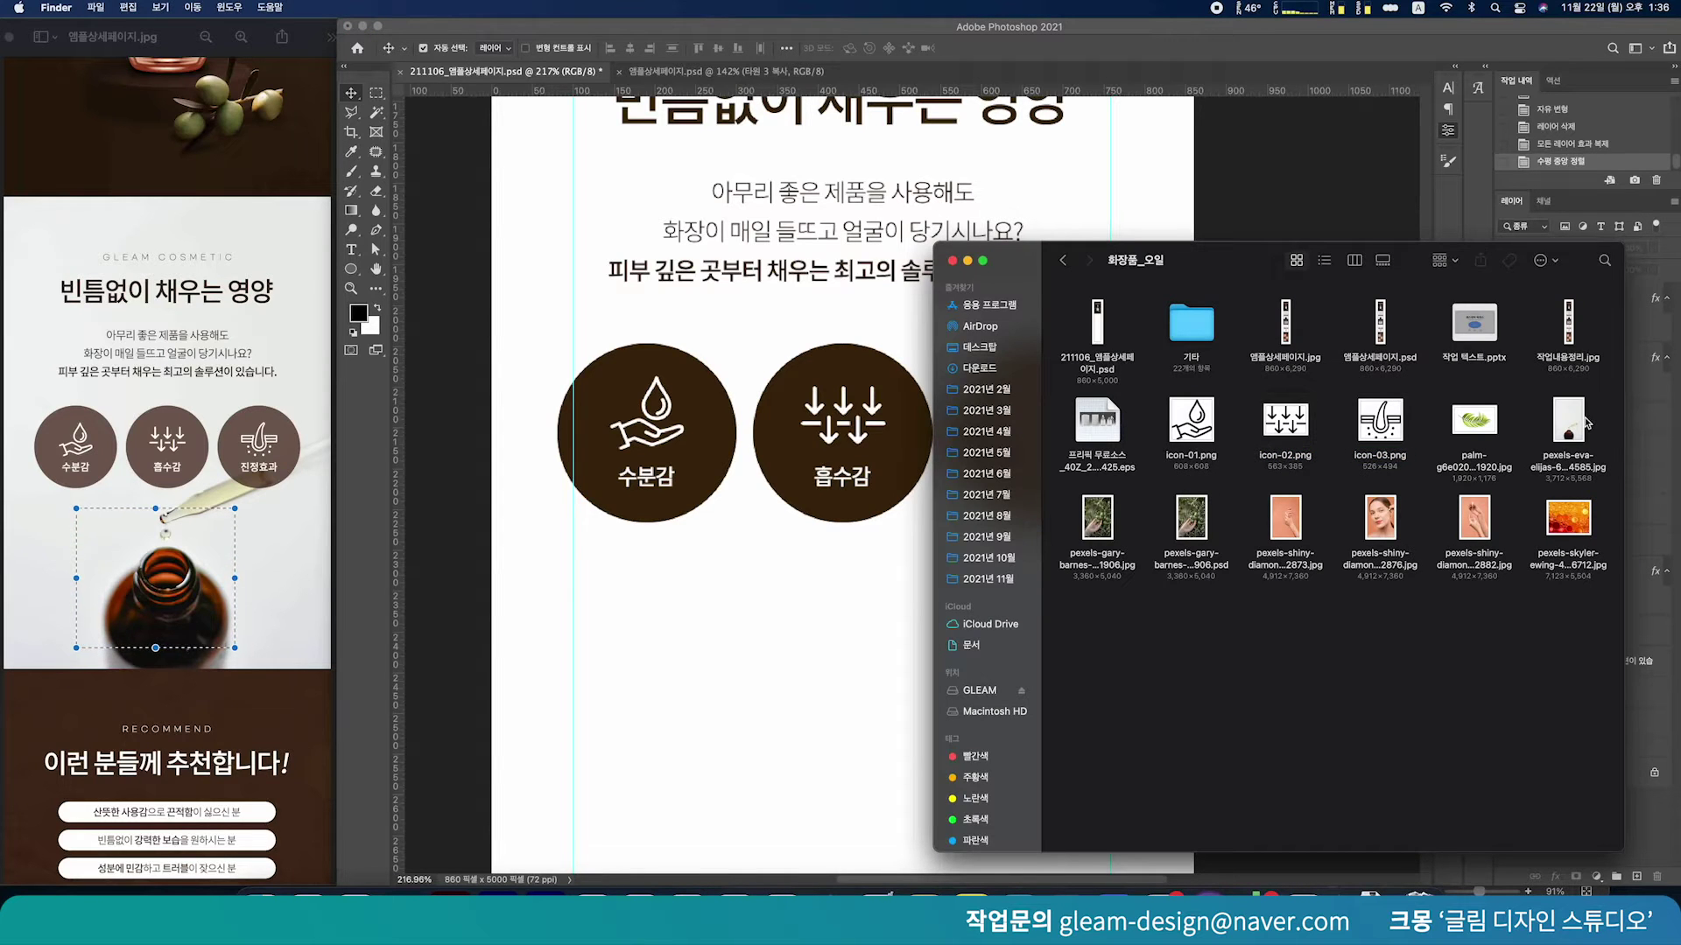
drag(1587, 424, 831, 478)
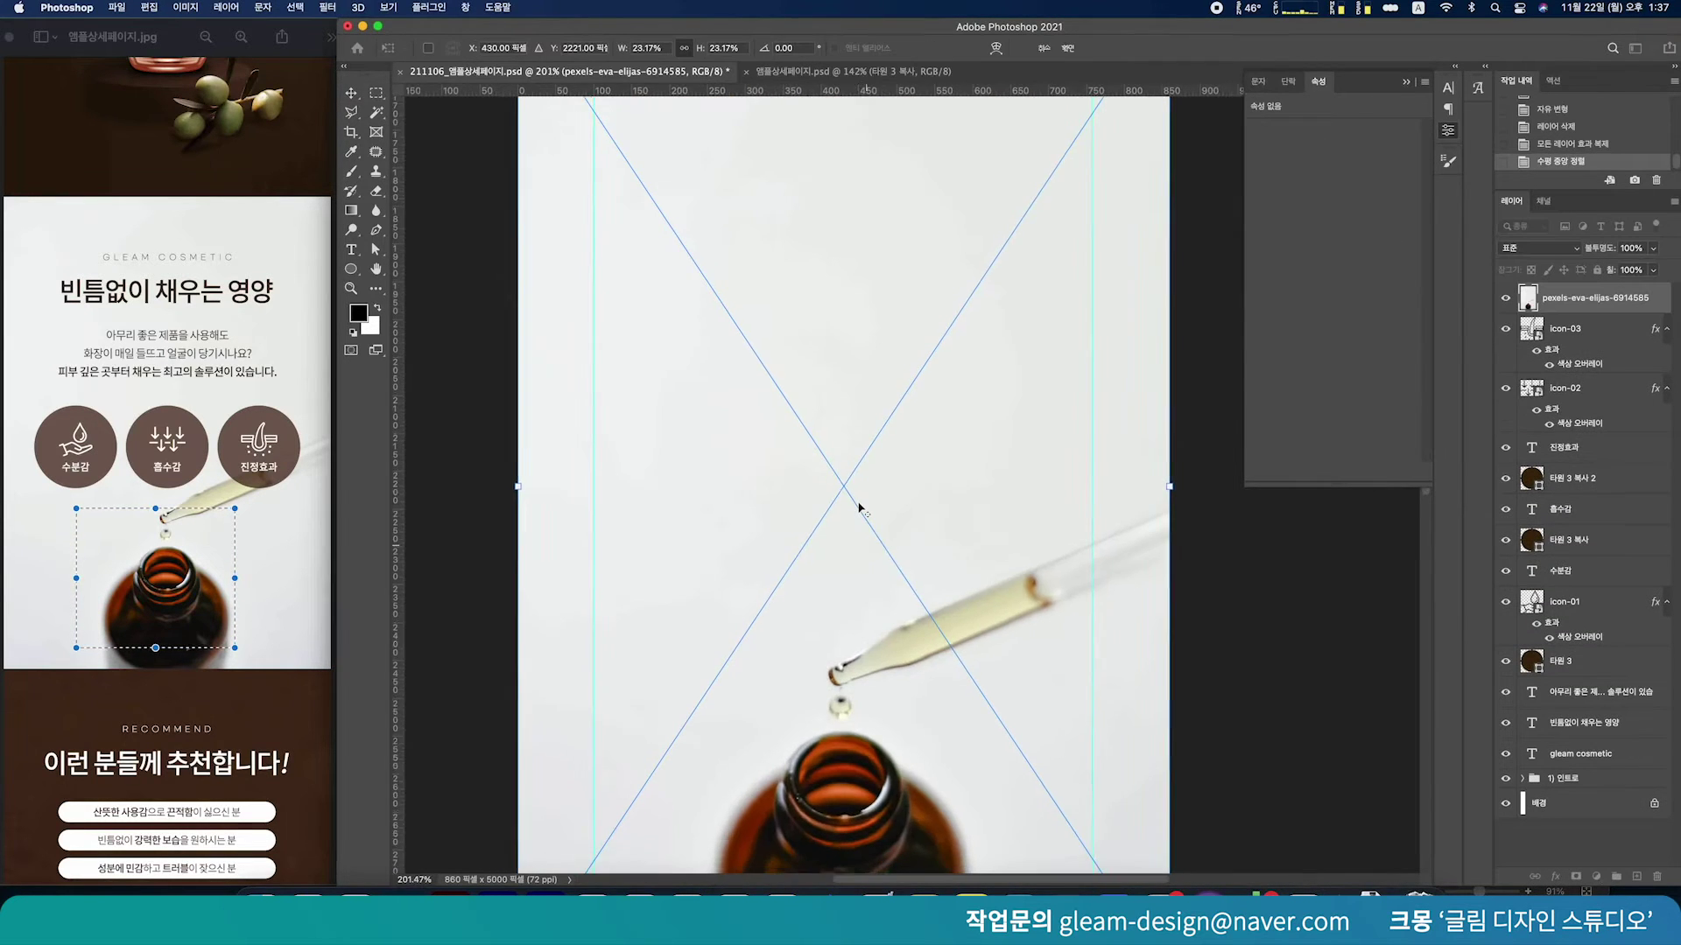
scroll(858, 508, down, 5)
drag(978, 617, 982, 574)
key(Return)
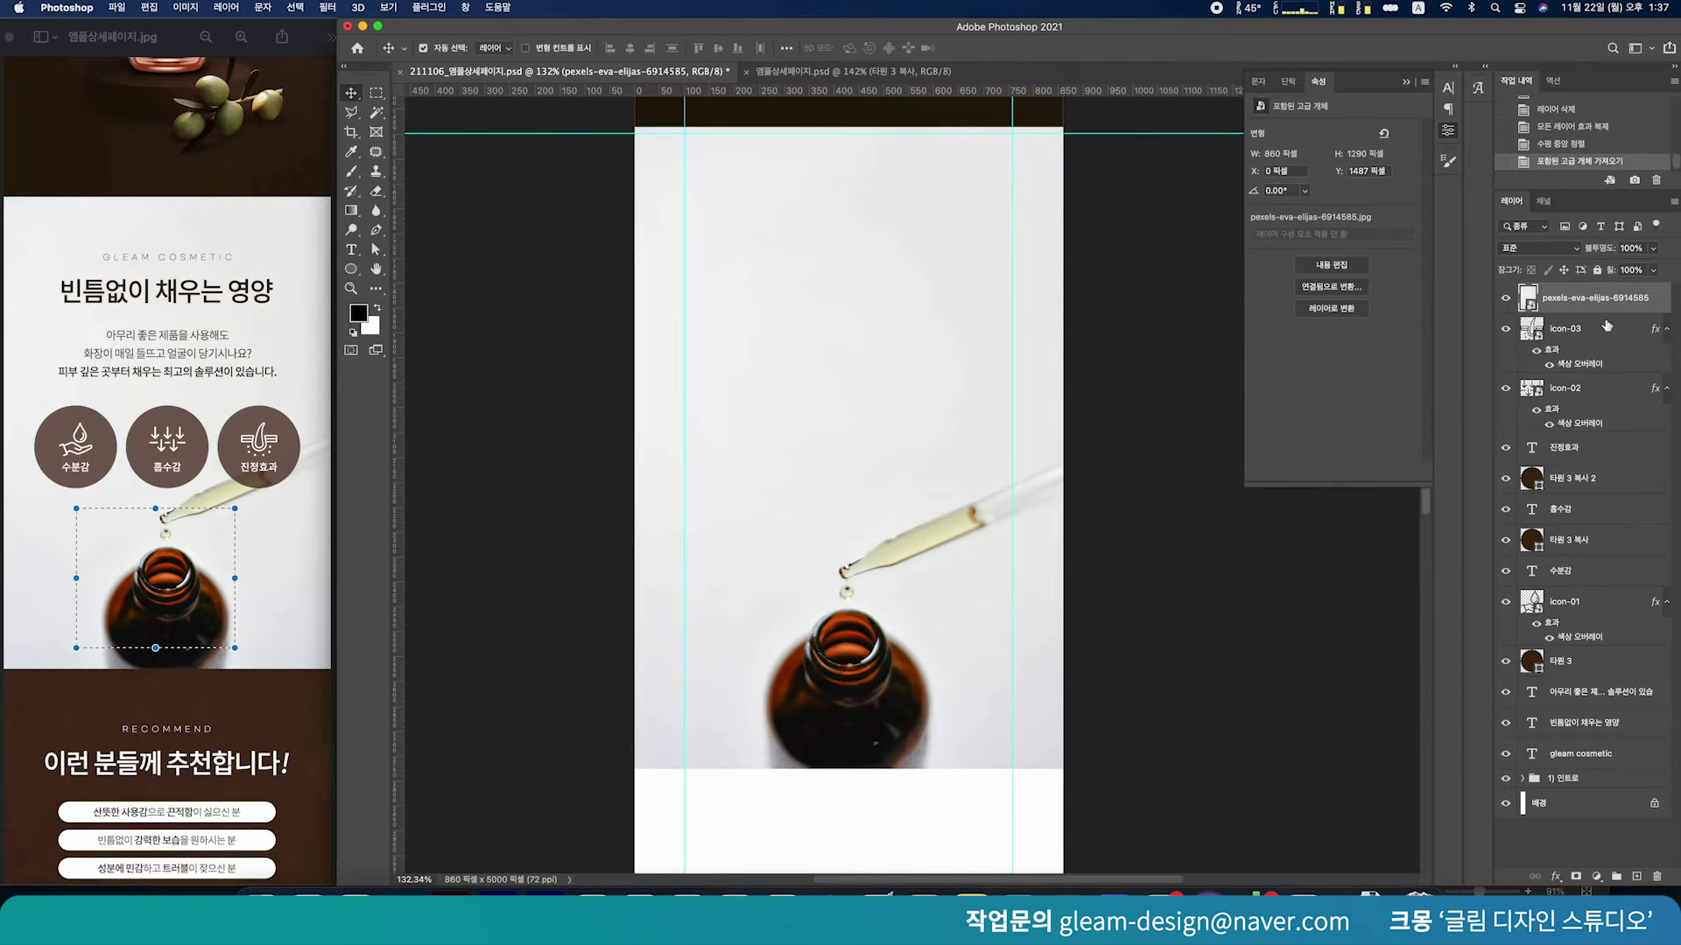
drag(1618, 311, 1562, 758)
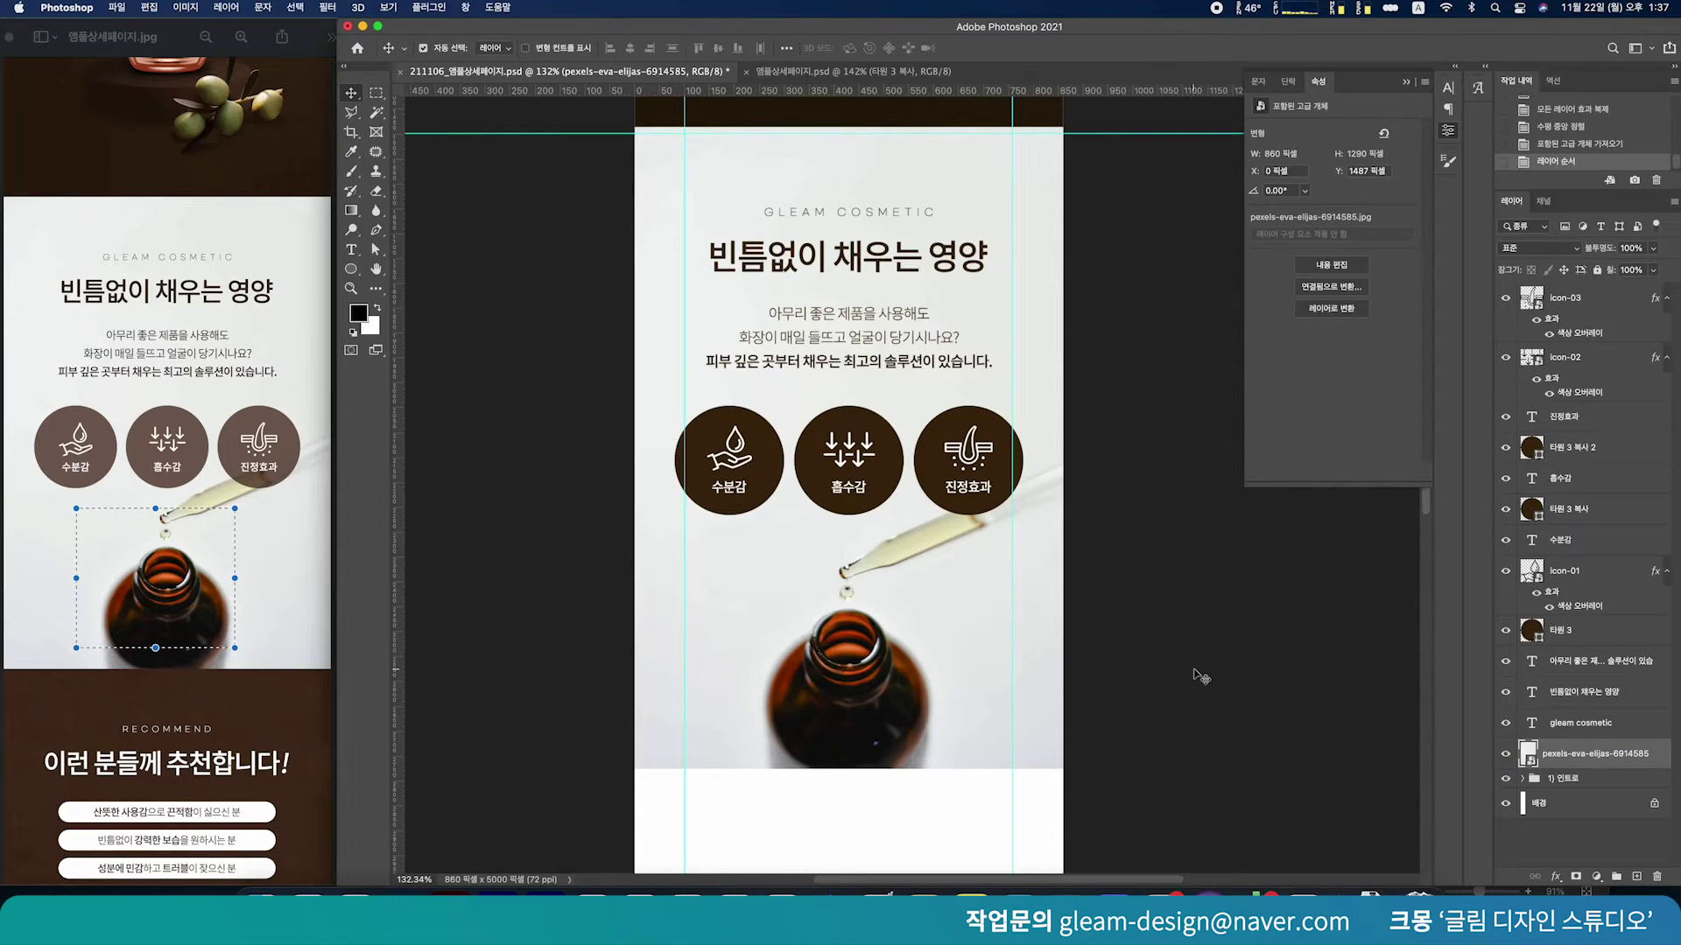
Move the bottle photo up, scale it to about 25.27%, and nudge it slightly up and to the left
mouse_move(893, 691)
mouse_down()
mouse_move(891, 657)
mouse_move(886, 675)
mouse_up()
key(ctrl+t)
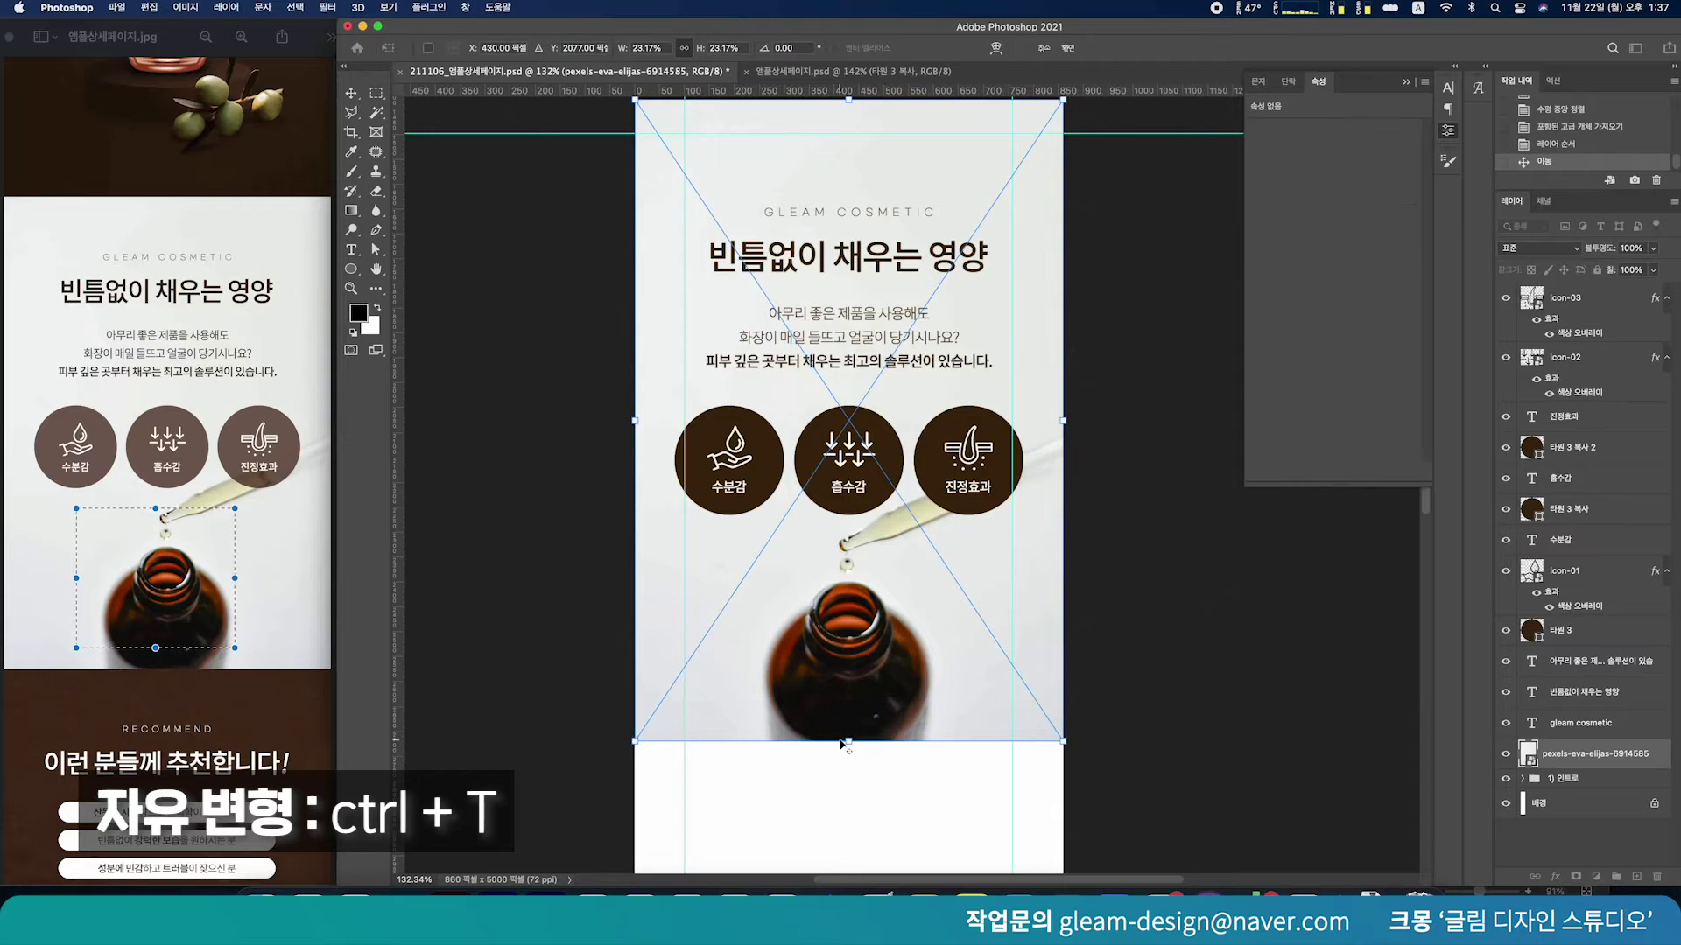
drag(846, 740, 850, 776)
drag(891, 728, 897, 714)
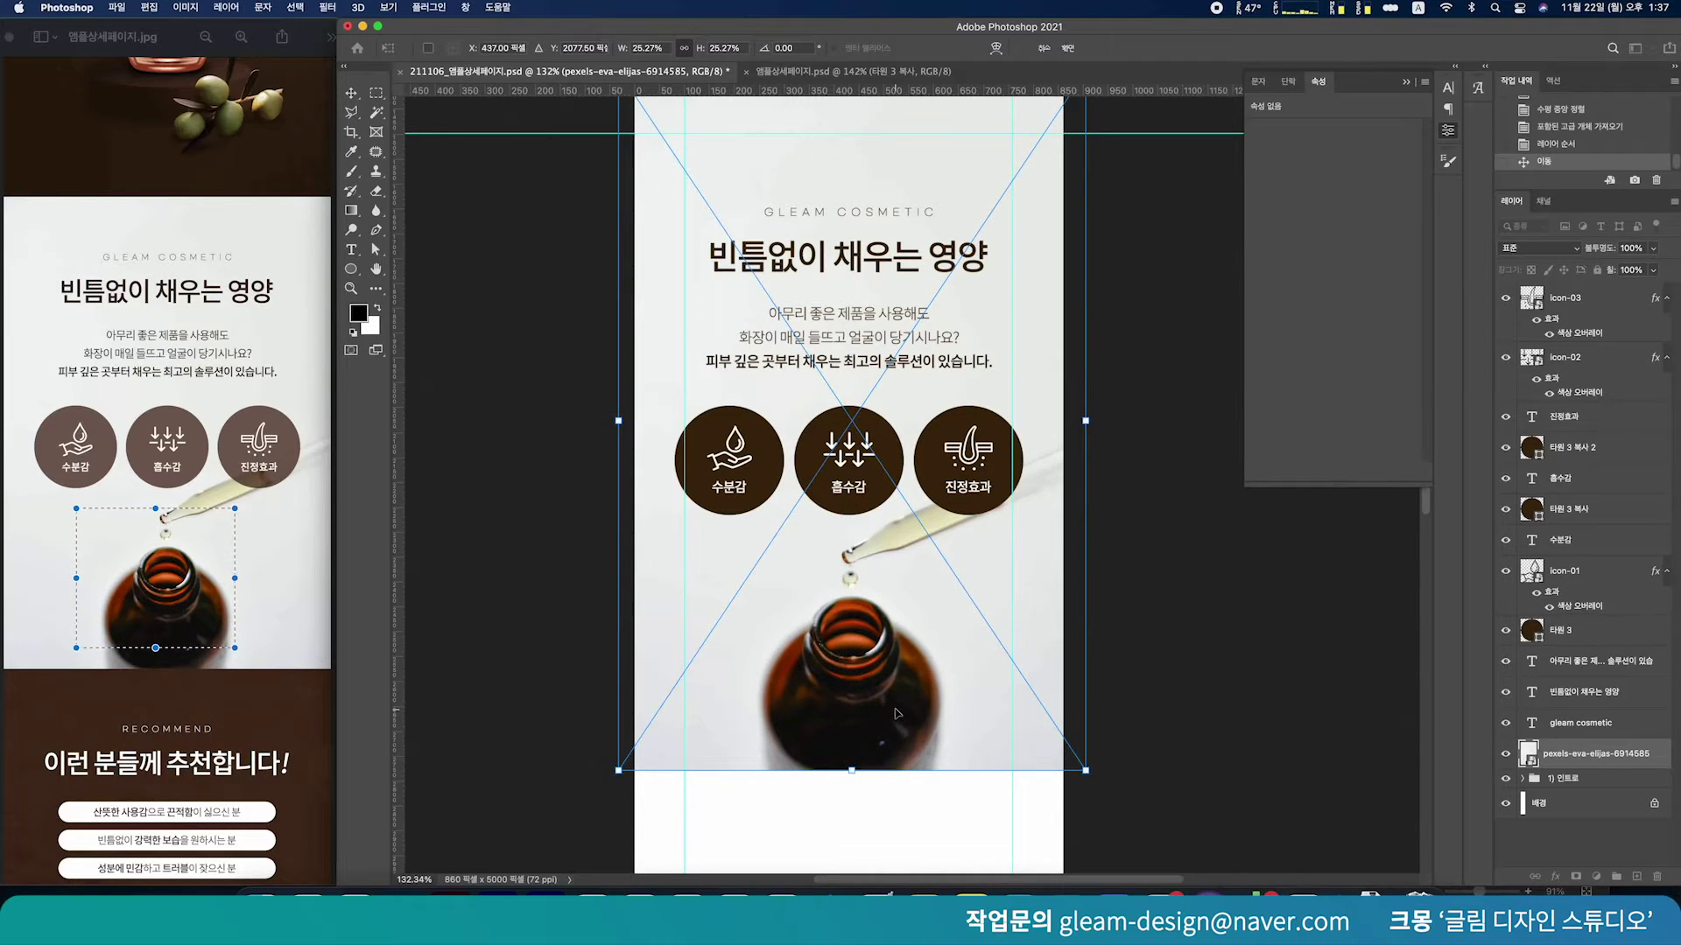
key(shift+Up)
key(Left)
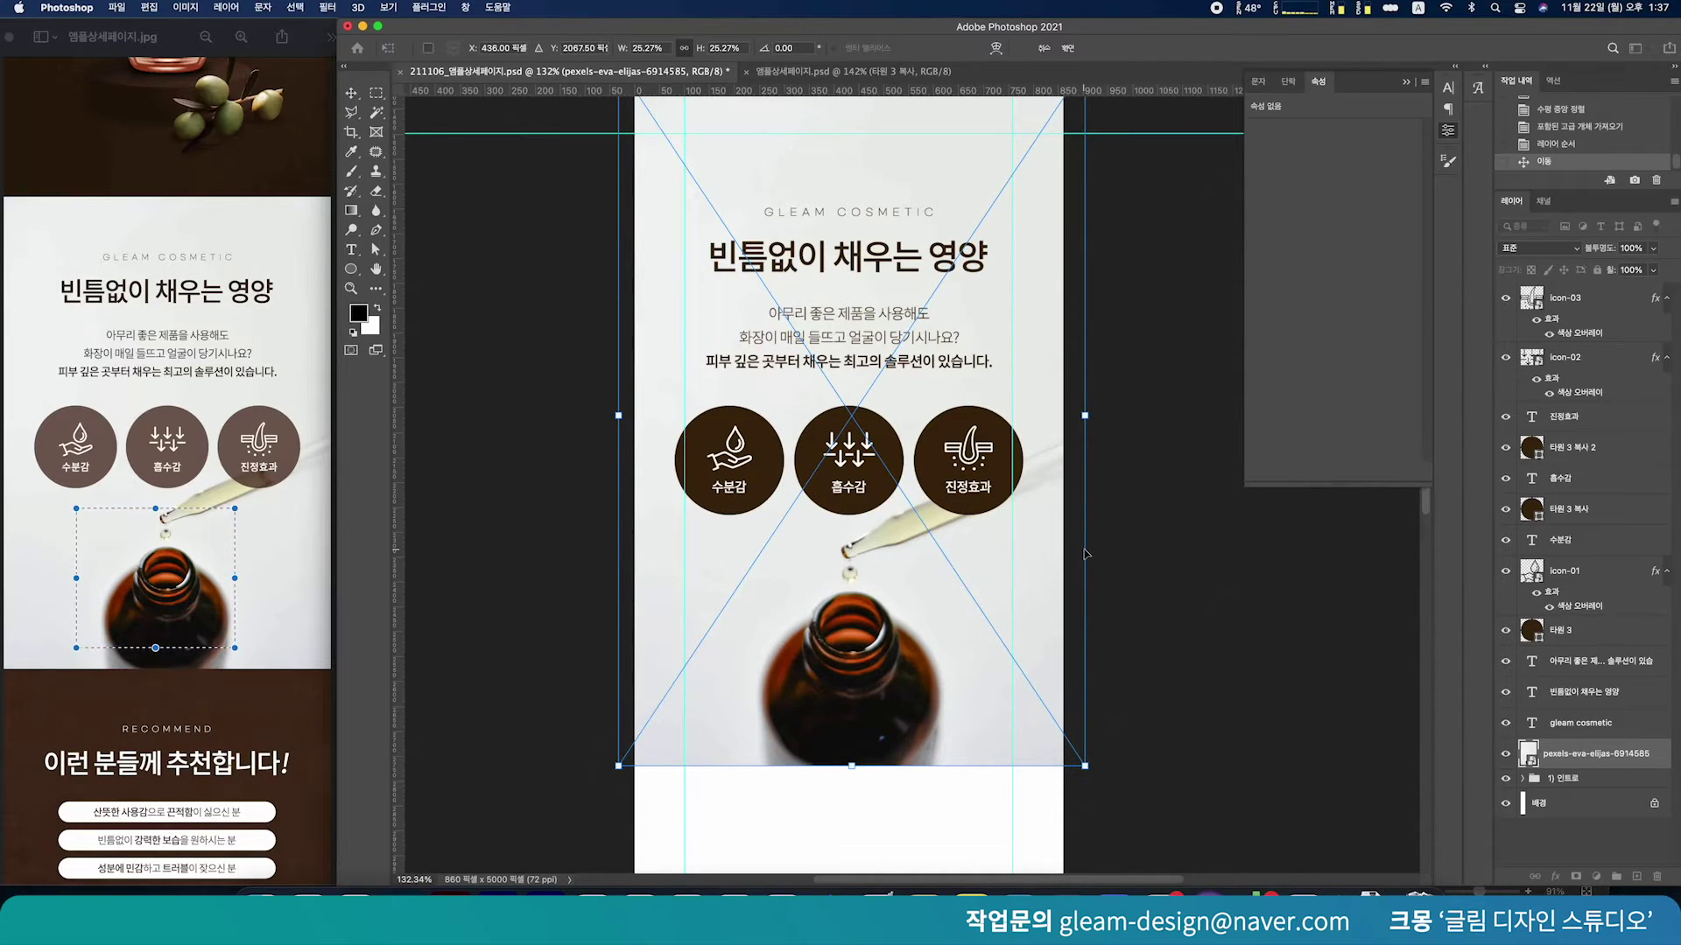
key(Return)
scroll(1173, 581, up, 1)
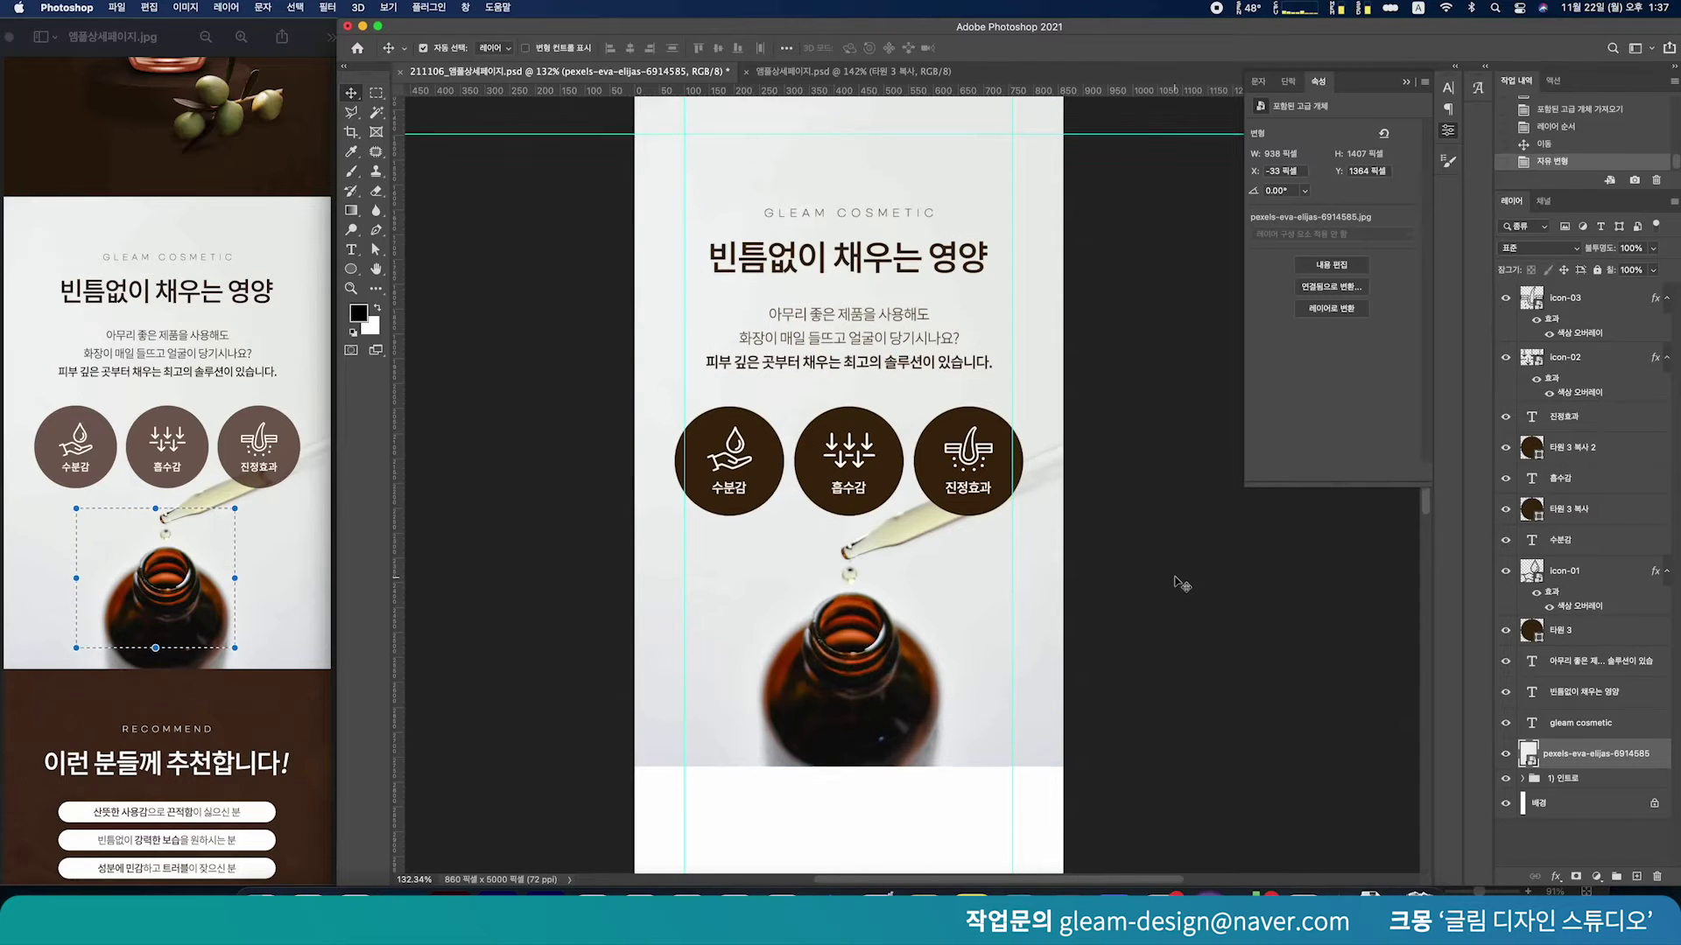
click(1090, 559)
click(853, 637)
scroll(719, 389, up, 3)
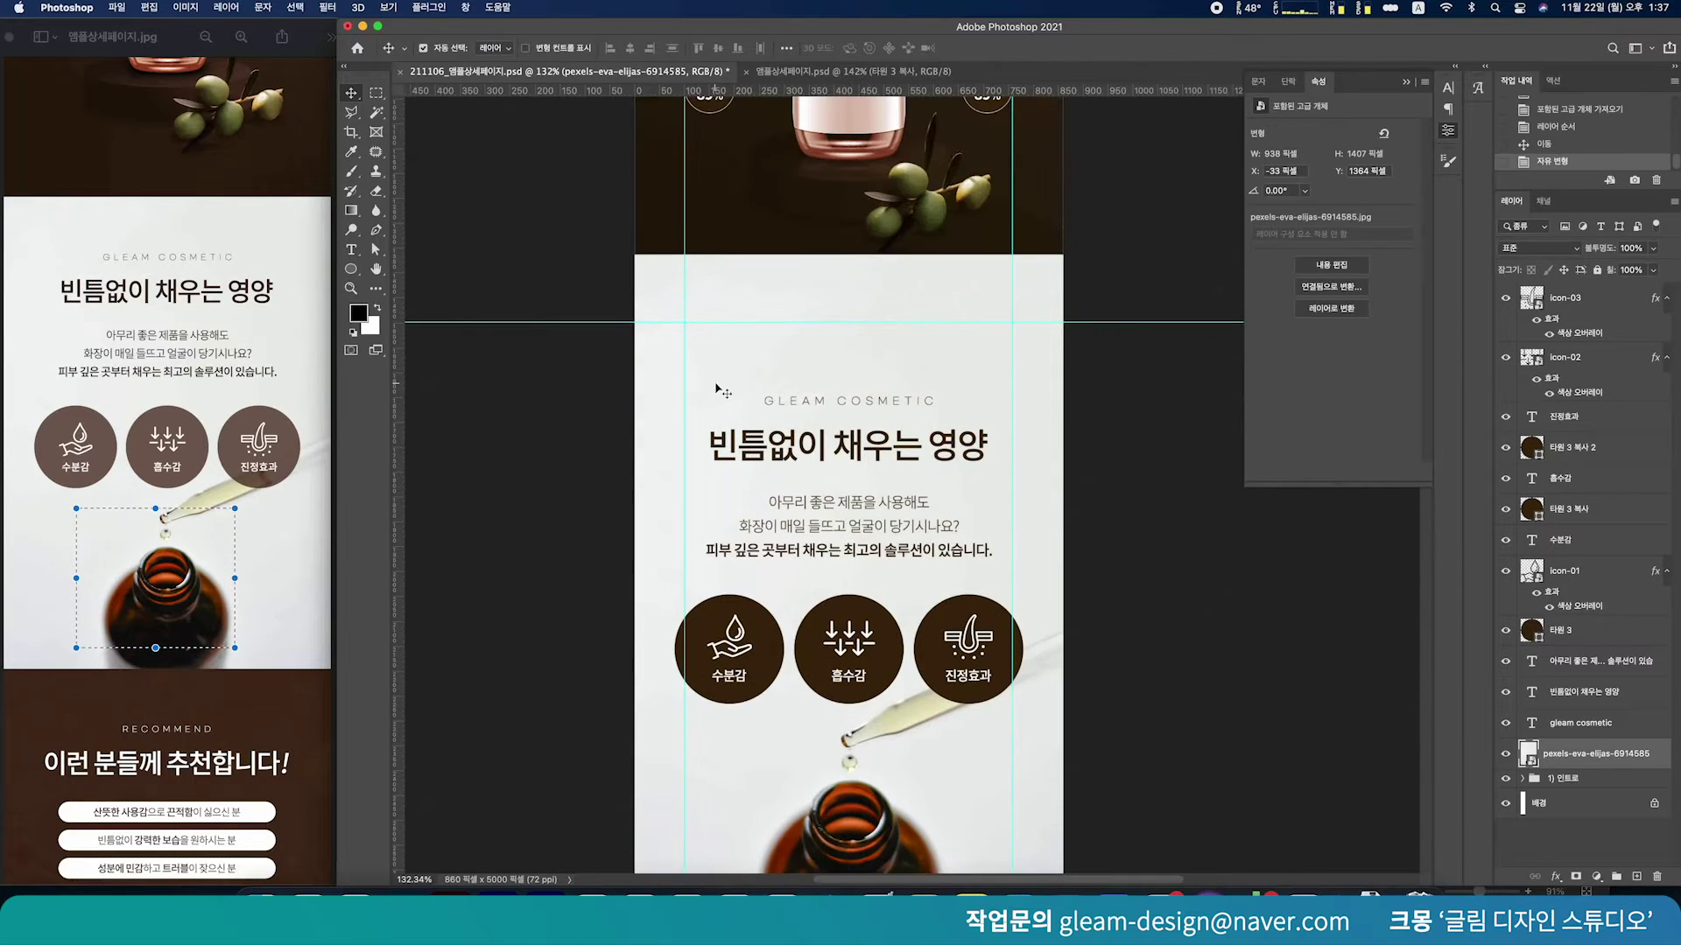
drag(729, 290, 894, 293)
key(super+z)
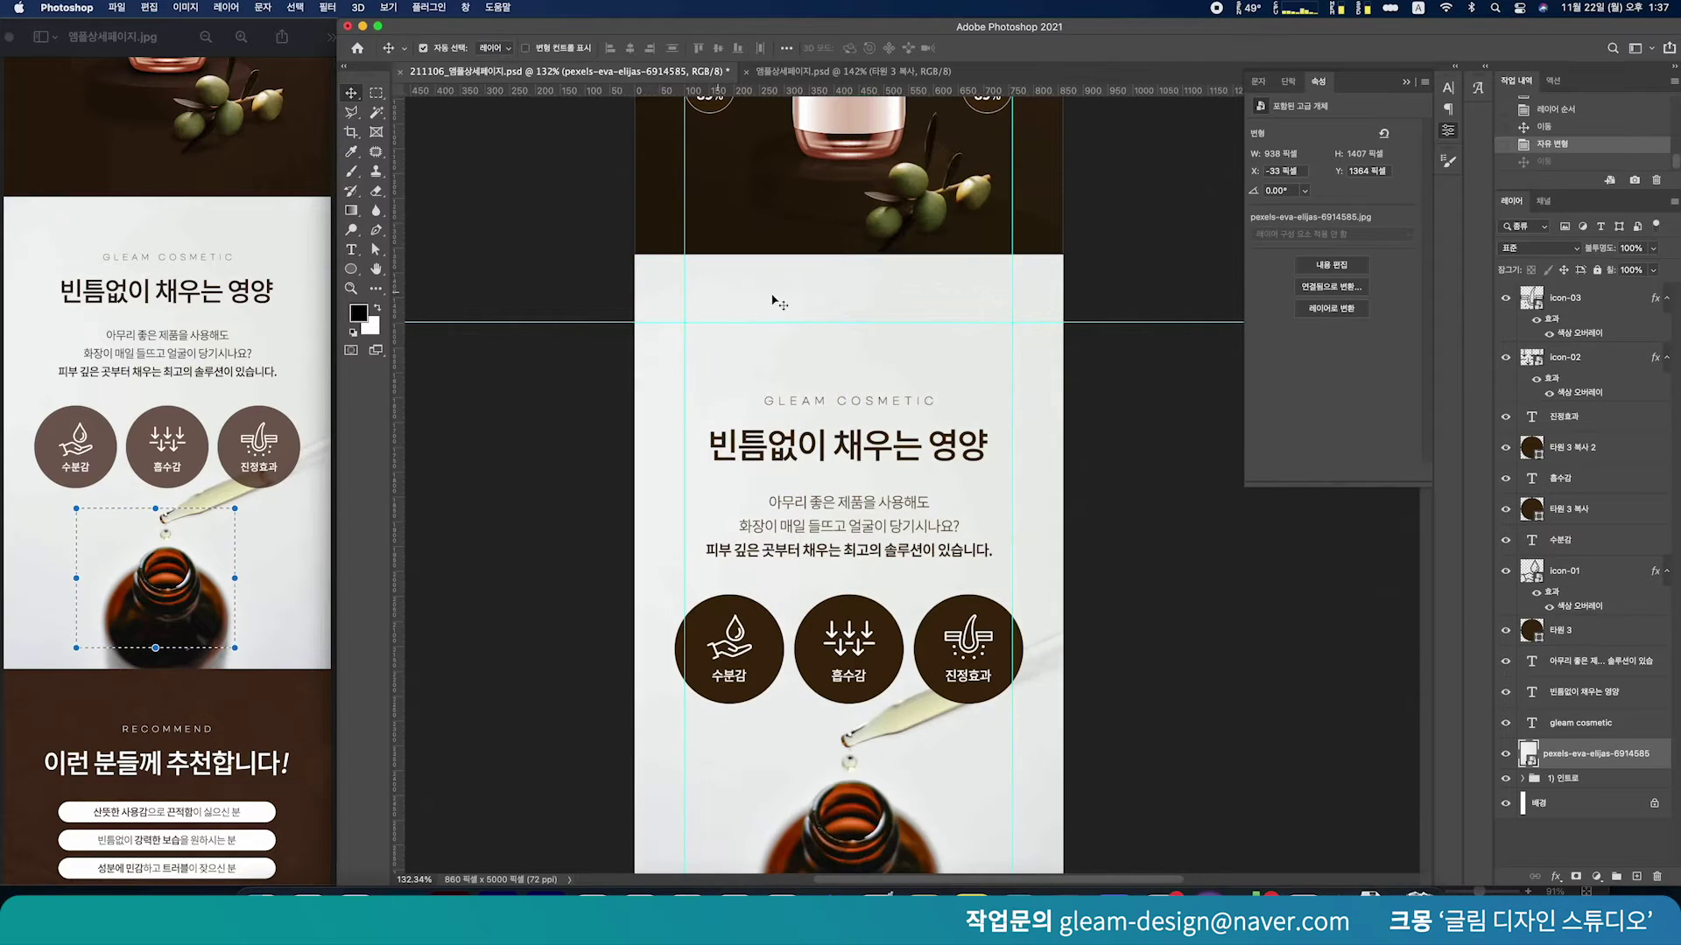
Mask the bottle photo with a full-width rectangular selection running from the horizontal guide down past the photo's lower edge
scroll(682, 428, down, 3)
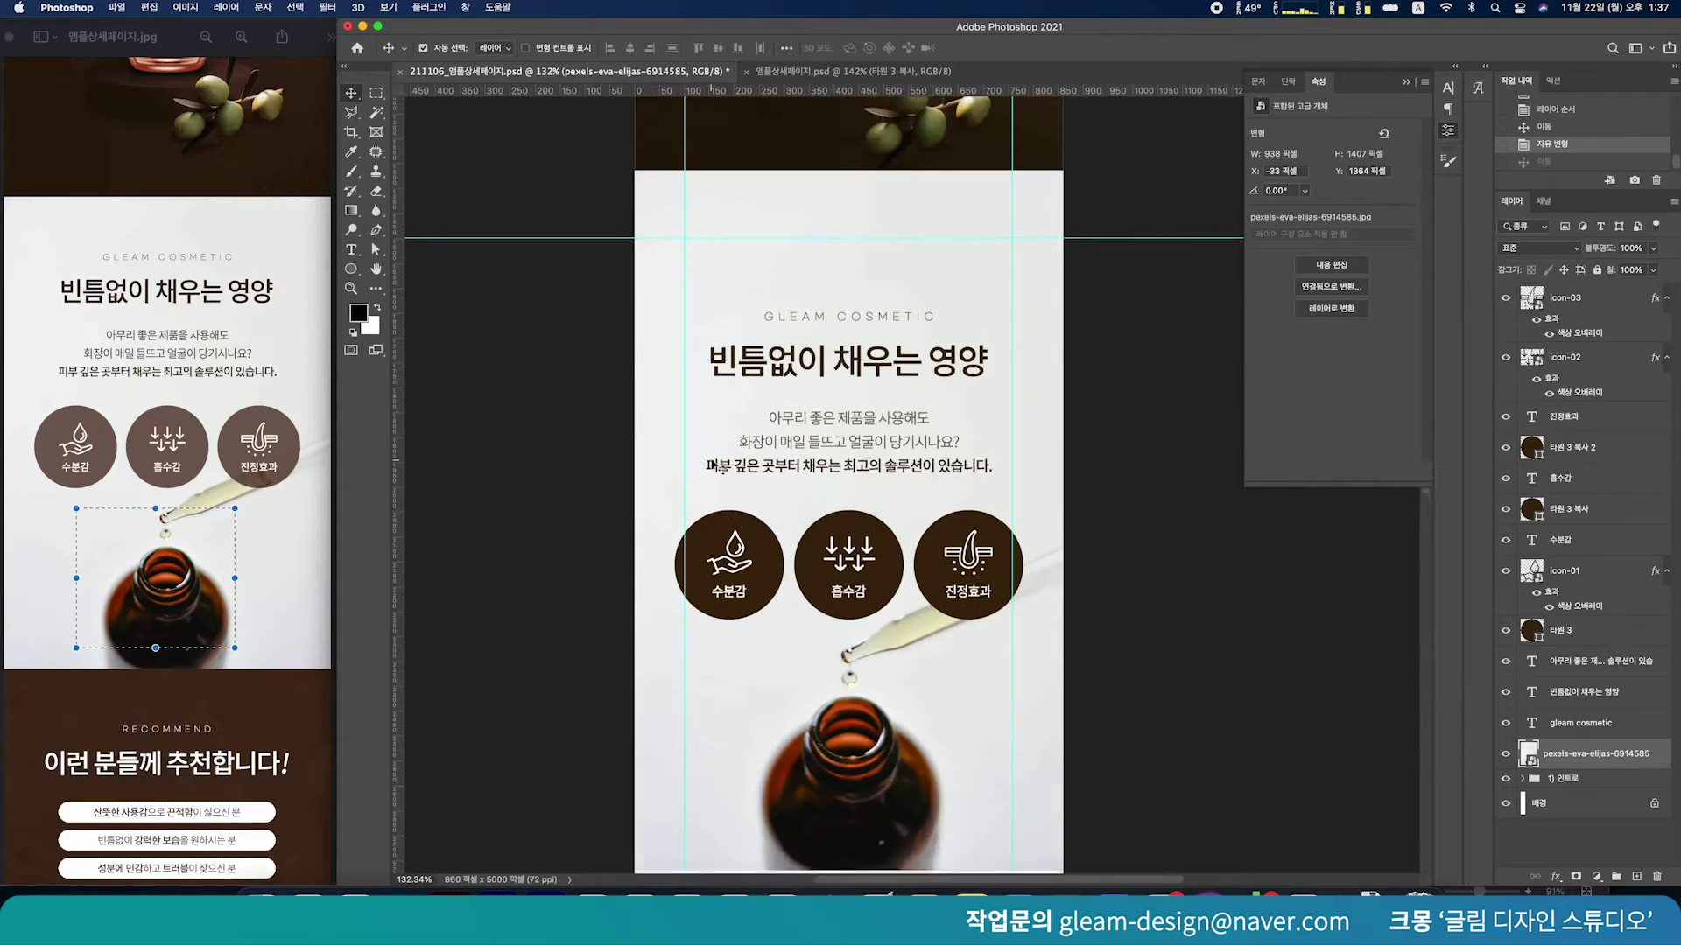
click(377, 94)
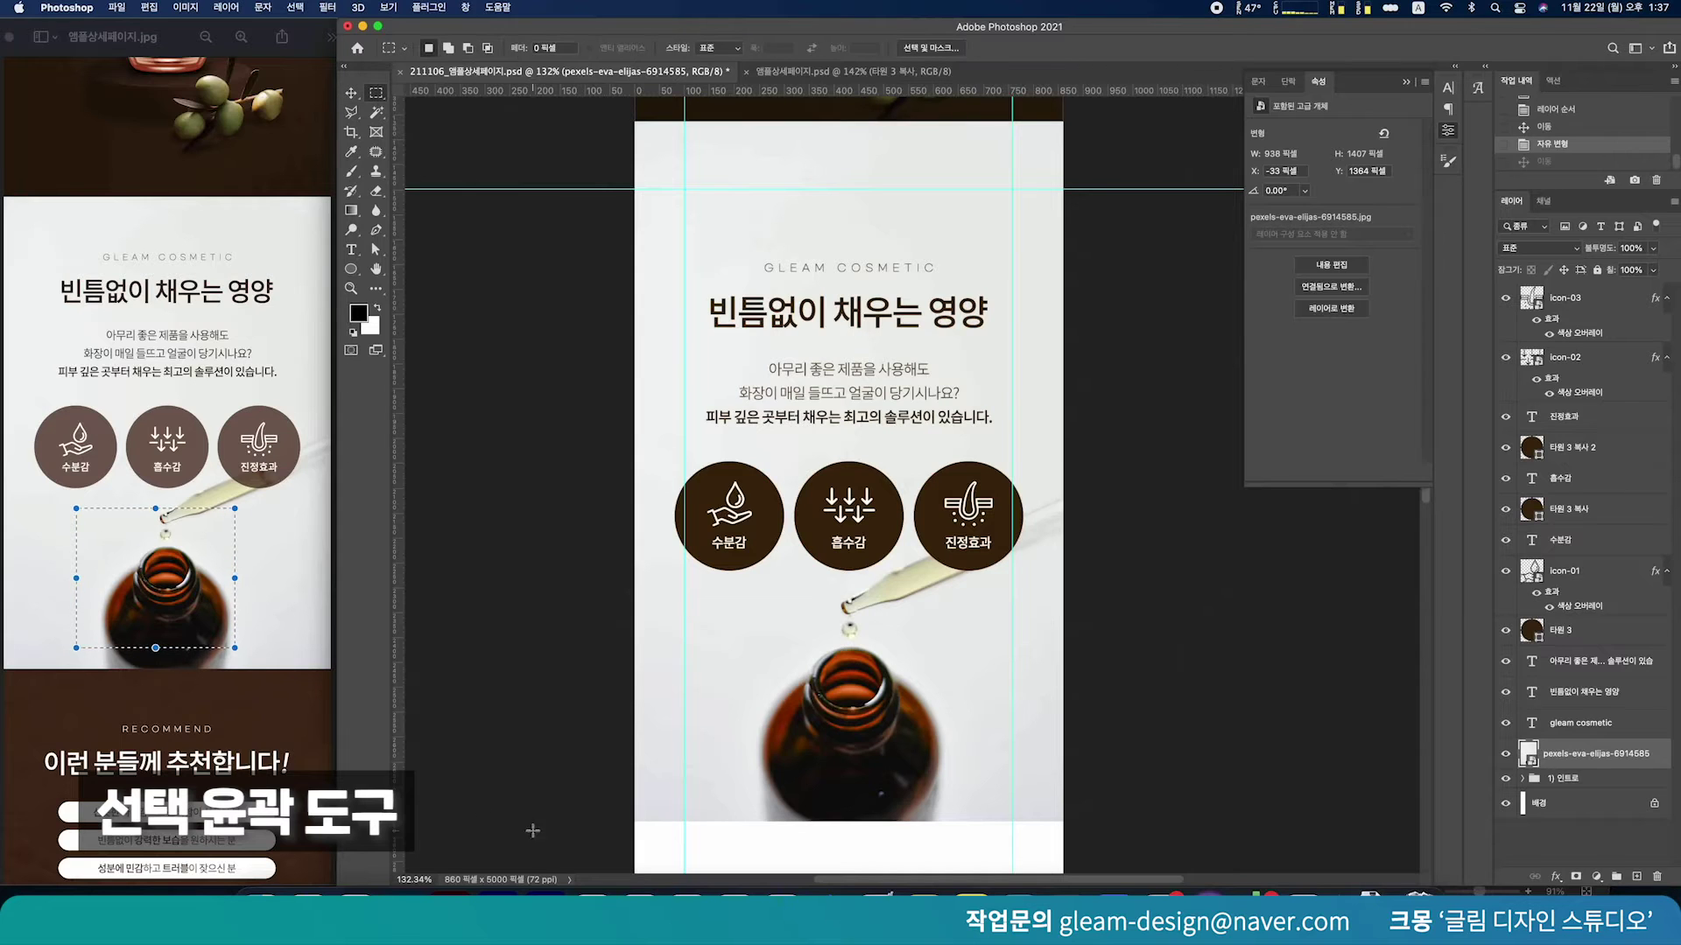
drag(610, 838, 1073, 189)
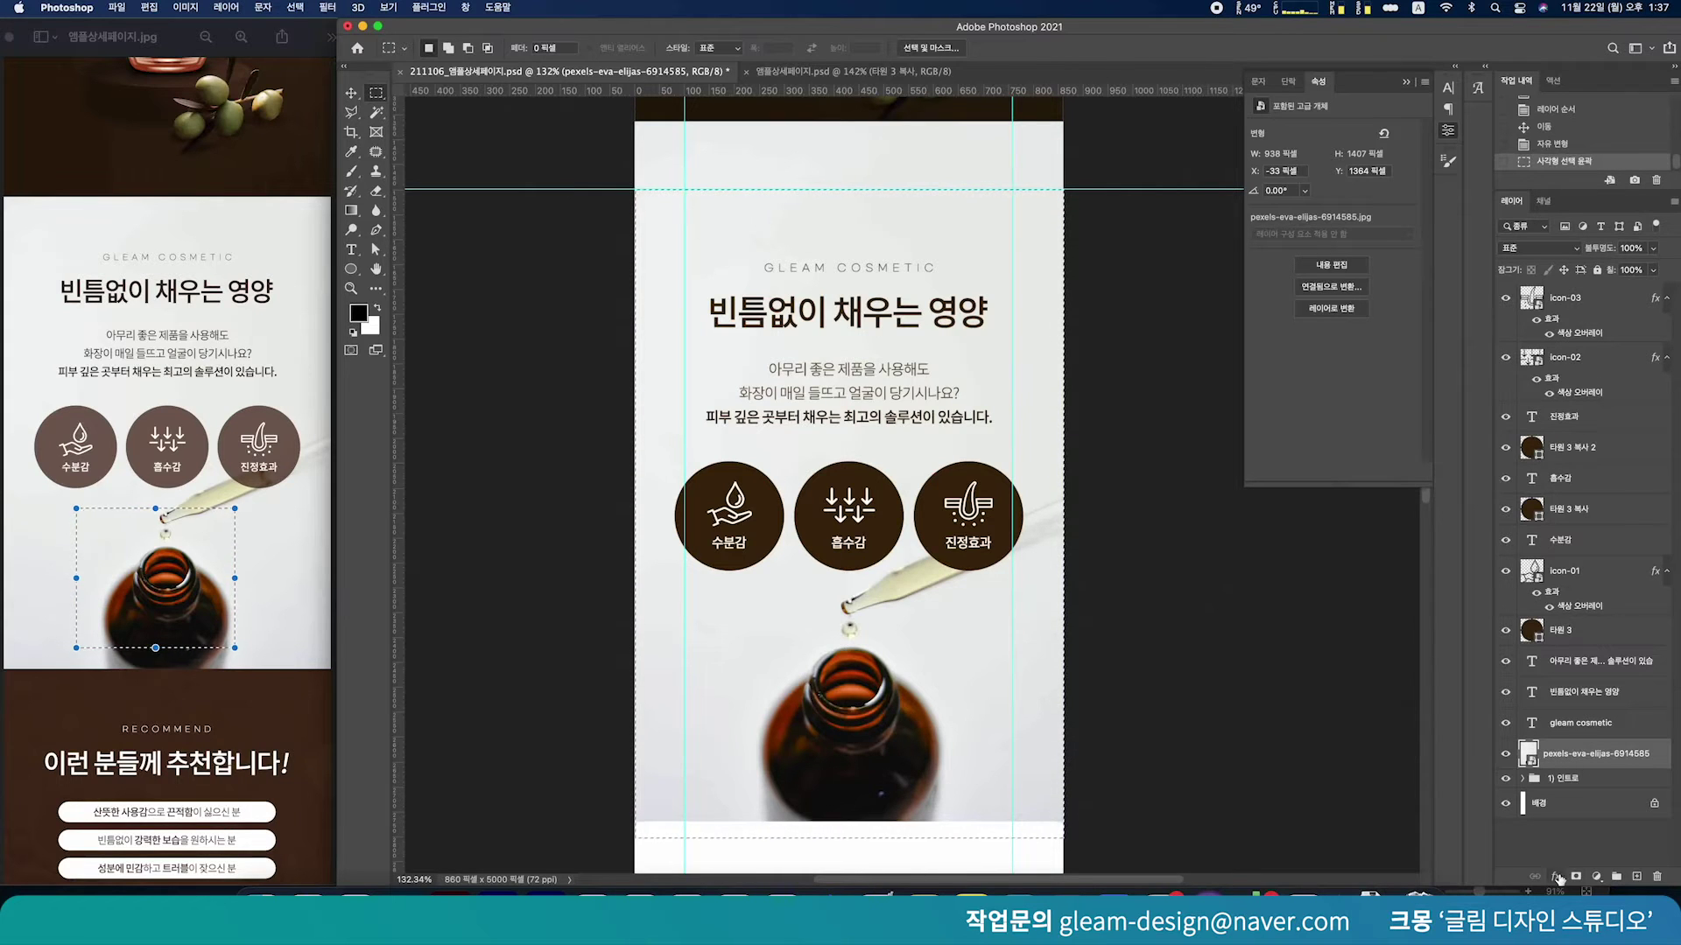
click(1575, 877)
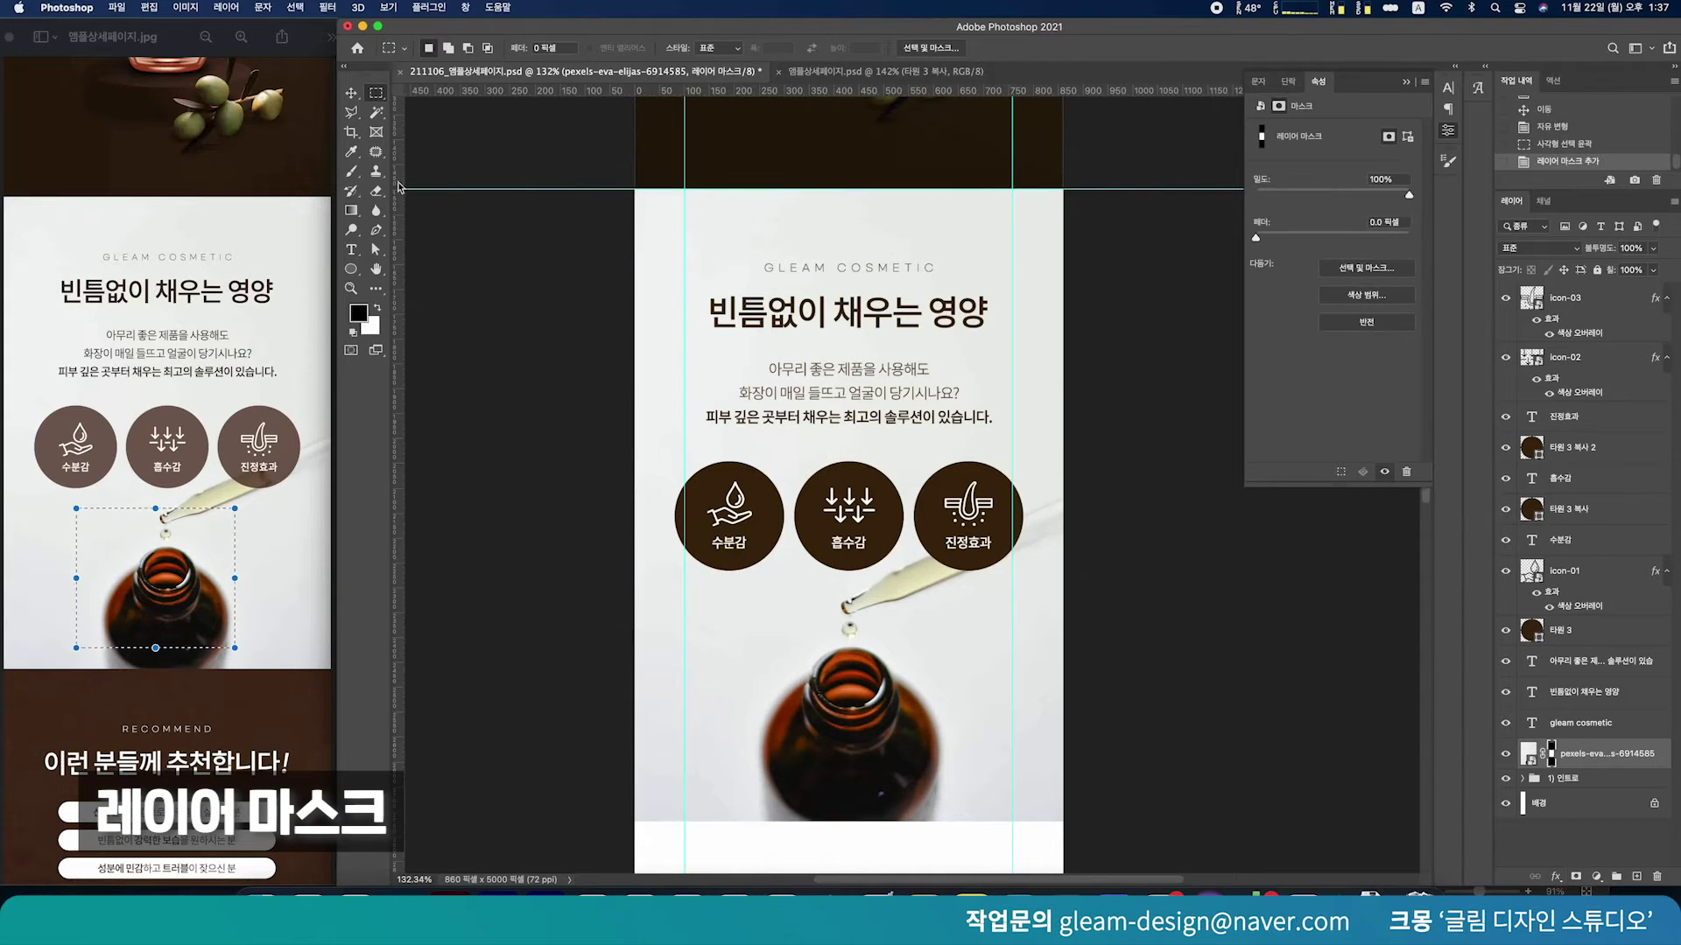
click(351, 93)
click(1265, 670)
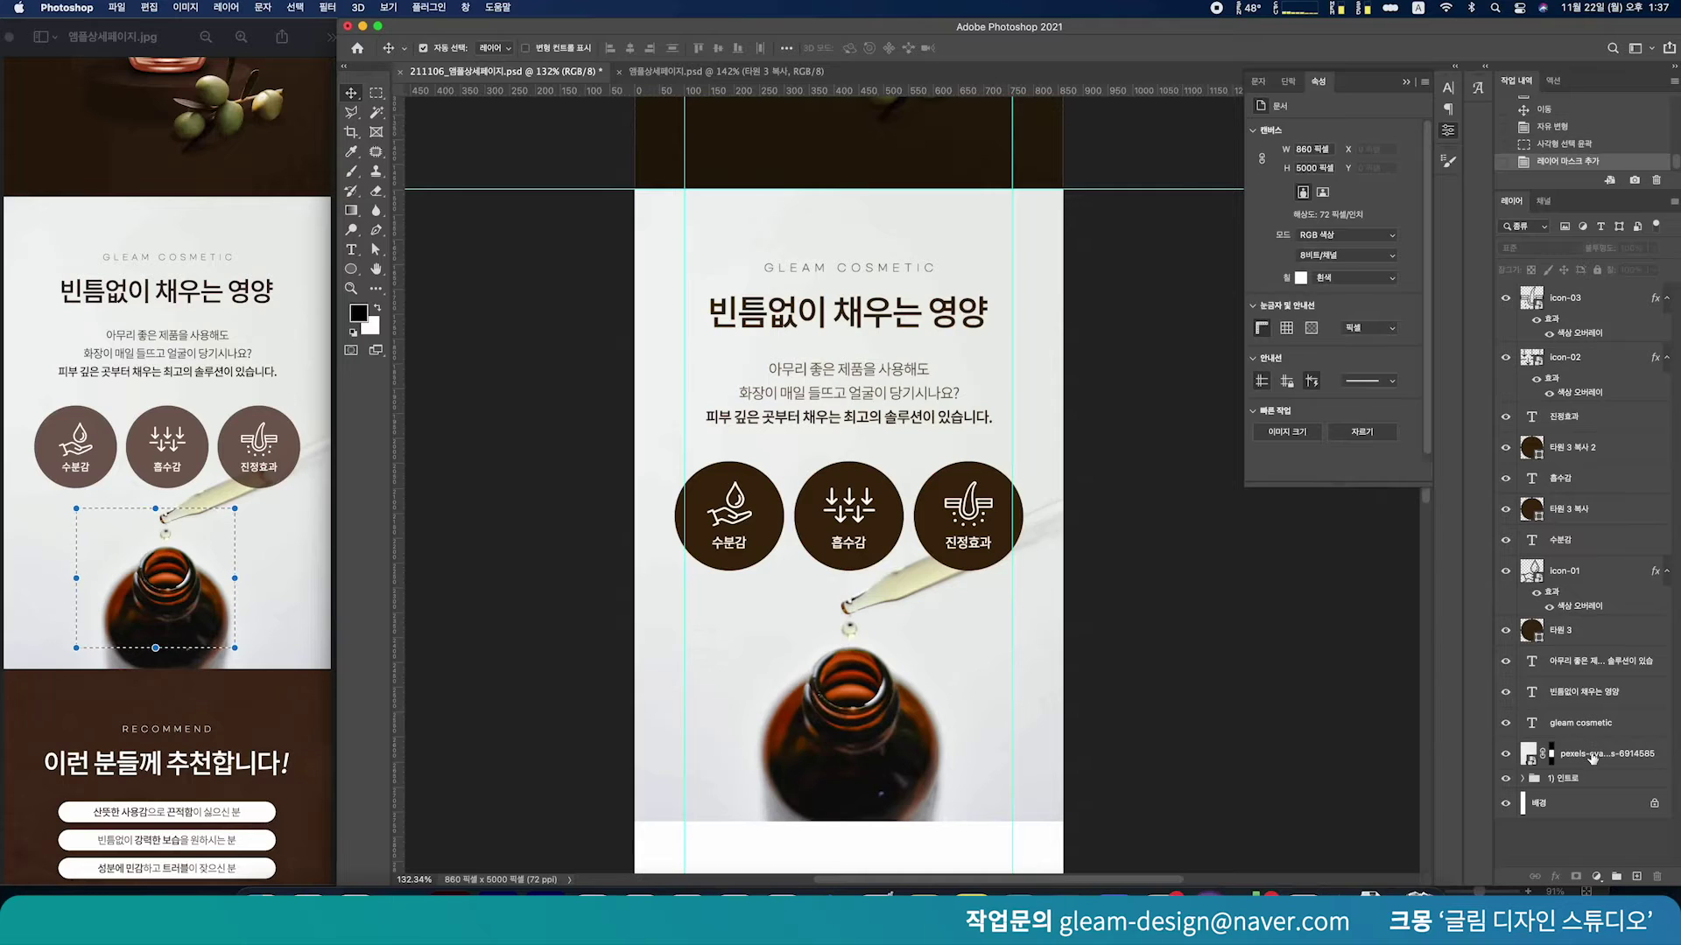
Group all layers from the bottle photo up to icon-03 and name the group "2) 3가지 포인트"
click(1591, 754)
shift+click(1624, 308)
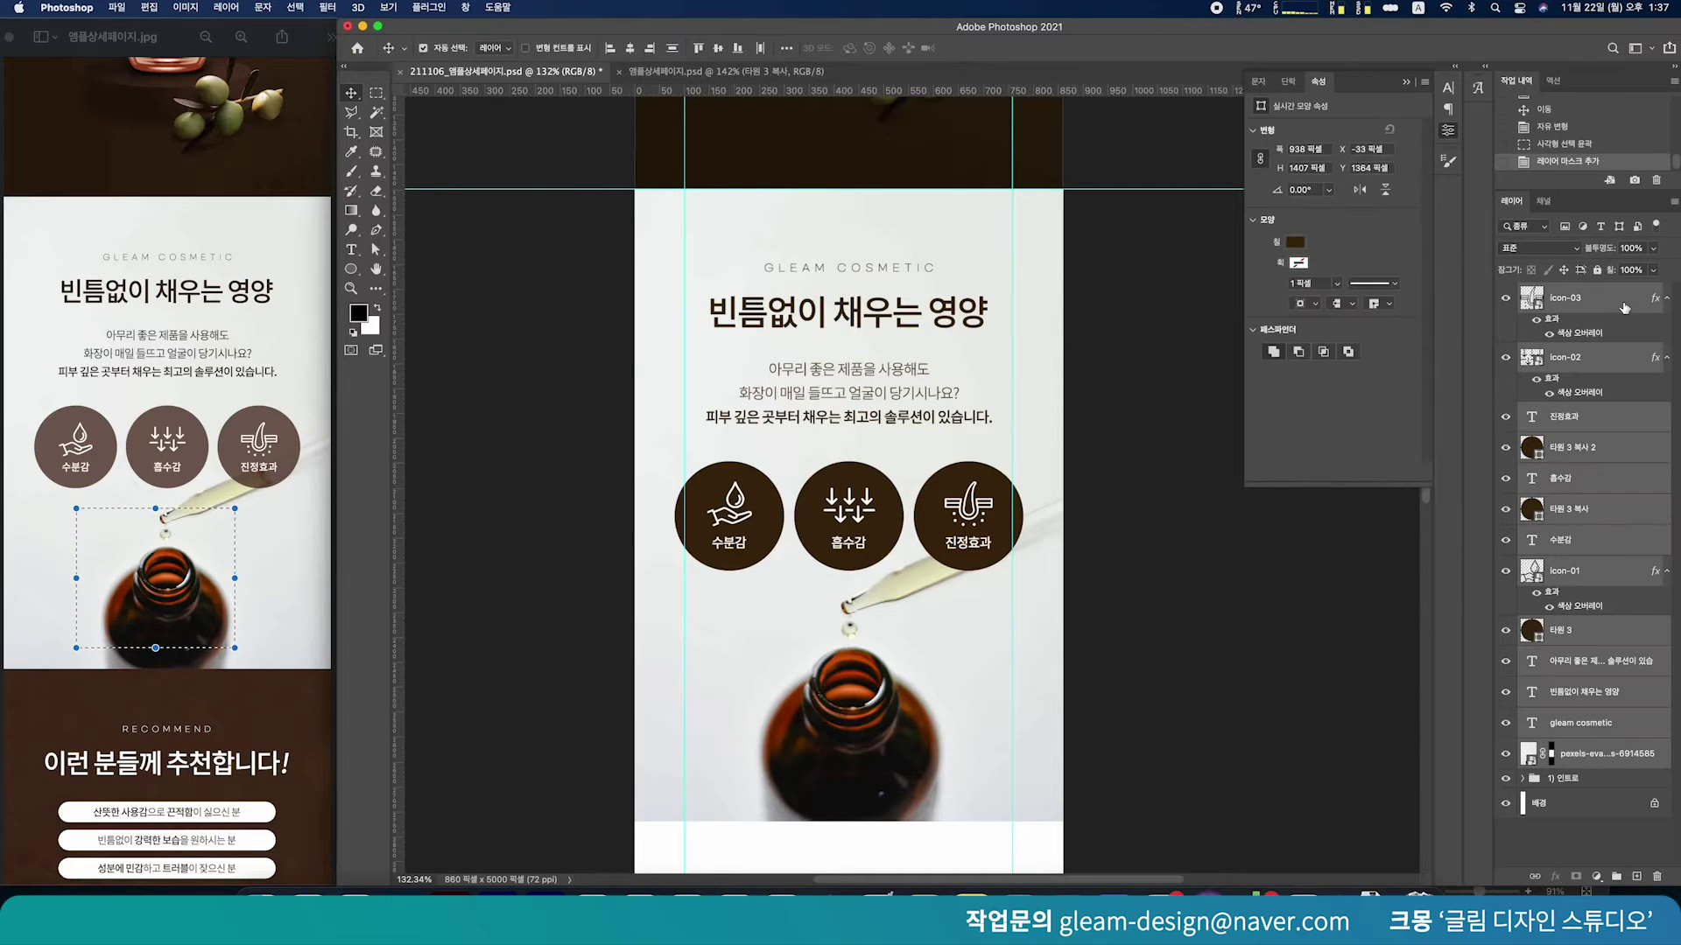
key(ctrl+g)
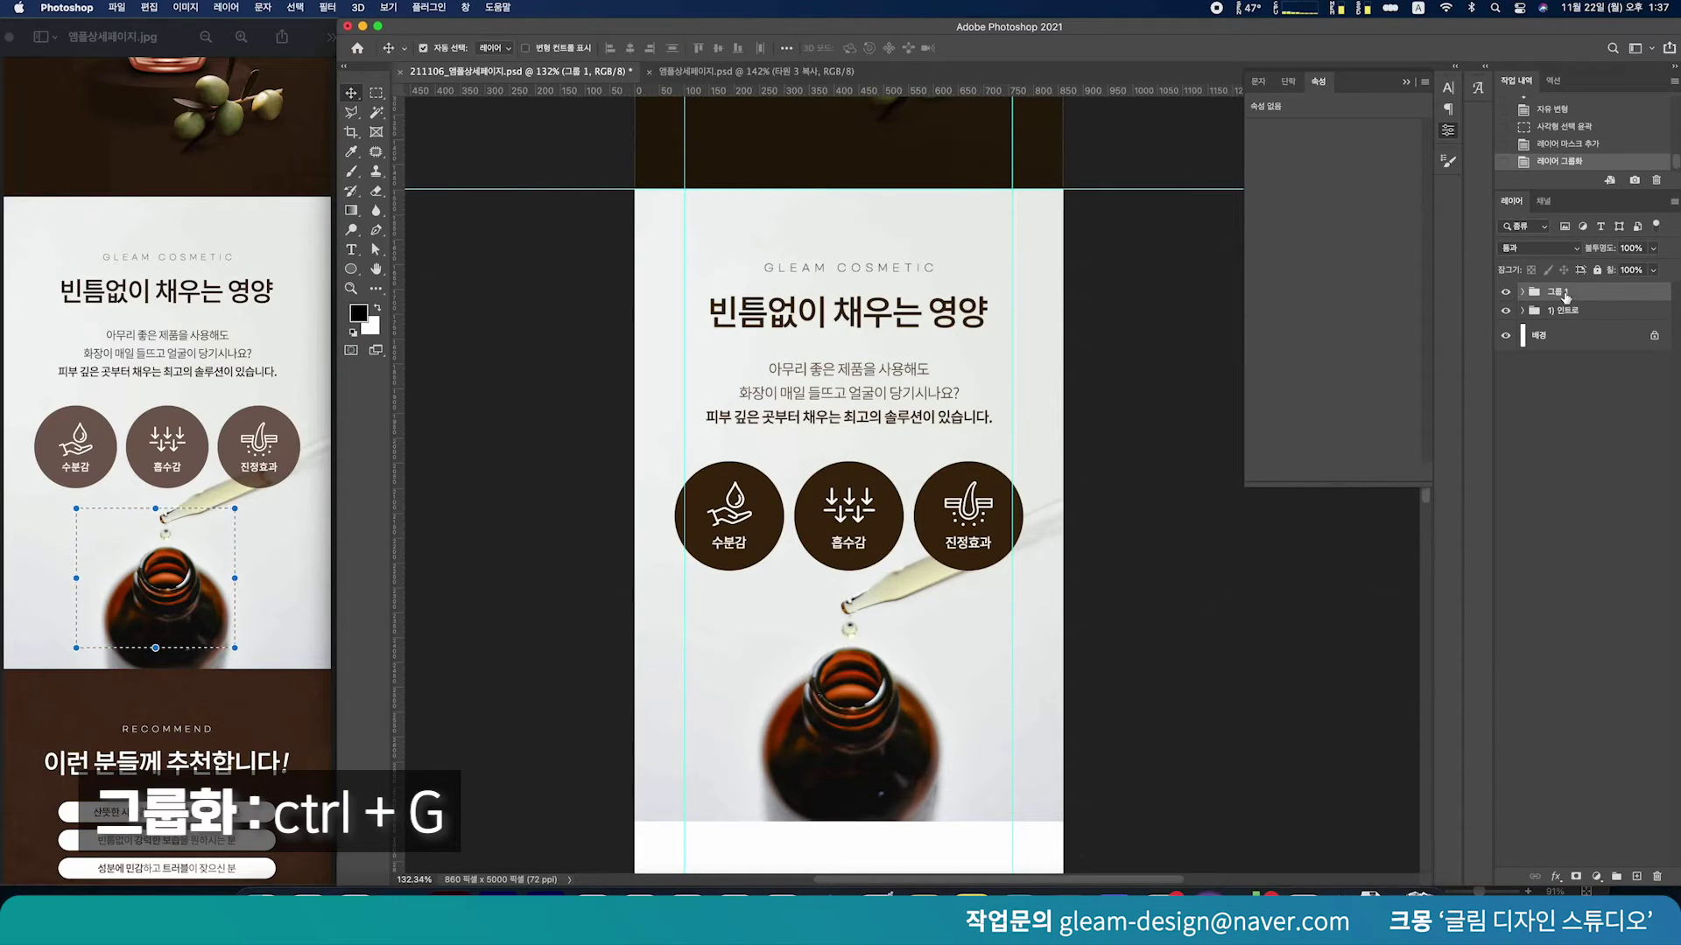
double_click(1565, 293)
text(2) 3가지 포인트)
click(1605, 475)
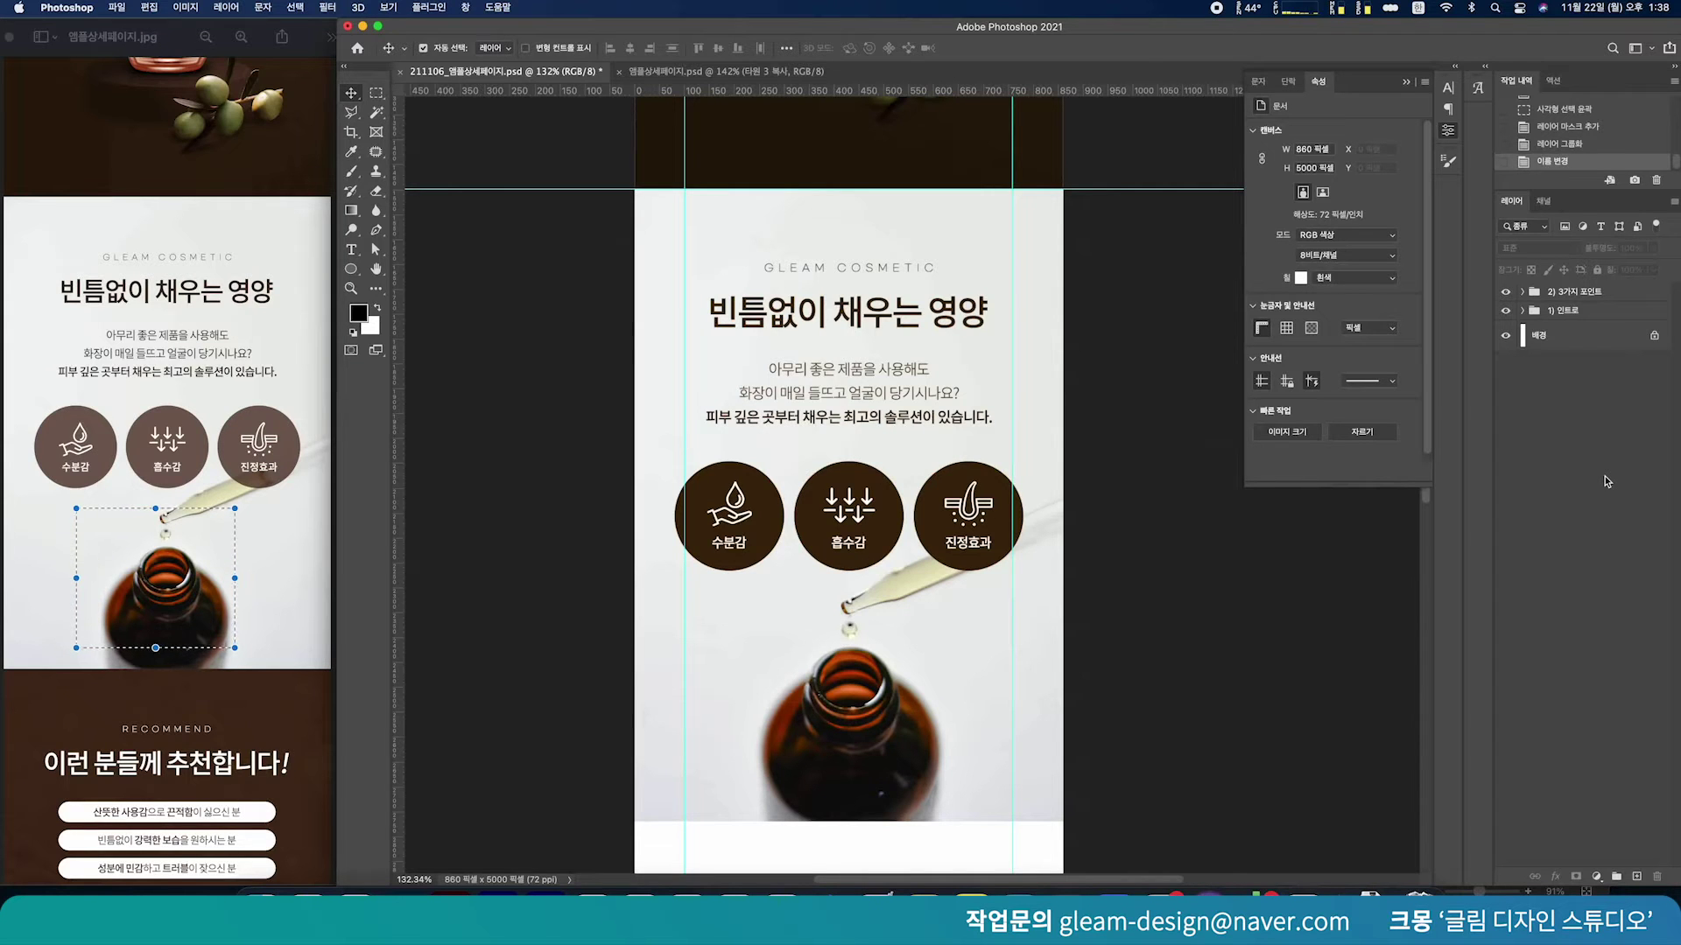
Add a horizontal guide along the bottle photo's lower edge
scroll(1207, 621, down, 6)
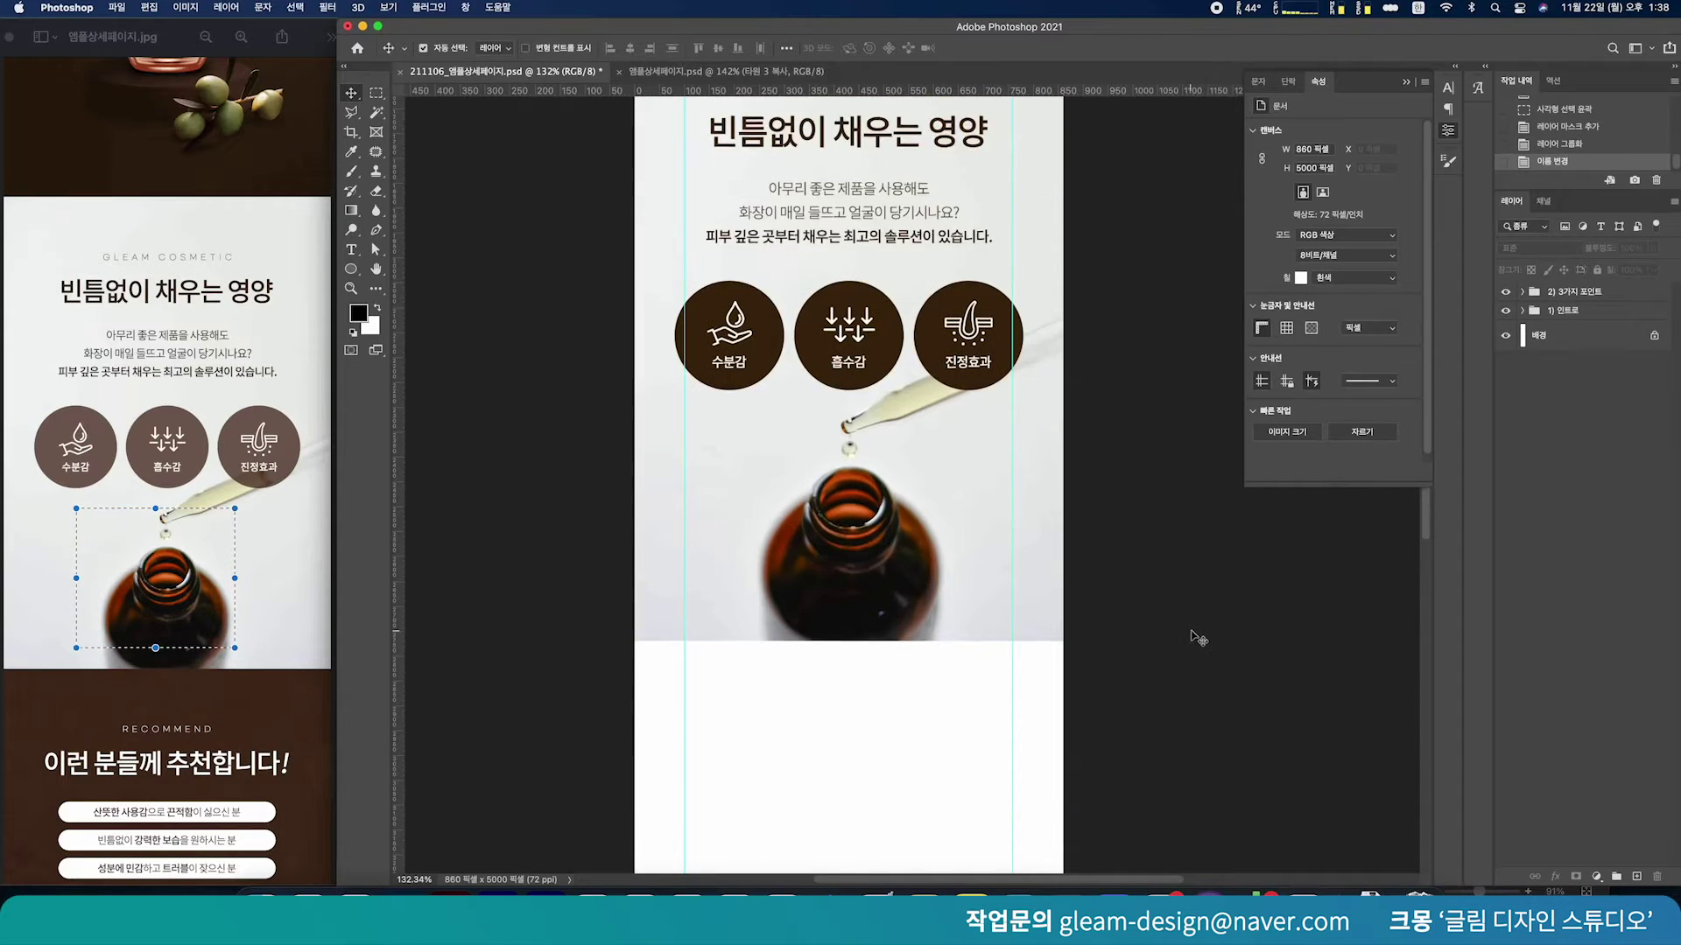
scroll(875, 472, up, 3)
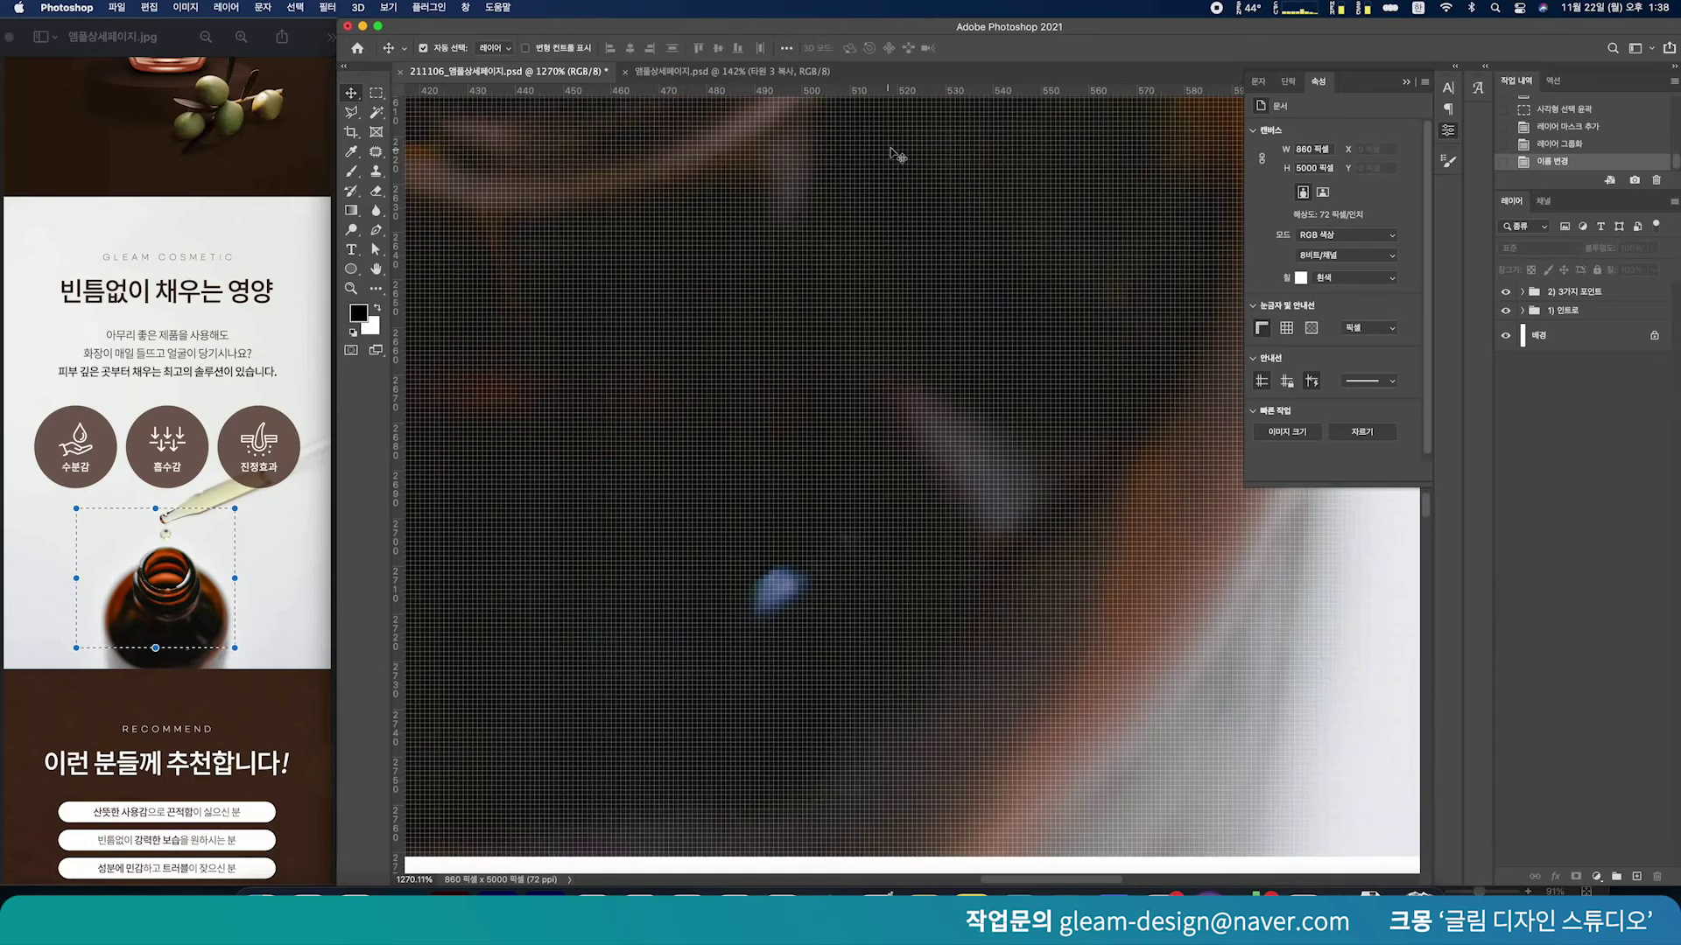
drag(984, 91, 991, 776)
scroll(992, 776, down, 1)
scroll(991, 776, down, 10)
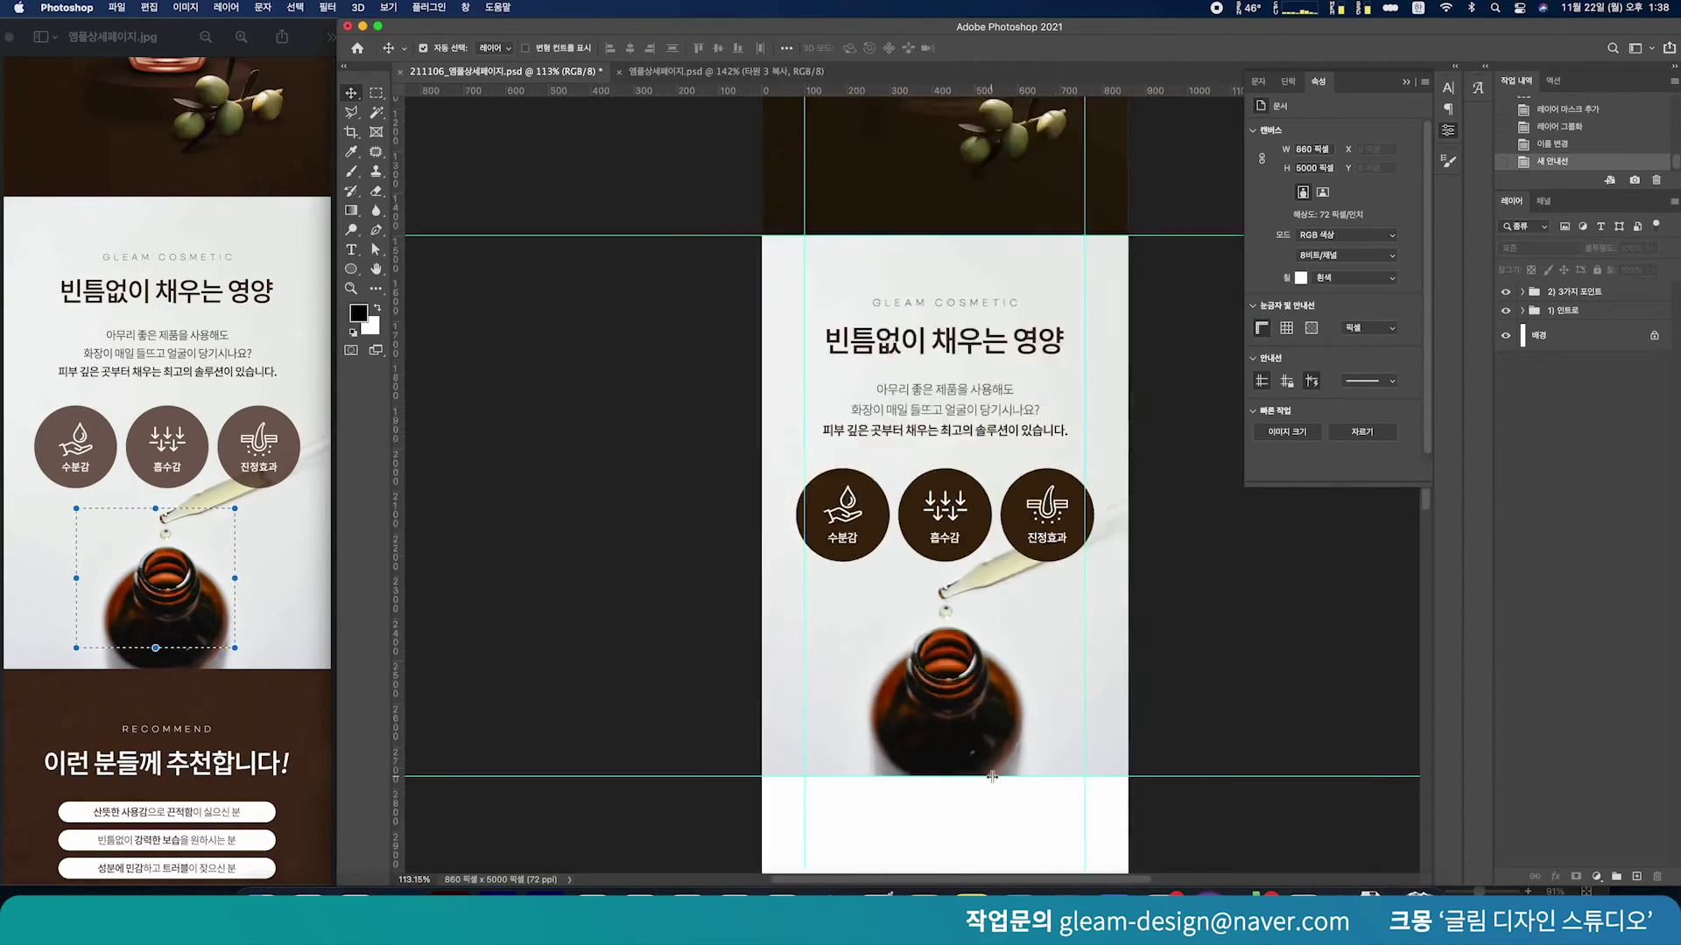
Copy "Recommend" from slide 3 of the PowerPoint text file and paste it as a text layer in the blank area below the bottle photo
scroll(134, 532, down, 5)
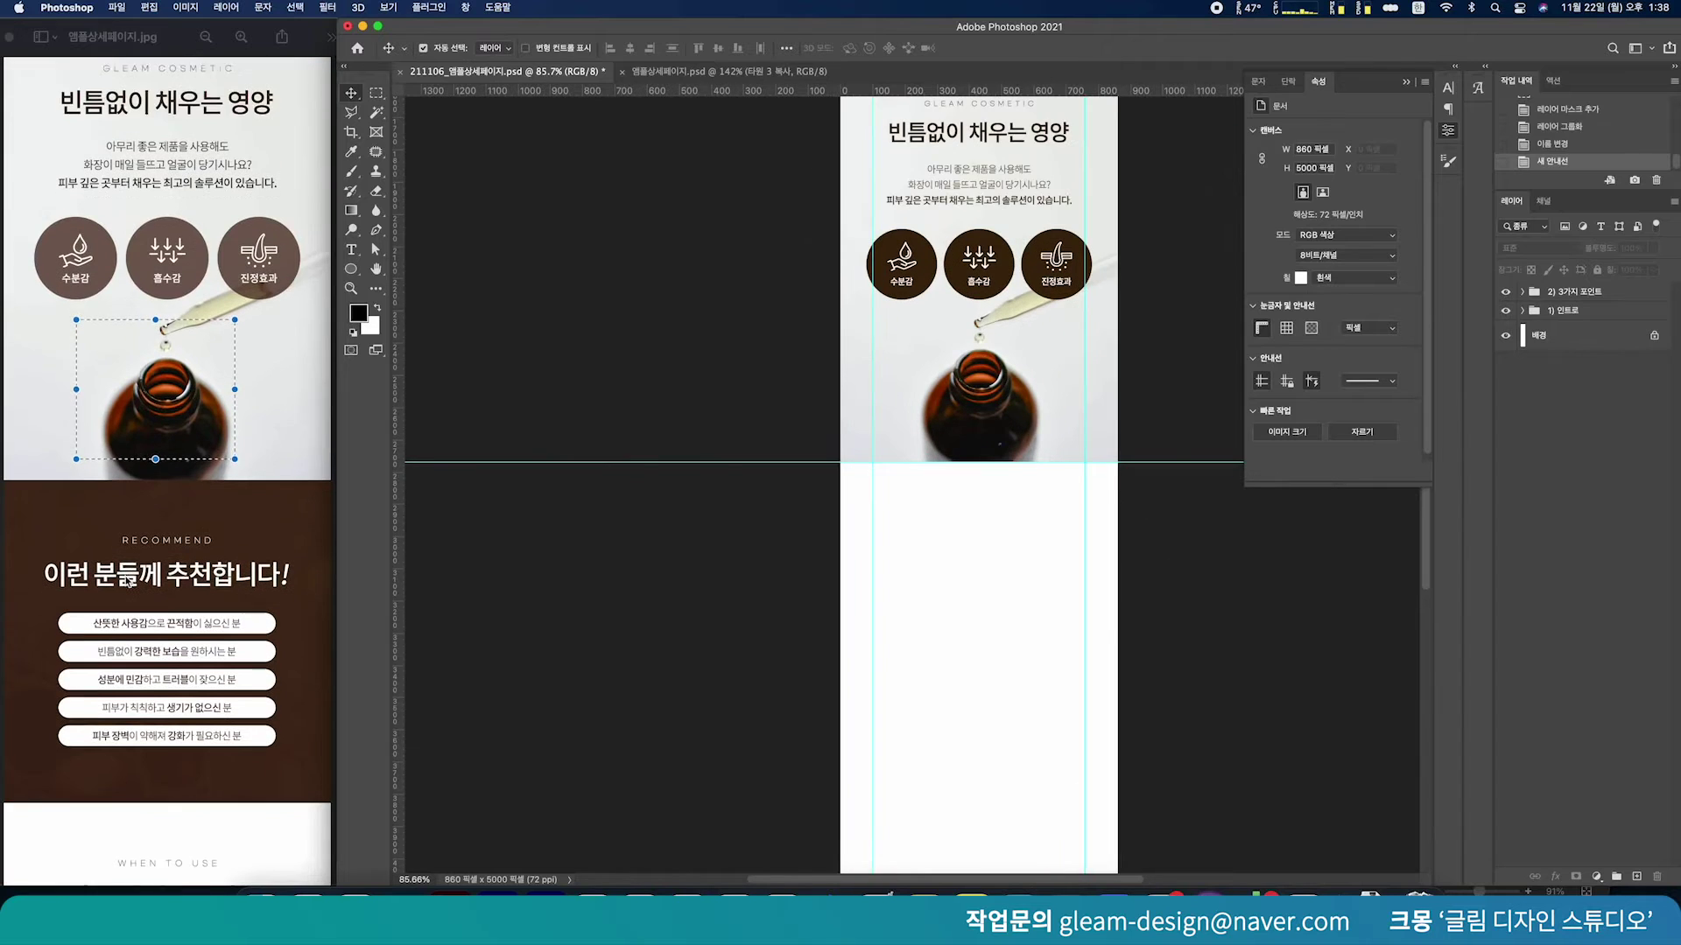
click(135, 533)
drag(105, 455, 305, 709)
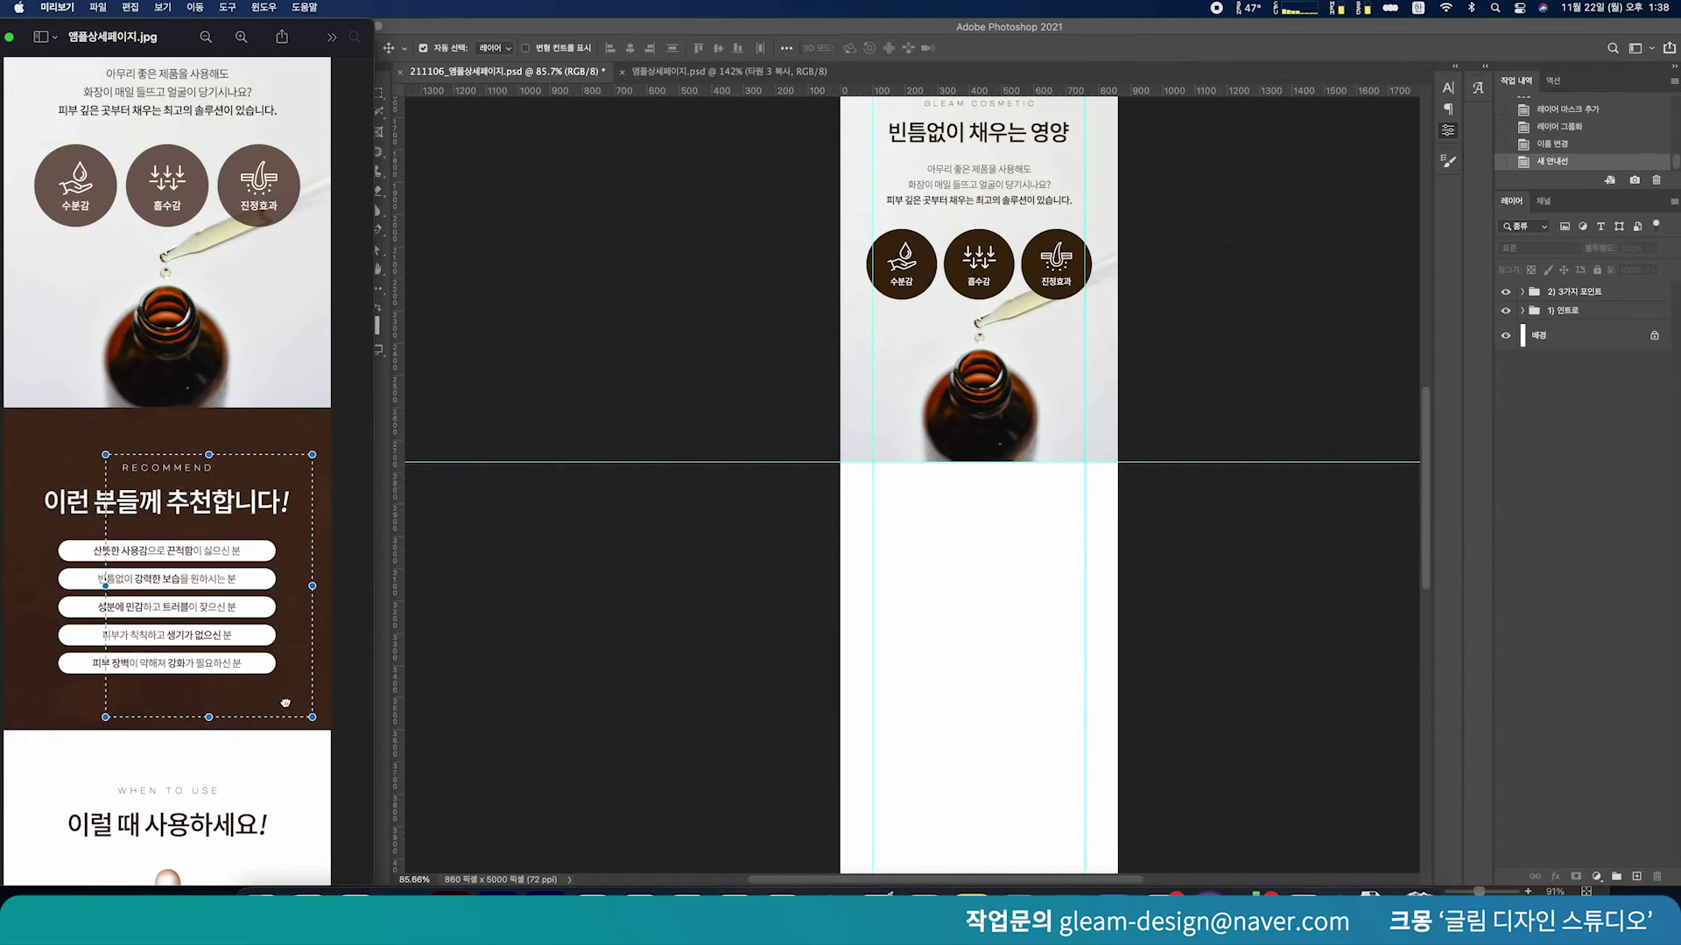
click(282, 740)
scroll(1106, 696, up, 5)
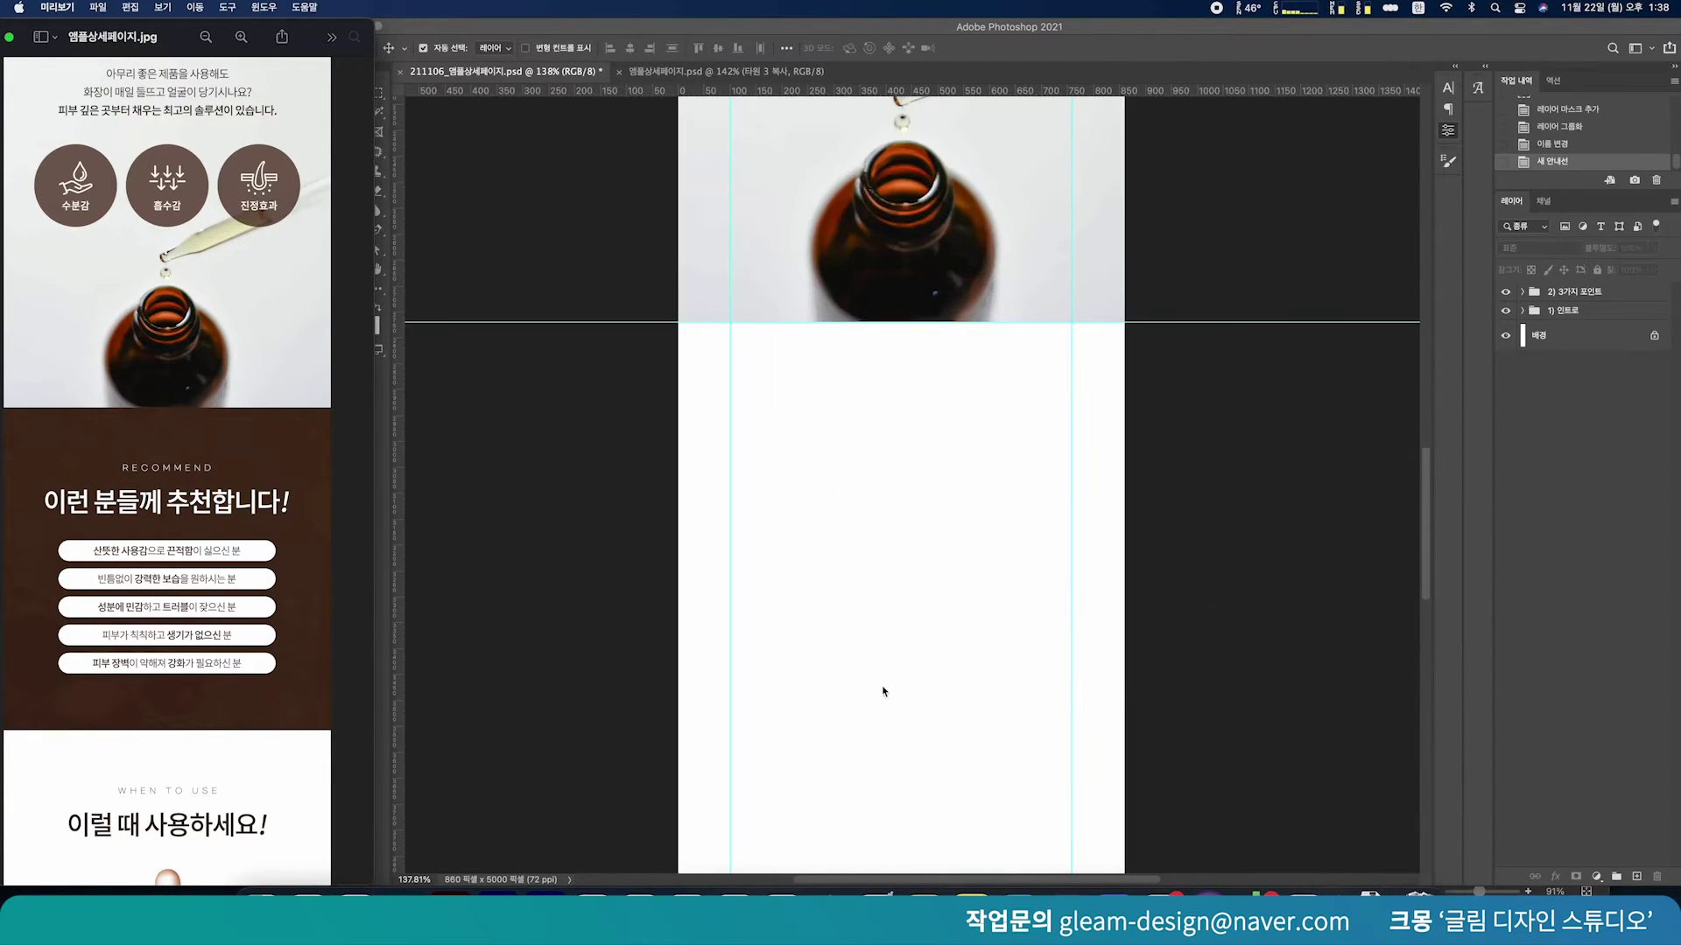
click(882, 691)
click(350, 251)
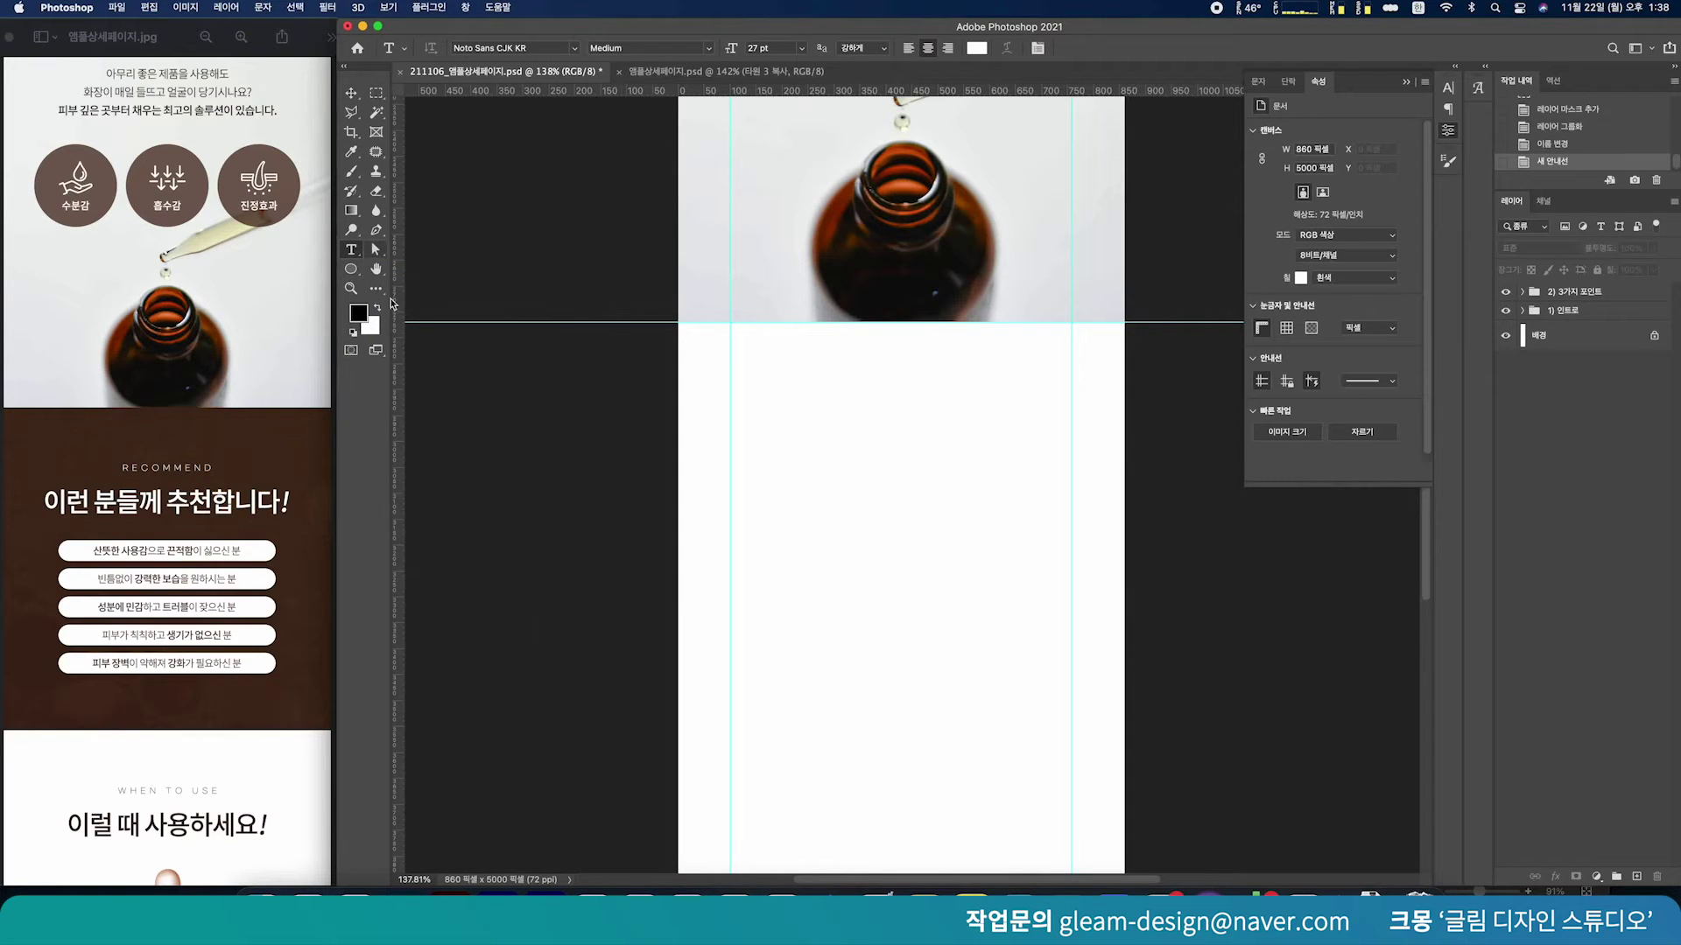
click(592, 893)
click(806, 674)
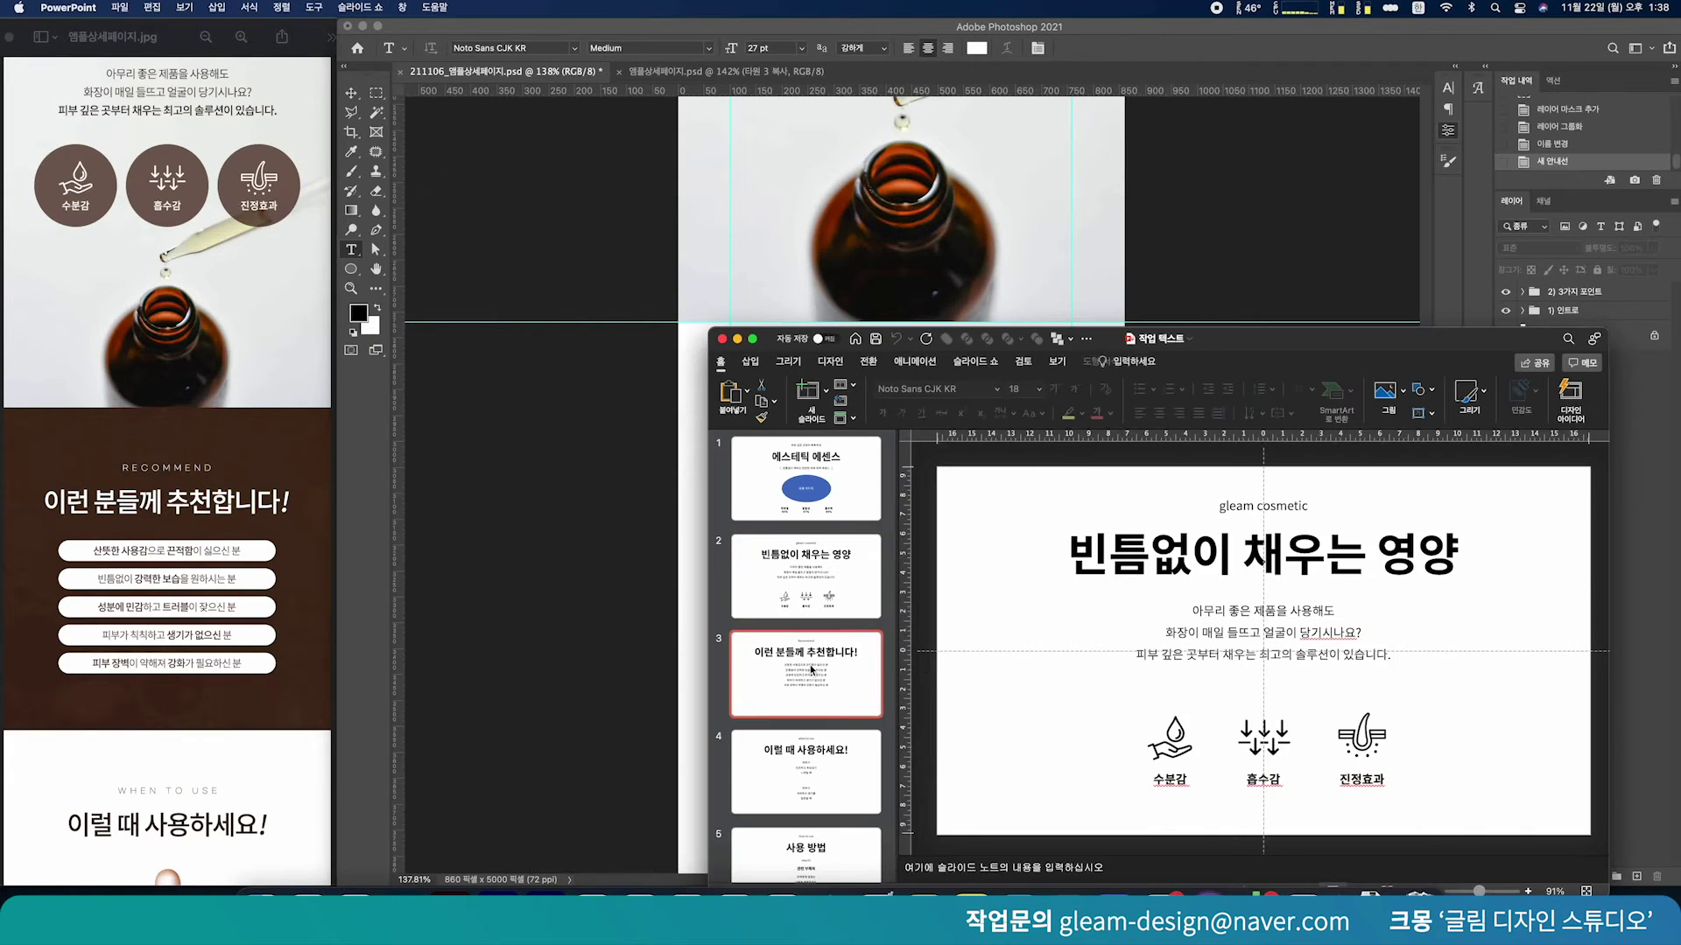
double_click(1237, 509)
key(super+c)
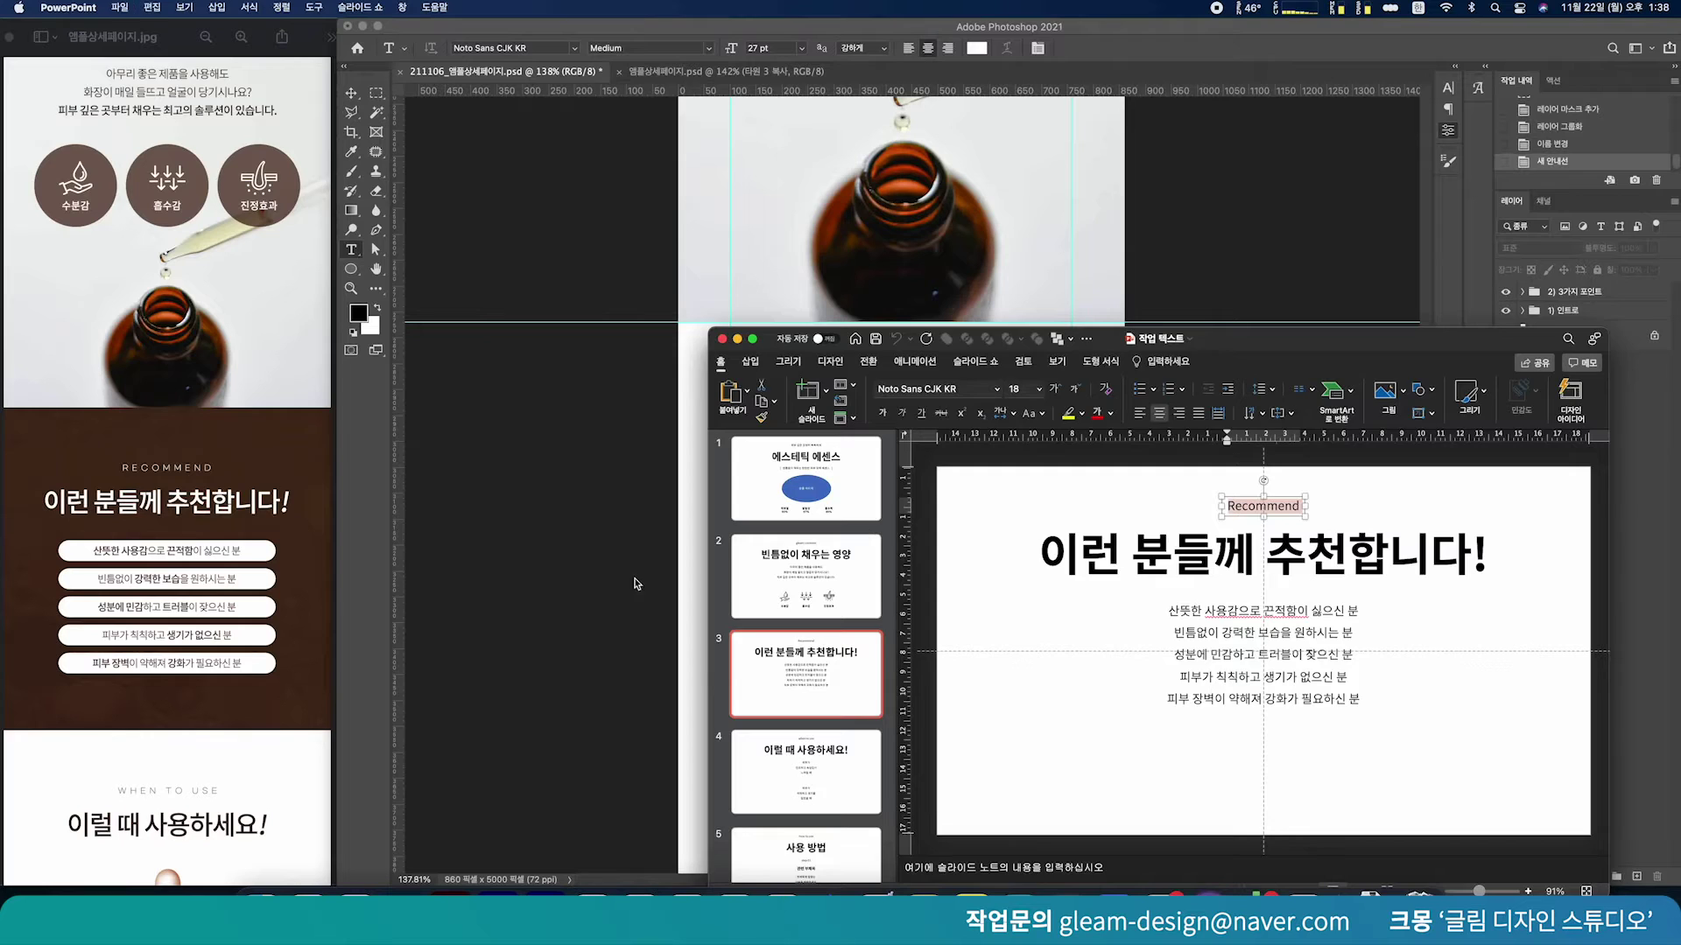
click(620, 579)
click(825, 497)
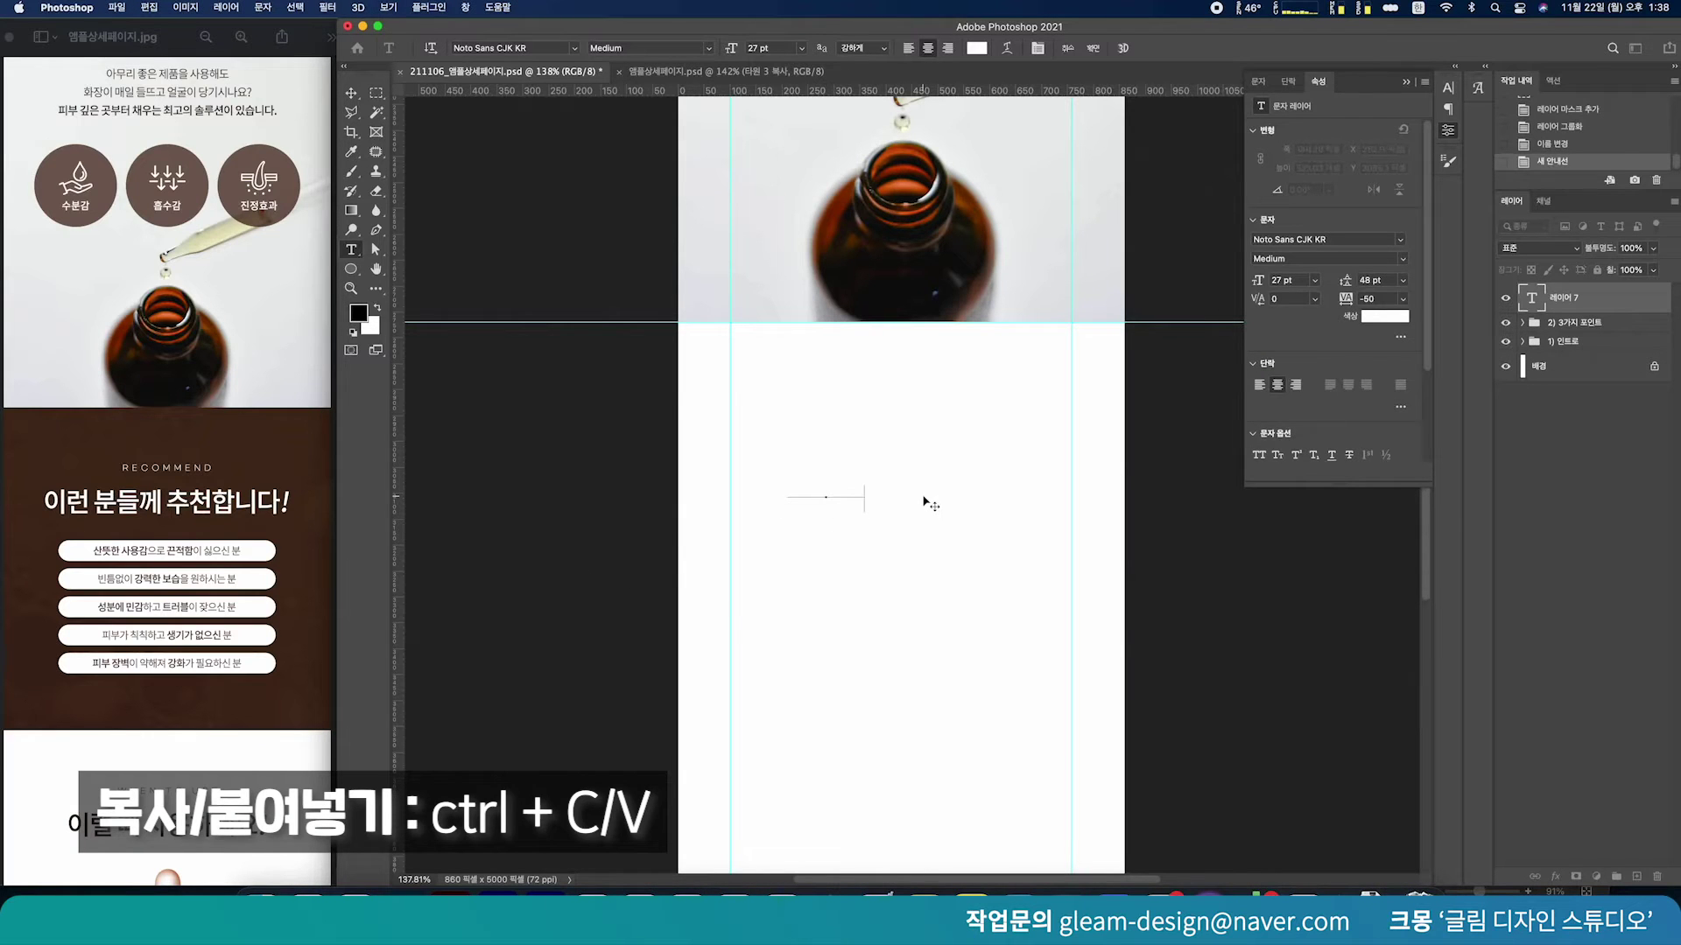
key(super+v)
key(super+Return)
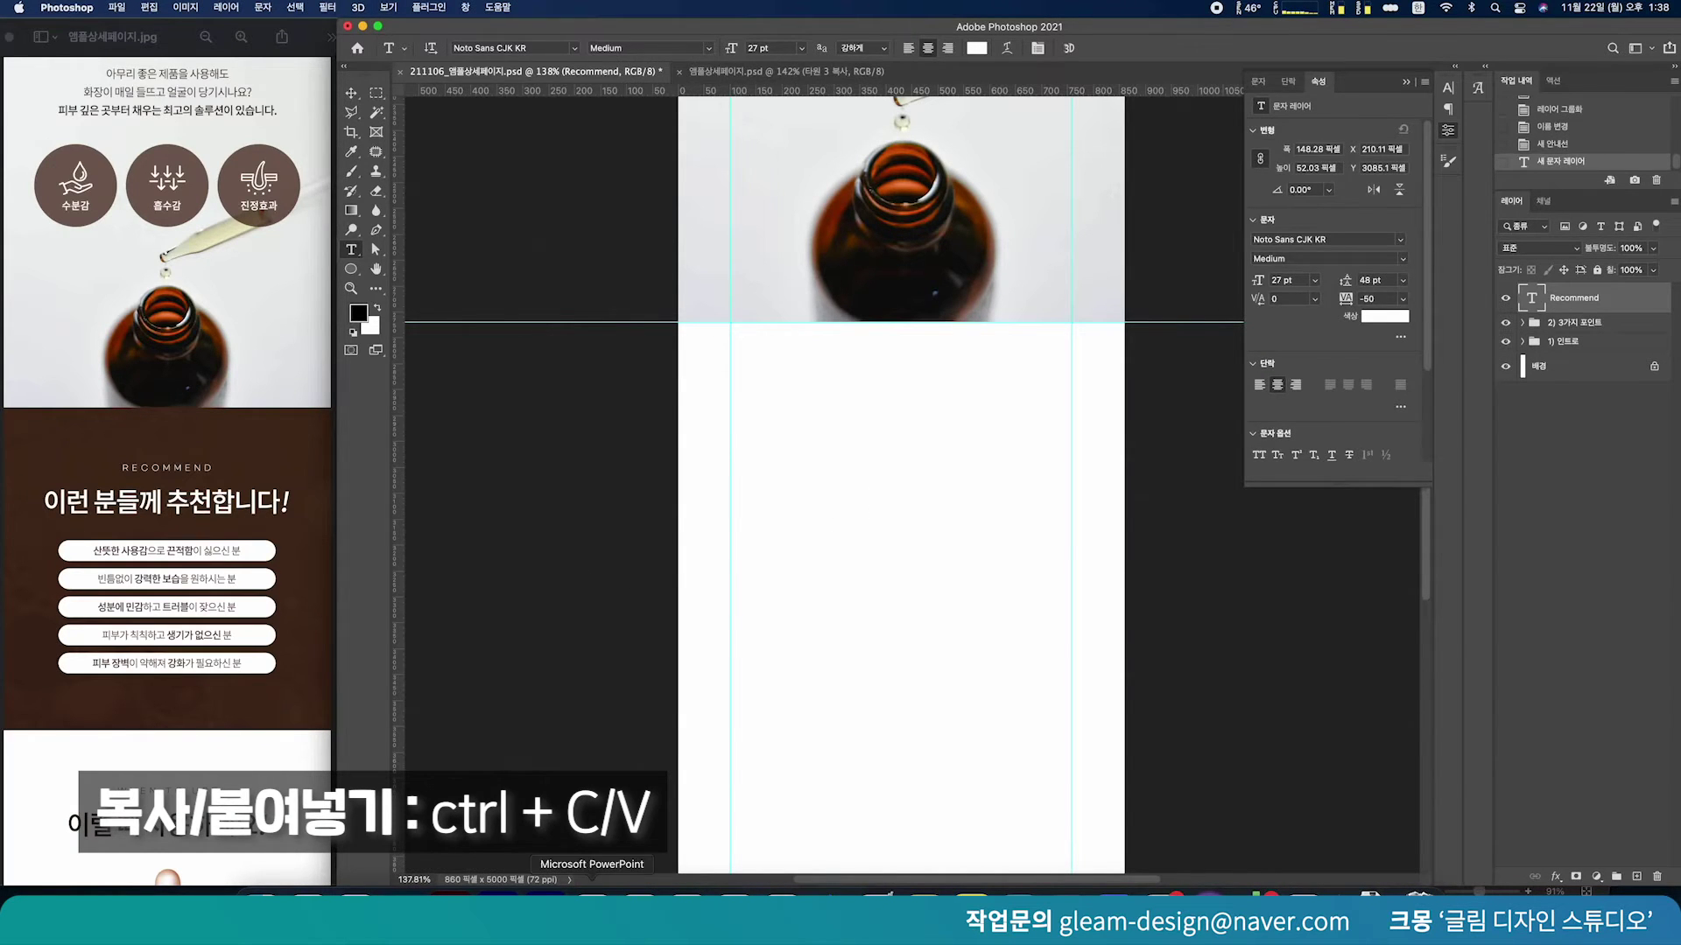
Copy the heading "이런 분들께 추천합니다!" from the PowerPoint slide and paste it as a text layer below "Recommend" in Photoshop
click(593, 900)
triple_click(1310, 557)
key(super+c)
click(553, 591)
click(835, 591)
key(super+v)
key(super+Return)
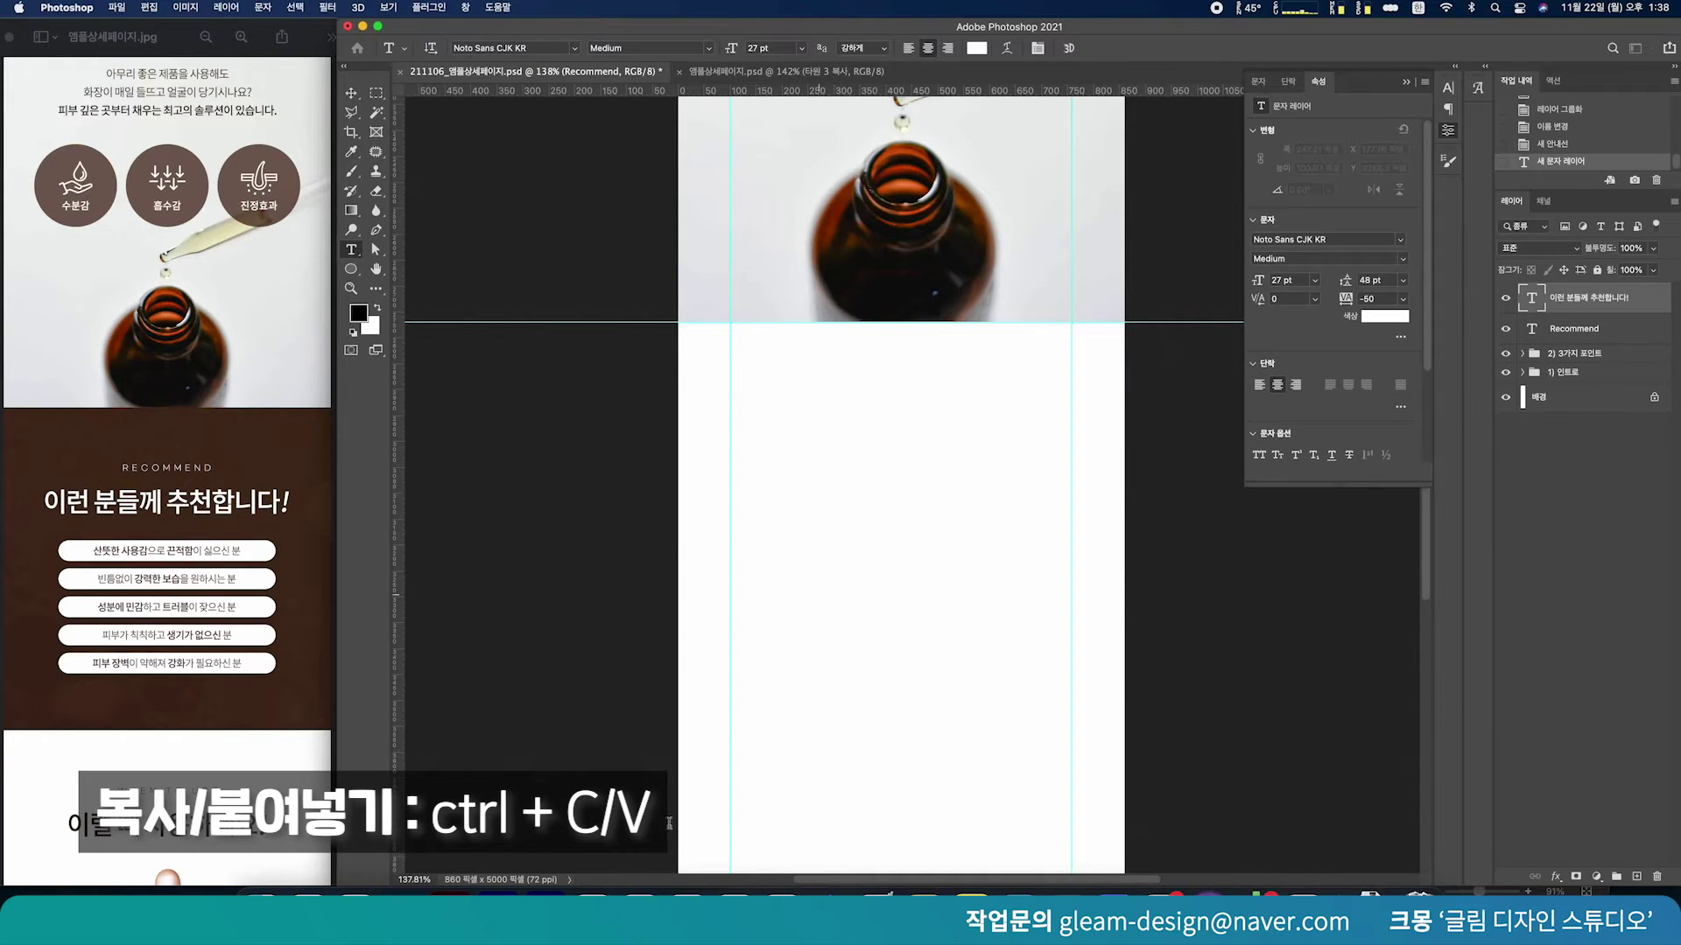
Copy the five-line recommendation list from the PowerPoint slide and paste it as a text layer below the heading in Photoshop
click(594, 899)
click(1206, 685)
key(super+a)
key(super+c)
click(581, 712)
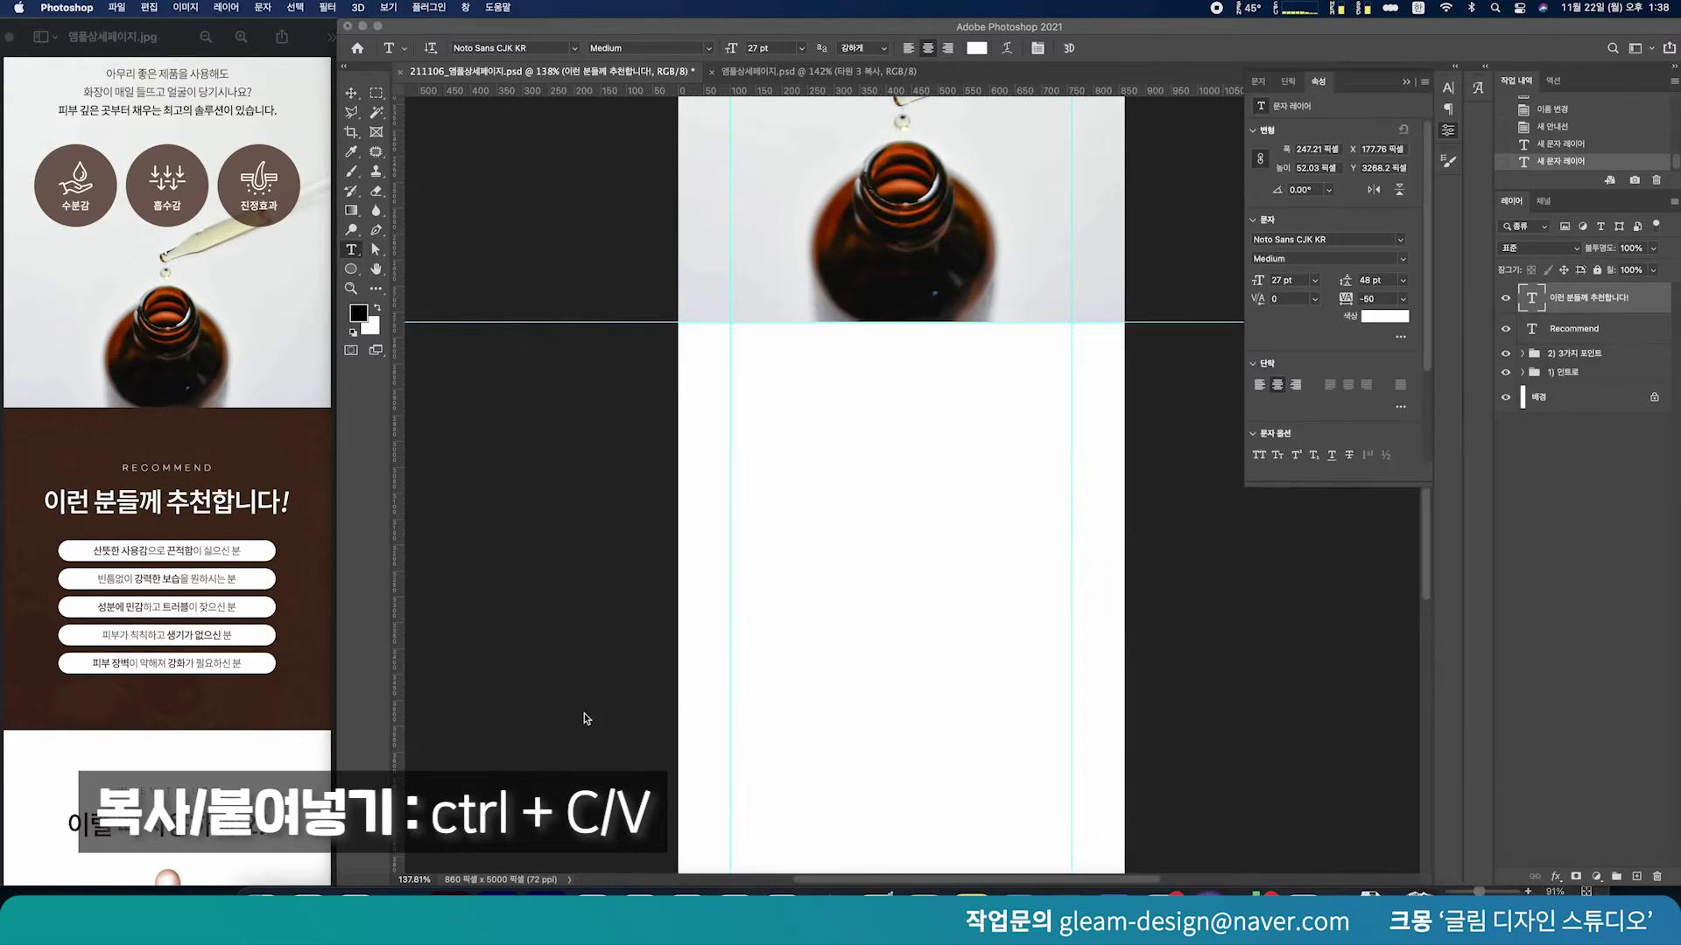
click(862, 734)
key(super+v)
key(super+Return)
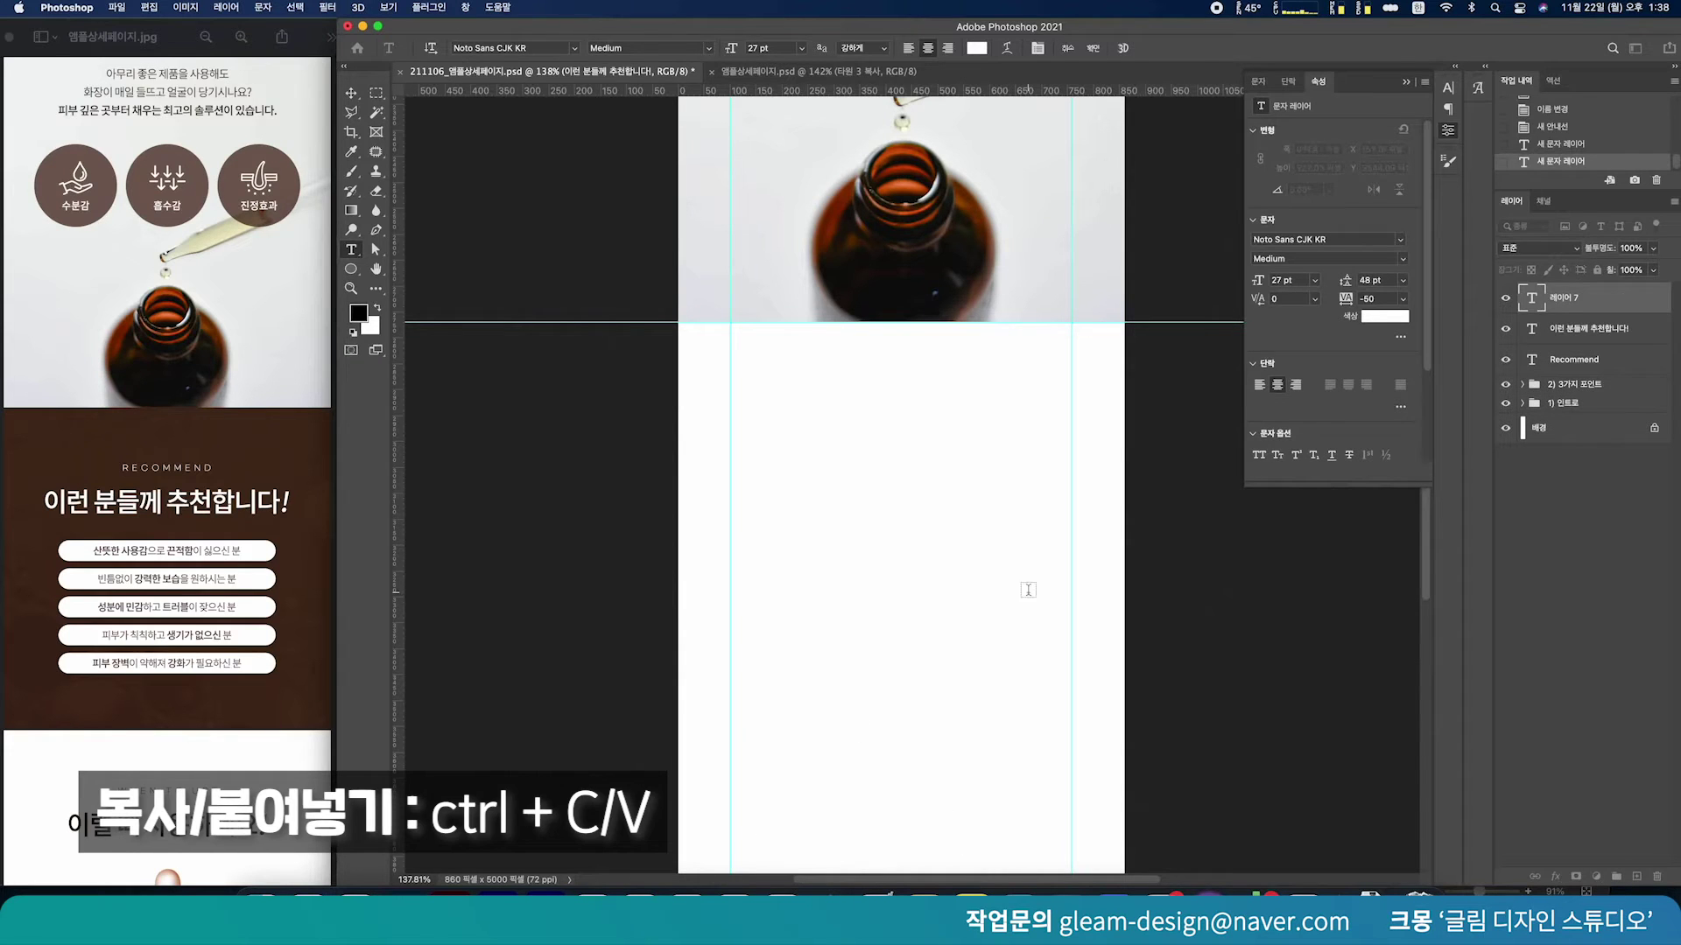
Set the color of the three new text layers to #ff9f9f
shift+click(1591, 360)
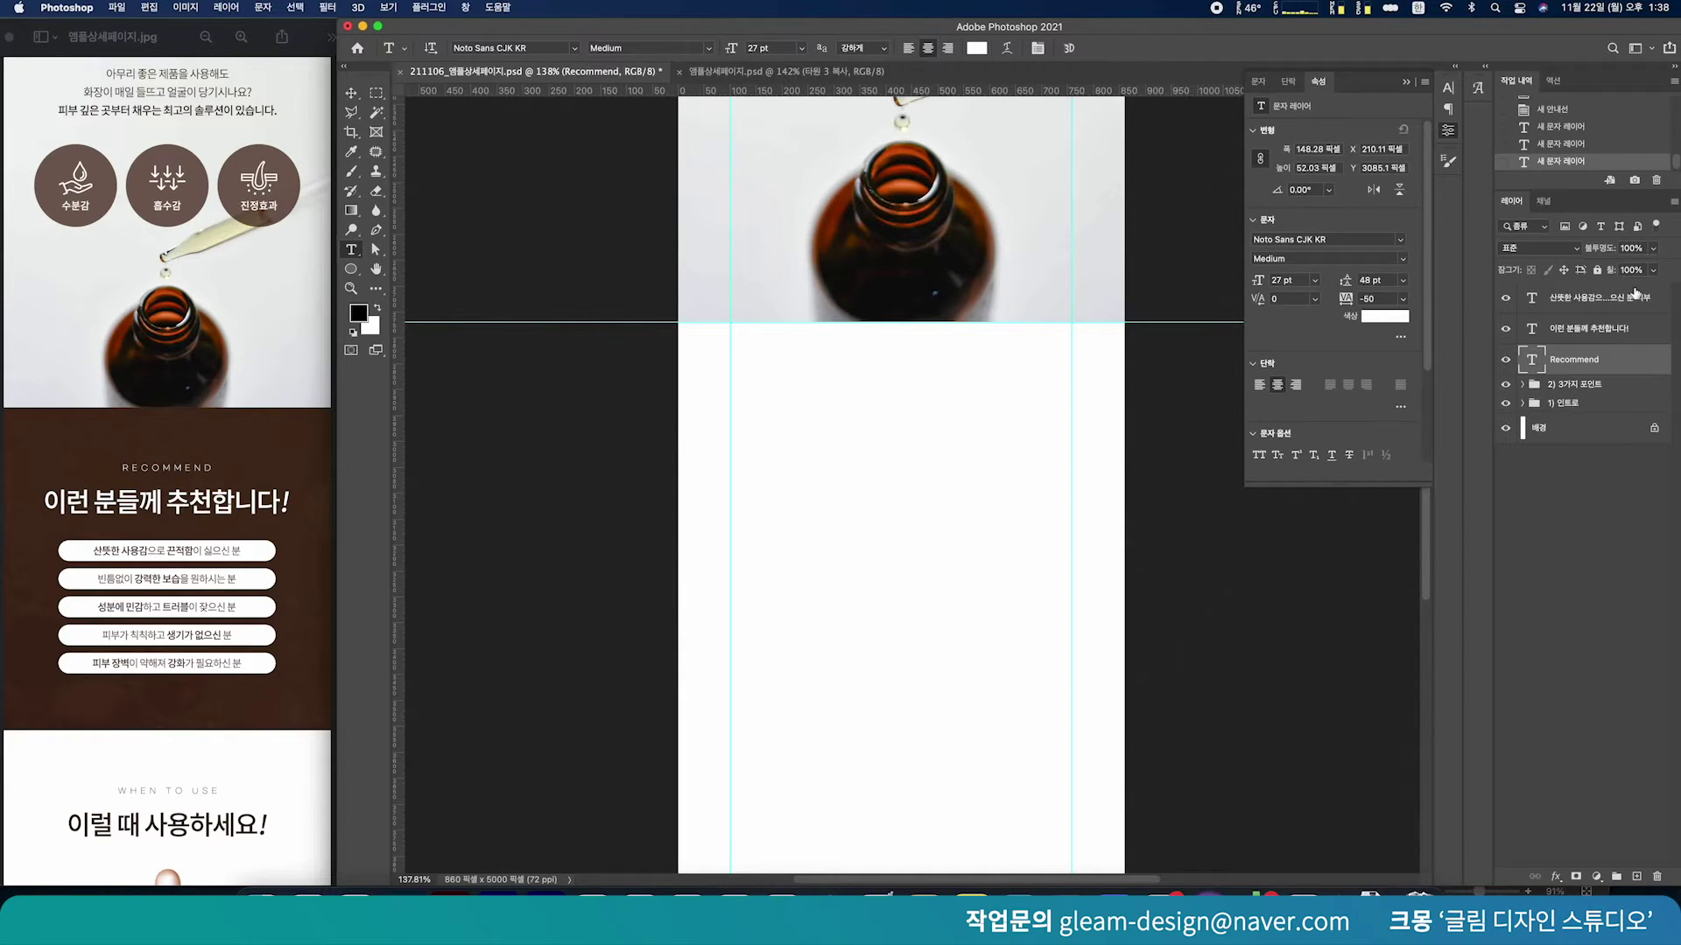
click(1374, 317)
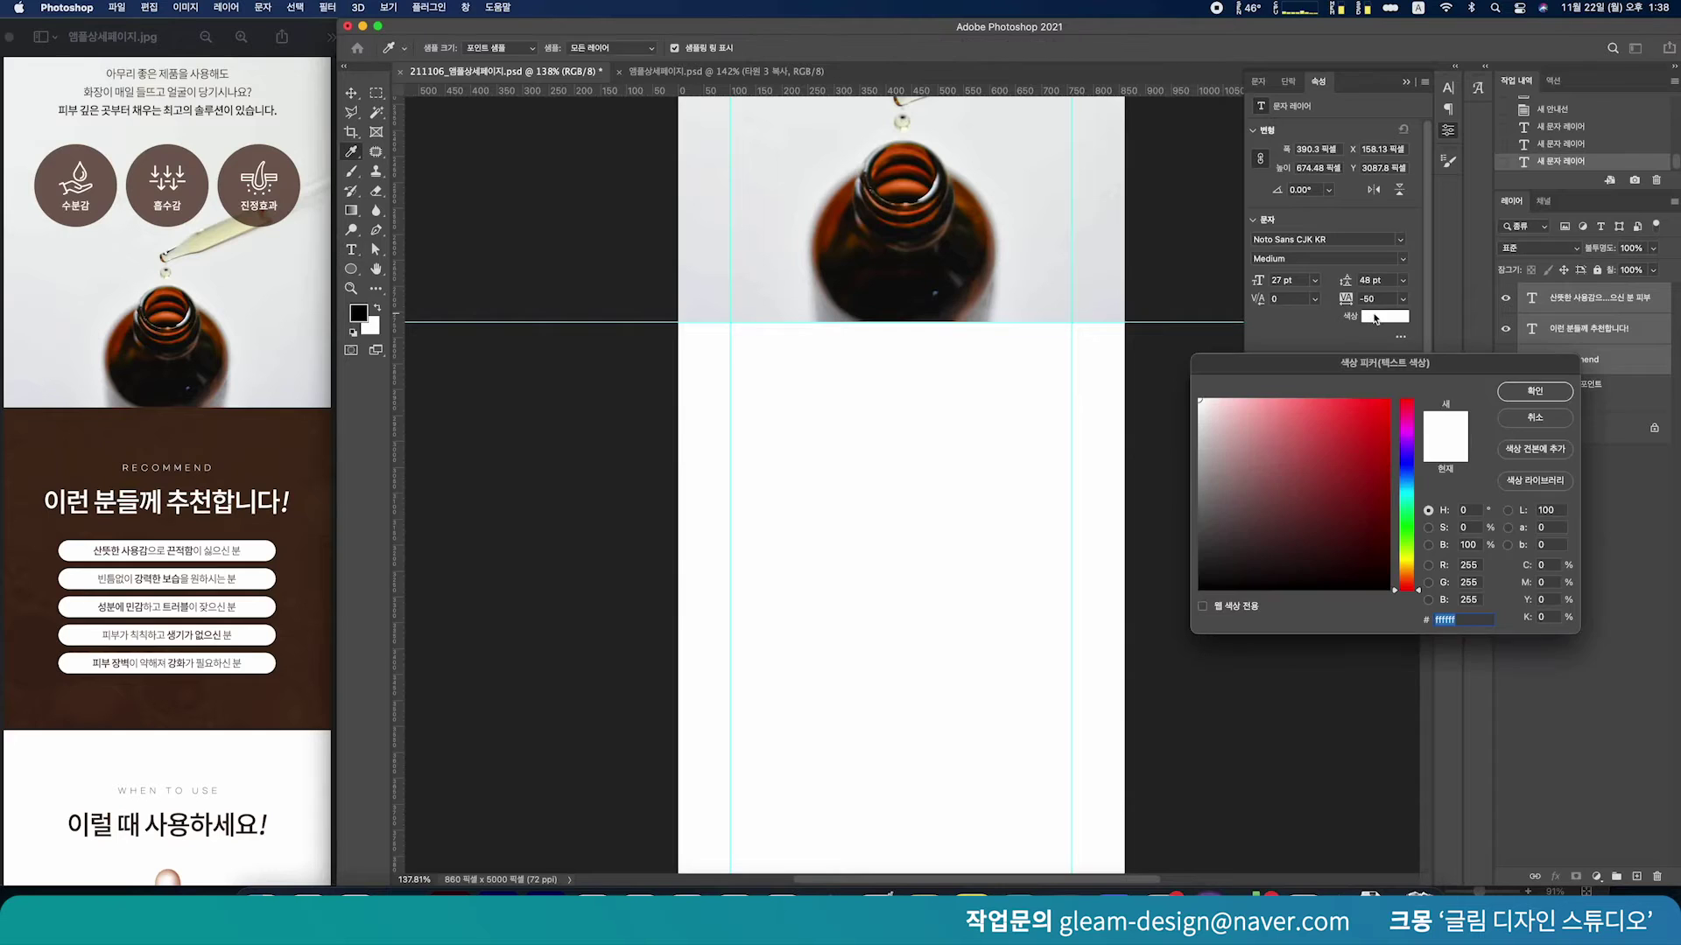
text(ff9f9f)
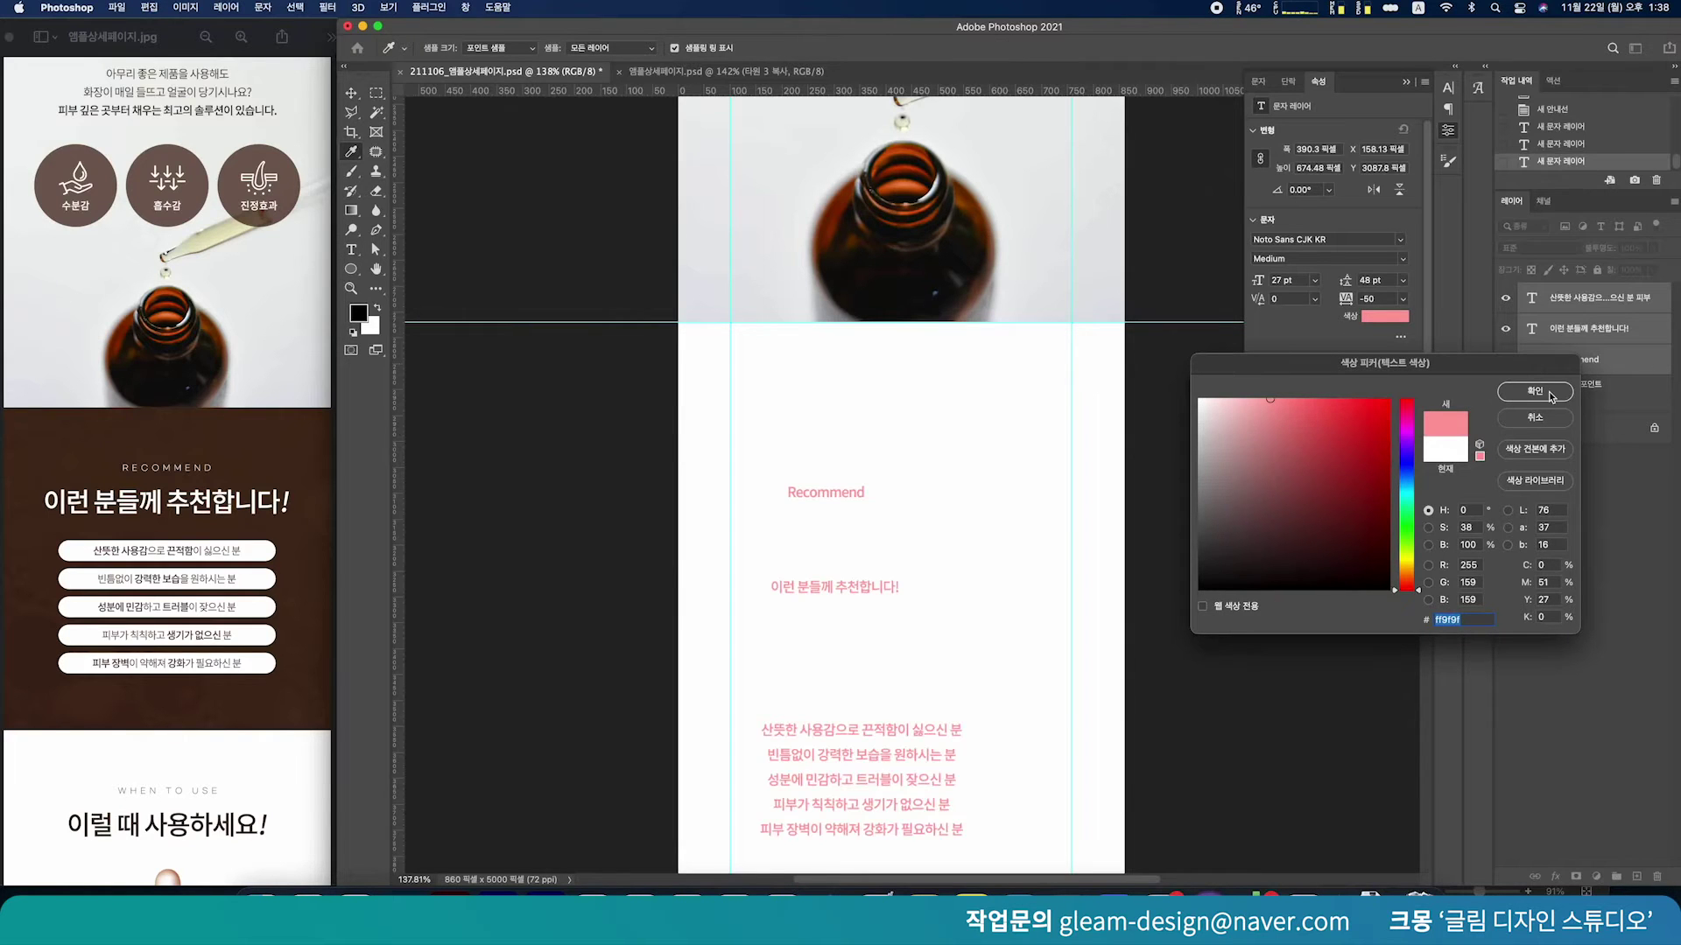
click(1534, 392)
Move the "Recommend" label and the "이런 분들께 추천합니다!" heading up and to the right, toward the page's center
click(351, 92)
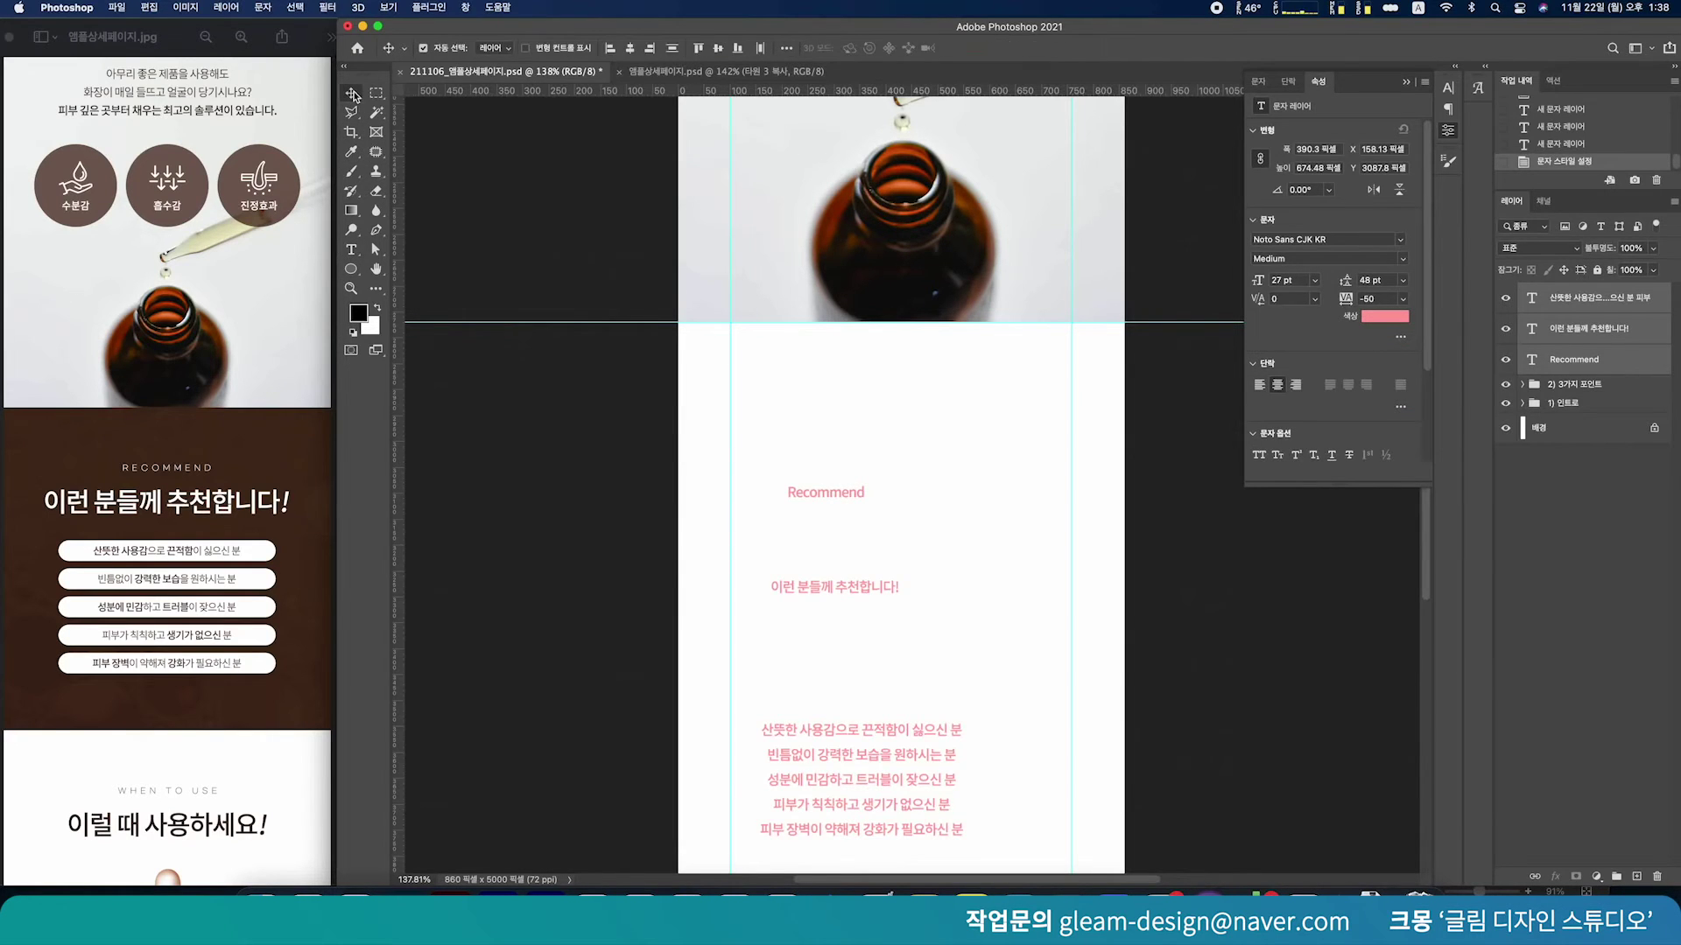
click(505, 600)
scroll(875, 492, up, 2)
drag(820, 487, 882, 422)
drag(893, 593, 948, 506)
scroll(945, 460, up, 1)
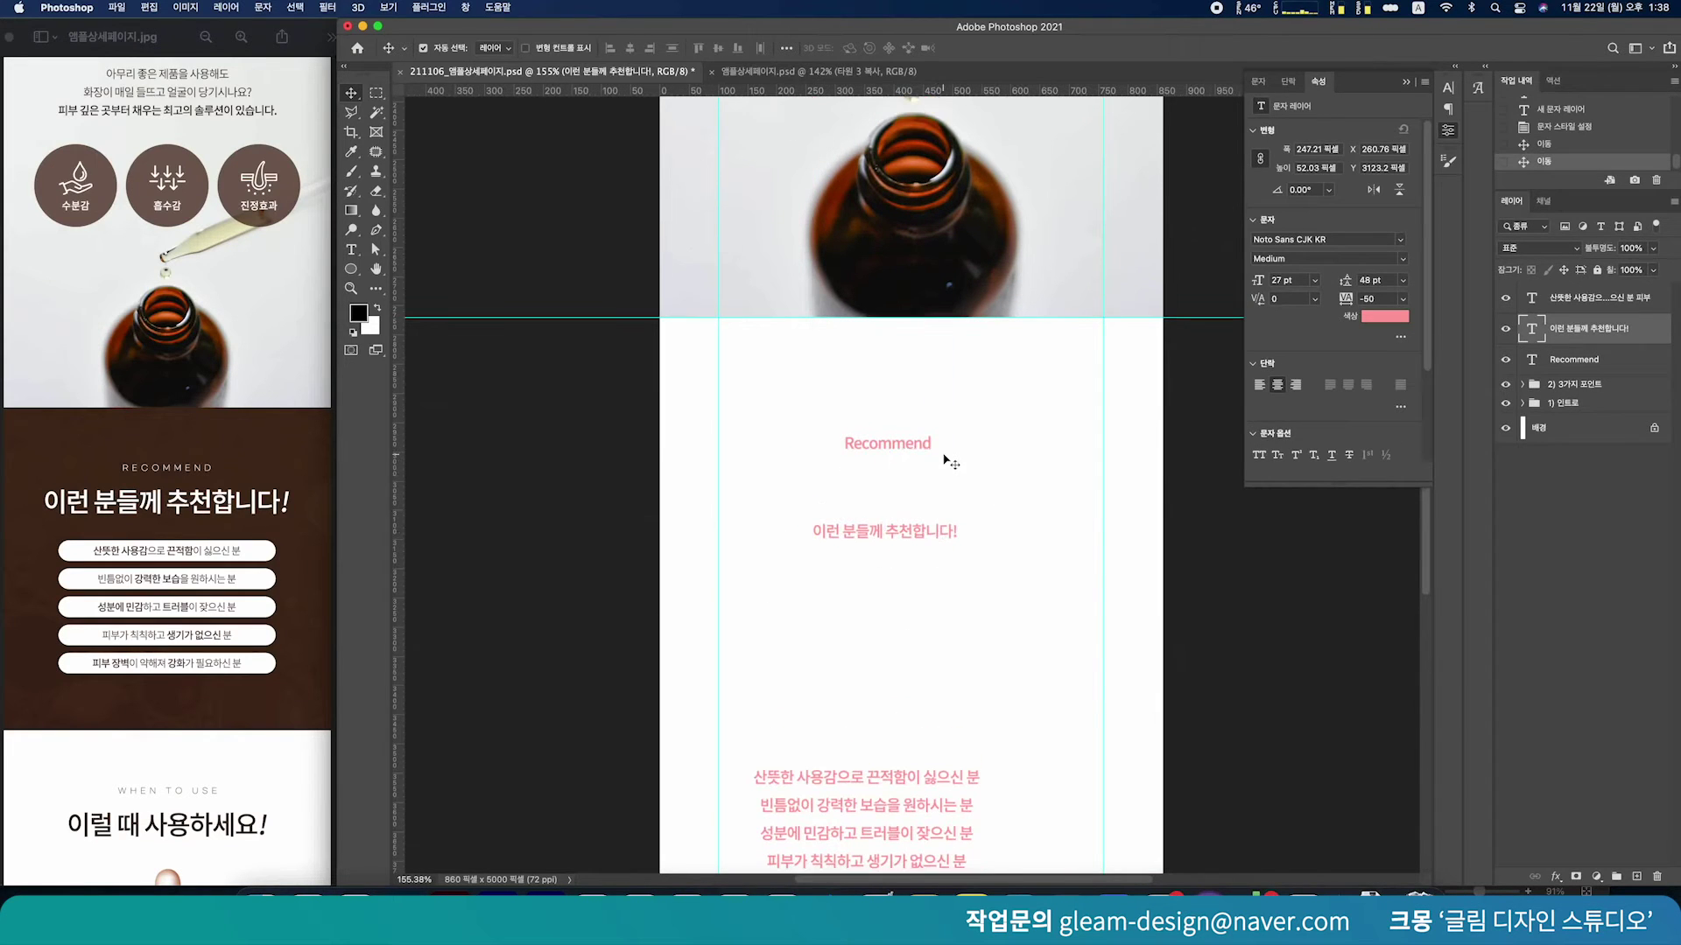
Set the "Recommend" label's font to G마켓 산스 and mark the matching label in the reference image
click(912, 474)
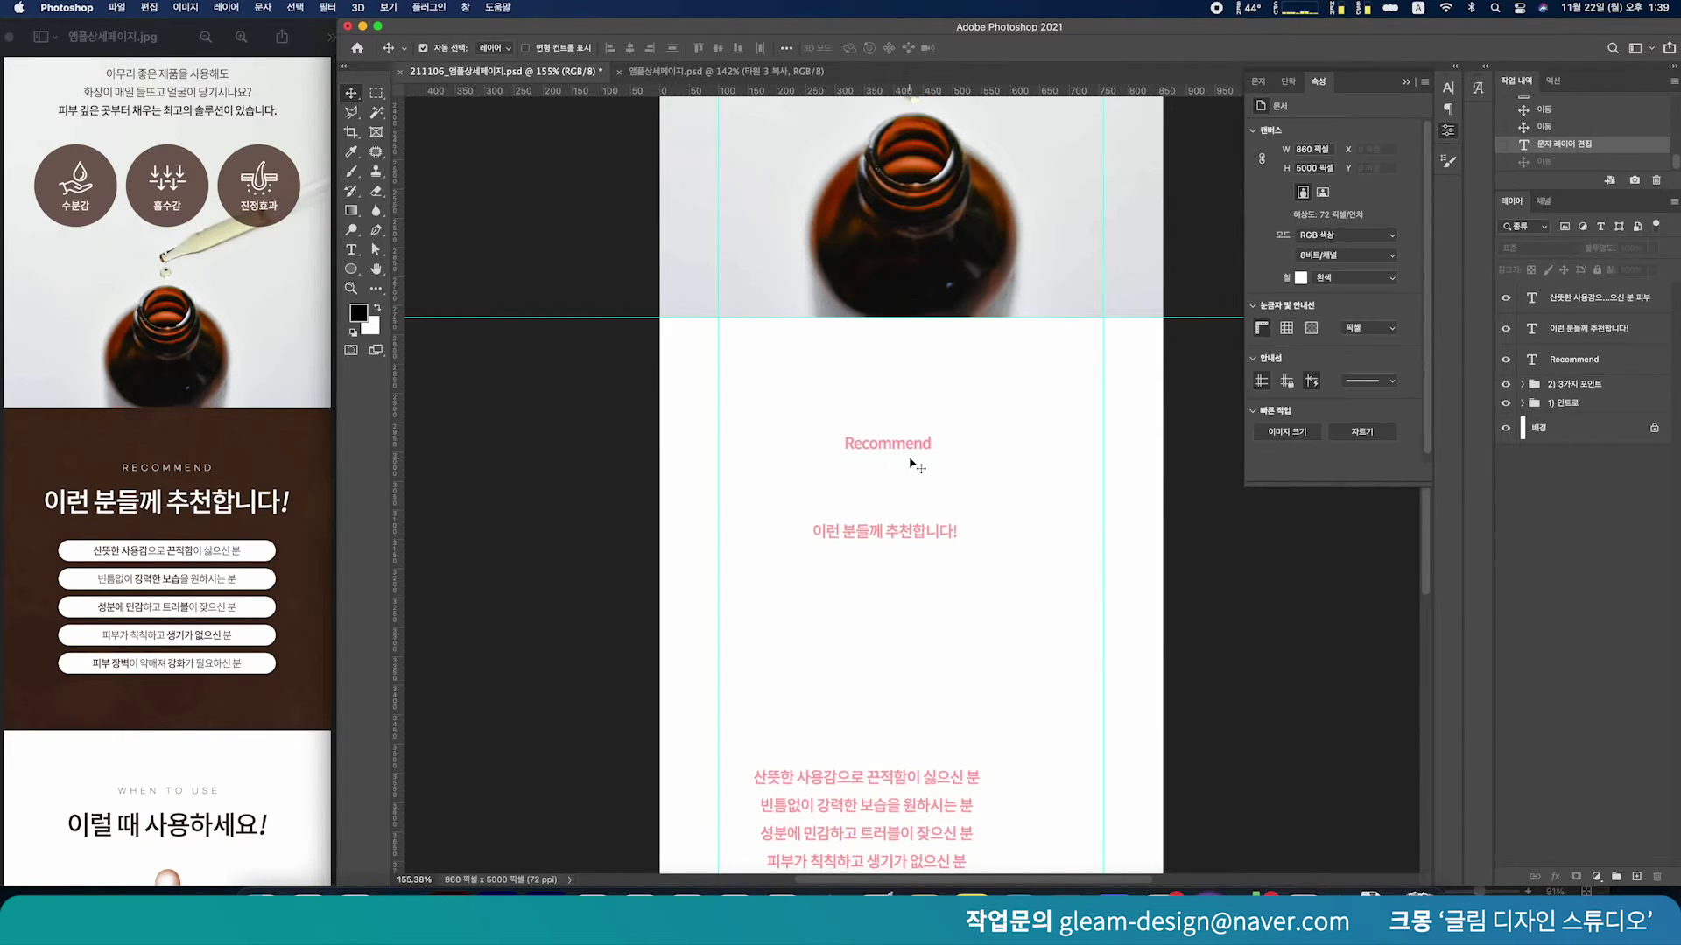
drag(858, 449, 917, 447)
click(1400, 239)
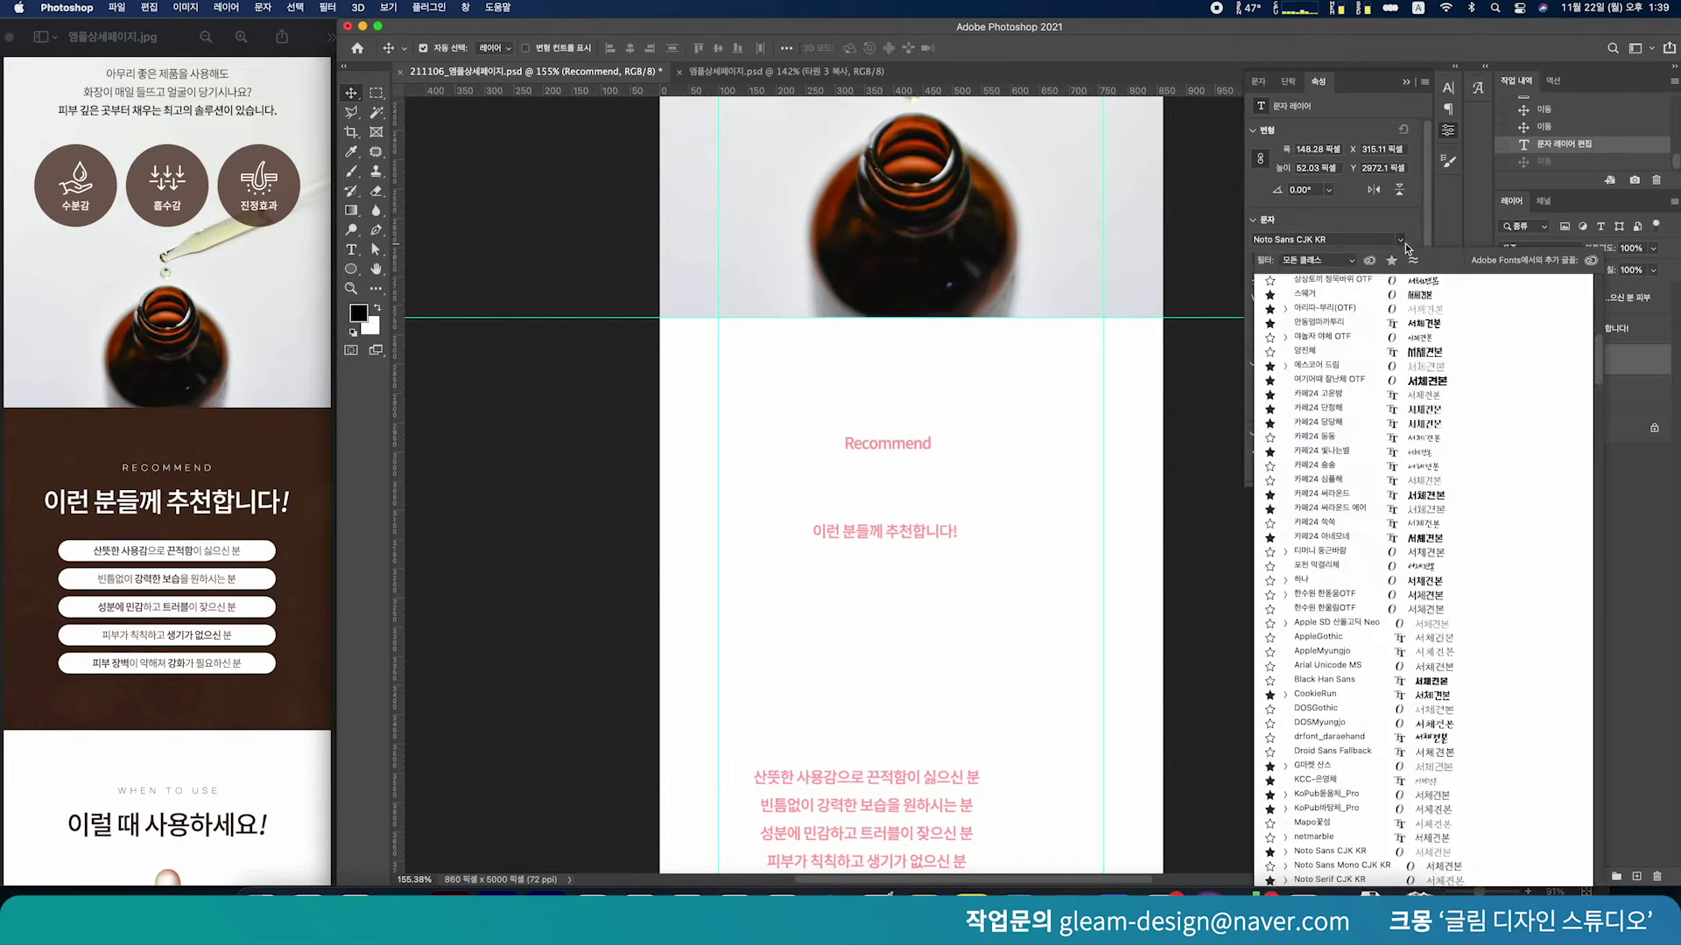
scroll(1353, 308, up, 5)
click(1352, 308)
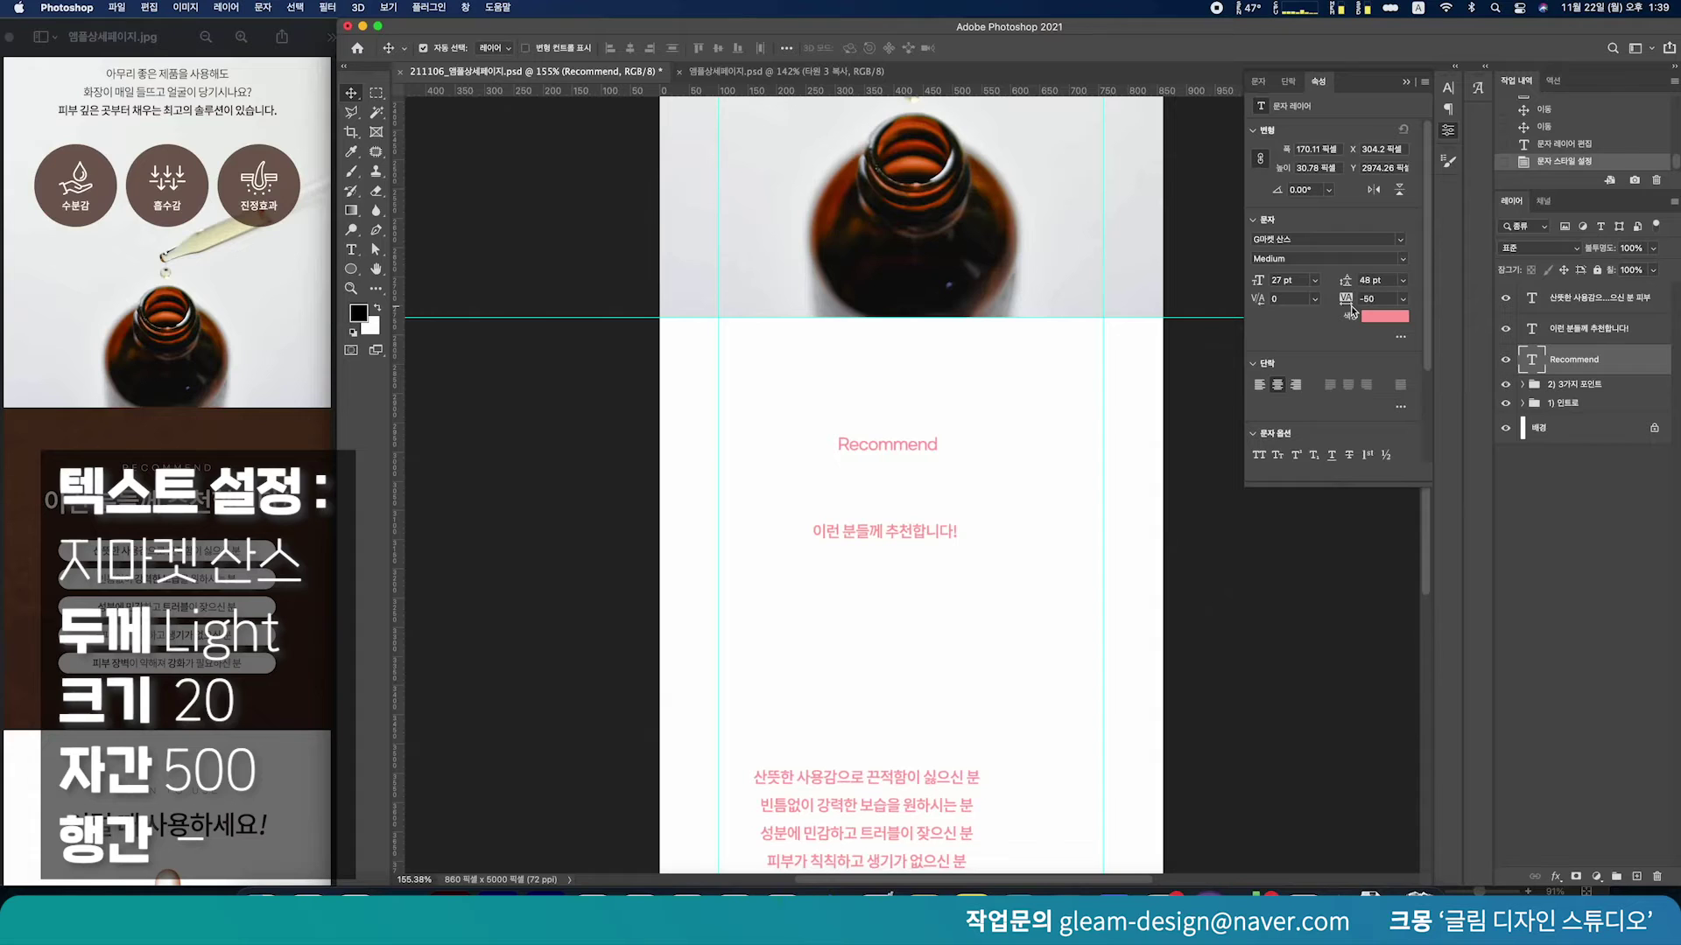
click(92, 451)
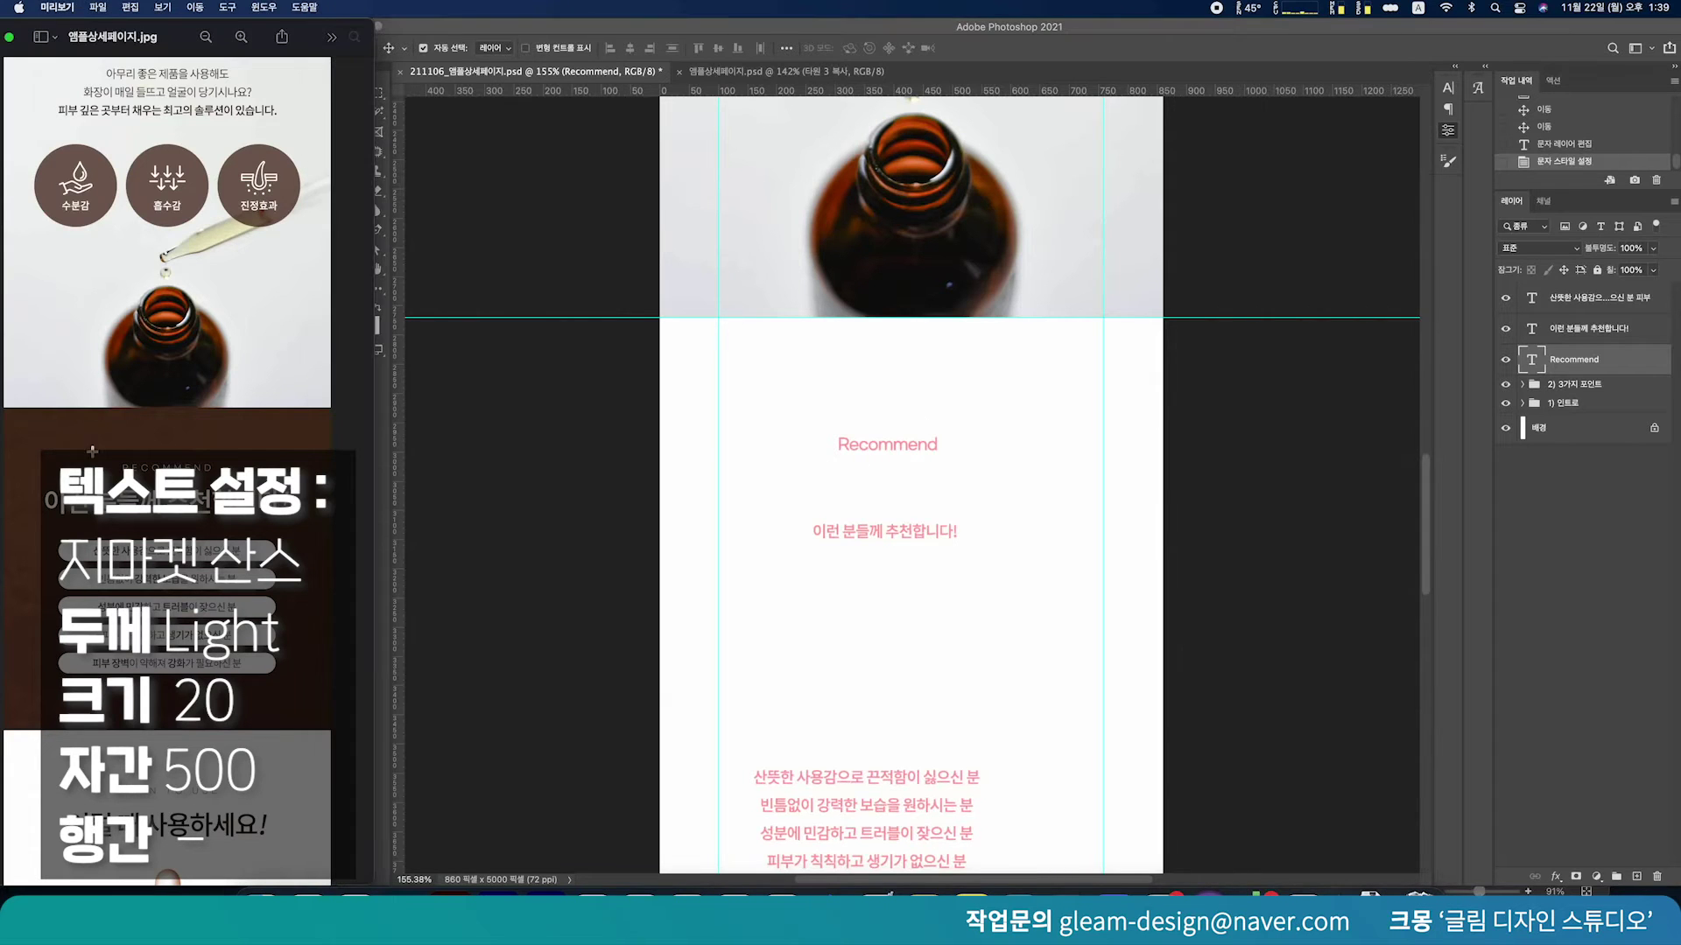
drag(210, 480, 218, 480)
click(967, 494)
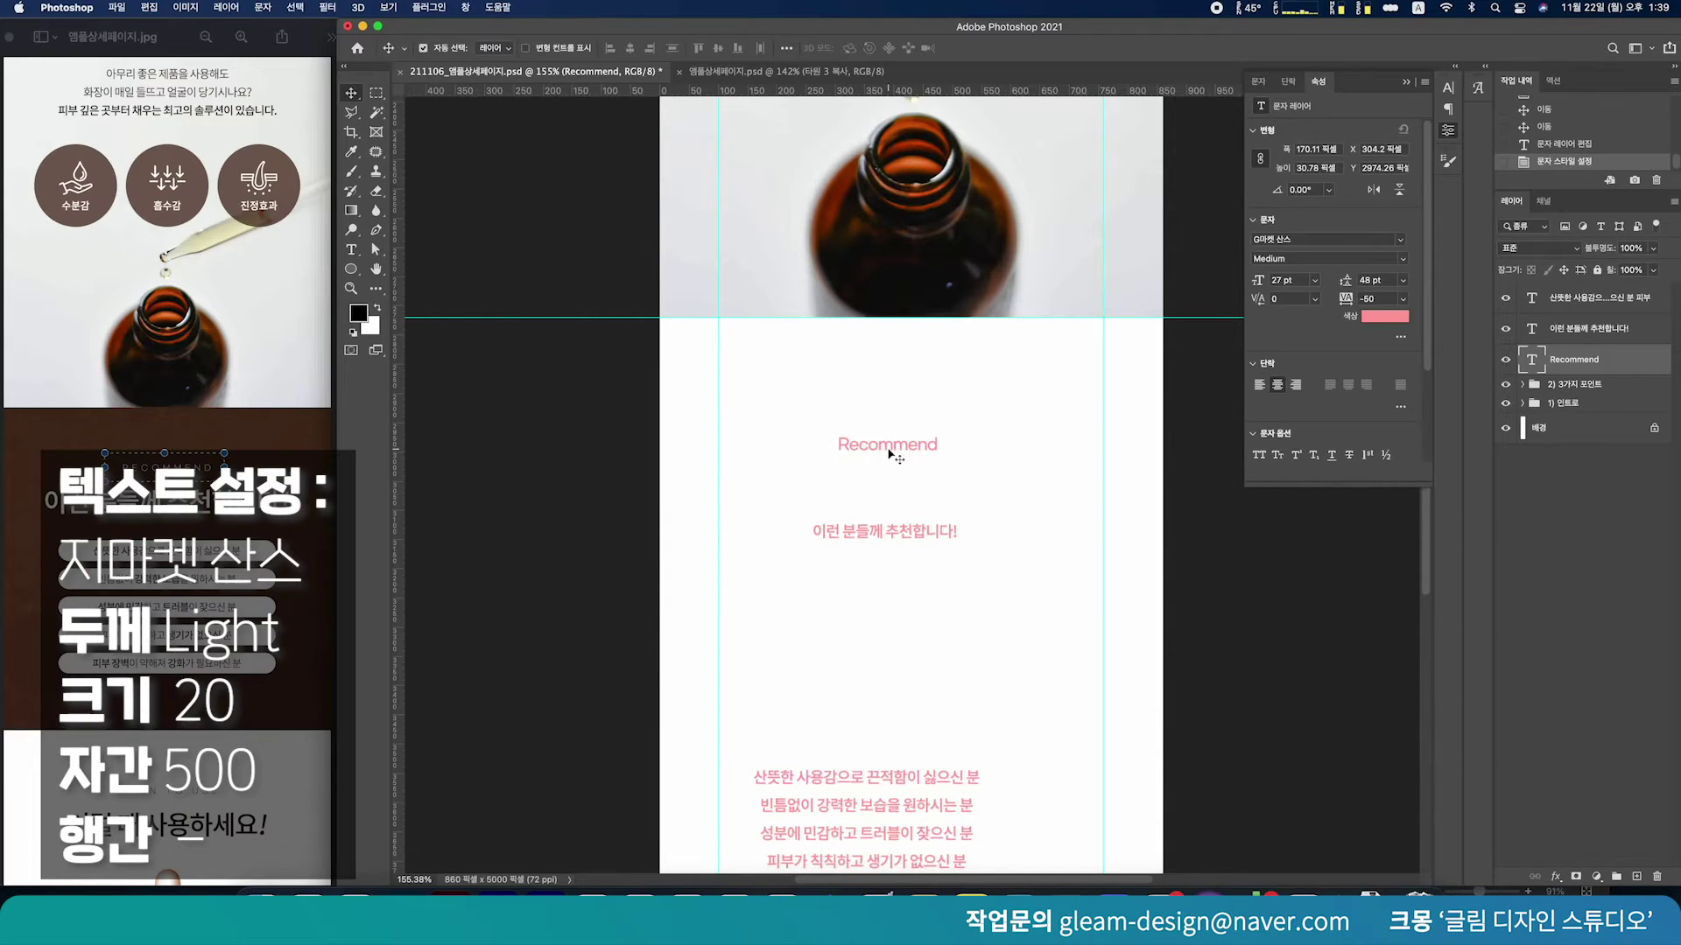
Apply all caps to the "Recommend" label and set its horizontal scale to 100%
click(1257, 80)
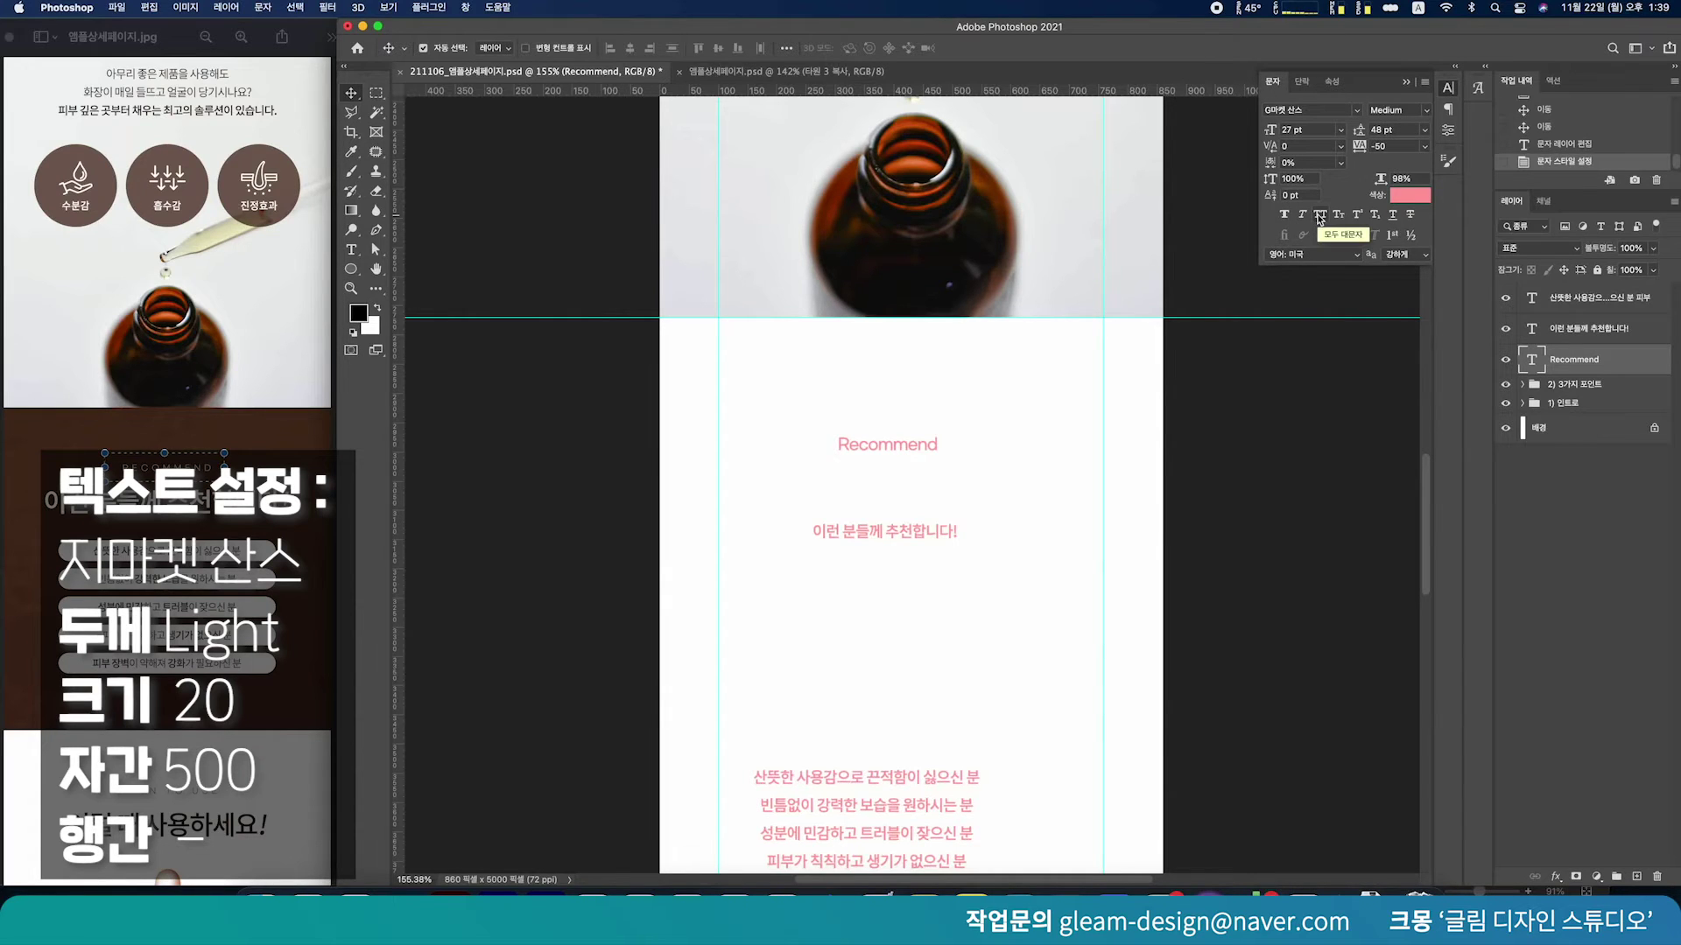
click(1319, 215)
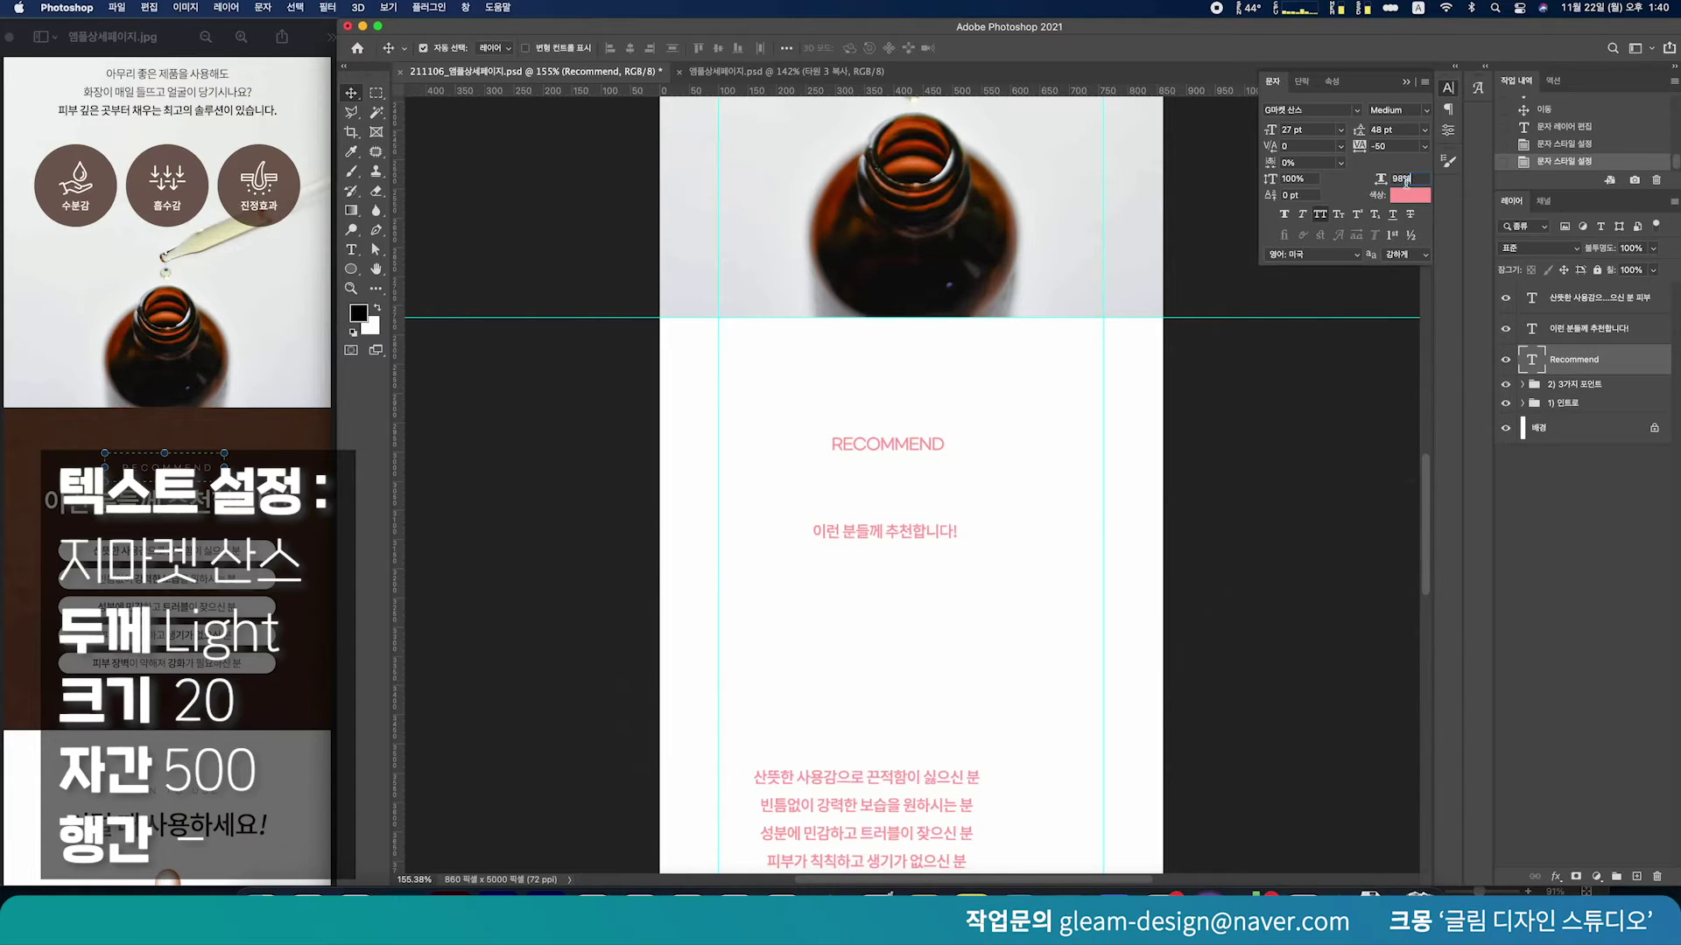
click(1403, 179)
text(100)
key(Return)
Set the "Recommend" label to 20 pt, Light weight and 500 tracking
click(1311, 129)
text(20)
key(Return)
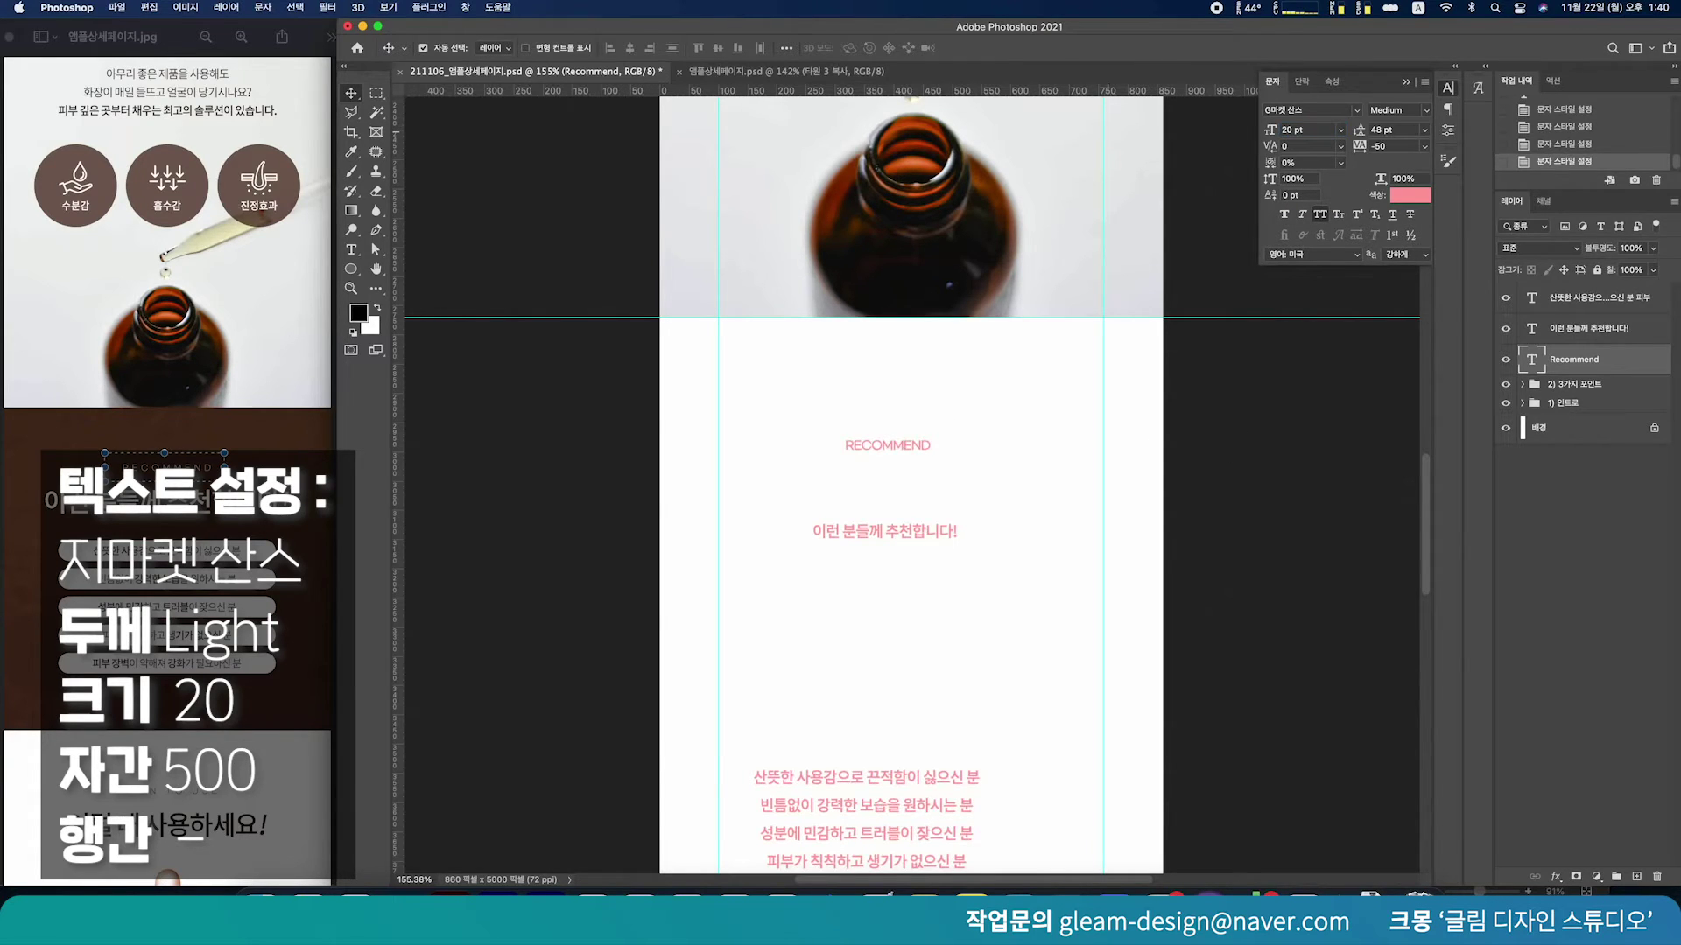
click(1424, 113)
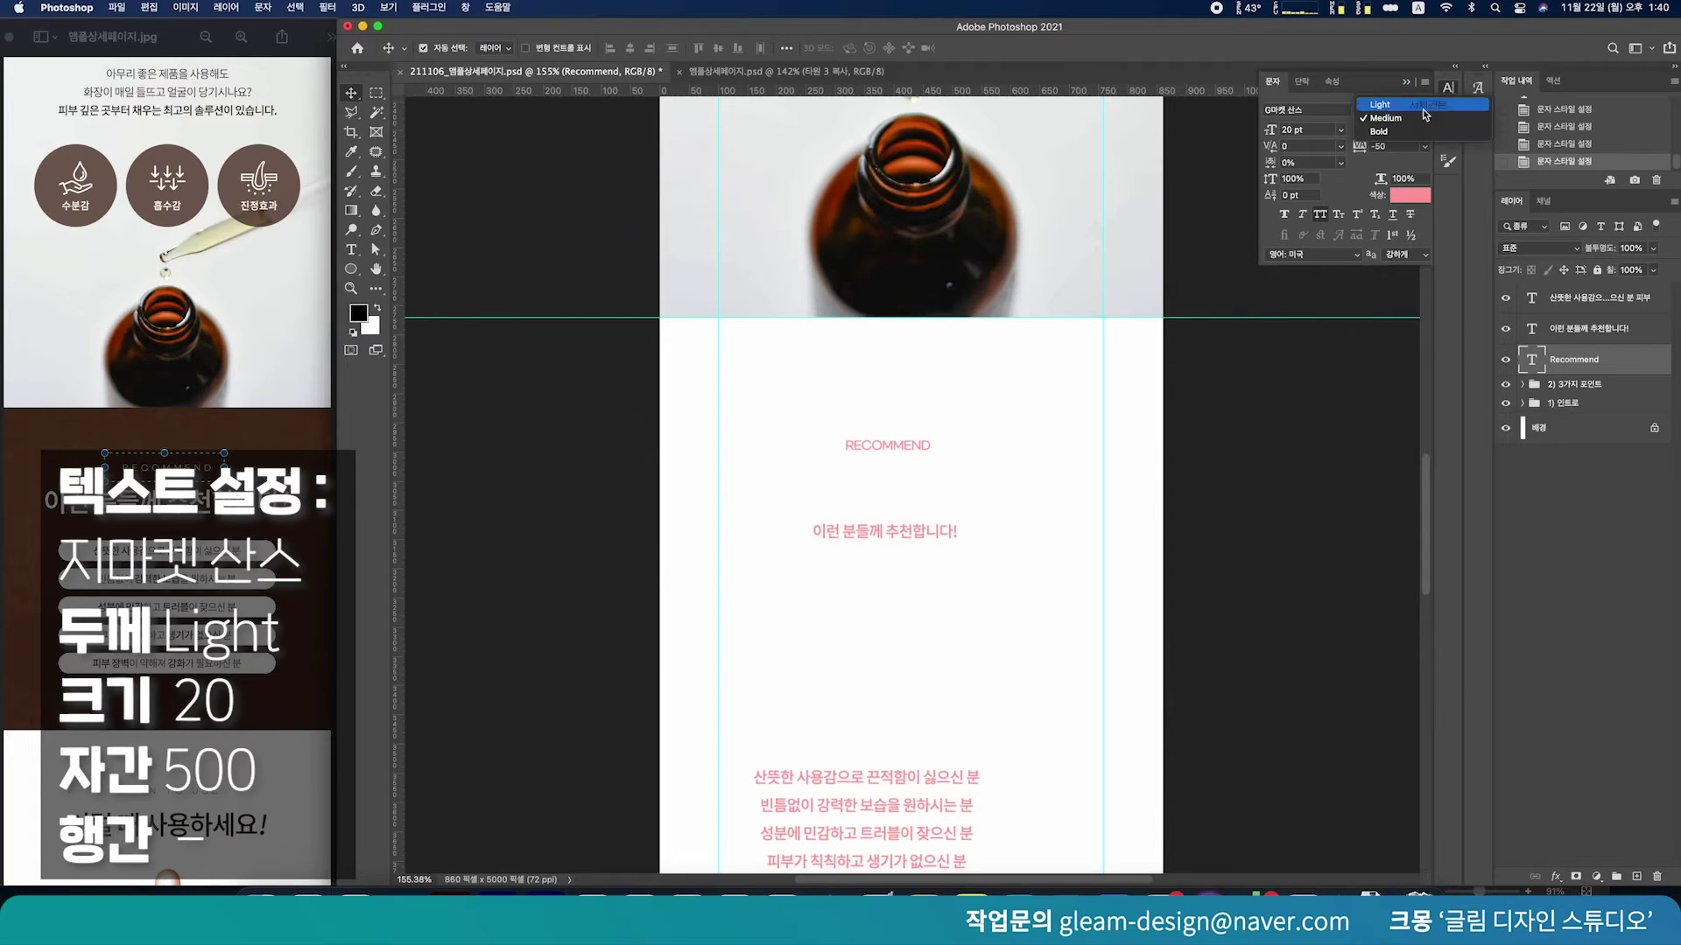
click(1392, 104)
click(1392, 146)
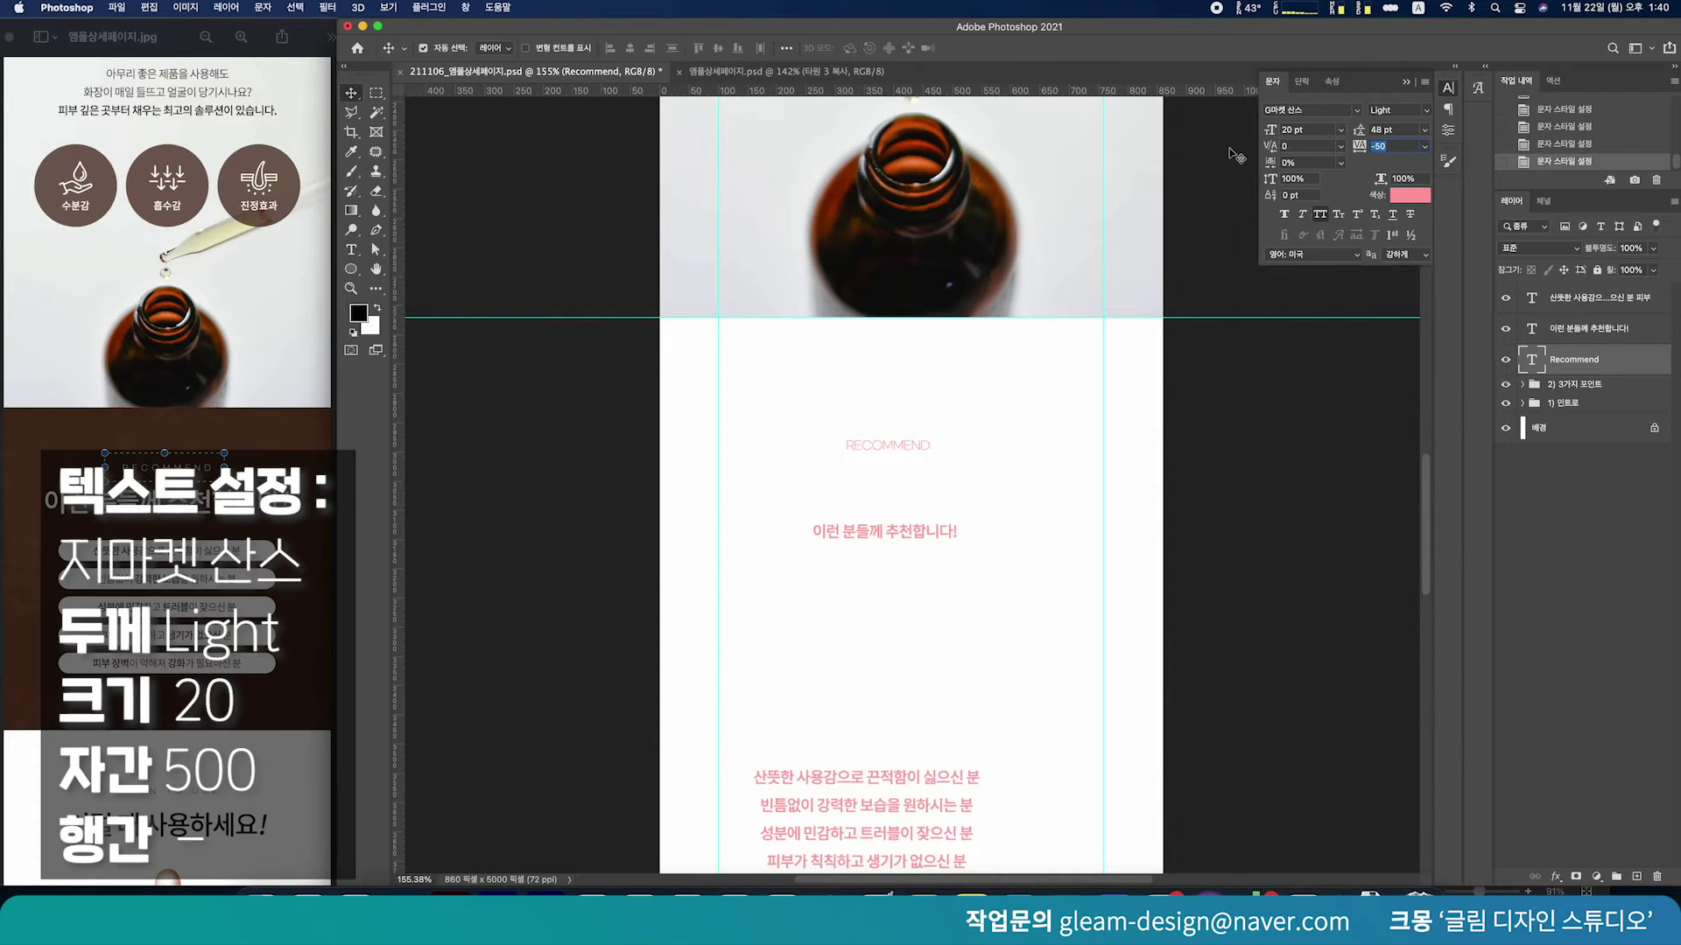
text(5)
key(Return)
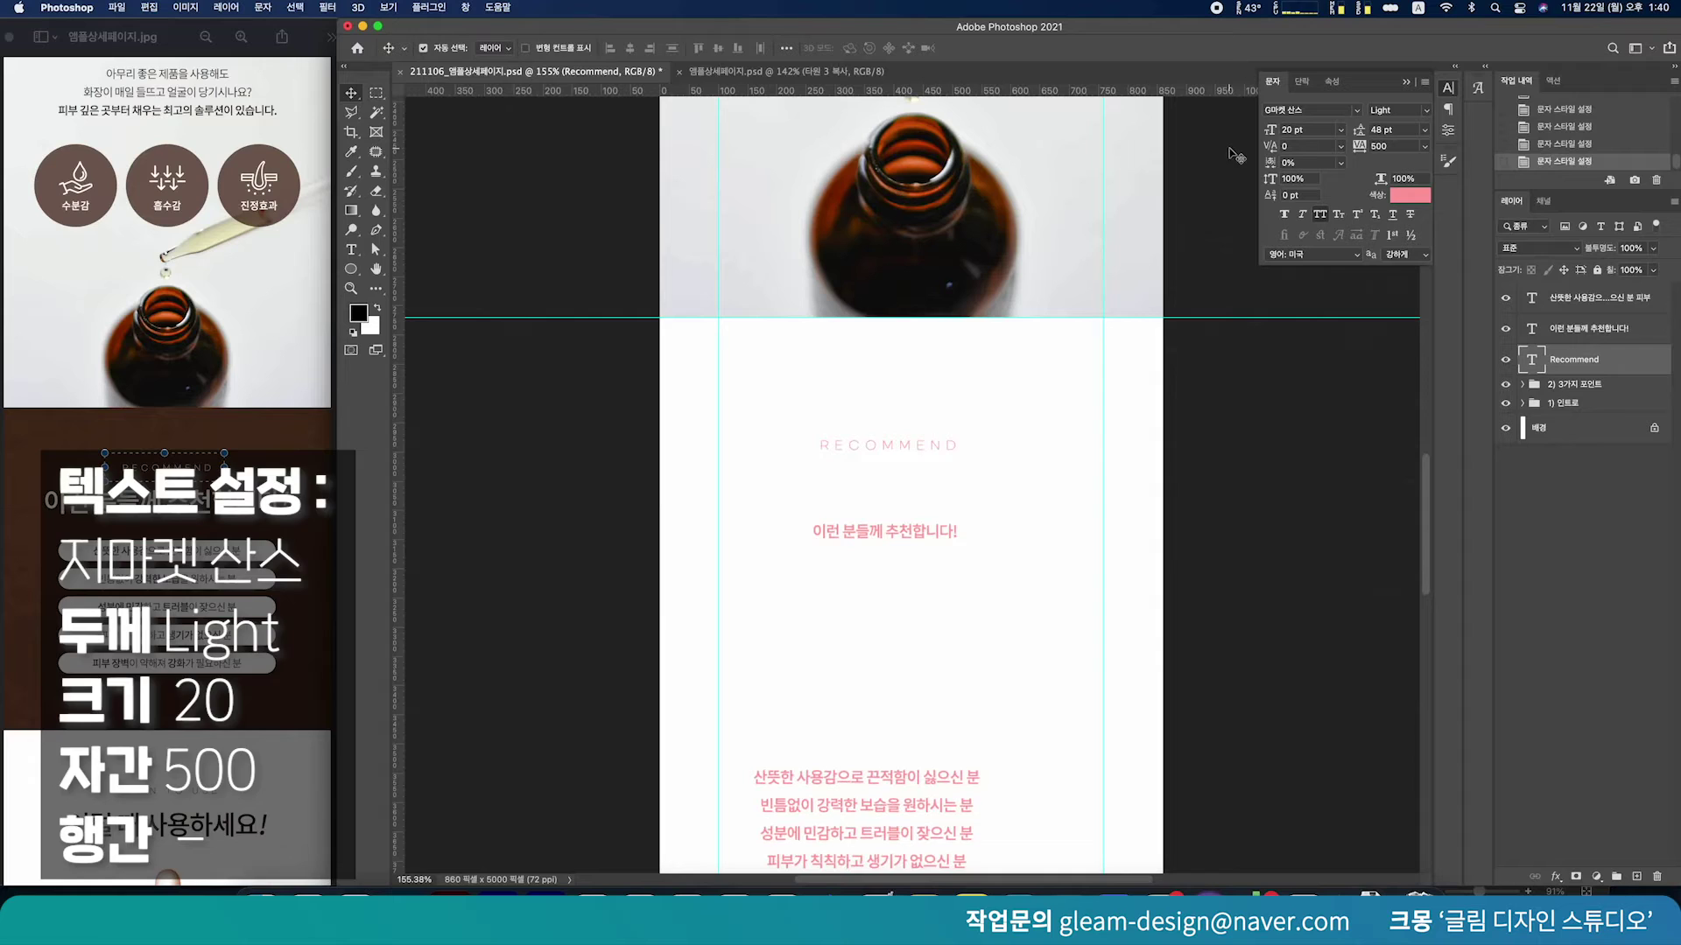
click(1011, 456)
Nudge the "이런 분들께 추천합니다!" heading up and left, keep it in Noto Sans CJK KR, and set its size to 70 pt
click(897, 538)
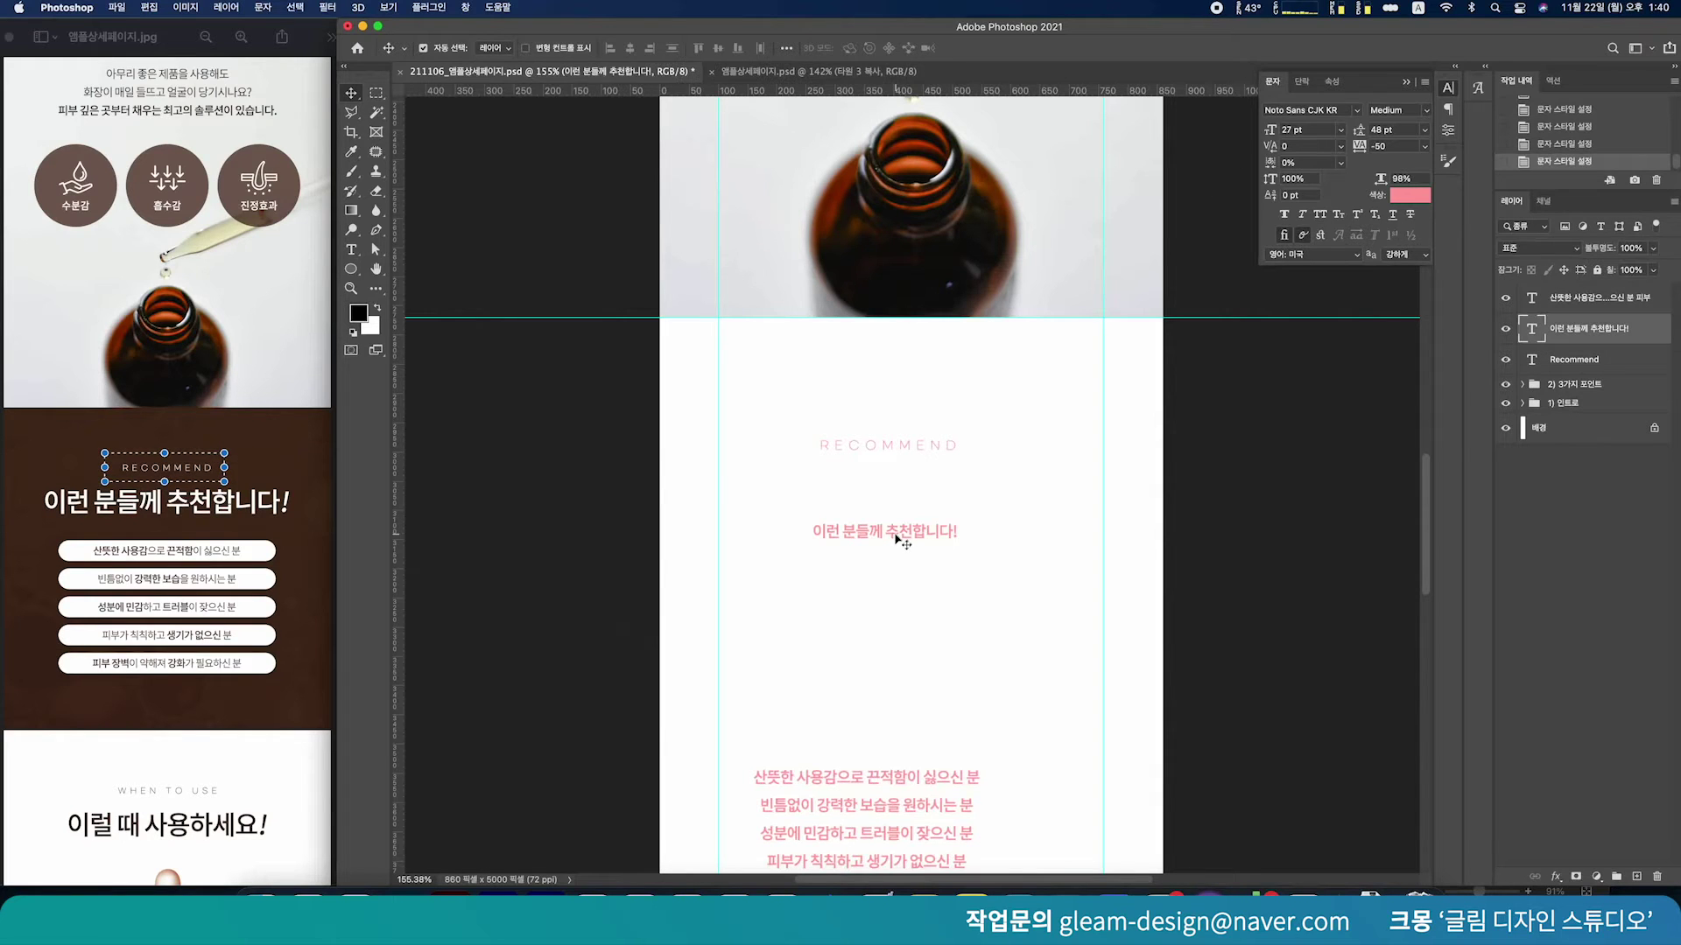
drag(894, 538, 888, 530)
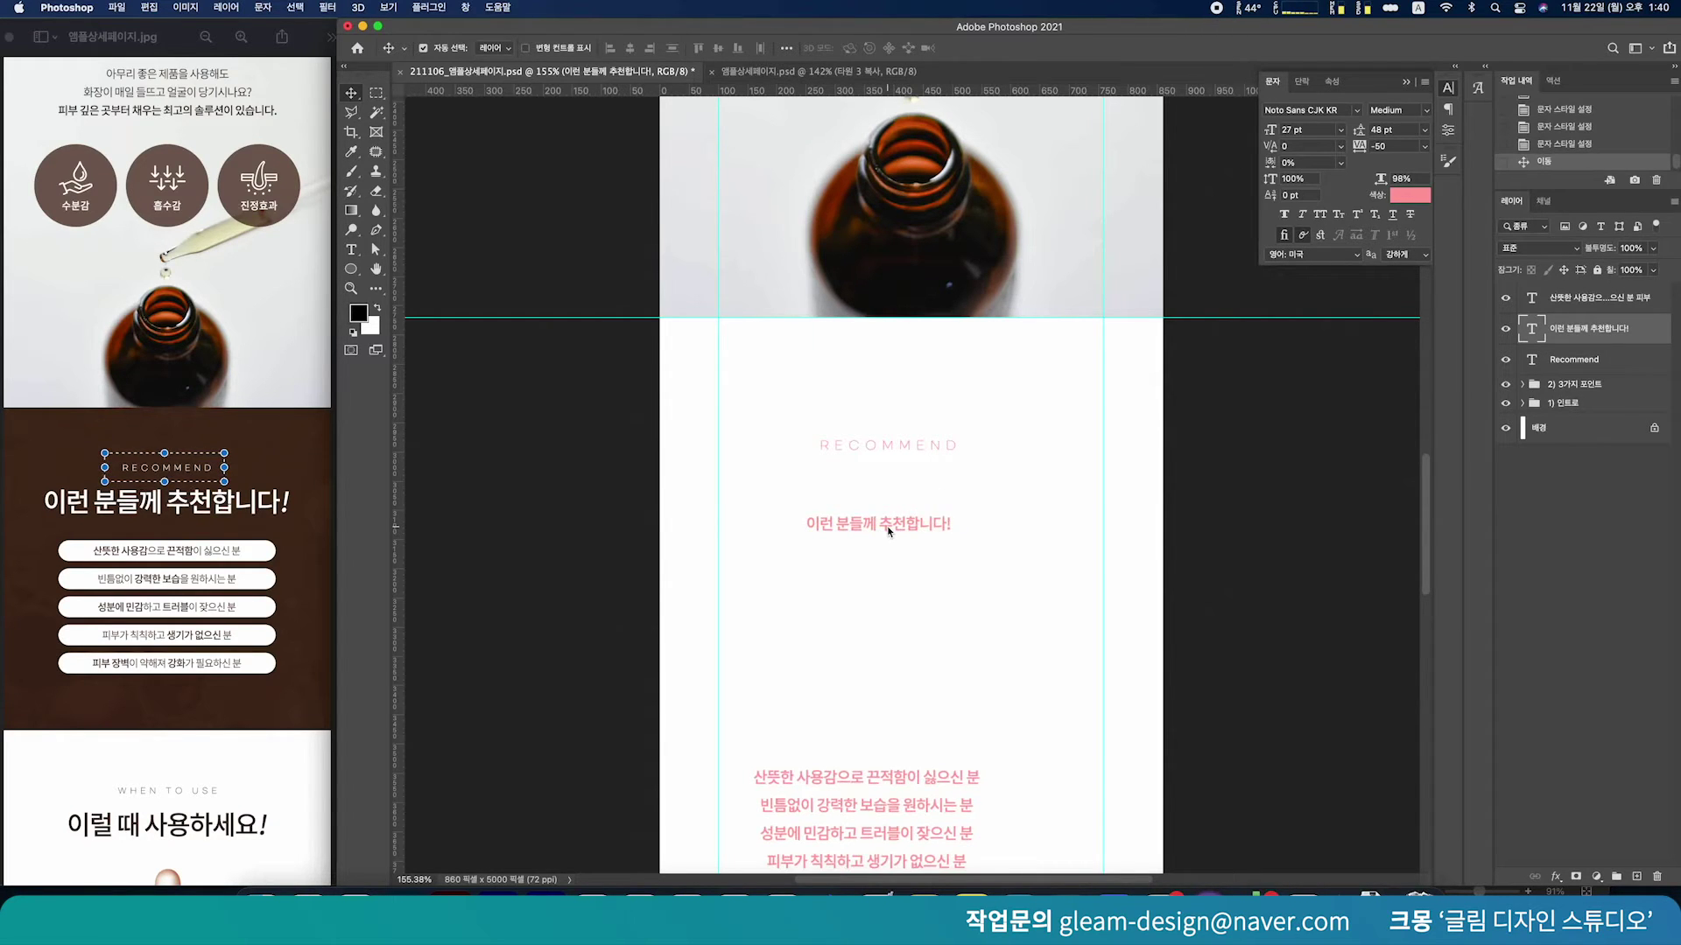
click(1354, 115)
click(1323, 177)
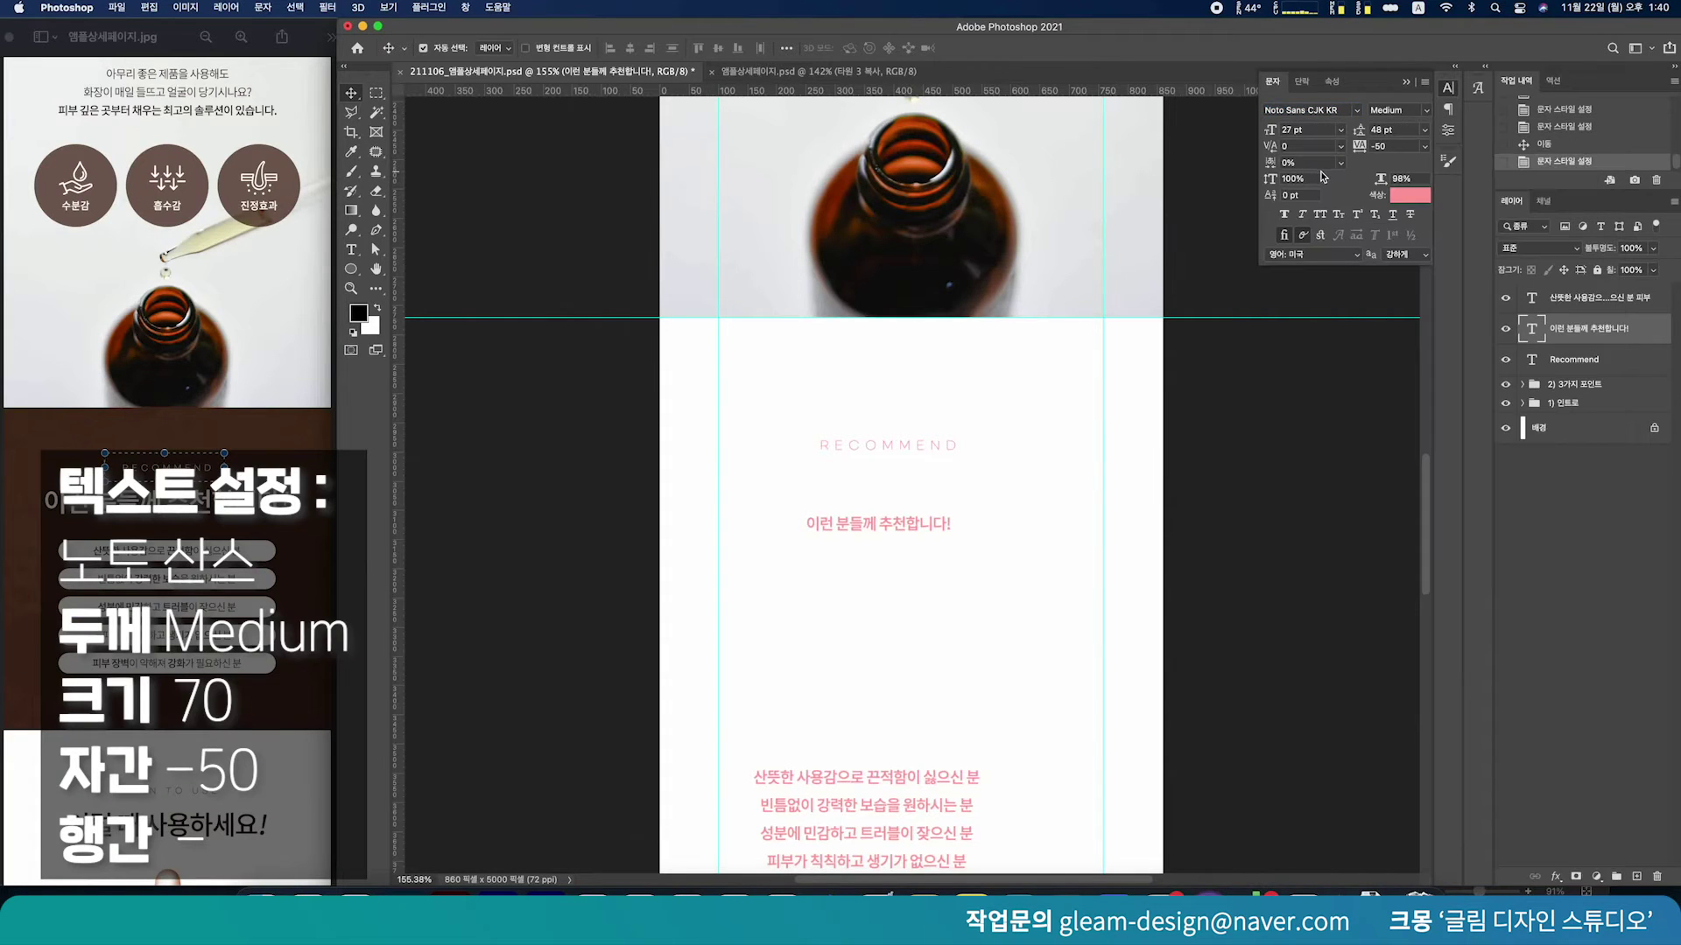
click(1313, 128)
text(70)
key(Return)
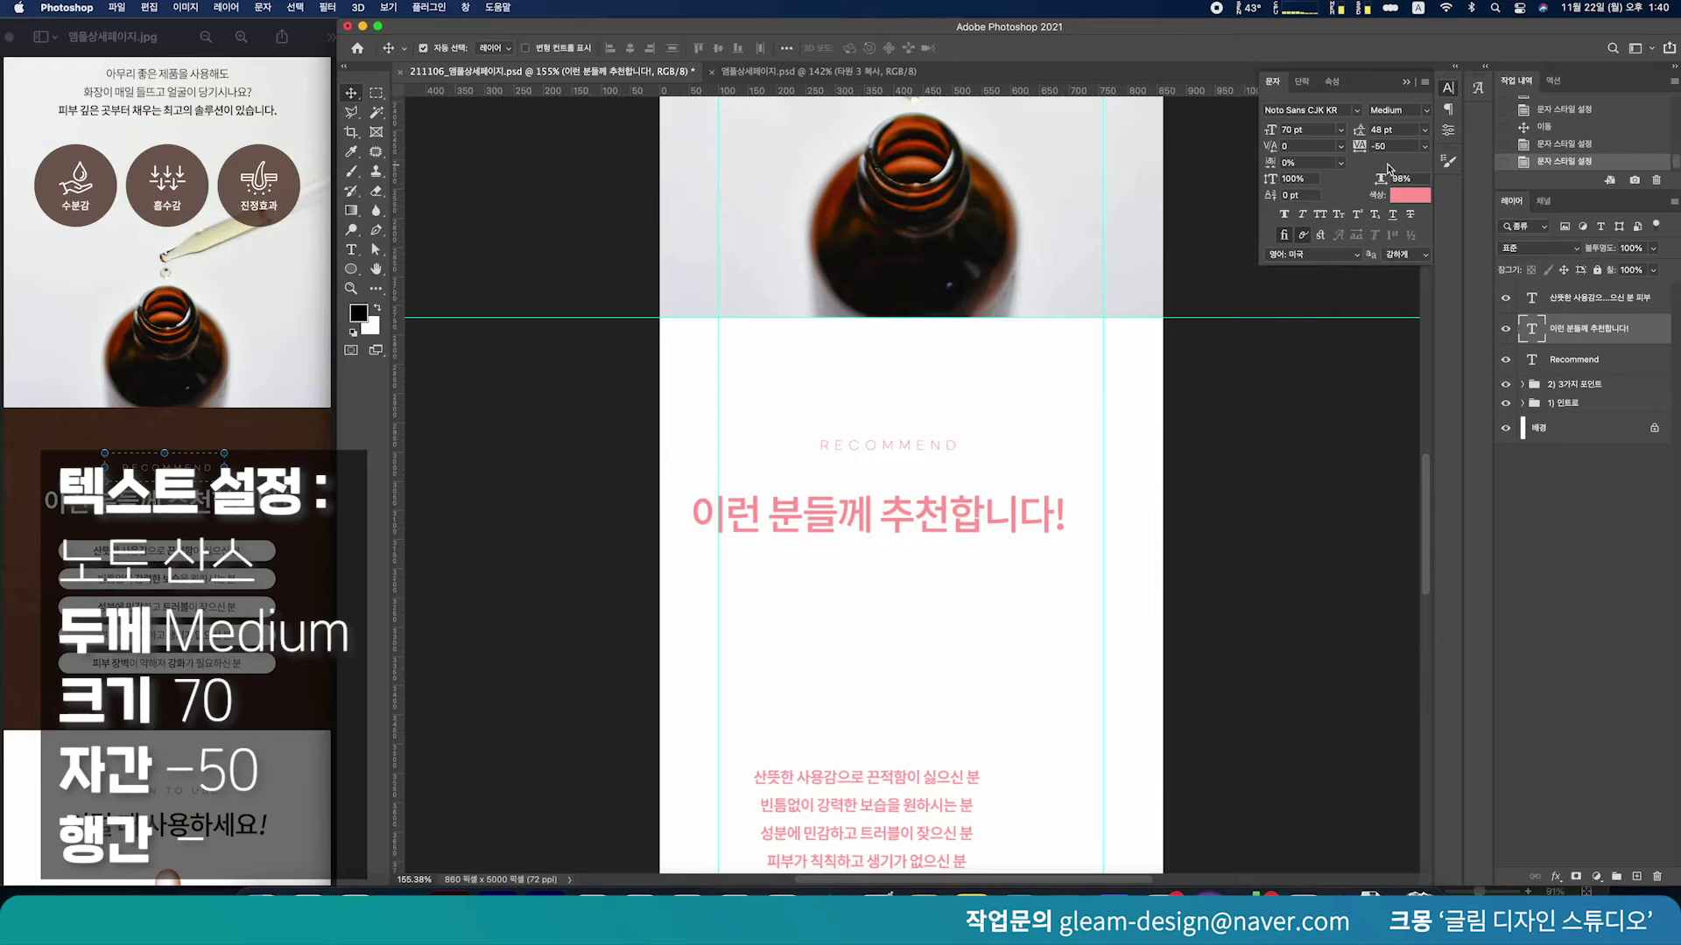
Apply faux italic to only the exclamation mark at the end of the "이런 분들께 추천합니다!" heading
double_click(963, 512)
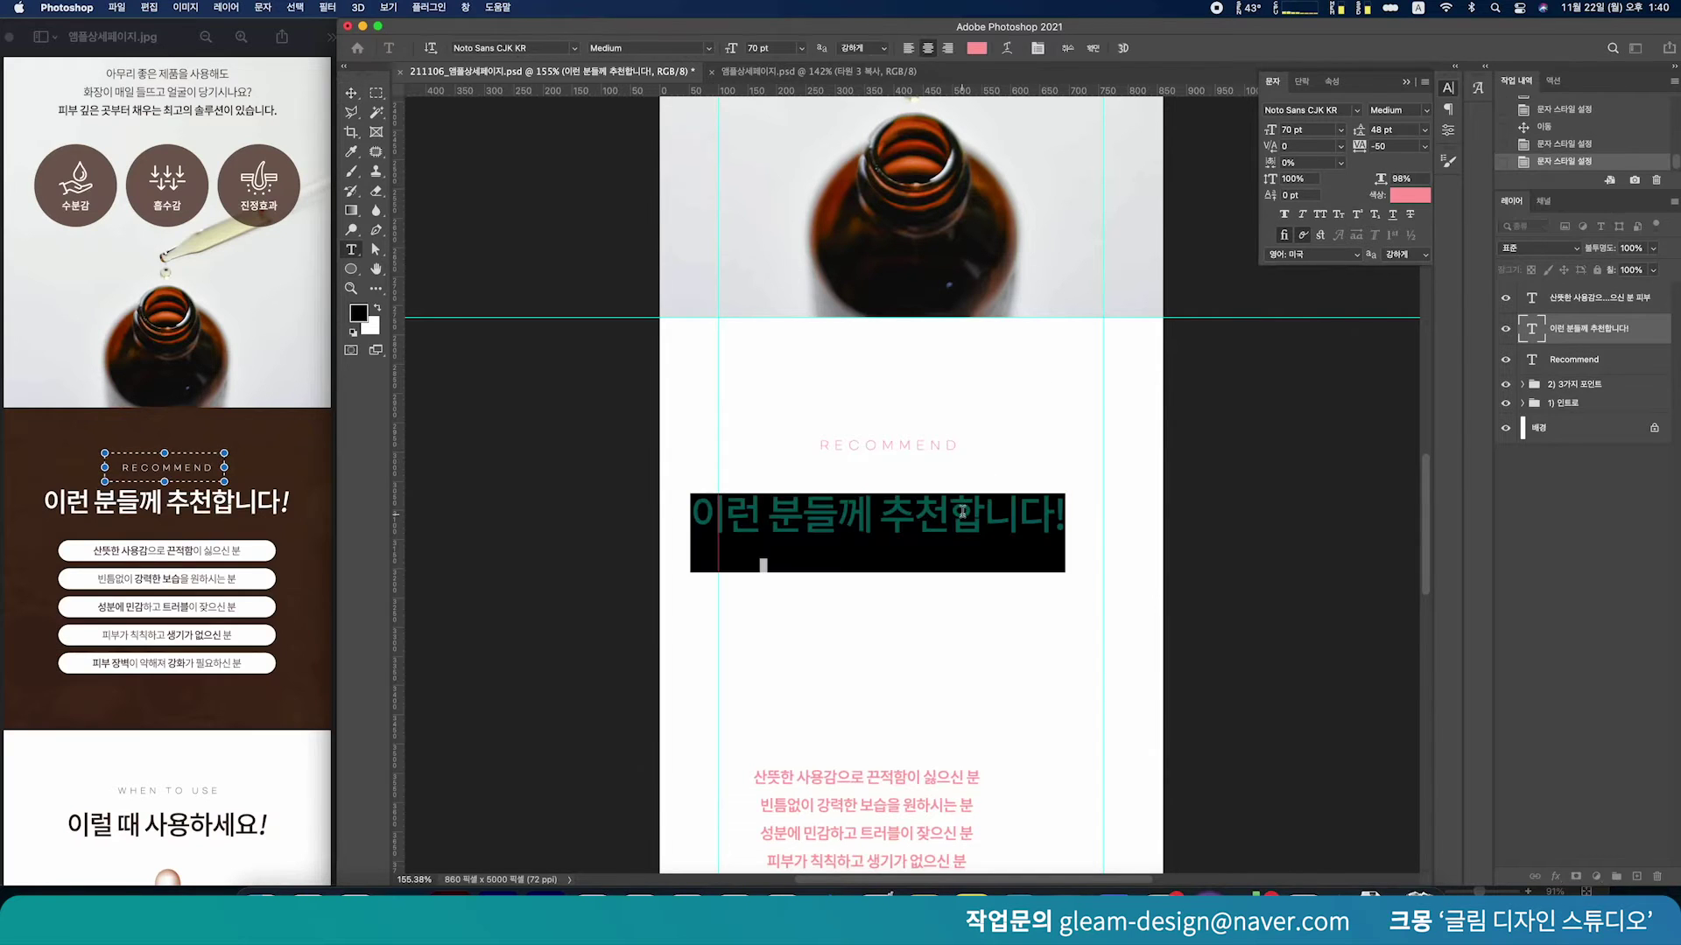
click(1022, 508)
drag(1081, 511, 1051, 512)
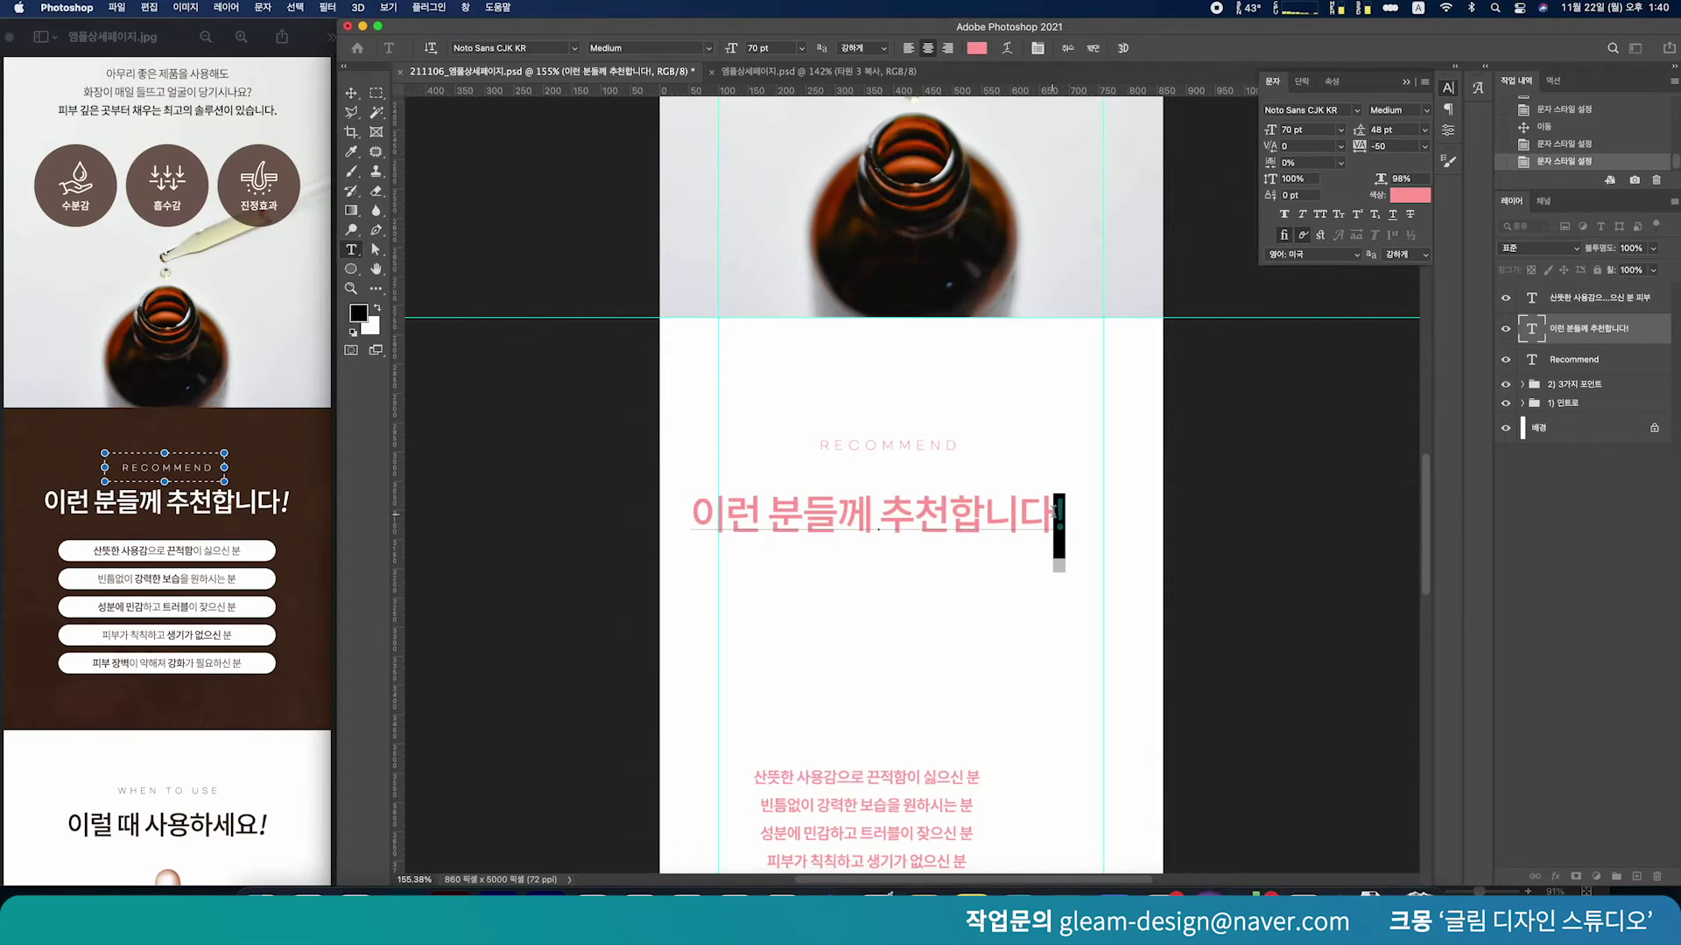
click(1302, 213)
click(1067, 517)
key(Escape)
key(v)
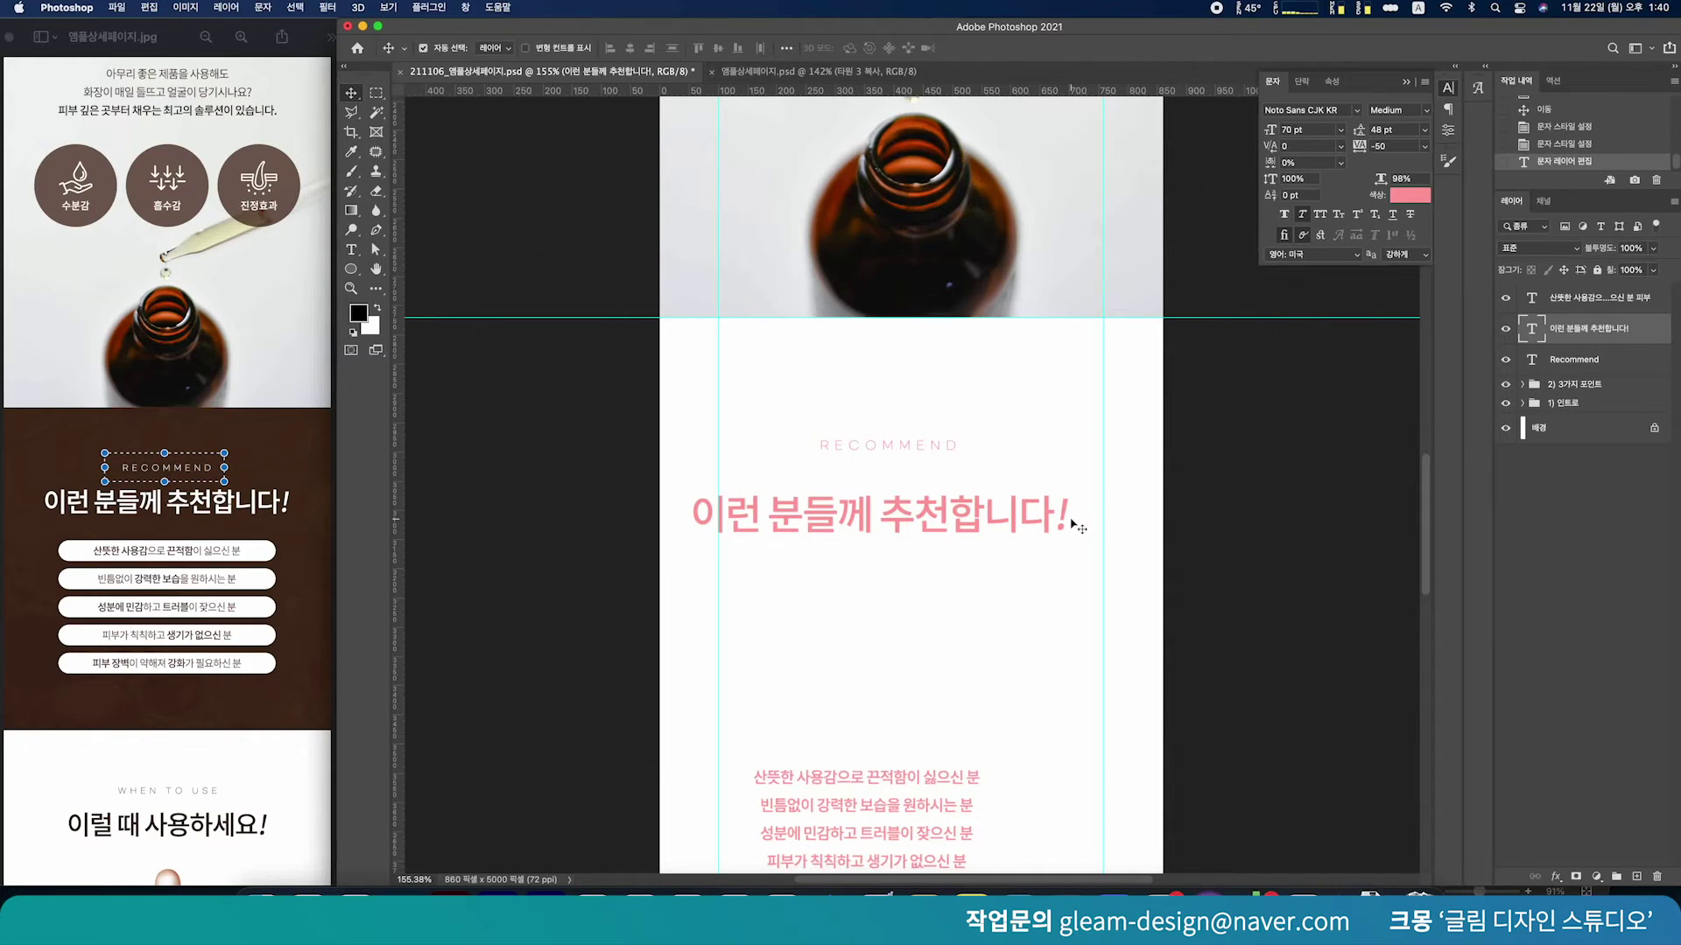
double_click(1067, 518)
key(shift+Left)
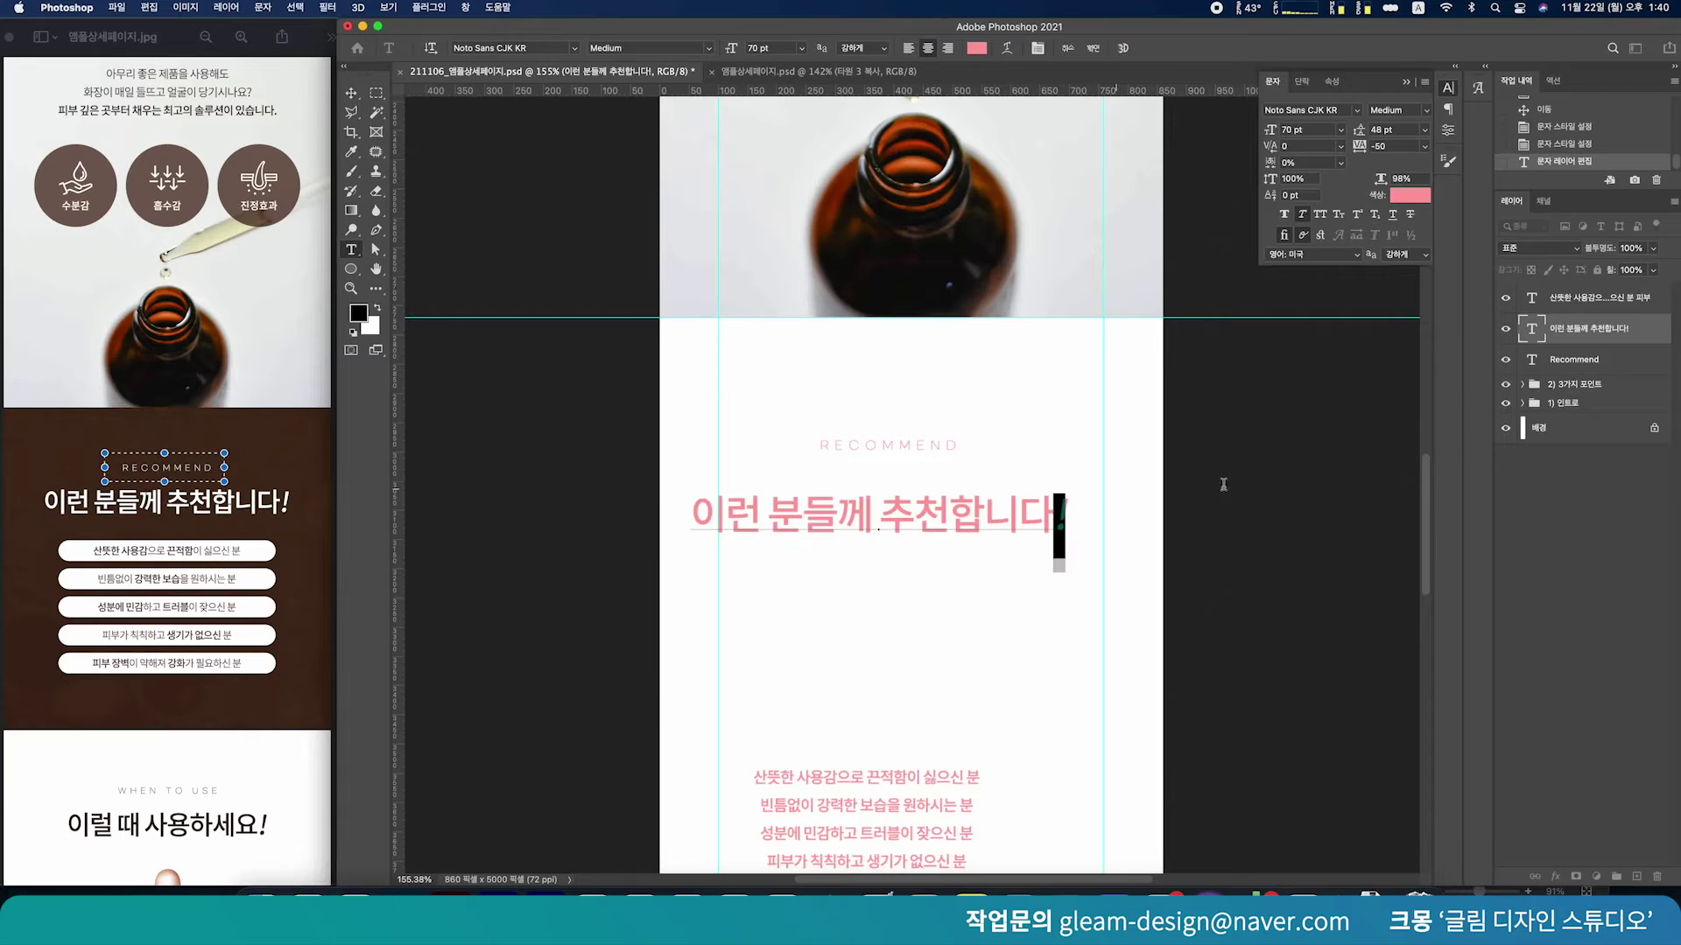
key(Escape)
key(v)
Move the five-line recommendation list up beneath the "이런 분들께 추천합니다!" heading and set its weight to Light
scroll(901, 643, down, 2)
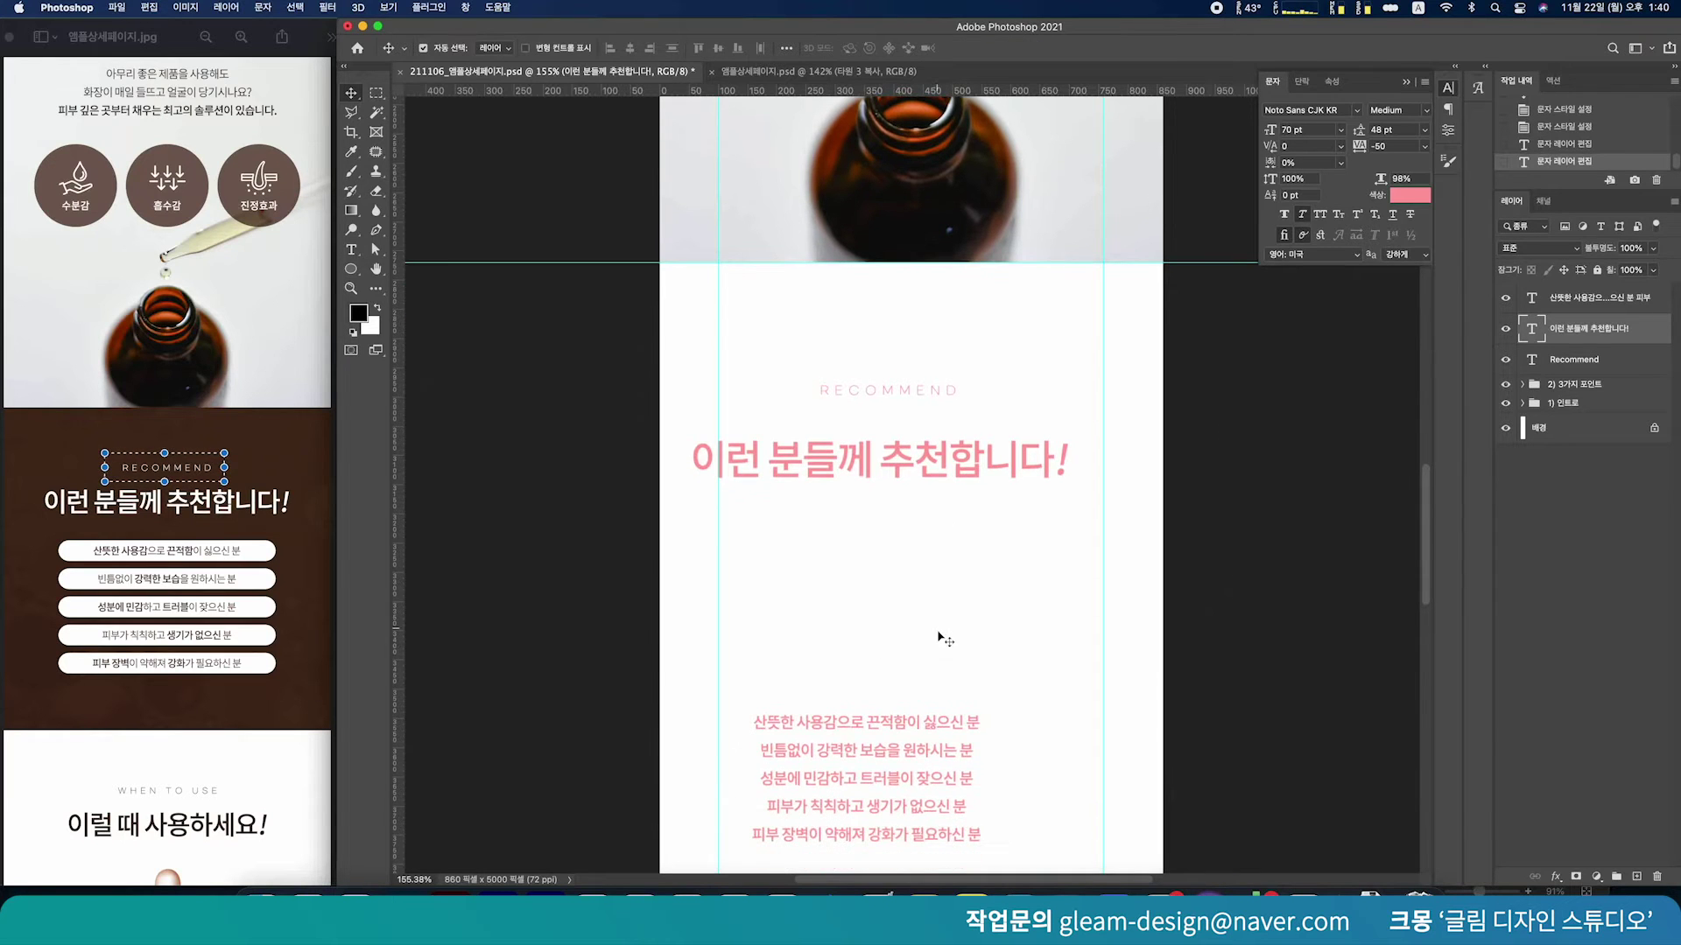
drag(902, 766, 914, 585)
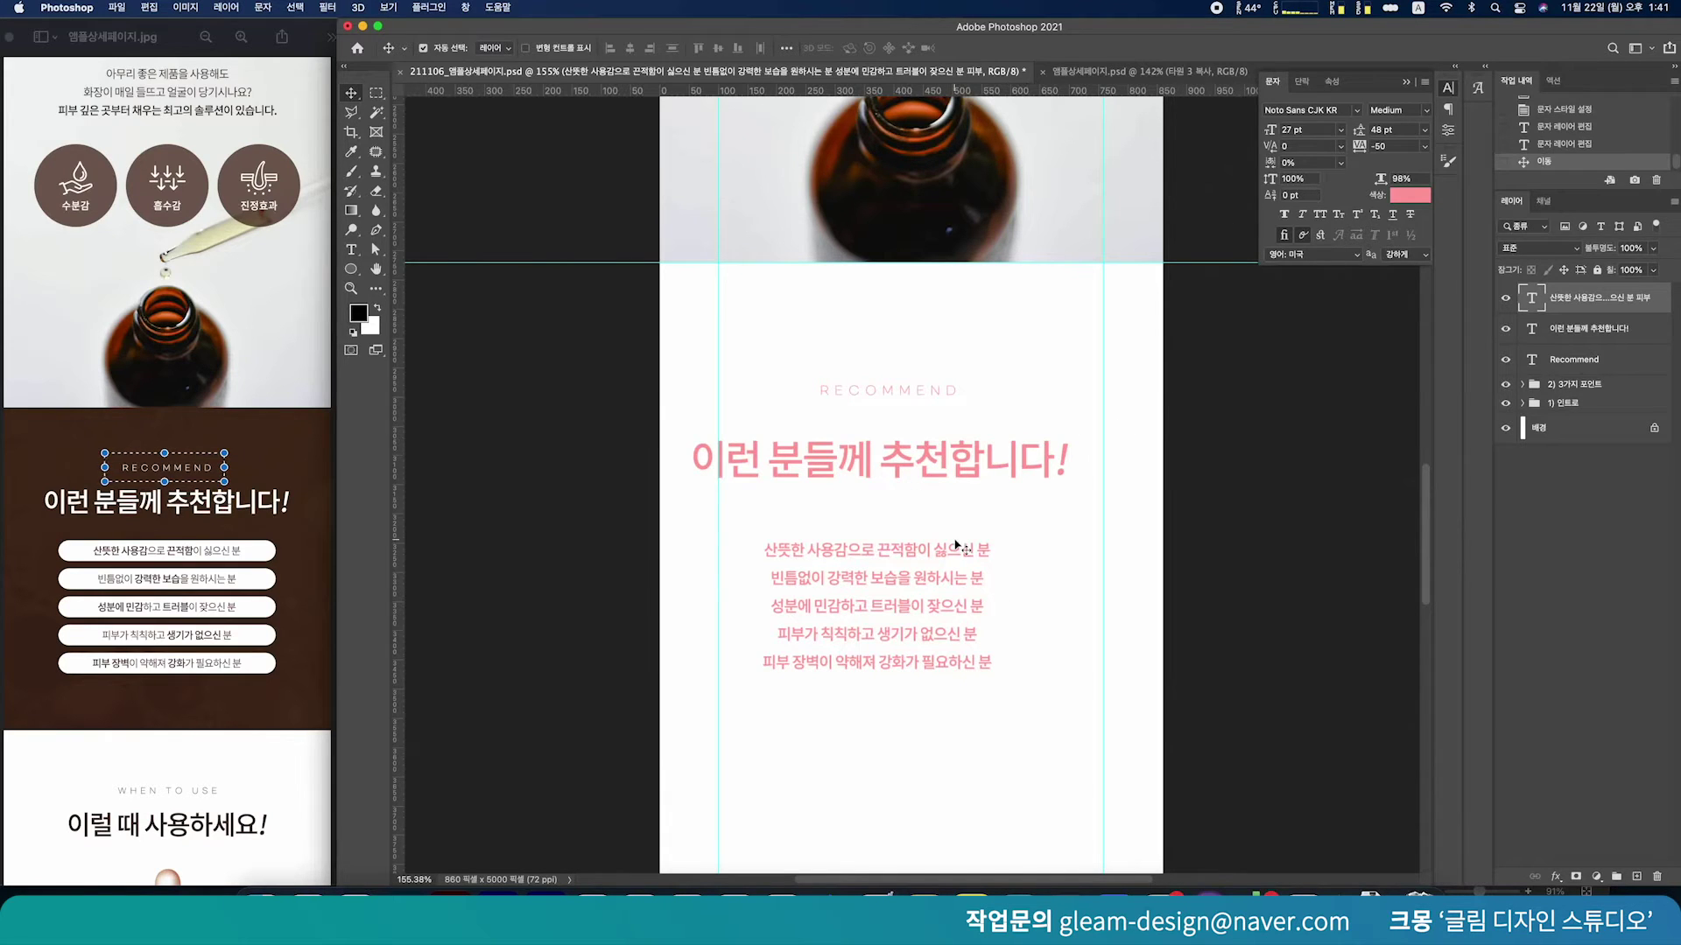
click(1307, 129)
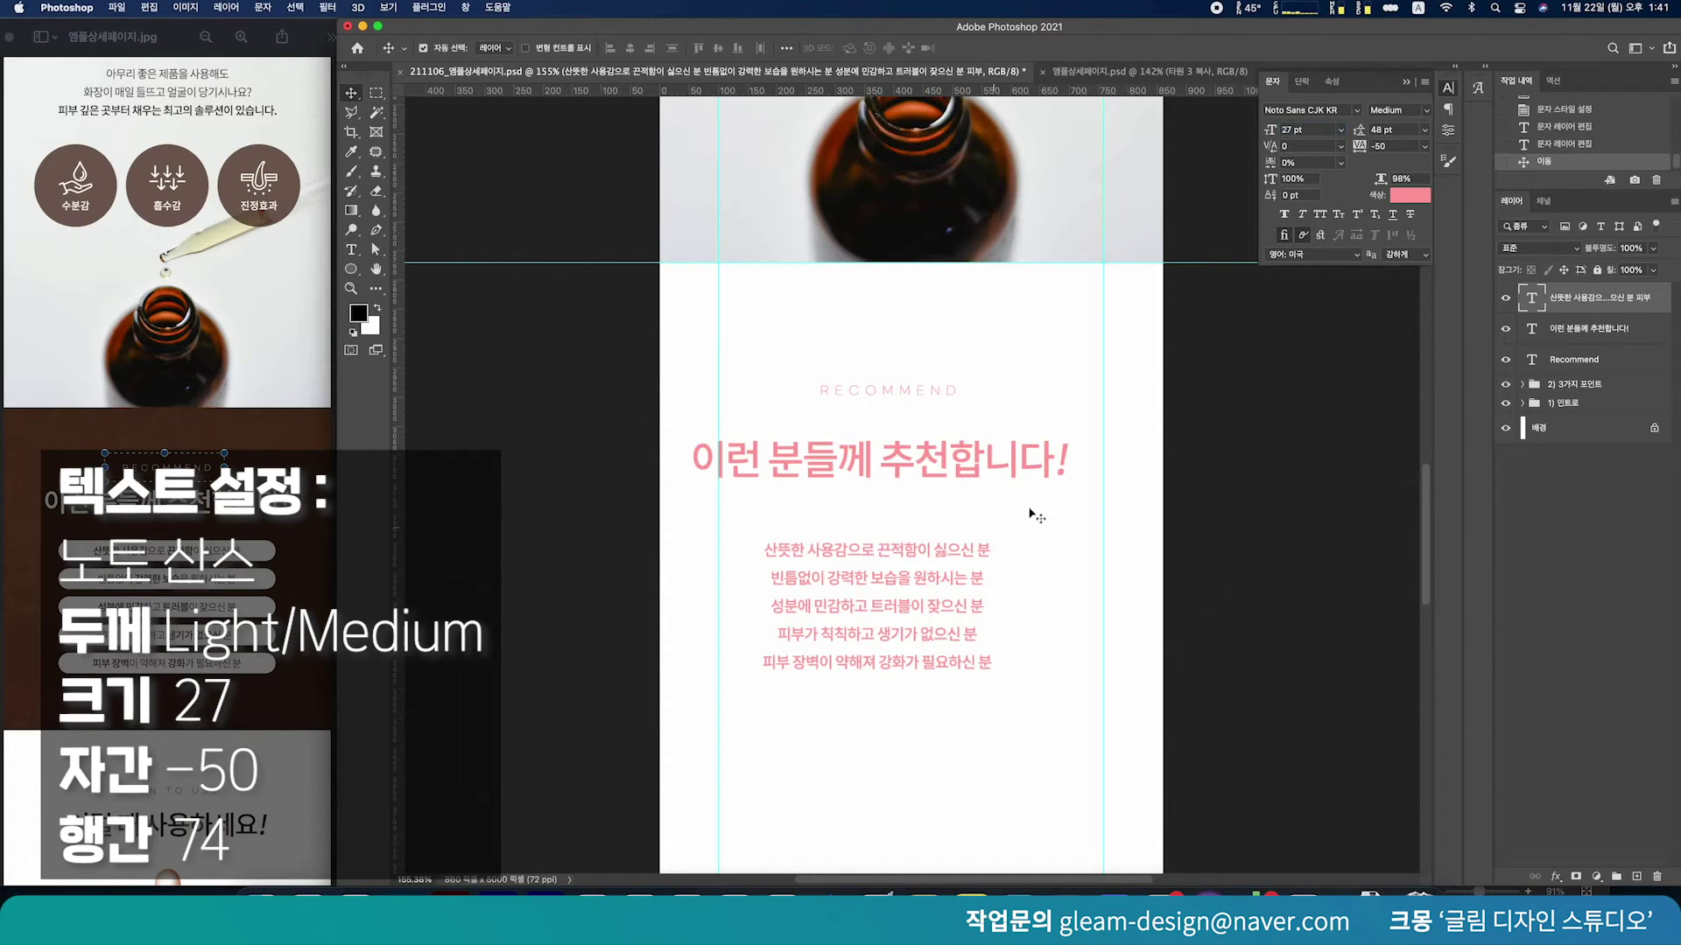
click(1424, 117)
click(1406, 121)
Following the reference image, set "산뜻한 사용감" and "끈적함" in the list's first line to Medium weight
key(super+Tab)
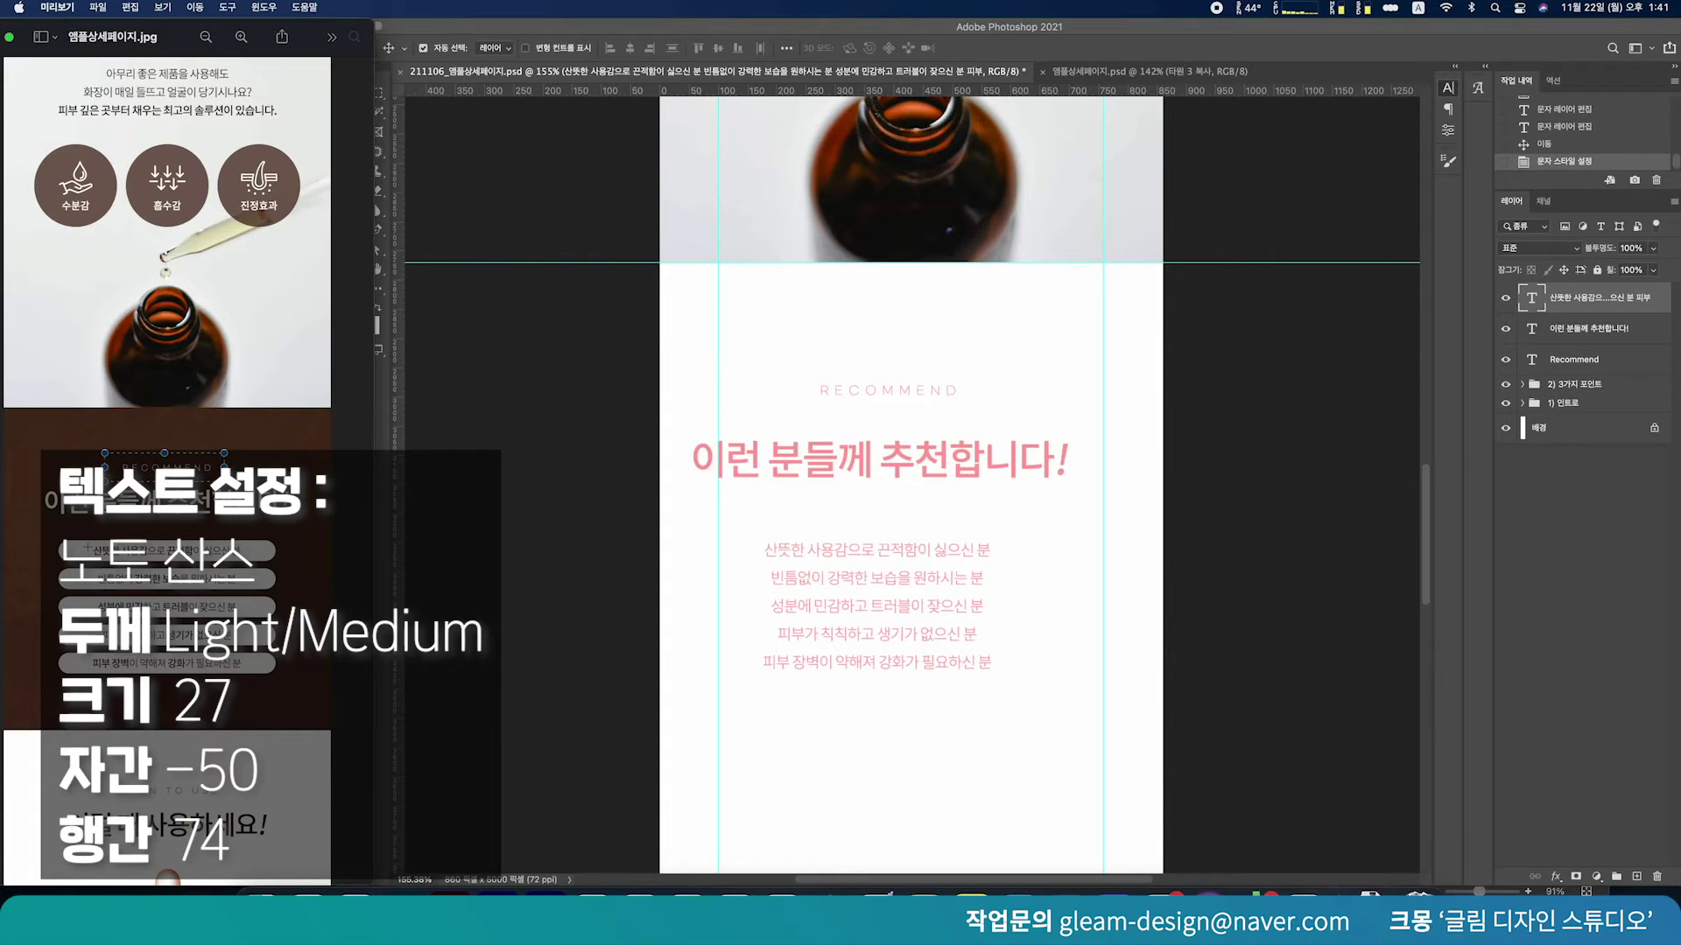
drag(85, 539, 162, 620)
click(218, 630)
double_click(786, 612)
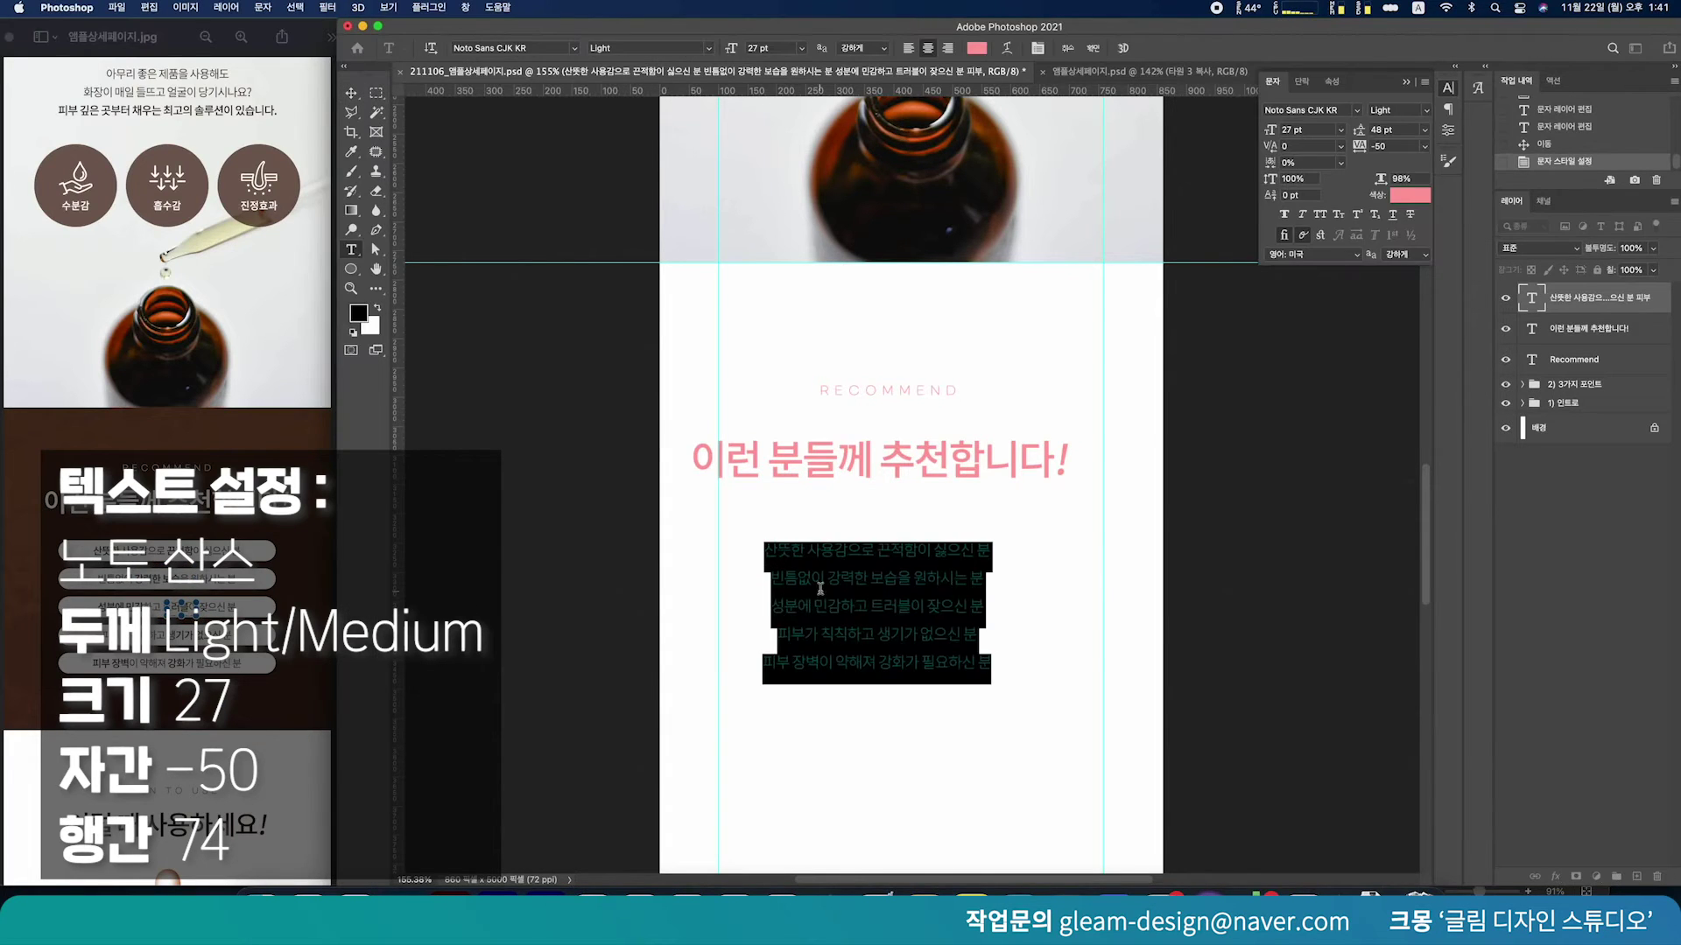
click(821, 567)
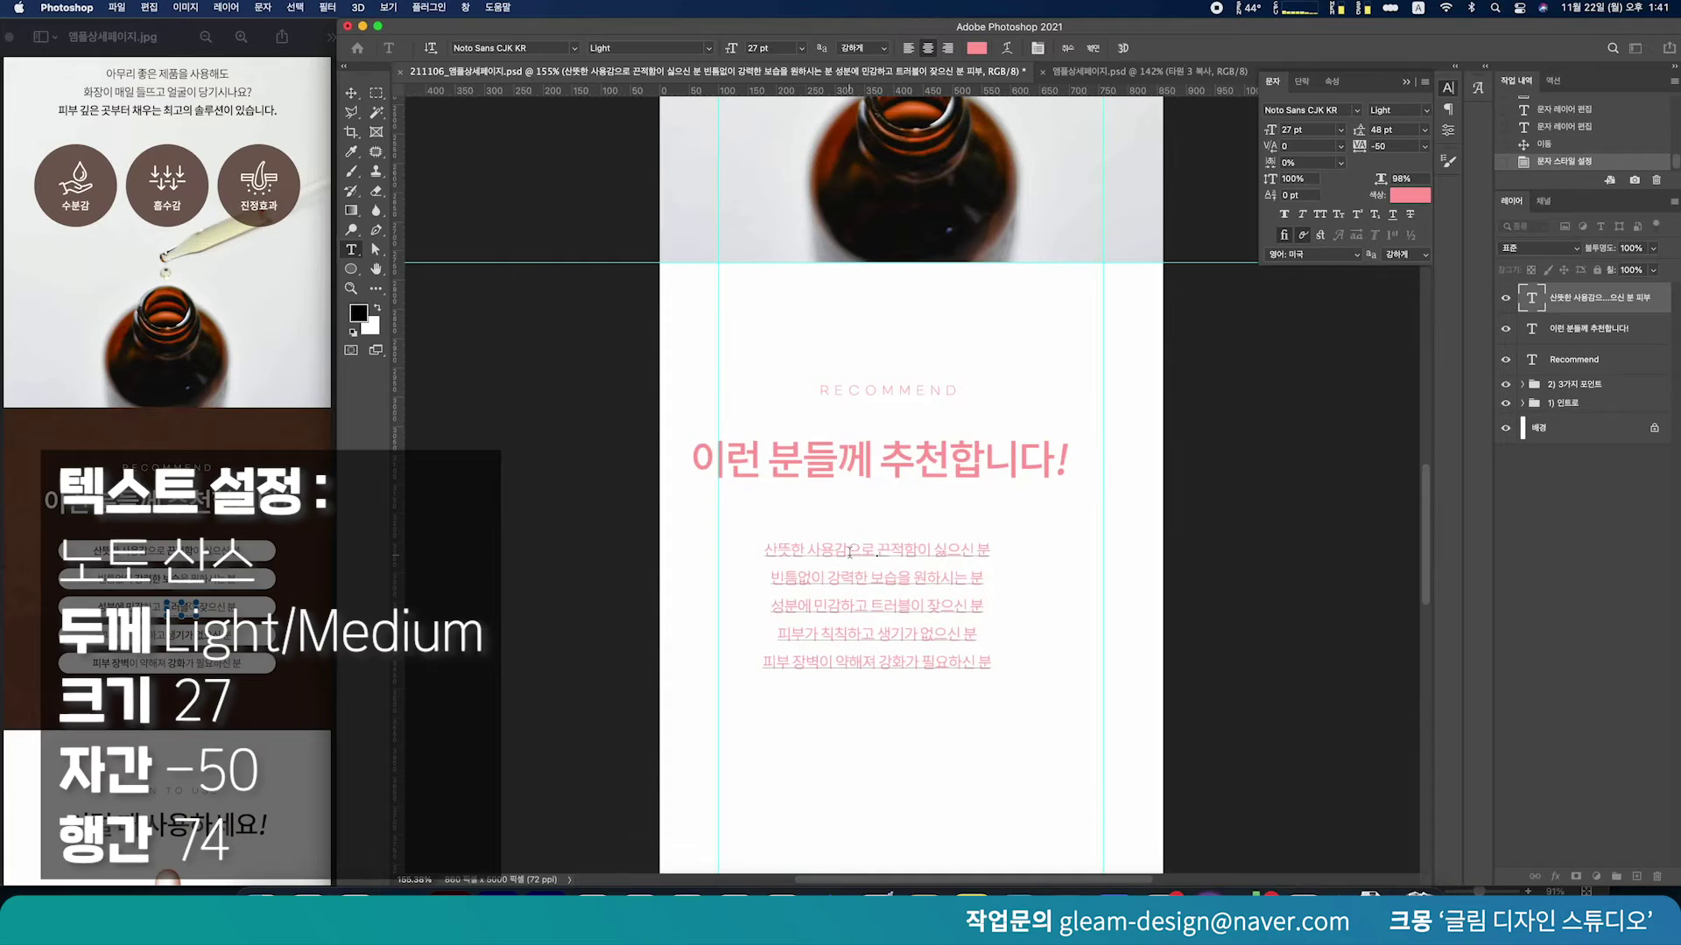
drag(849, 554, 1102, 553)
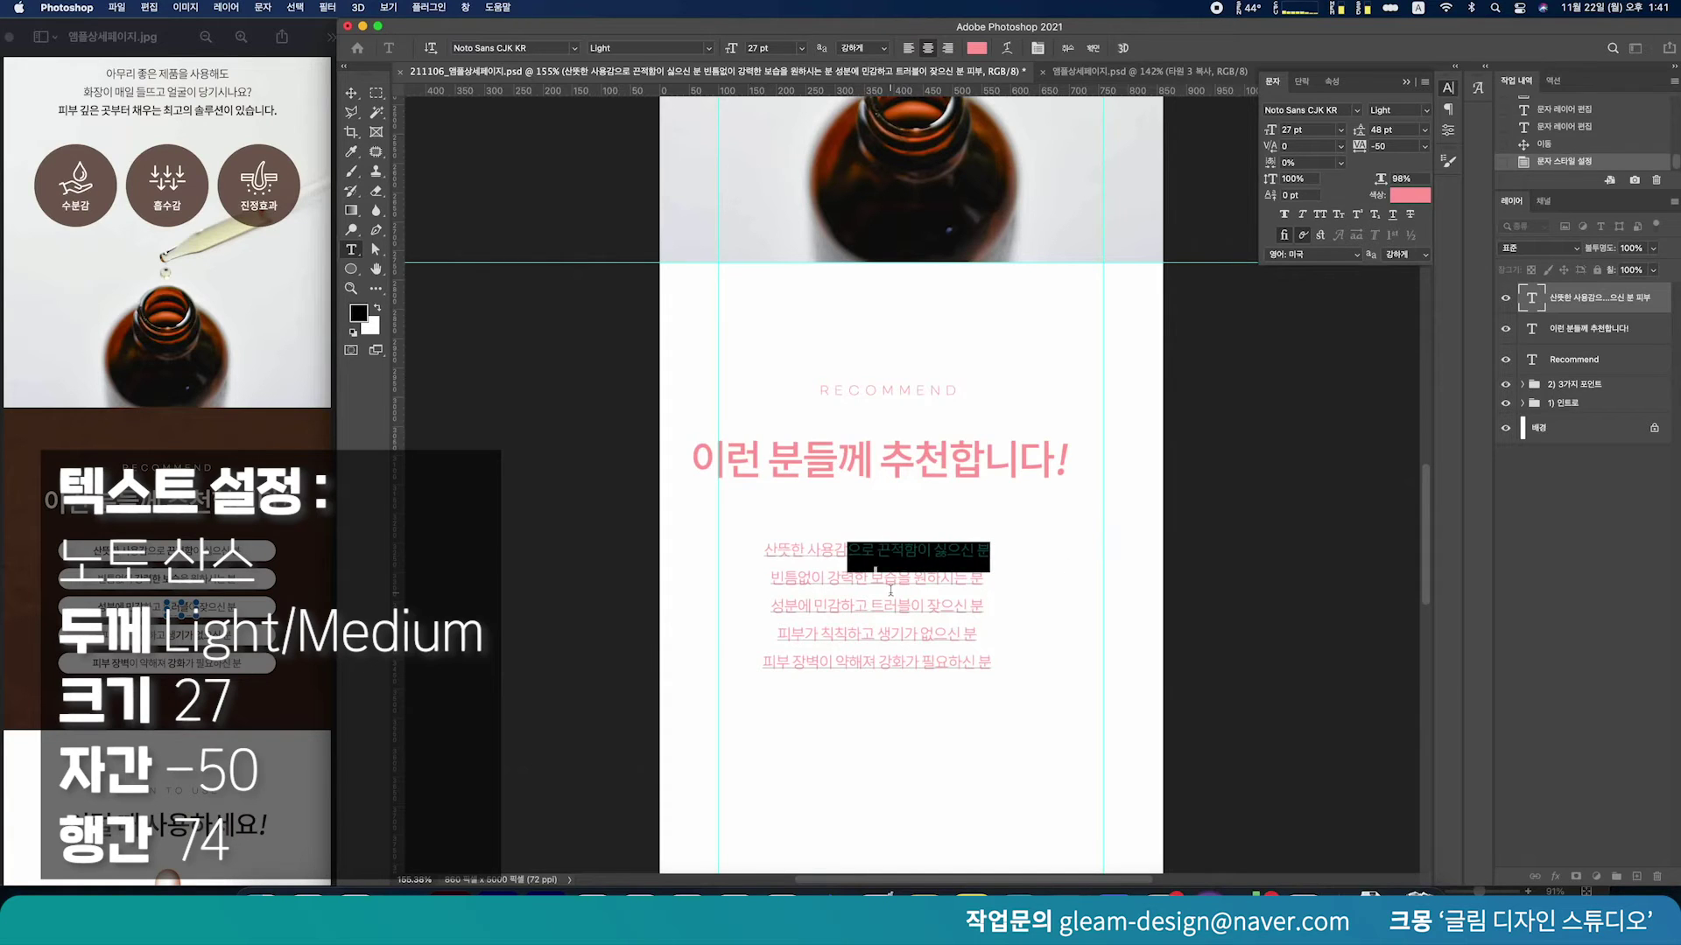
drag(847, 553, 741, 560)
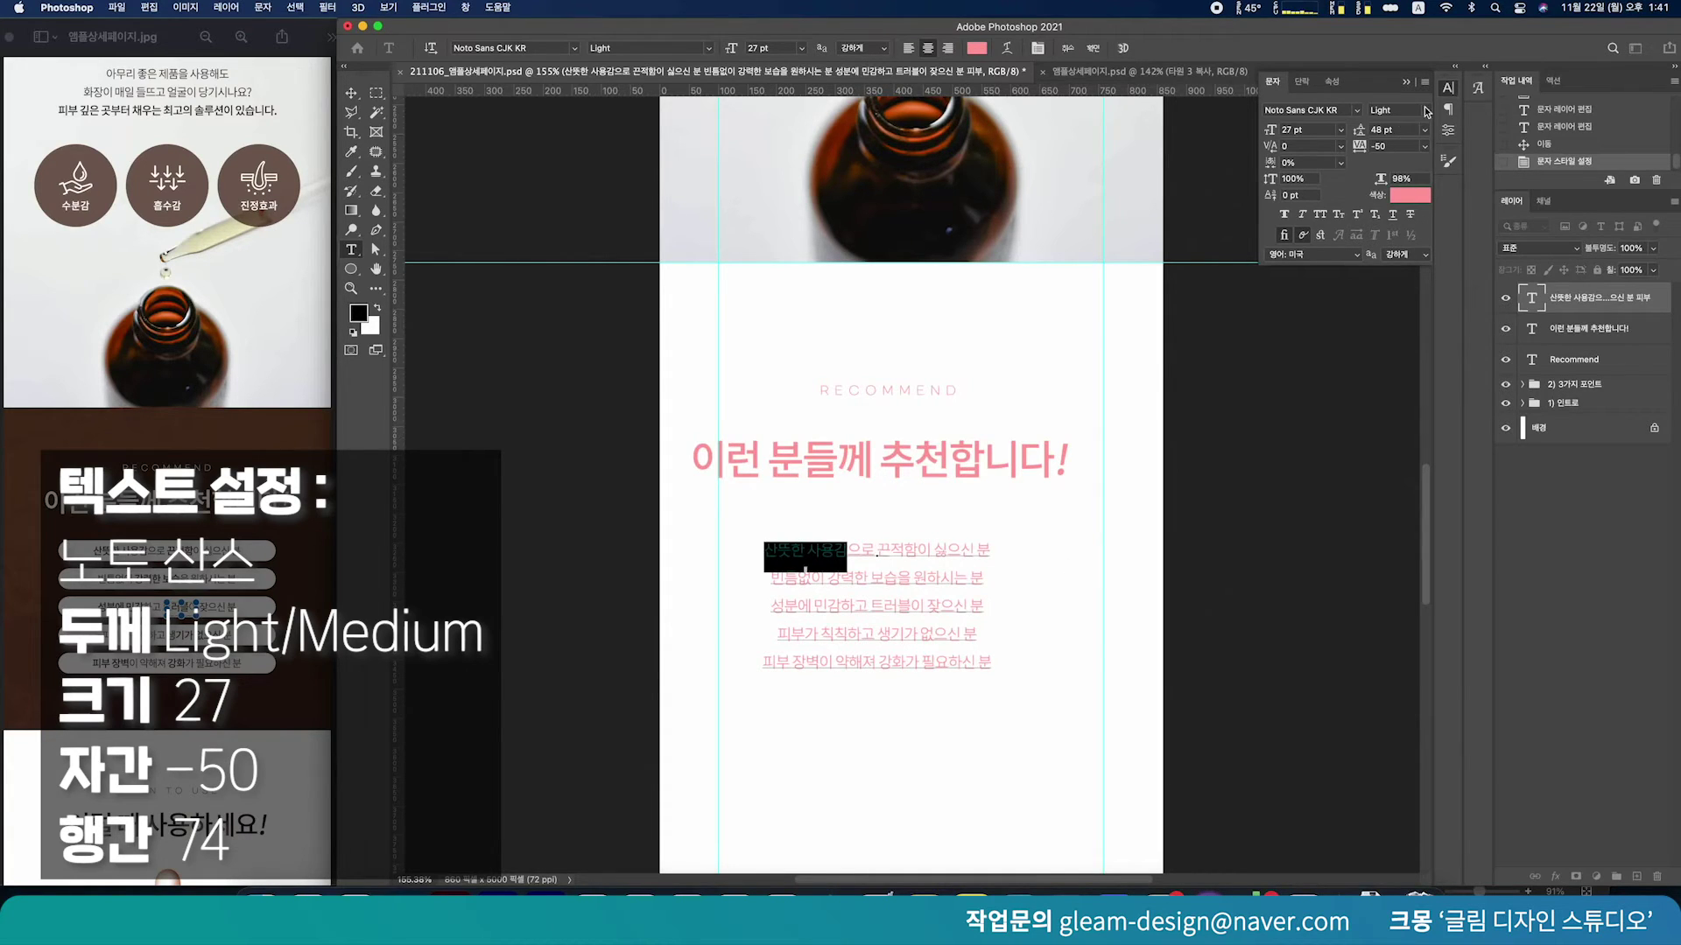
click(1427, 112)
click(1411, 160)
drag(878, 551, 904, 551)
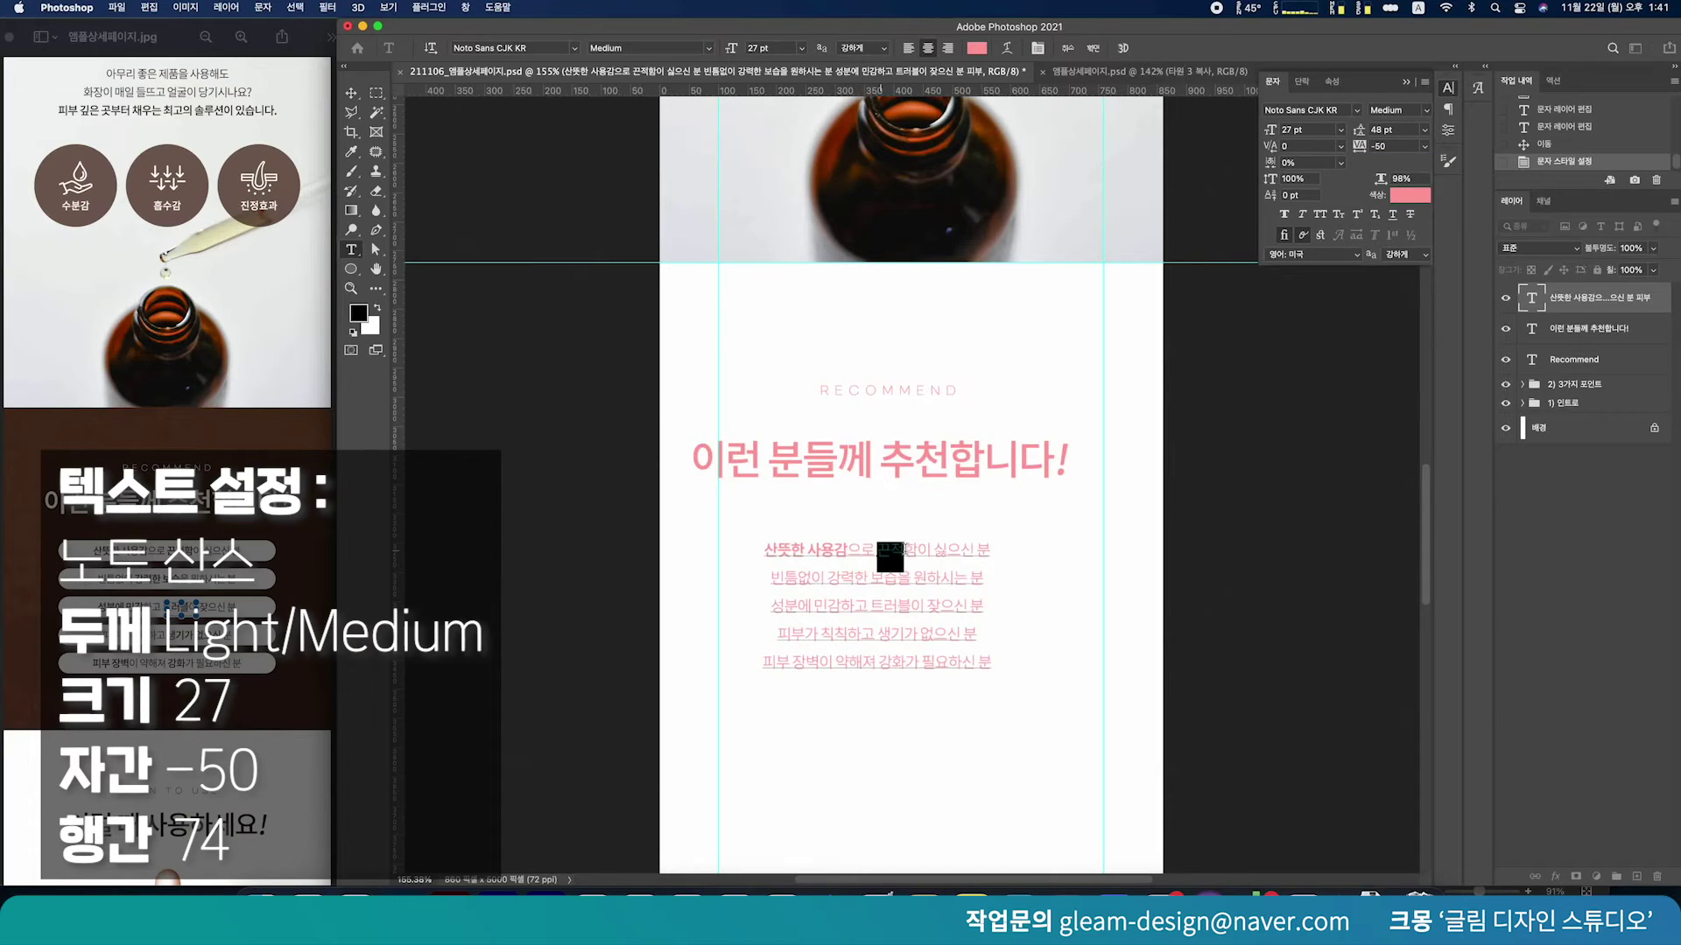
click(1427, 112)
click(1411, 160)
Set "강력한 보습" in the list's second line and "성분에 민감" and "트러블" in the third to Medium weight
drag(827, 578, 897, 585)
click(1397, 112)
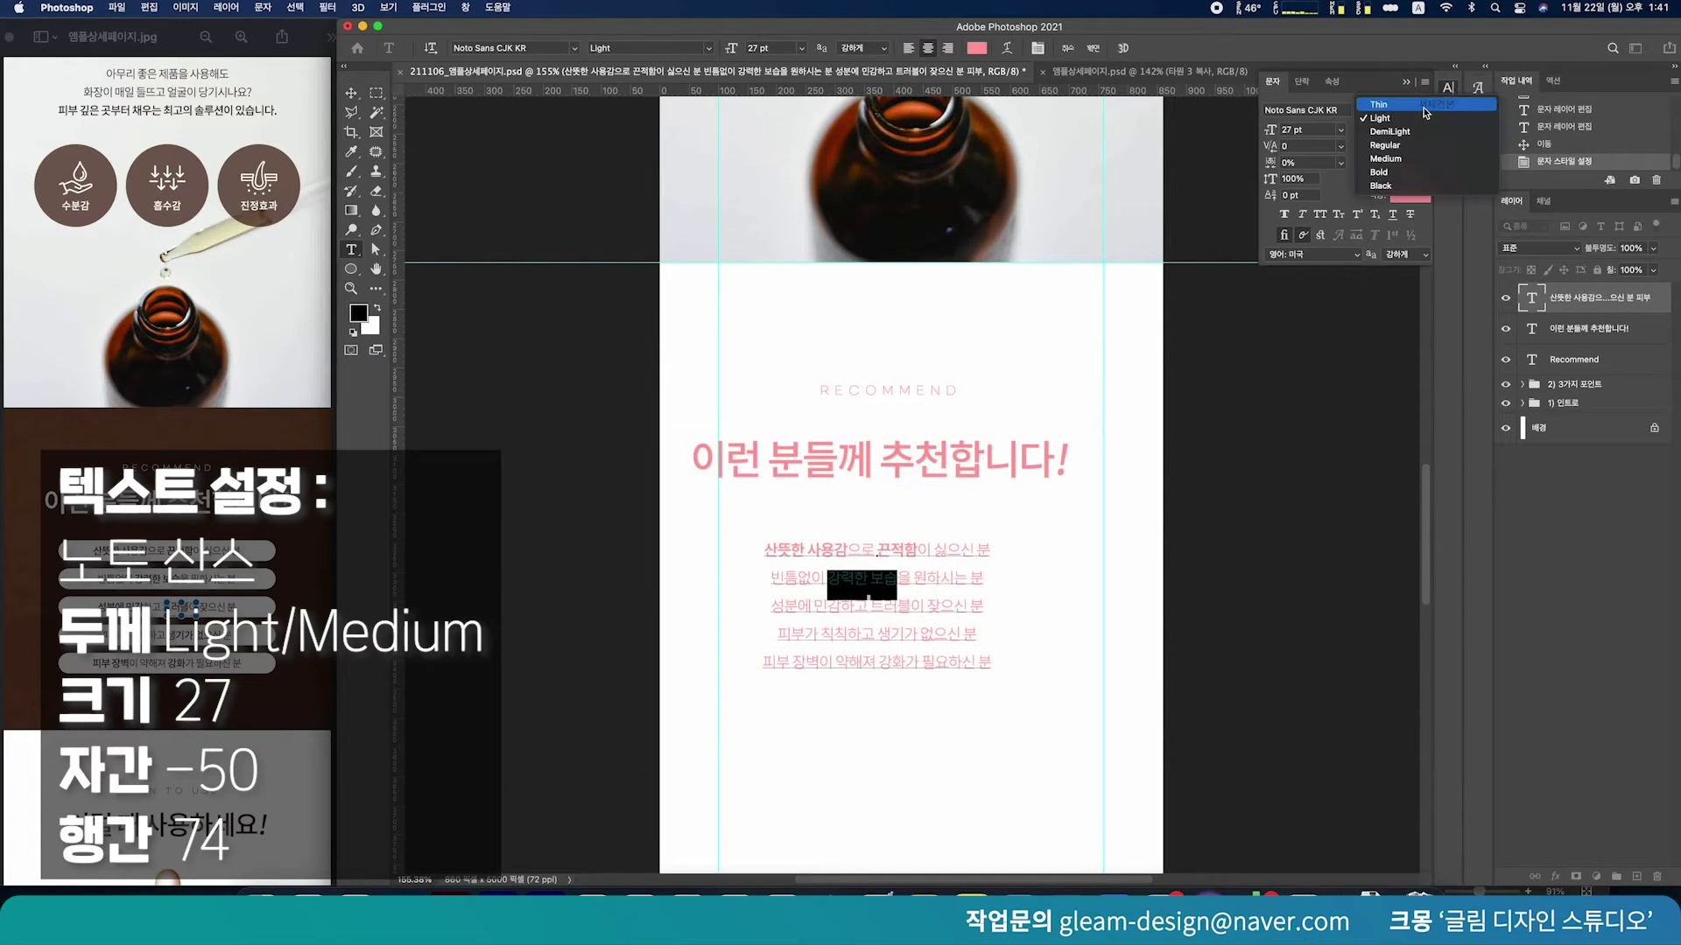
click(1418, 160)
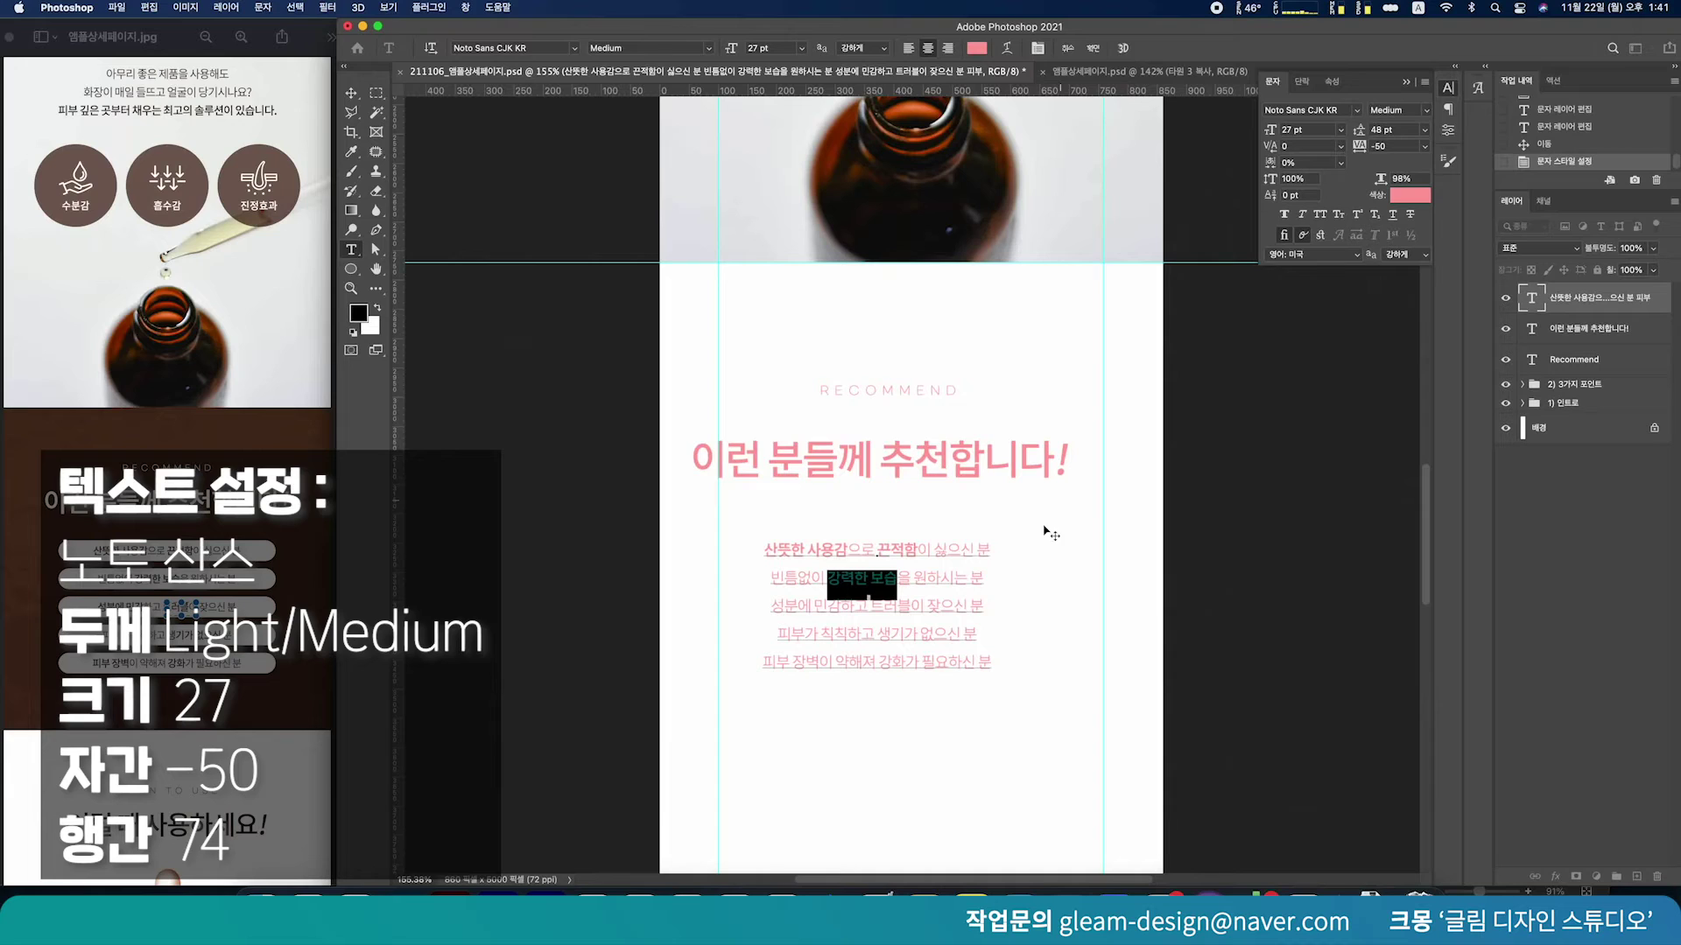
click(867, 642)
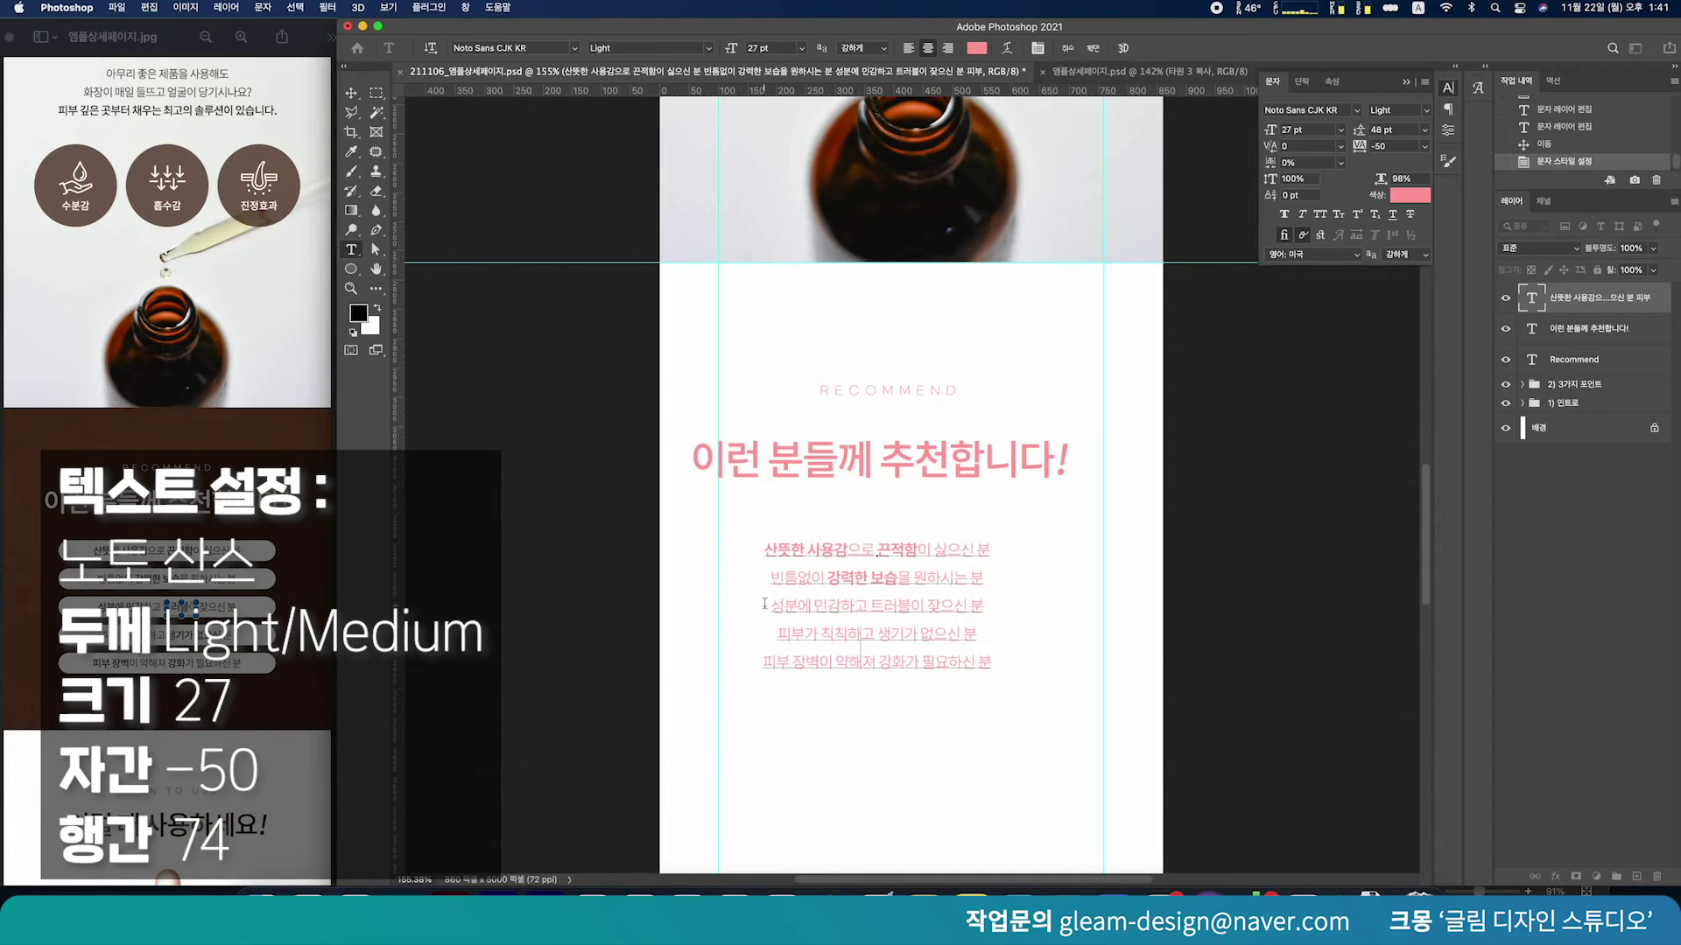
drag(764, 604, 842, 602)
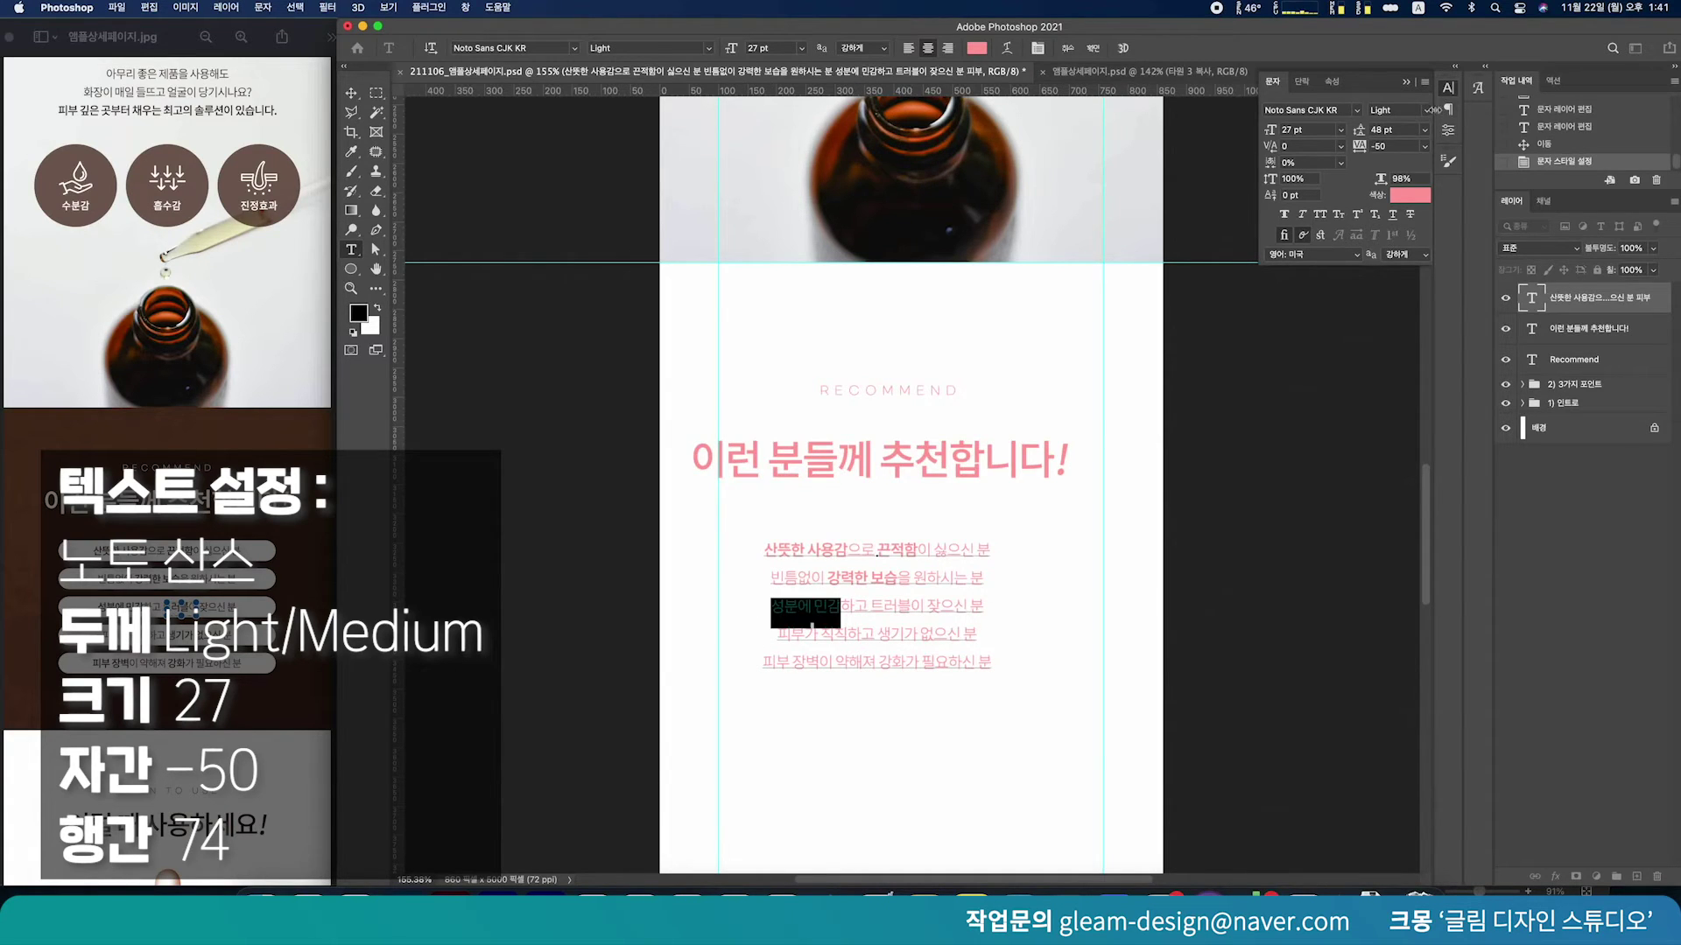
click(1426, 110)
click(1392, 171)
drag(871, 604, 902, 602)
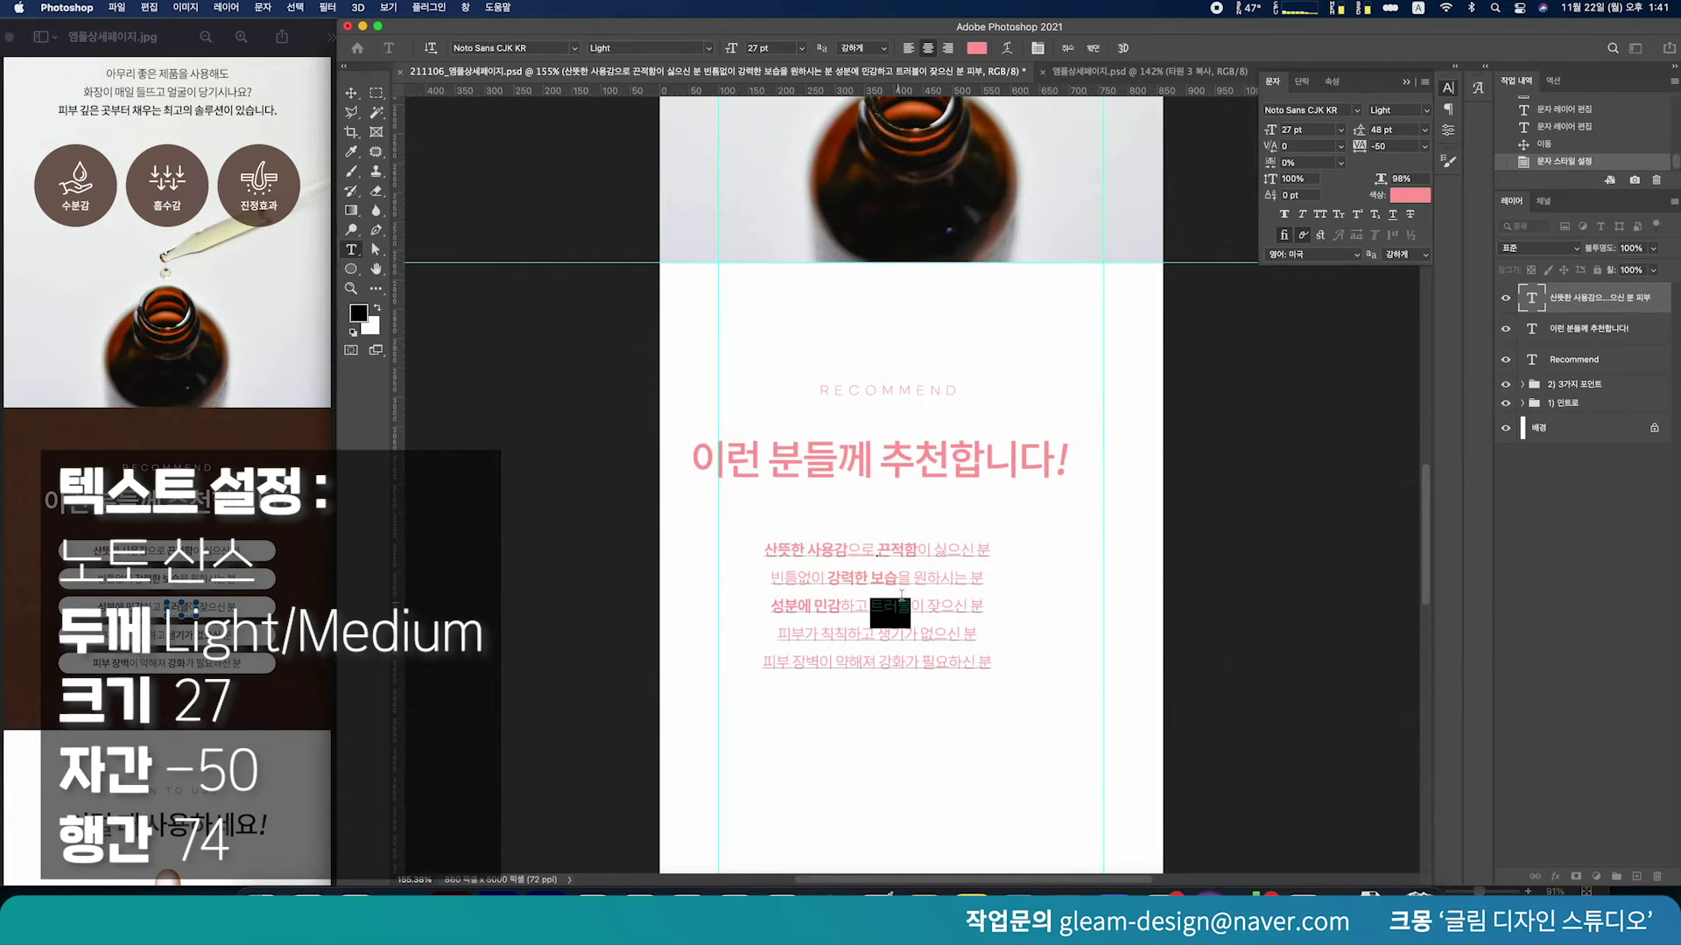
click(1431, 107)
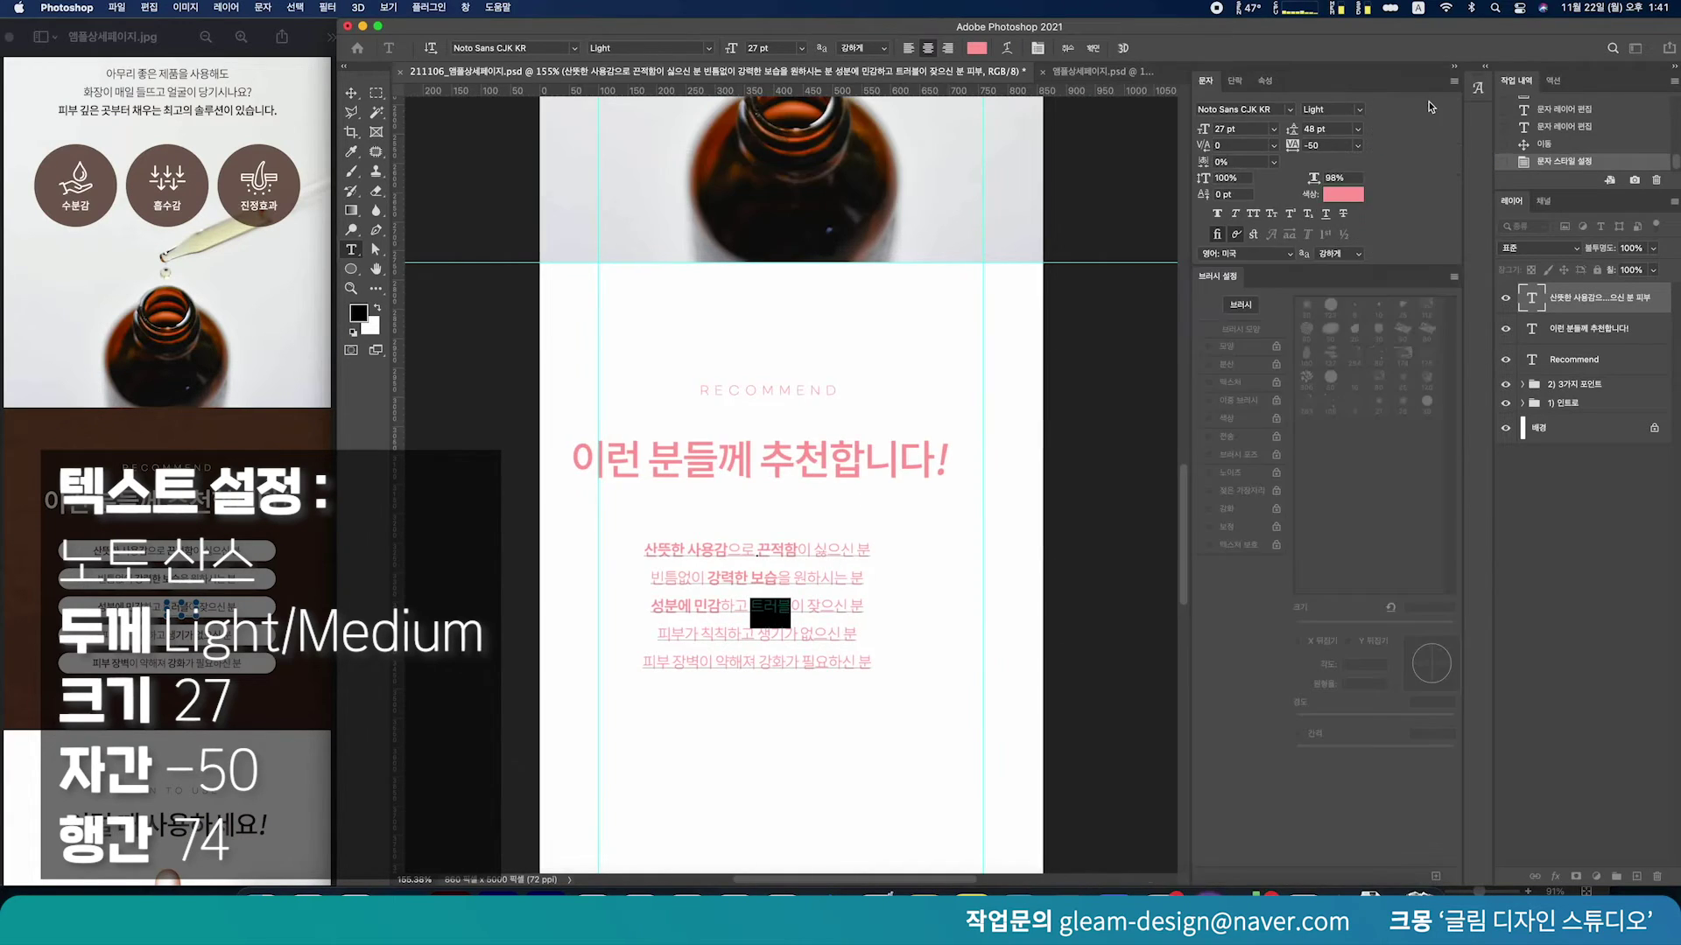
Set "생기가 없으신" in the list's fourth line to Medium weight
click(882, 639)
drag(879, 637, 964, 636)
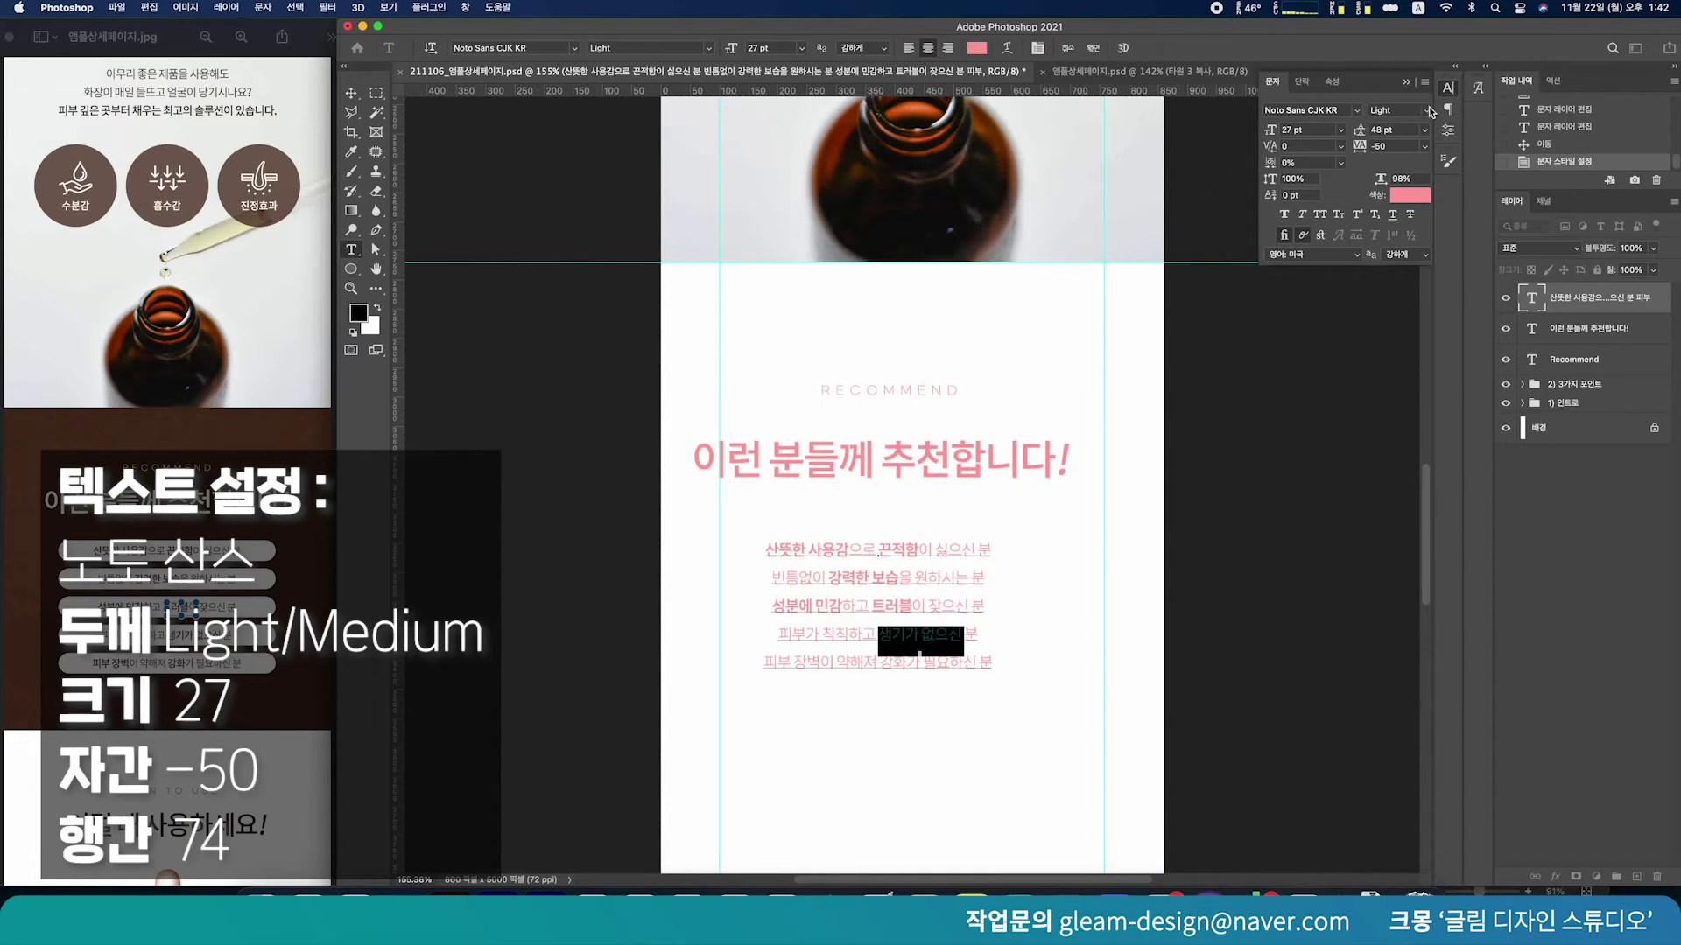
click(1431, 109)
click(1384, 156)
Set "피부 장벽" and "강화" in the list's fifth line to Medium weight and finish editing the text
drag(823, 663, 783, 670)
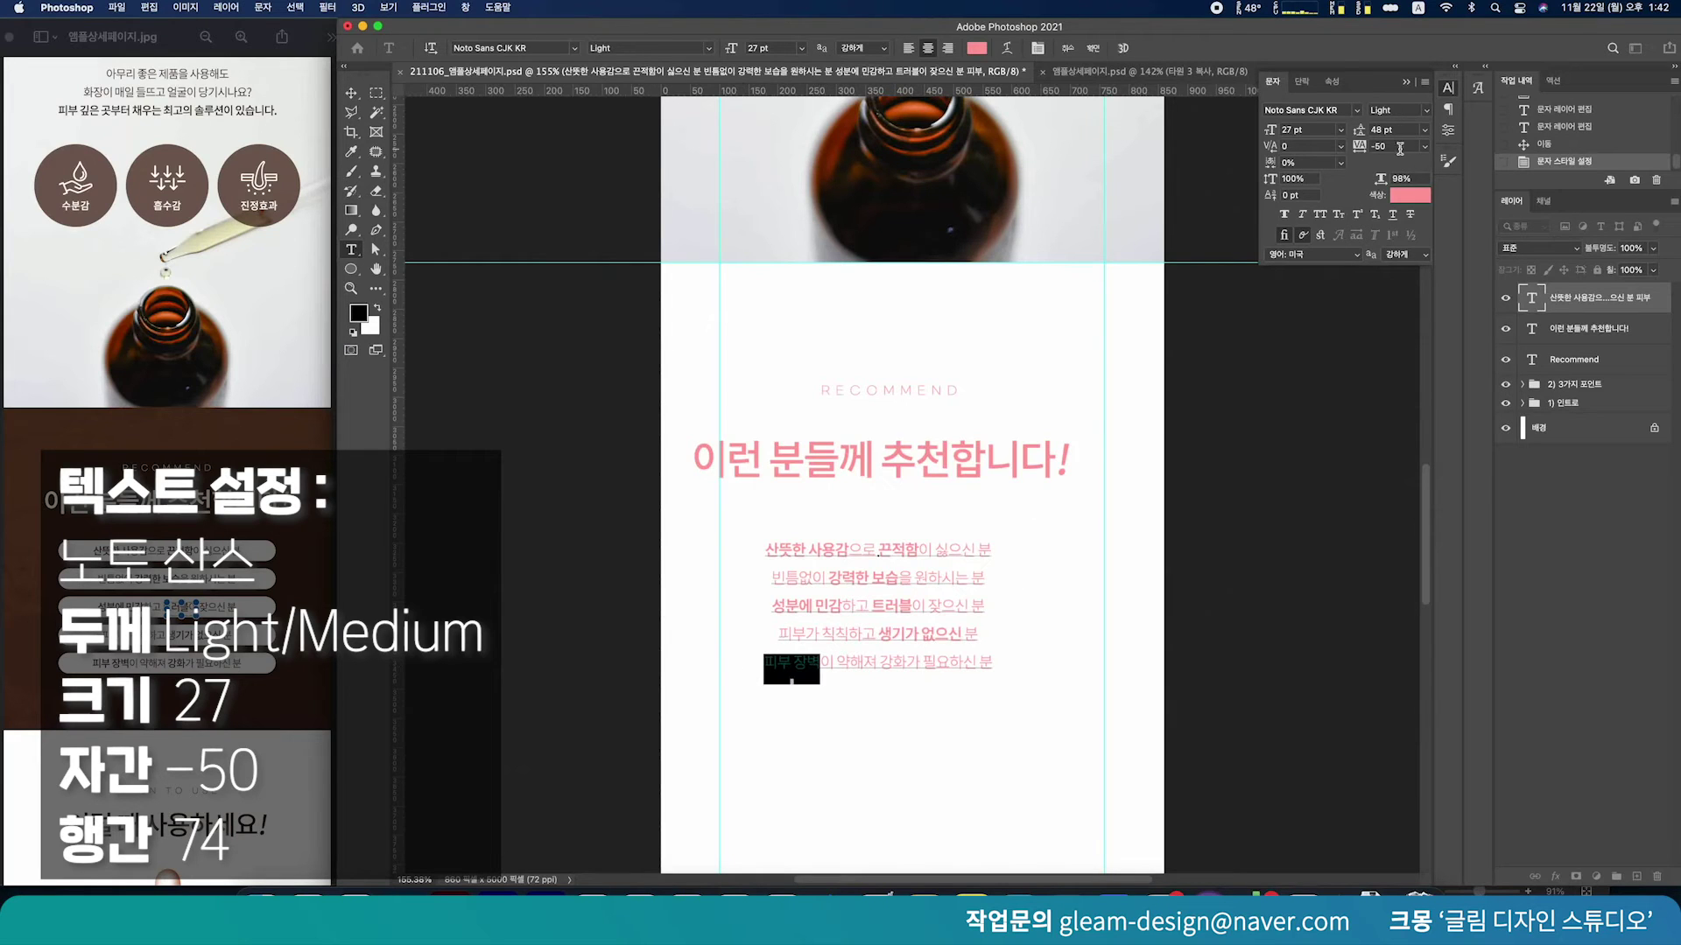
click(1431, 109)
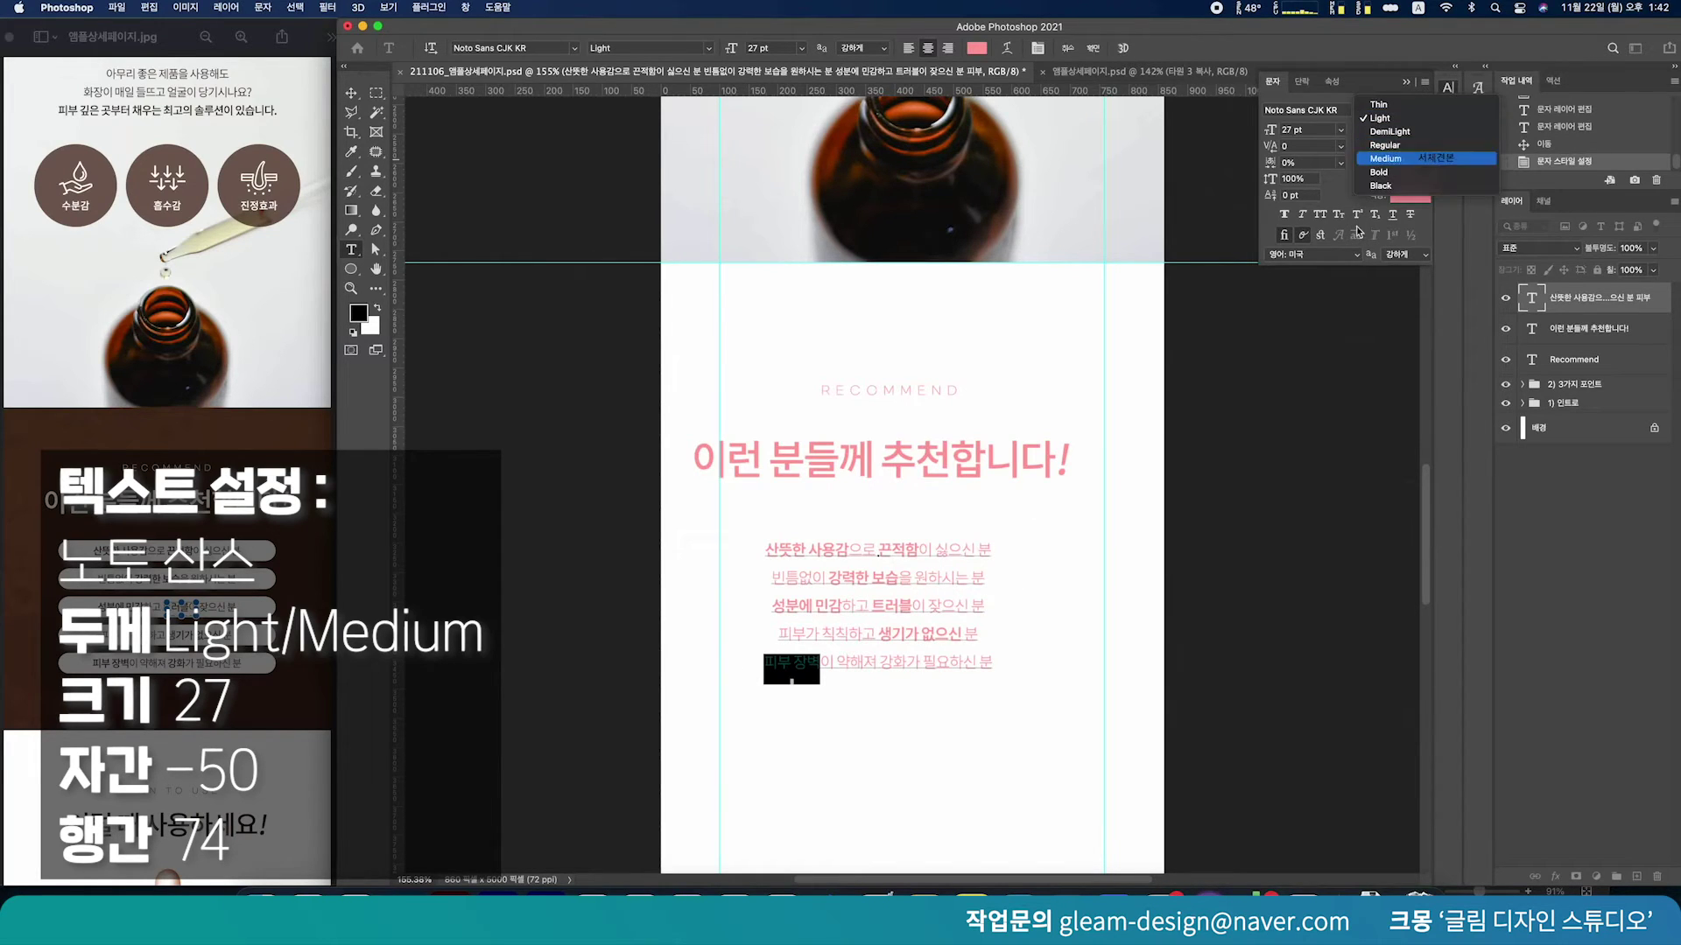
click(1384, 157)
click(882, 663)
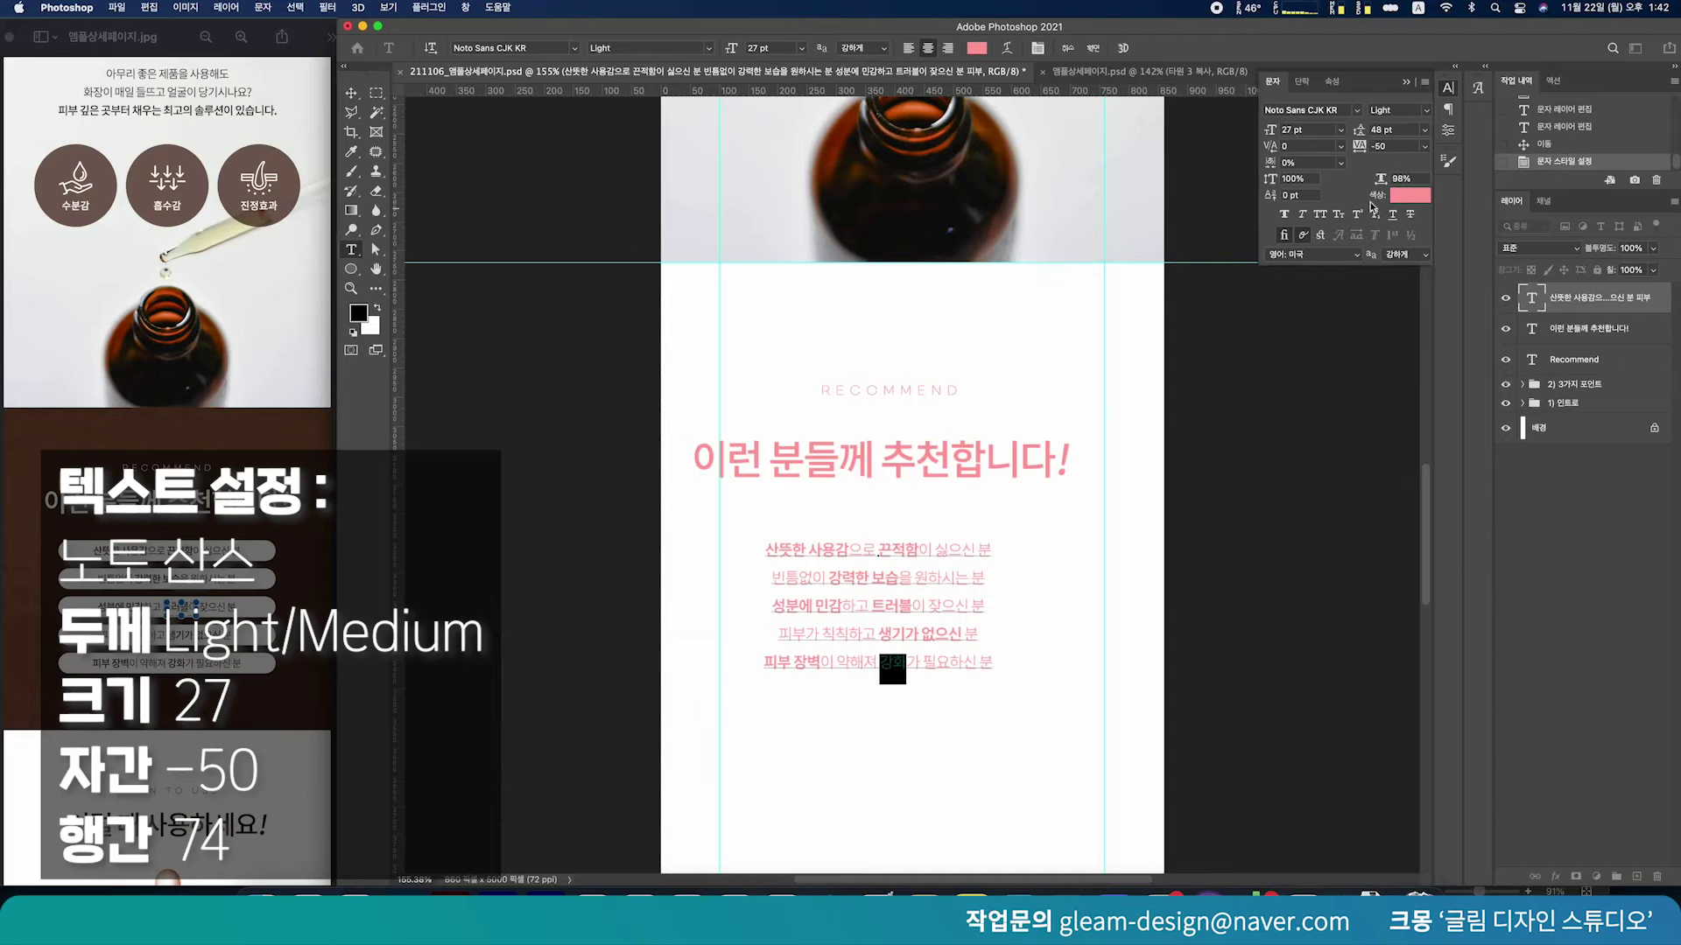
click(1431, 111)
click(1387, 162)
key(Escape)
key(v)
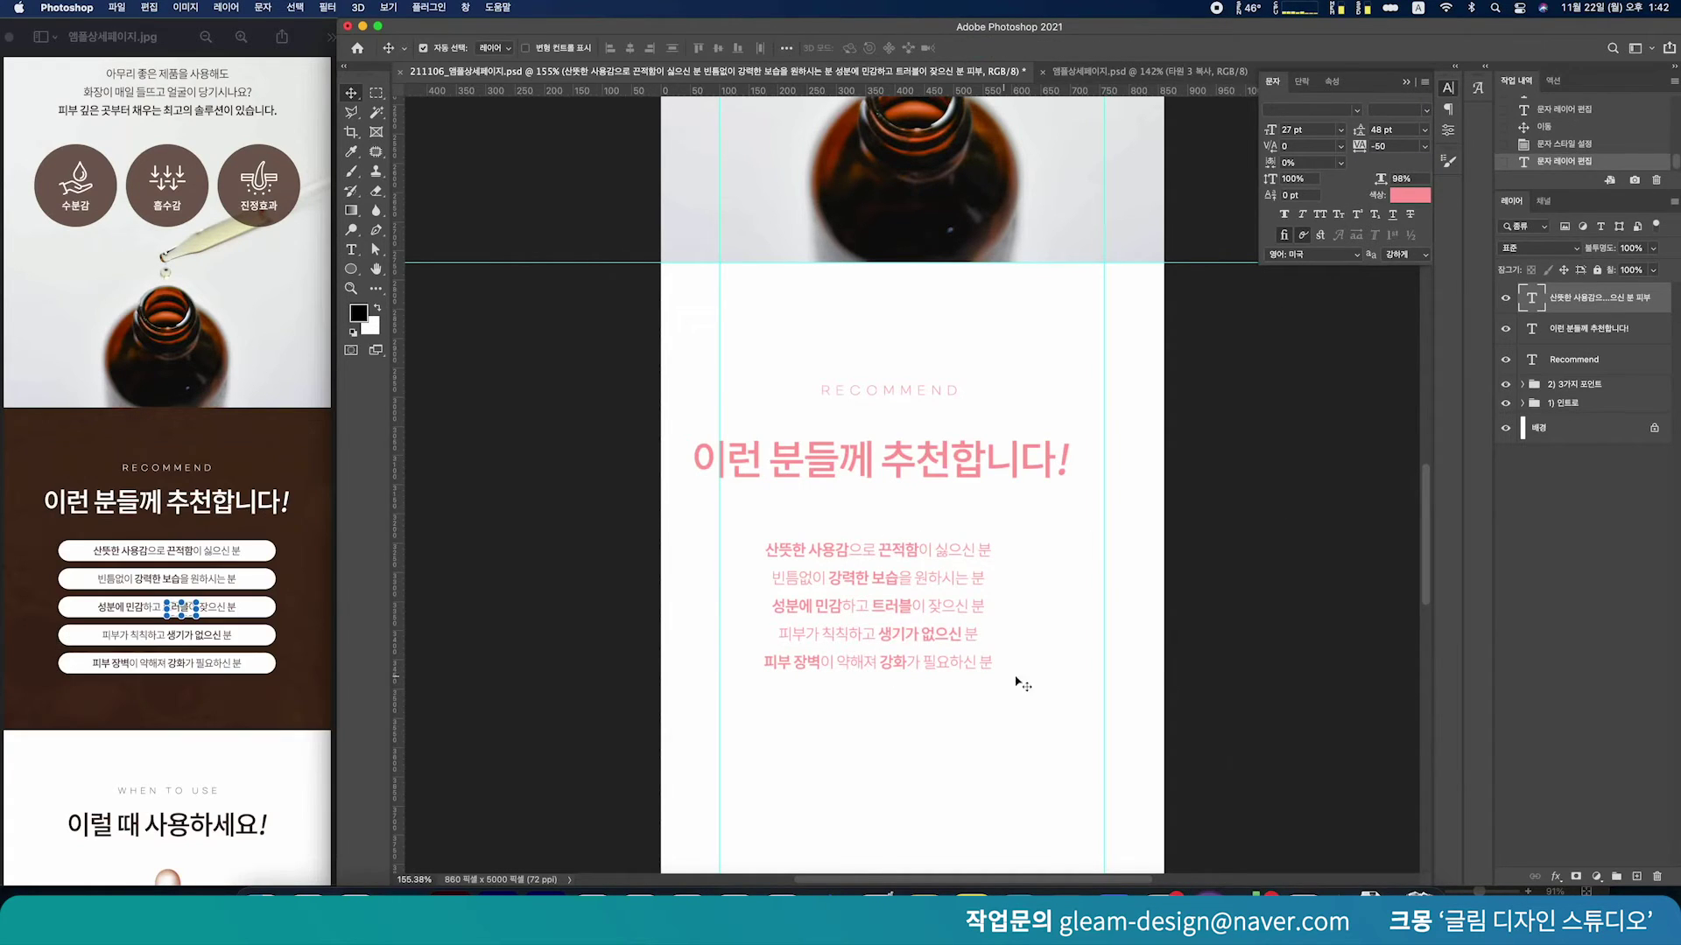
Reposition the "Recommend" label below the bottle image, checking its distance to the section's upper edge and nudging it down
click(938, 475)
click(945, 395)
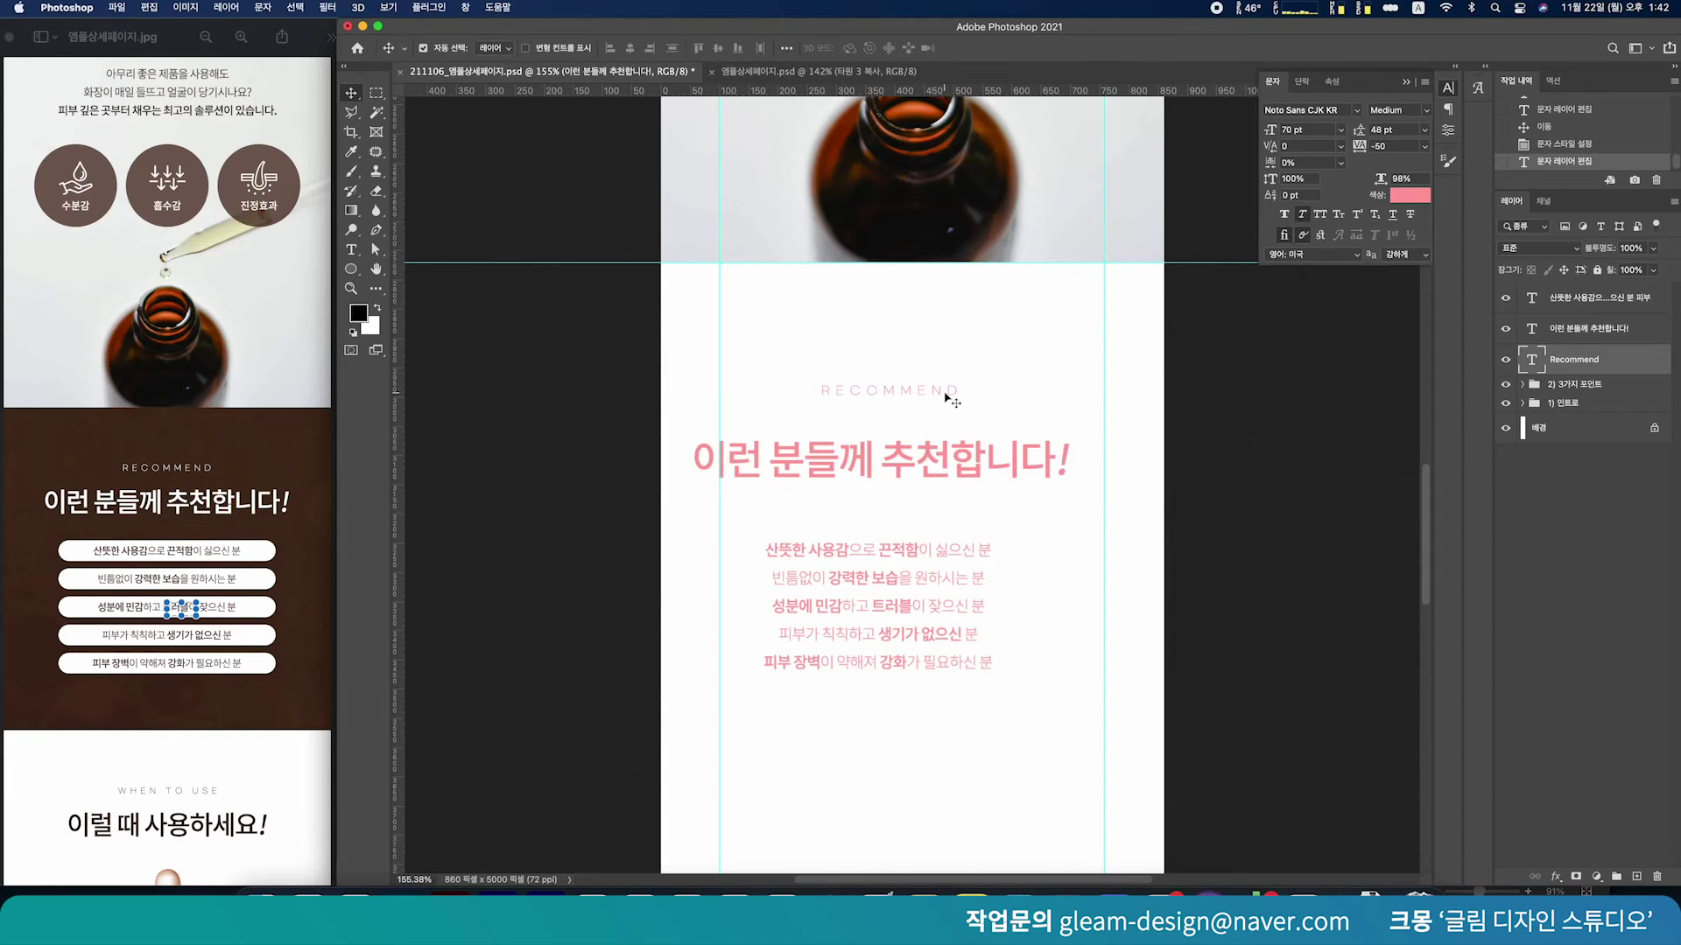
drag(948, 393, 973, 351)
scroll(942, 478, up, 7)
drag(941, 478, 923, 459)
key(super)
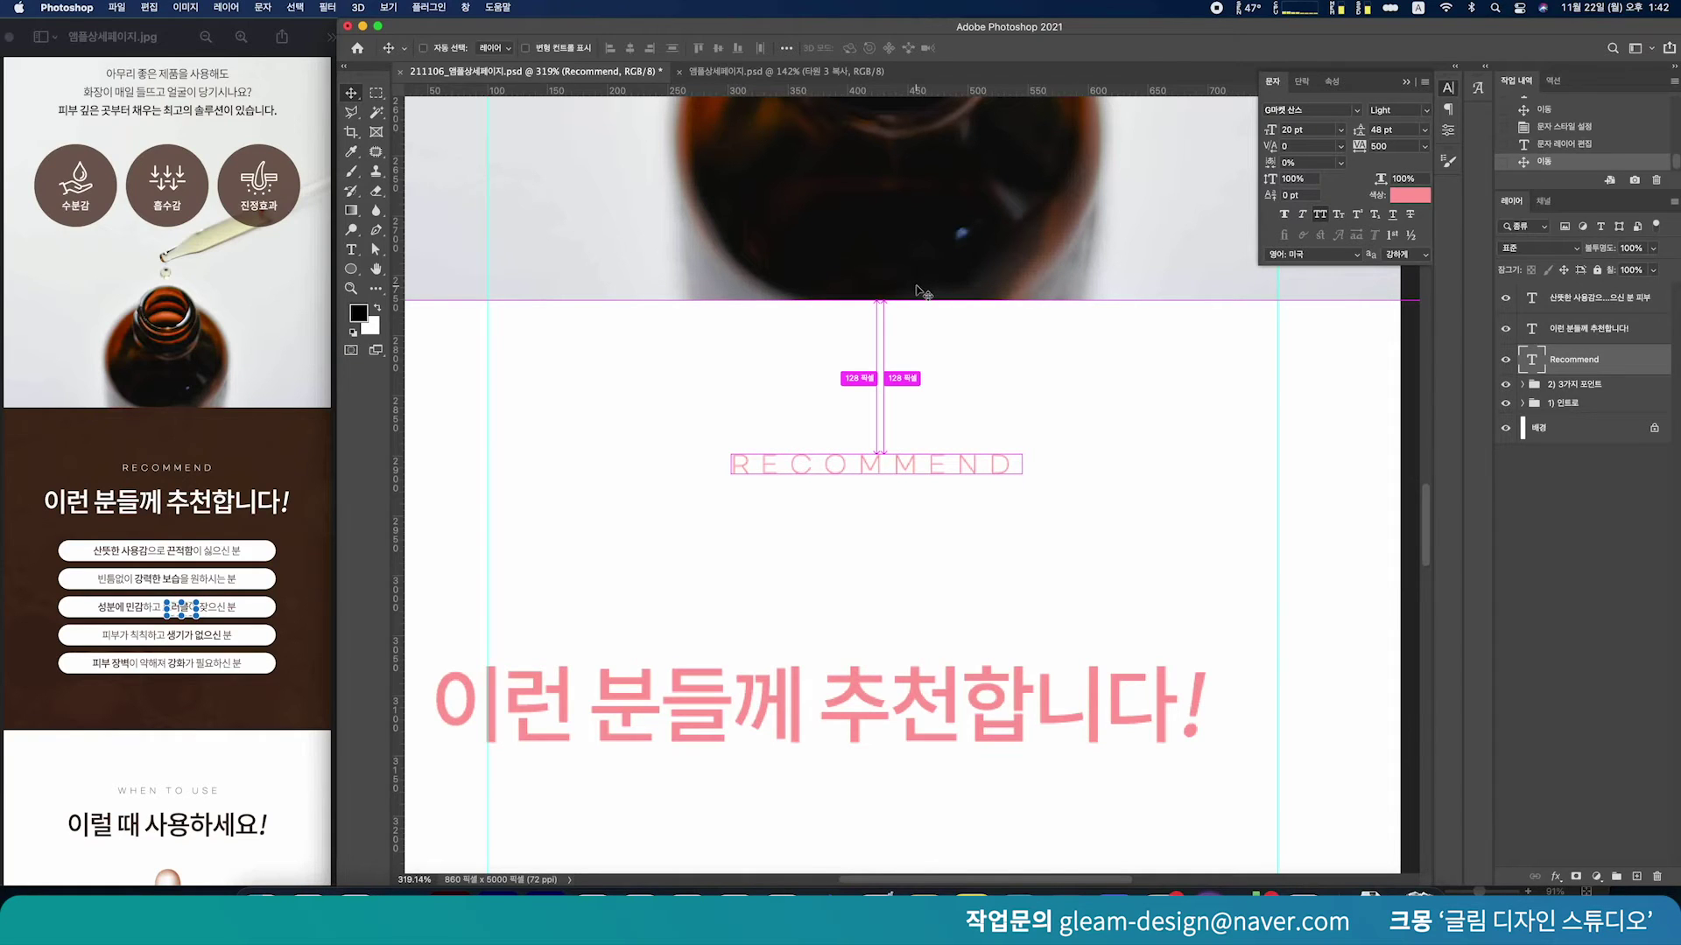
key(Down)
key(Down)
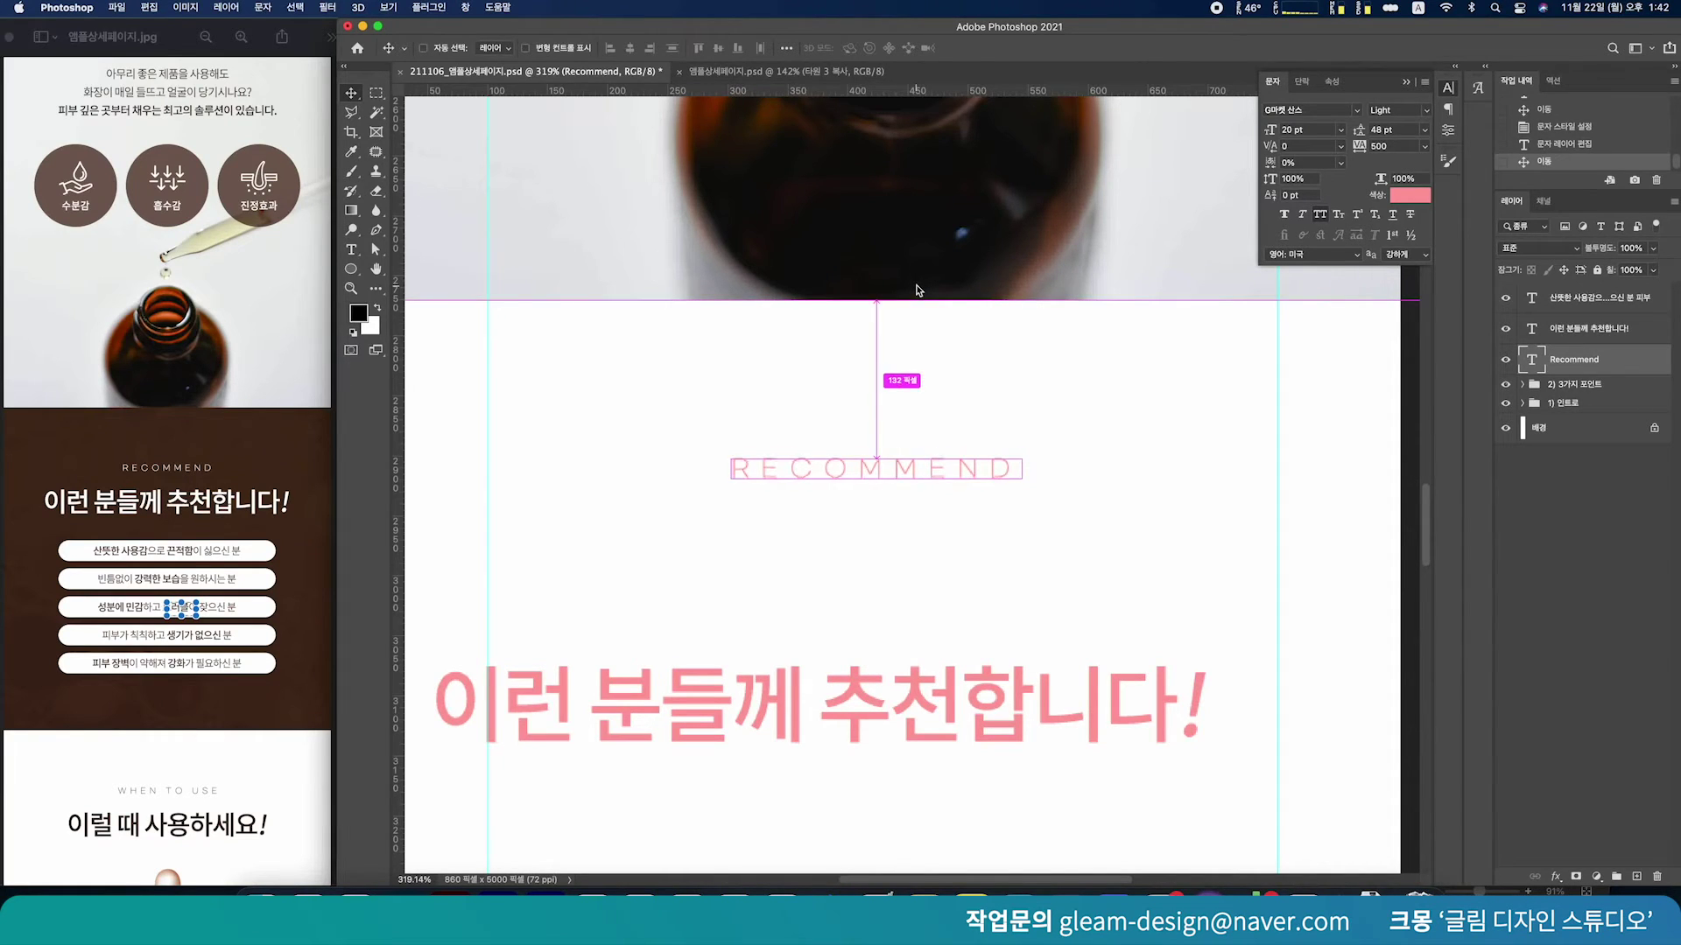
key(Down)
key(Down)
key(Down)
key(Down)
key(Down)
key(Down)
key(Down)
key(Down)
key(super)
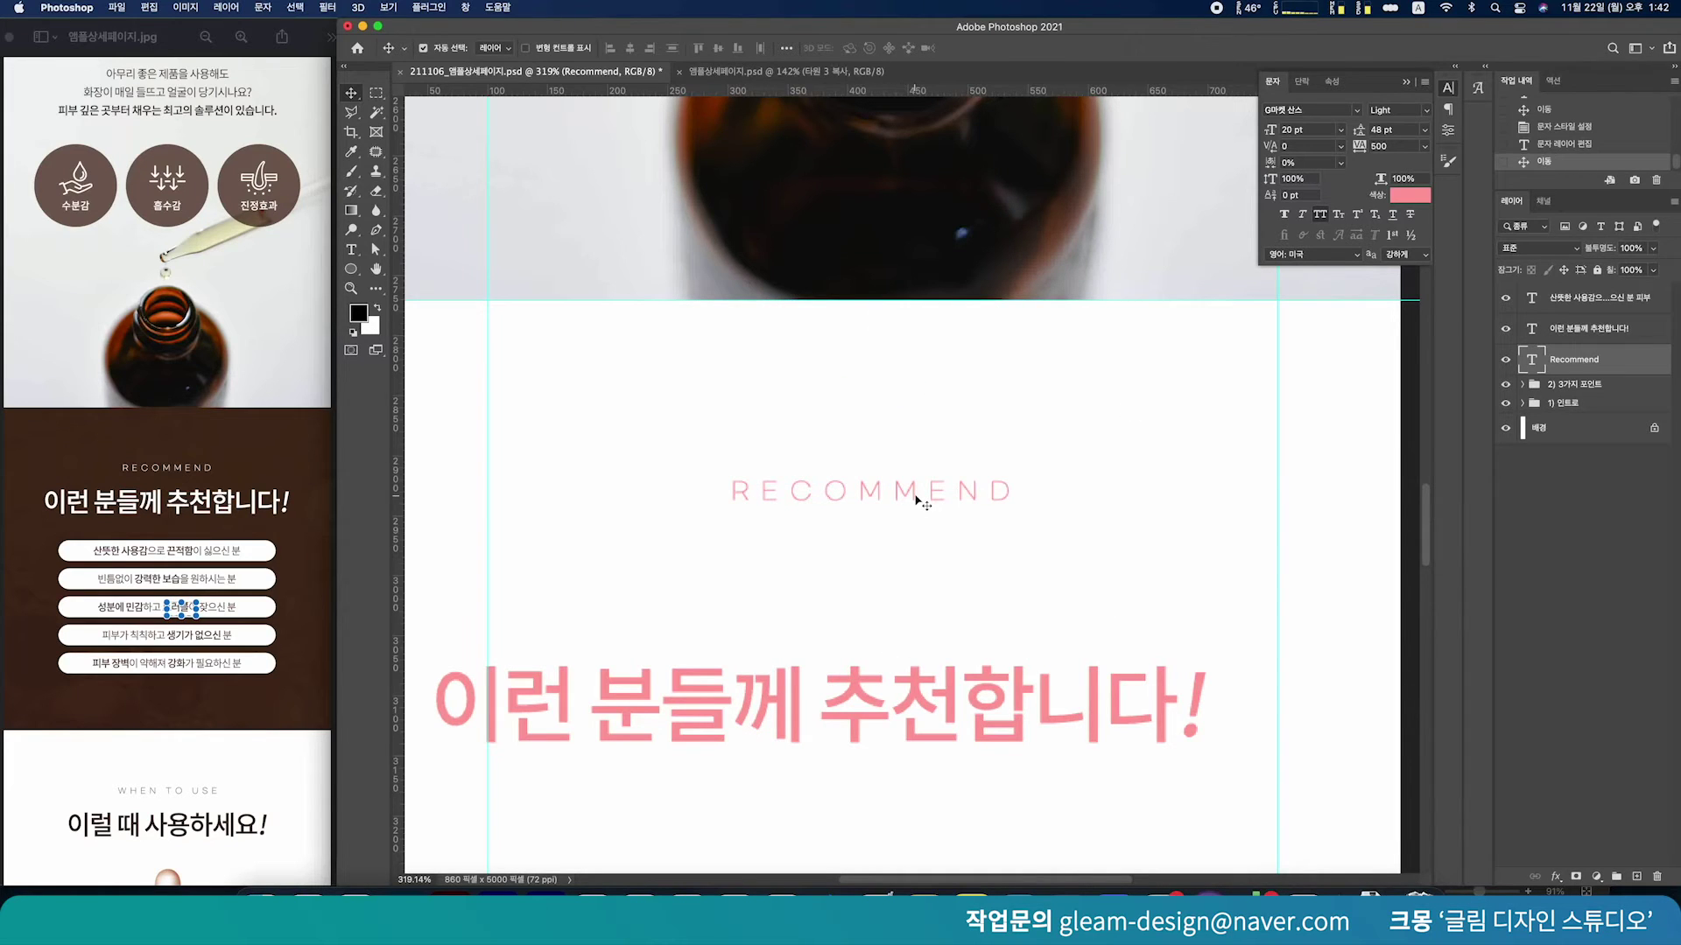
Move the "이런 분들께 추천합니다!" heading up so it sits 50 px below the "Recommend" label
click(871, 650)
drag(876, 696, 917, 604)
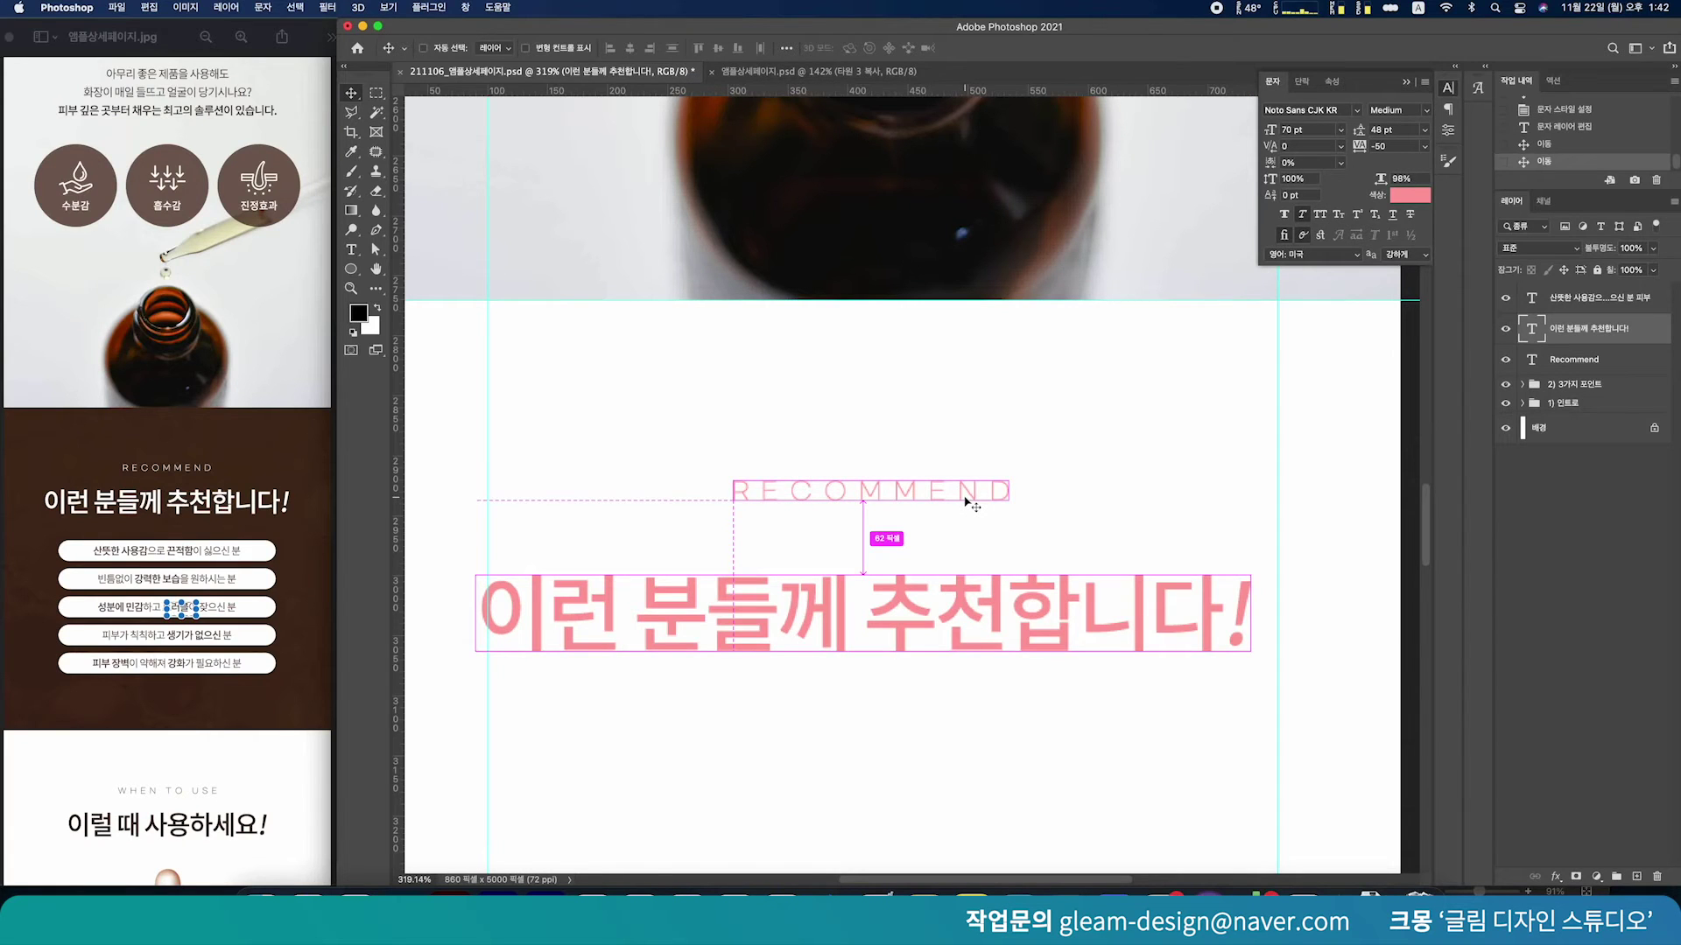
key(Up)
key(Up)
key(shift+Up)
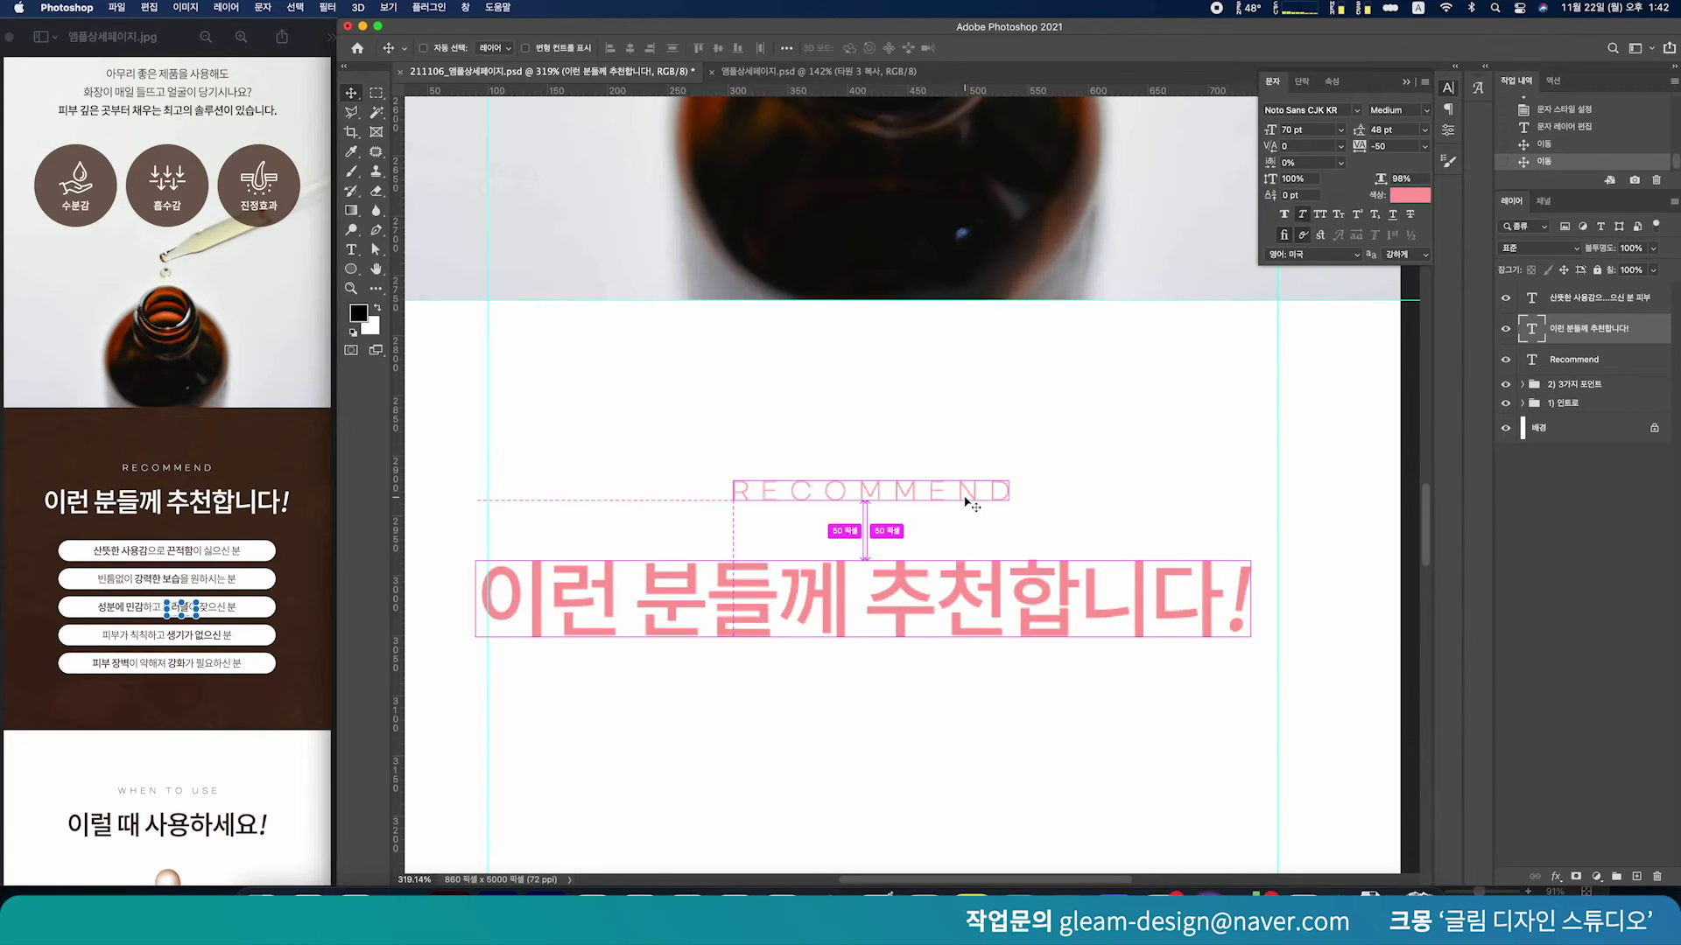
Move the five-line recommendation list up and right, closer beneath the heading
scroll(849, 739, down, 3)
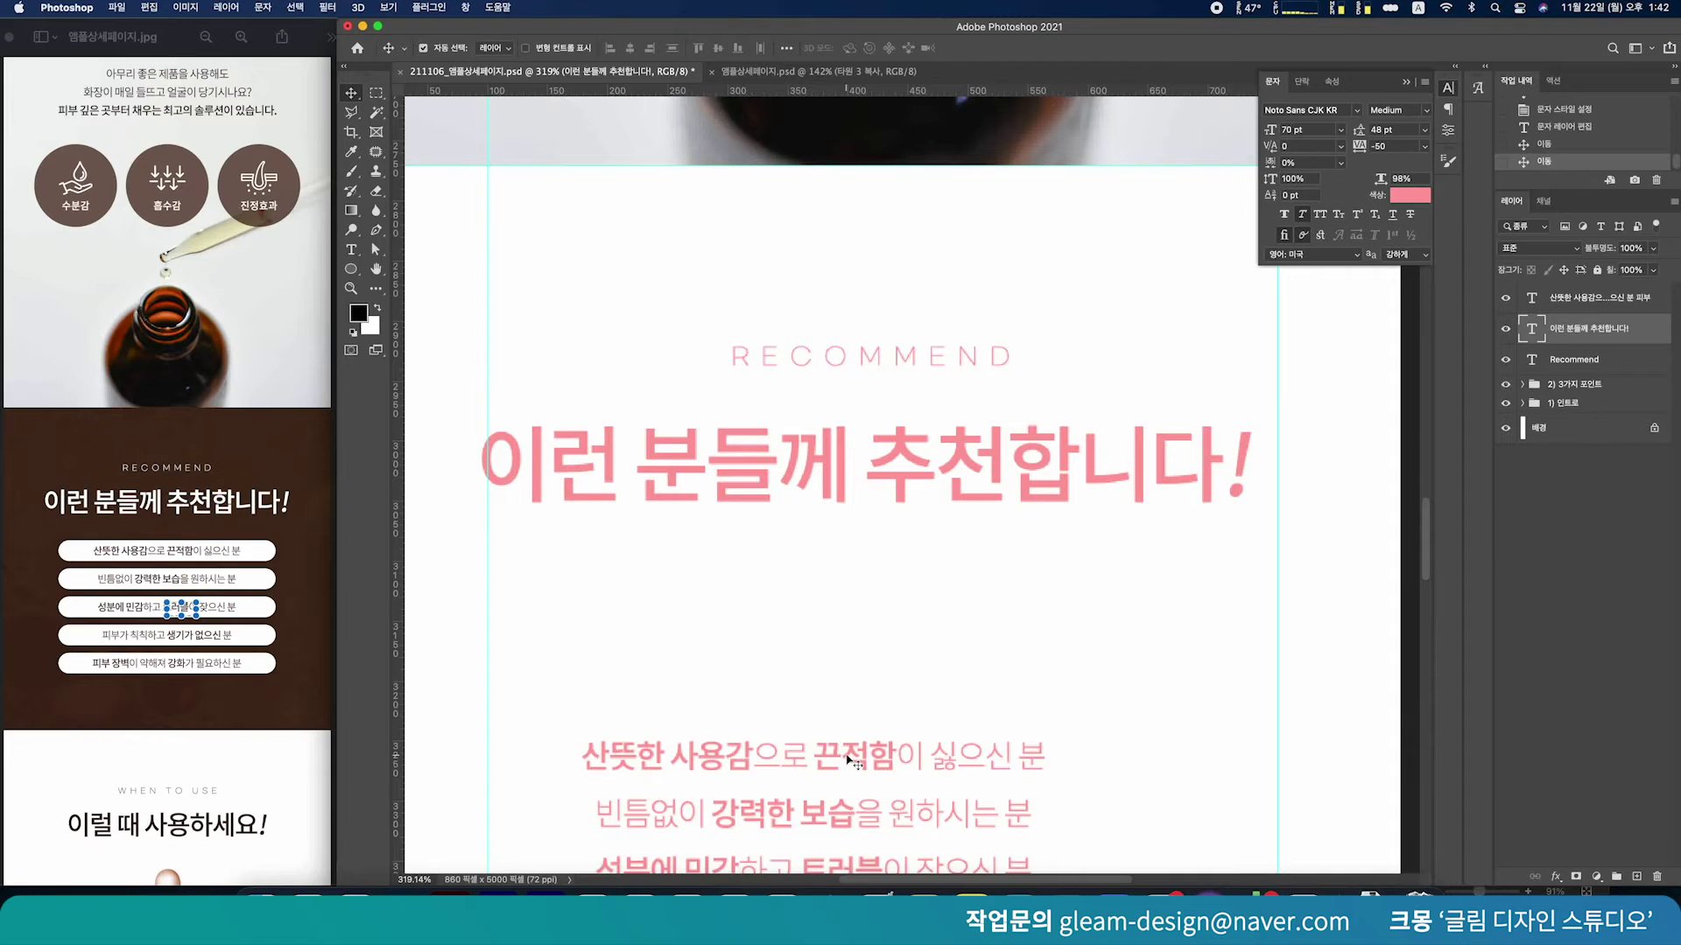
drag(849, 759, 908, 657)
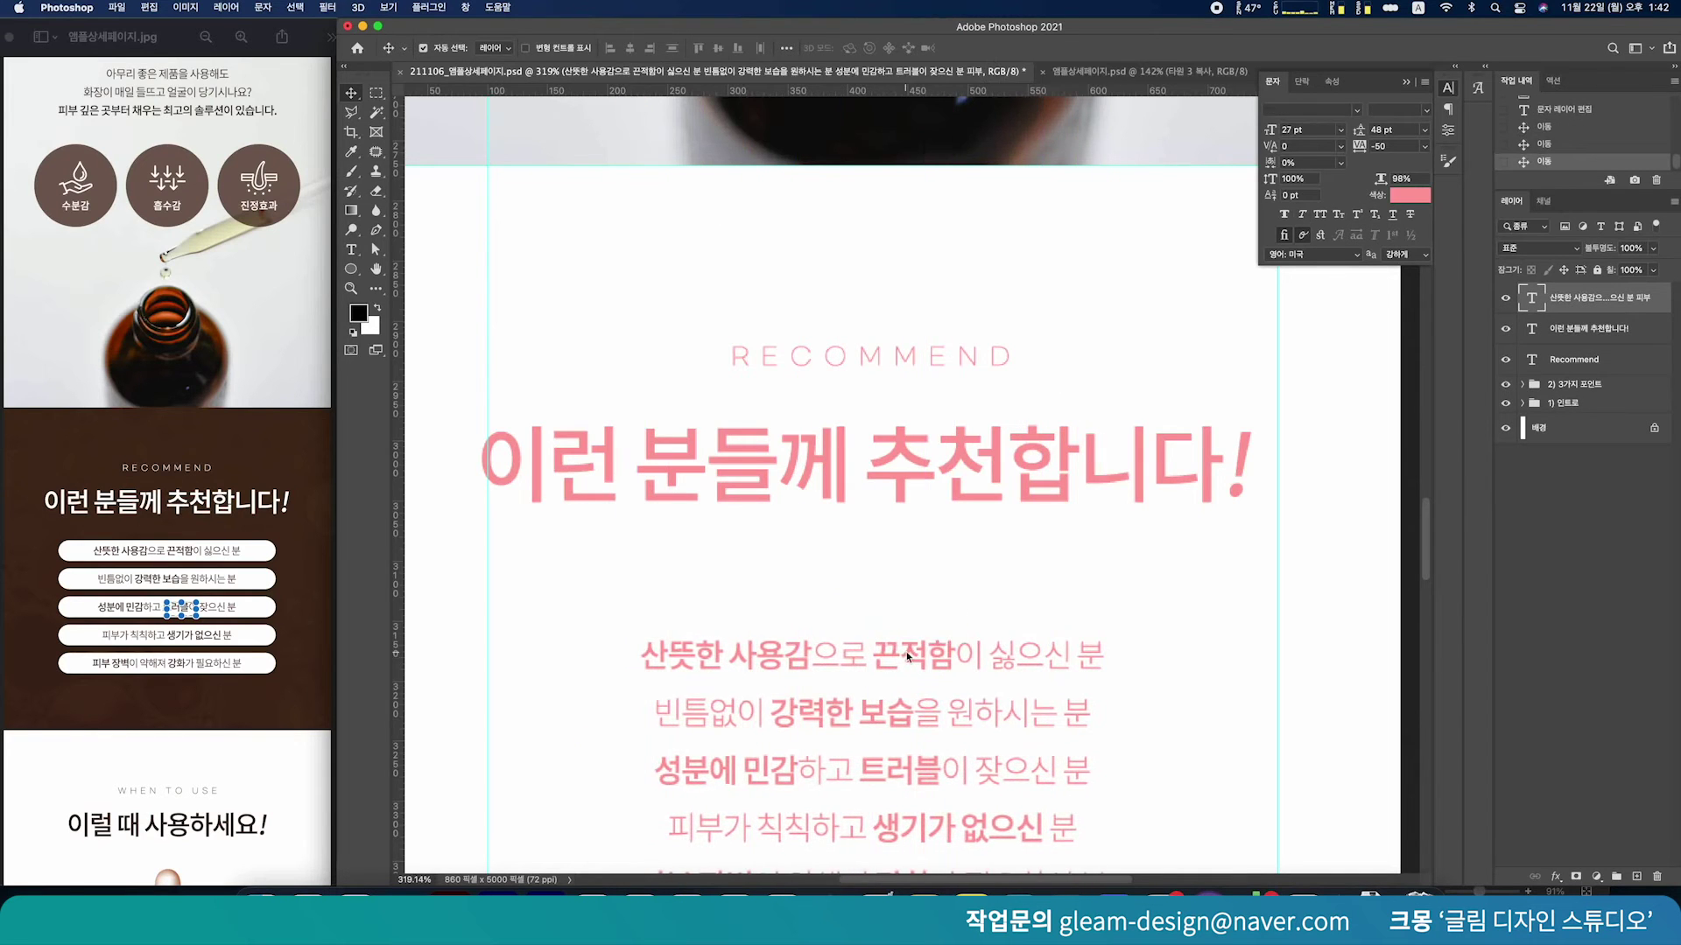
scroll(908, 657, down, 5)
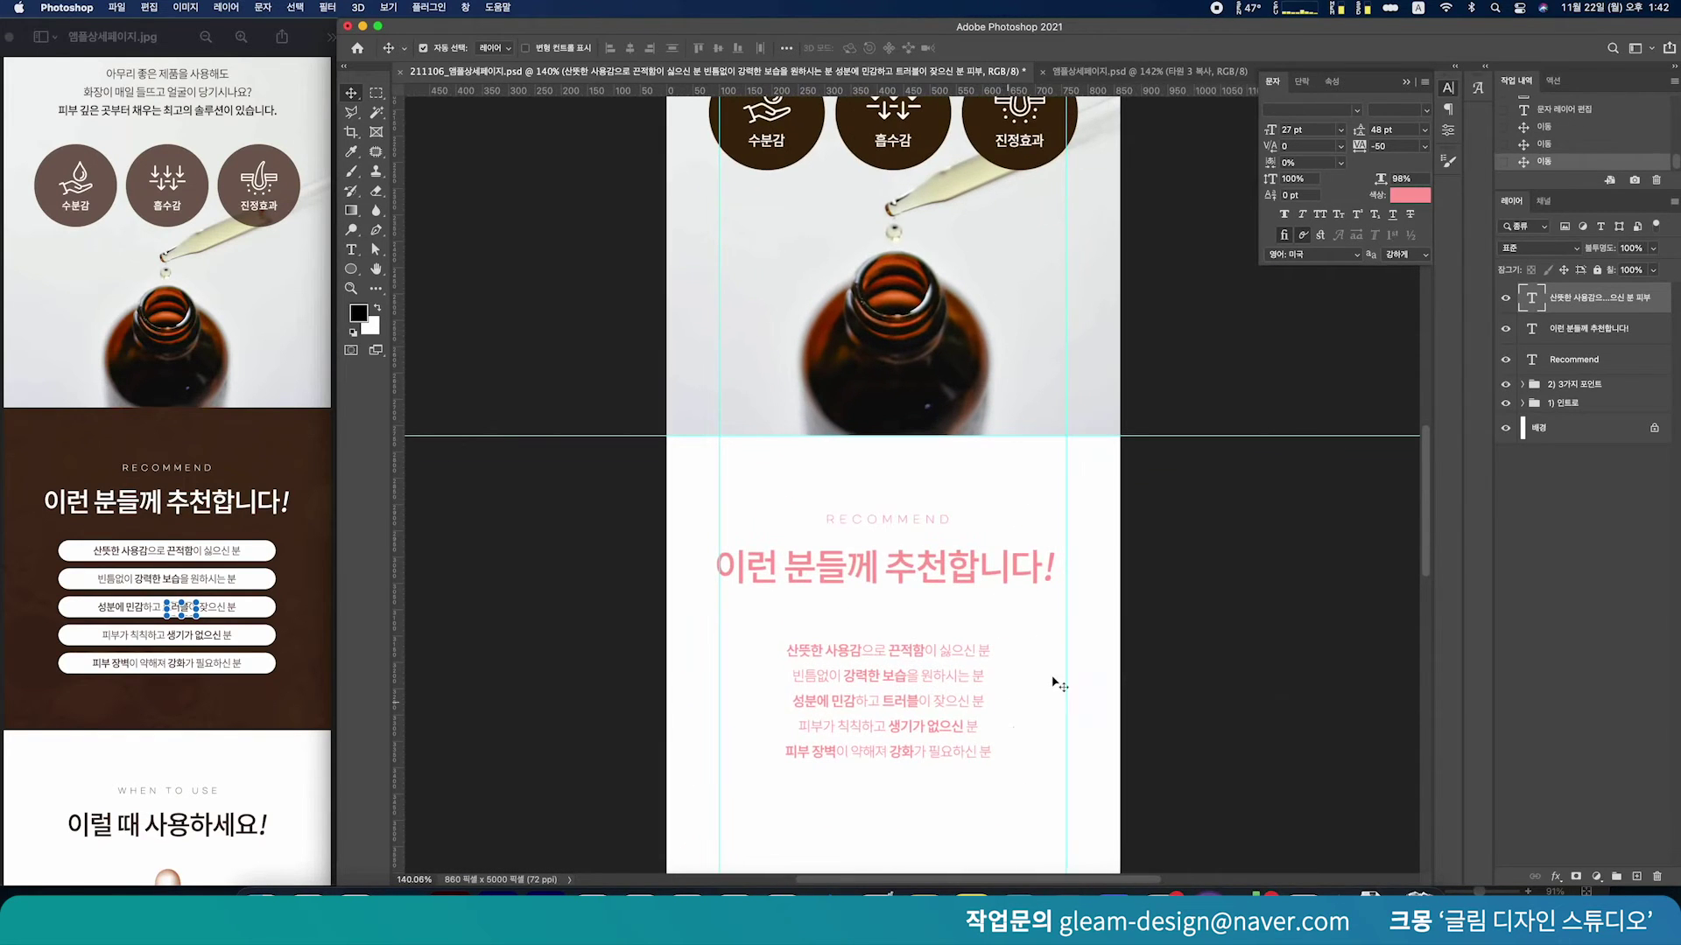
Center the list, heading and "Recommend" text layers horizontally on the background layer and deselect them
shift+click(1614, 350)
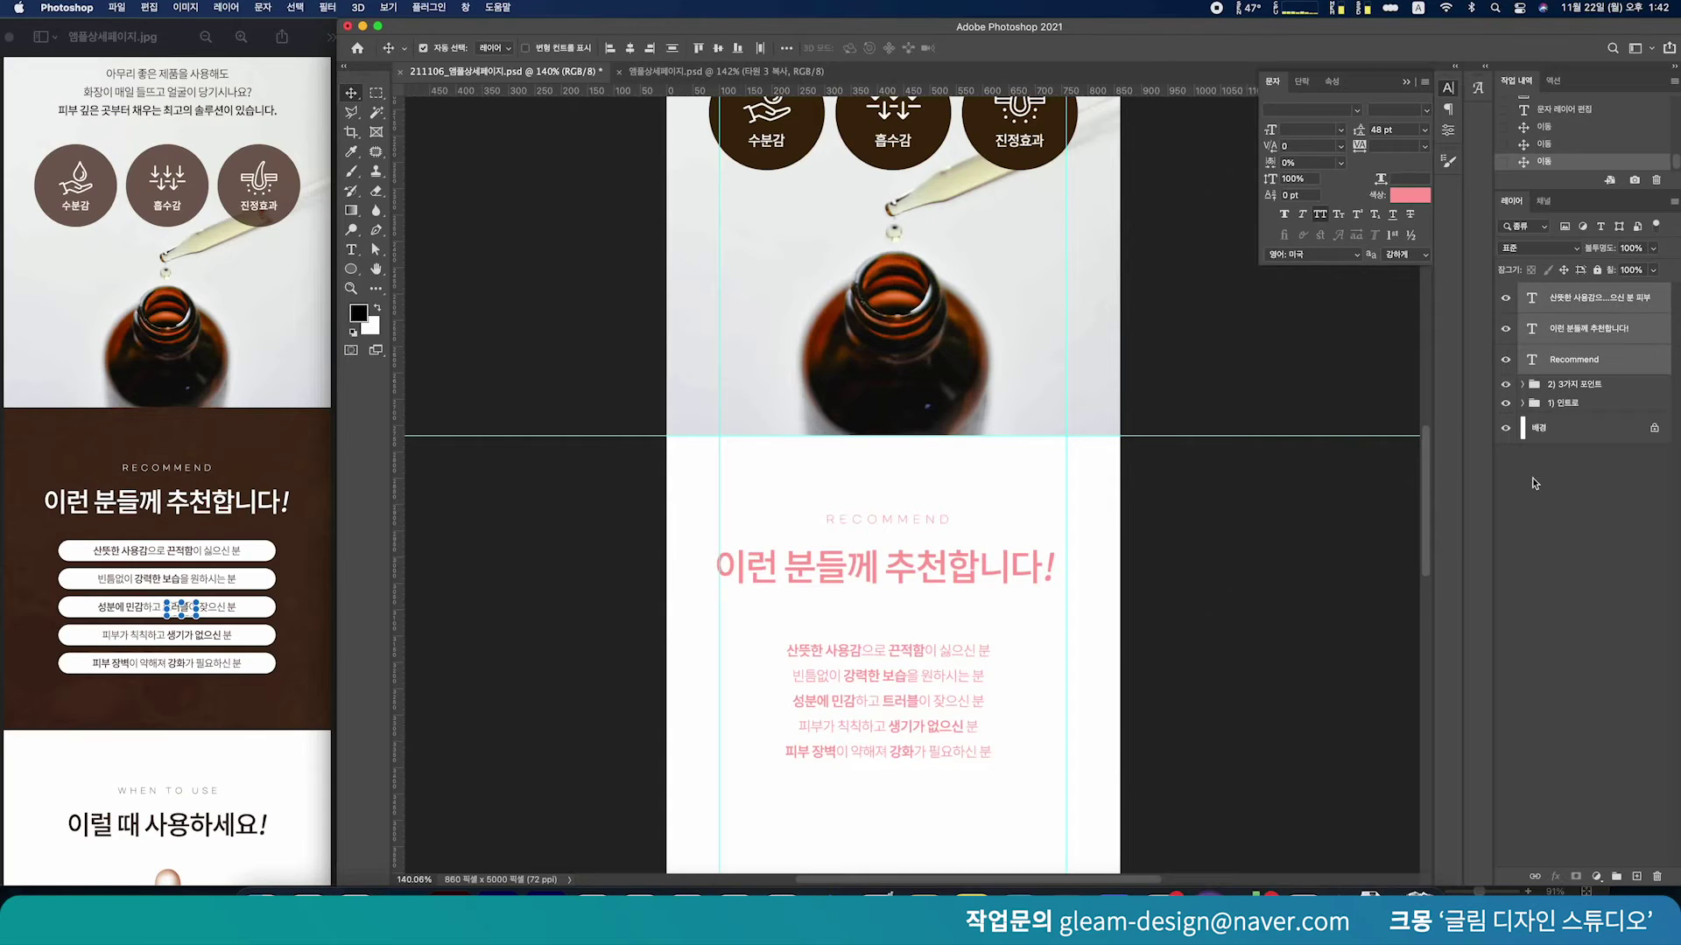
super+click(1584, 429)
click(630, 49)
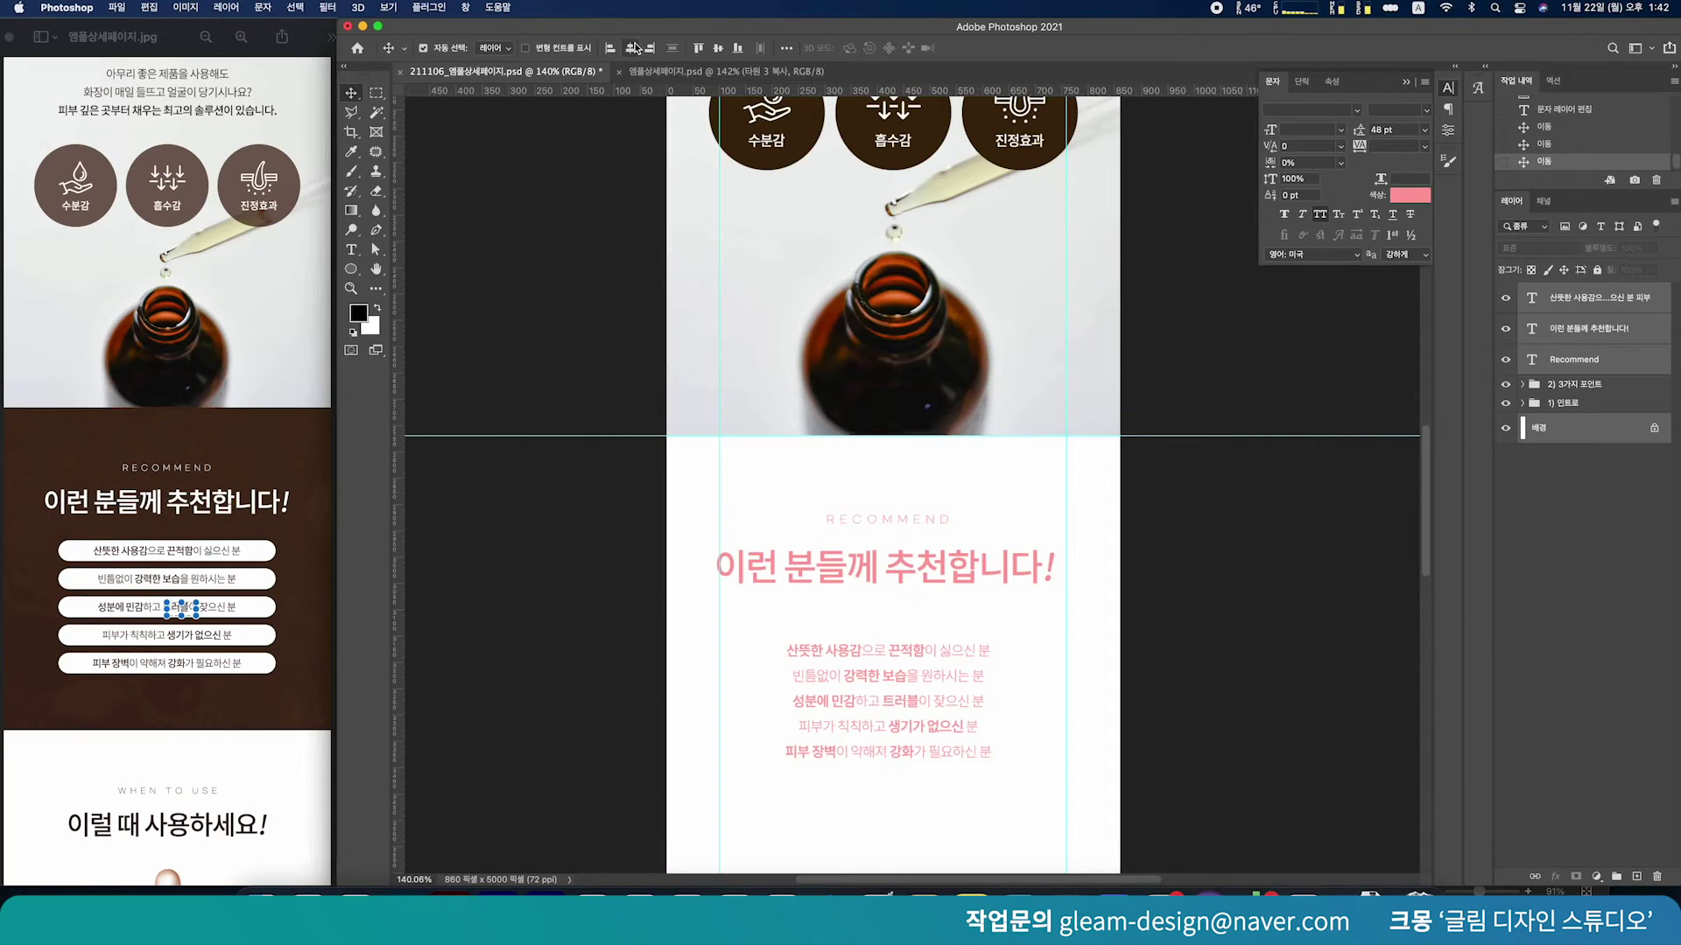
click(1221, 617)
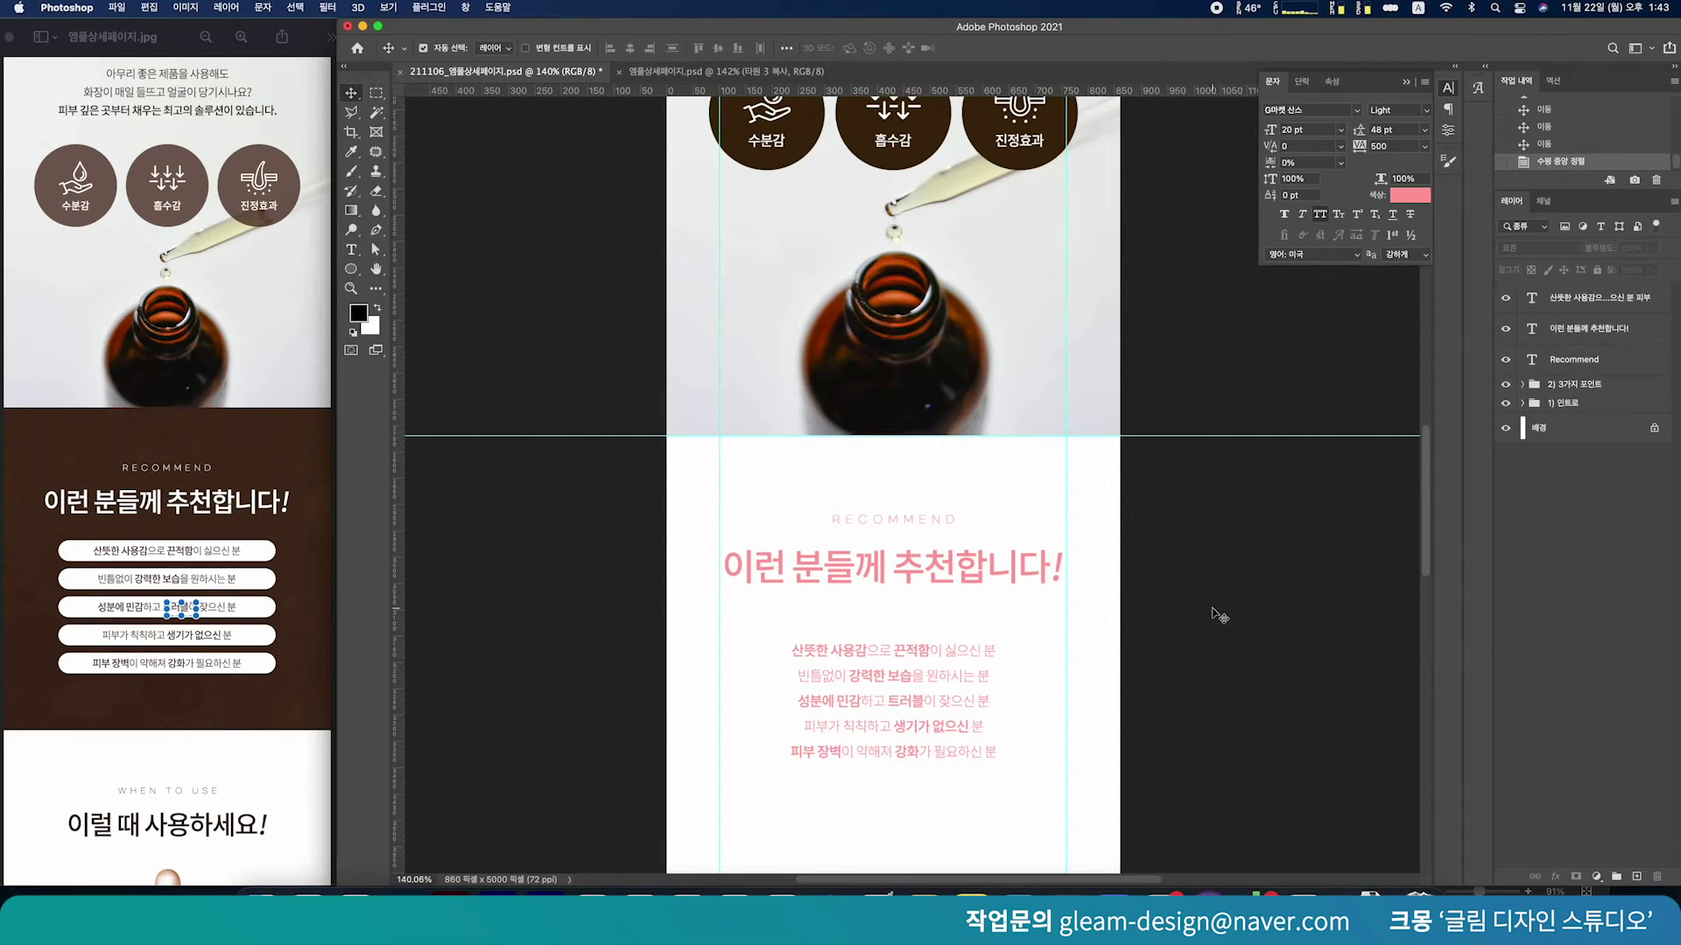
Draw a black rectangle about 910 × 938 px behind the recommendation text, above the background layer, starting at the bottle image's lower edge
scroll(1186, 661, down, 2)
click(1602, 430)
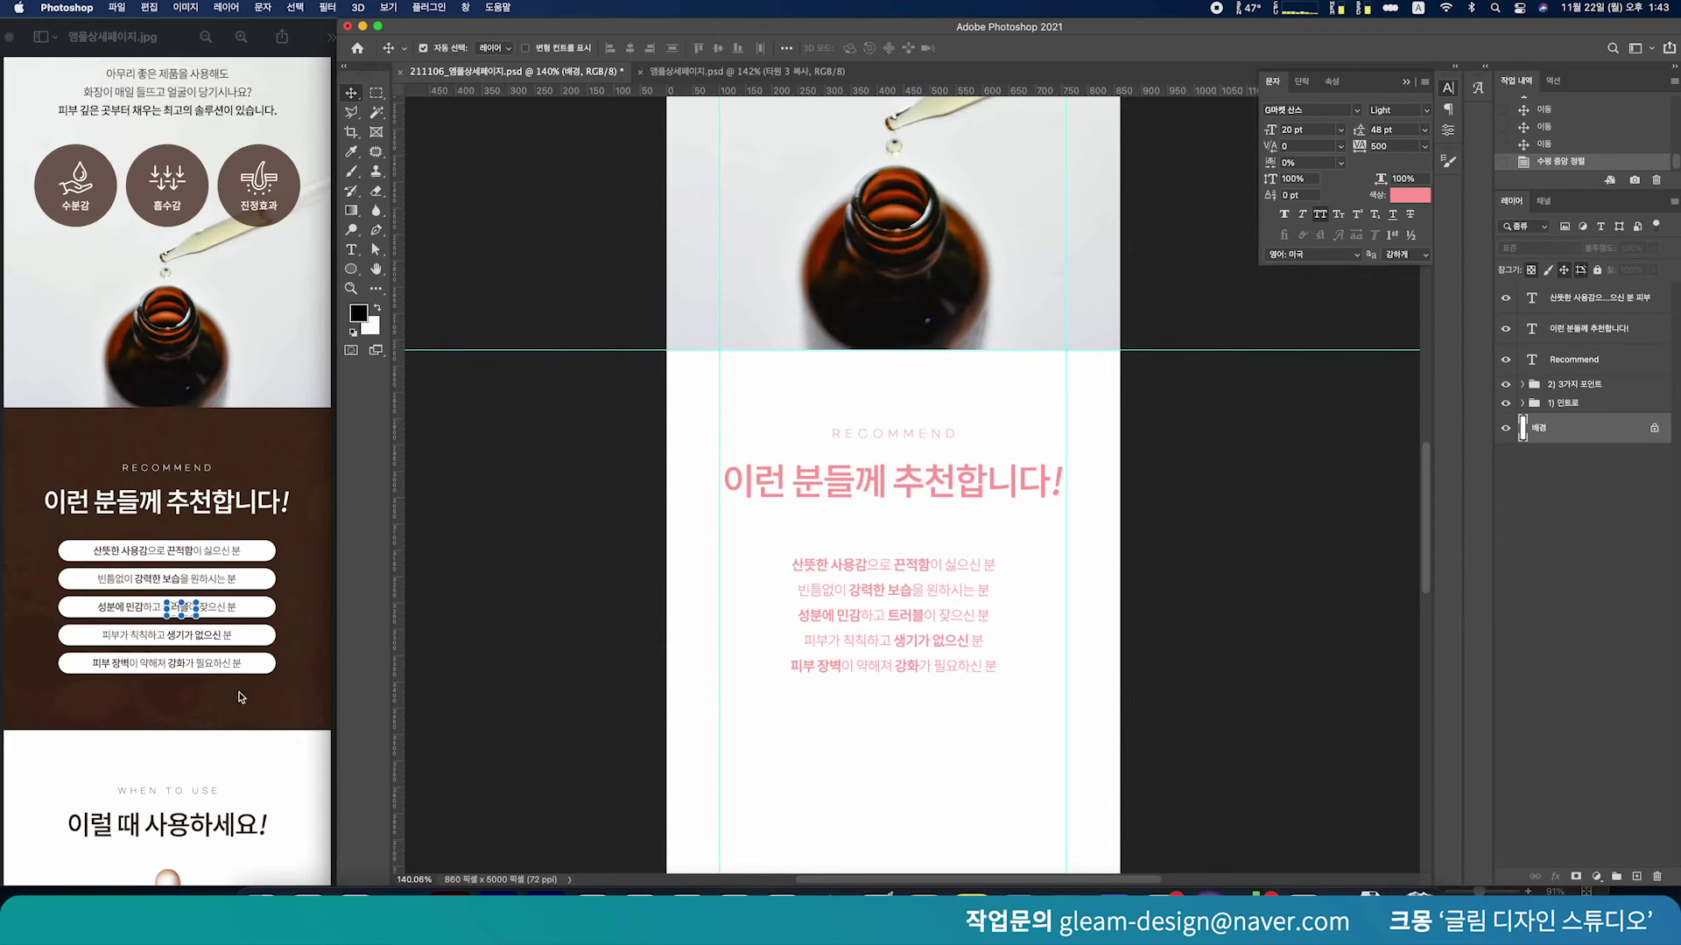
click(297, 581)
click(589, 664)
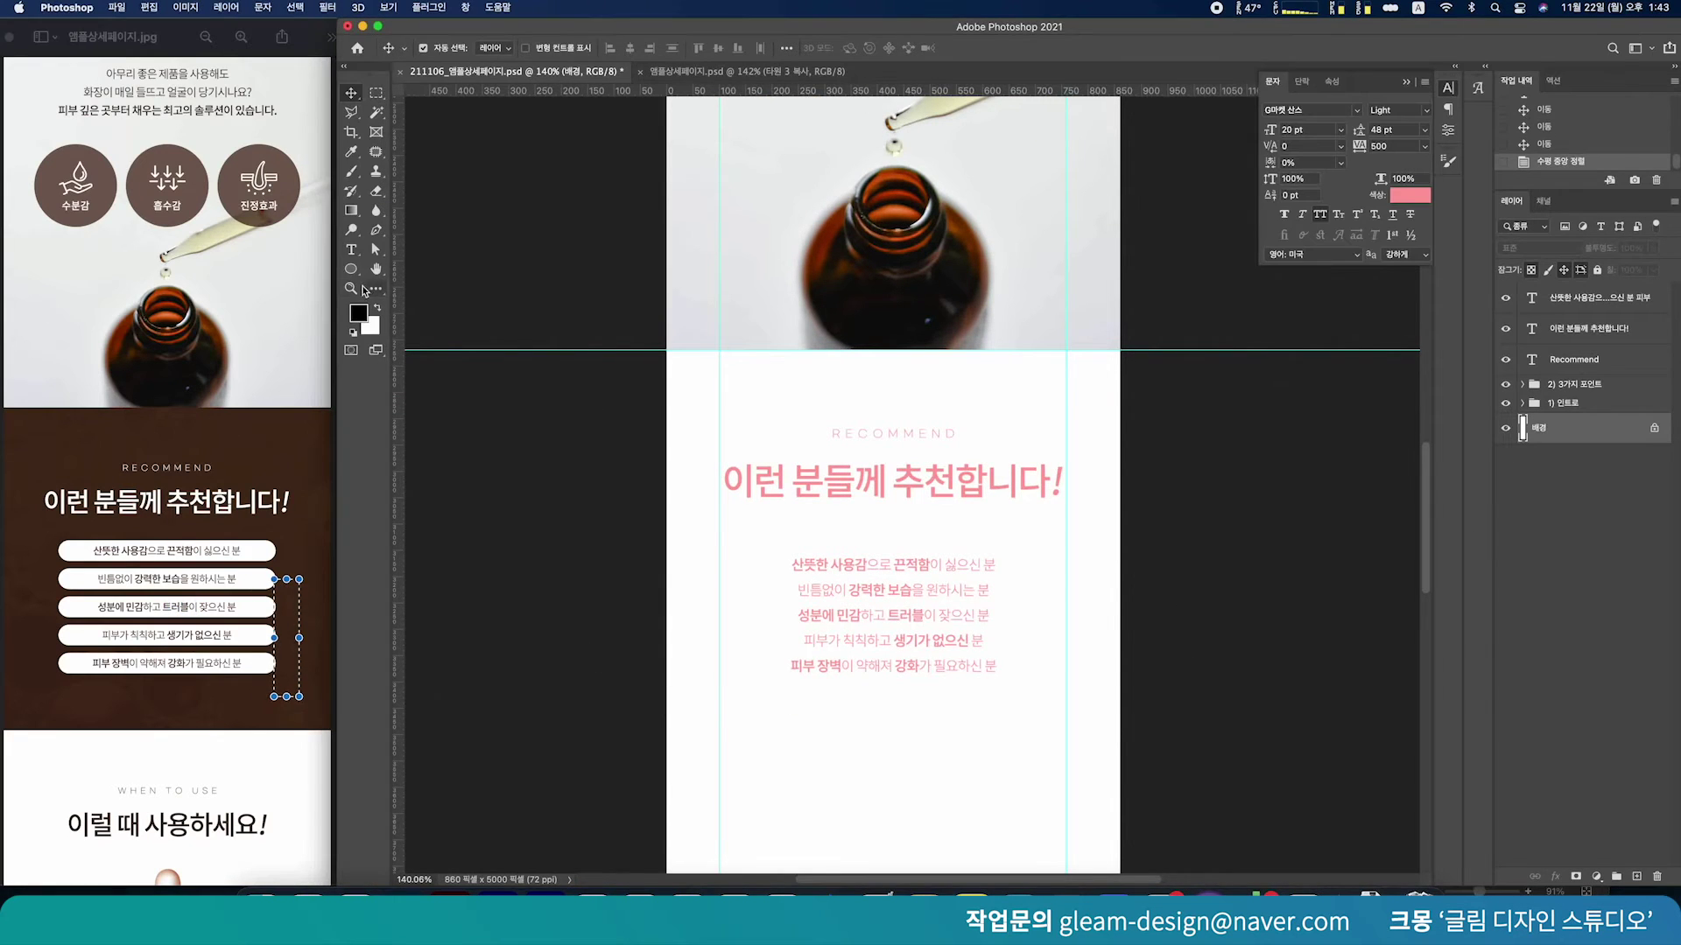
drag(351, 268, 393, 266)
scroll(413, 350, down, 2)
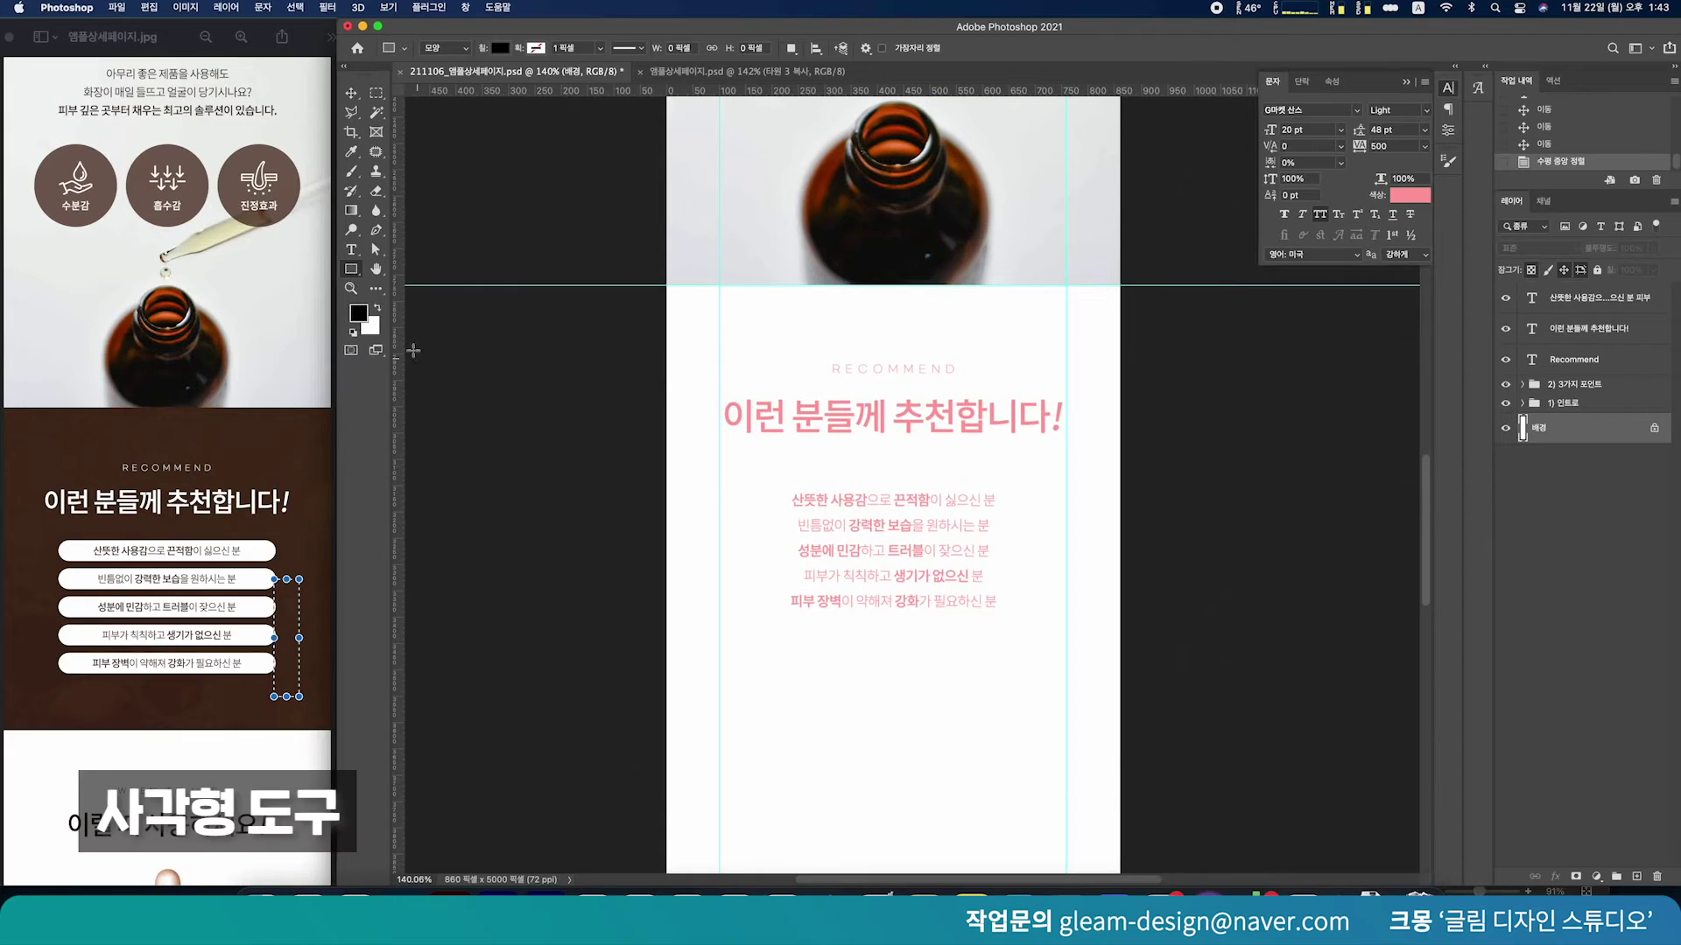
drag(658, 778, 1137, 287)
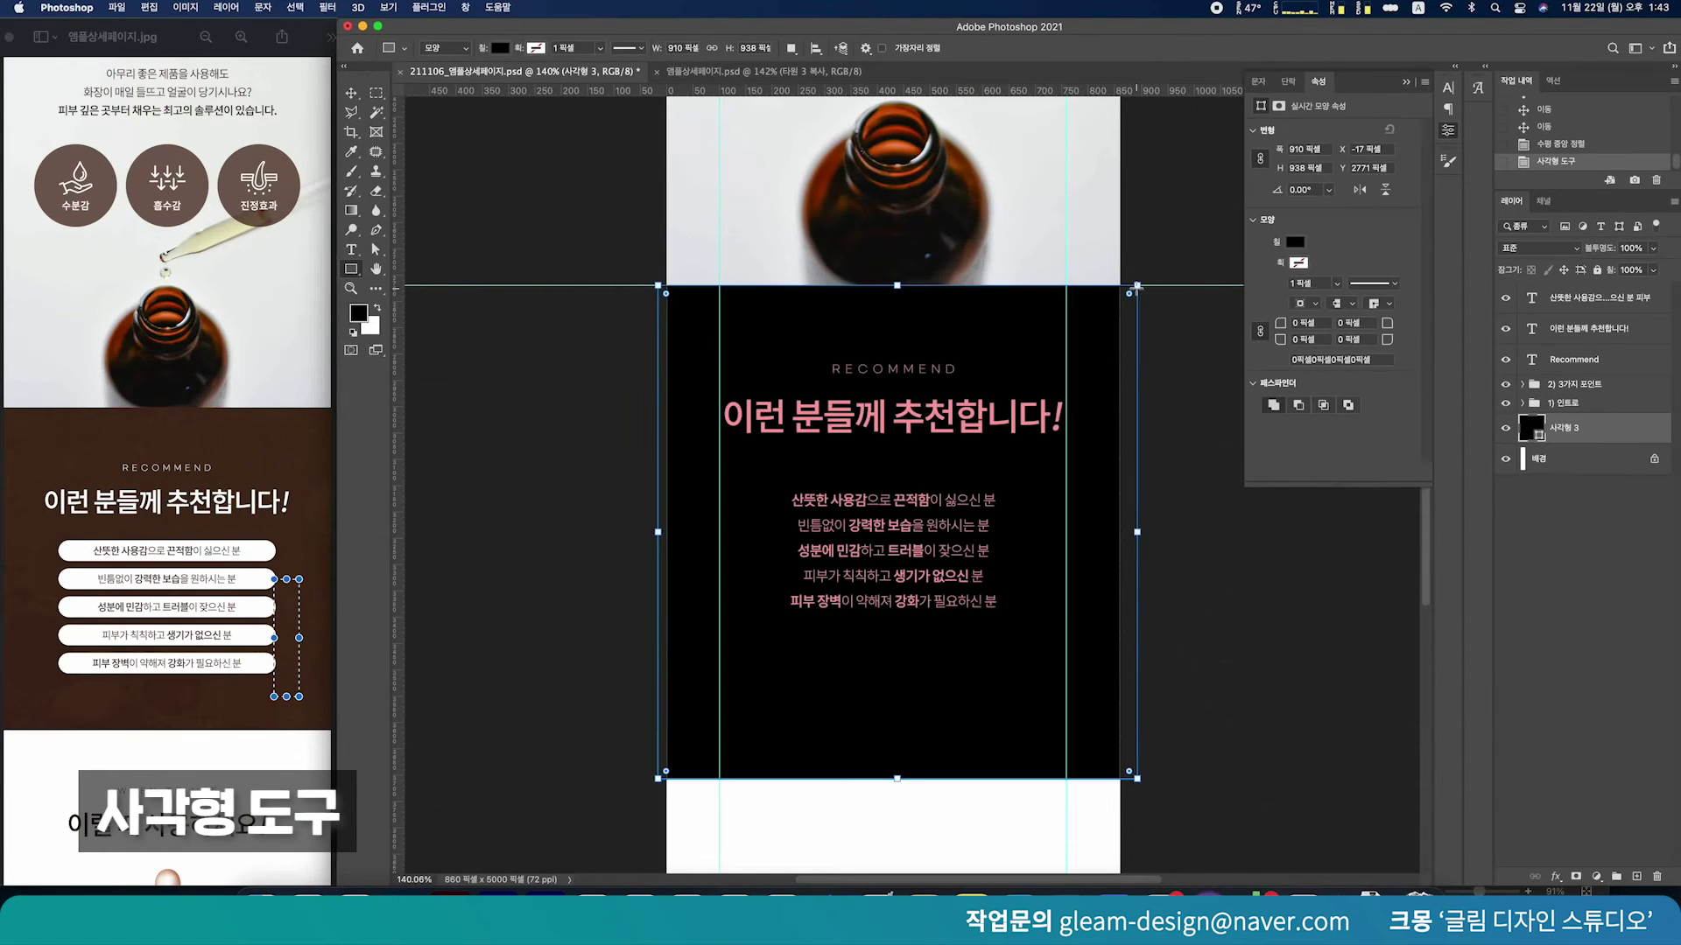
Center the new section rectangle horizontally on the background layer and deselect both layers
click(351, 93)
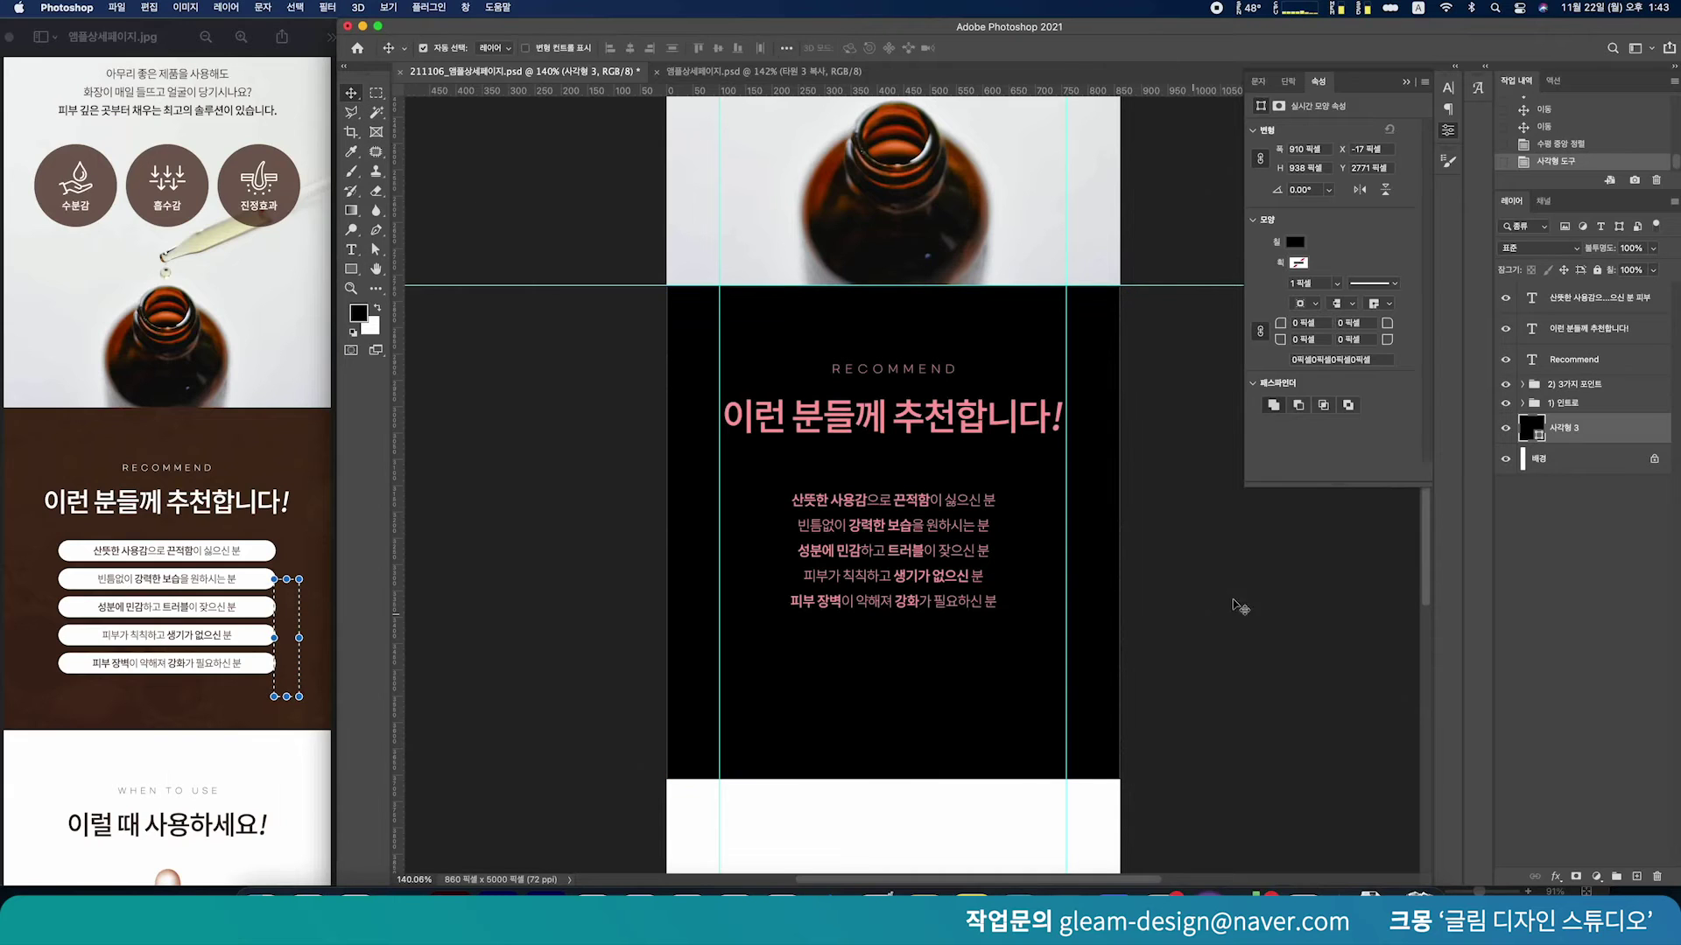
shift+click(1594, 462)
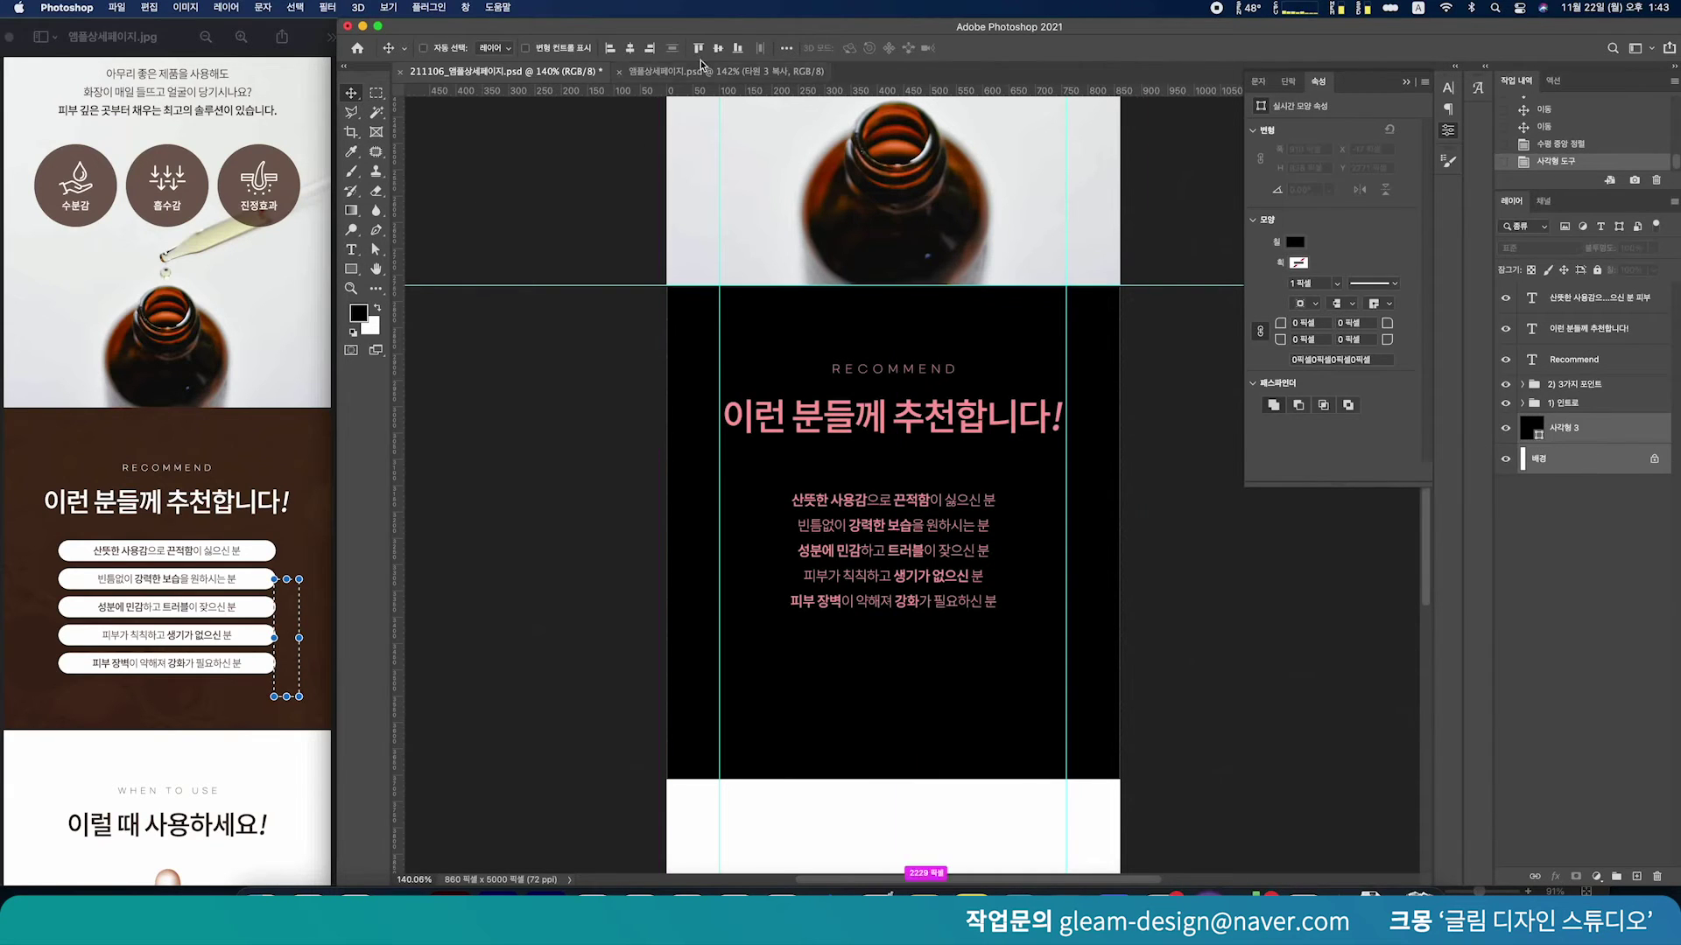
click(637, 49)
click(1344, 737)
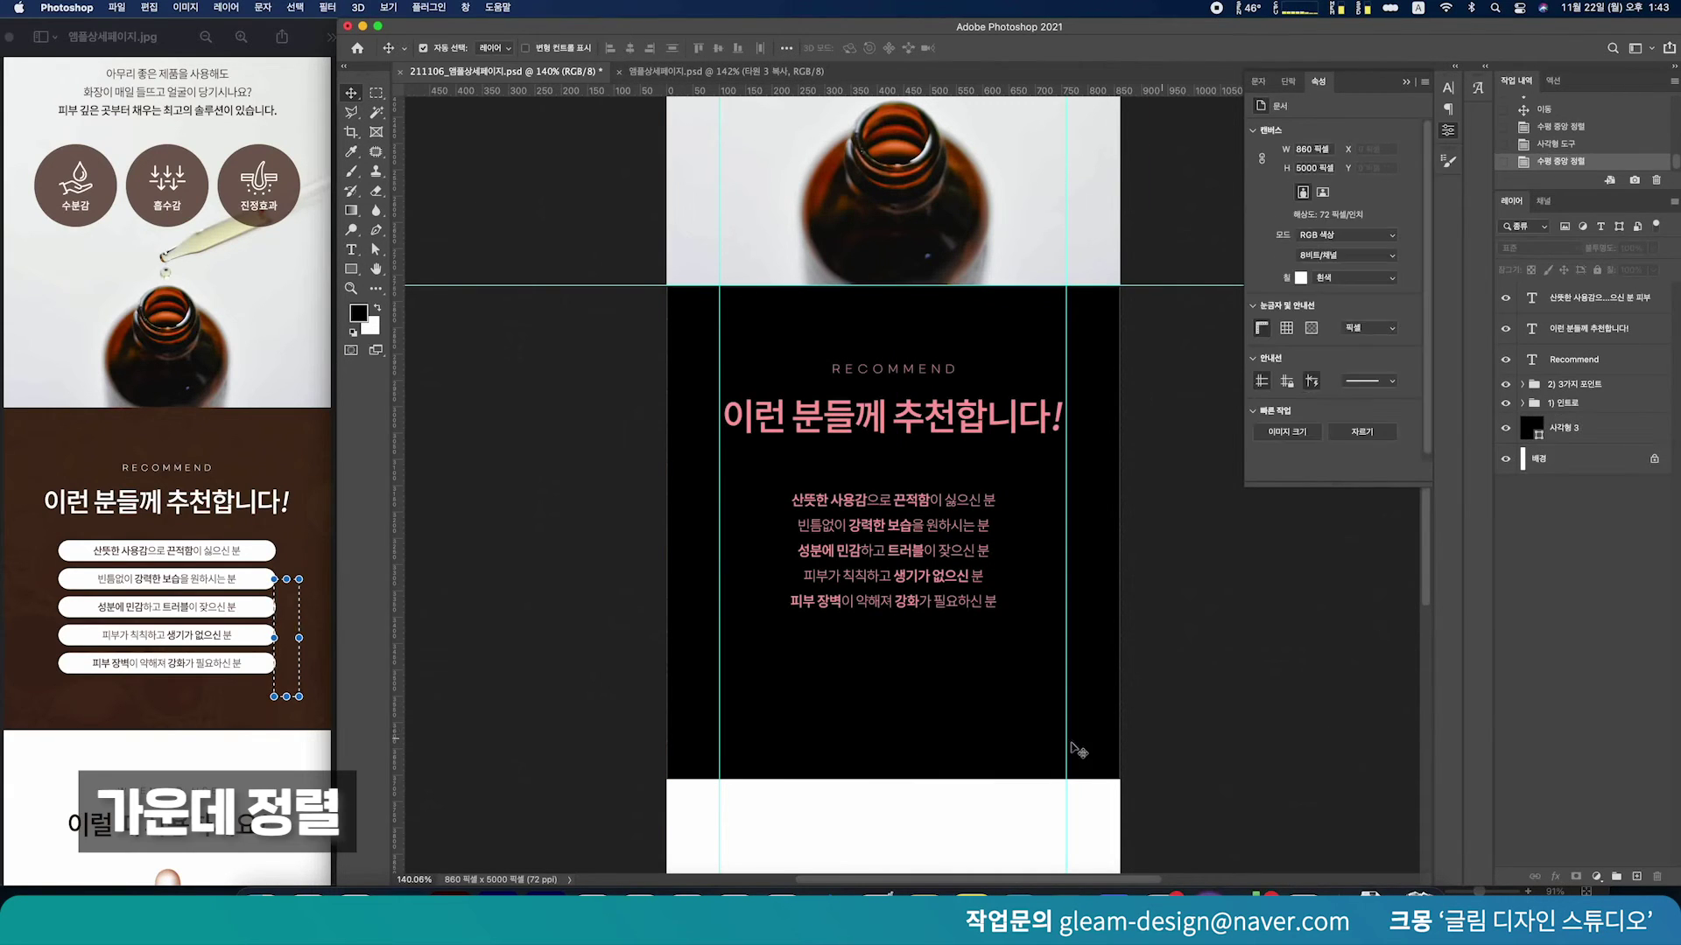
Set the text color of the "Recommend" label and the "이런 분들께 추천합니다!" heading to ffffff
scroll(935, 374, up, 5)
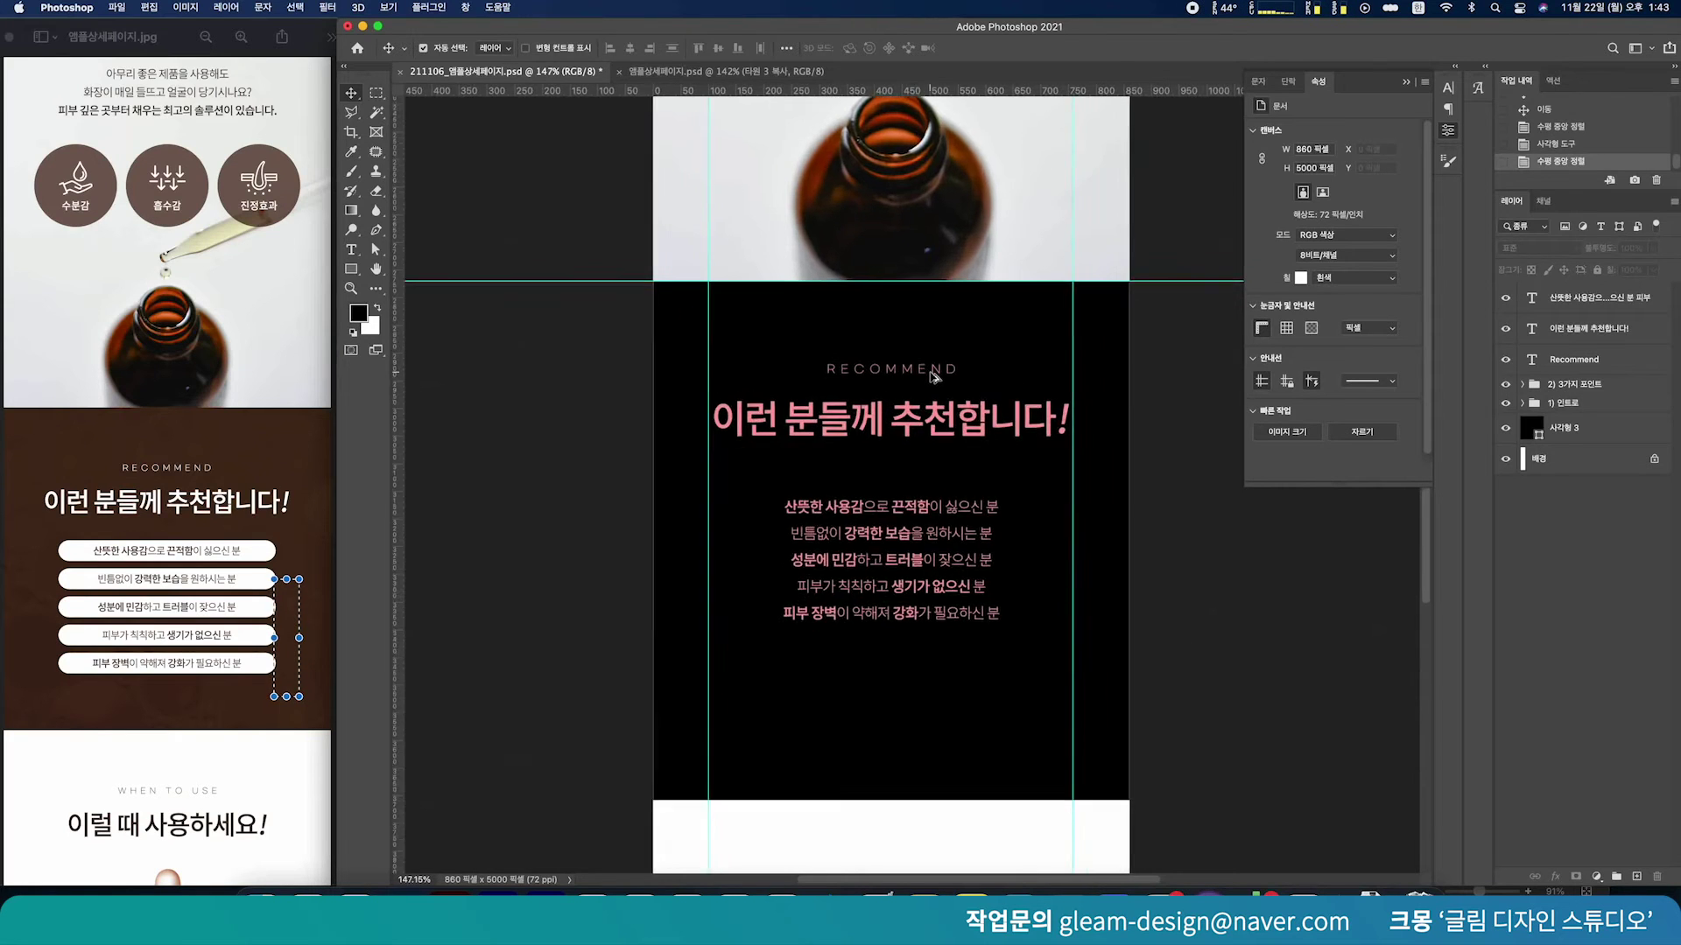
click(935, 374)
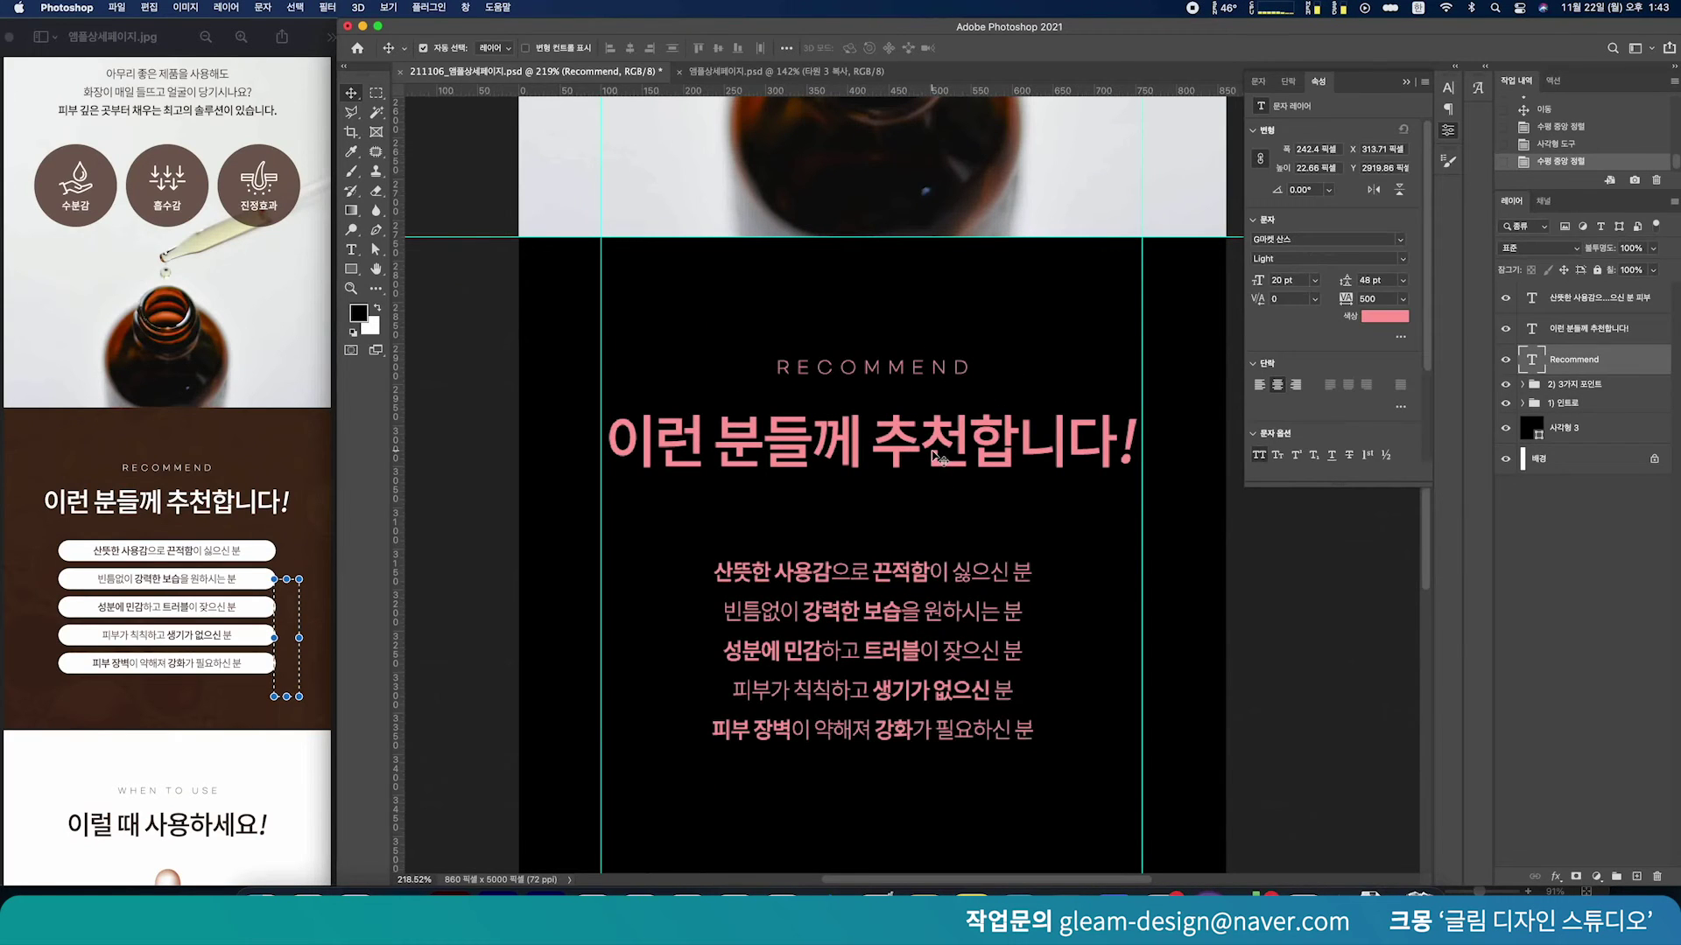
shift+click(935, 455)
click(1400, 317)
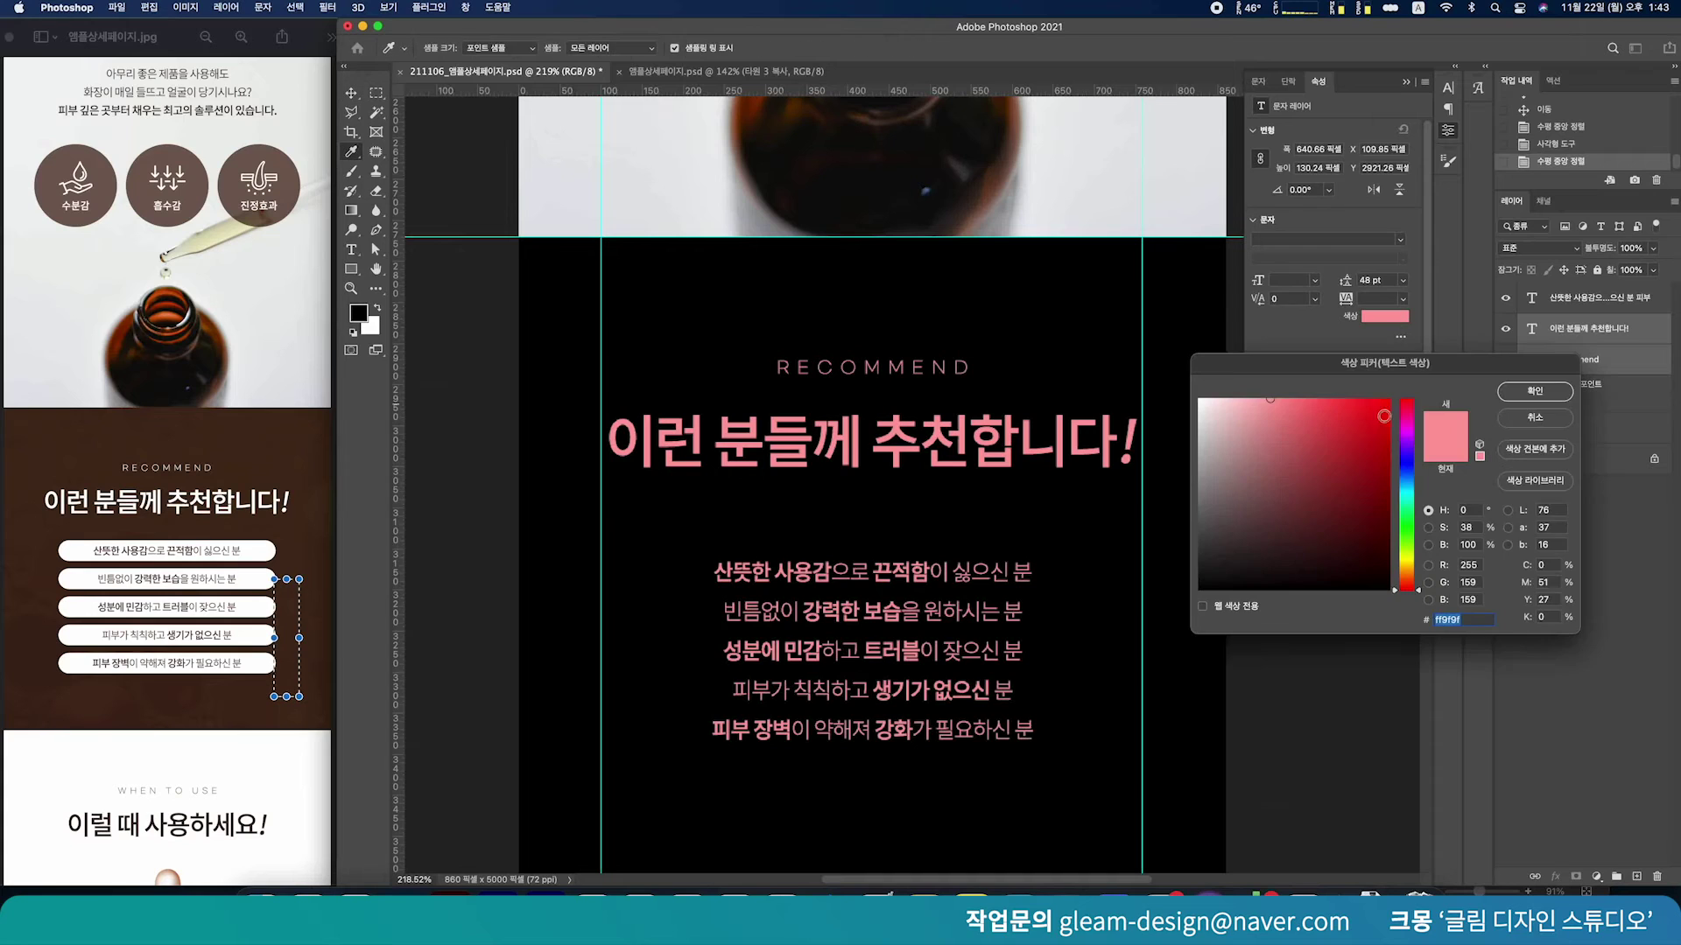
text(ffffff)
click(1508, 399)
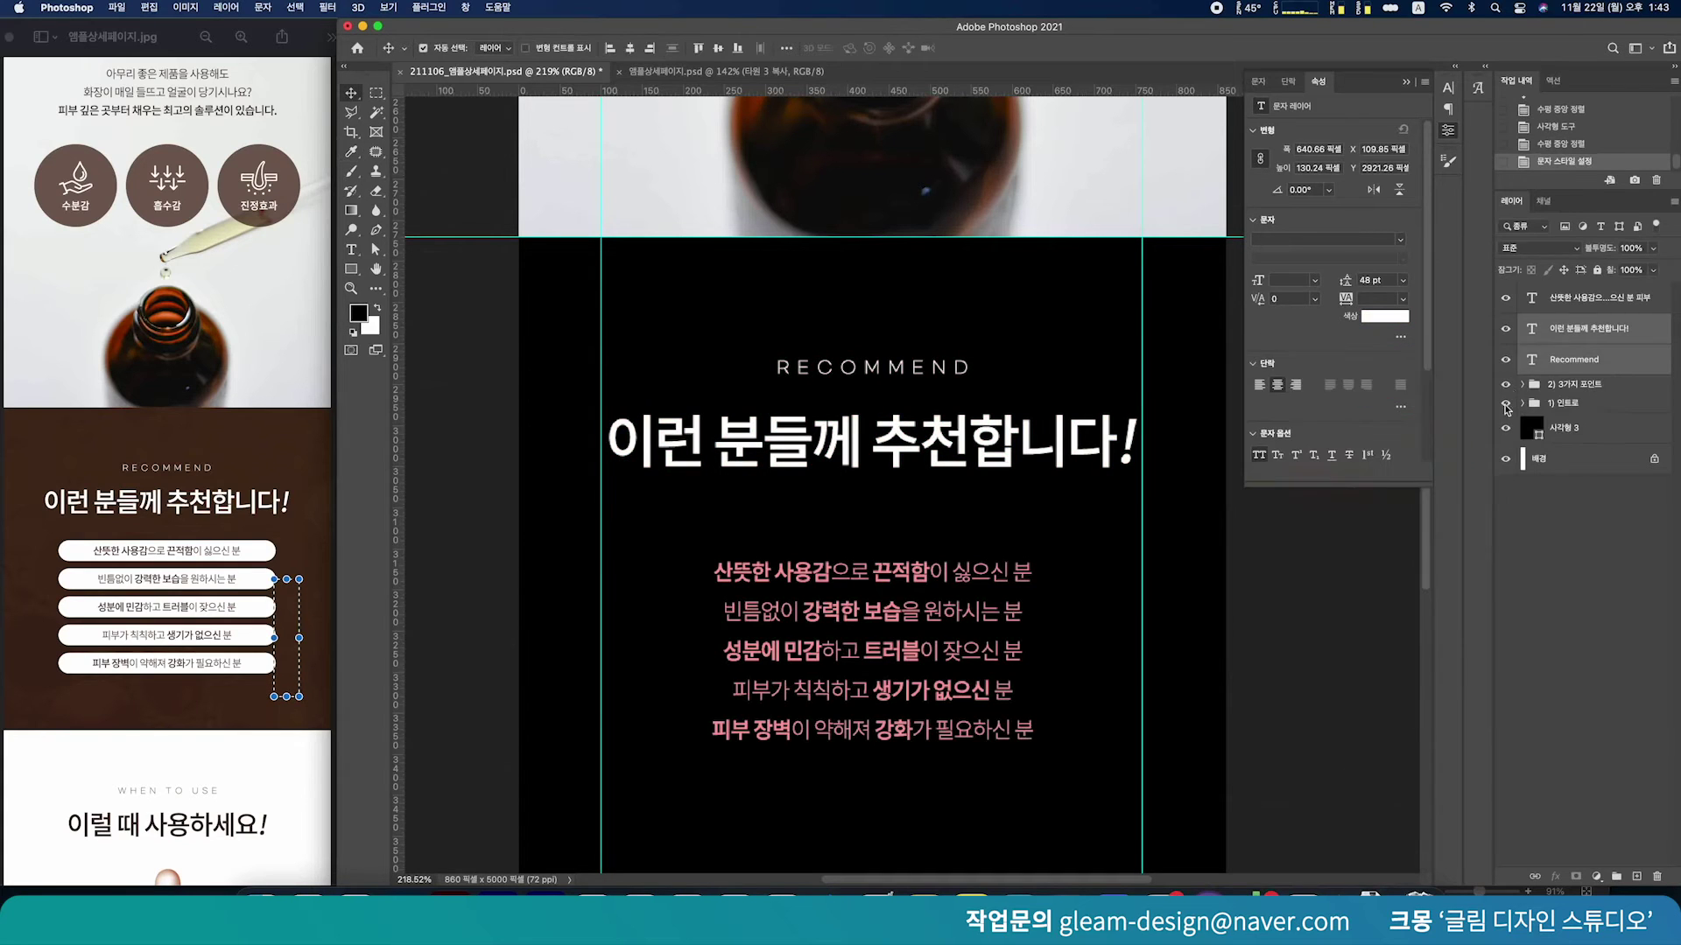
Fill the section rectangle with dark brown 46280e, starting from a color sampled on the bottle and darkening it
click(1561, 433)
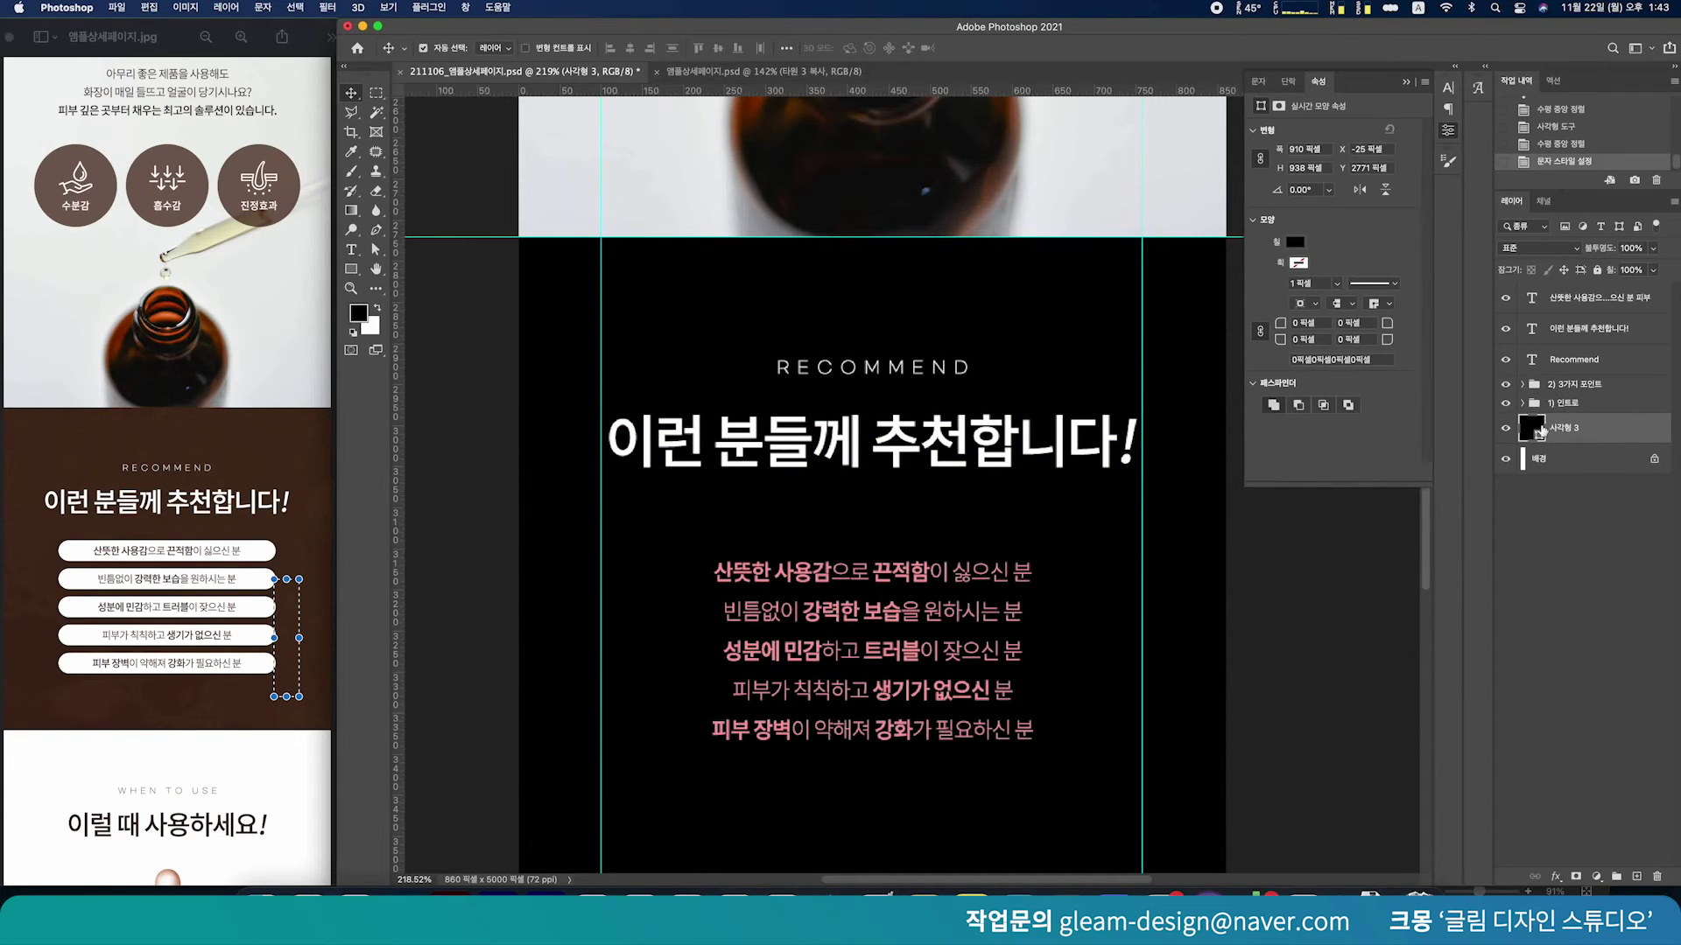
double_click(1530, 427)
scroll(968, 555, up, 3)
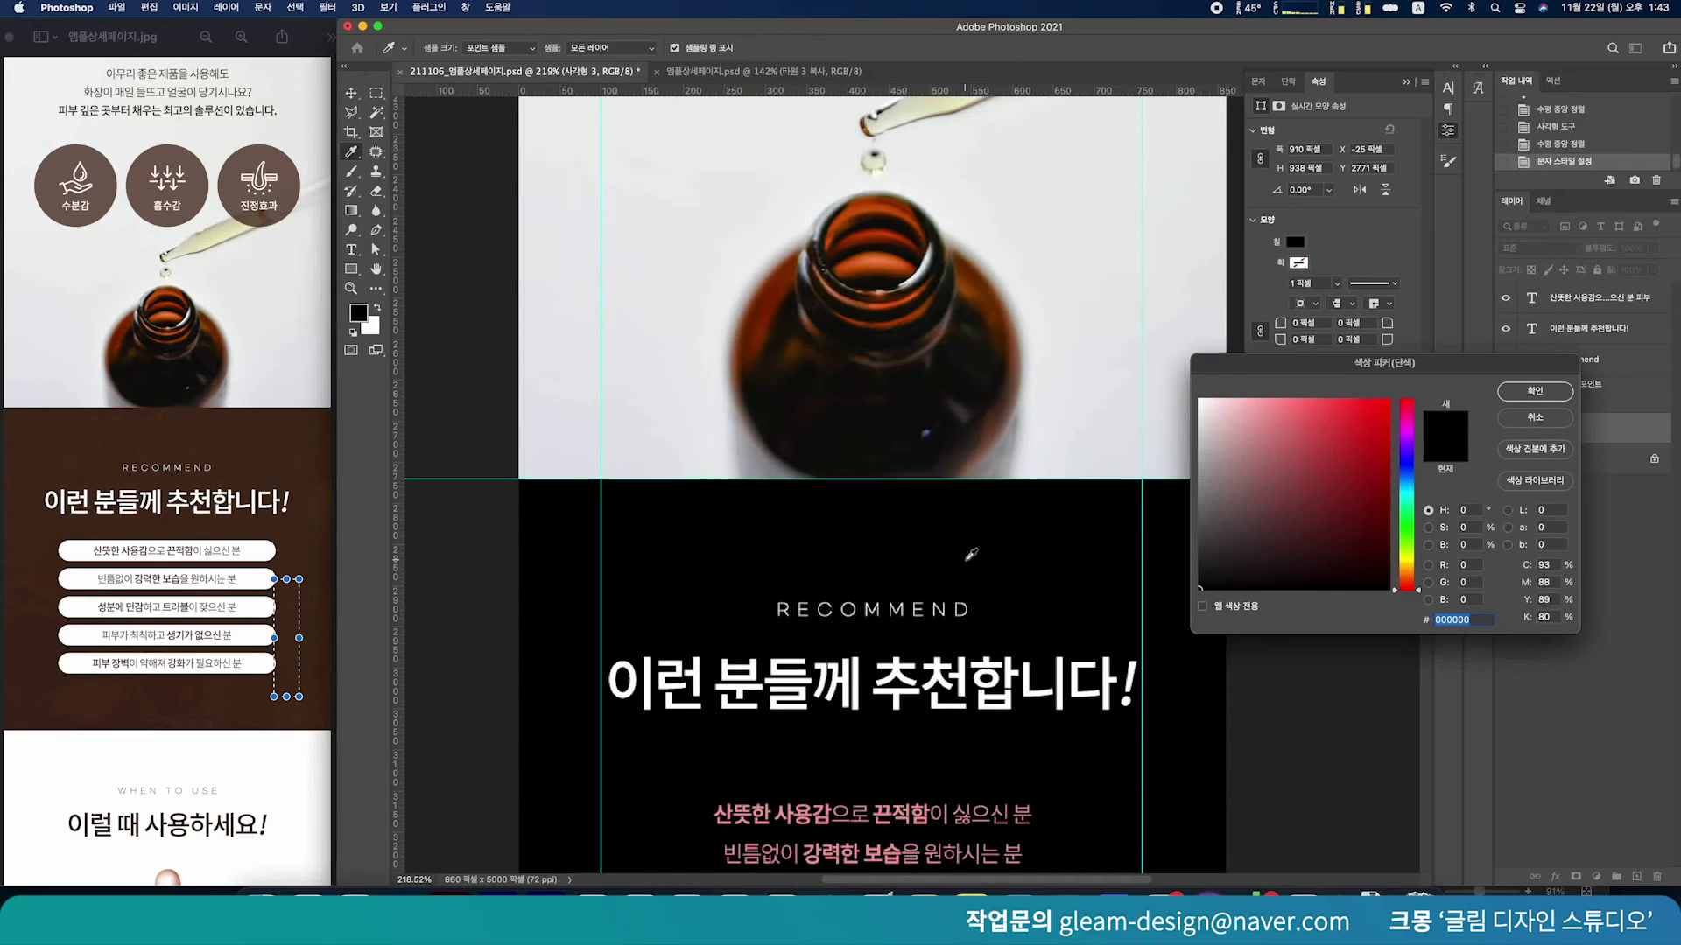
click(950, 286)
click(973, 259)
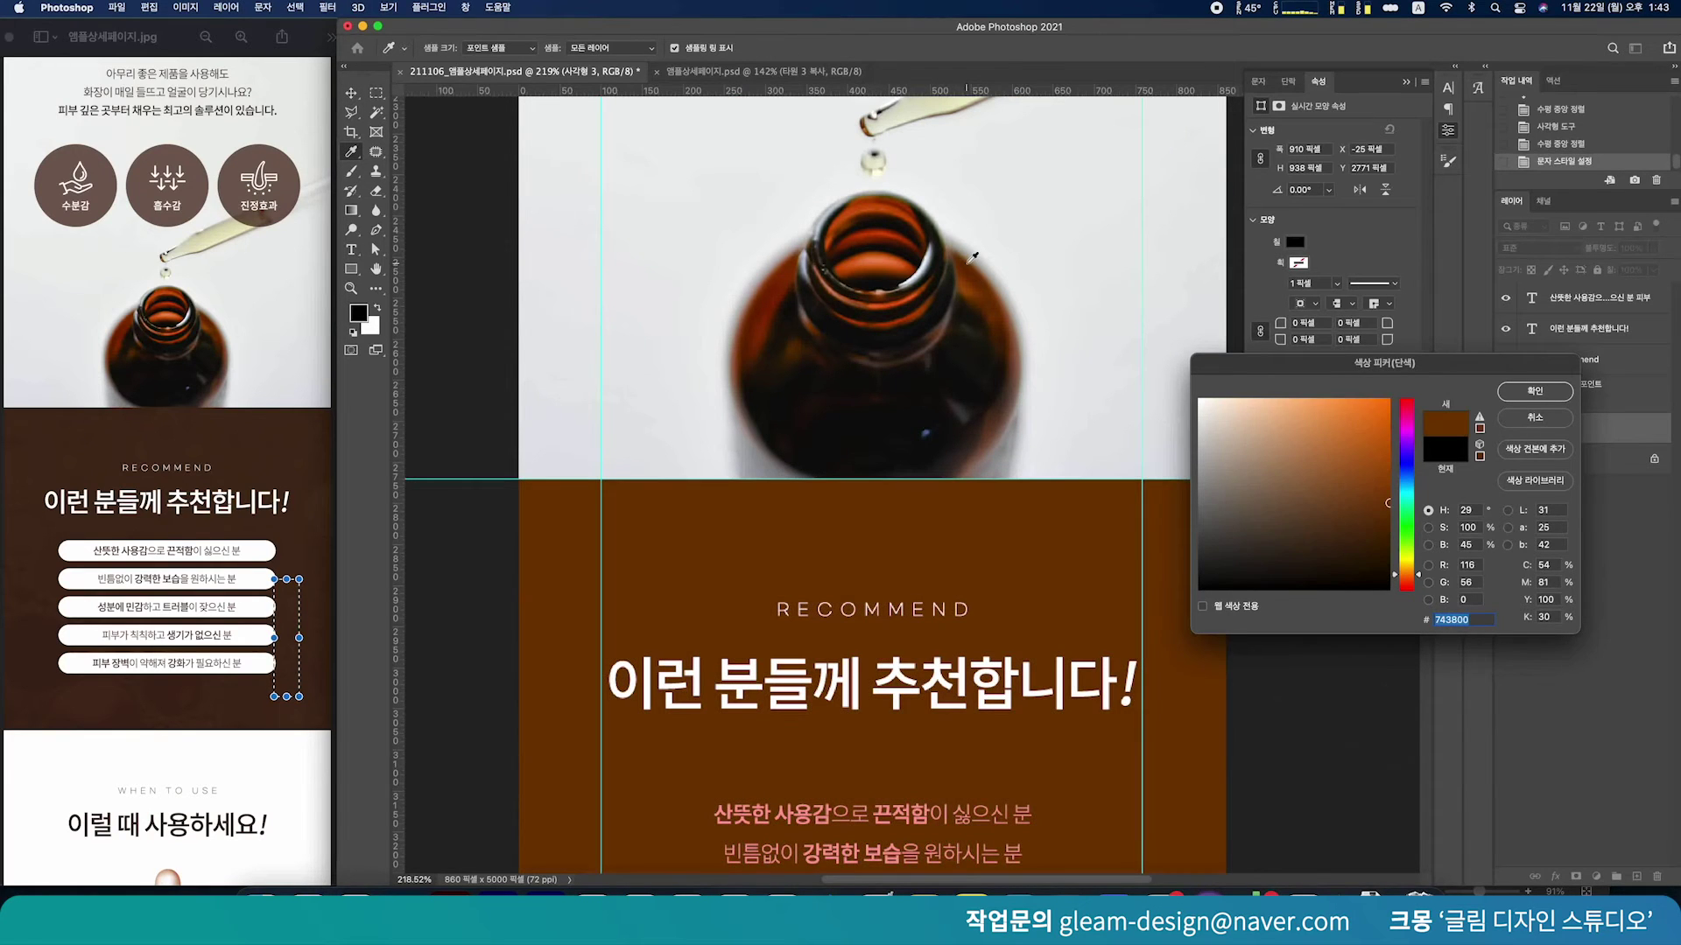
click(970, 283)
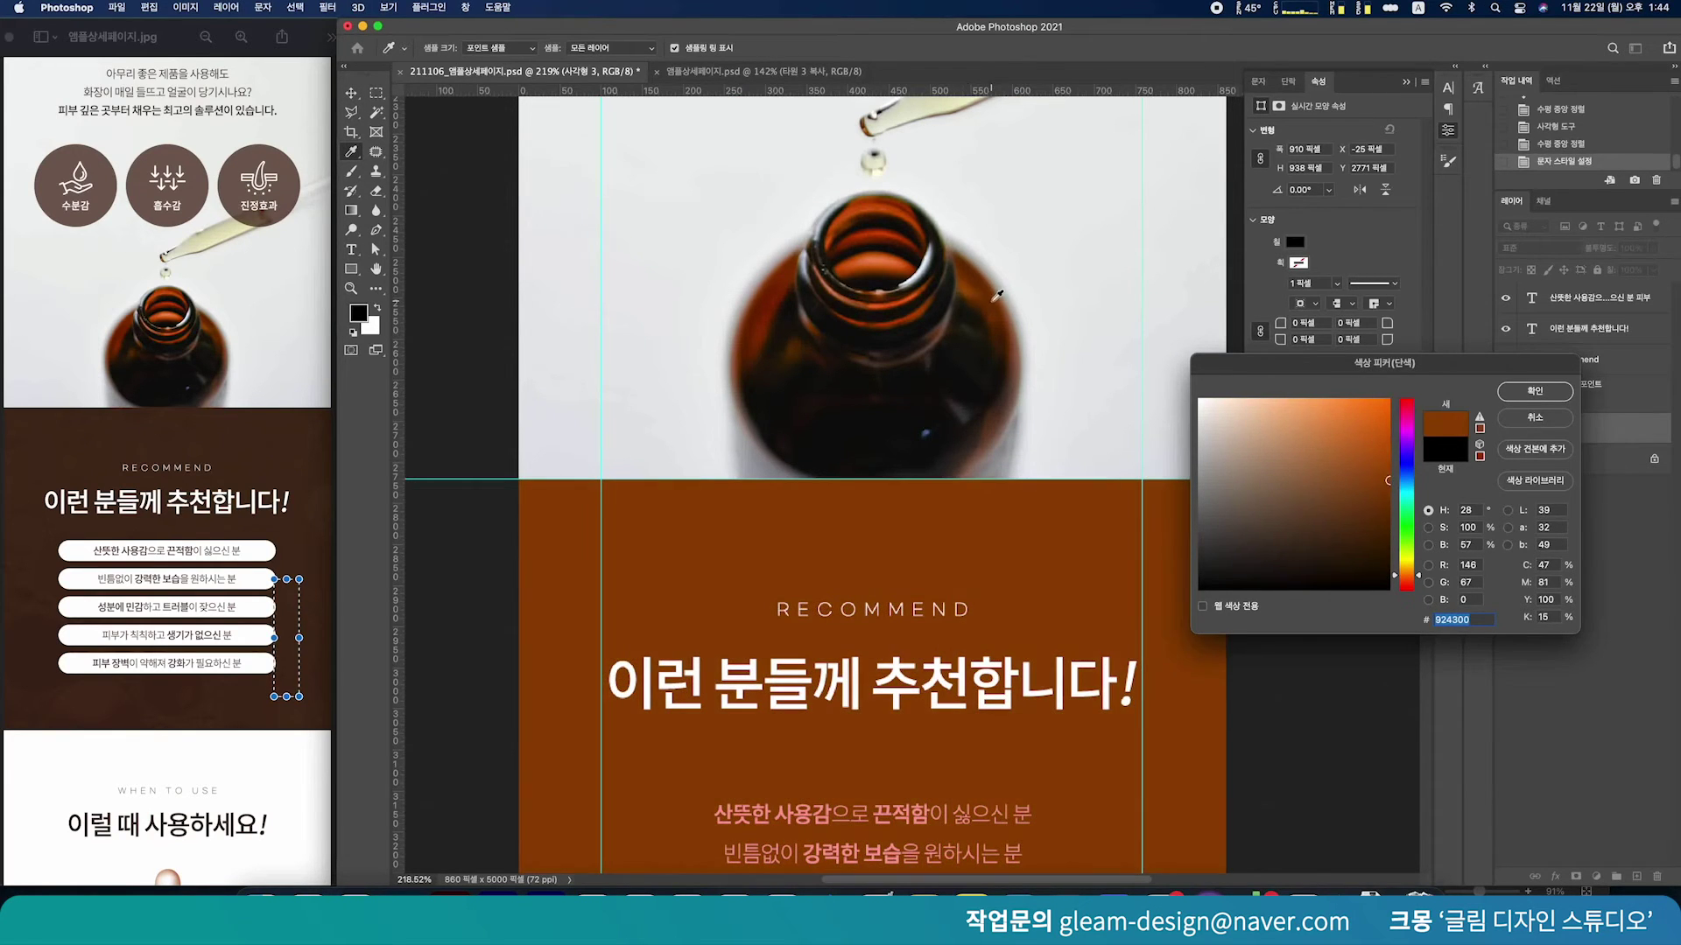
drag(1328, 501, 1357, 536)
click(1535, 391)
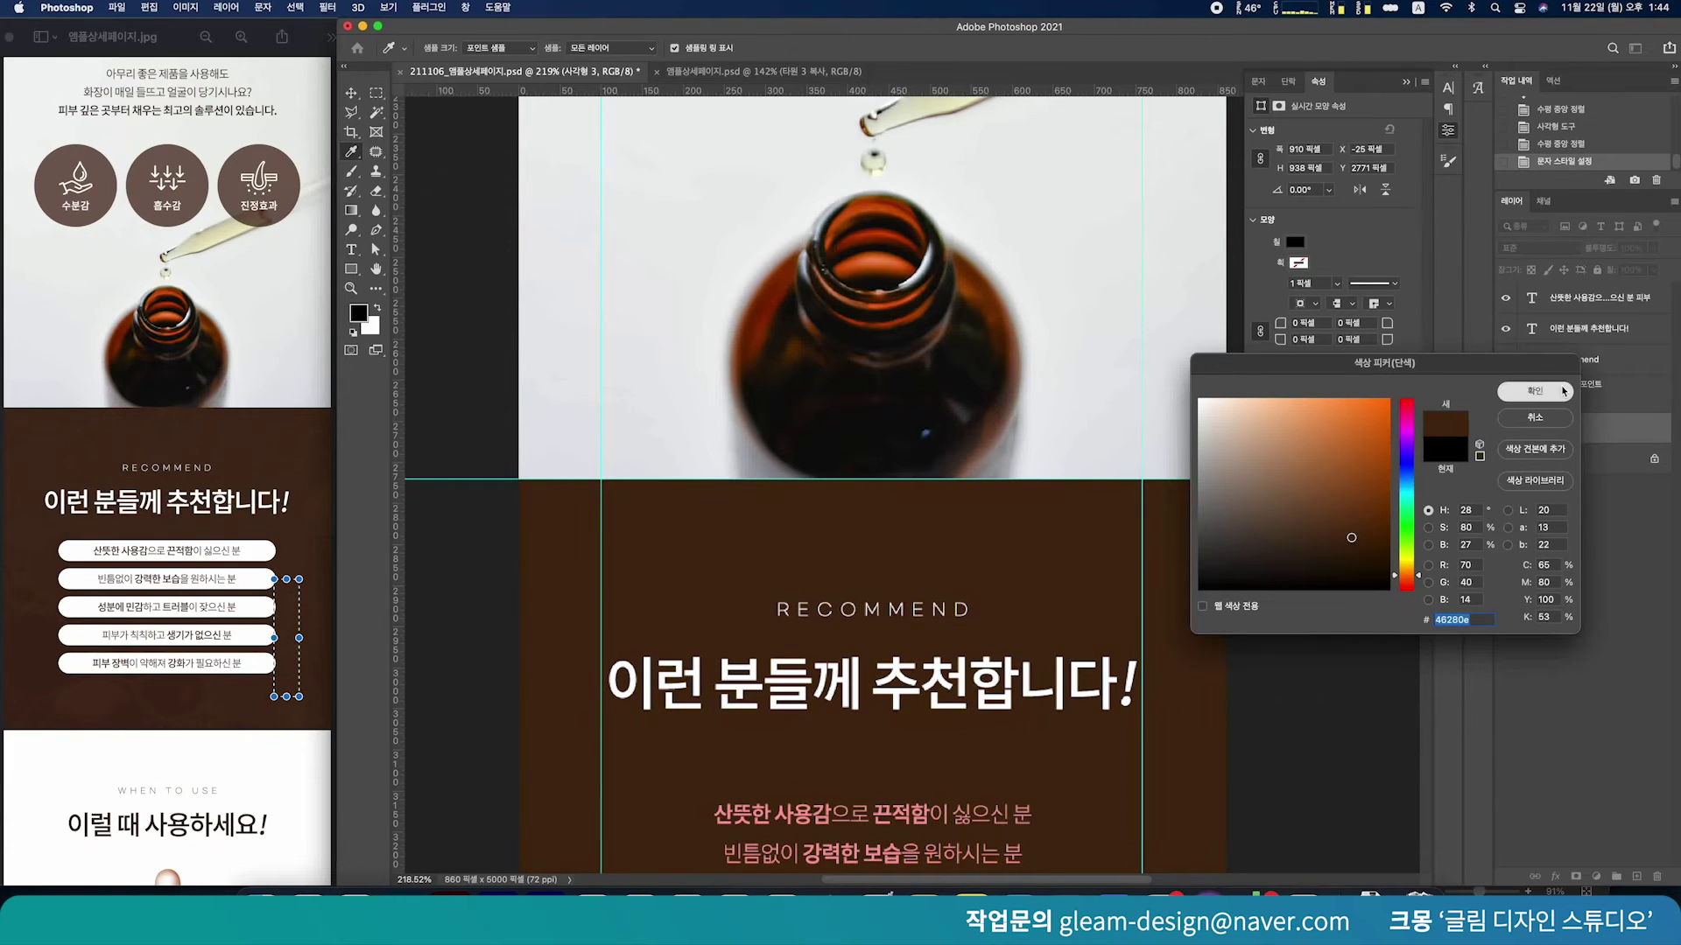
Draw a black bar about 541 × 61 px over the first recommendation line and place its layer beneath the list text
scroll(1278, 637, down, 5)
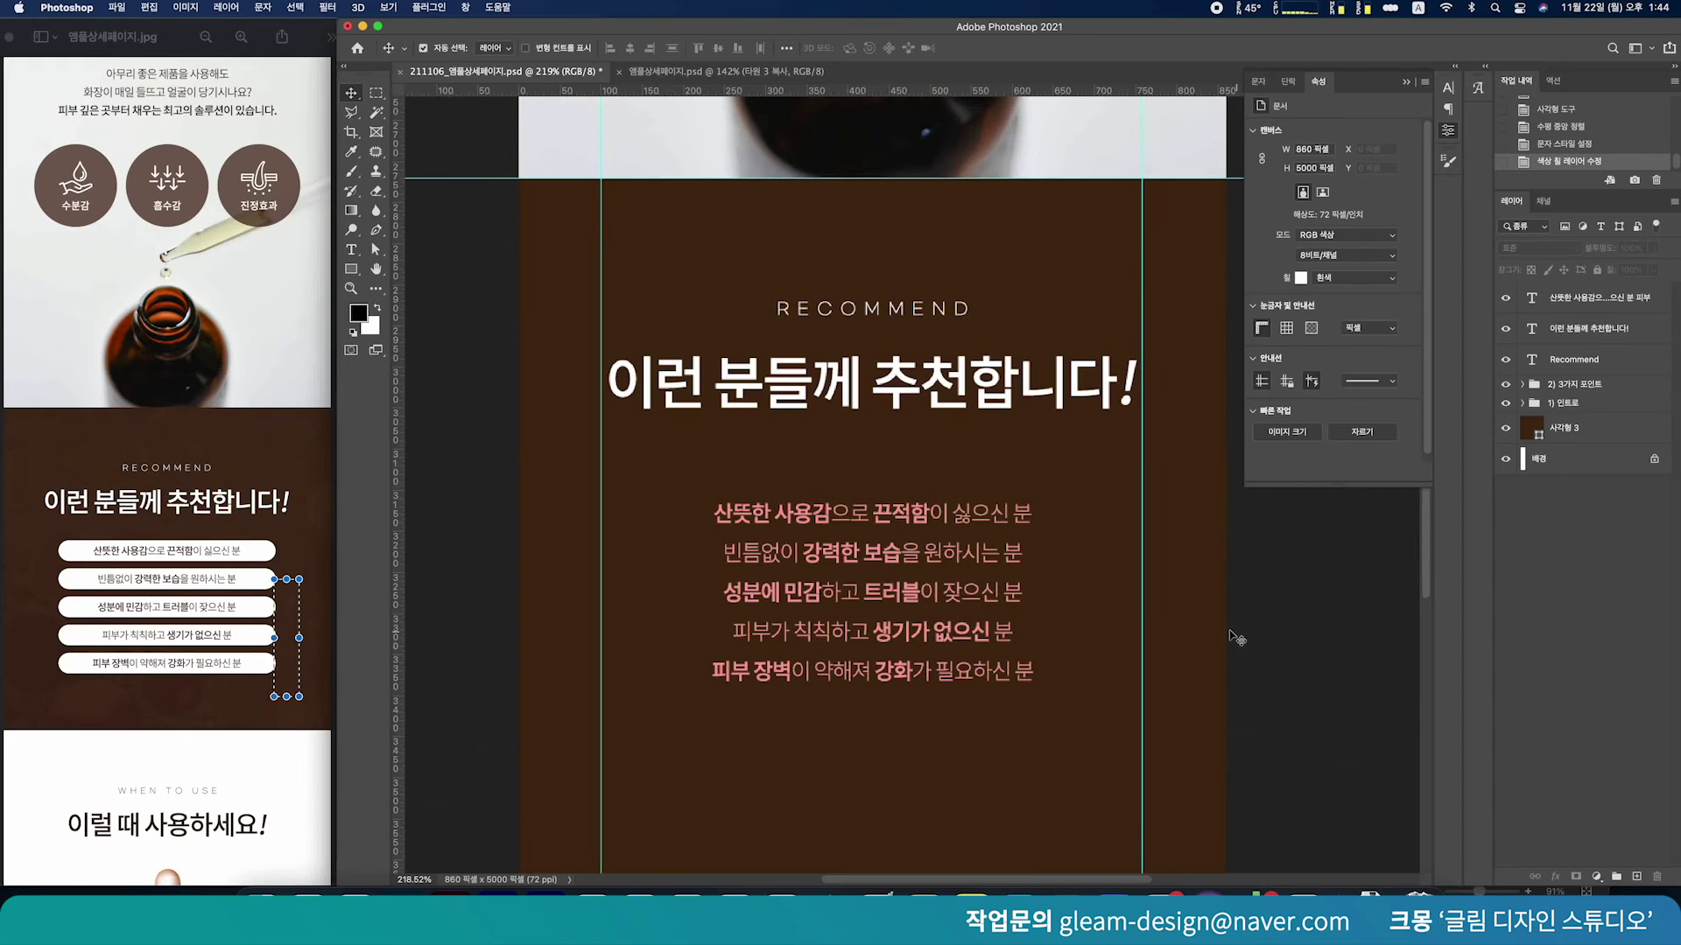
click(738, 524)
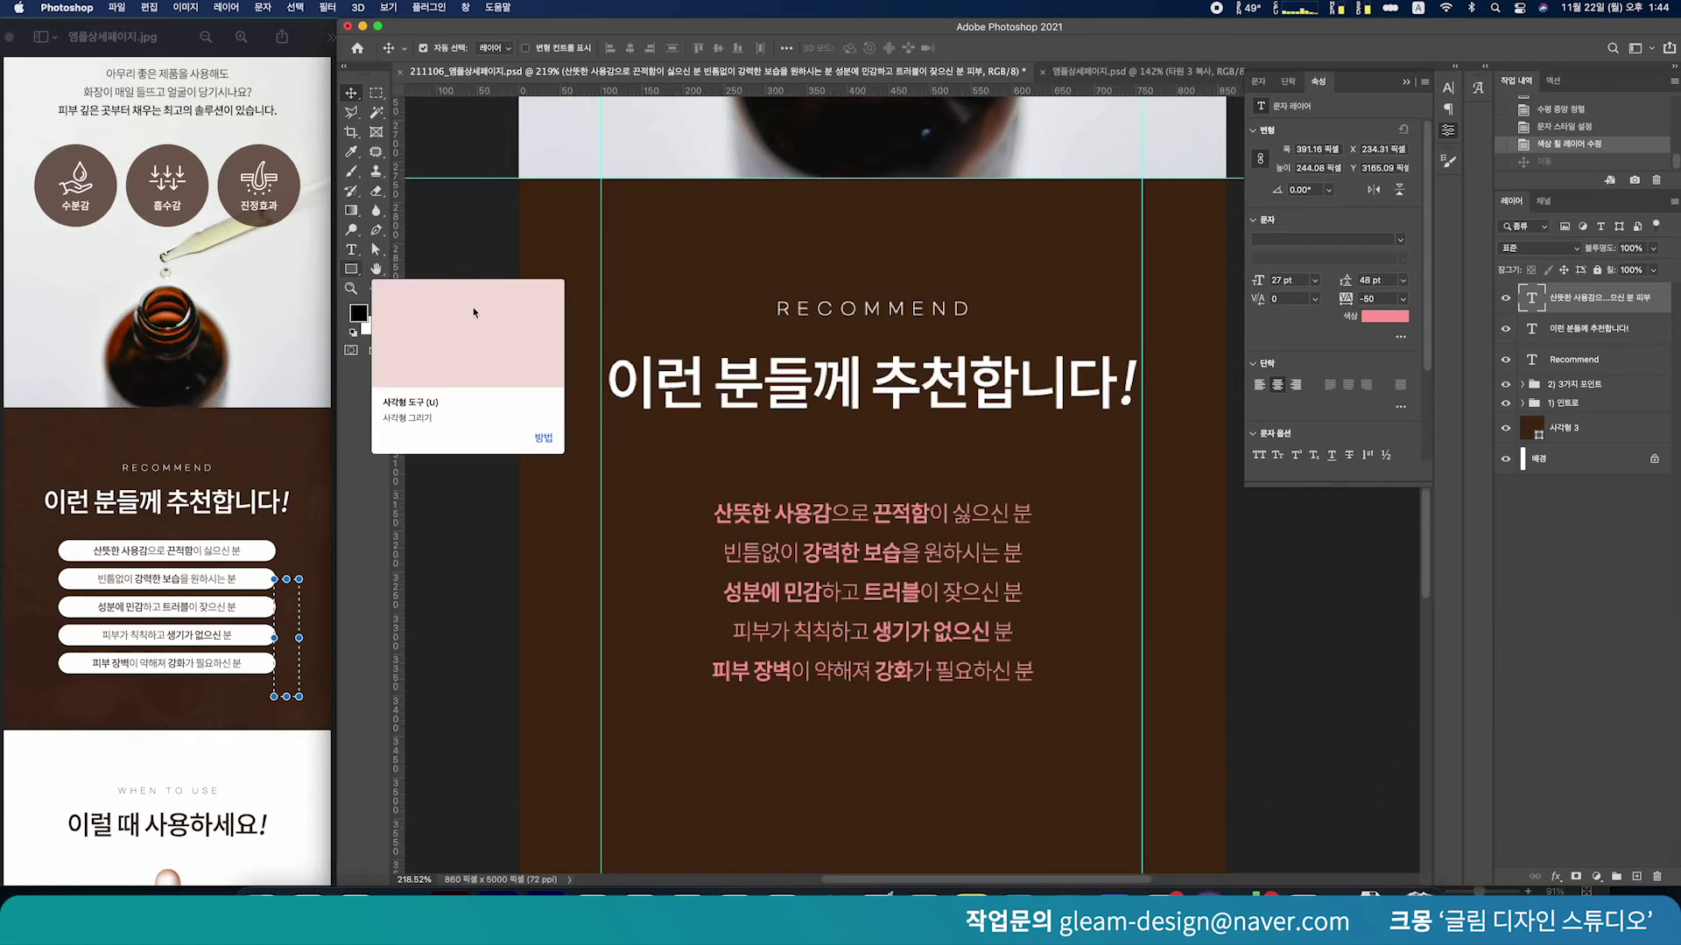
click(351, 269)
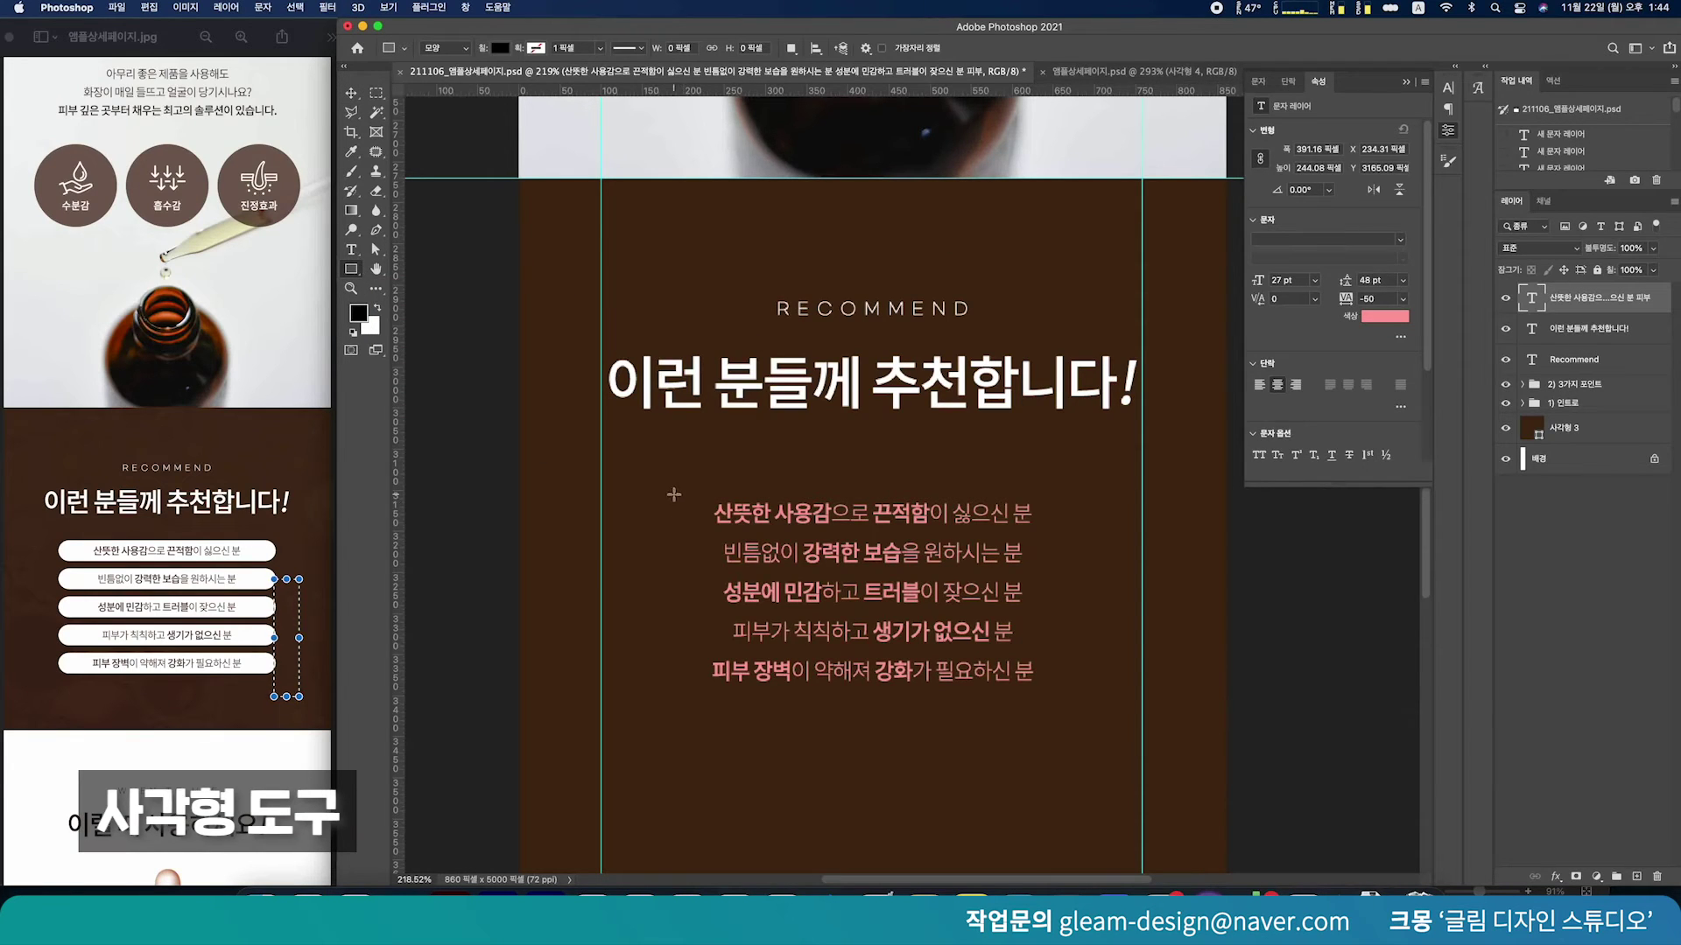
drag(650, 493, 1095, 543)
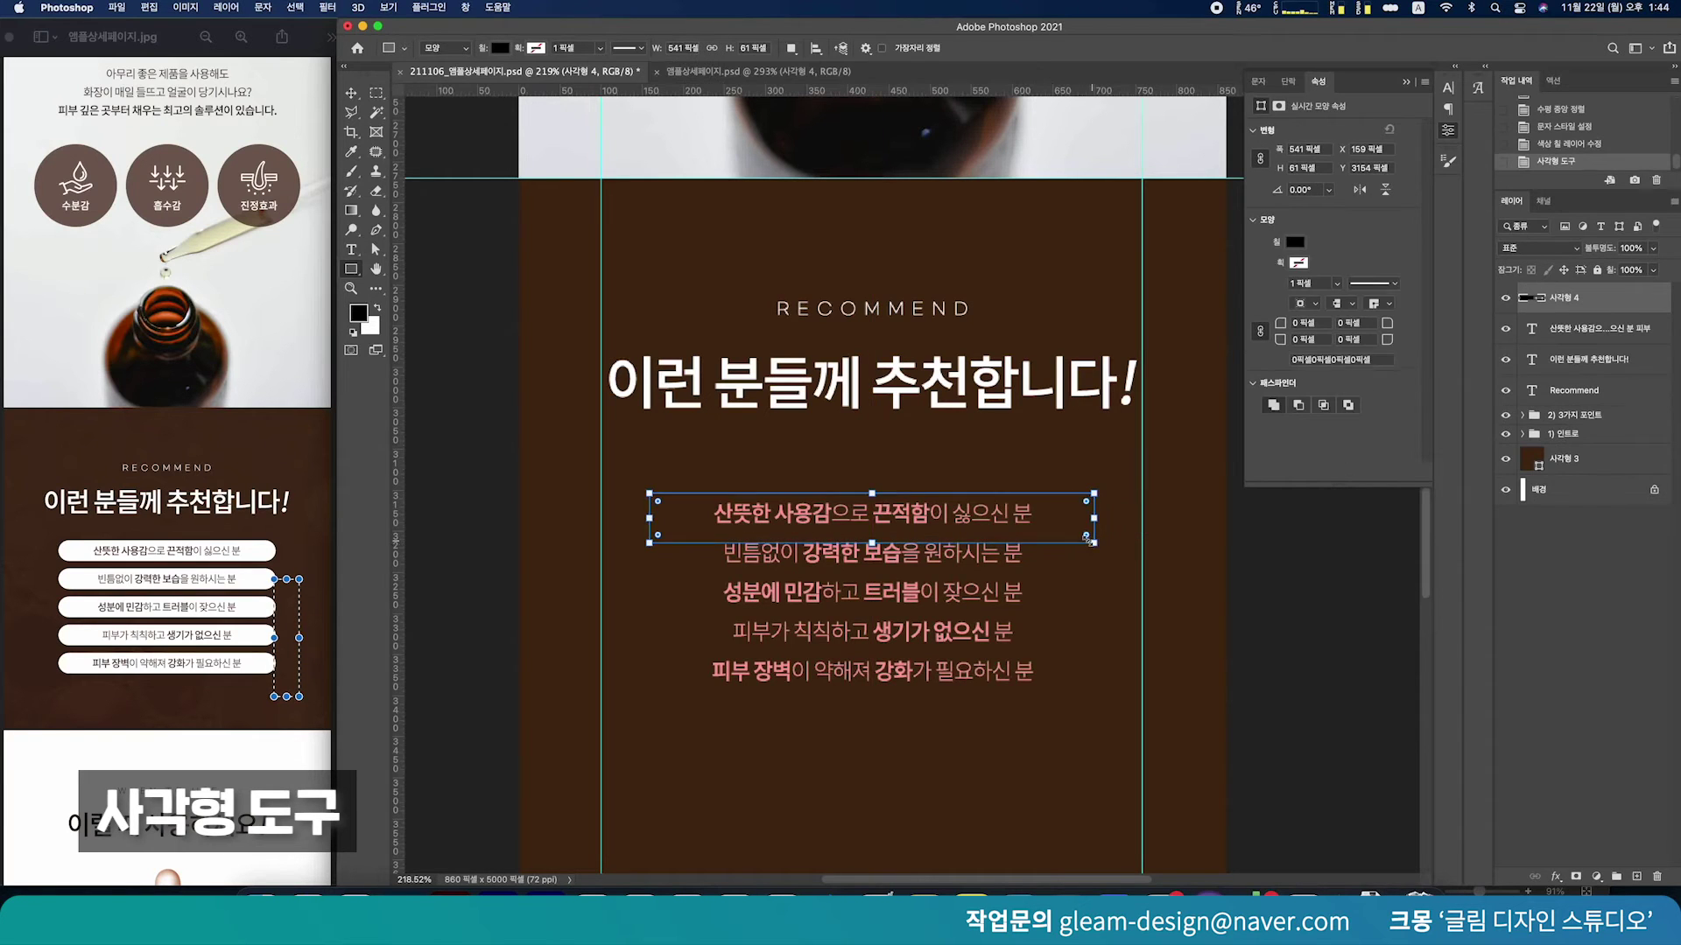
scroll(1046, 528, up, 2)
drag(1605, 306, 1616, 346)
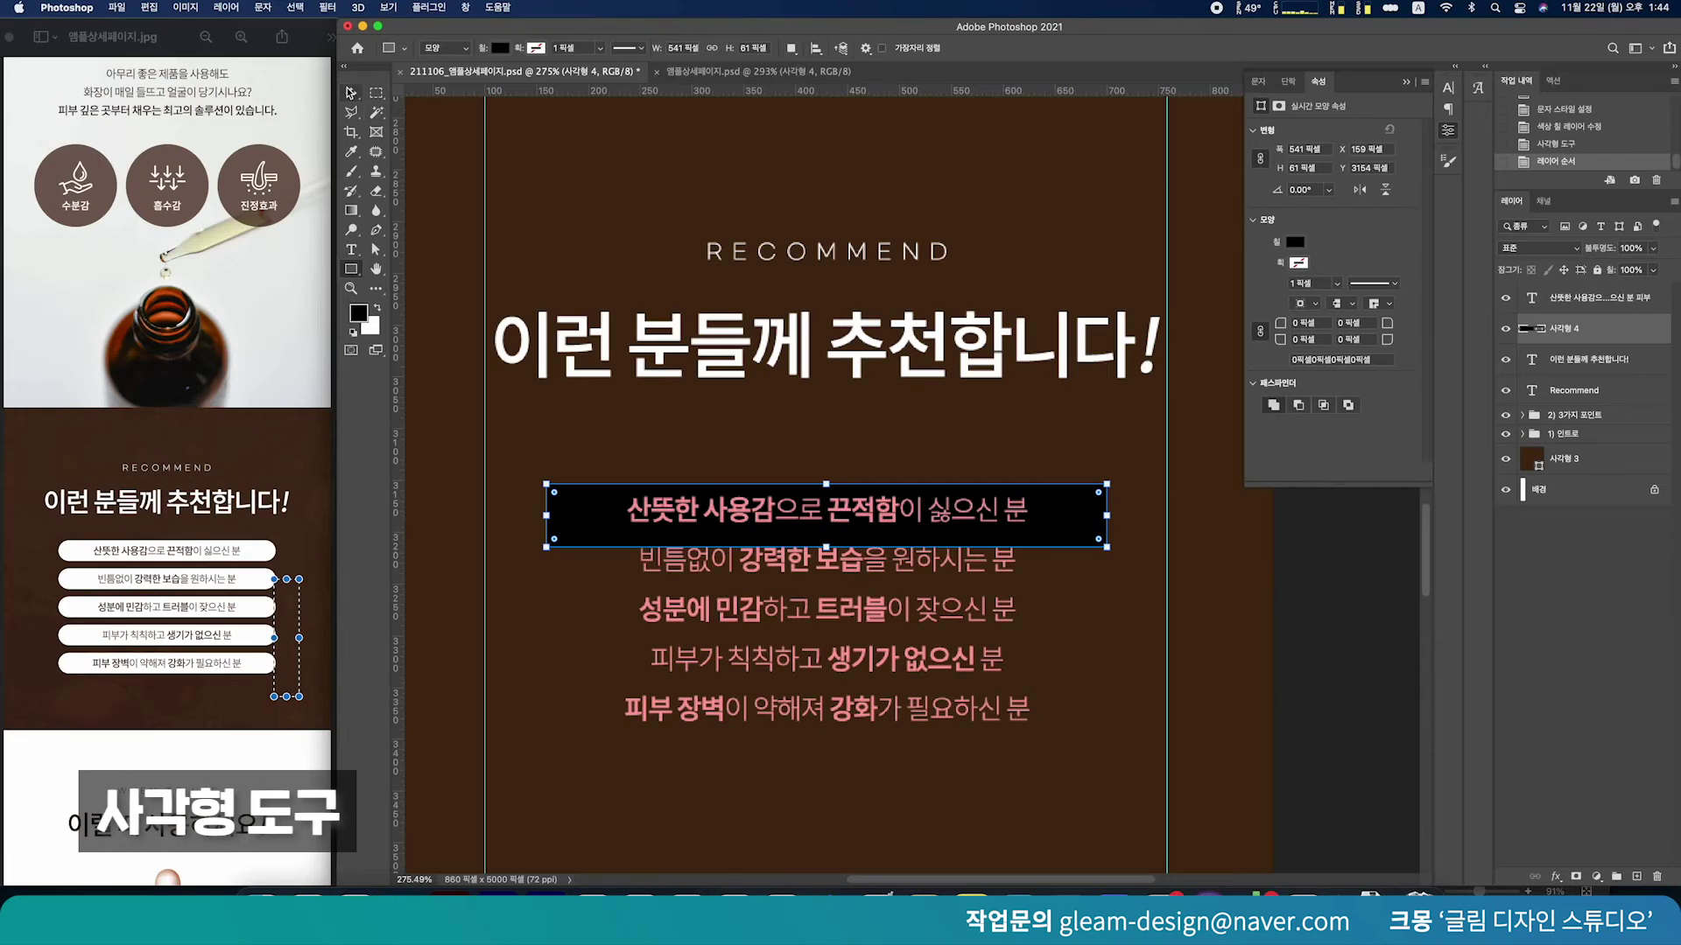
Nudge the black bar slightly right and up, and scale it proportionally to about 569 × 64 px
click(351, 92)
scroll(1079, 518, up, 2)
drag(1079, 519, 1094, 517)
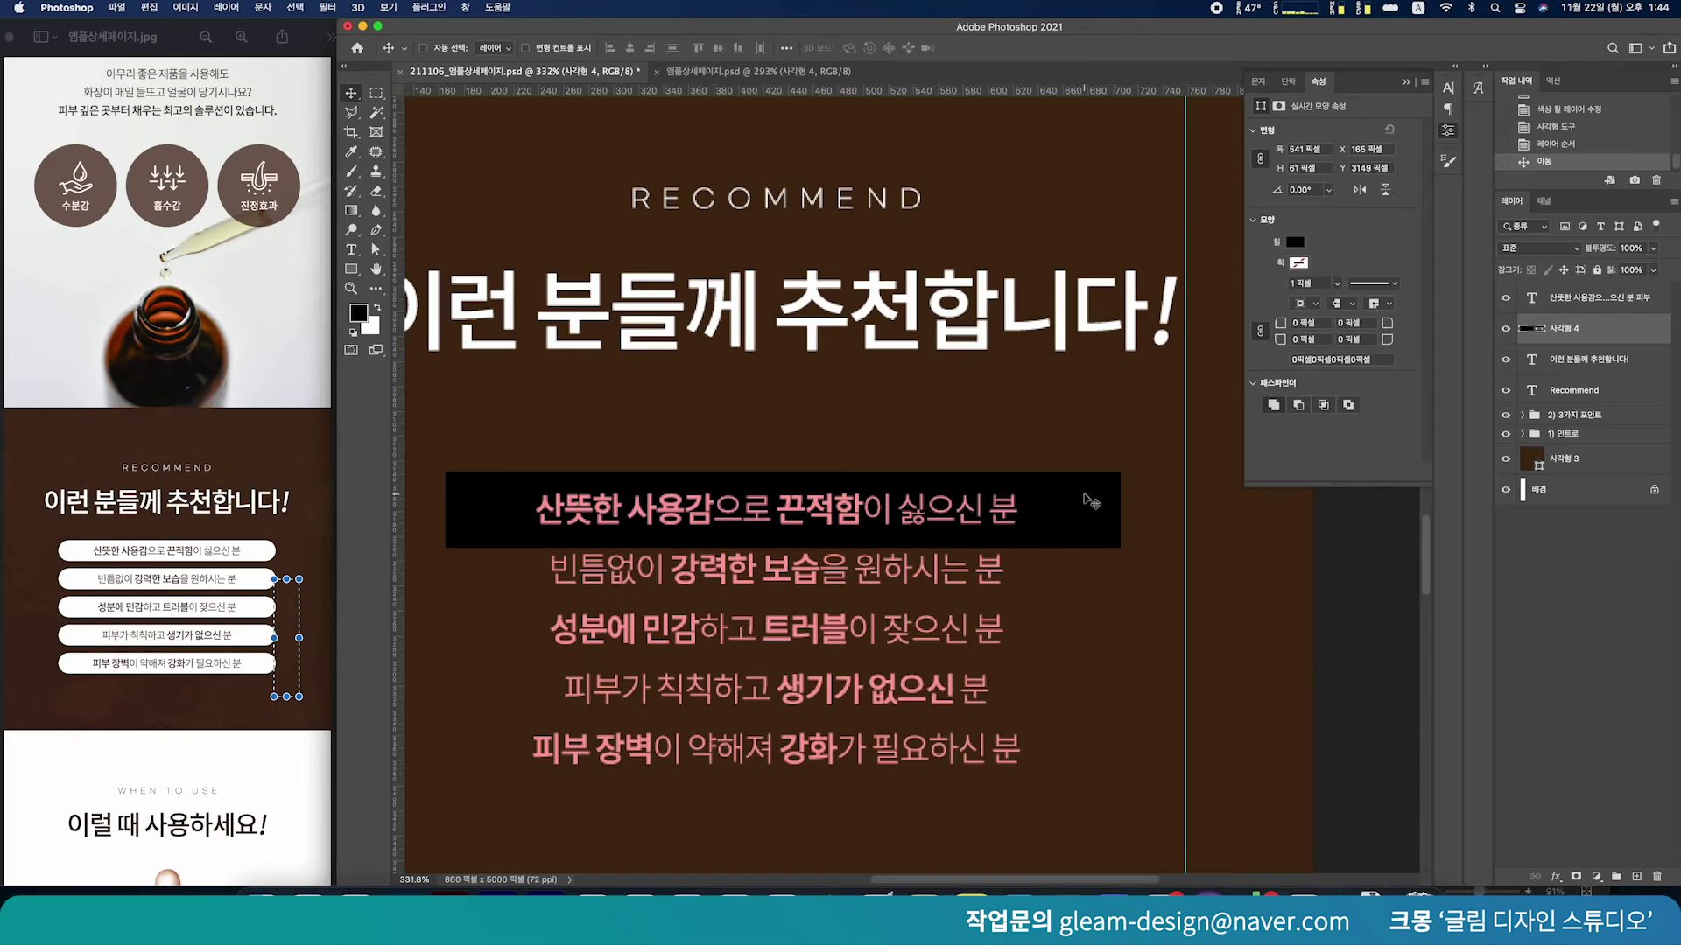
key(super+t)
mouse_move(1123, 512)
mouse_down()
mouse_move(1182, 512)
mouse_move(1156, 509)
mouse_up()
key(Return)
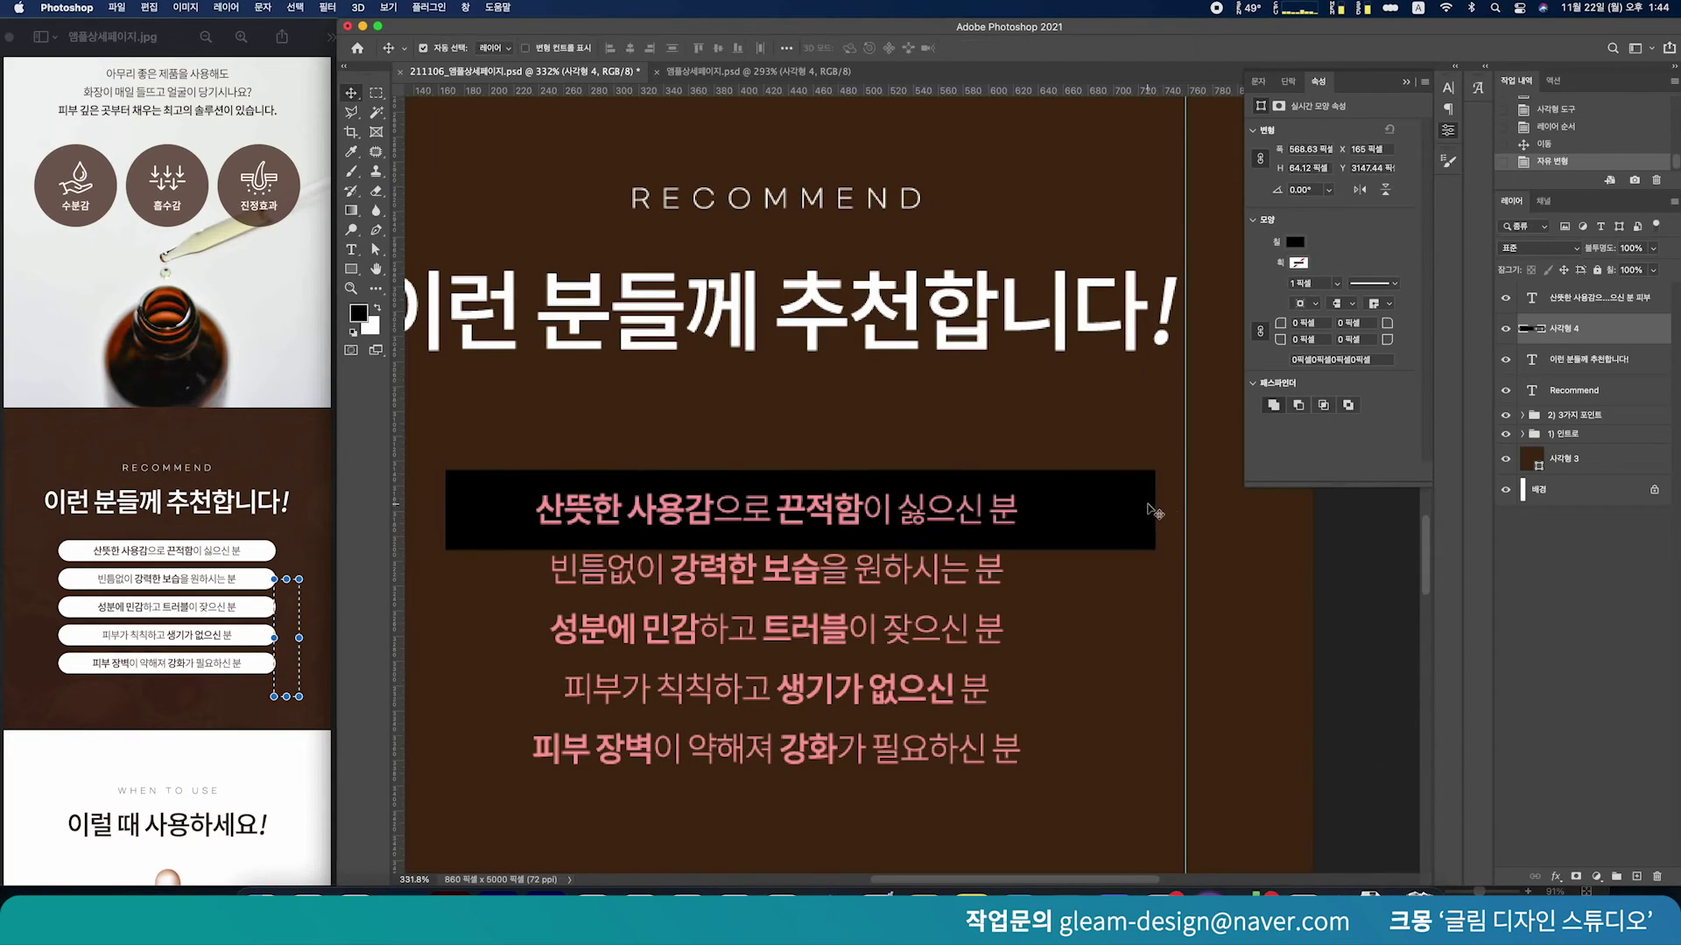
Set the bar's width to 570 px, center it horizontally on the background layer and deselect both layers
scroll(1004, 587, down, 2)
scroll(1004, 587, up, 3)
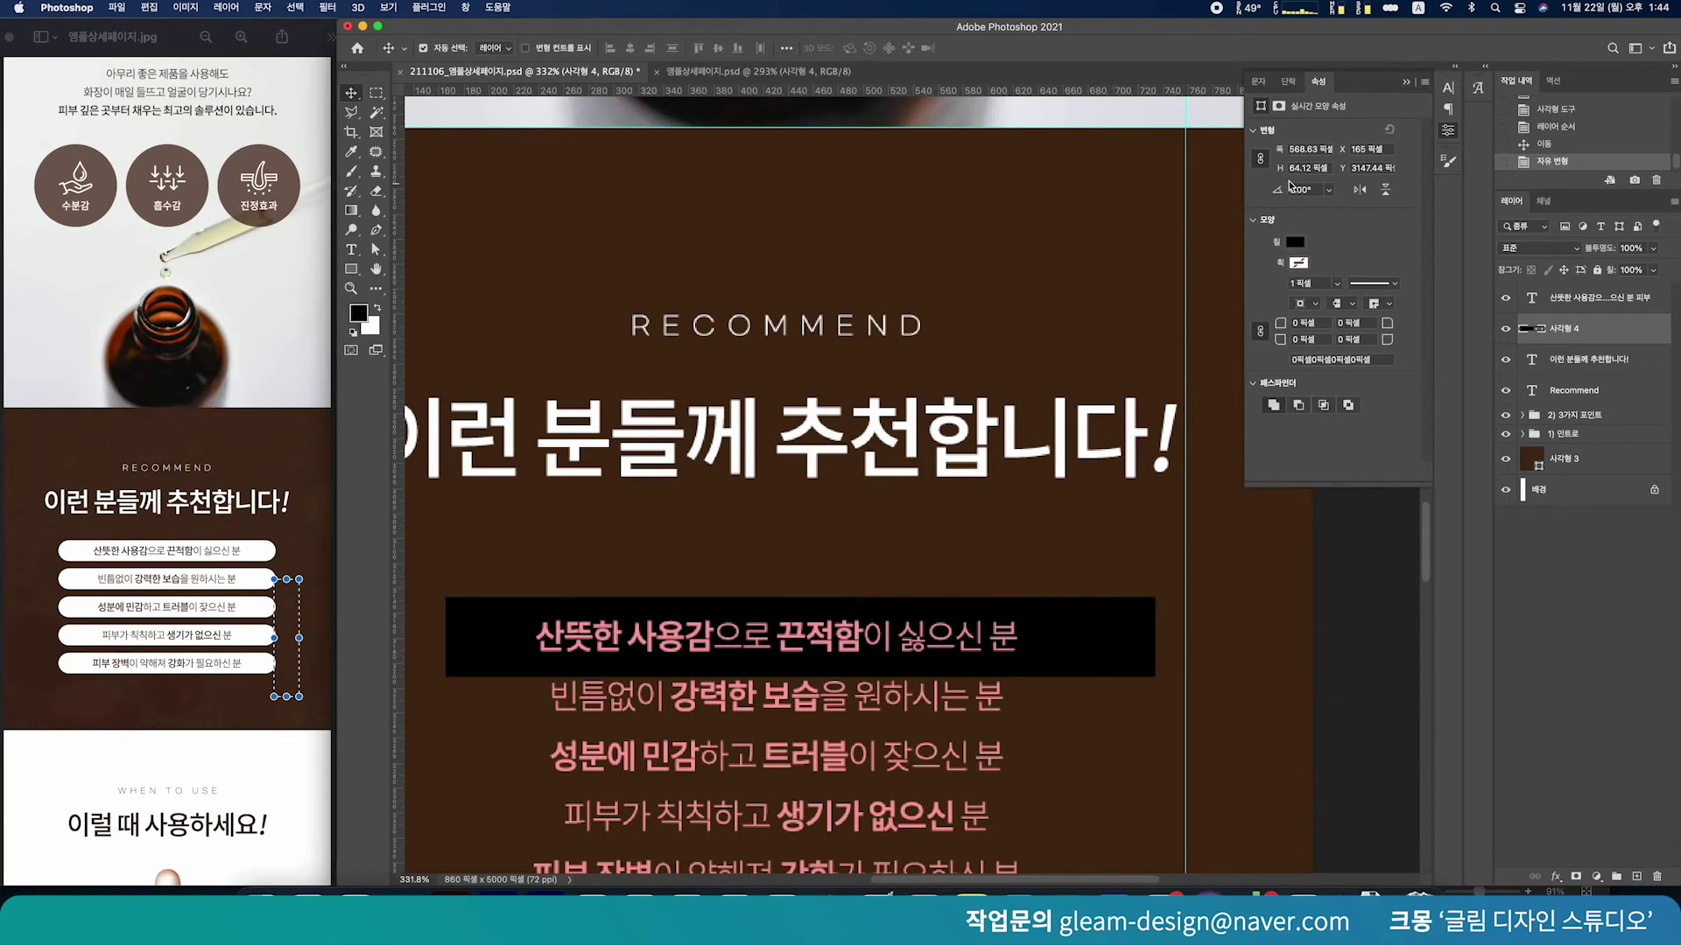
click(1319, 150)
text(570)
key(Return)
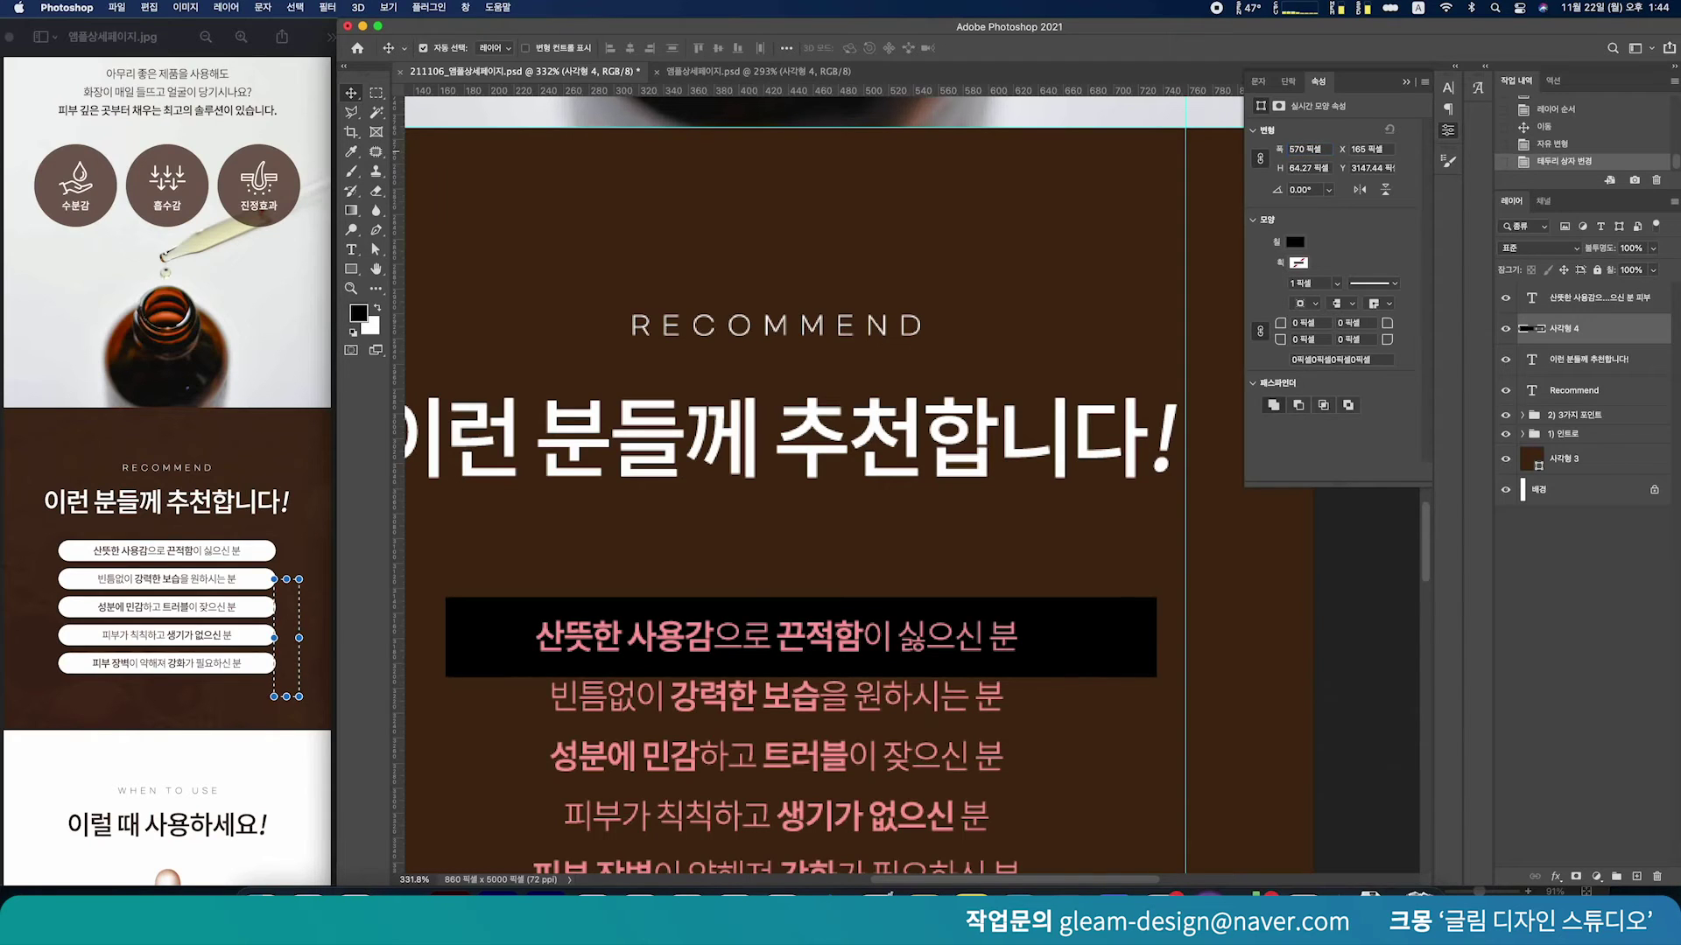
super+click(1566, 493)
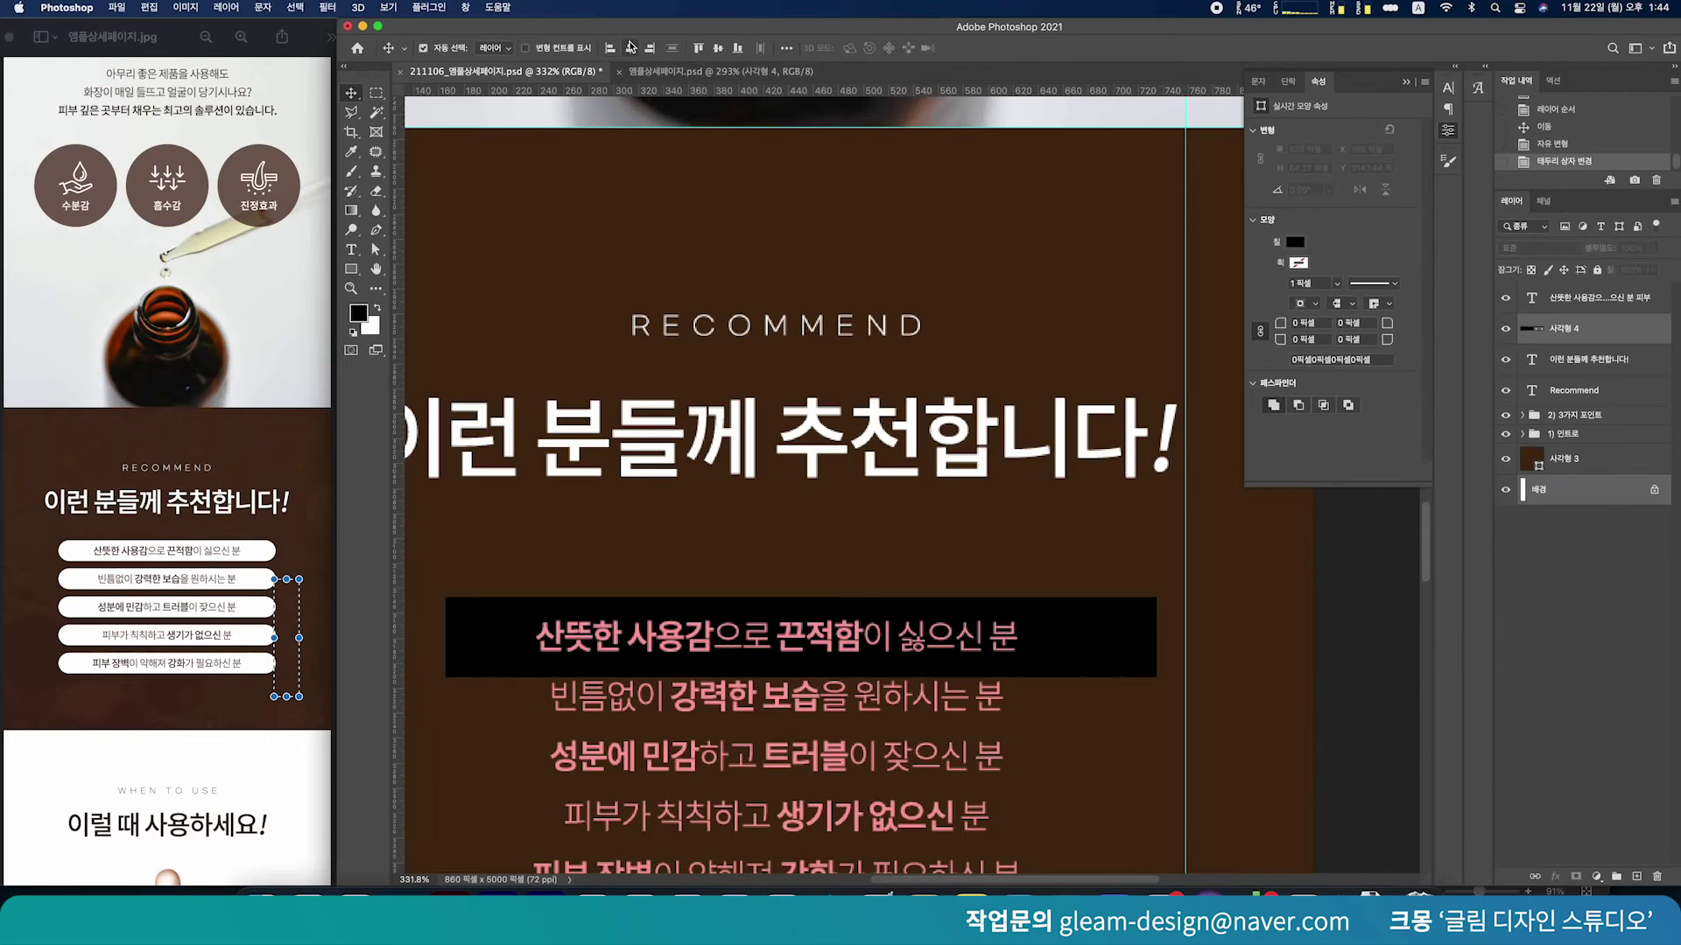
click(630, 47)
scroll(1048, 674, down, 4)
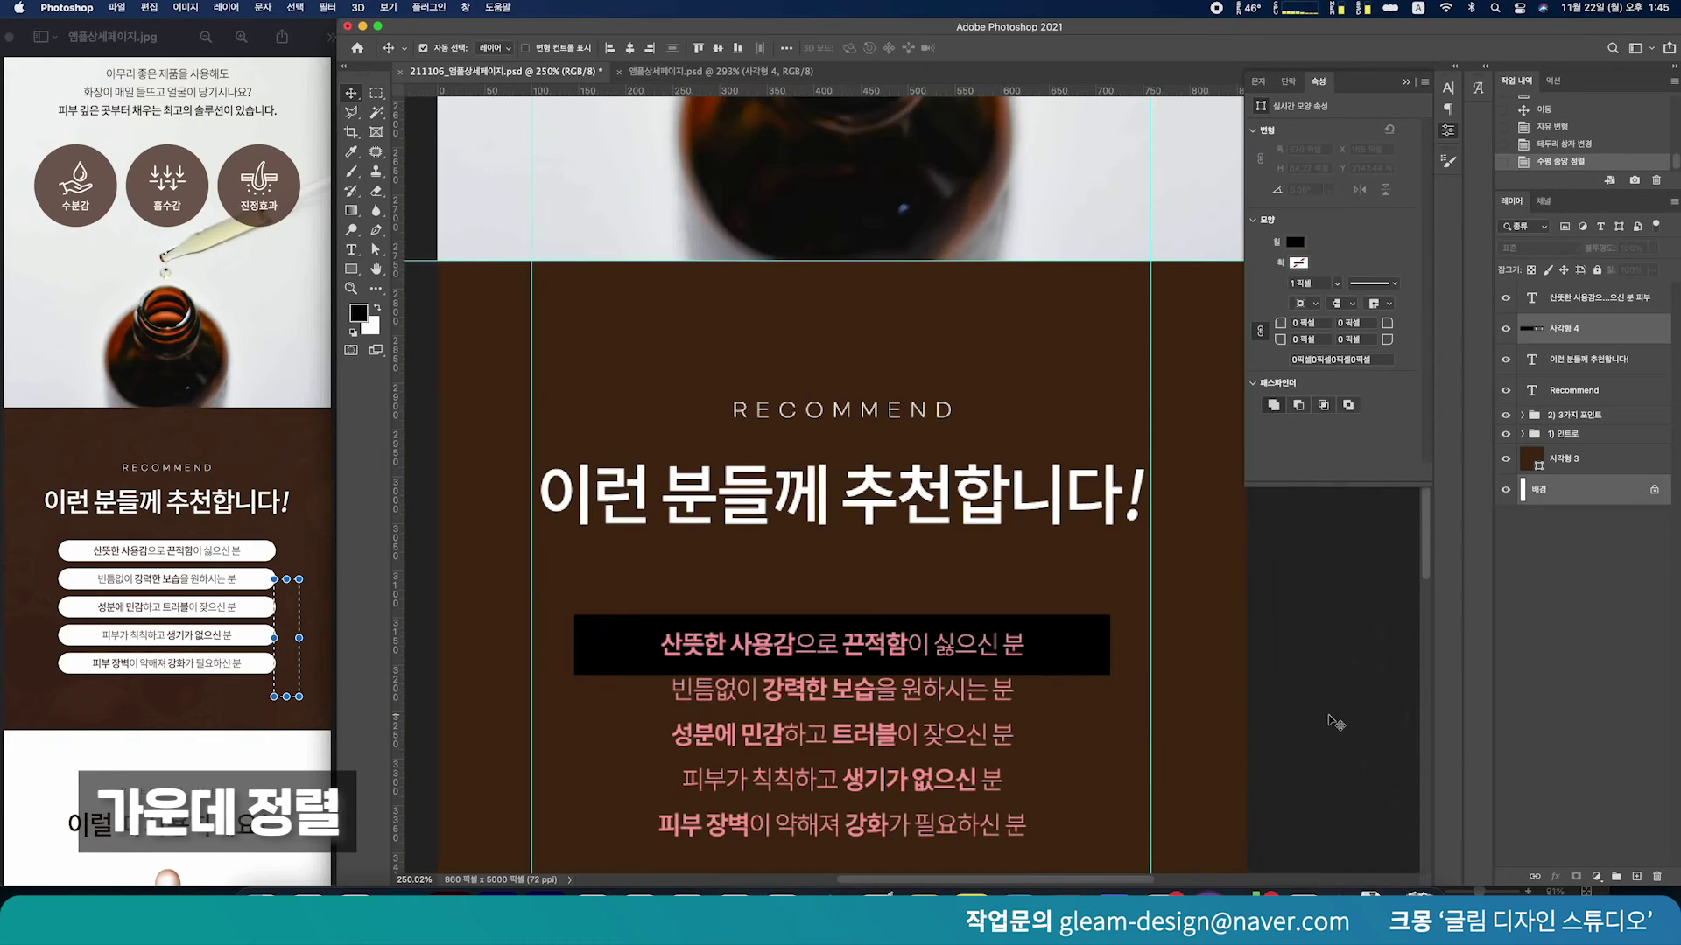
click(1333, 721)
Round the bar's corners into a pill shape with a 900 px radius, following the bars in the reference image
scroll(770, 711, up, 3)
scroll(681, 713, up, 2)
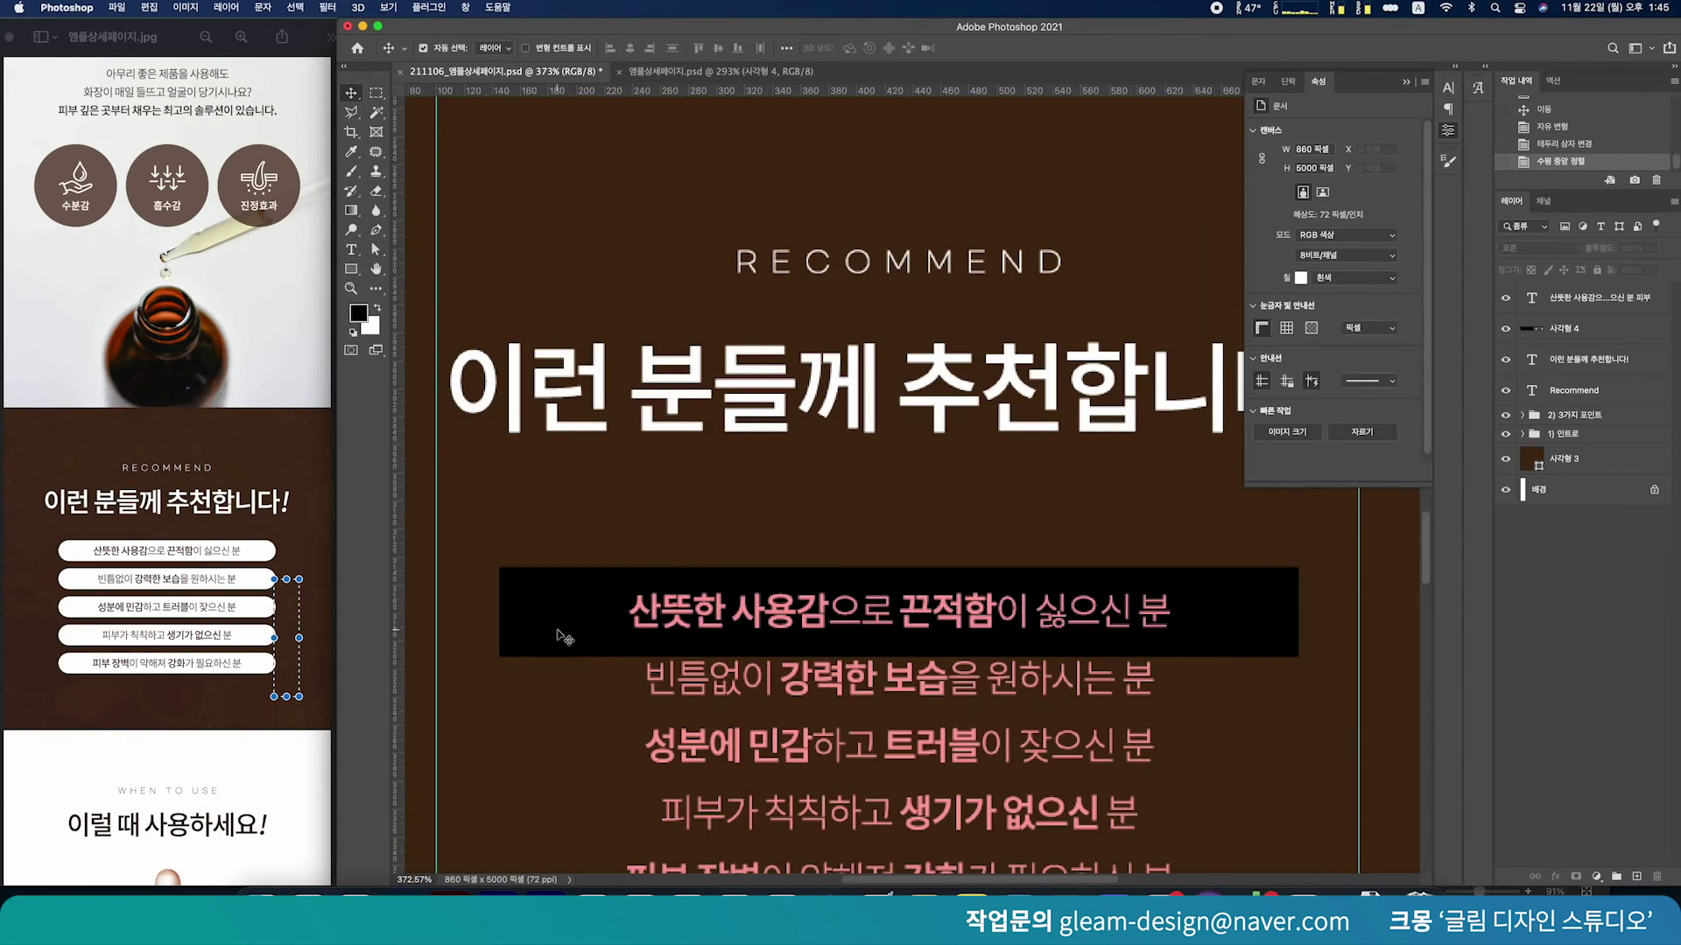
click(560, 638)
click(285, 541)
drag(246, 566, 261, 571)
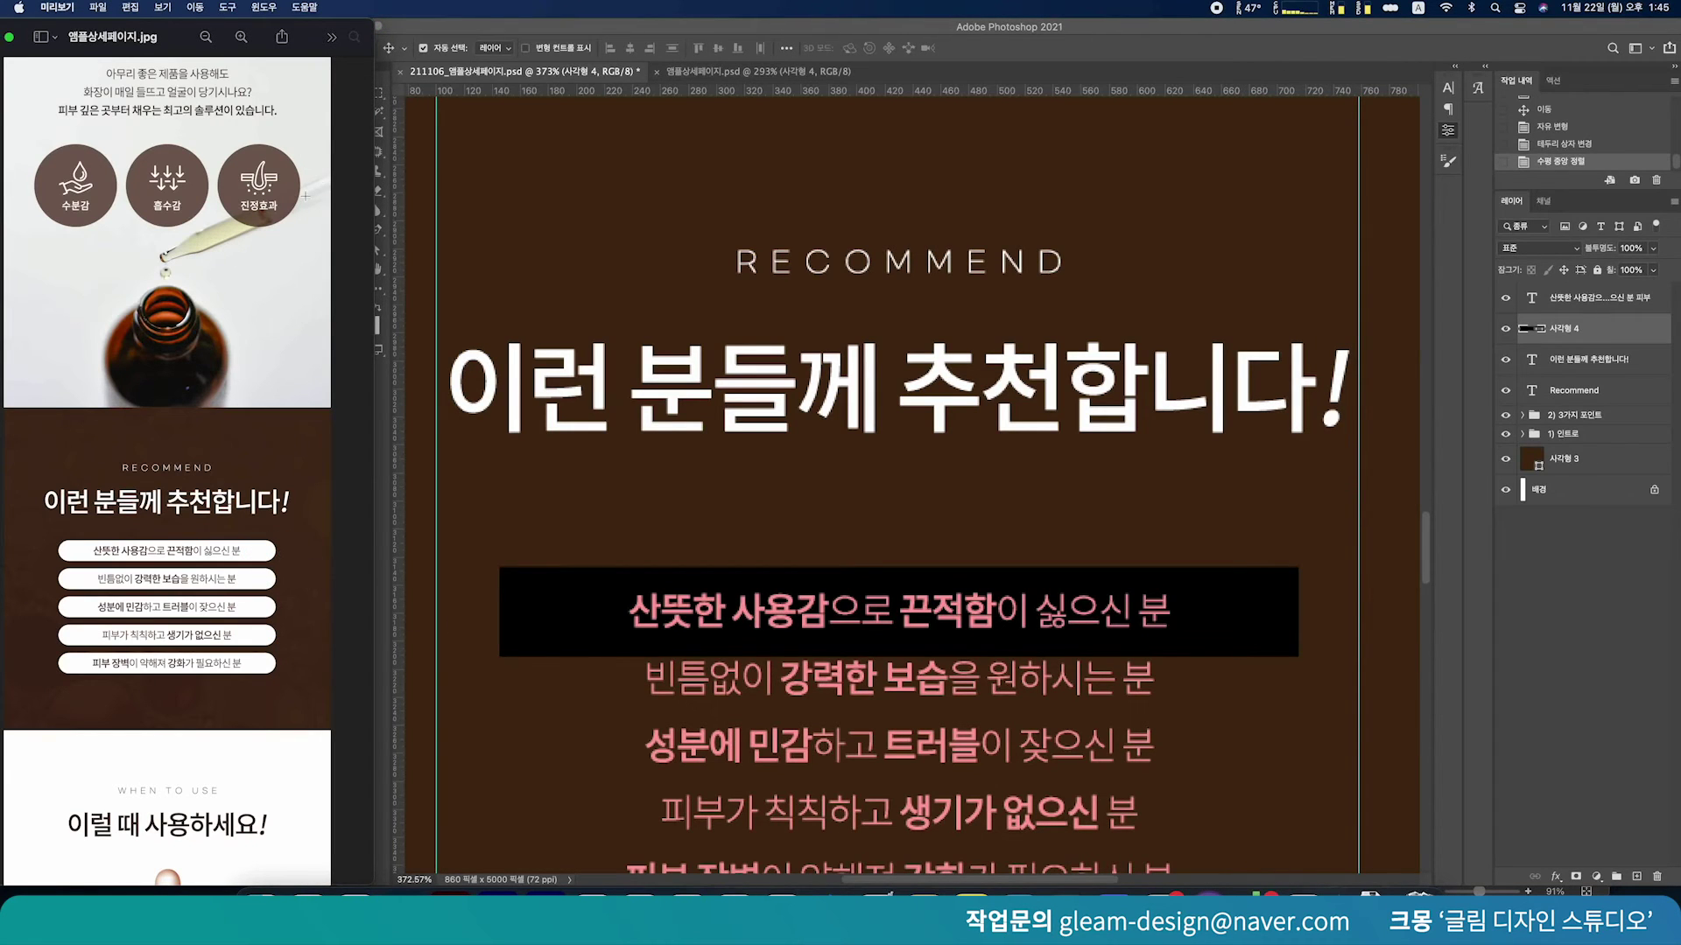
click(390, 176)
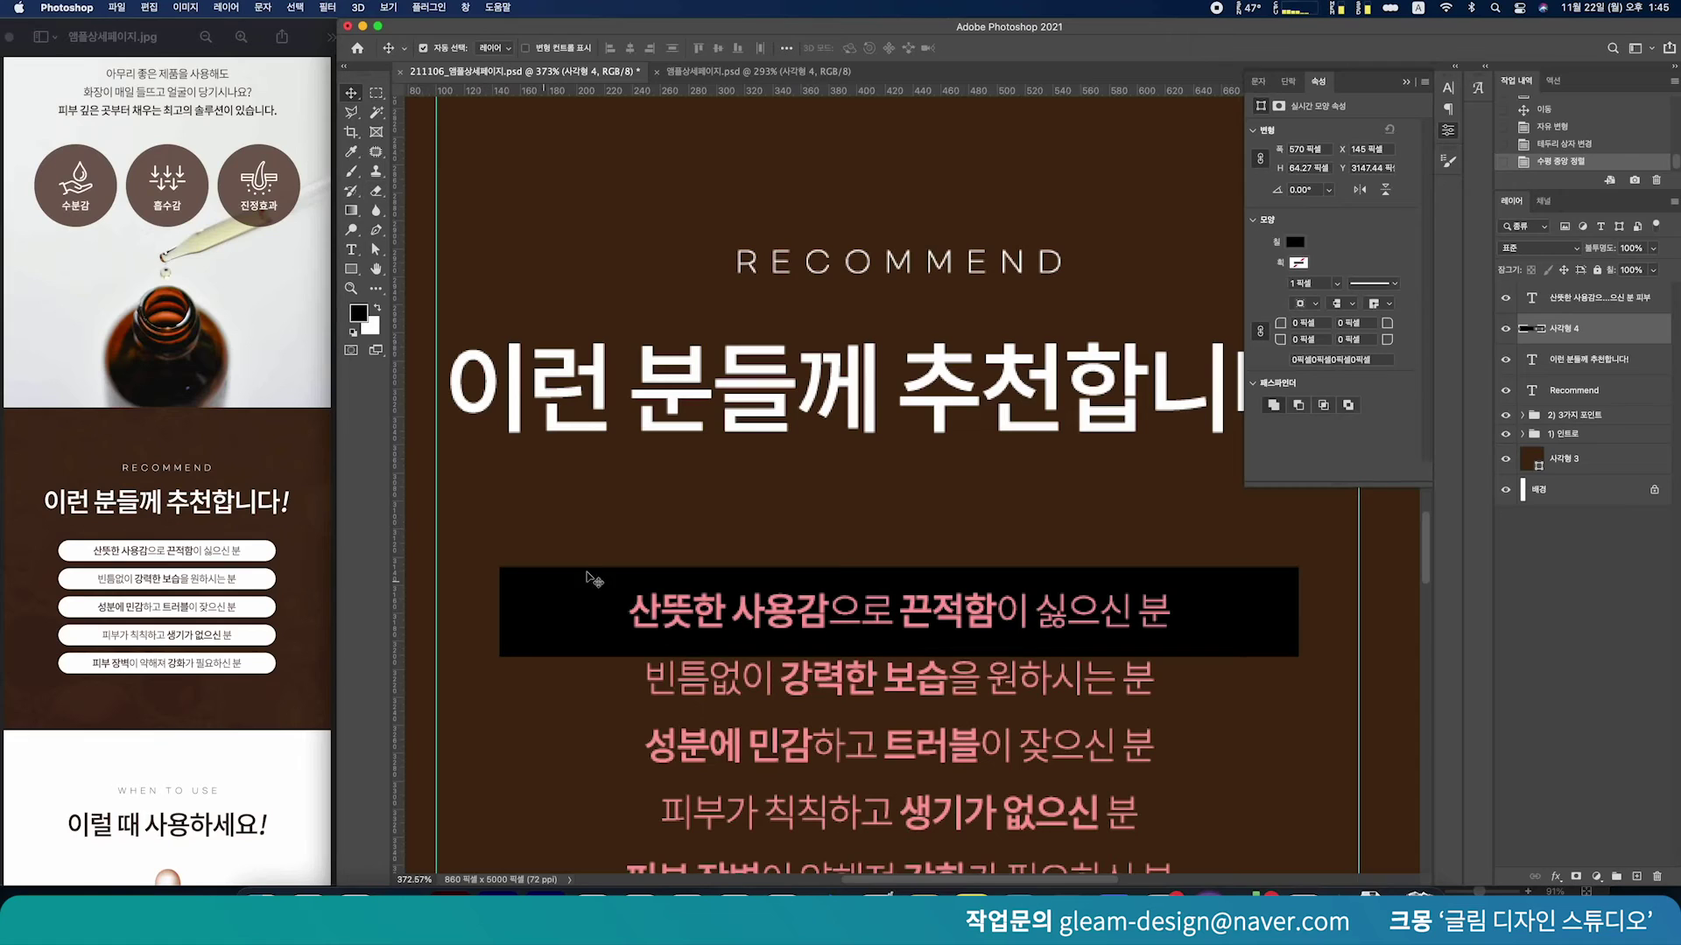
click(1327, 323)
text(90)
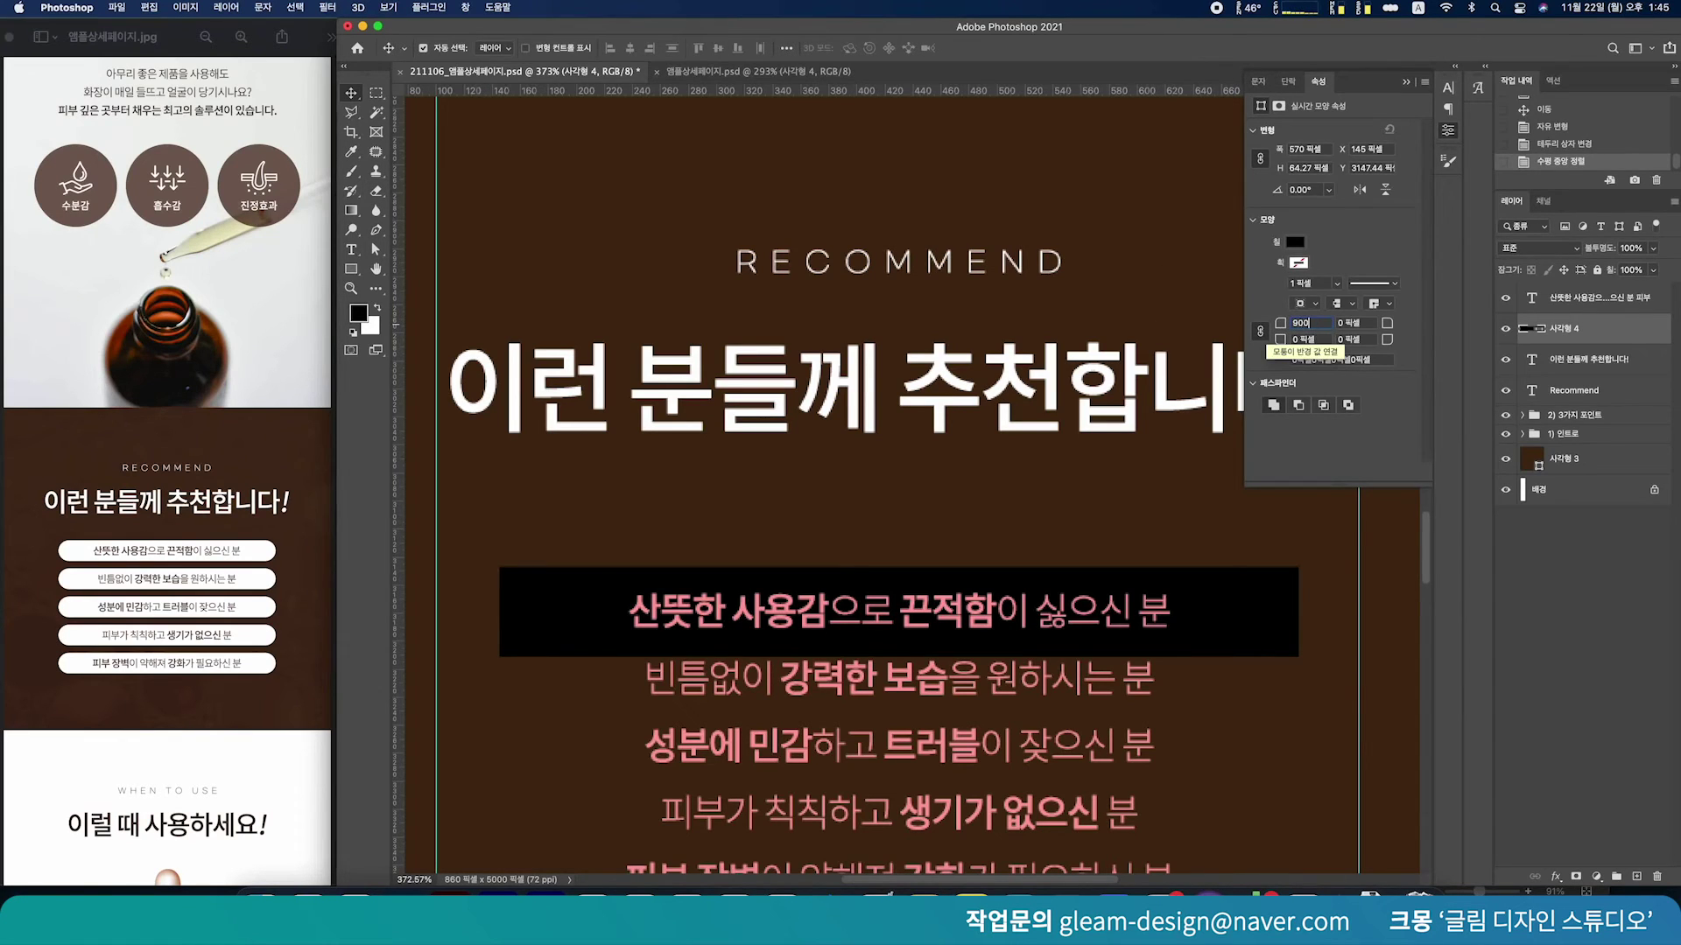
text(0)
key(Return)
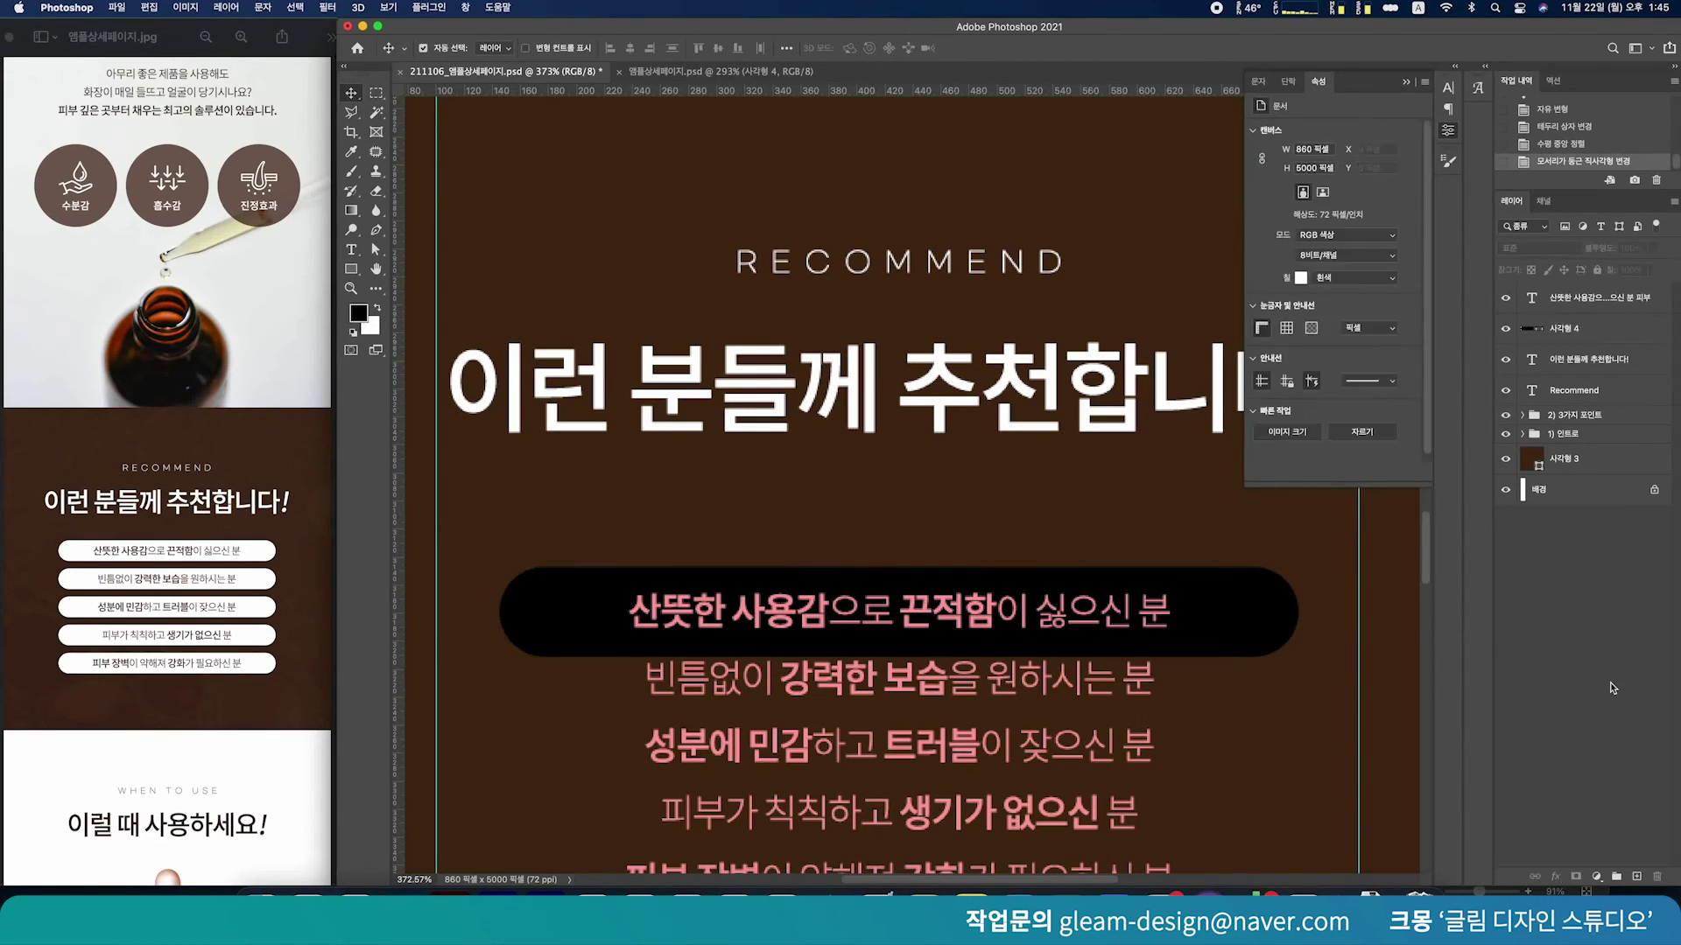
Fill the rounded bar with white sampled from the heading text
double_click(1527, 333)
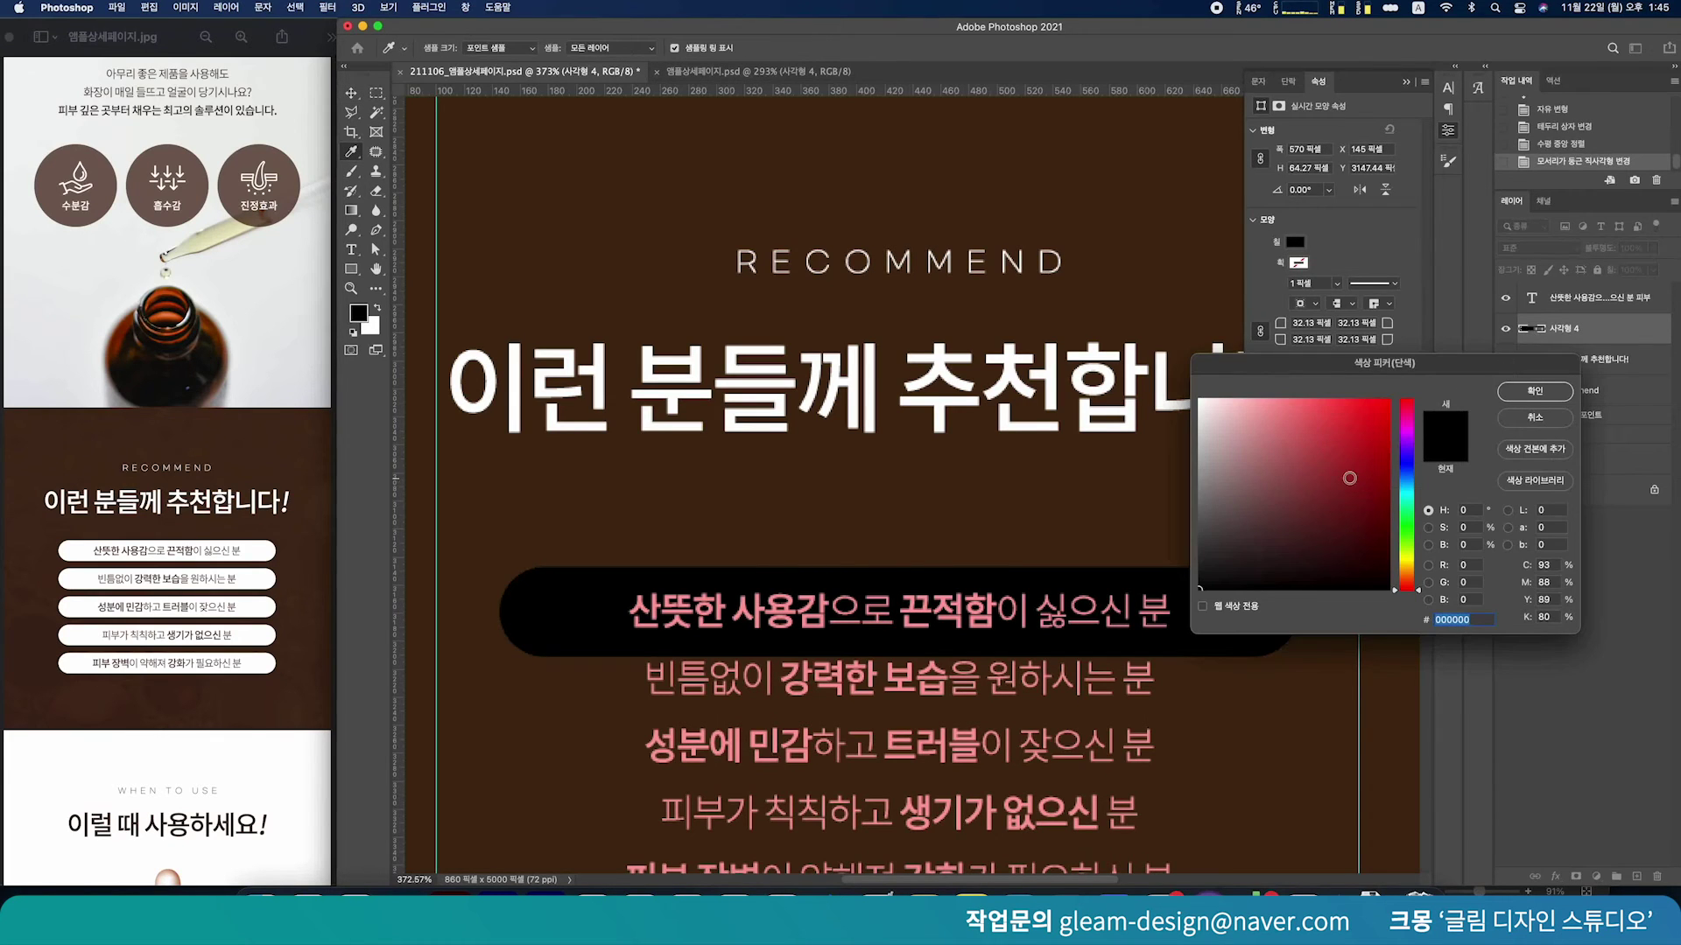
click(1127, 358)
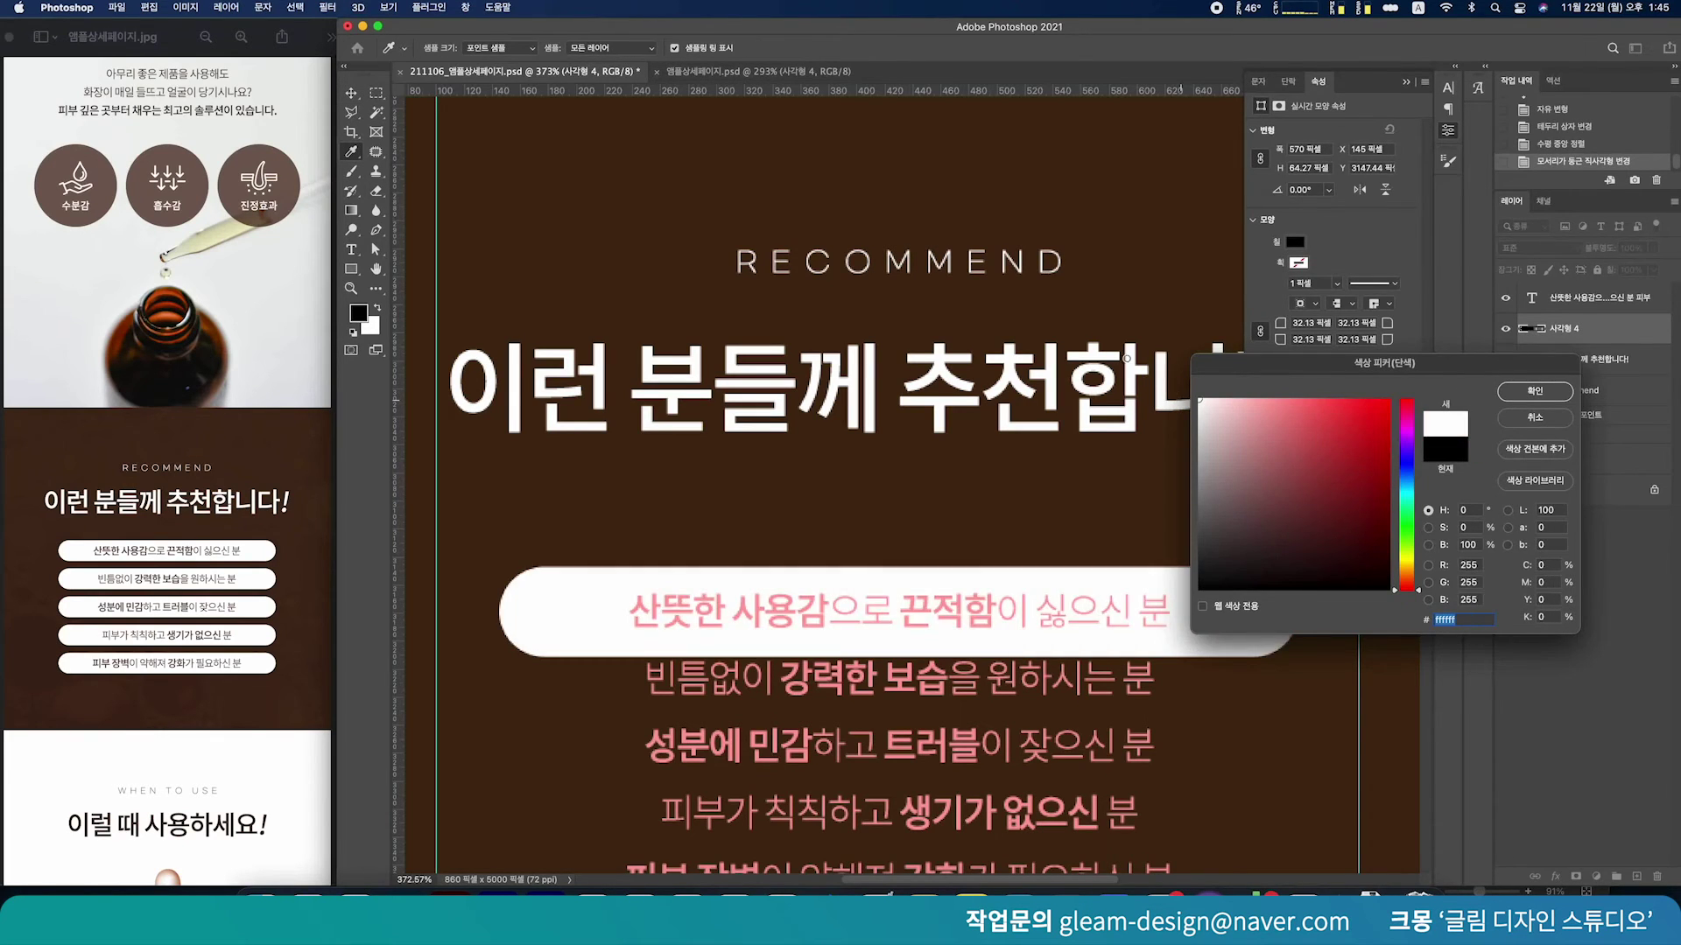
click(1520, 393)
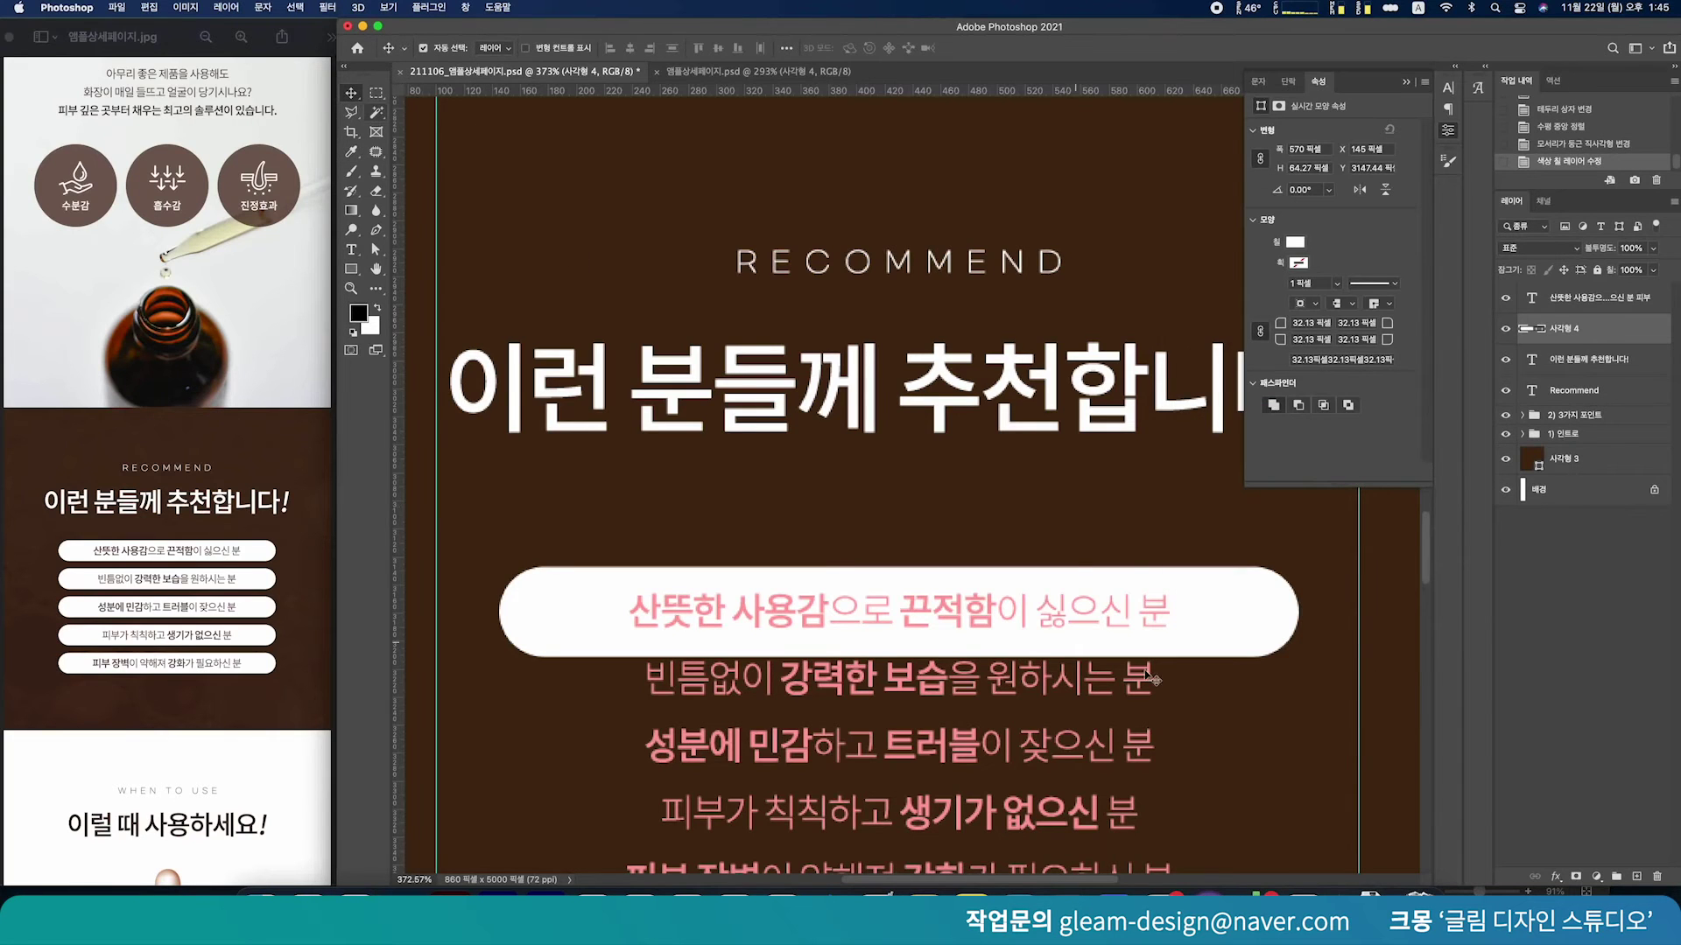
Duplicate the white pill-shaped bar straight down so the copy sits 20 px below the original
click(1567, 652)
scroll(700, 453, down, 4)
click(532, 449)
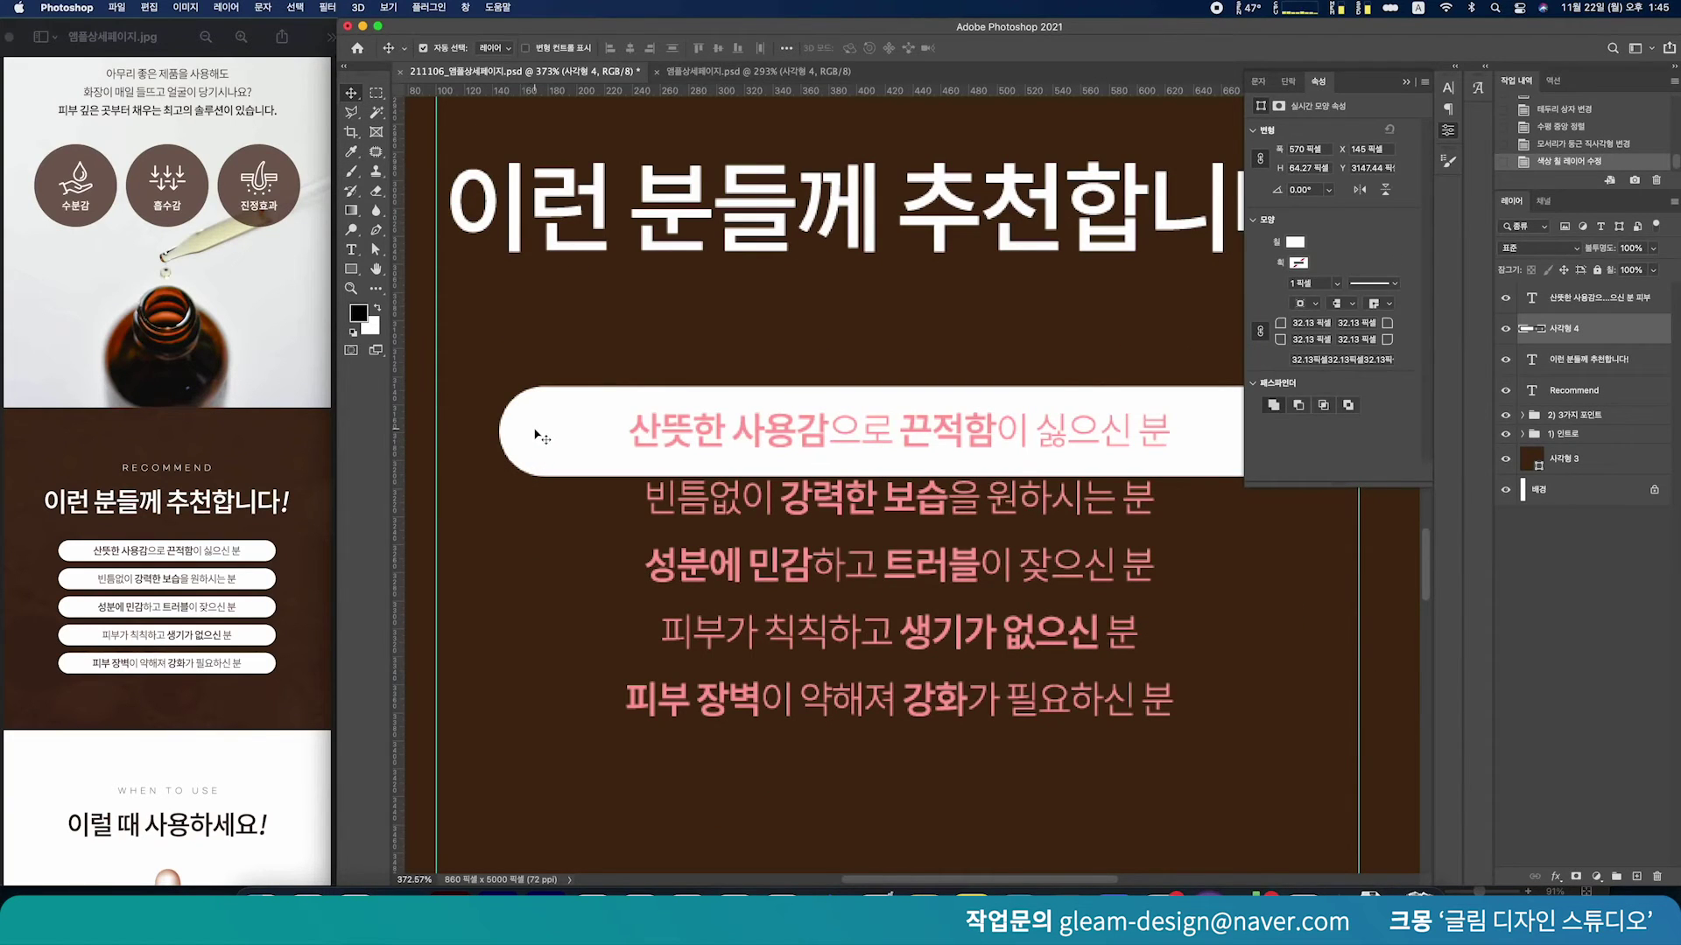
drag(543, 436, 541, 533)
key(cmd+z)
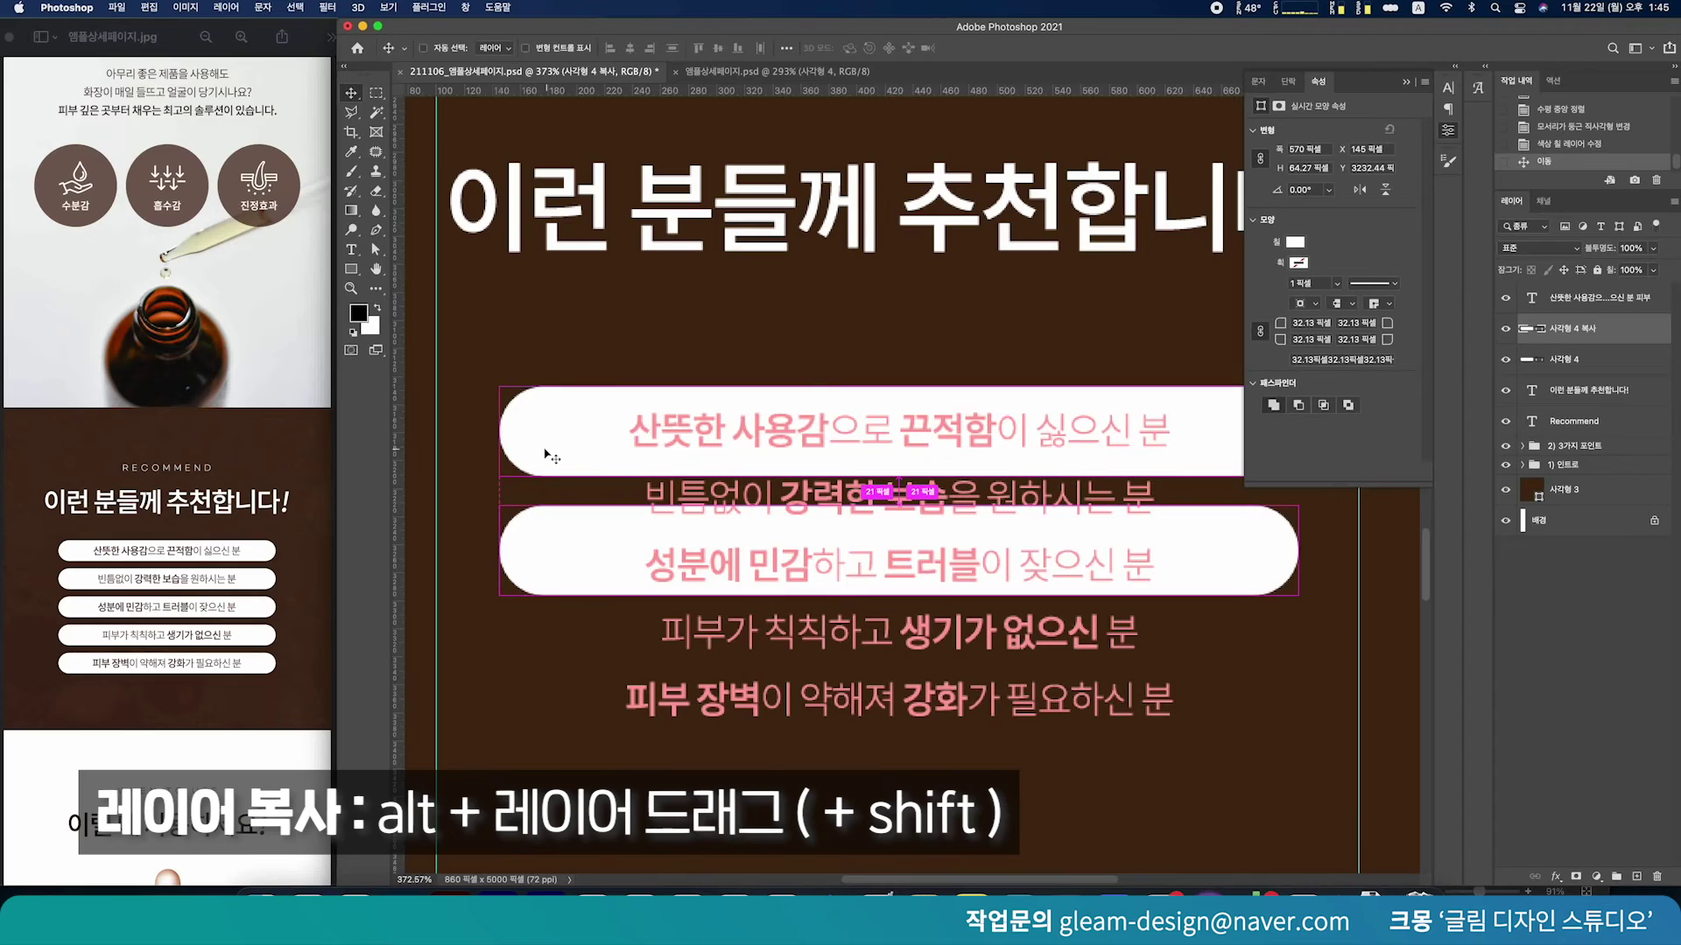
key(Up)
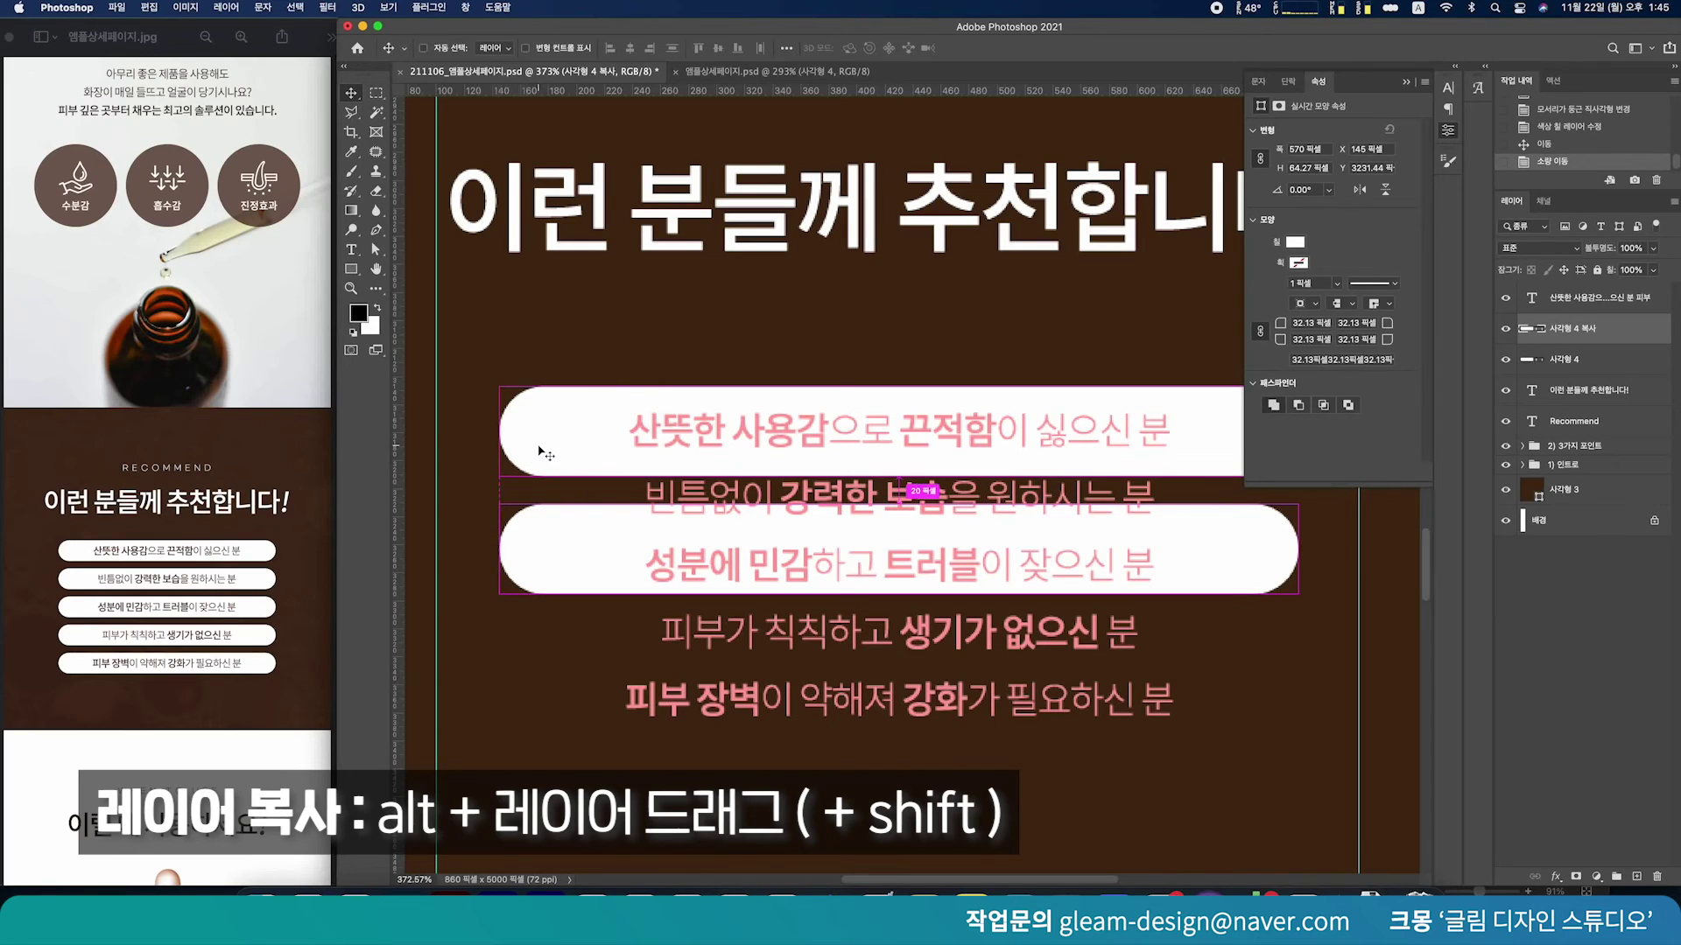
key(super)
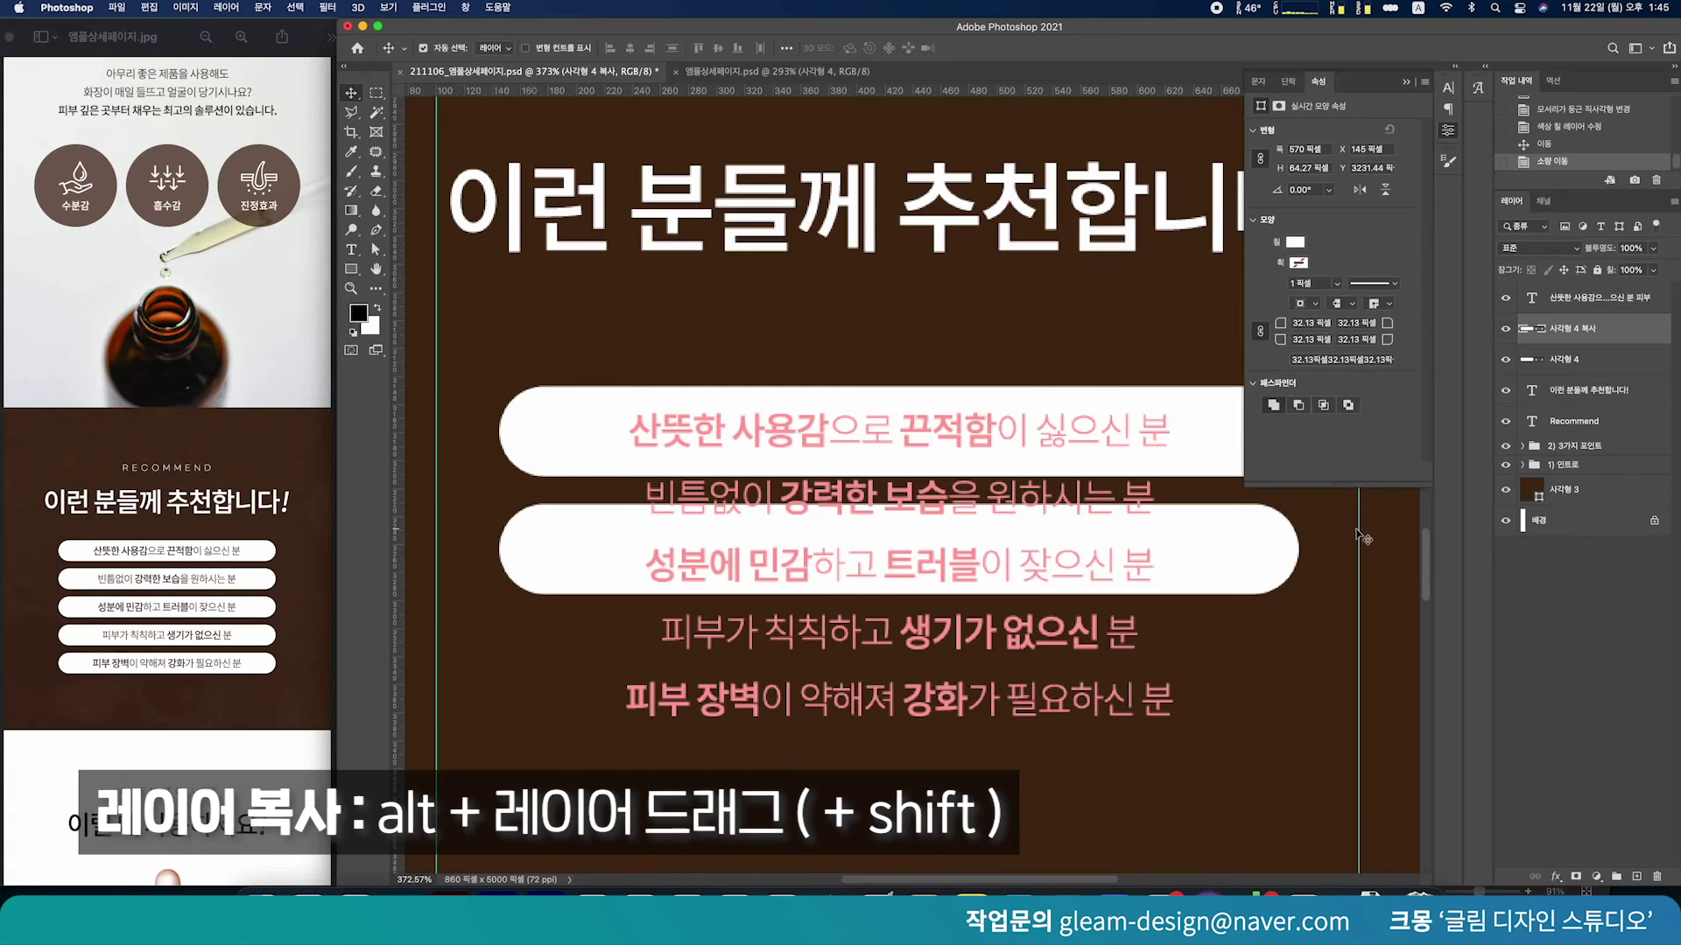
Duplicate both white bars together straight down, making a stack of four evenly spaced bars
scroll(1250, 642, down, 3)
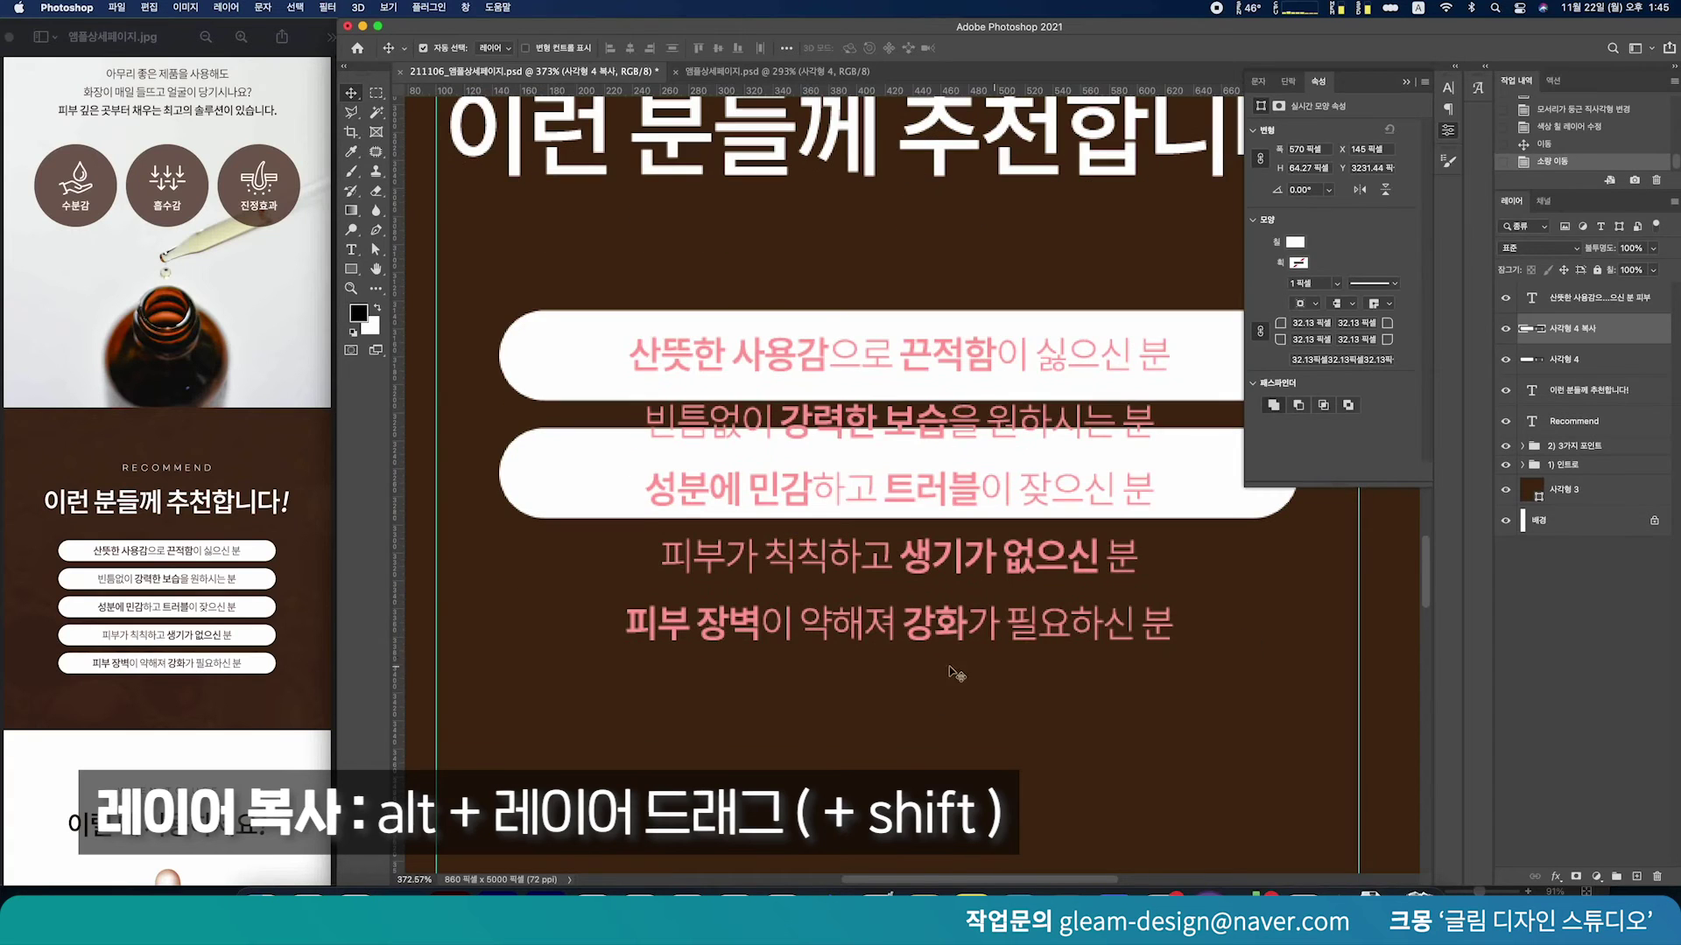
click(1576, 357)
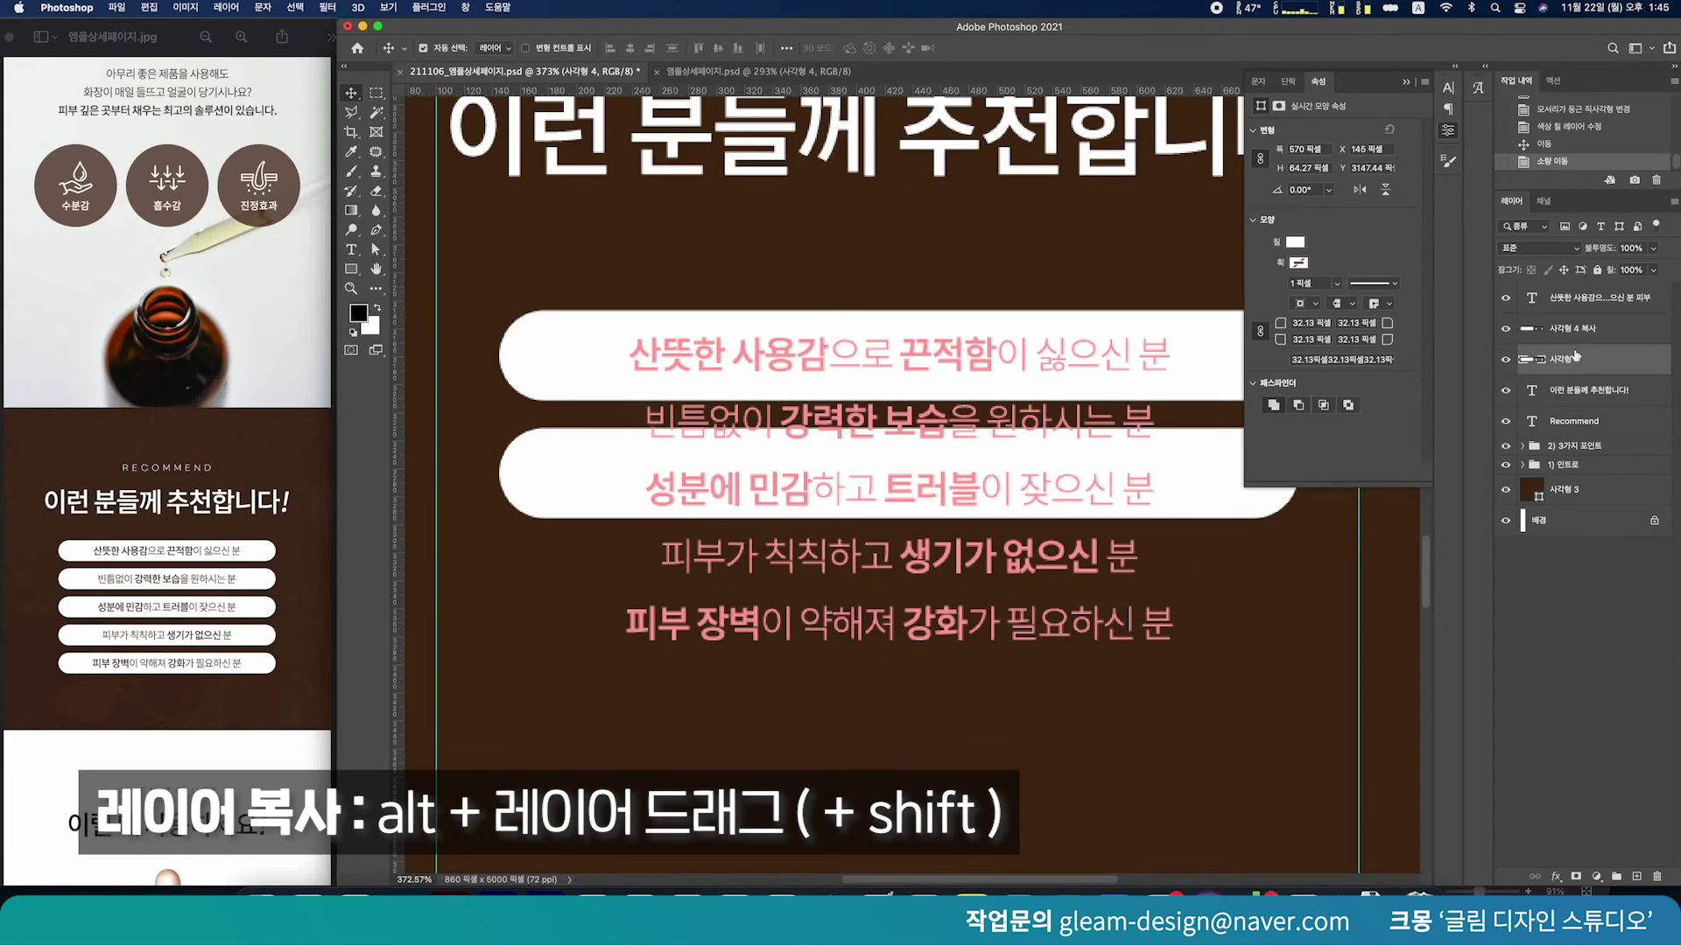
shift+click(590, 392)
drag(602, 363, 586, 596)
scroll(588, 604, down, 5)
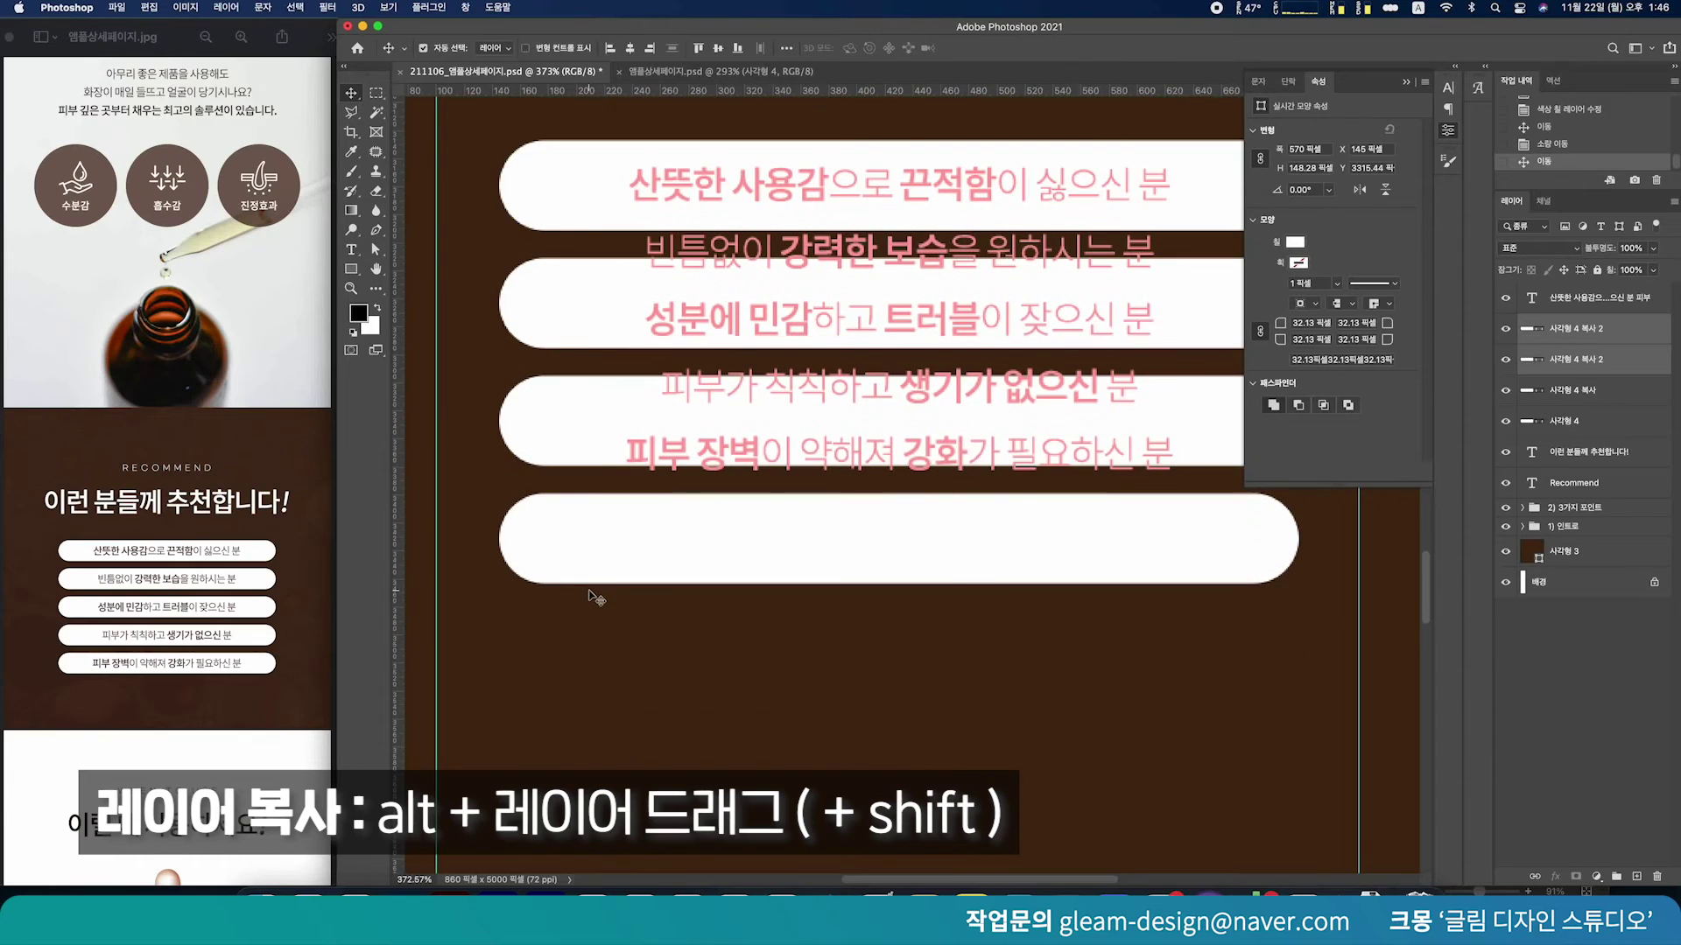
Duplicate the lowest bar straight down to make a fifth, nudging it to a 20 px gap
click(593, 653)
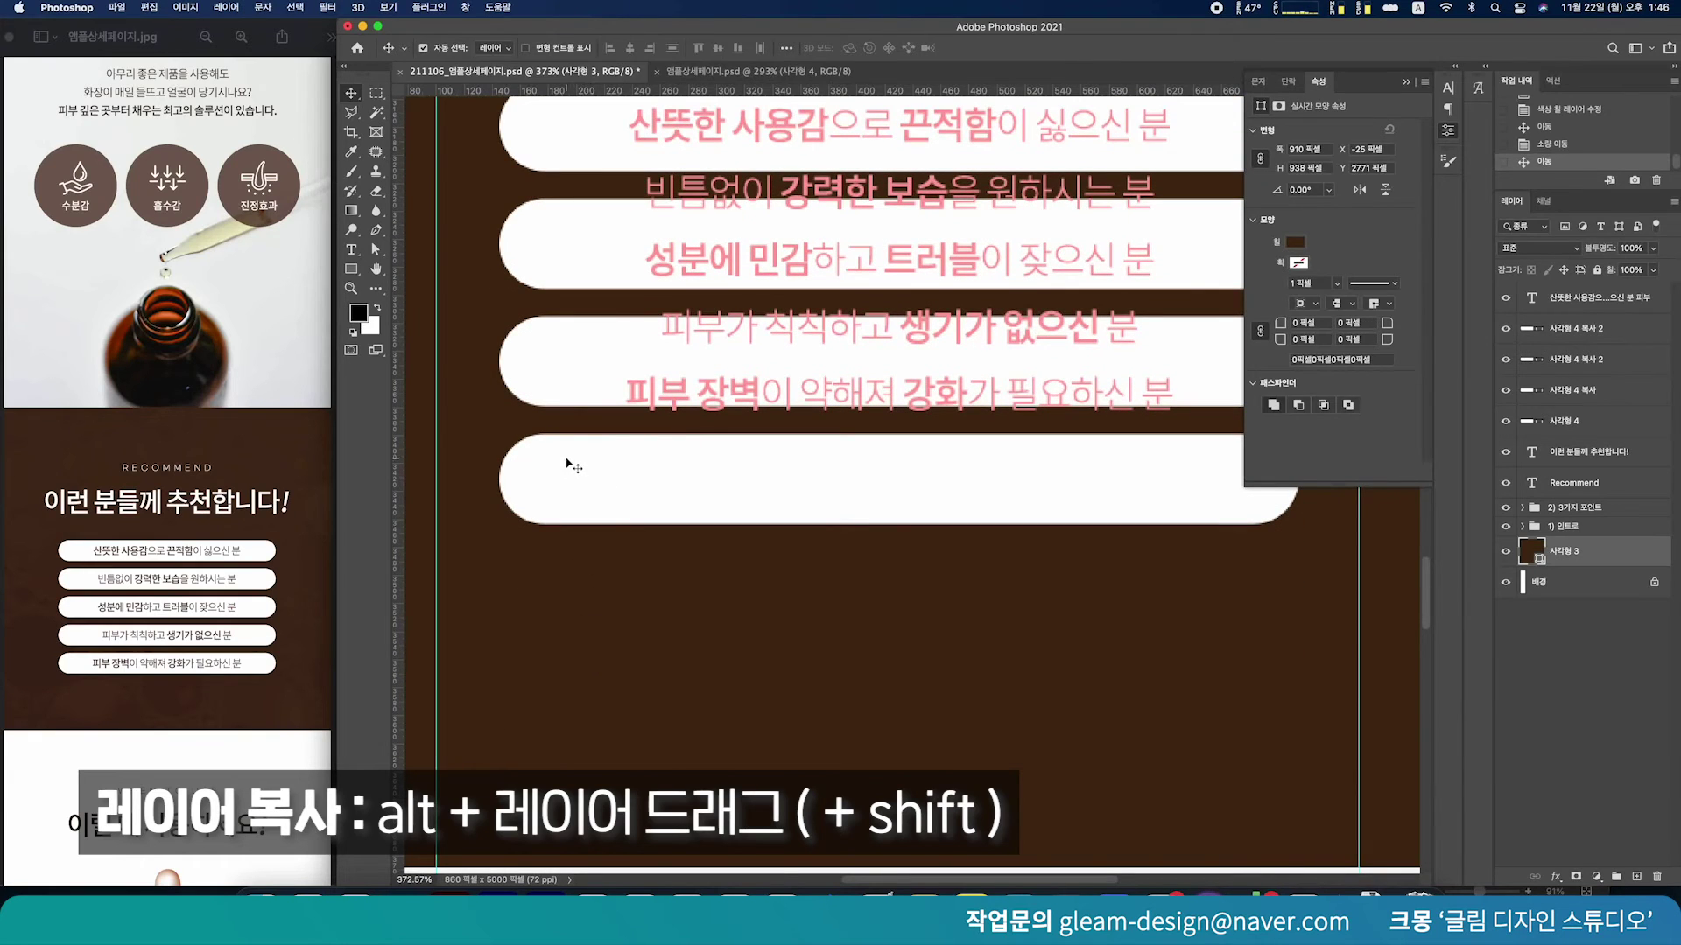
drag(569, 465, 567, 572)
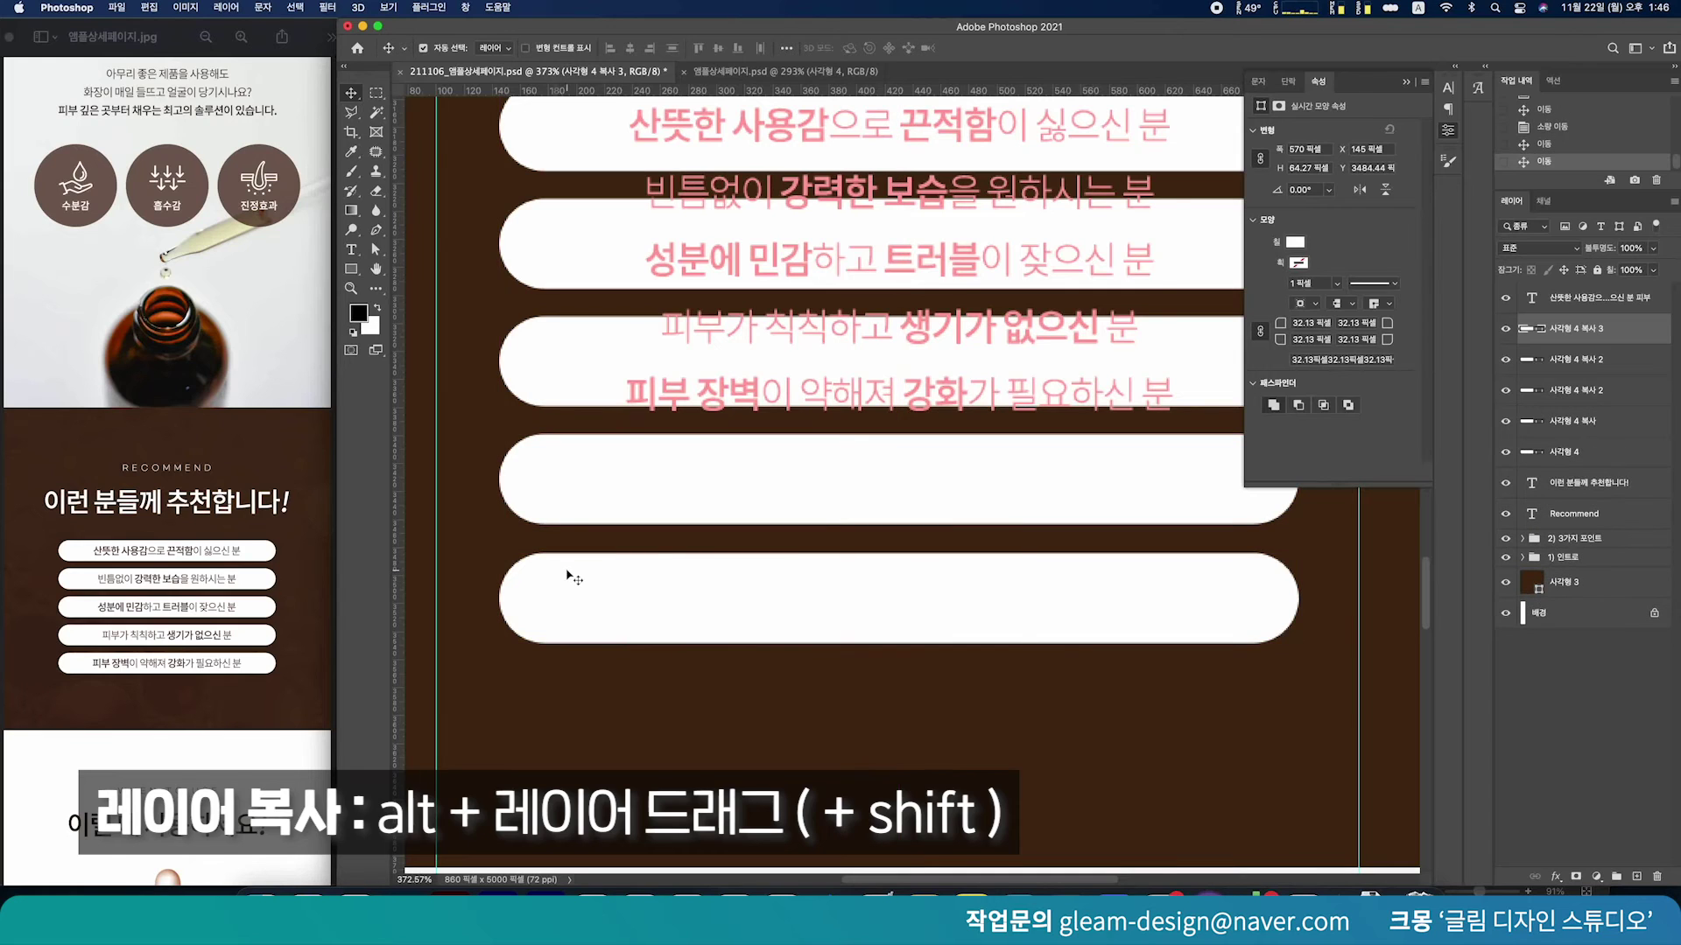
key(Up)
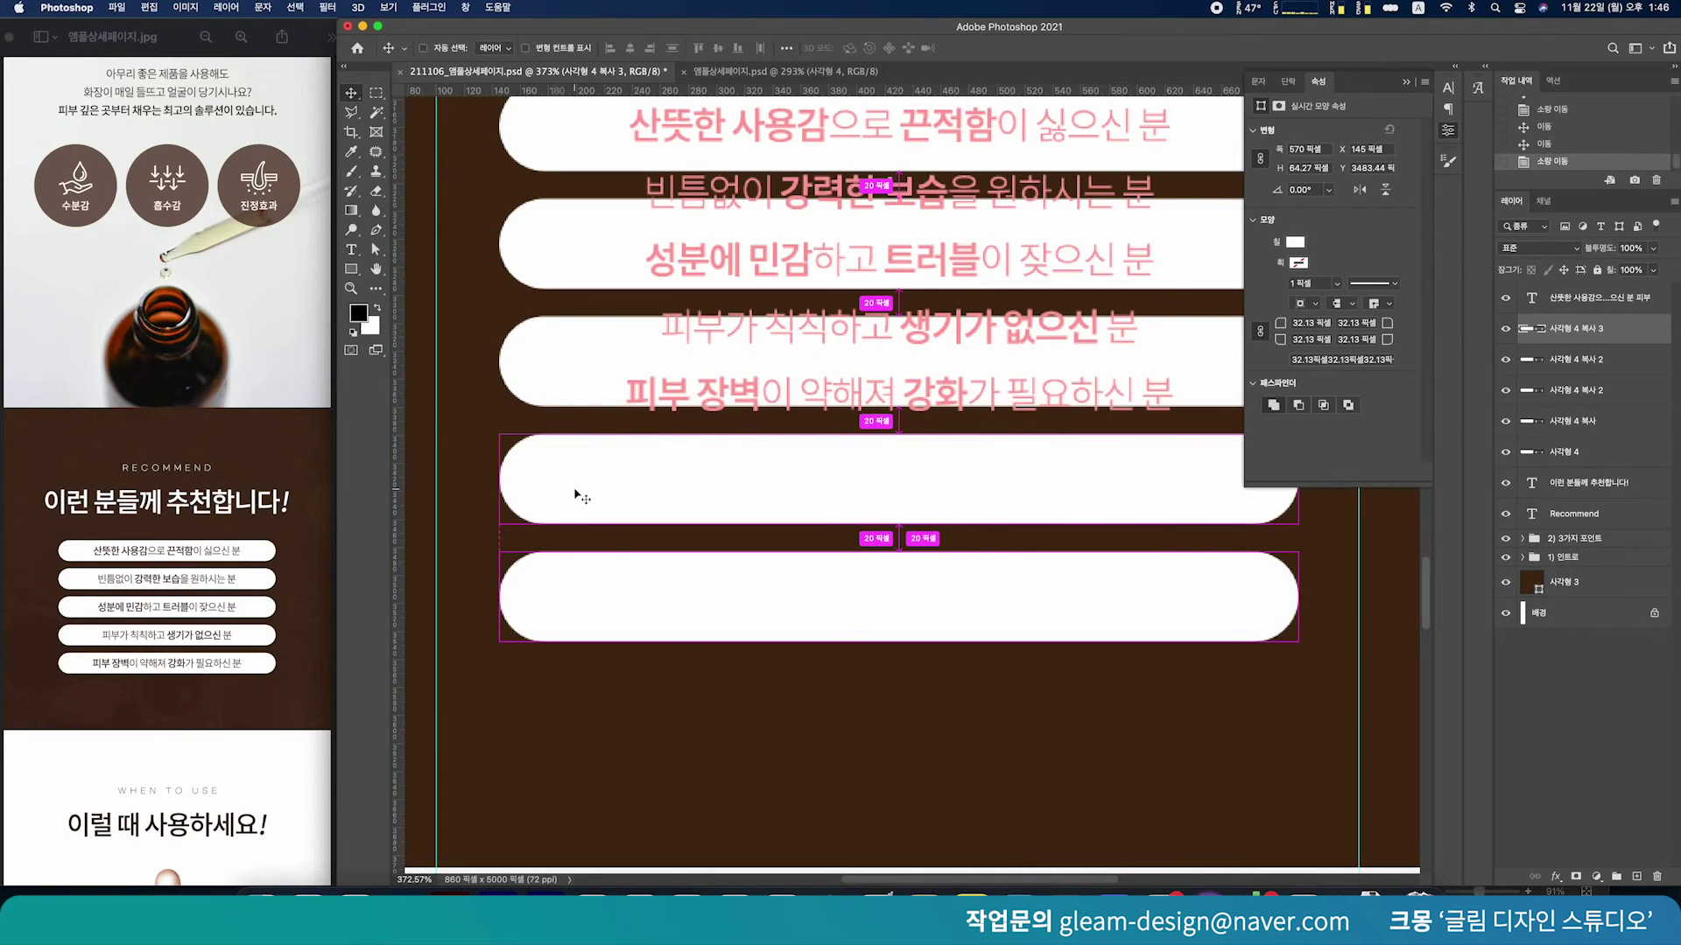
scroll(574, 495, down, 5)
scroll(574, 494, up, 5)
Set the pink recommendation text's leading to 60 pt, then widen it to 88 pt against the five bars
click(1147, 496)
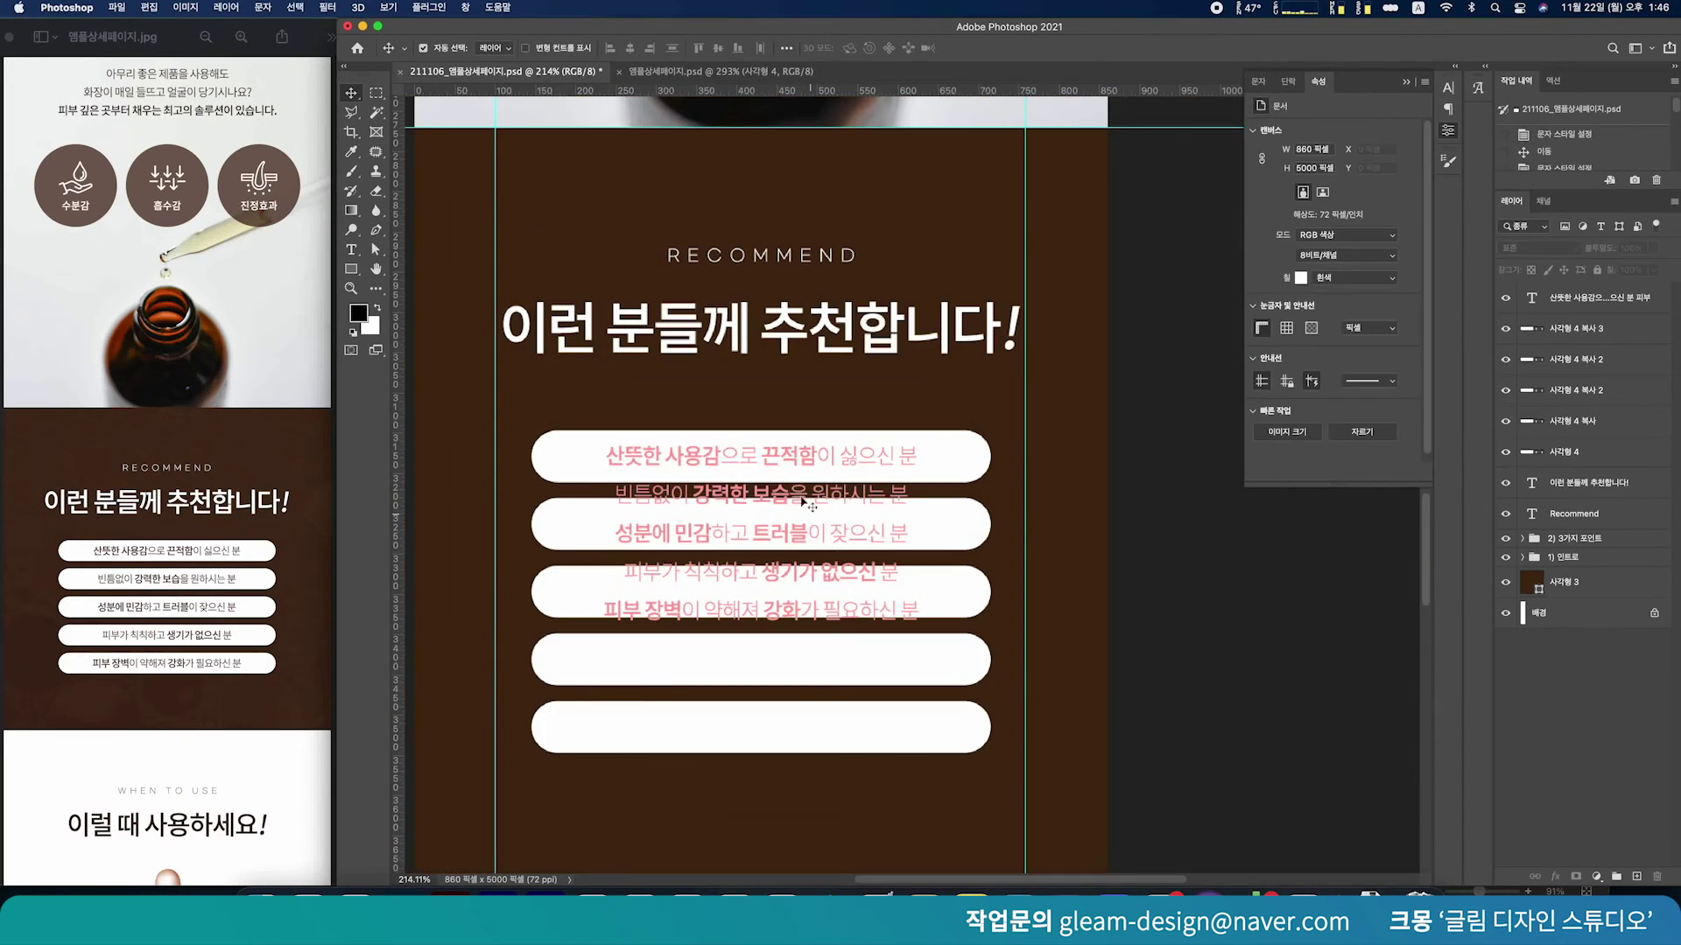
click(812, 463)
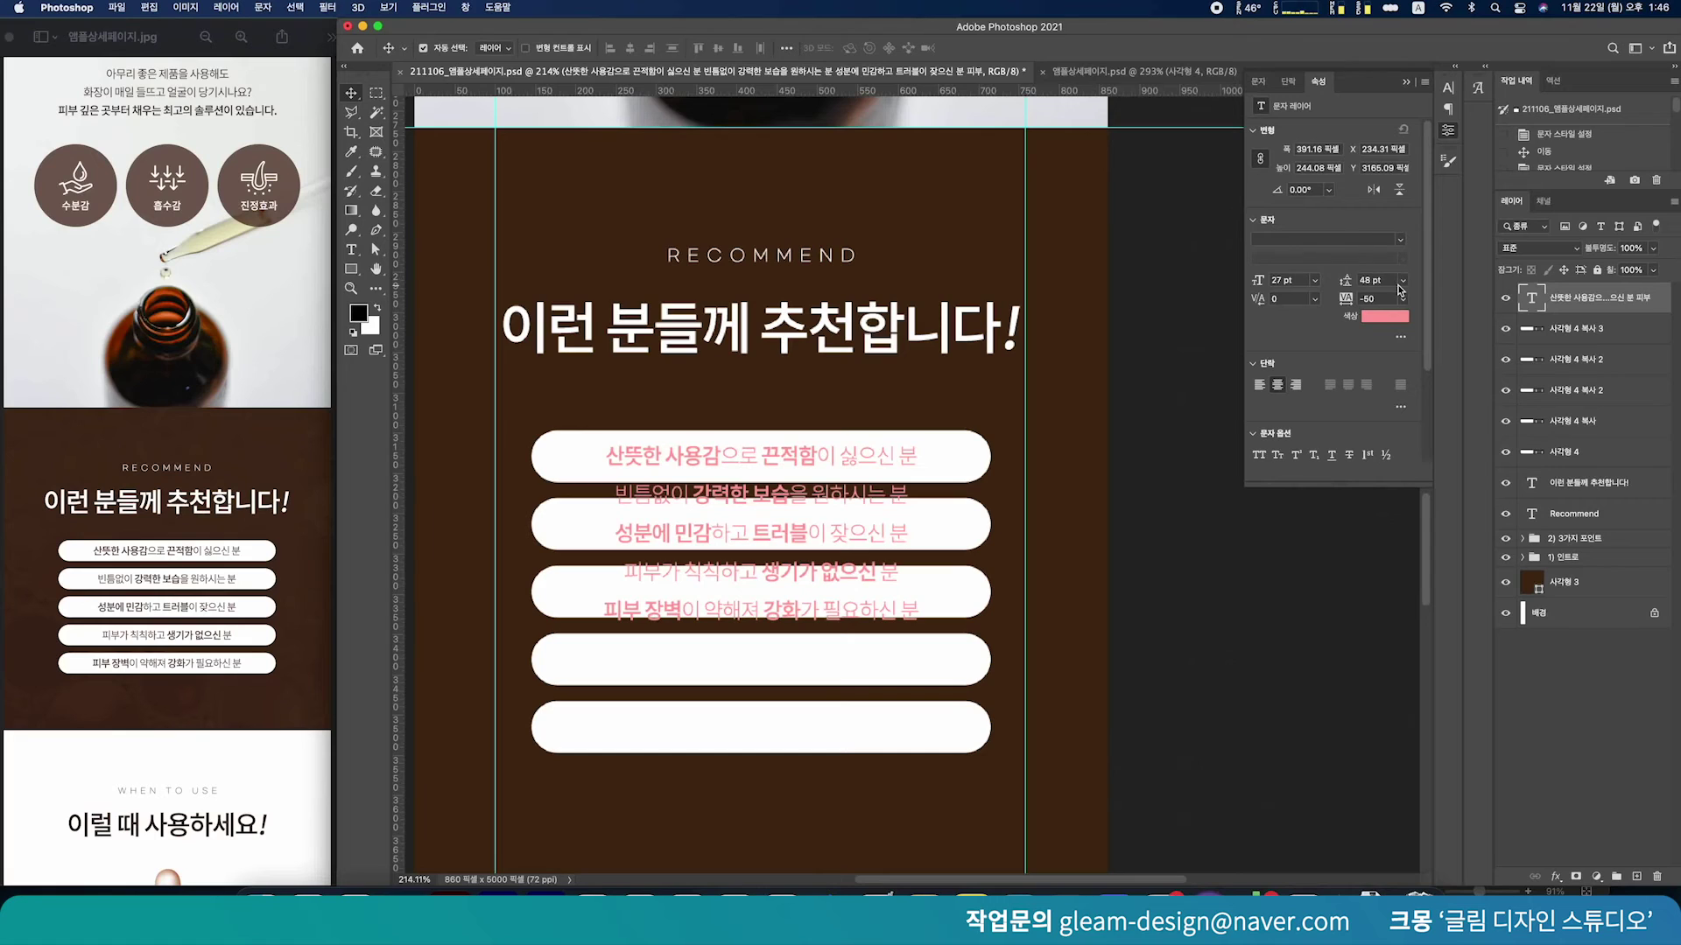
click(1404, 282)
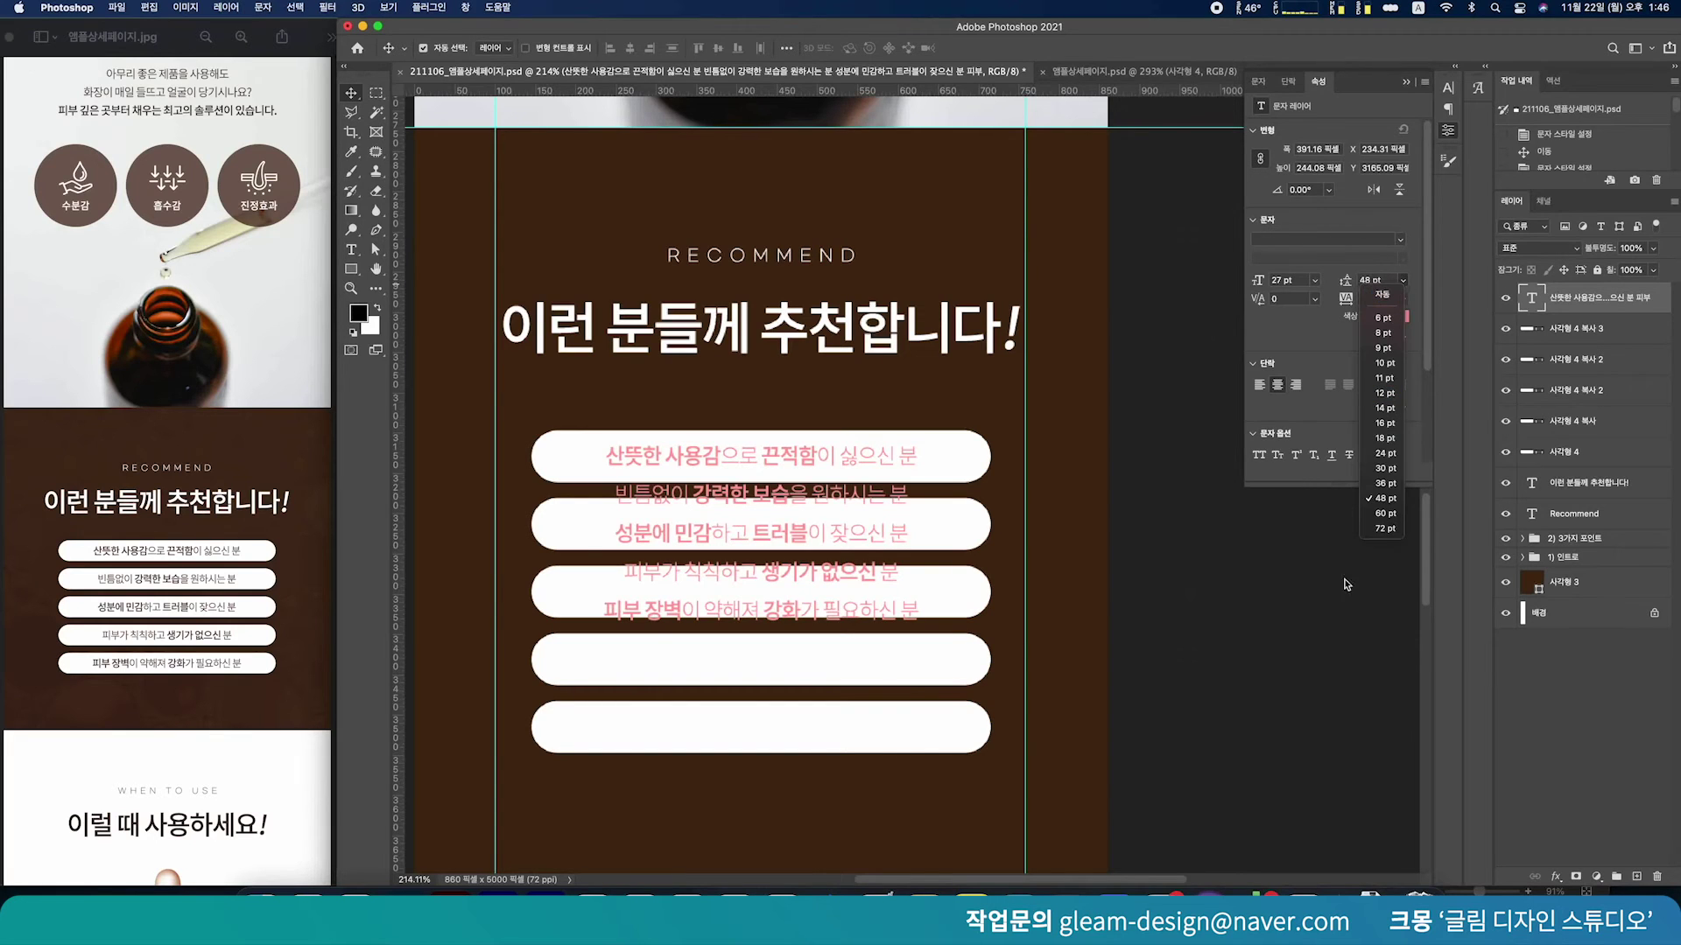
click(1383, 513)
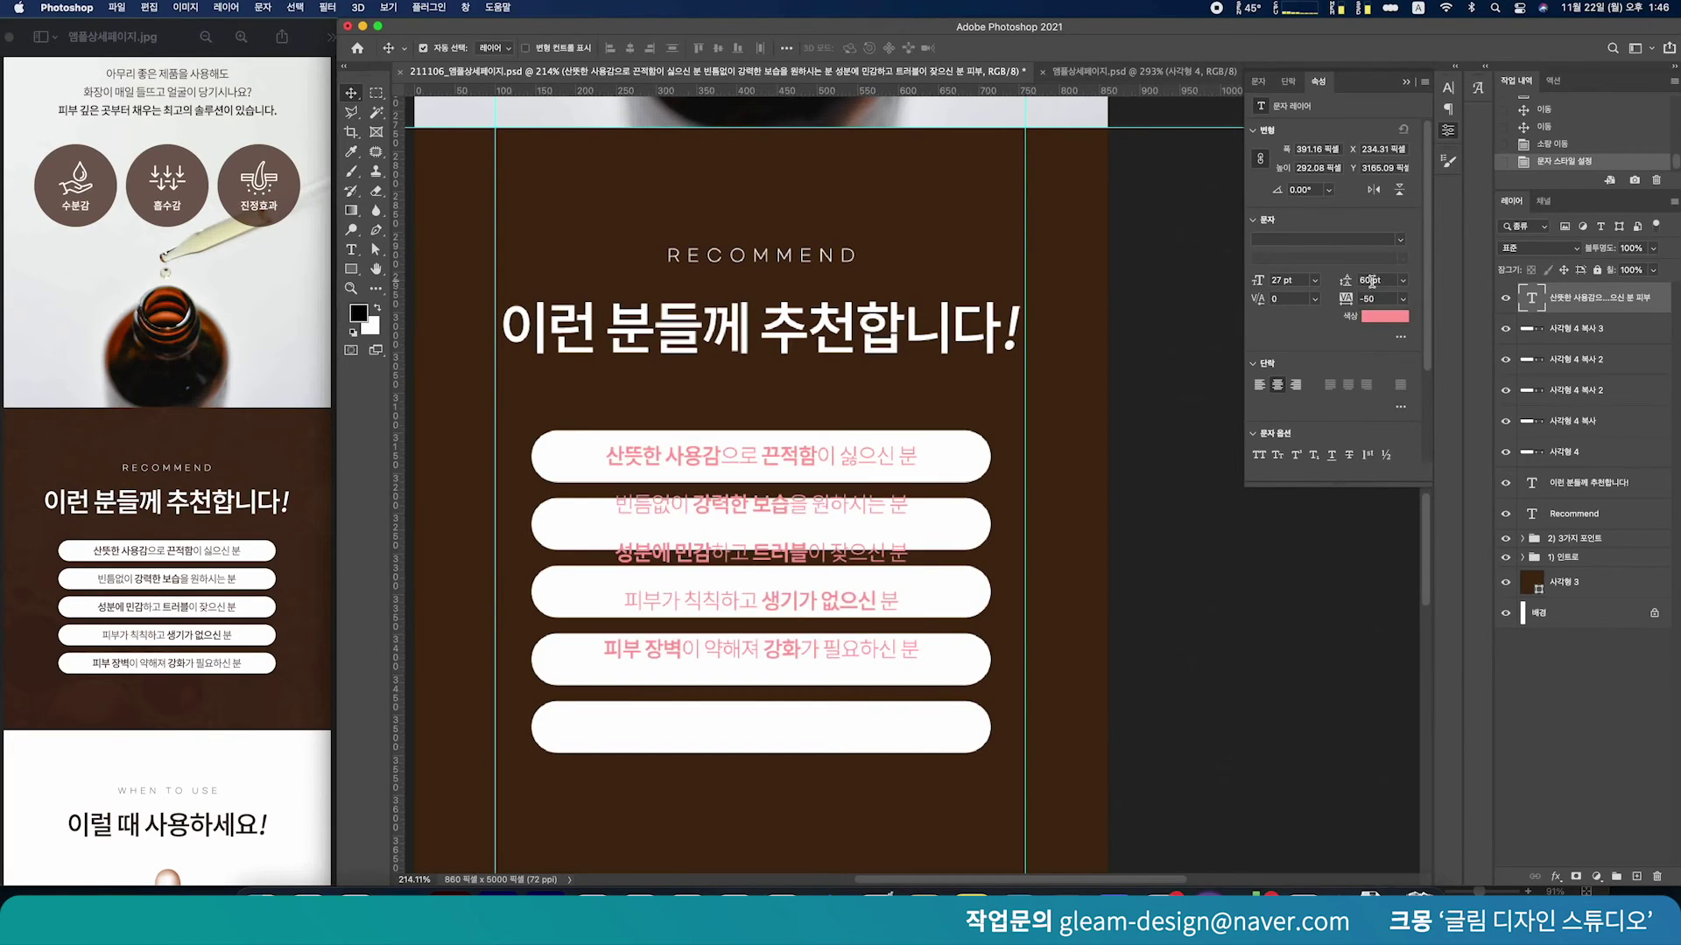
drag(1347, 284, 1357, 284)
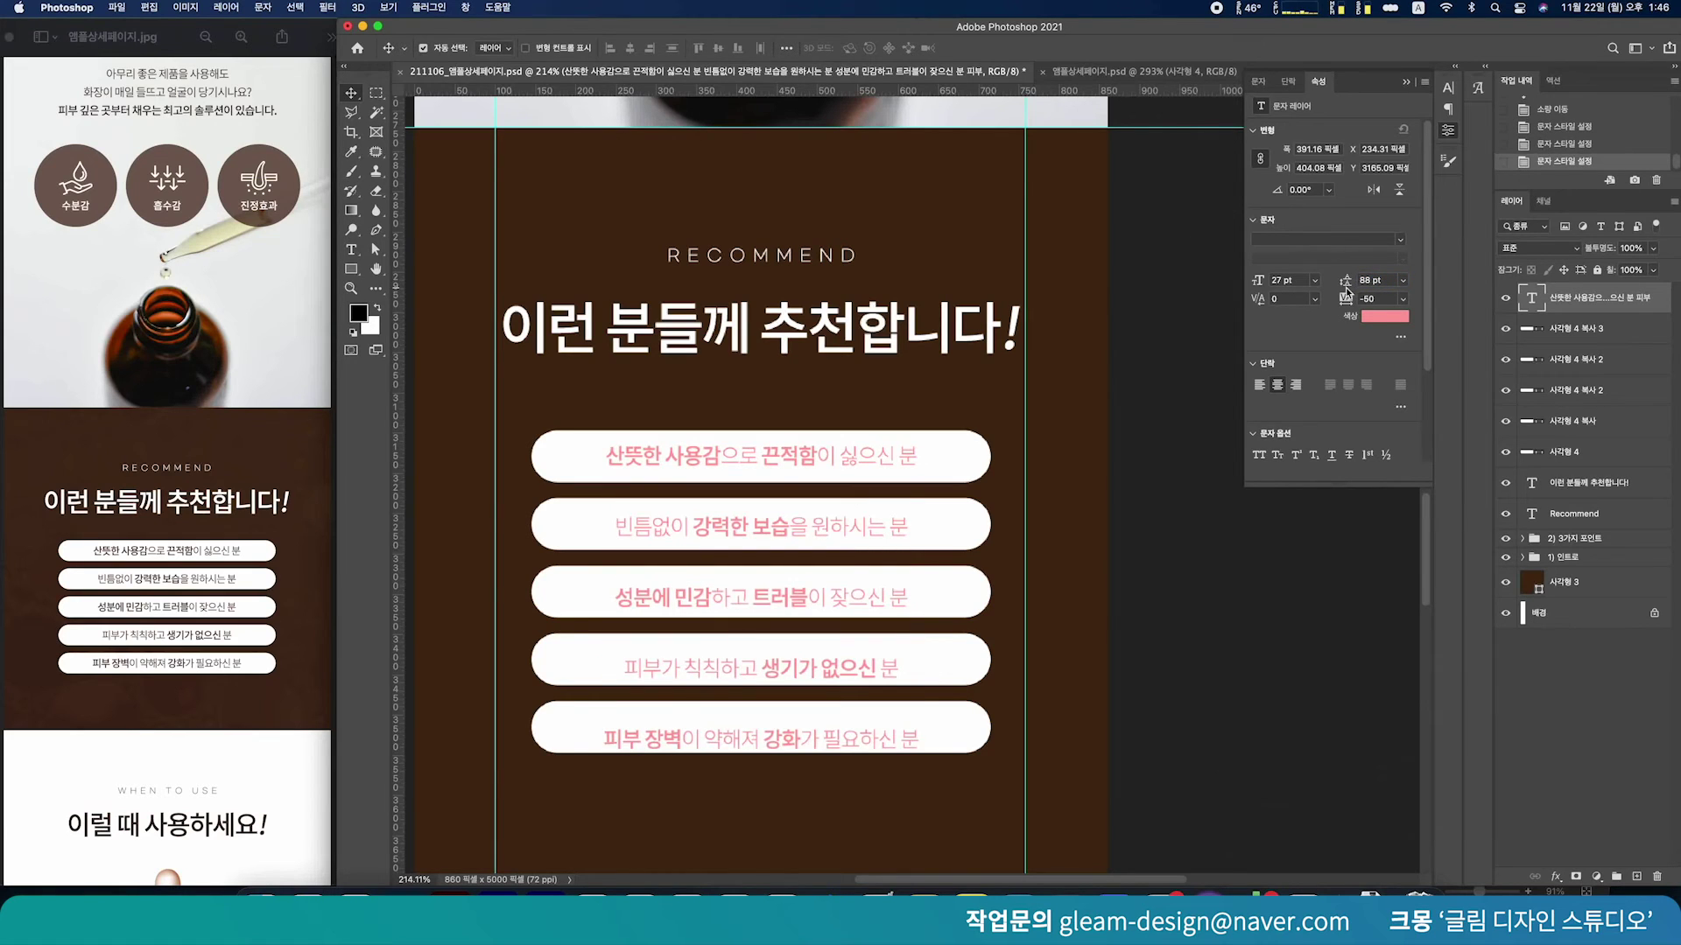
drag(1347, 286, 1350, 287)
Try leading values of 80 pt and 85 pt on the pink text, then set it to 84 pt
click(1393, 279)
text(80)
key(Return)
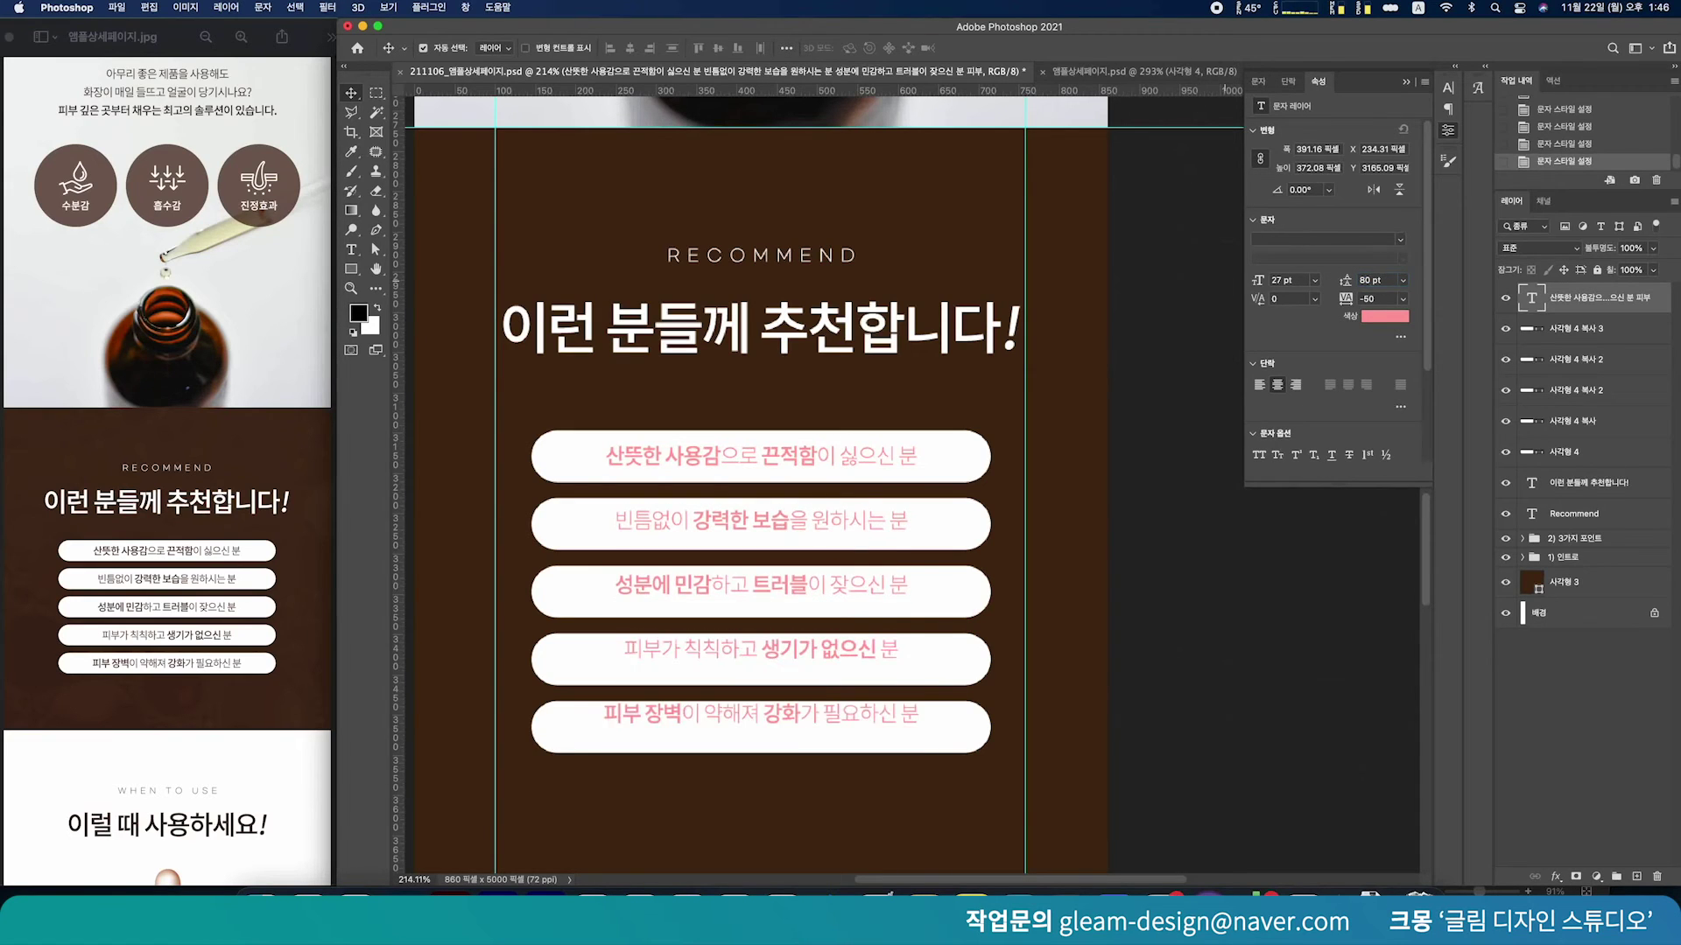
click(1393, 279)
text(85)
key(Return)
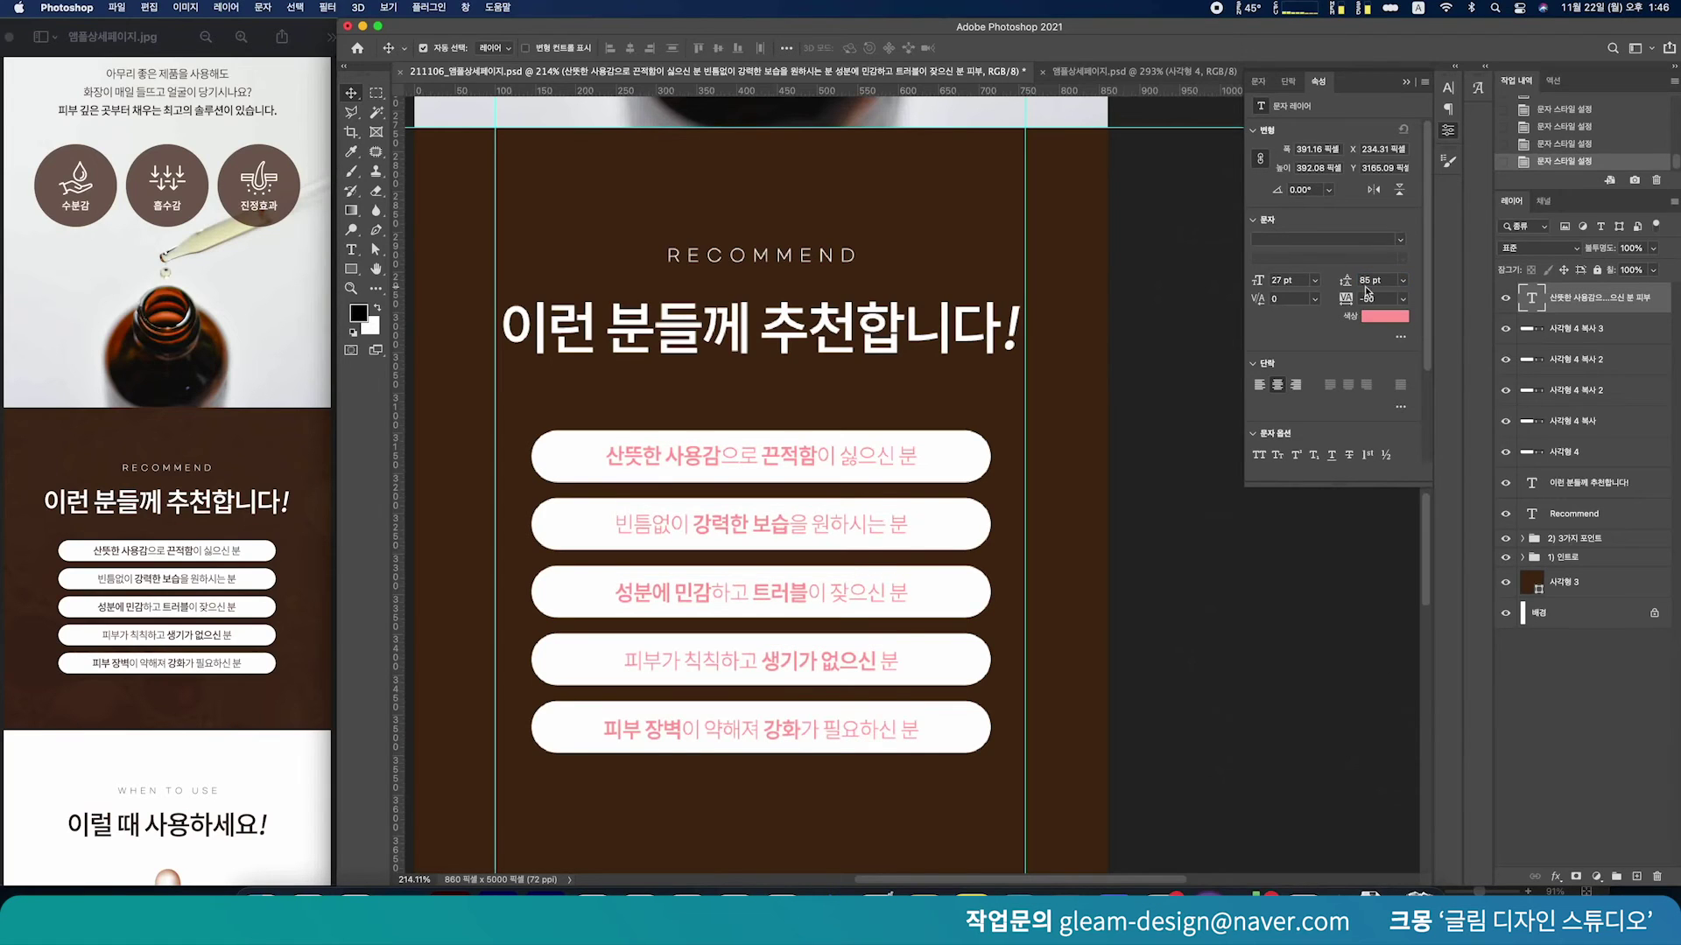
key(Down)
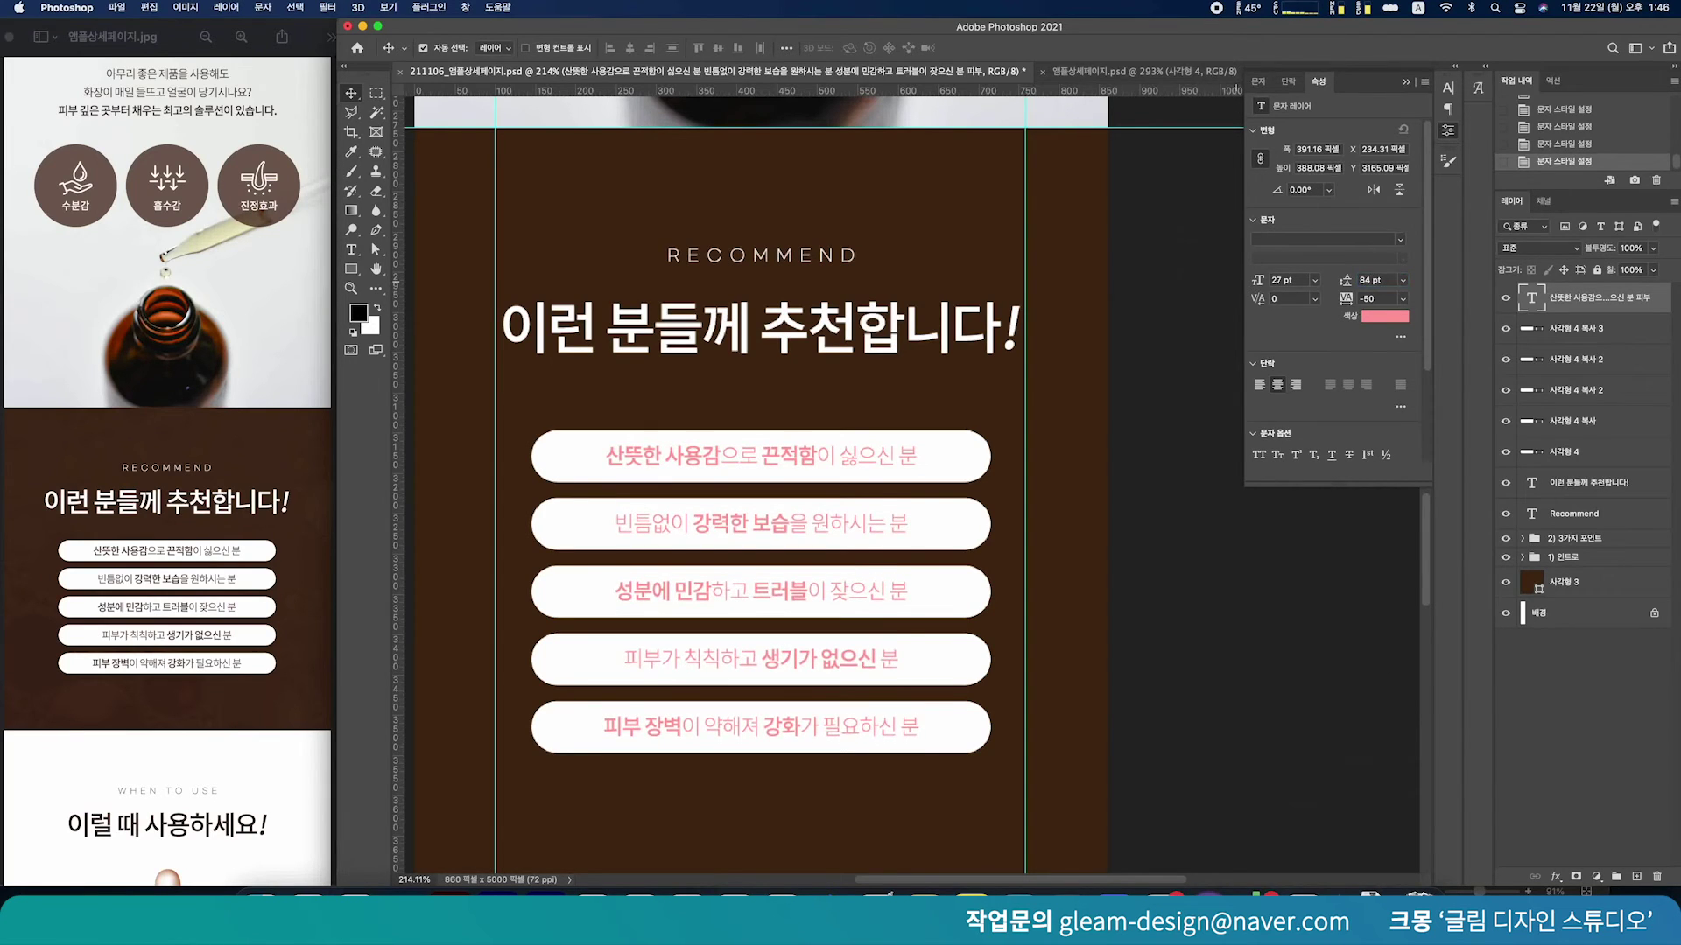
Compare the text spacing with the reference image and set the pink text's leading to 74 pt
scroll(820, 748, up, 5)
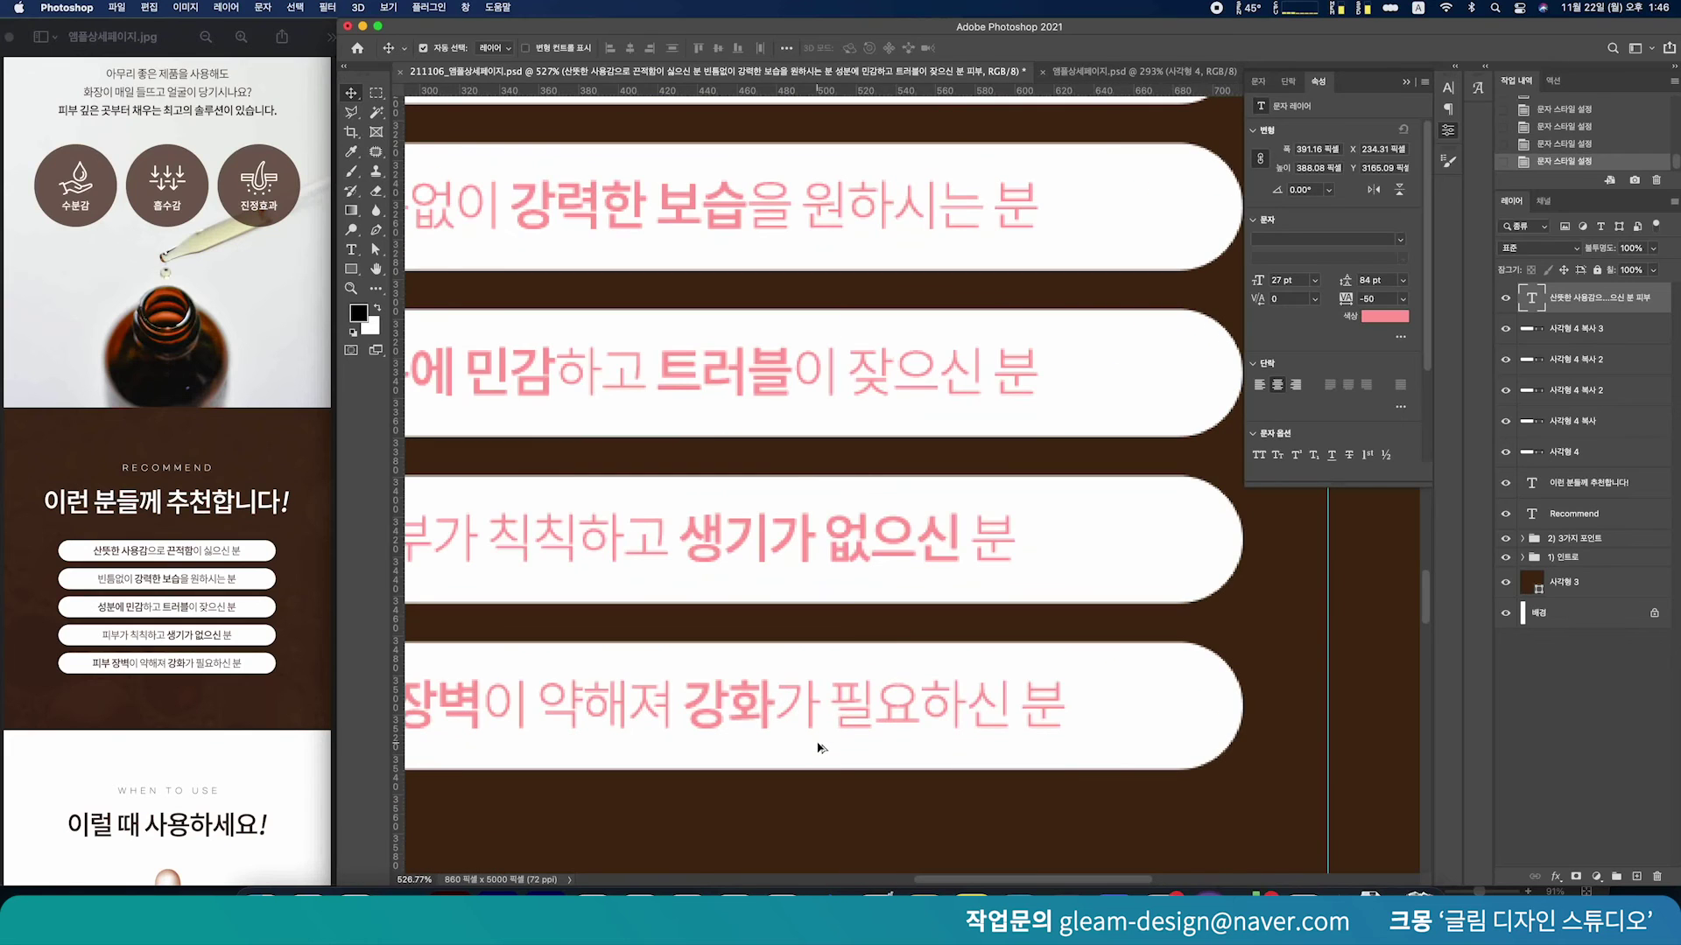
scroll(820, 749, down, 4)
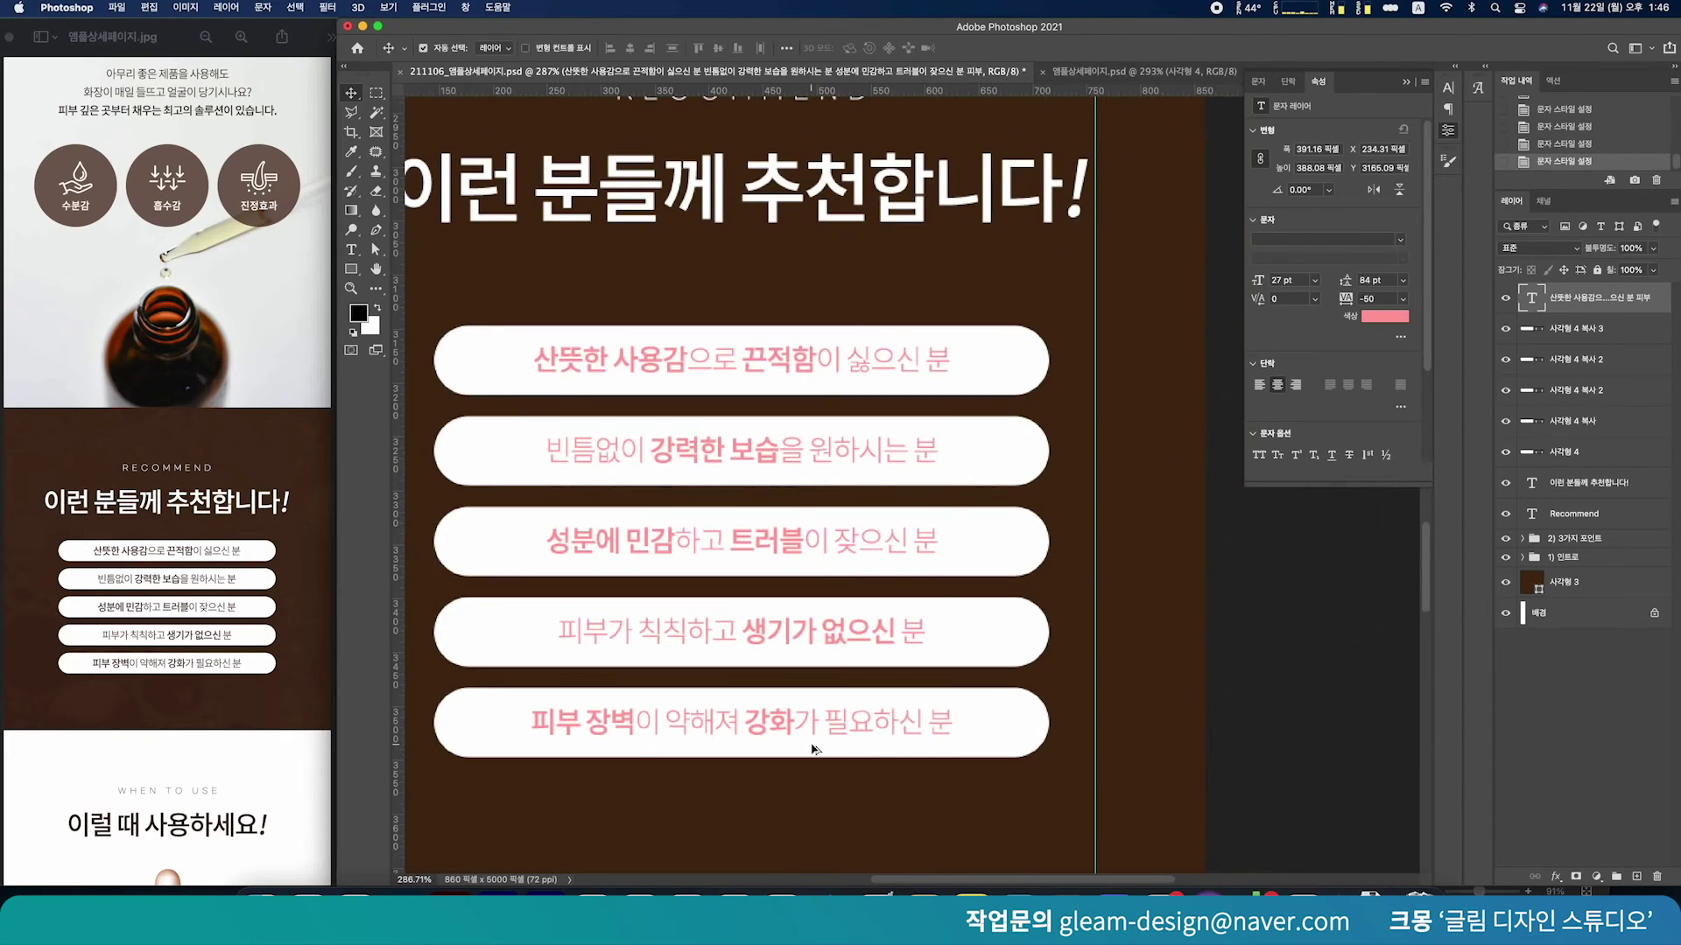
scroll(814, 751, down, 3)
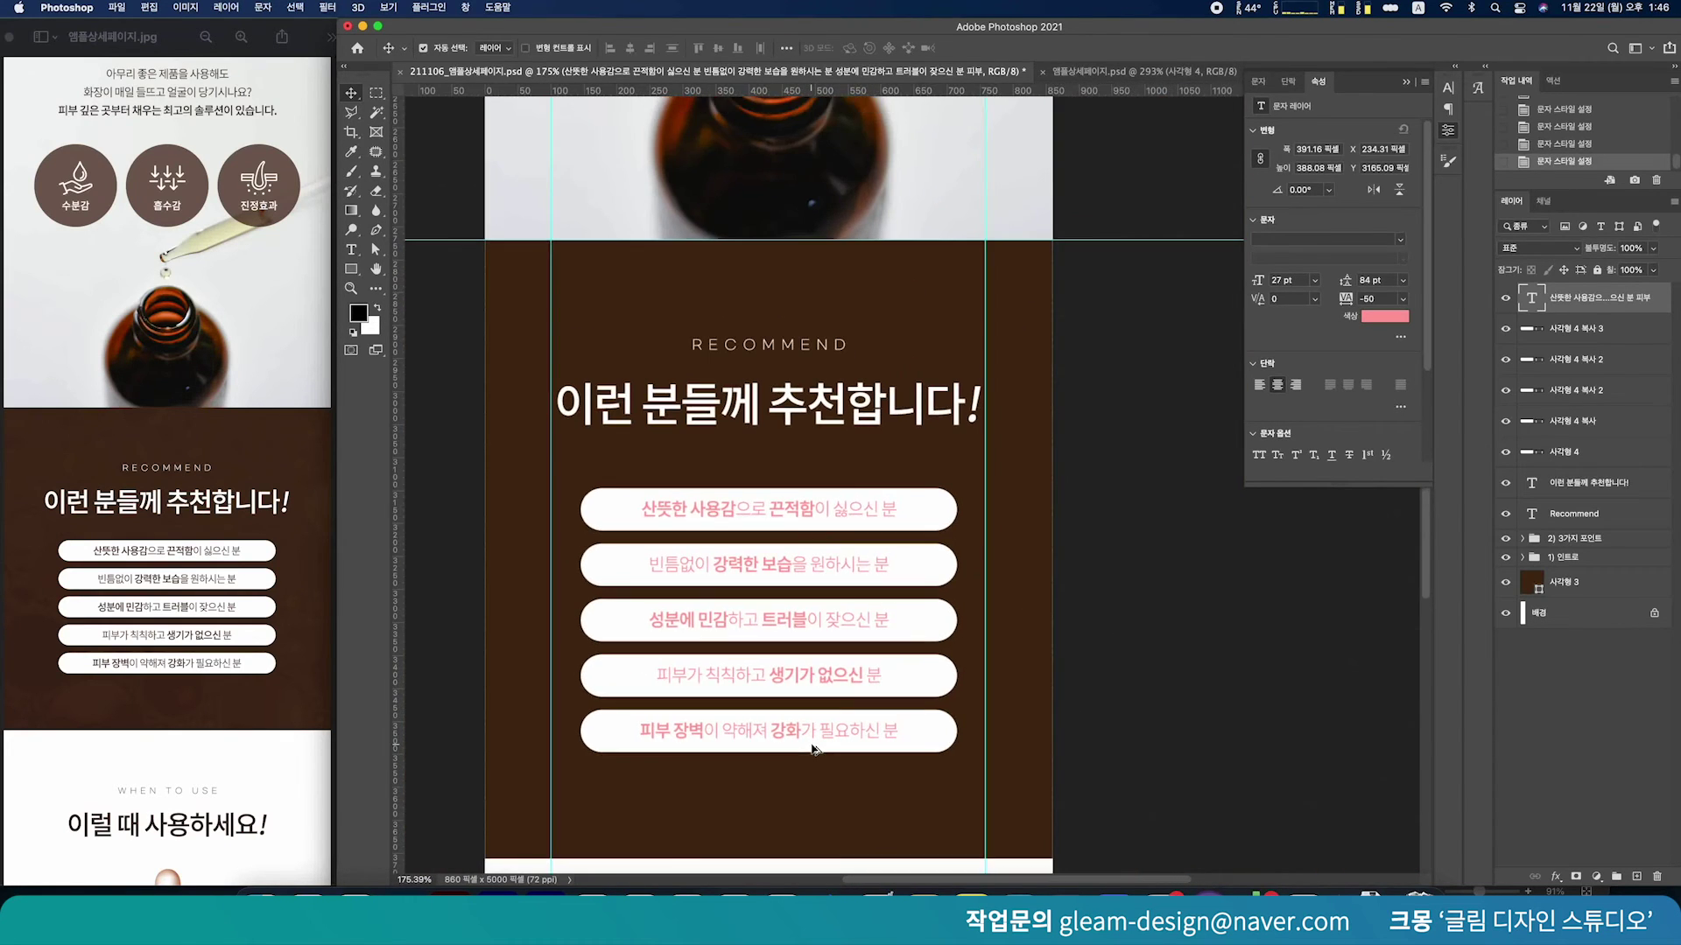
scroll(731, 572, up, 4)
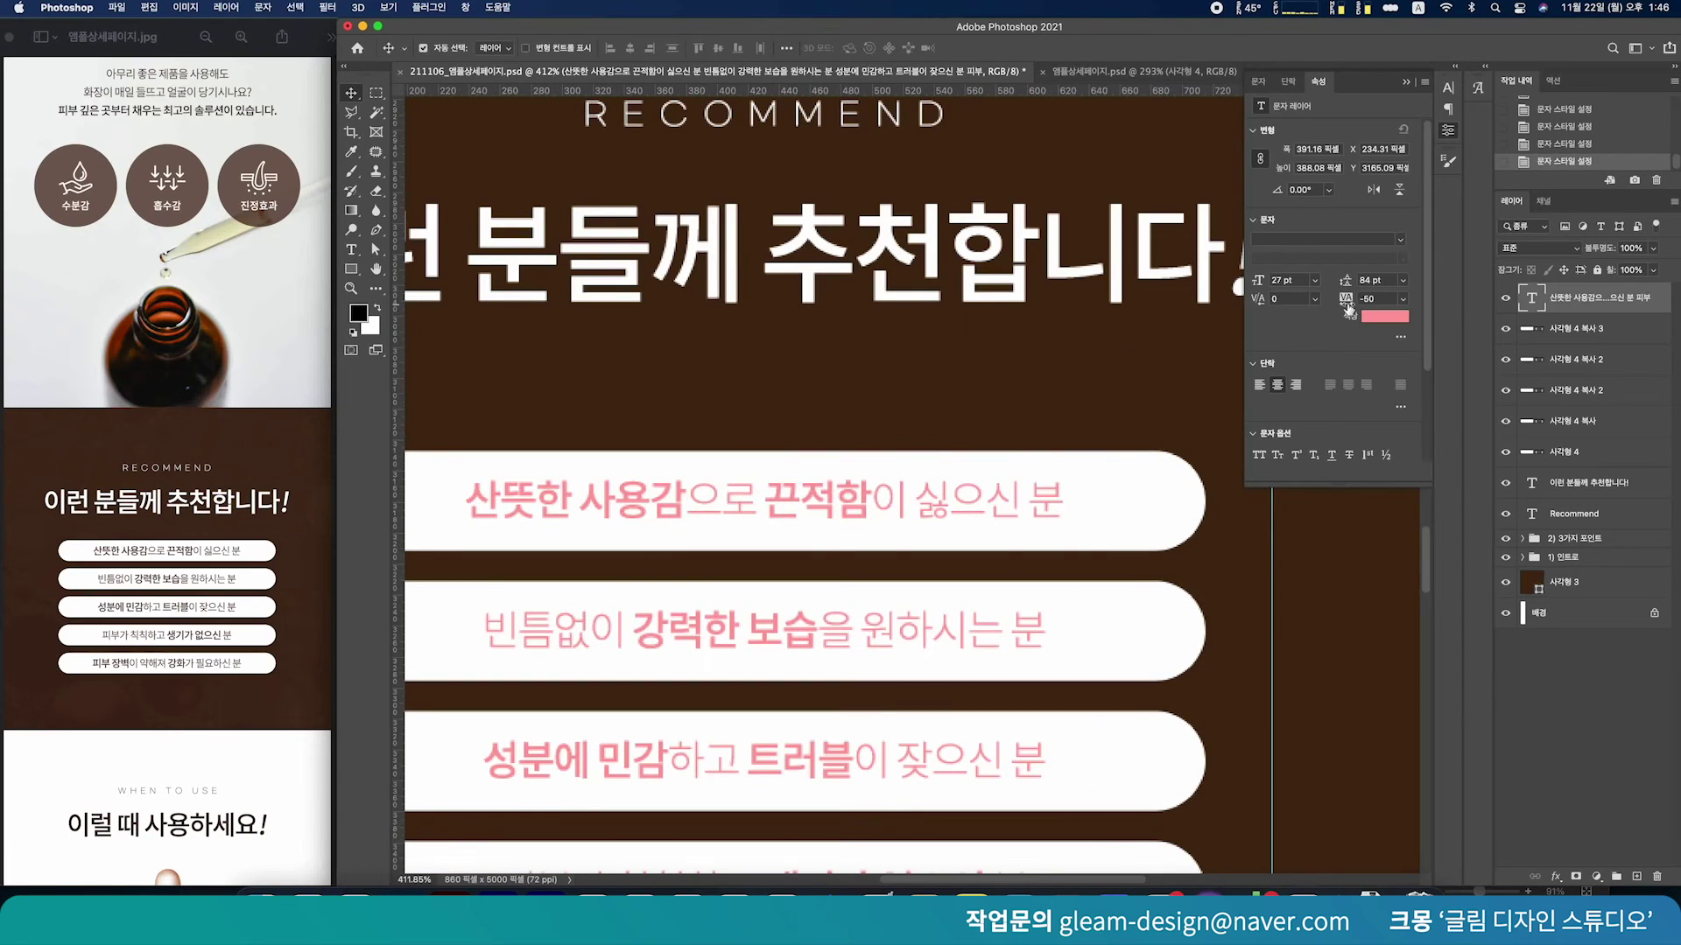
click(1387, 276)
text(74)
key(Return)
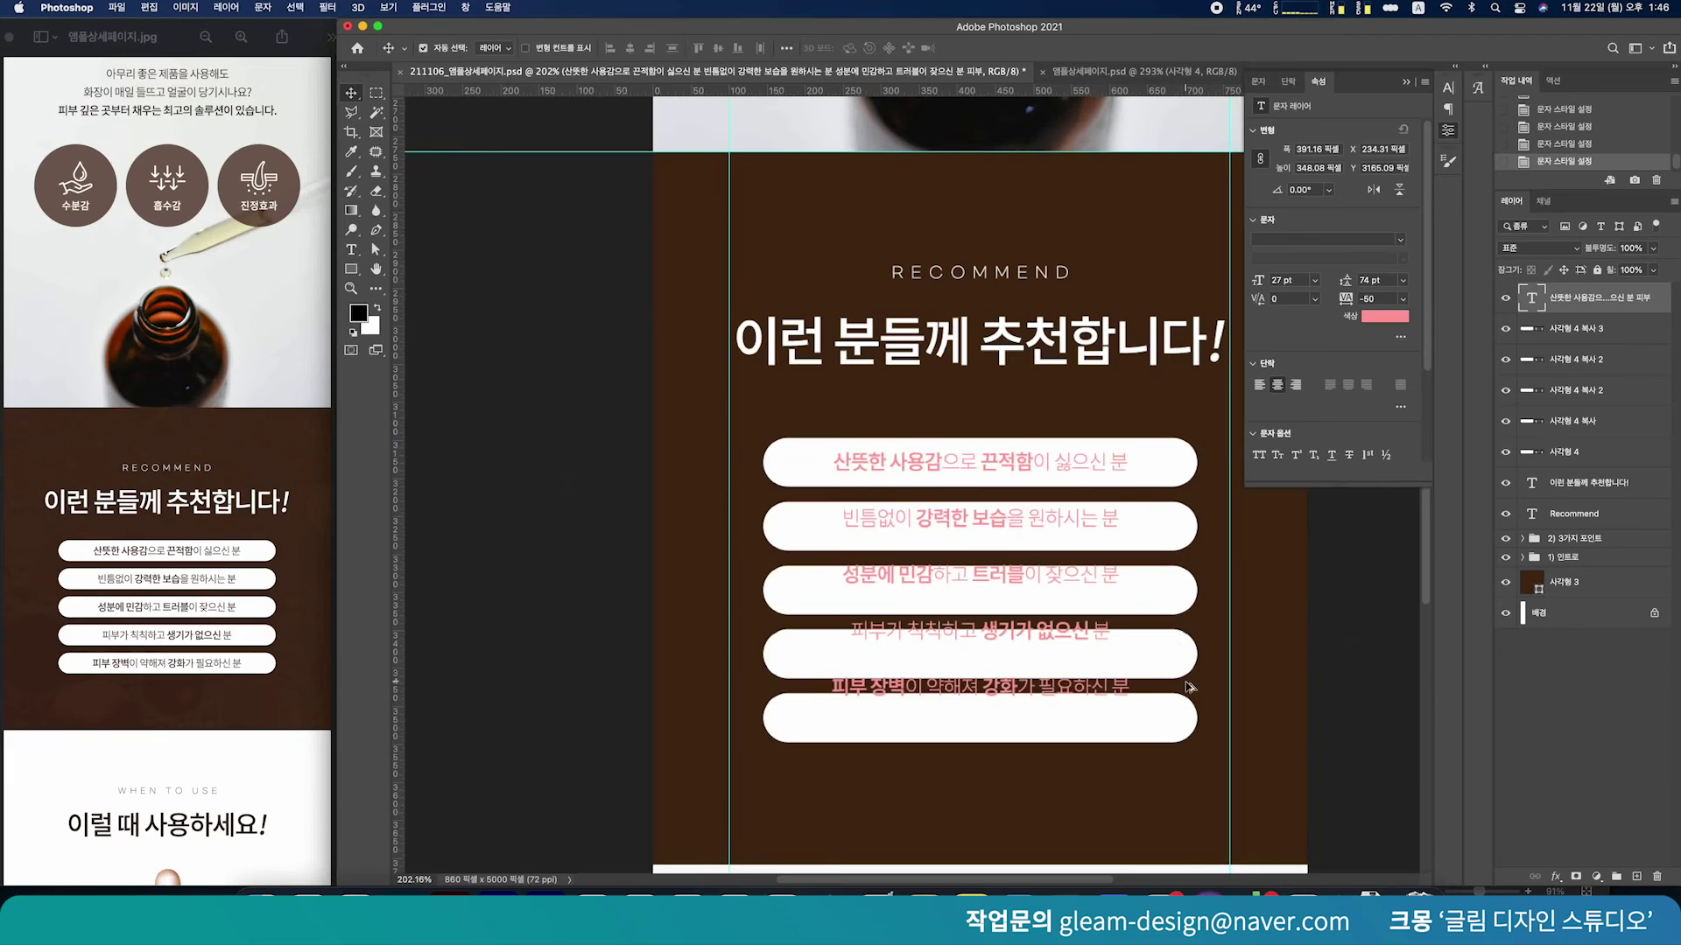
Squash all five bars together vertically to a total height of 352 px, starting at Y 3151 px, and deselect them
scroll(1187, 687, up, 3)
click(1178, 725)
shift+click(1189, 652)
shift+click(1175, 518)
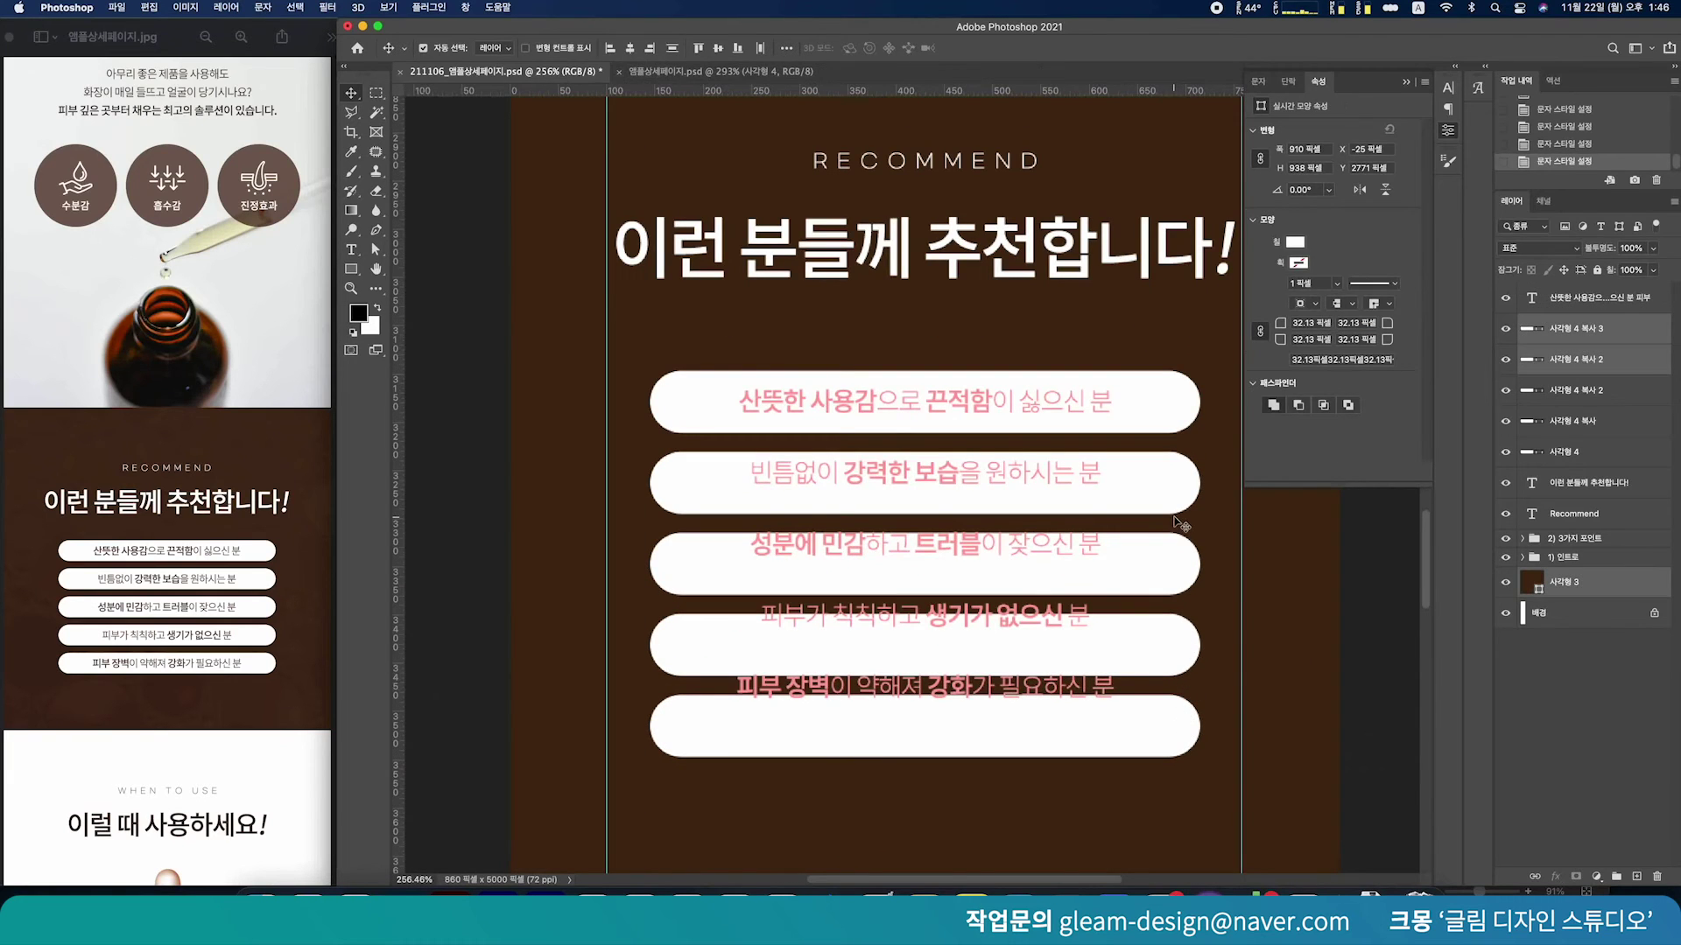
click(1588, 455)
shift+click(1617, 332)
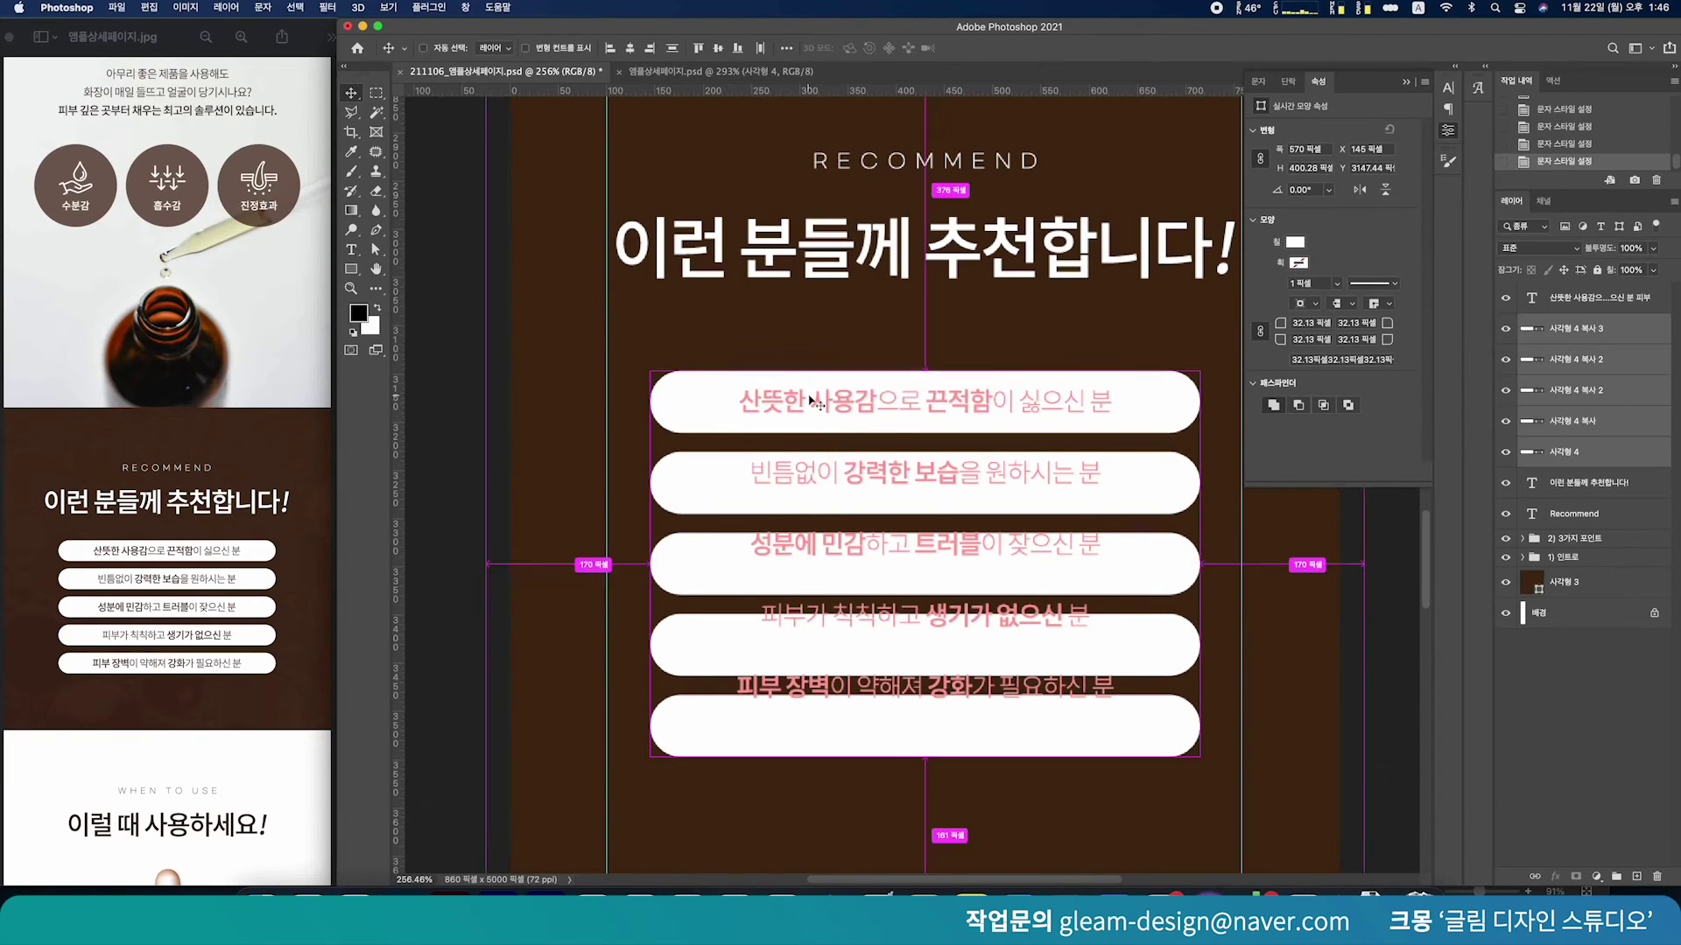
key(super+t)
drag(929, 764, 930, 723)
scroll(910, 372, up, 6)
drag(986, 364, 990, 379)
scroll(1042, 668, down, 5)
scroll(1042, 668, down, 9)
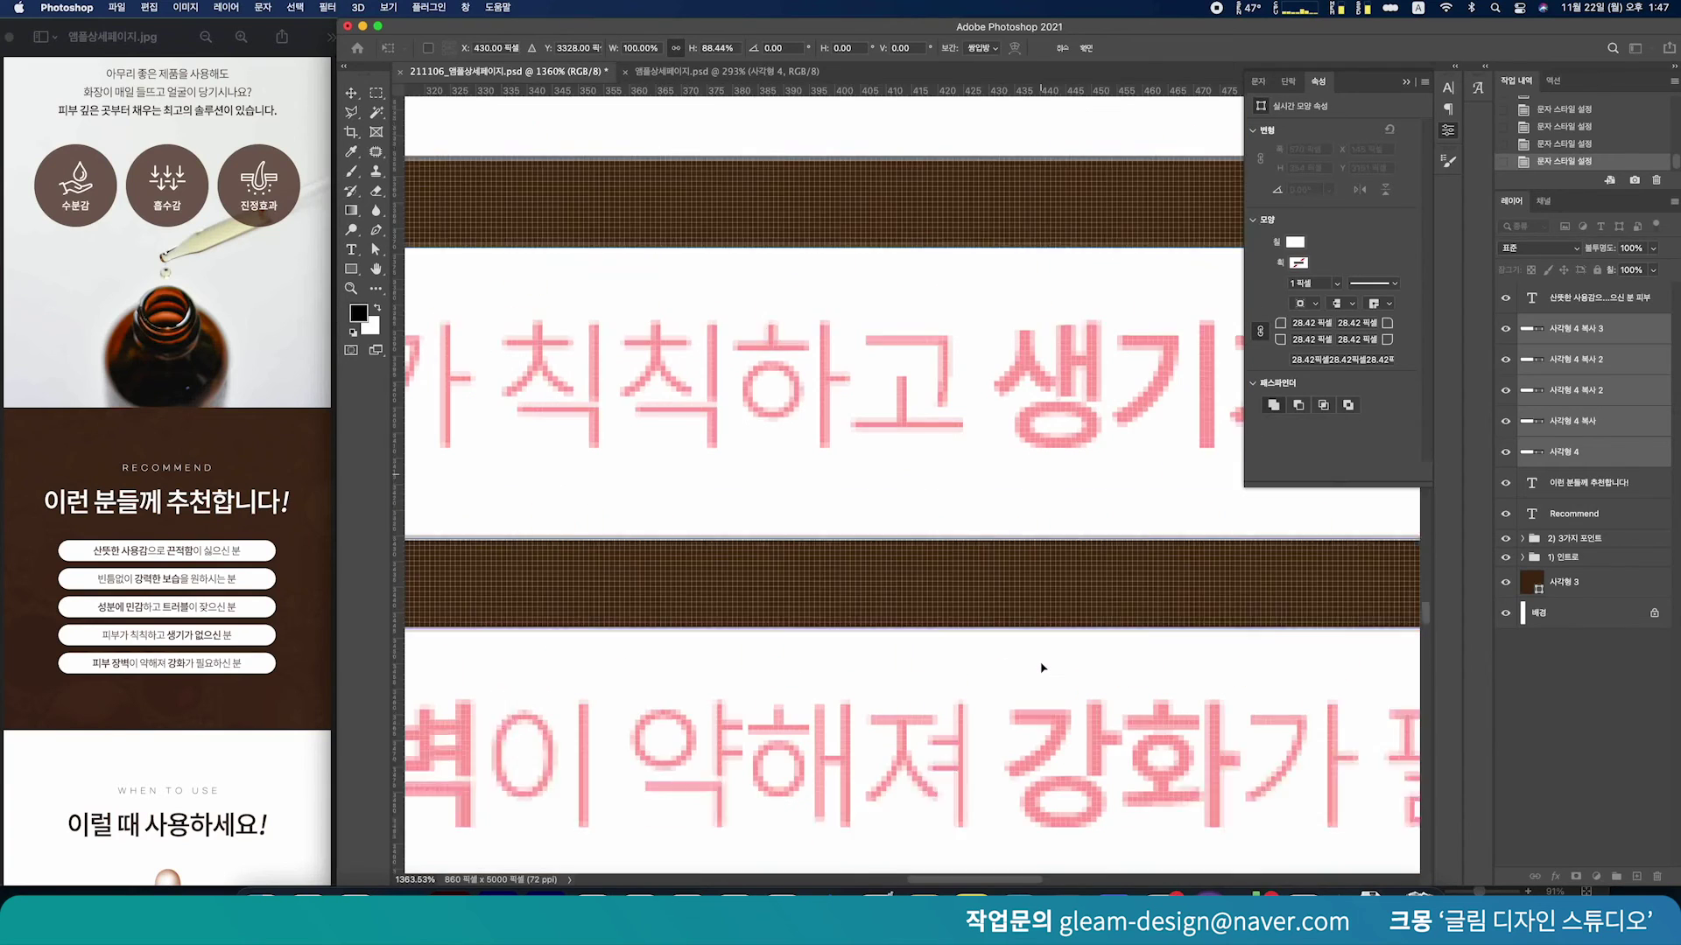
drag(995, 675, 995, 665)
key(Return)
scroll(921, 612, down, 6)
scroll(921, 613, down, 3)
click(930, 707)
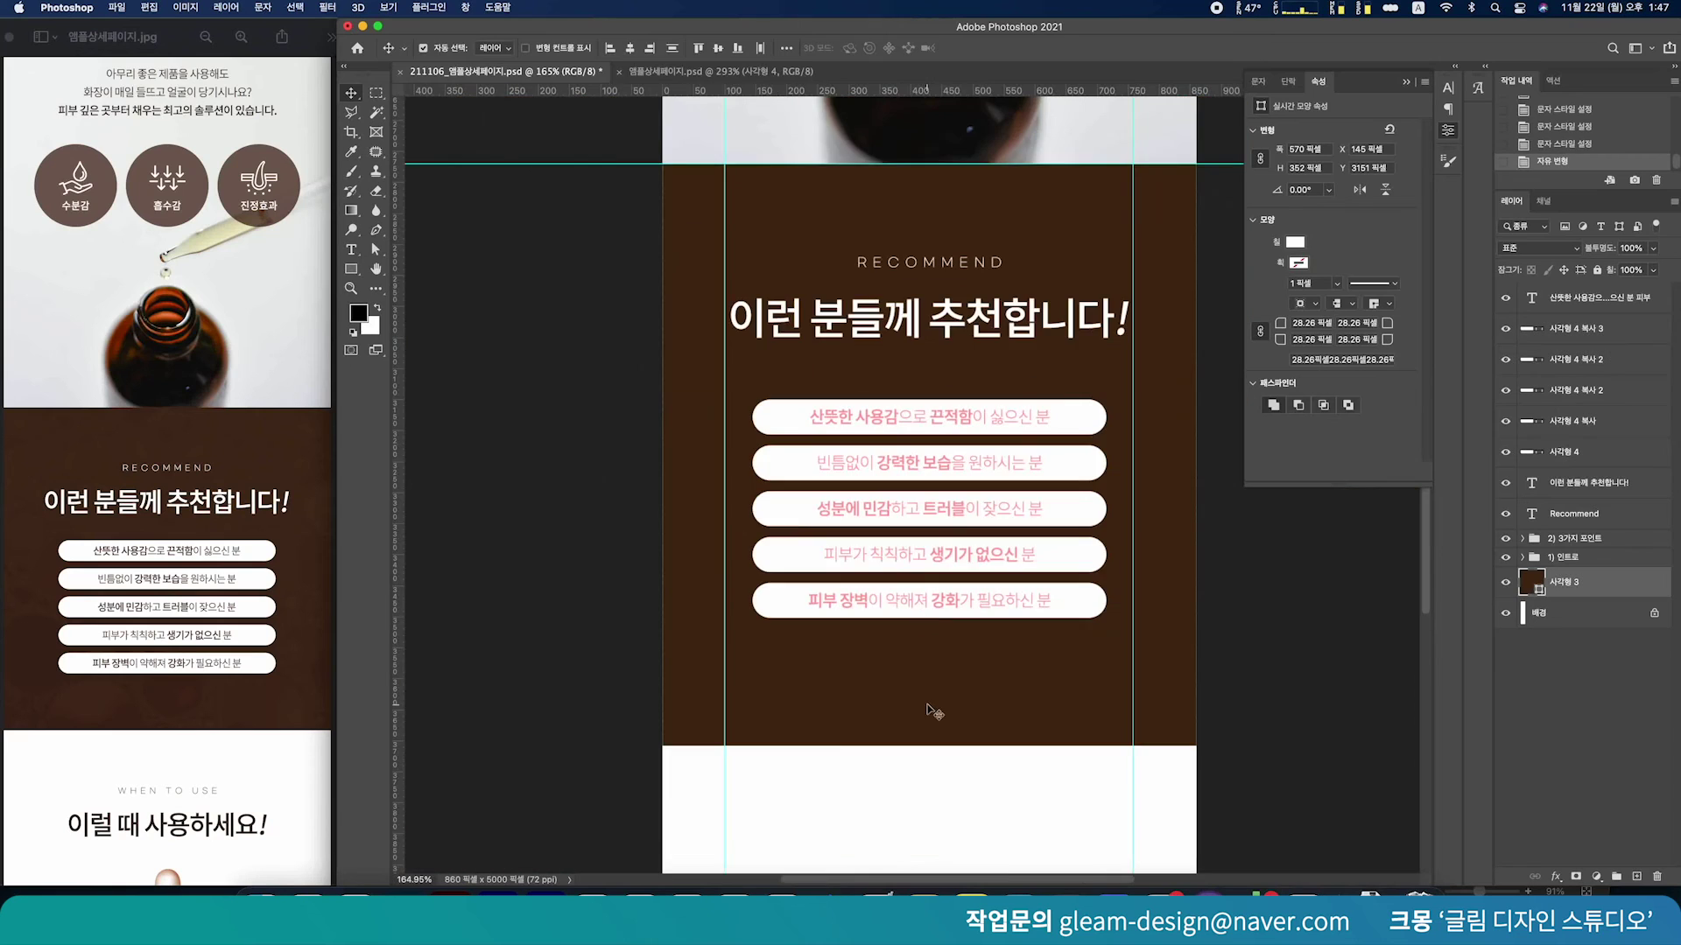
Scale the five bars together vertically from their lower edge to a total height of 336 px
scroll(1038, 569, up, 5)
click(1136, 647)
key(super)
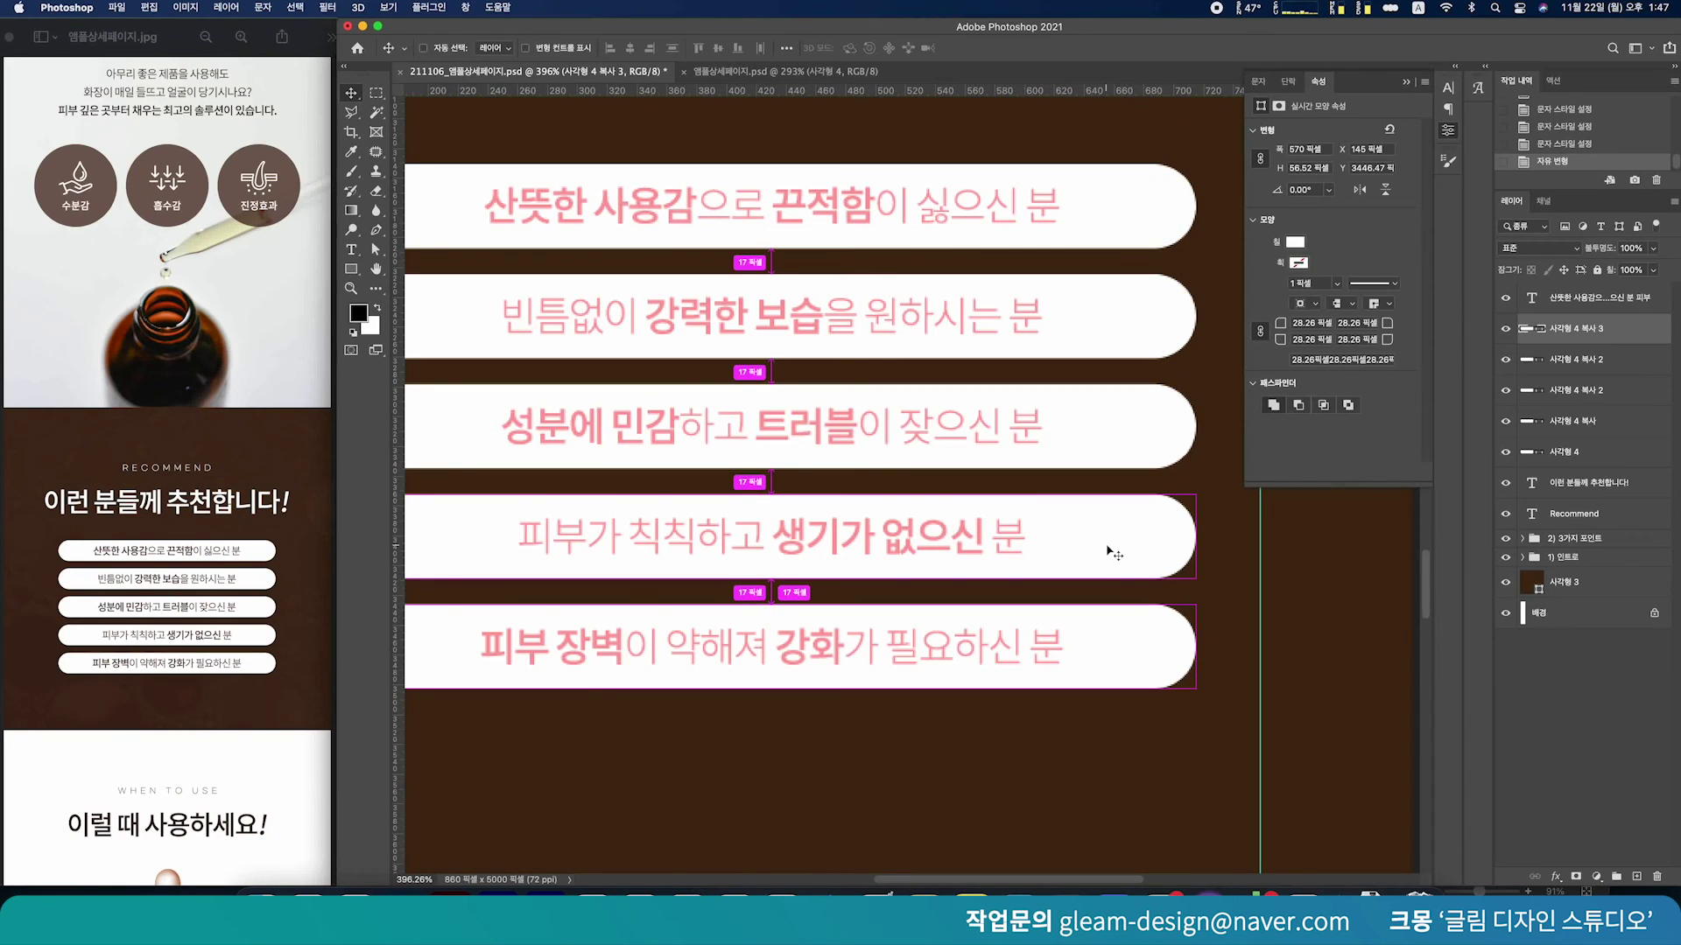
shift+super+click(1143, 543)
shift+super+click(1144, 426)
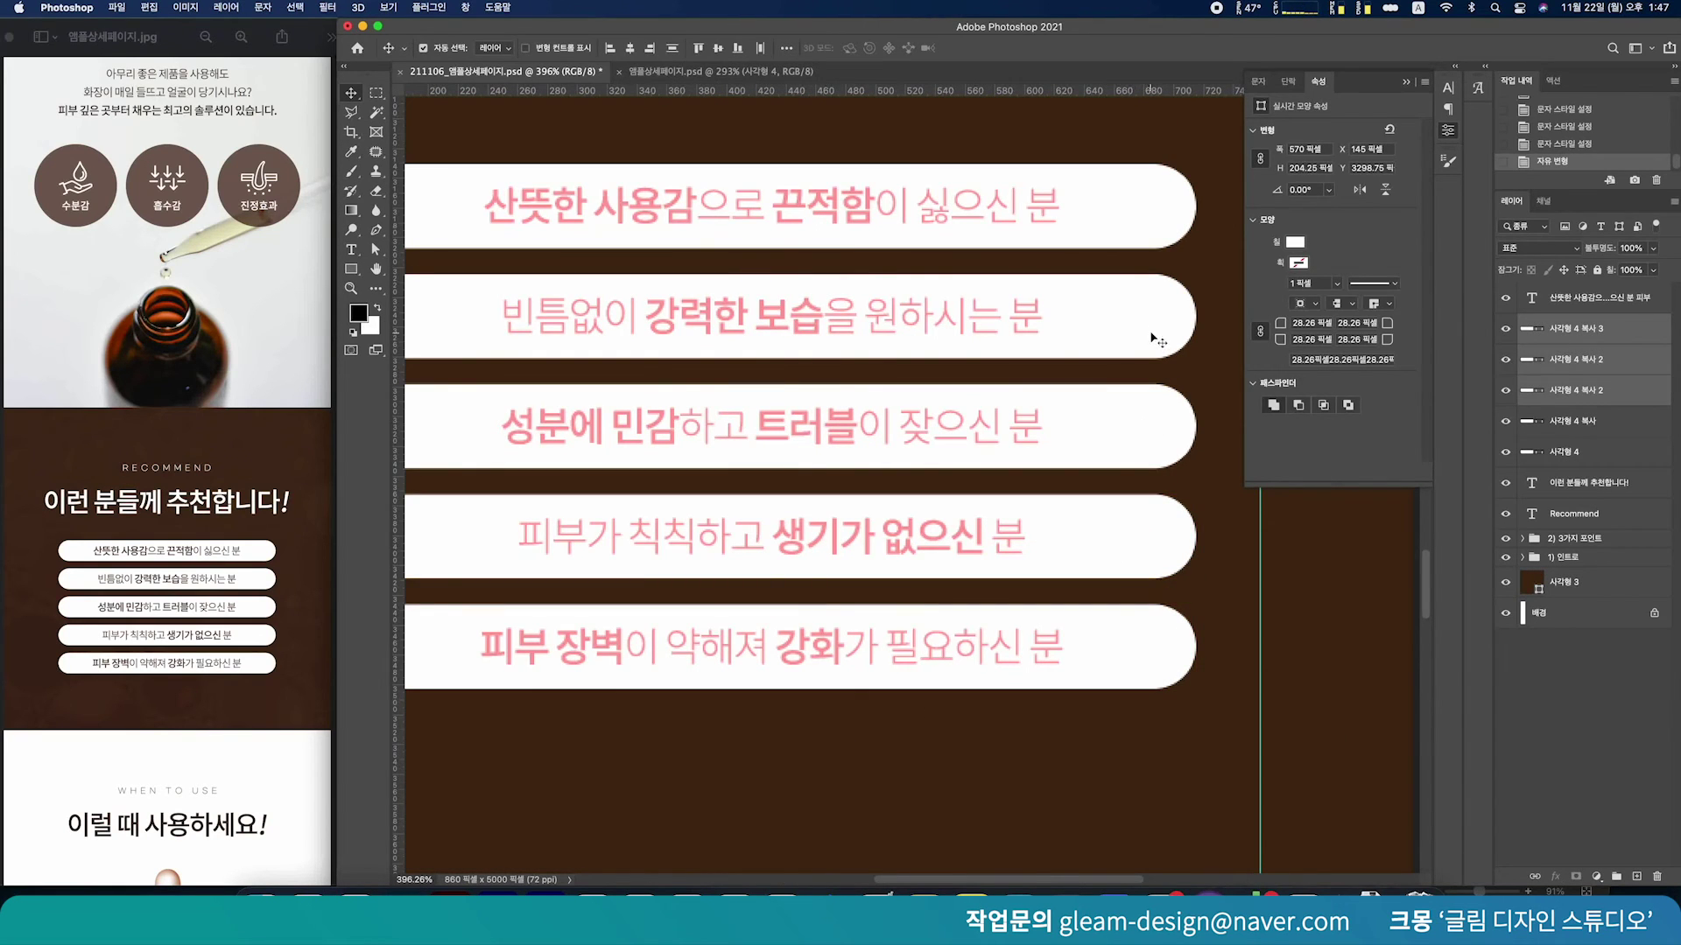
shift+super+click(1152, 334)
shift+super+click(1143, 223)
key(super+t)
drag(774, 693, 777, 676)
key(Return)
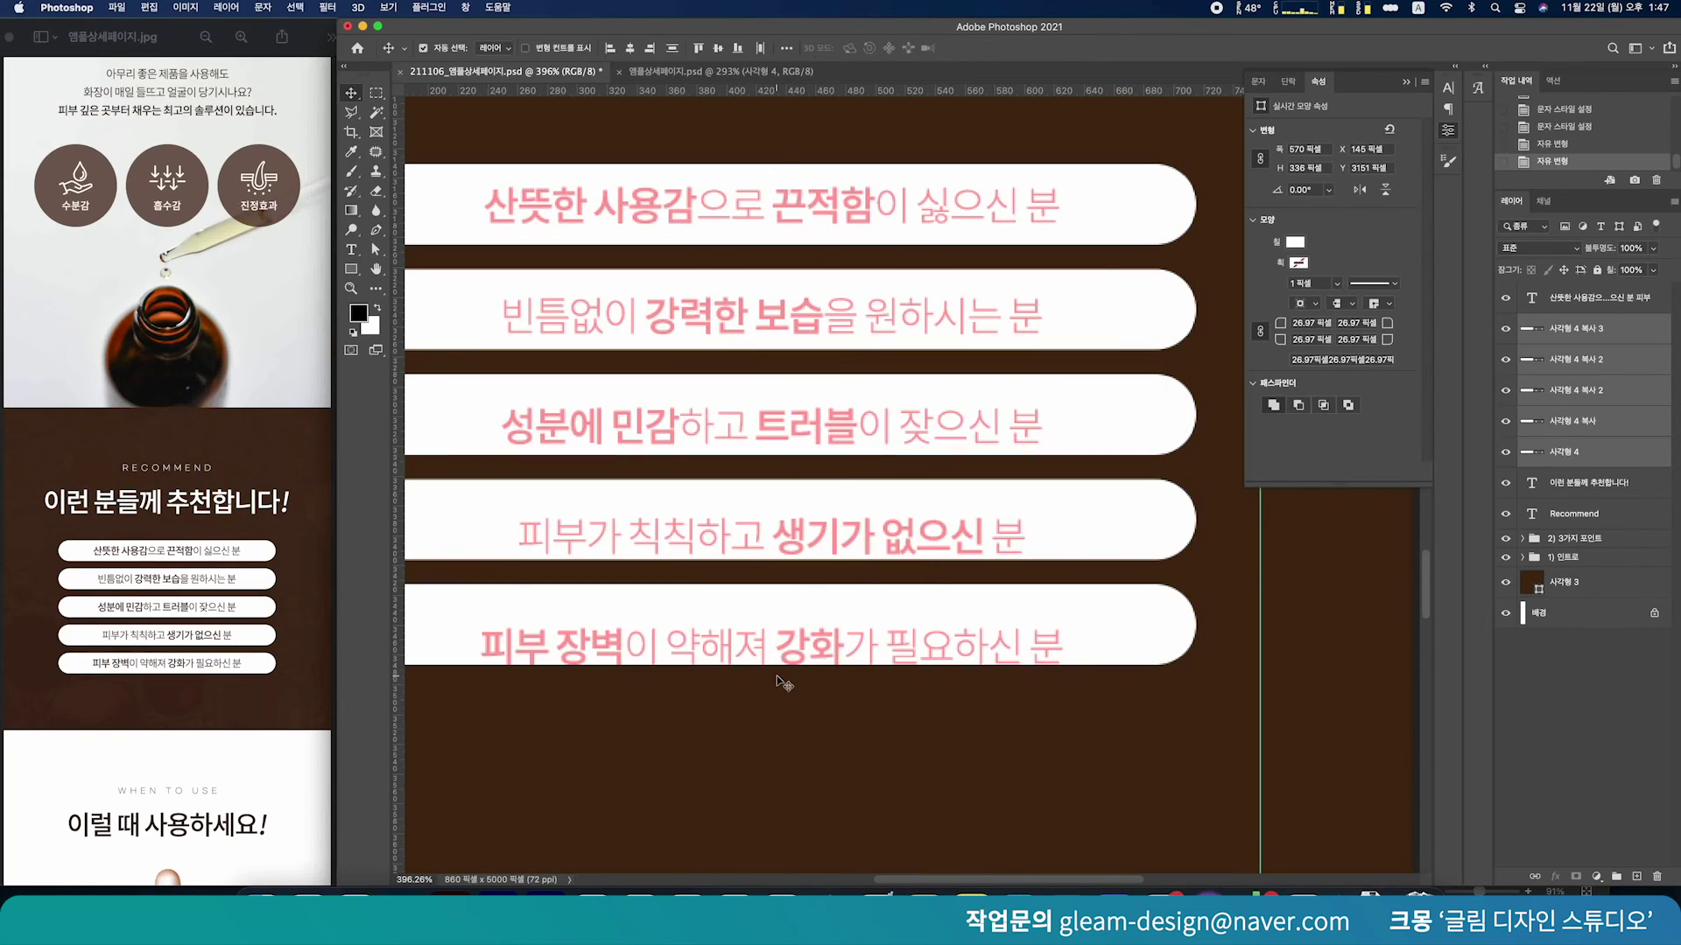
Move the lowest bar straight down until it is vertically centered behind the last text line
click(948, 728)
click(1175, 638)
drag(1176, 638, 1177, 658)
key(Down)
key(Down)
key(Down)
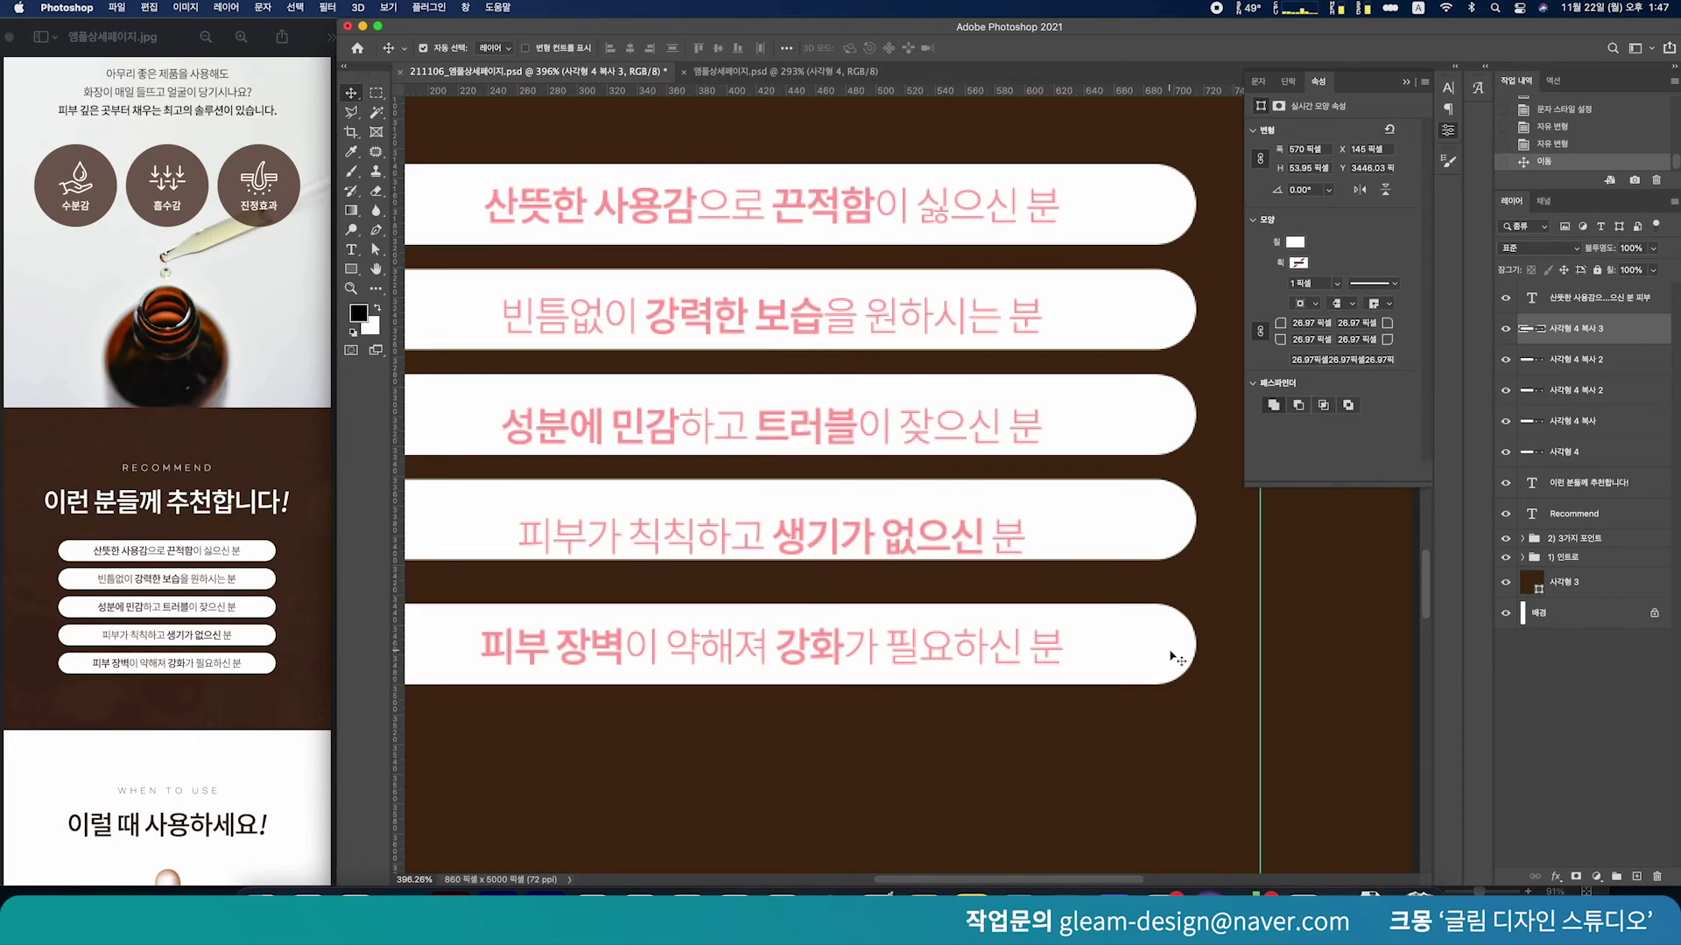
Distribute the five bars evenly in the vertical direction and check the gap between the upper two
shift+click(1600, 457)
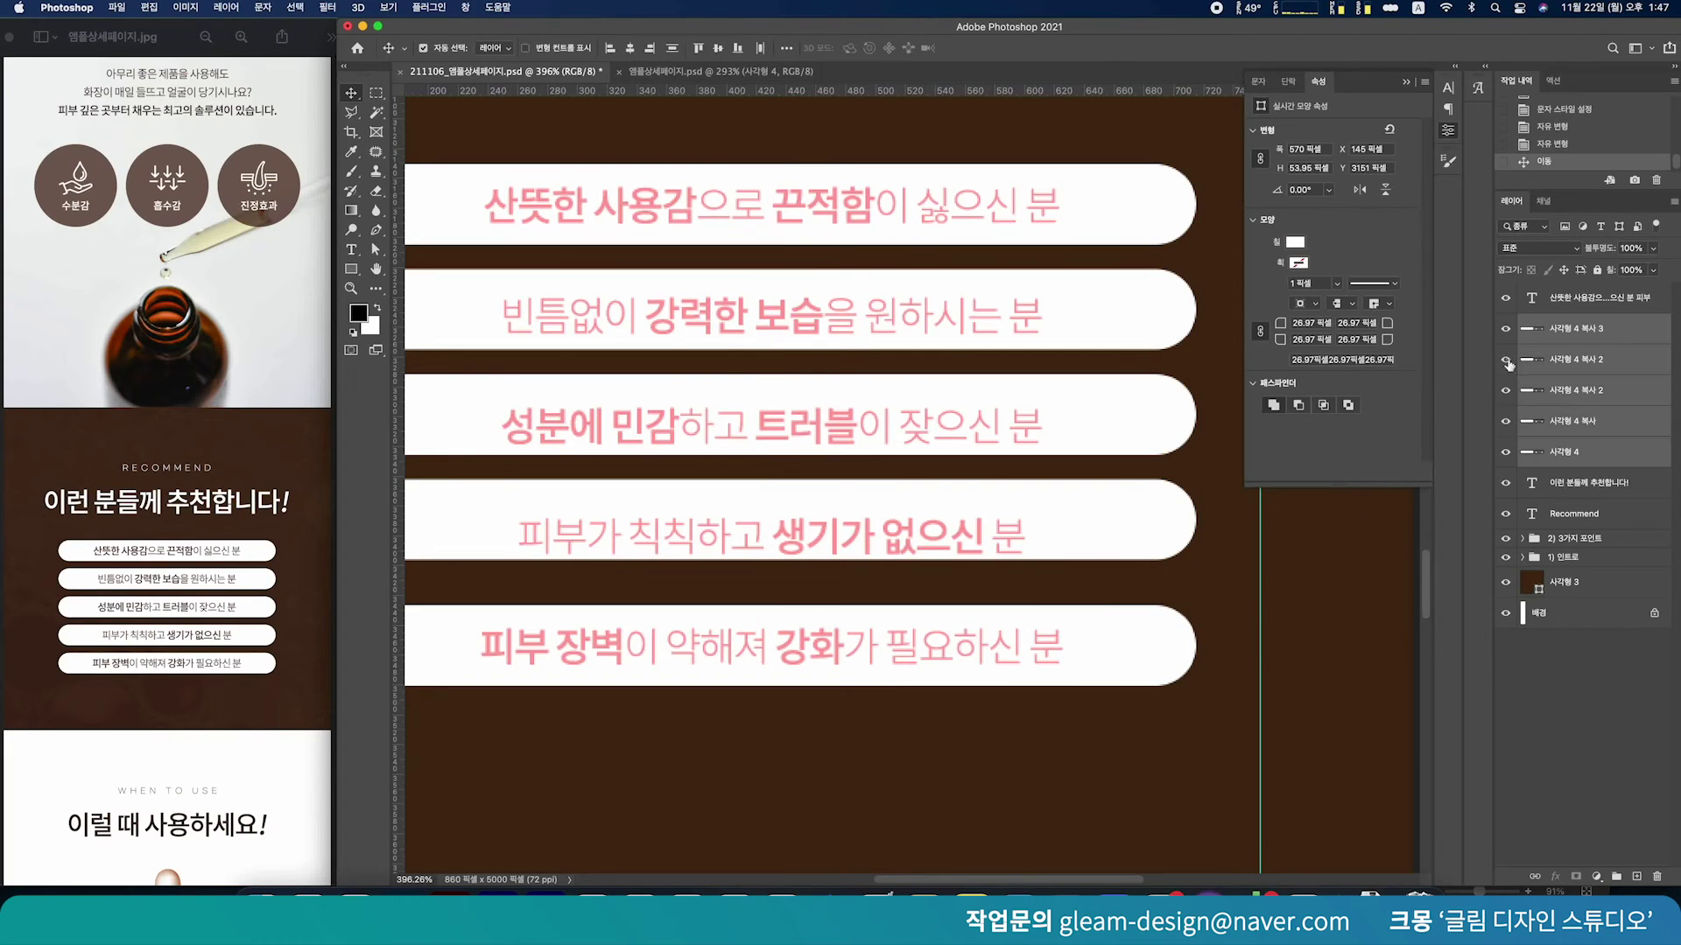
click(673, 48)
click(1163, 140)
click(1167, 207)
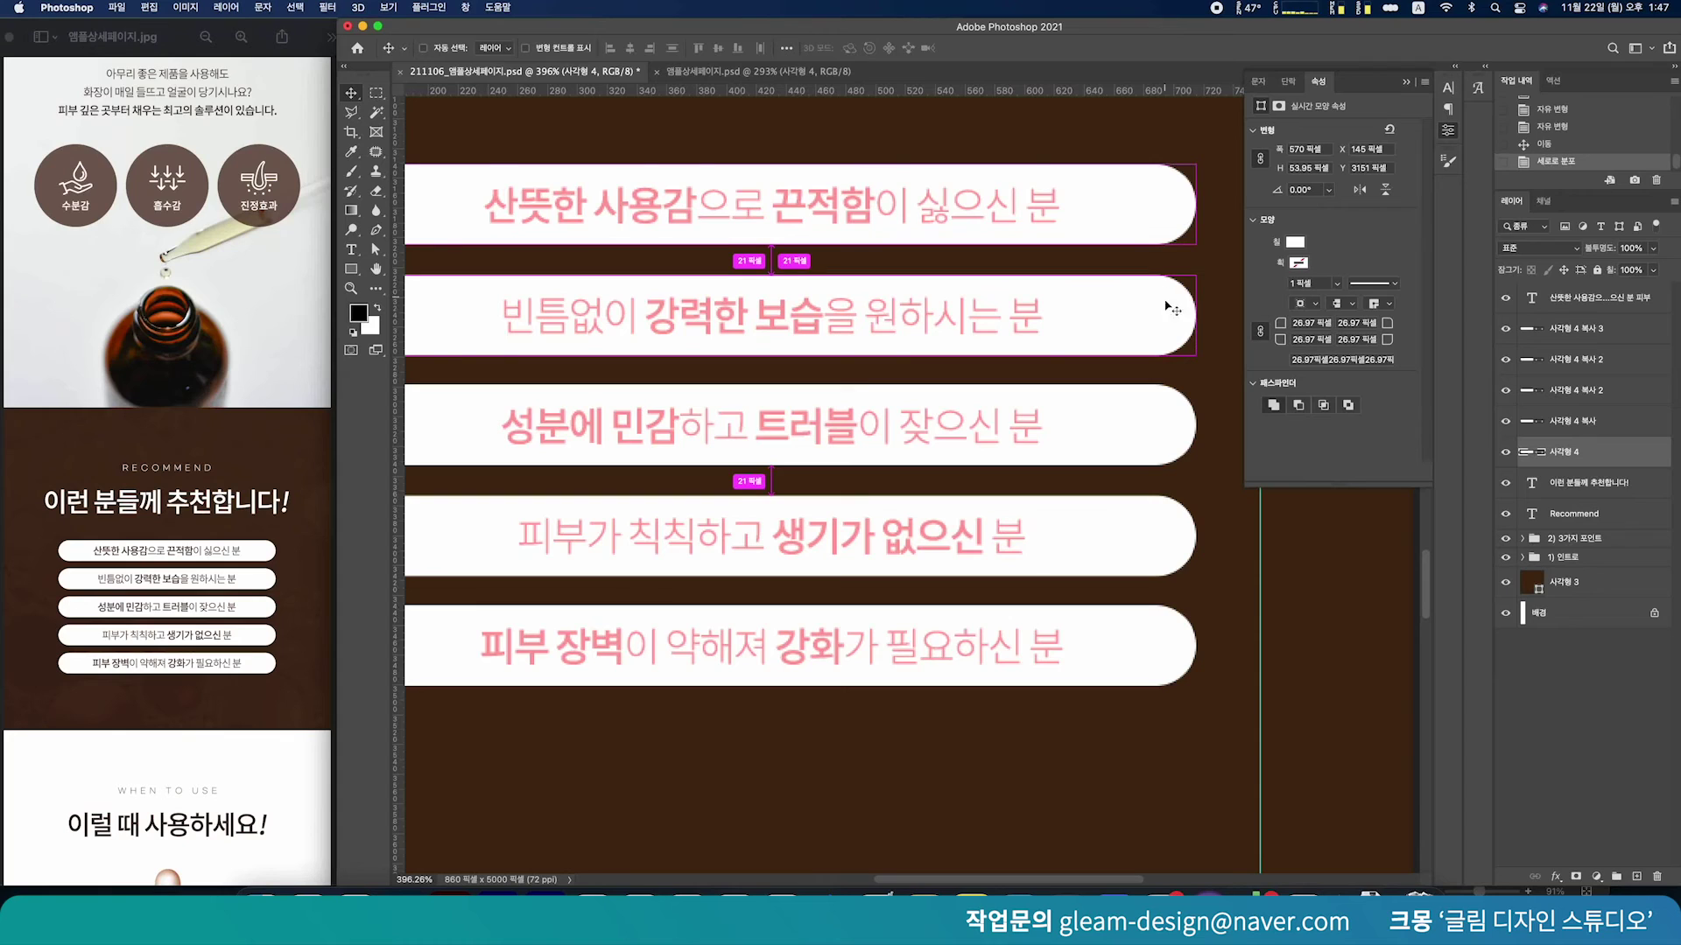
Select all five white bars and scale them together proportionally to 100.66%
super+click(1158, 669)
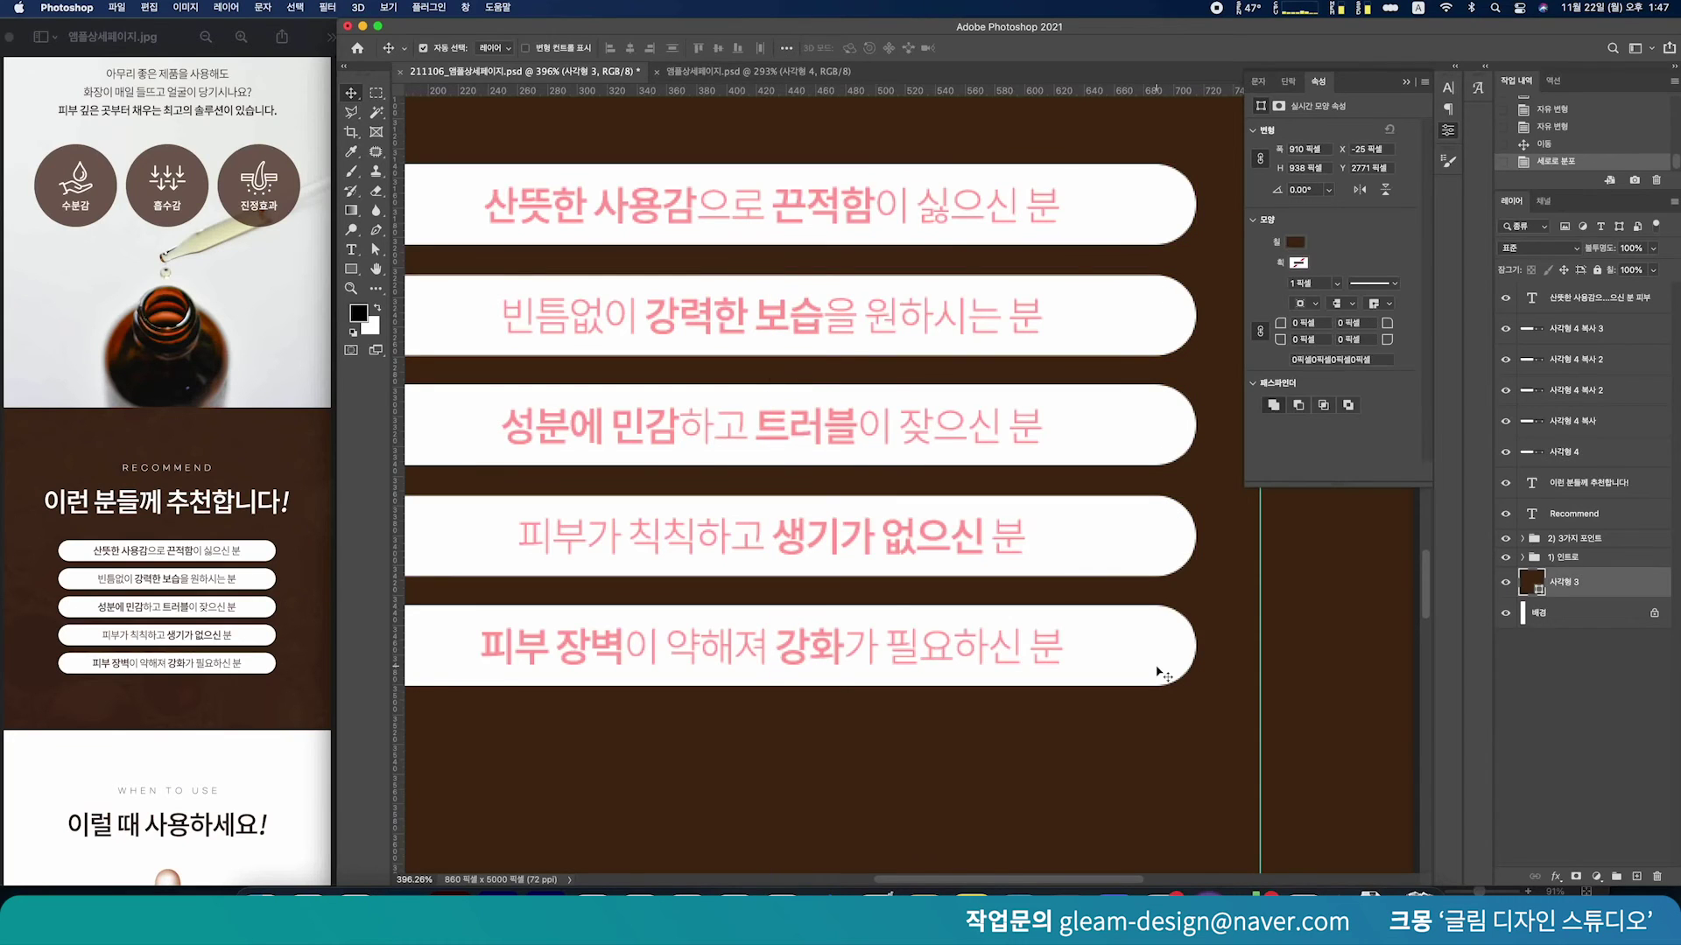
super+click(1157, 669)
shift+super+click(1161, 565)
shift+super+click(1163, 429)
shift+super+click(1163, 308)
shift+super+click(1160, 221)
key(super+t)
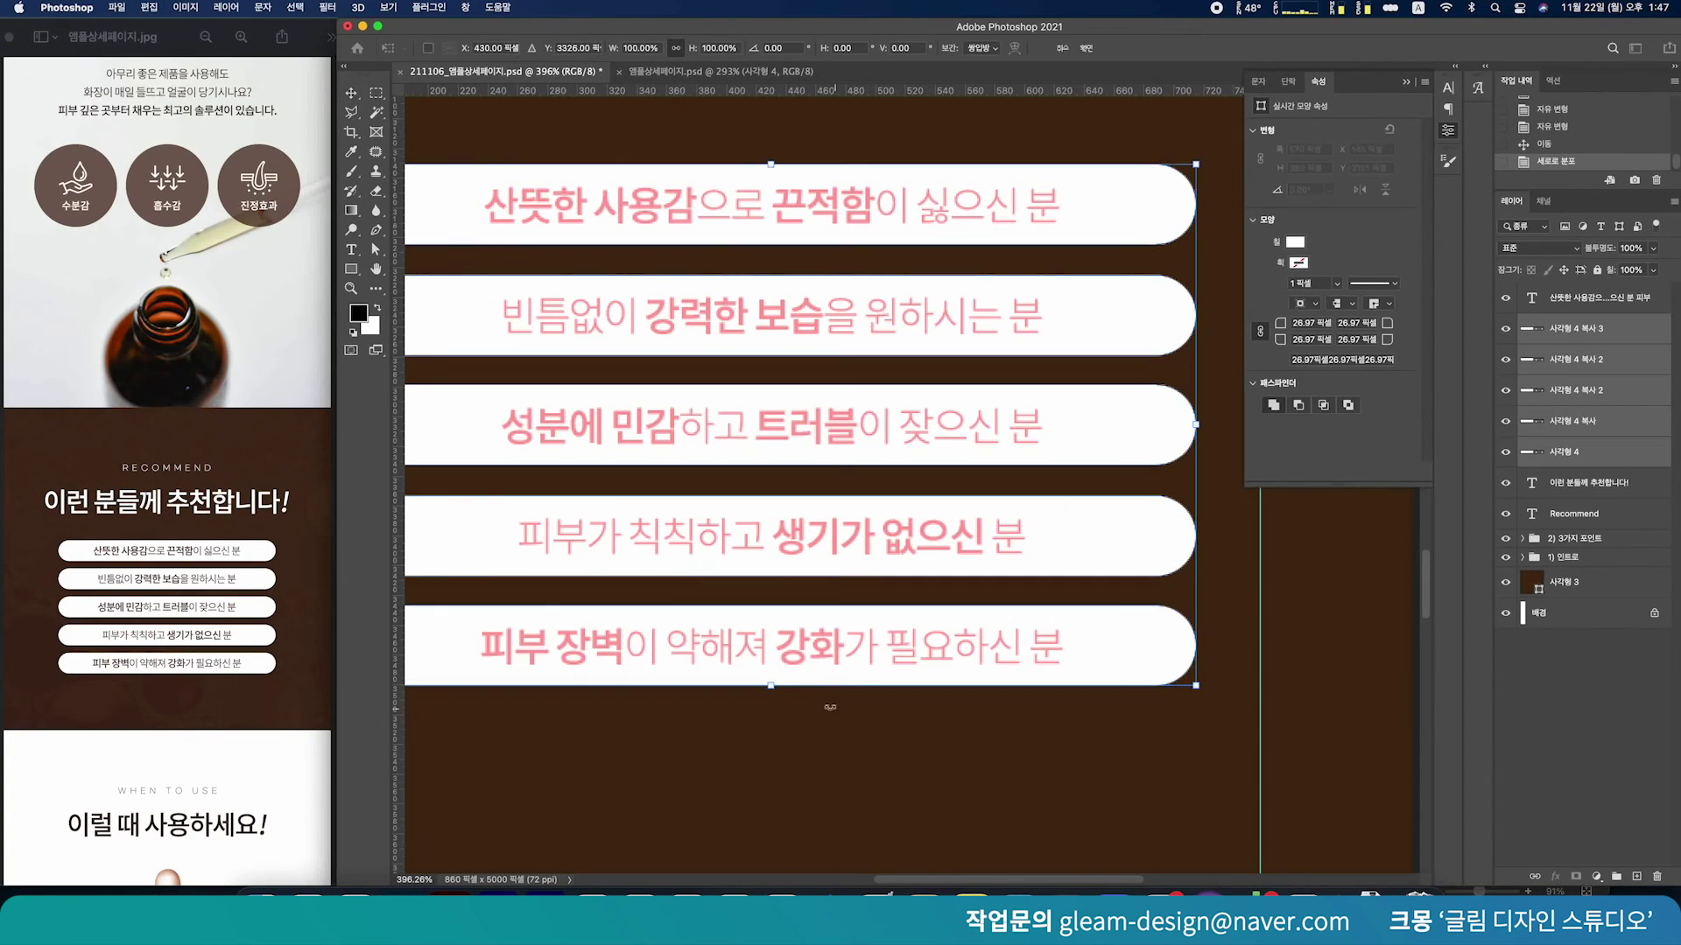
drag(774, 690, 775, 694)
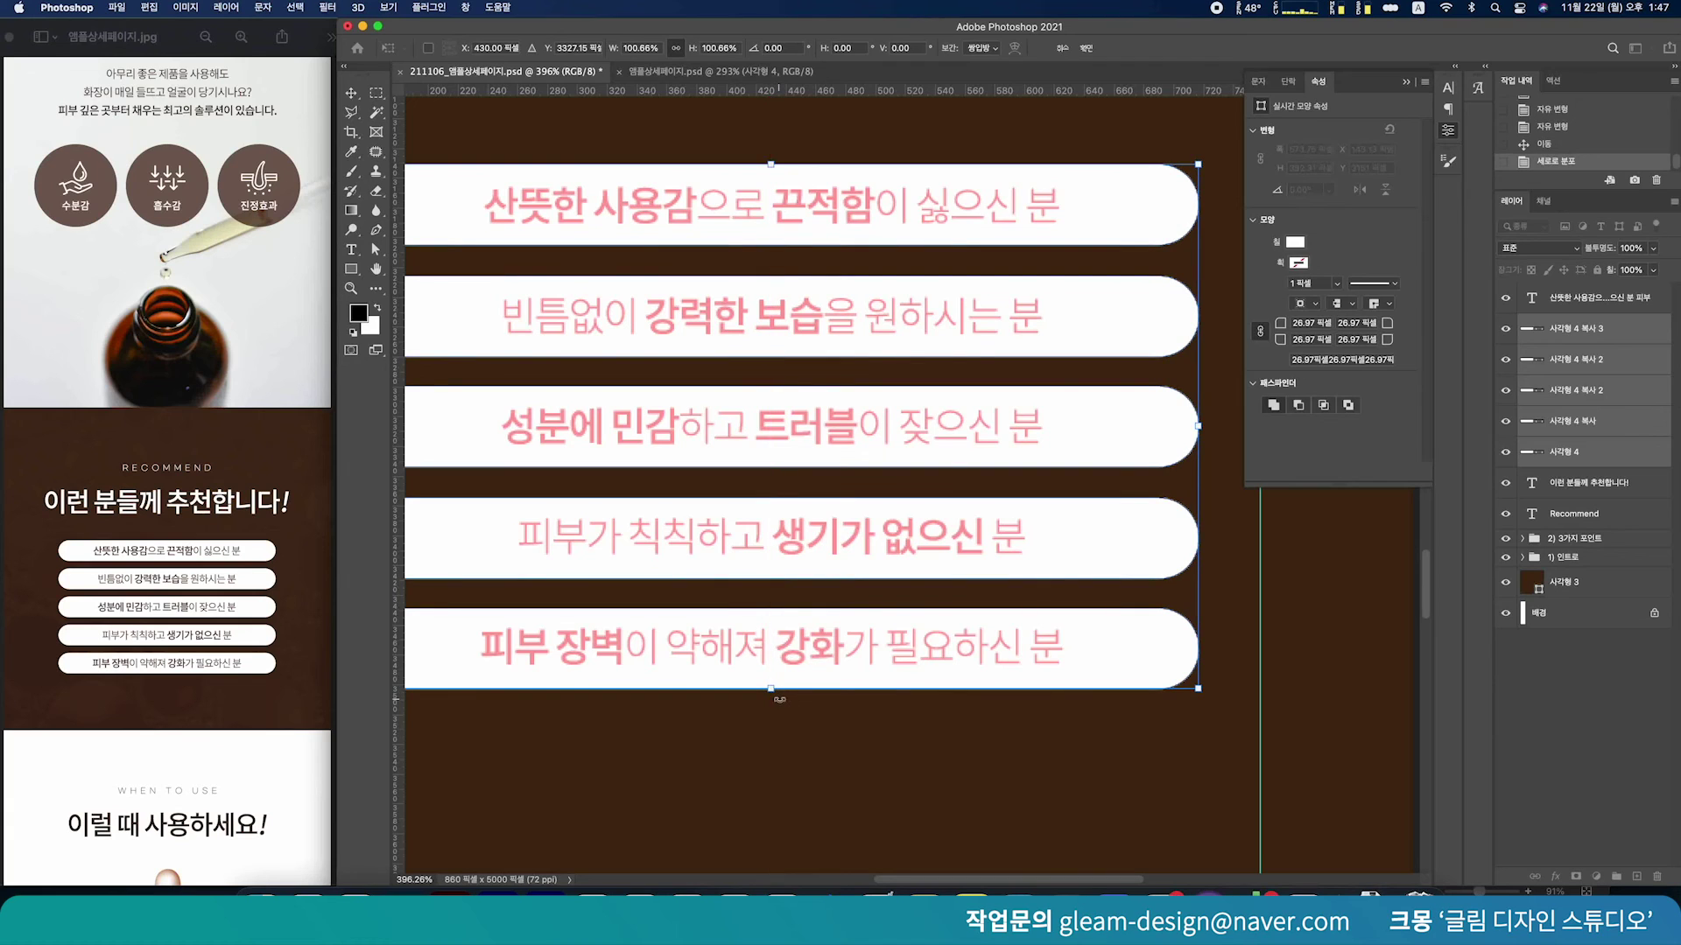
key(Return)
Nudge the lowest bar up to Y 3447 px and distribute the five bars evenly in the vertical direction
super+click(1119, 747)
super+click(1160, 659)
key(Up)
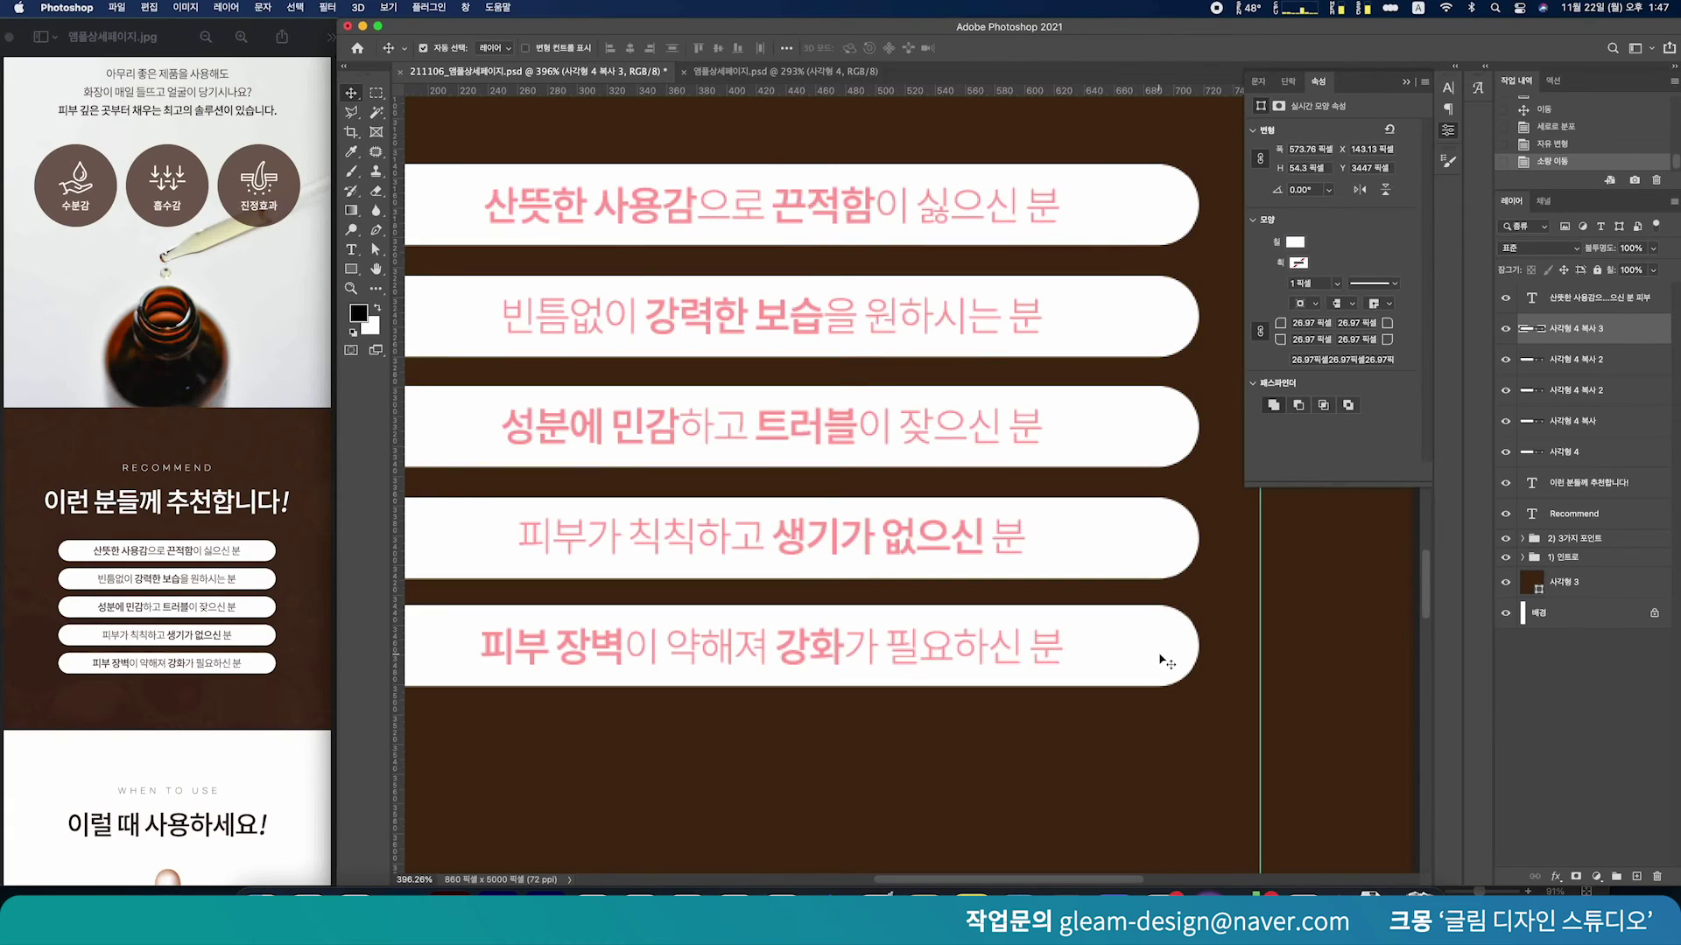
shift+click(1626, 464)
click(671, 47)
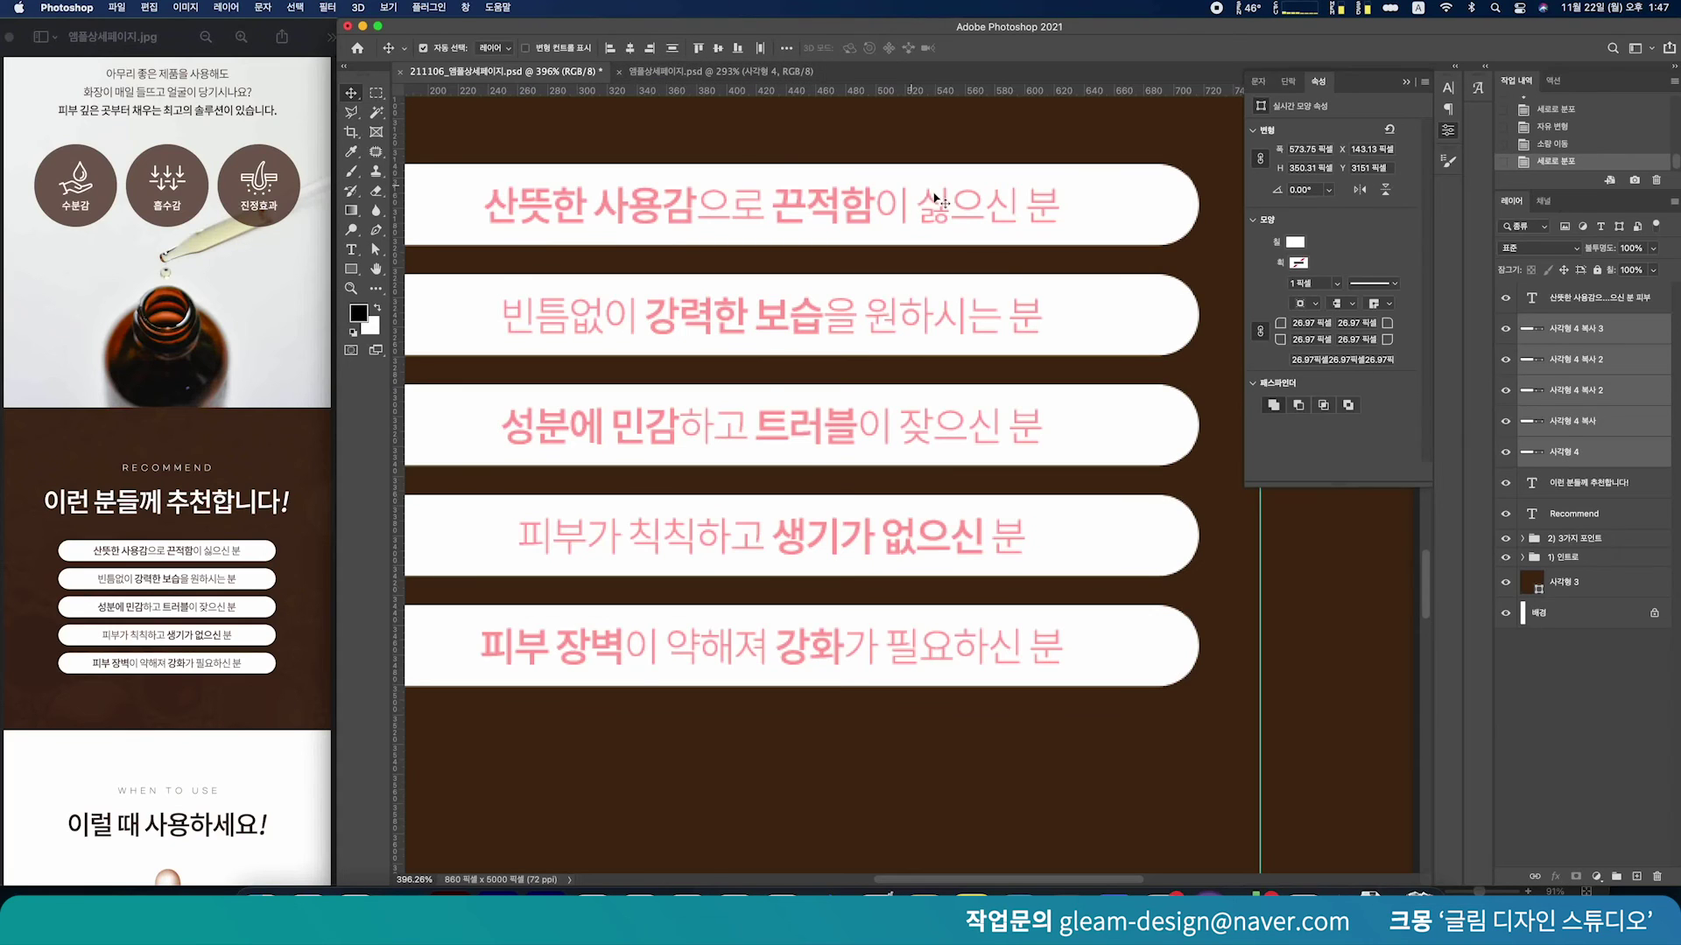
super+click(1142, 217)
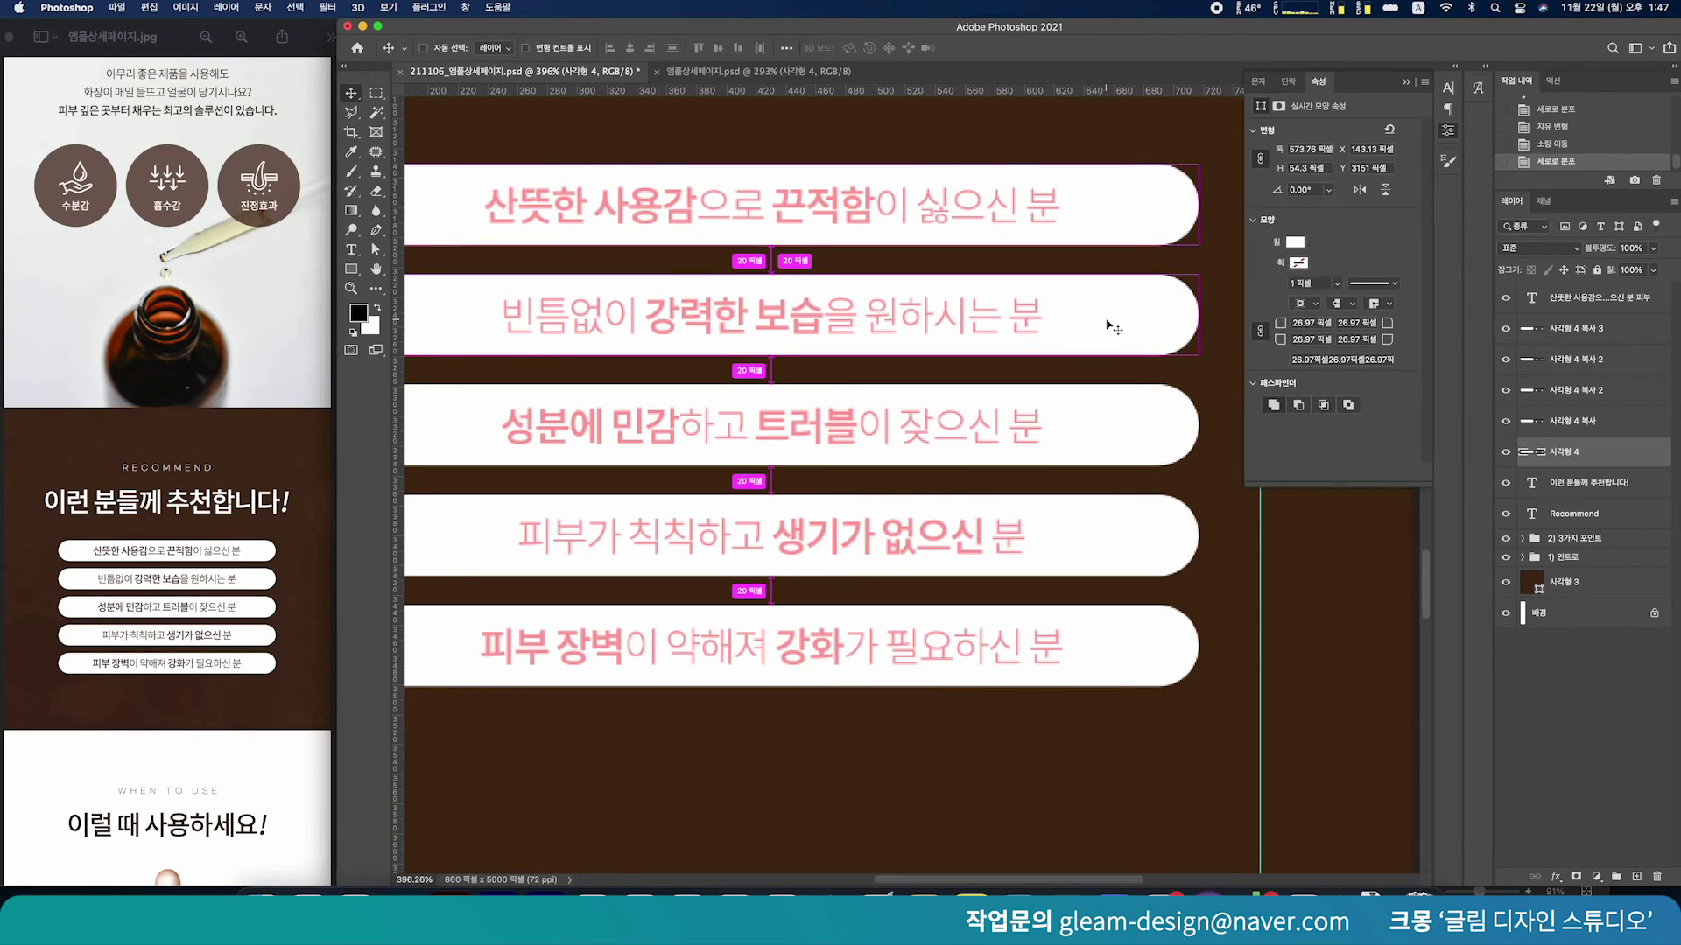
Recolor the pink recommendation text to dark brown #46280e, sampled from the section background
scroll(1171, 506, down, 2)
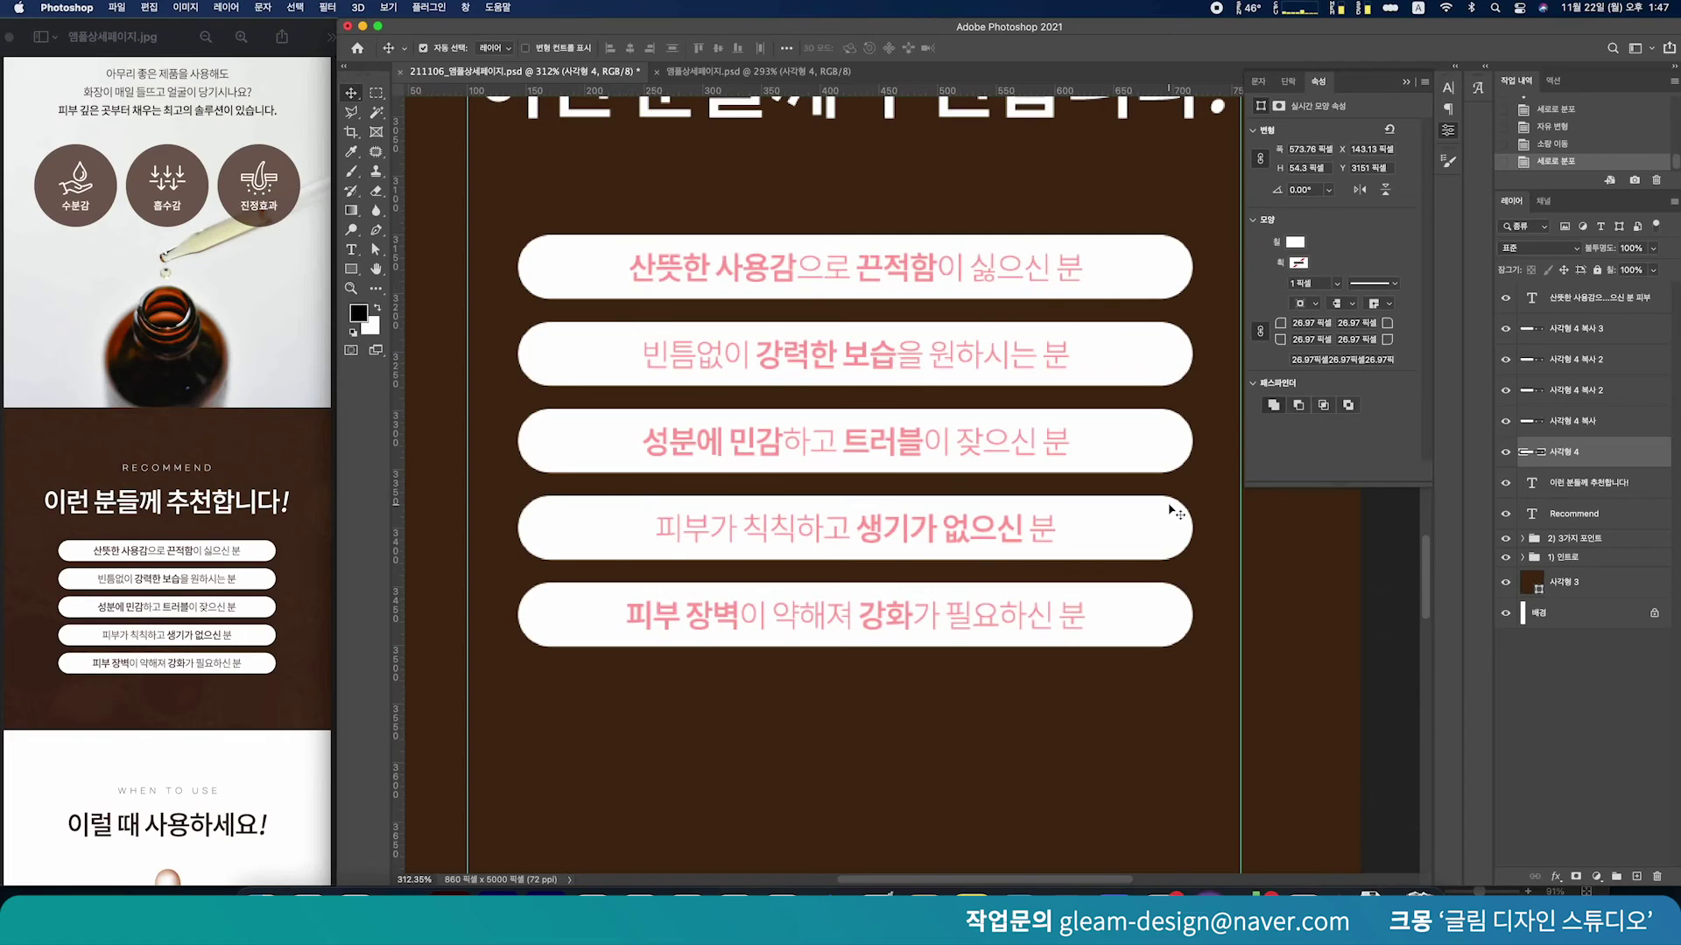
click(1185, 689)
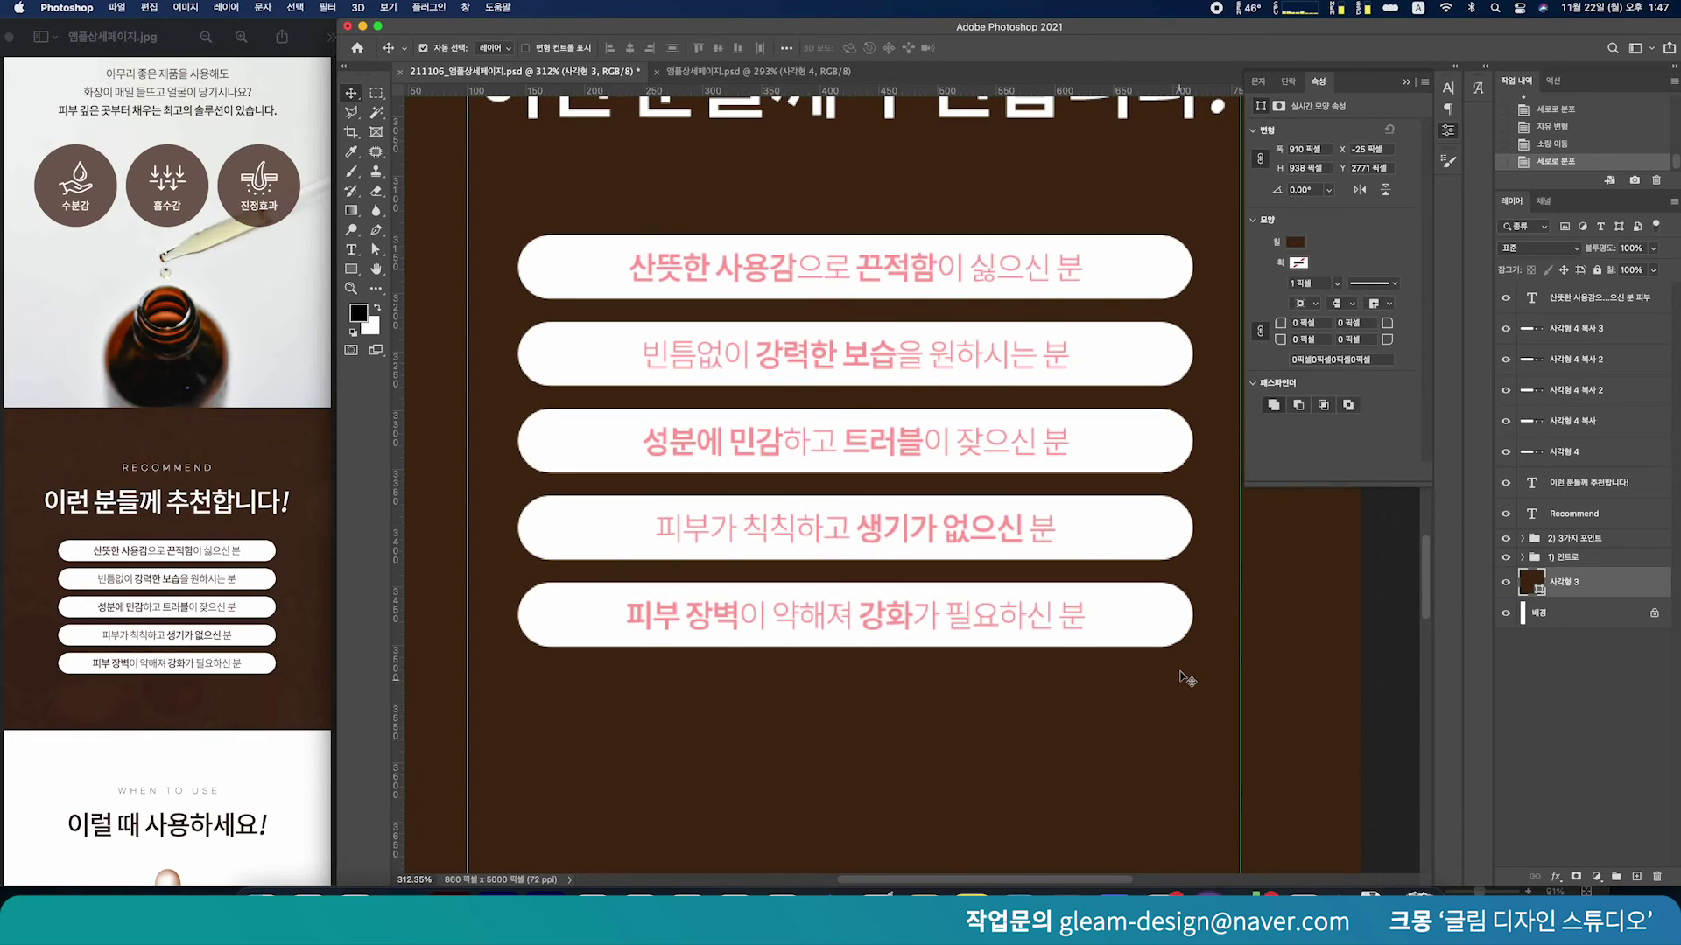
click(1026, 531)
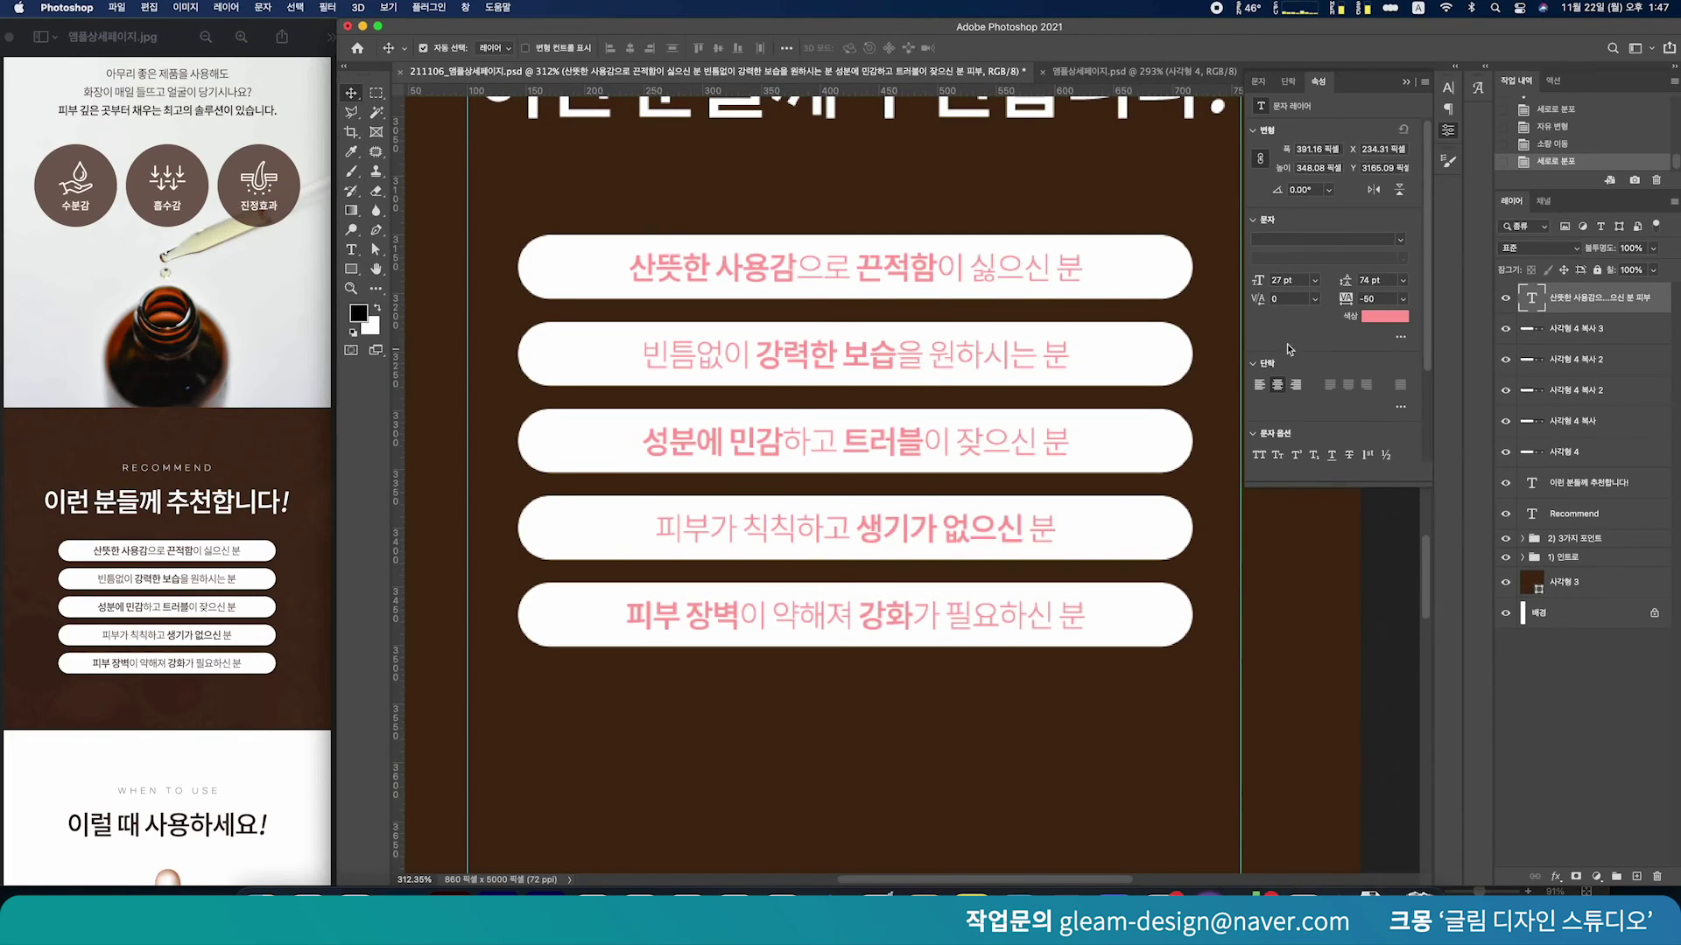
click(1376, 317)
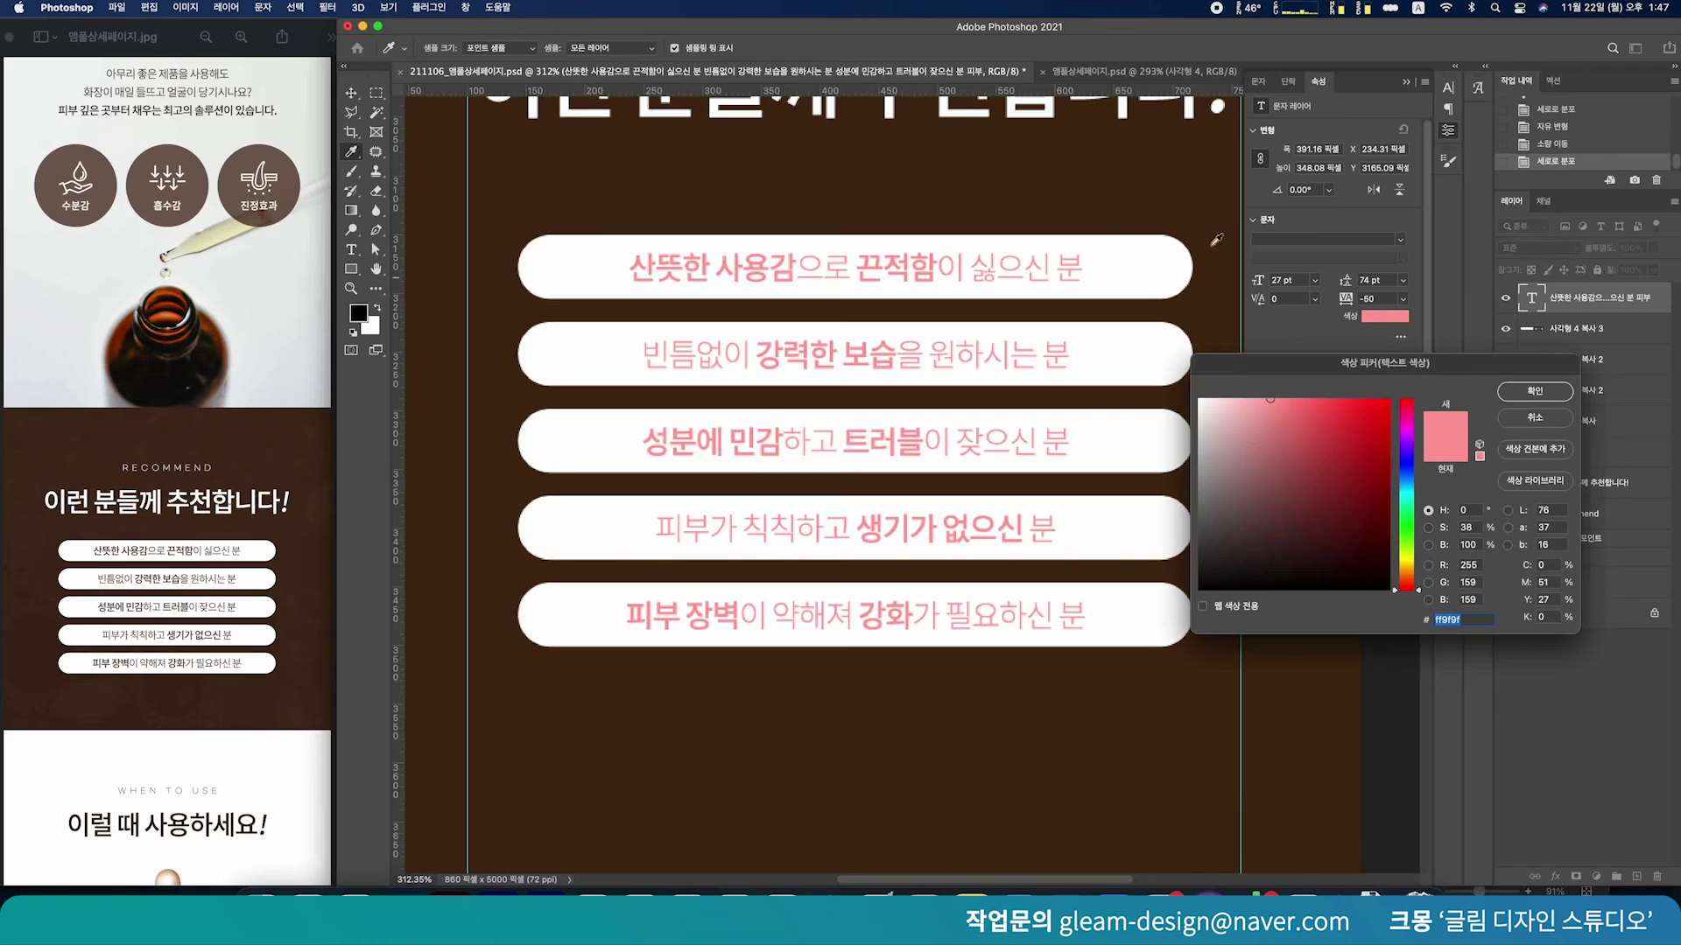
click(1058, 215)
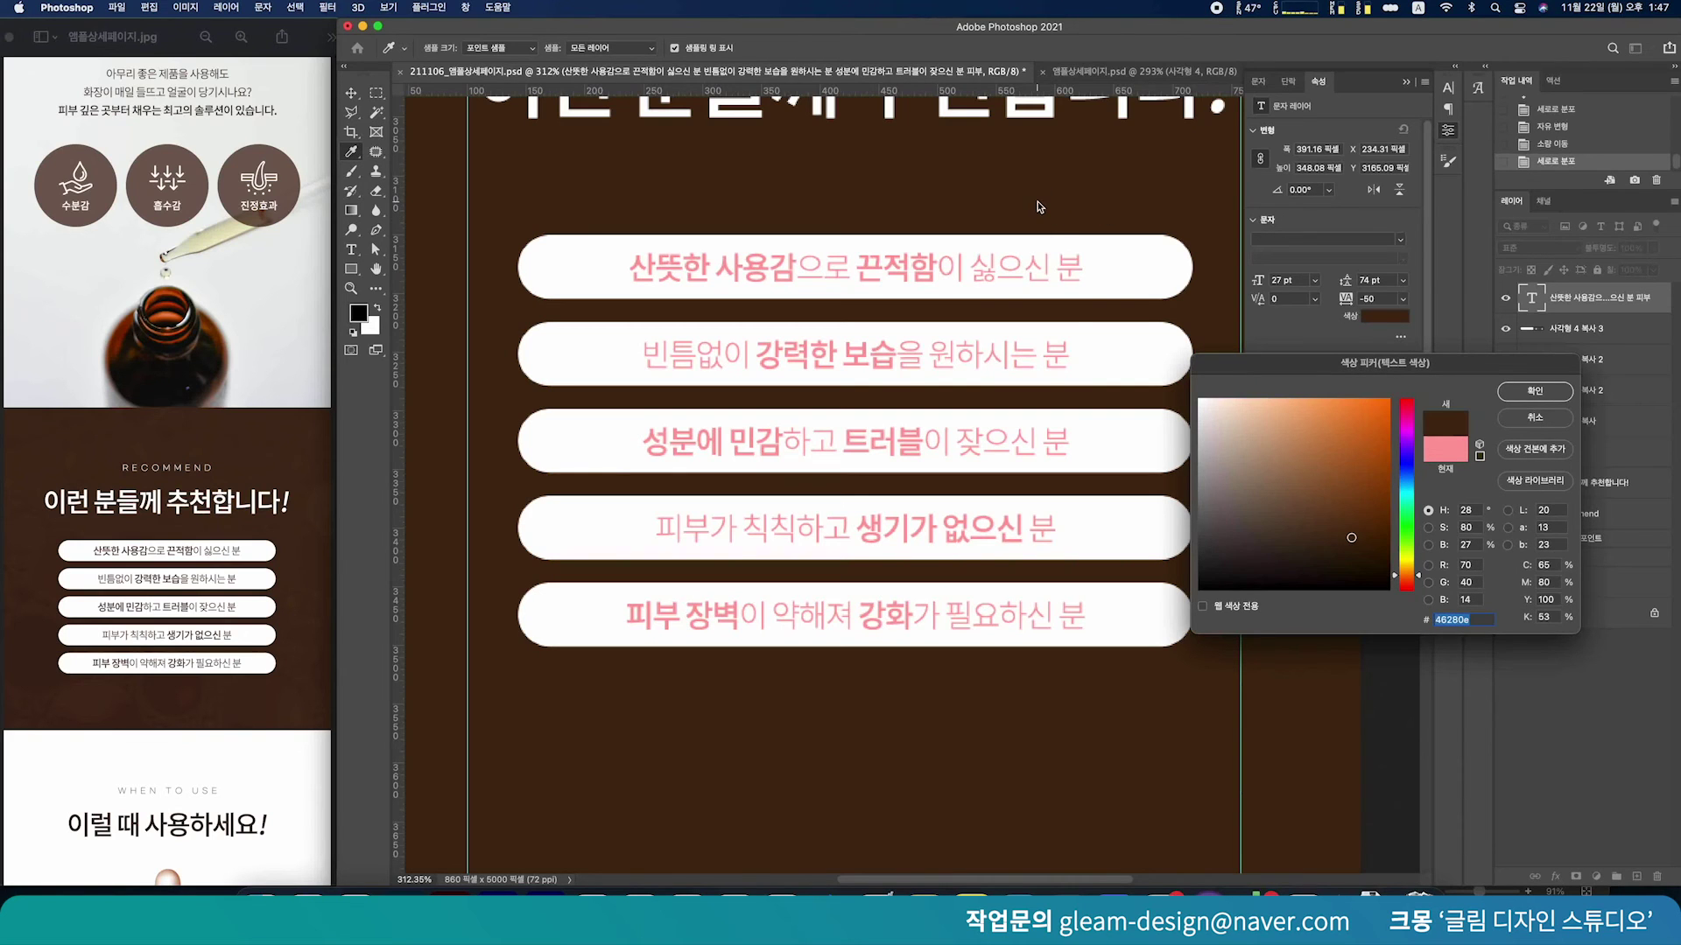
click(1513, 396)
Check the recommendation background in the reference image and place the orange bubble photo pexels-skyler-ewing-4596712 directly above the brown rectangle, behind the text and bars
scroll(1193, 545, down, 6)
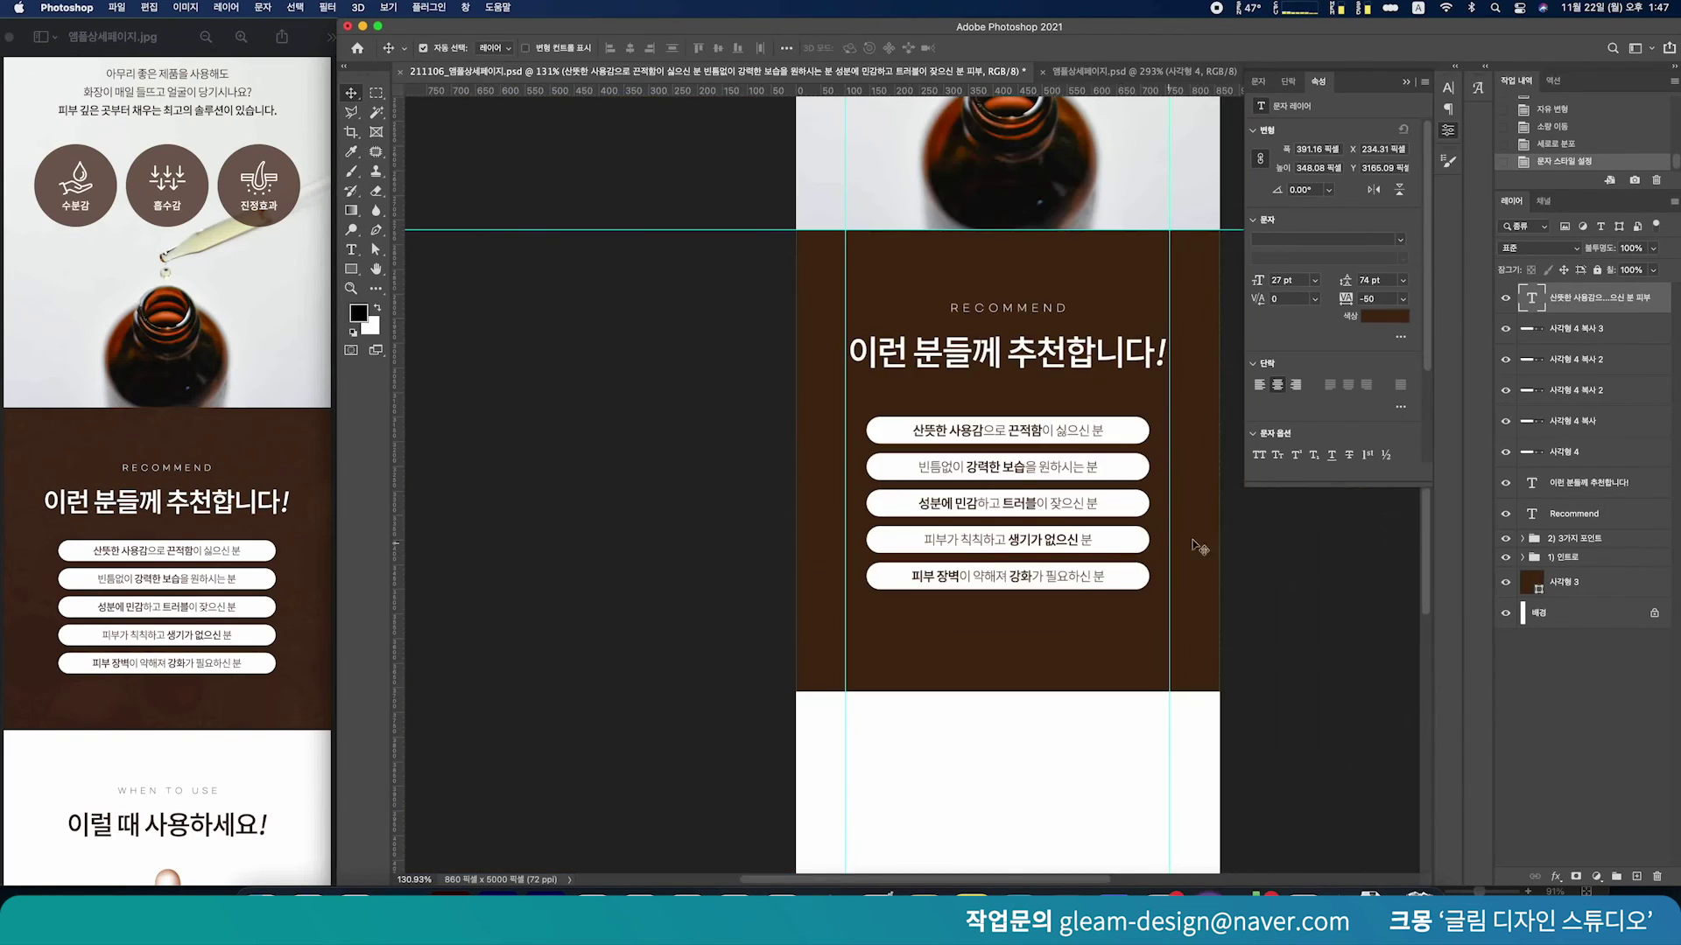
click(322, 501)
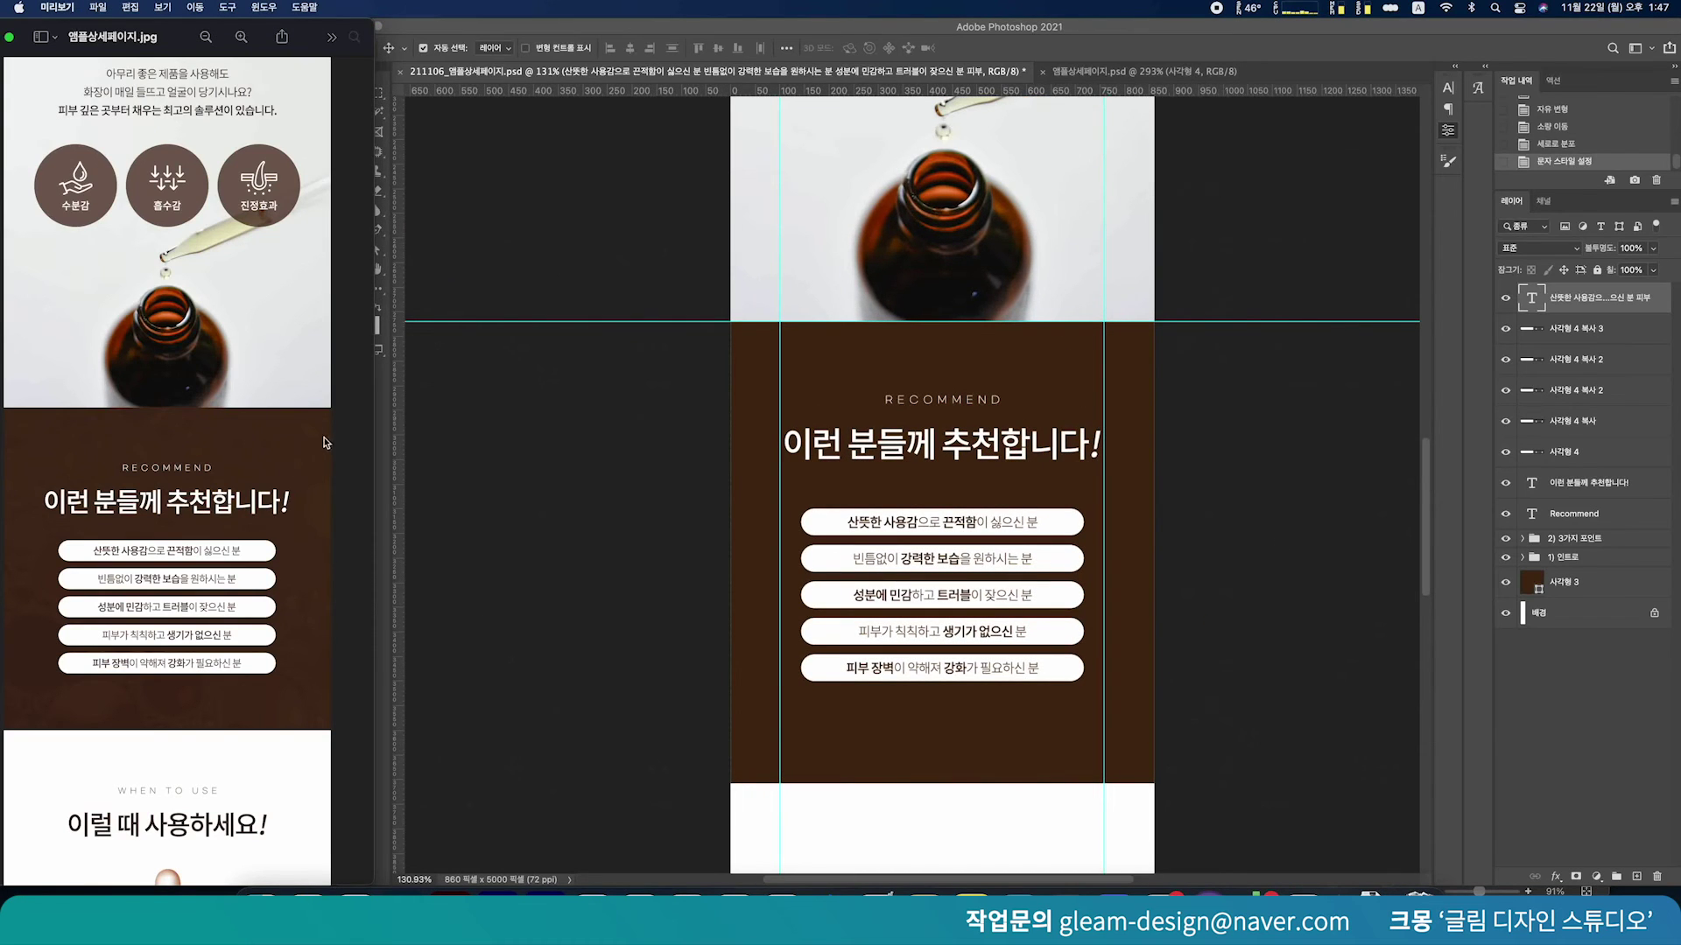
drag(323, 427, 235, 480)
click(320, 542)
click(636, 618)
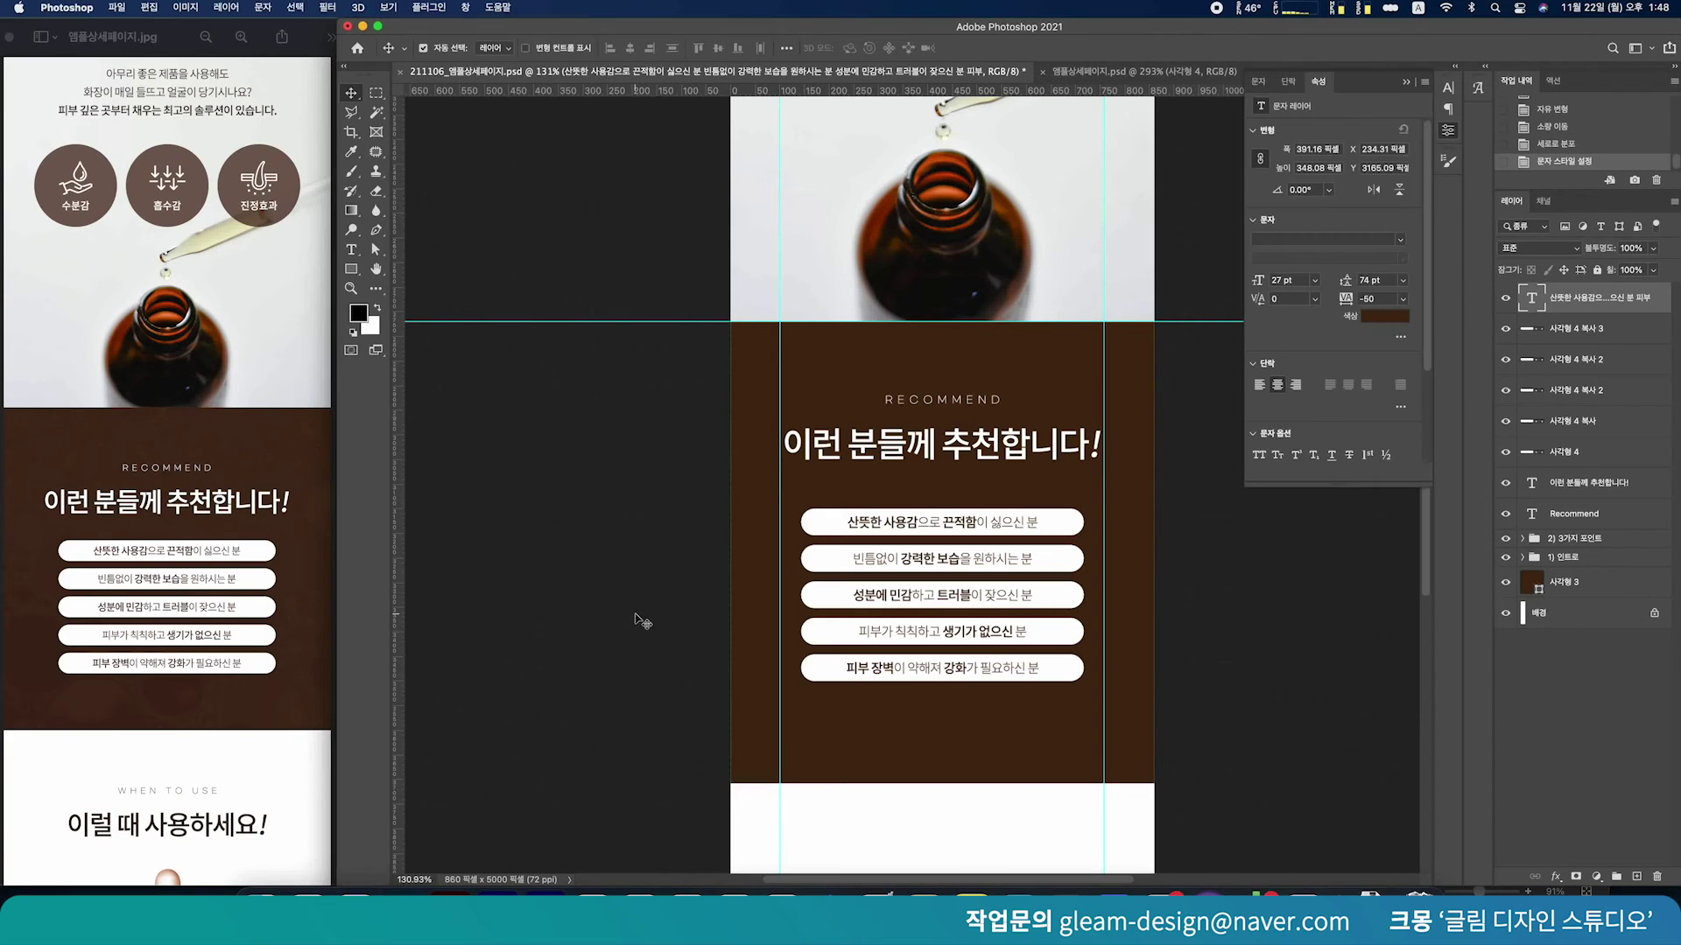
click(808, 746)
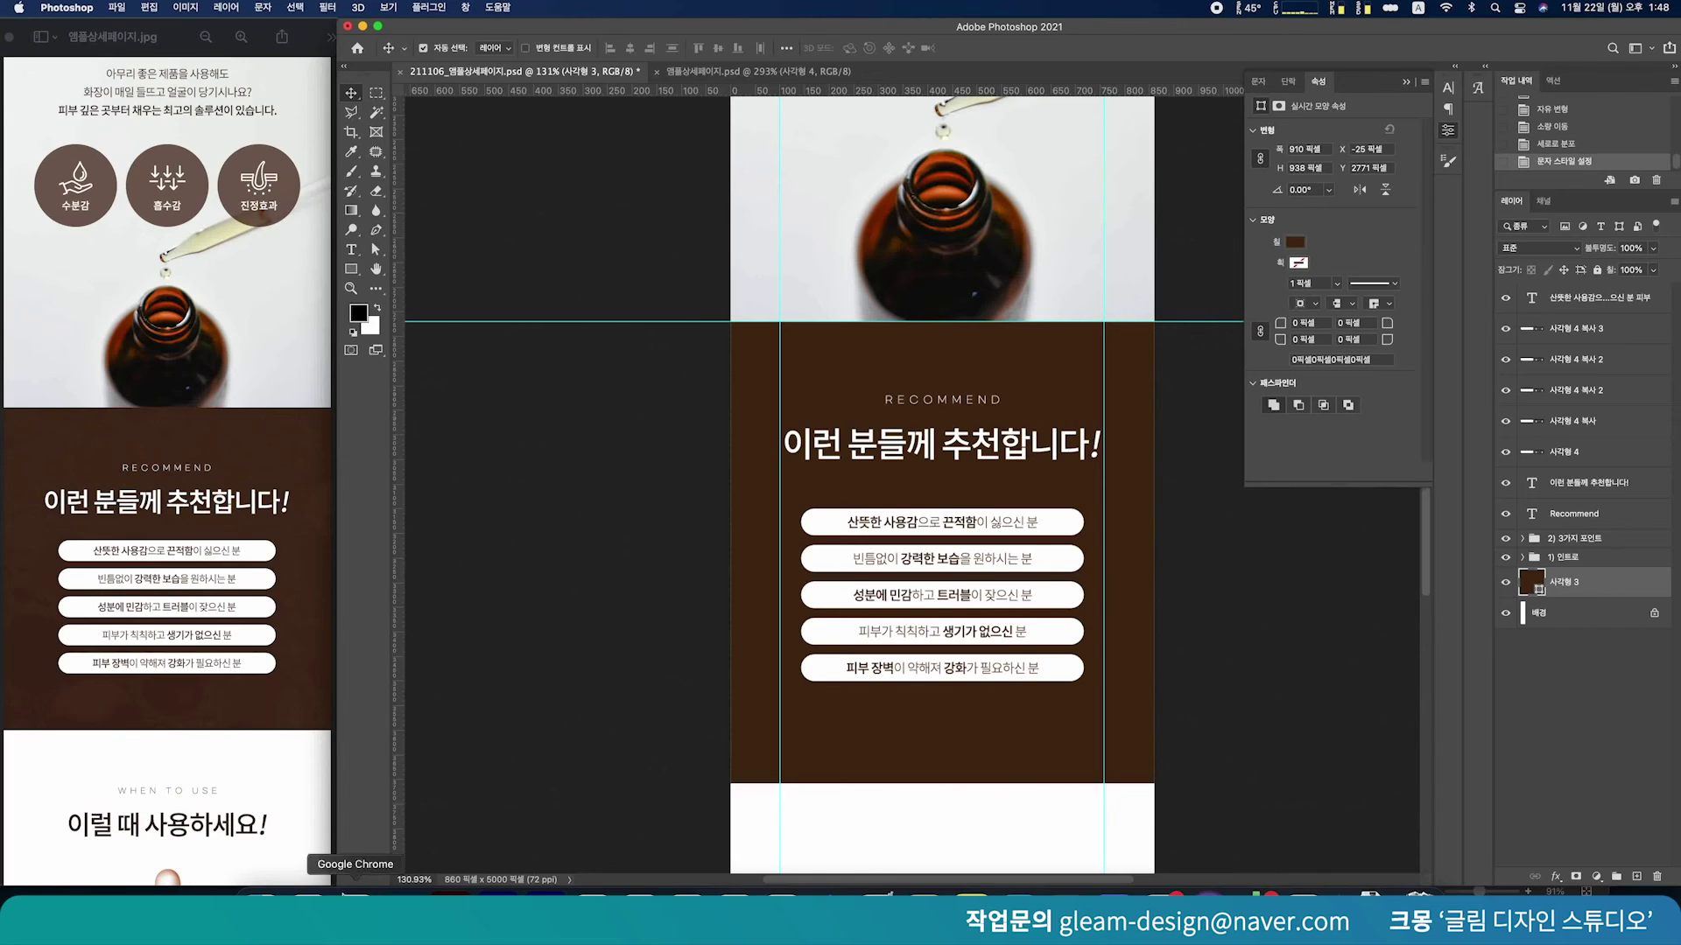
click(260, 901)
click(1302, 636)
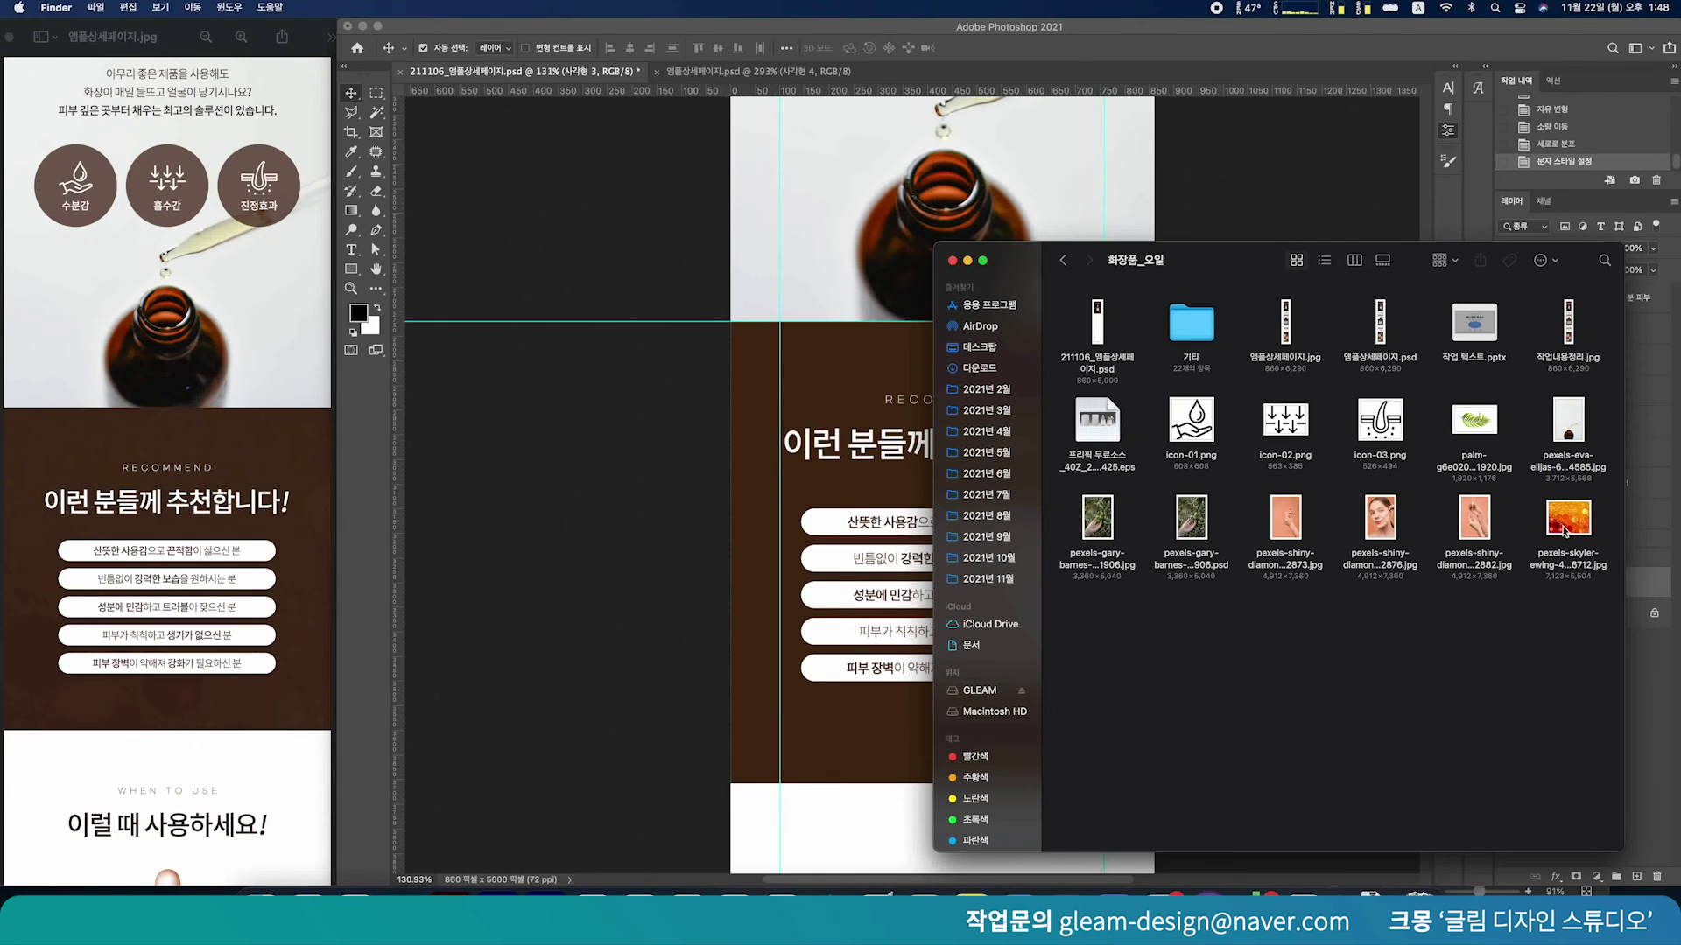
drag(1565, 531, 790, 554)
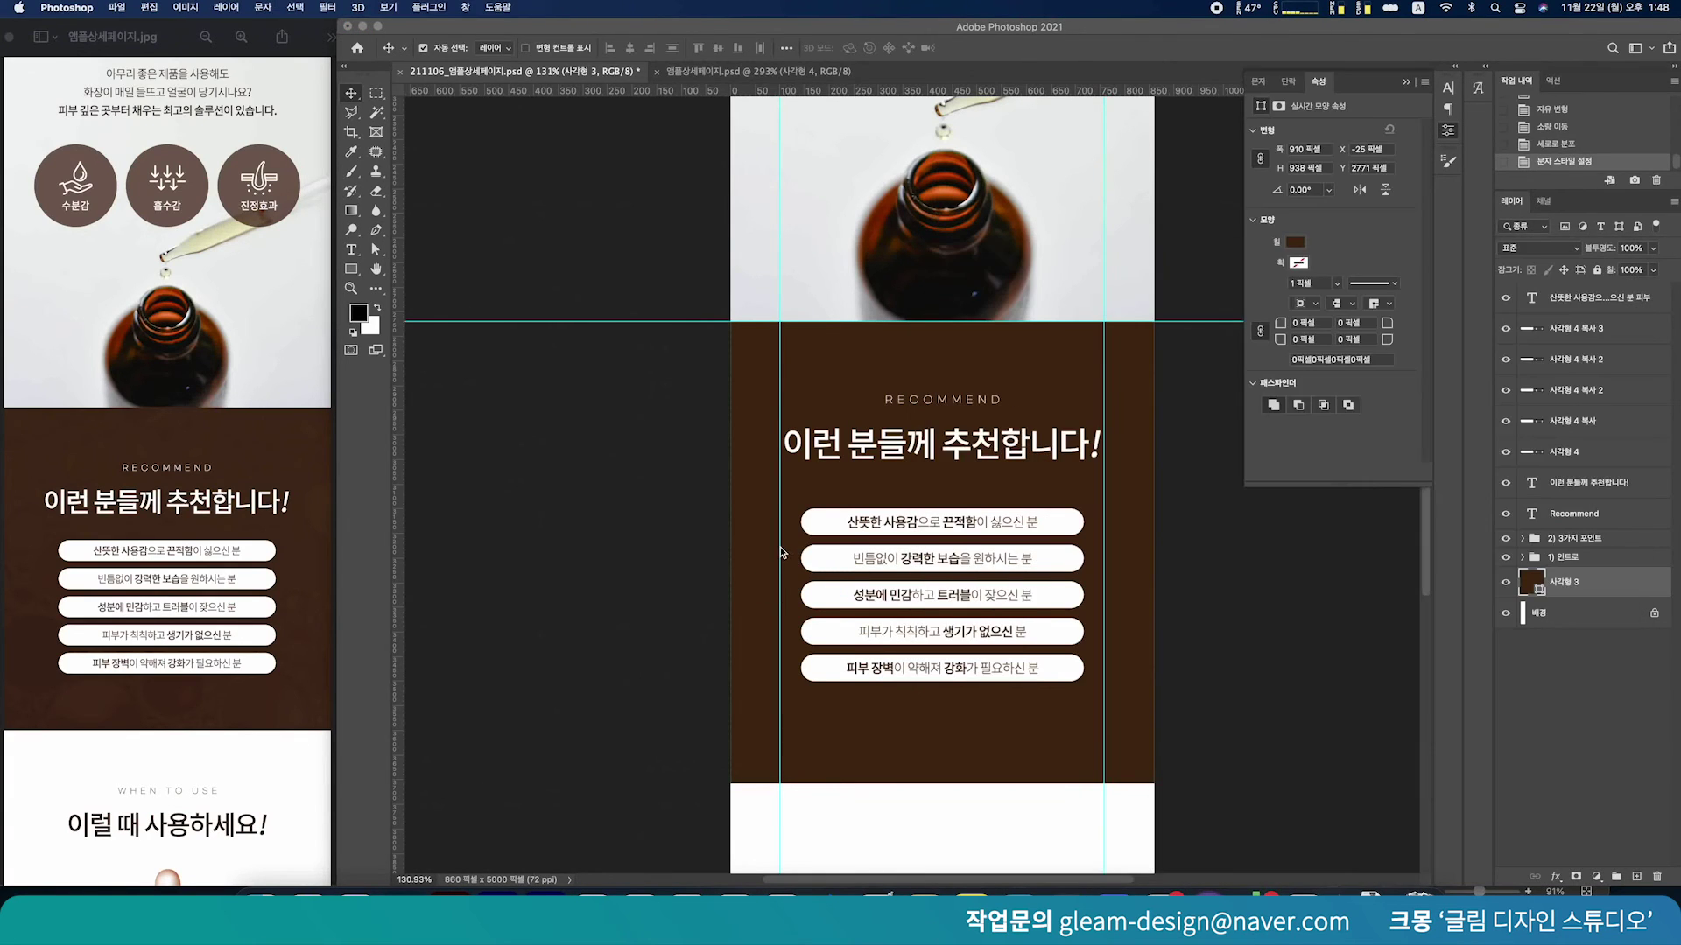
key(Return)
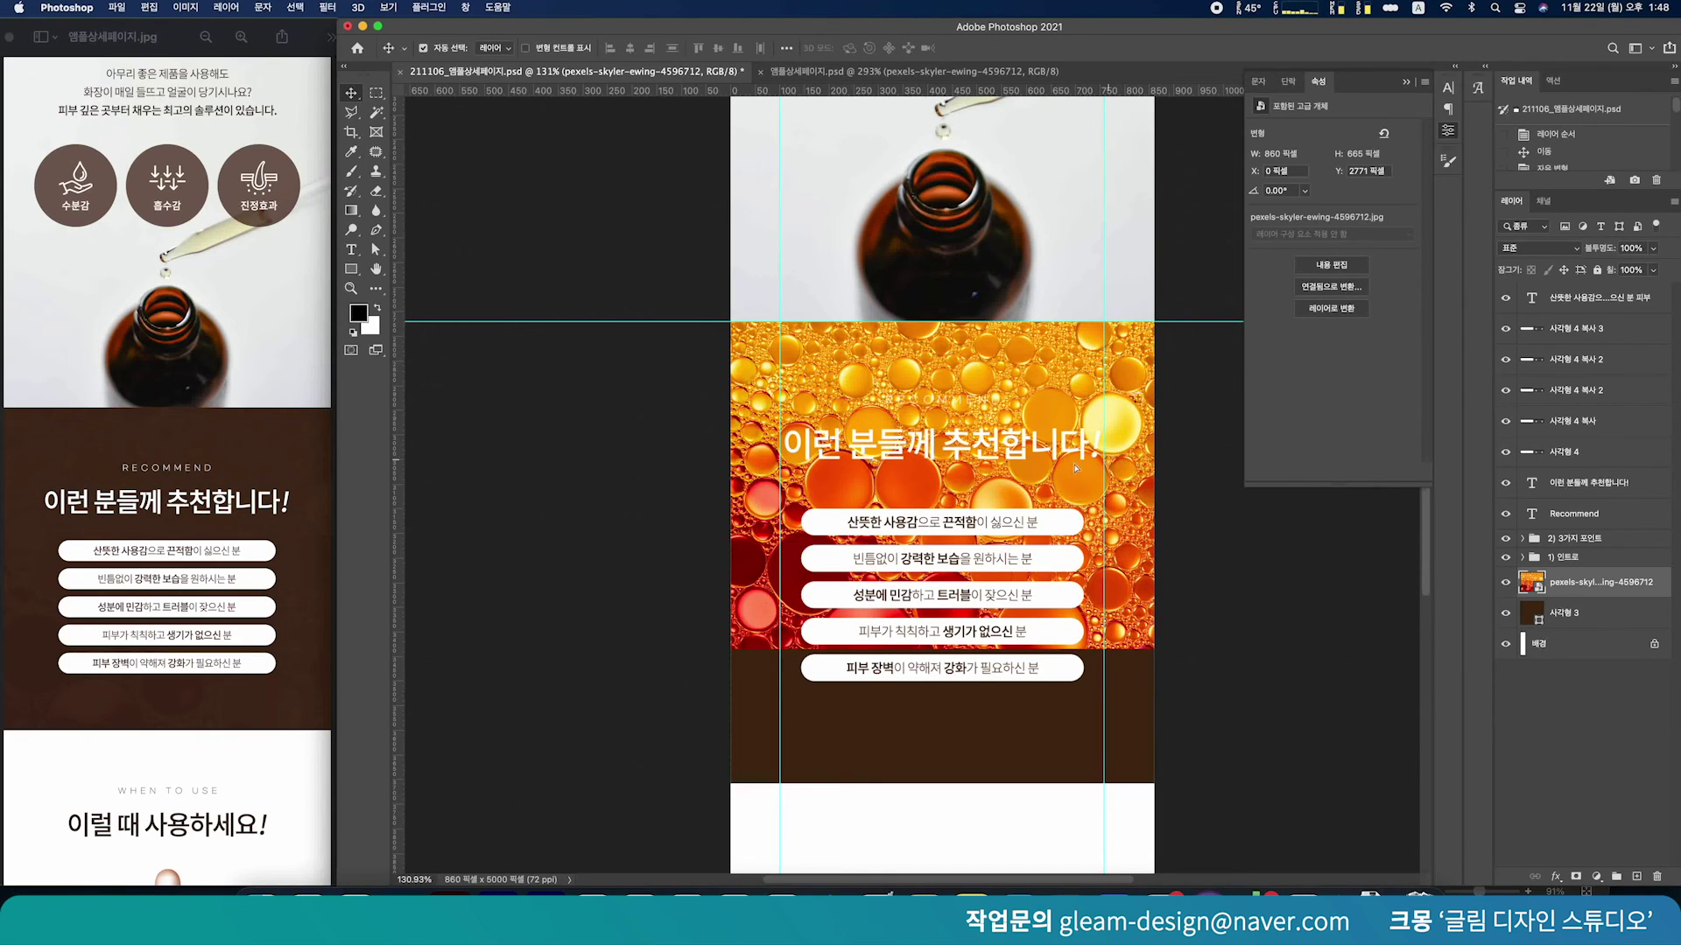
drag(1075, 469, 1038, 501)
key(super+z)
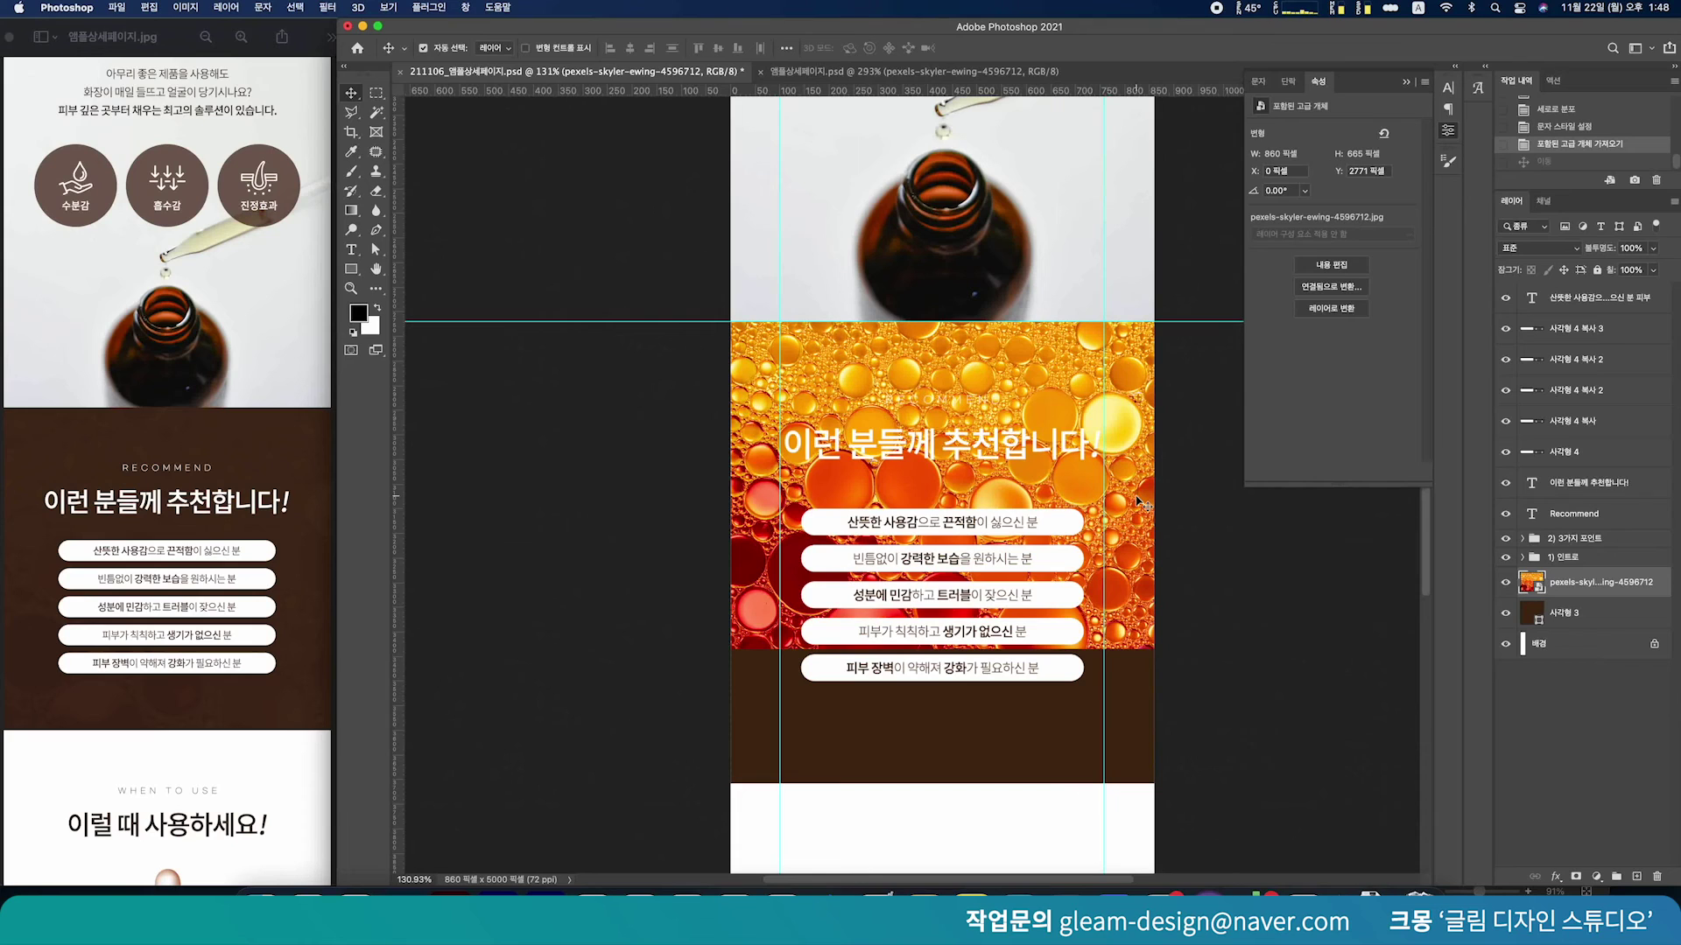
Lower the bubble photo's saturation to -50 with a Hue/Saturation adjustment
key(super+u)
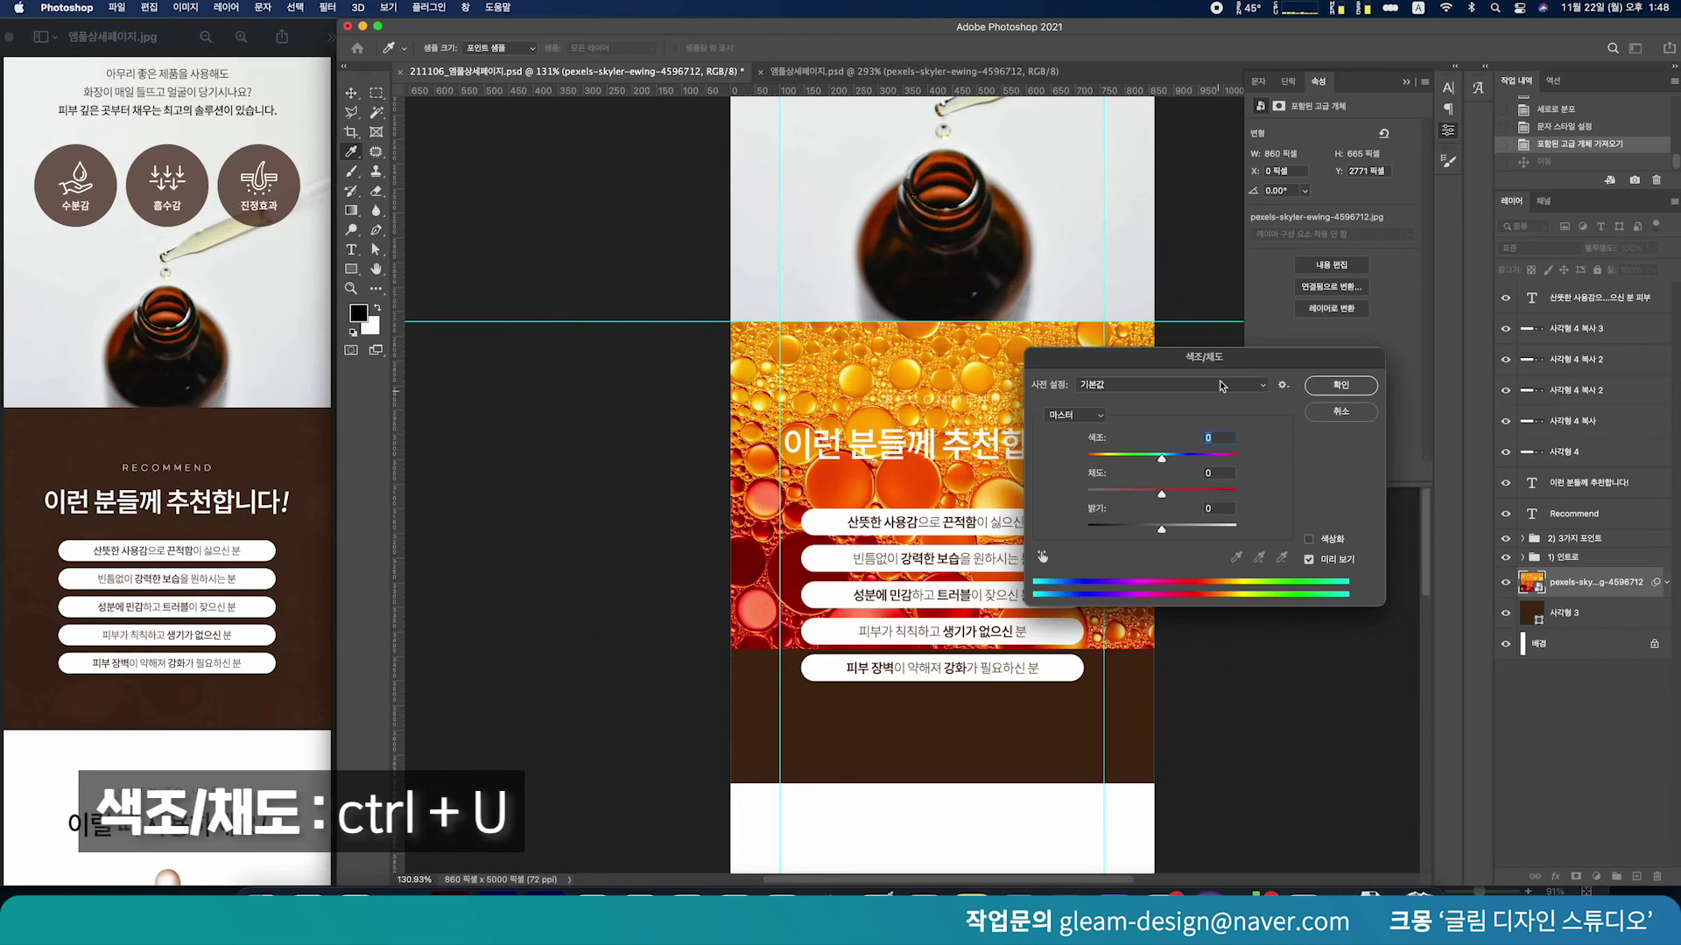
drag(1162, 499, 1117, 497)
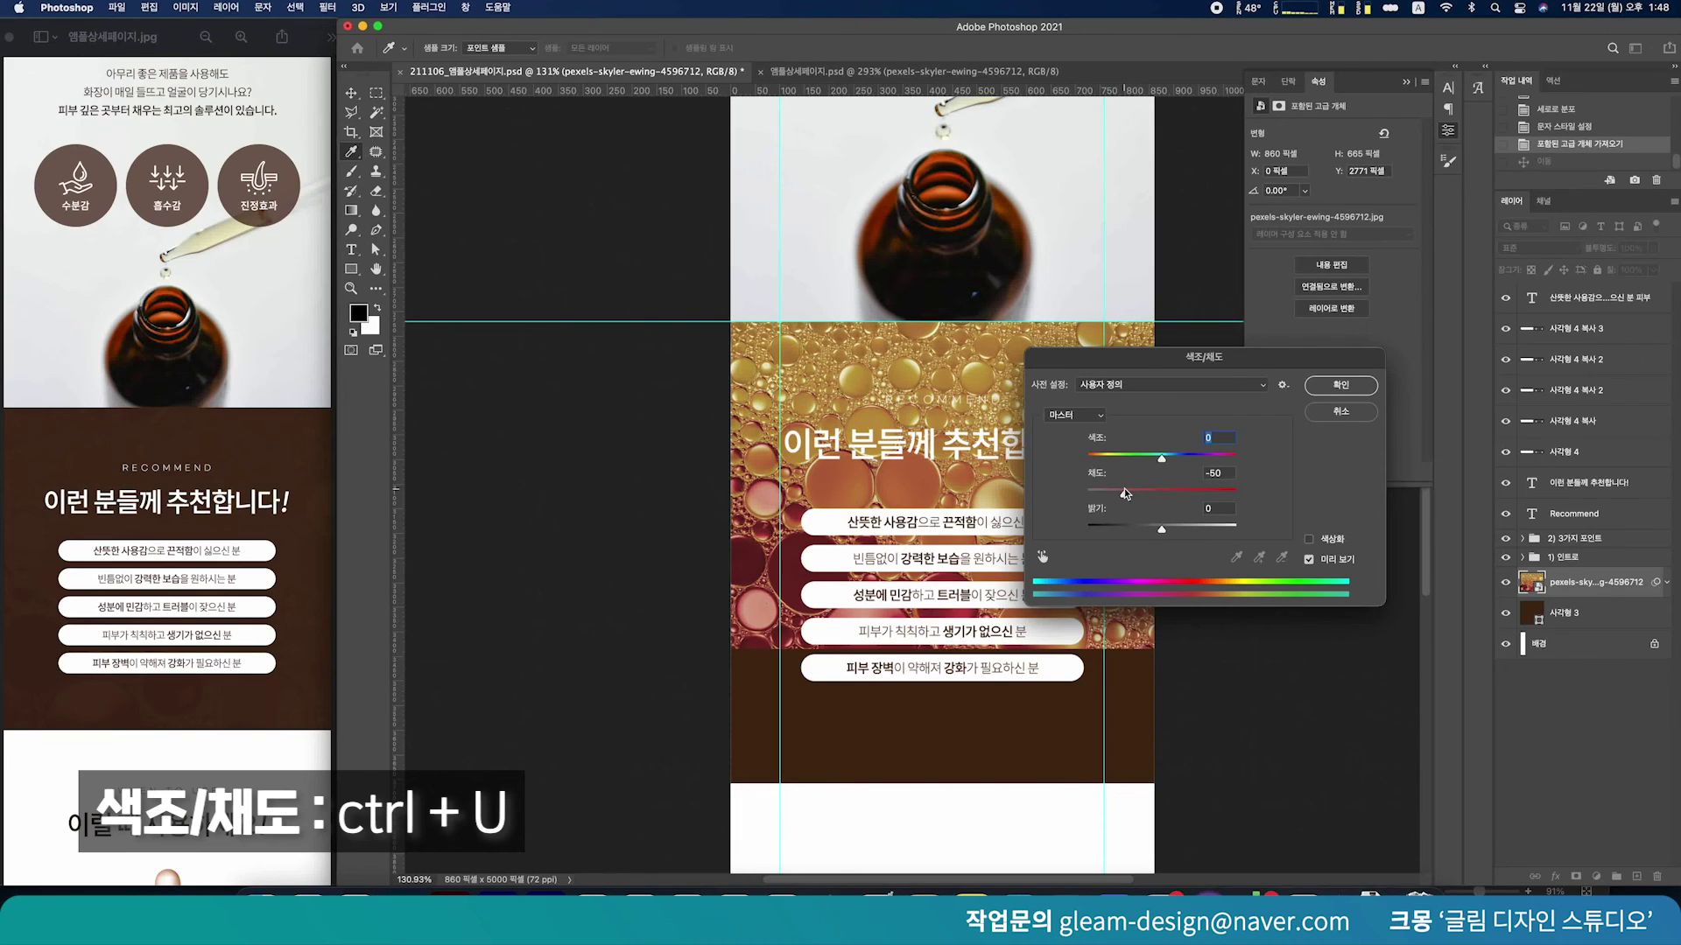
click(1340, 385)
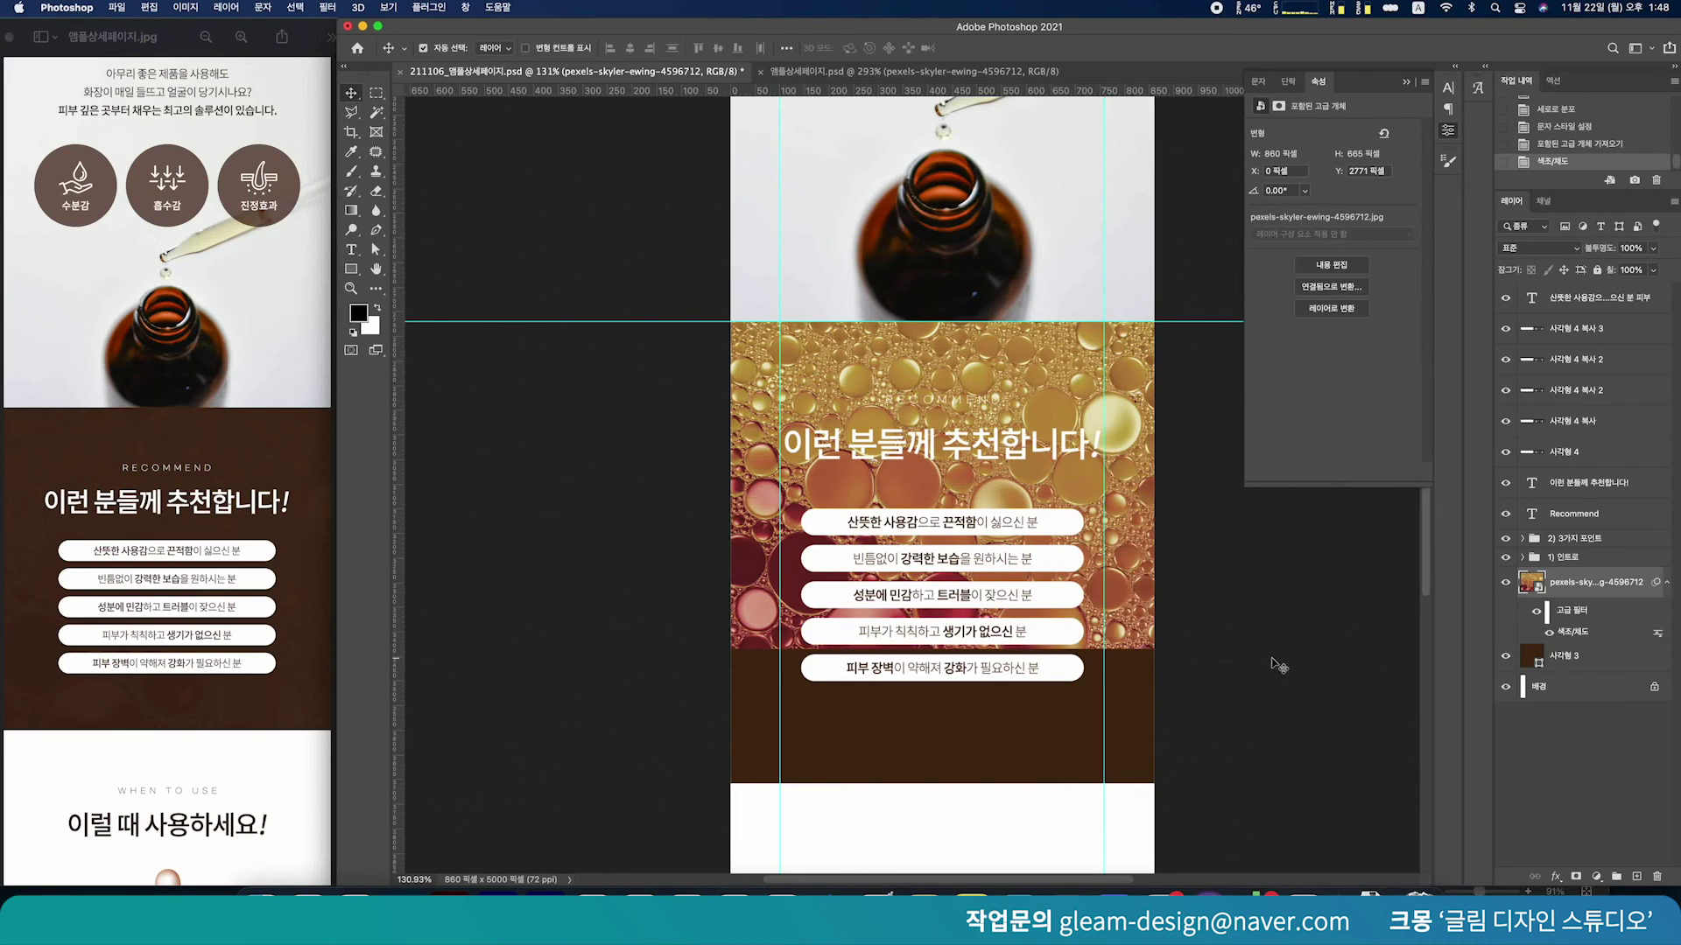
Set the bubble photo's blending mode to Multiply and its opacity to 40%
click(1152, 585)
drag(1609, 250, 1577, 247)
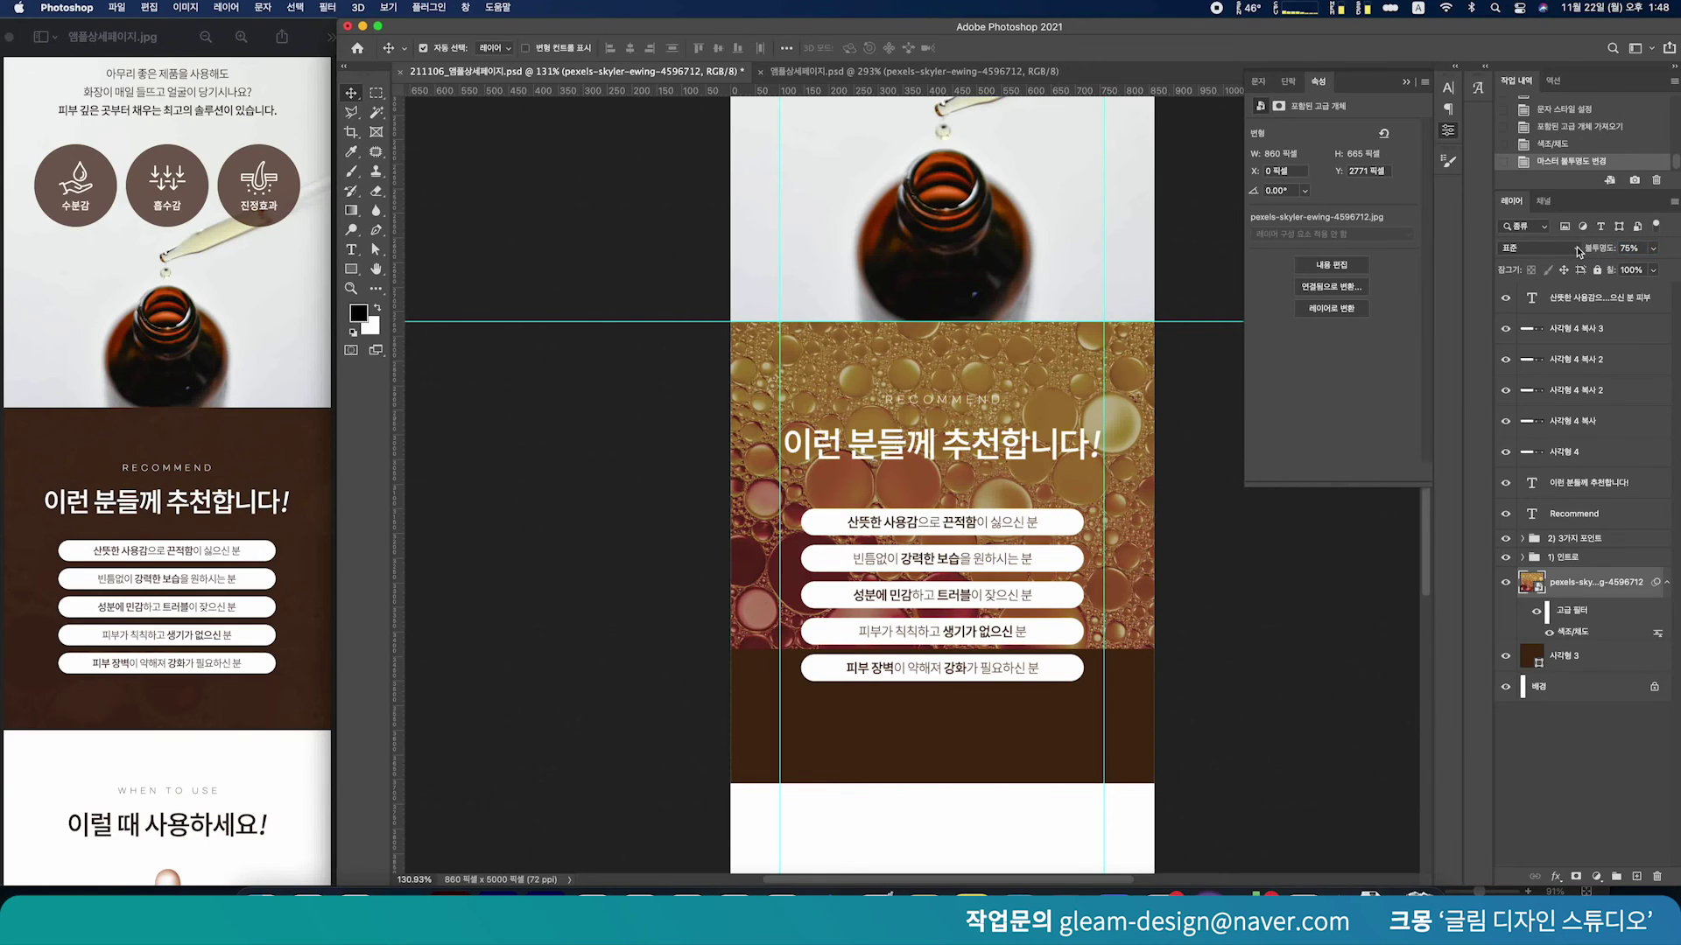
click(1578, 247)
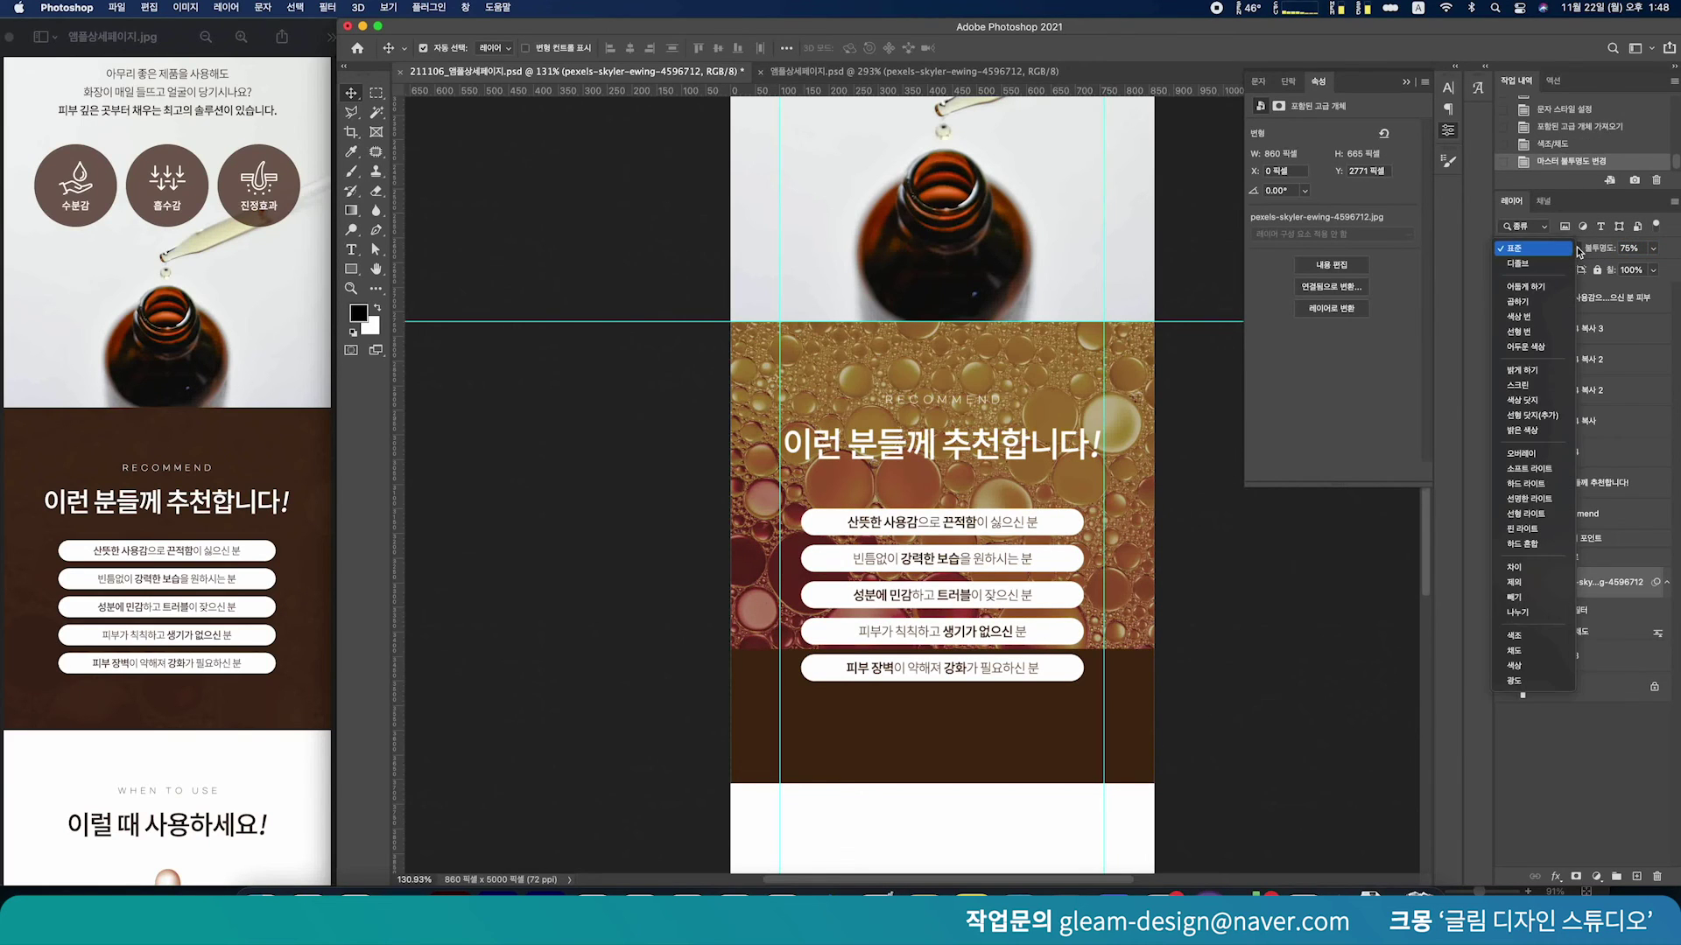
click(1555, 304)
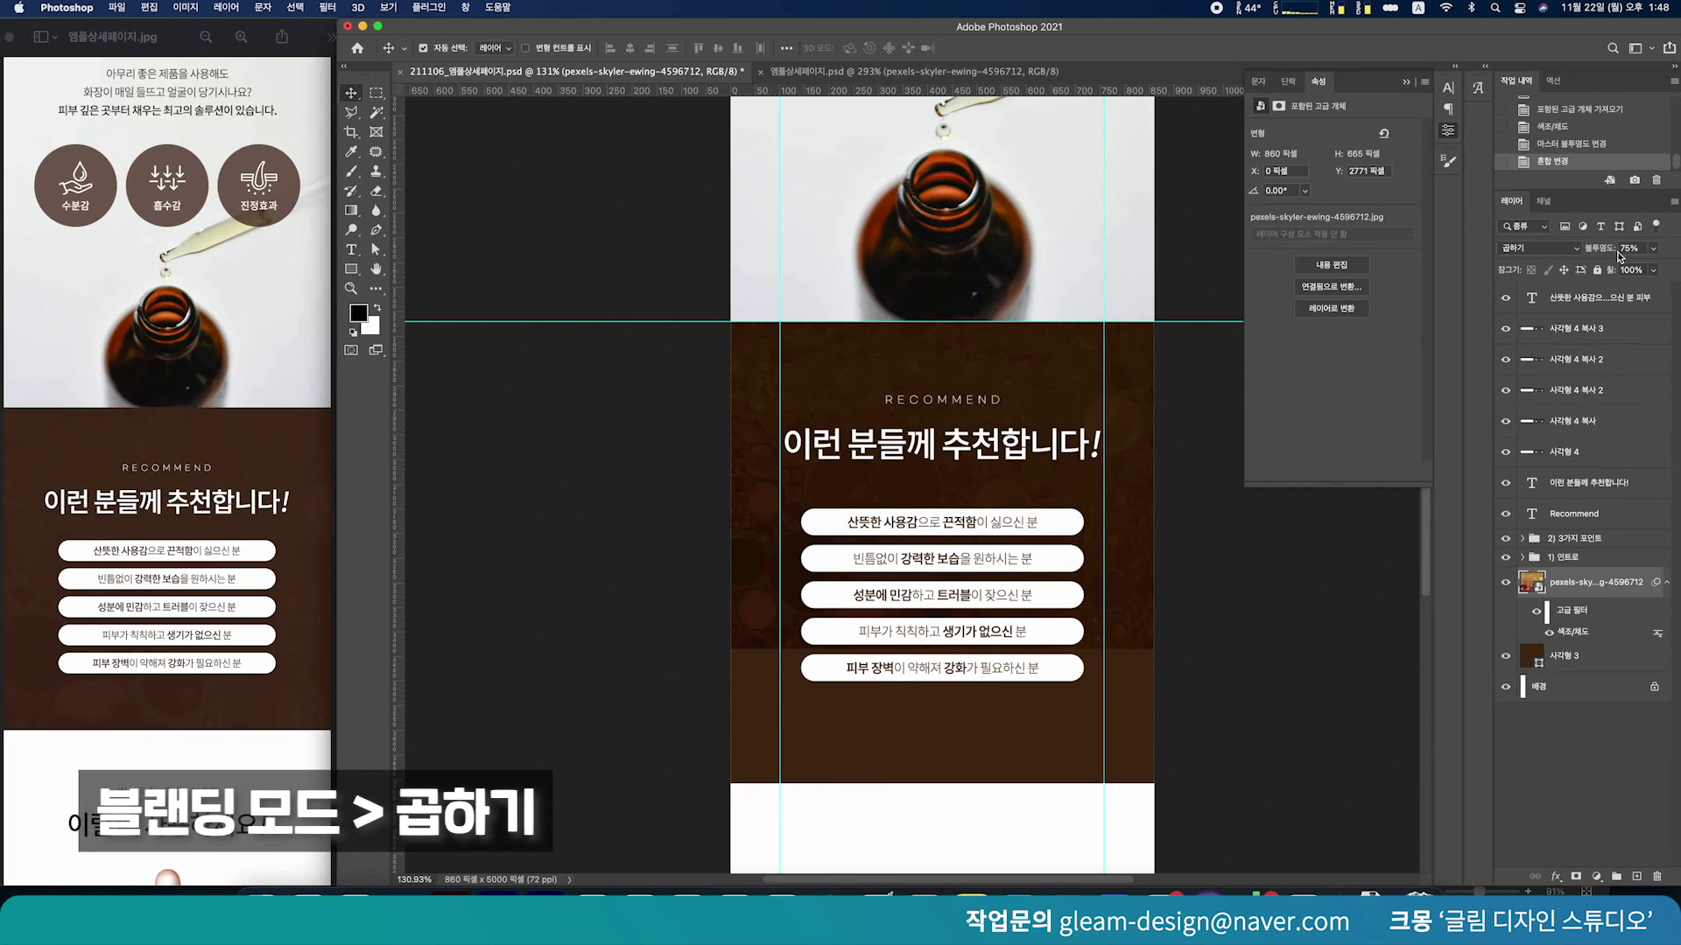
drag(1618, 257, 1598, 255)
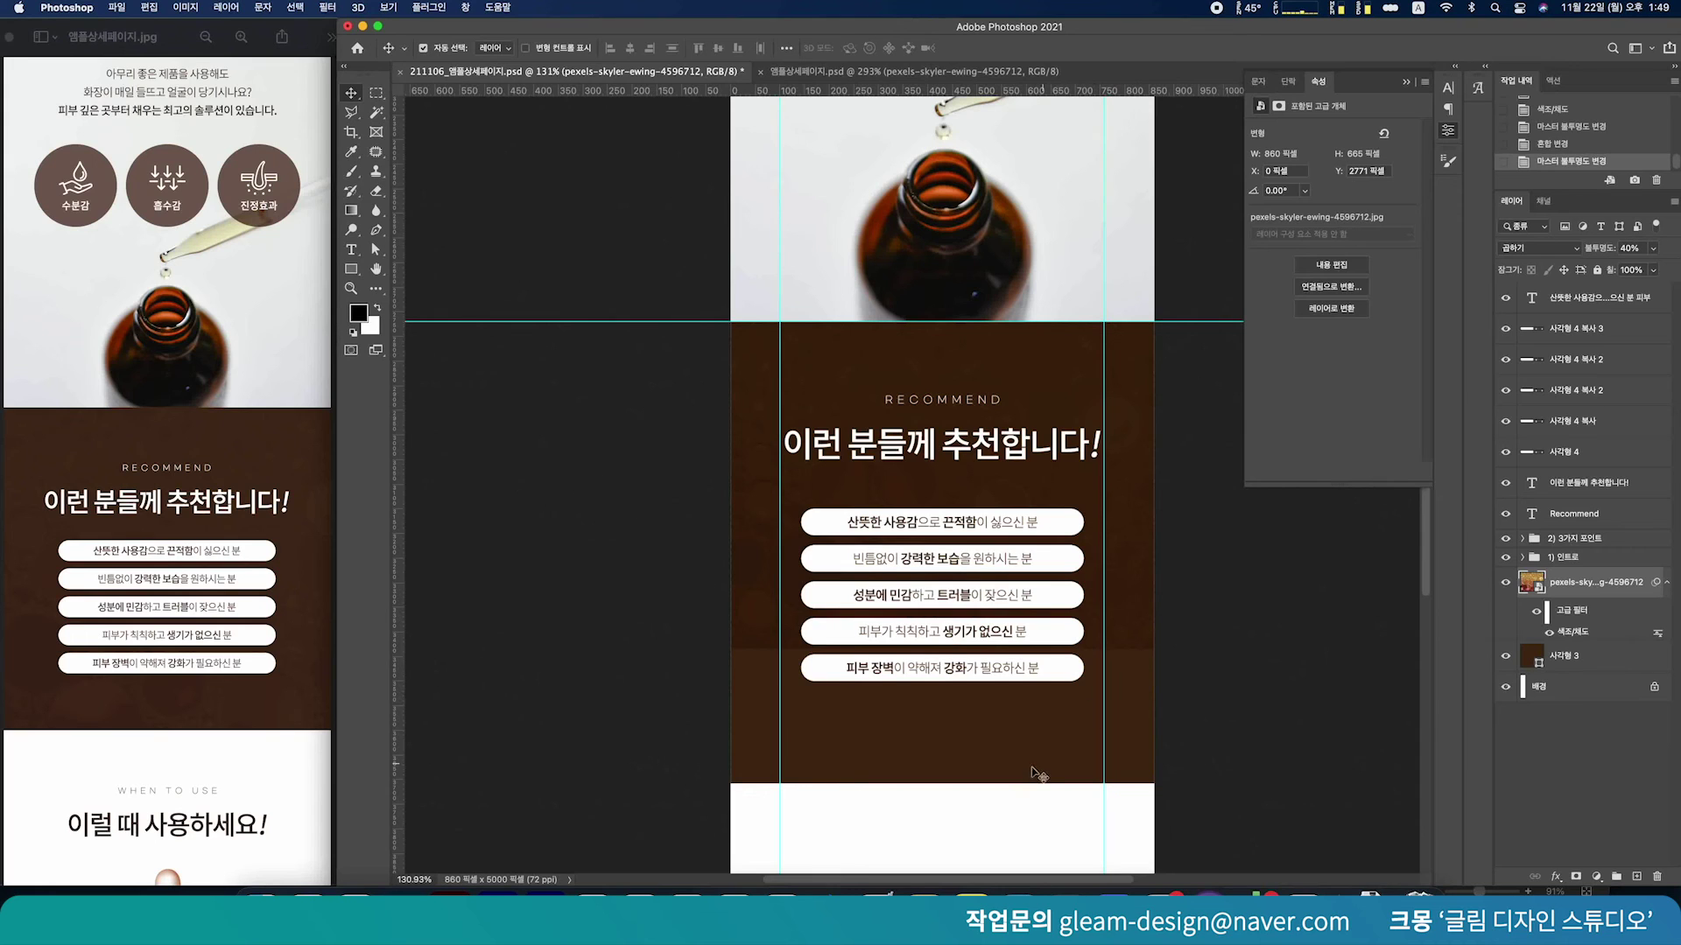
Enlarge the bubble photo to about 1329 by 1028 px and position it at X -51, Y 2664 px to cover the brown section
key(ctrl+t)
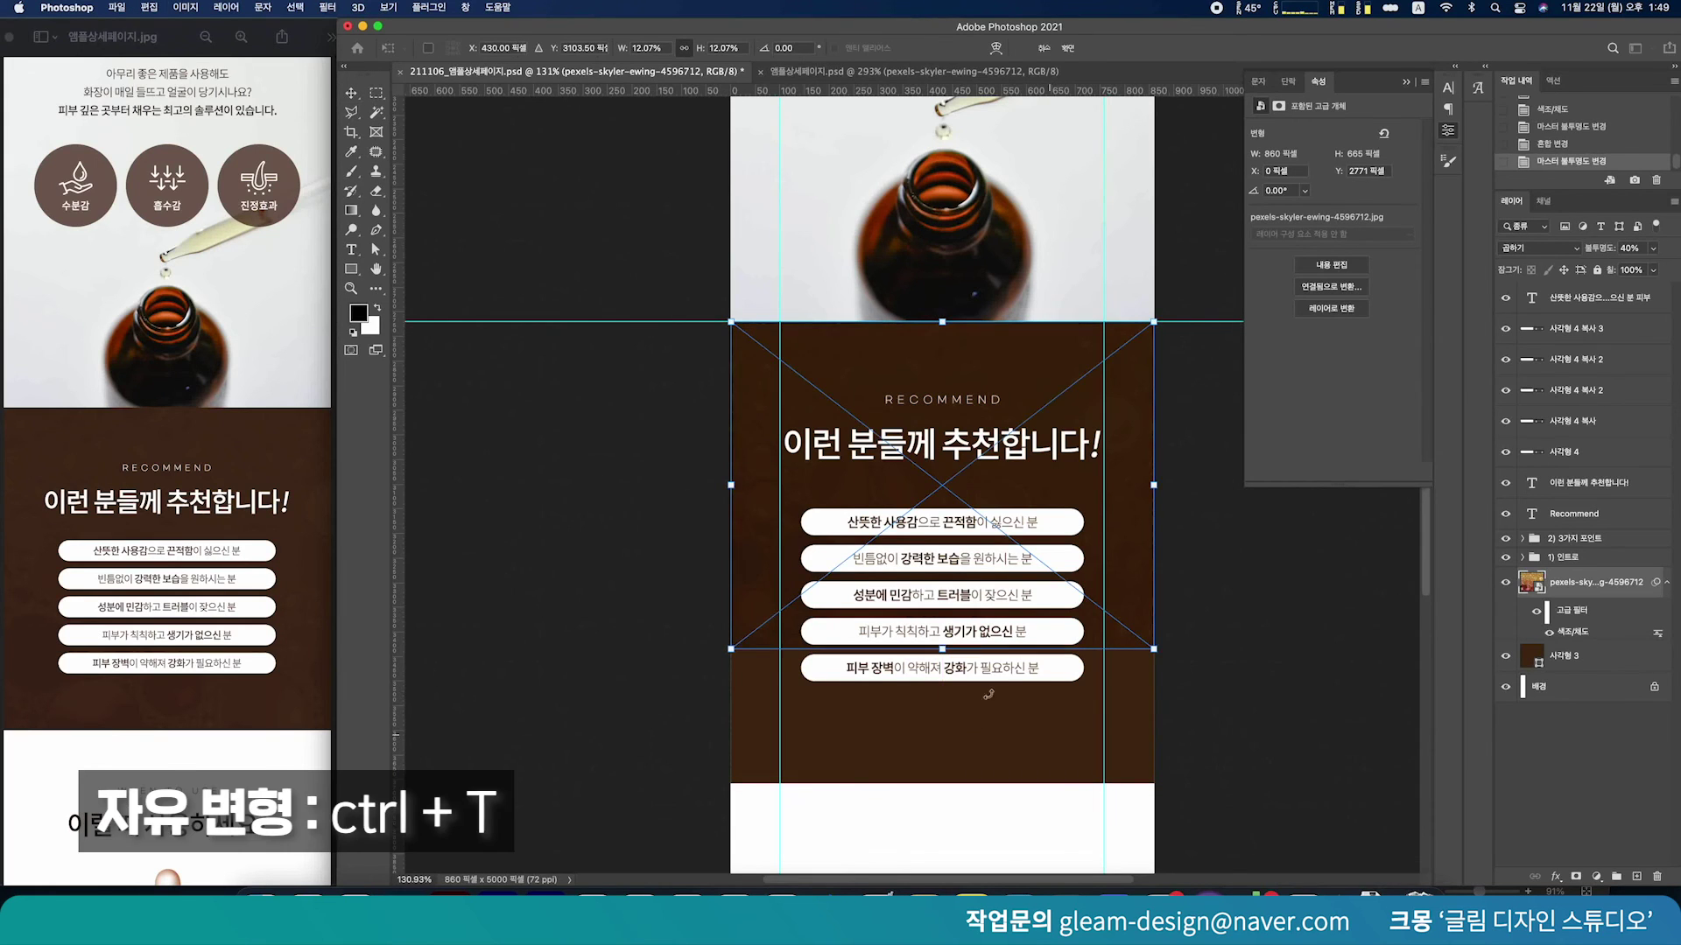
drag(943, 784, 977, 829)
drag(1069, 736, 1145, 676)
key(Return)
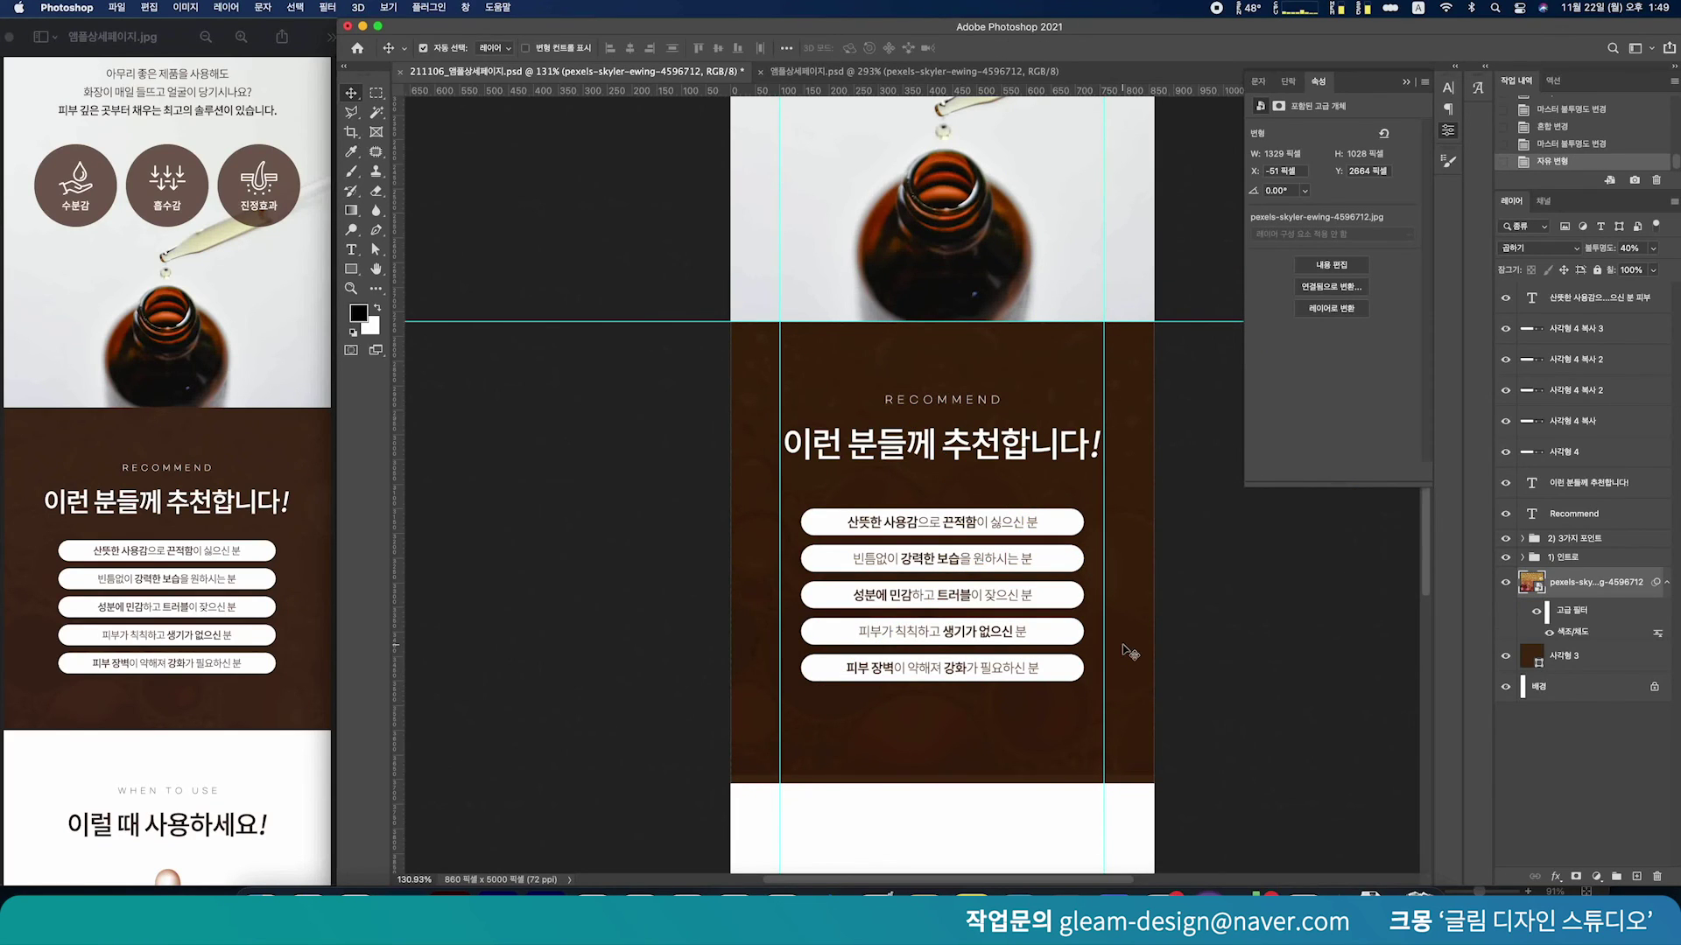
Select the five bars together with the recommendation text layer
click(1061, 534)
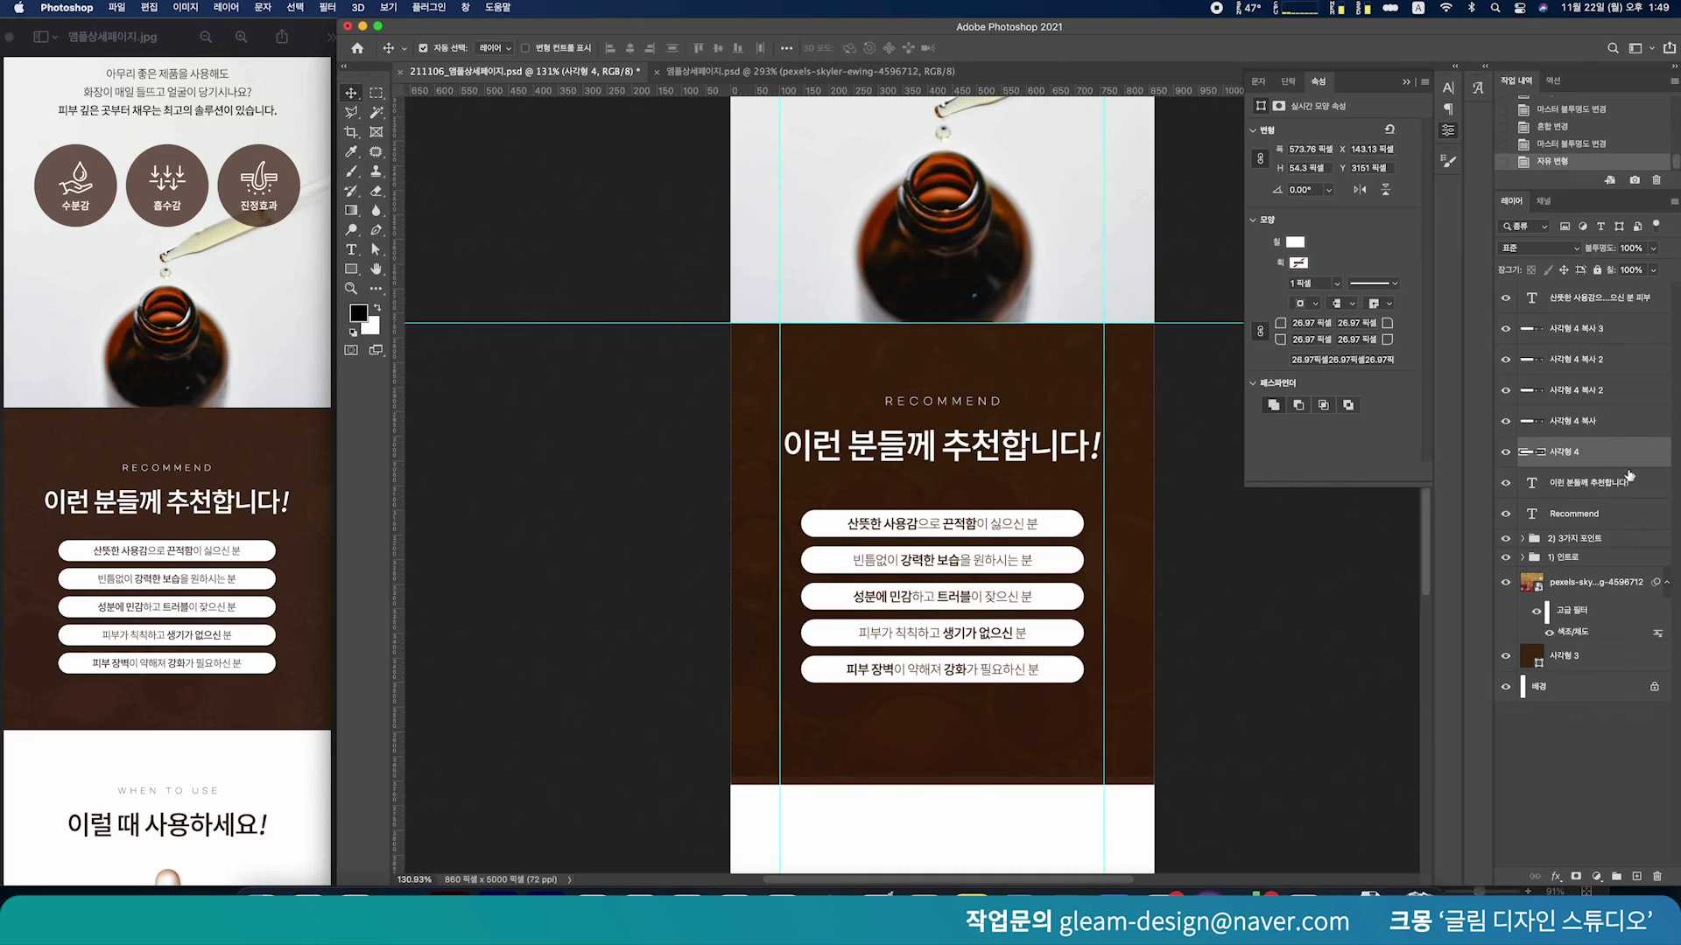
shift+click(1593, 306)
key(super+t)
drag(1015, 537, 1006, 549)
key(Escape)
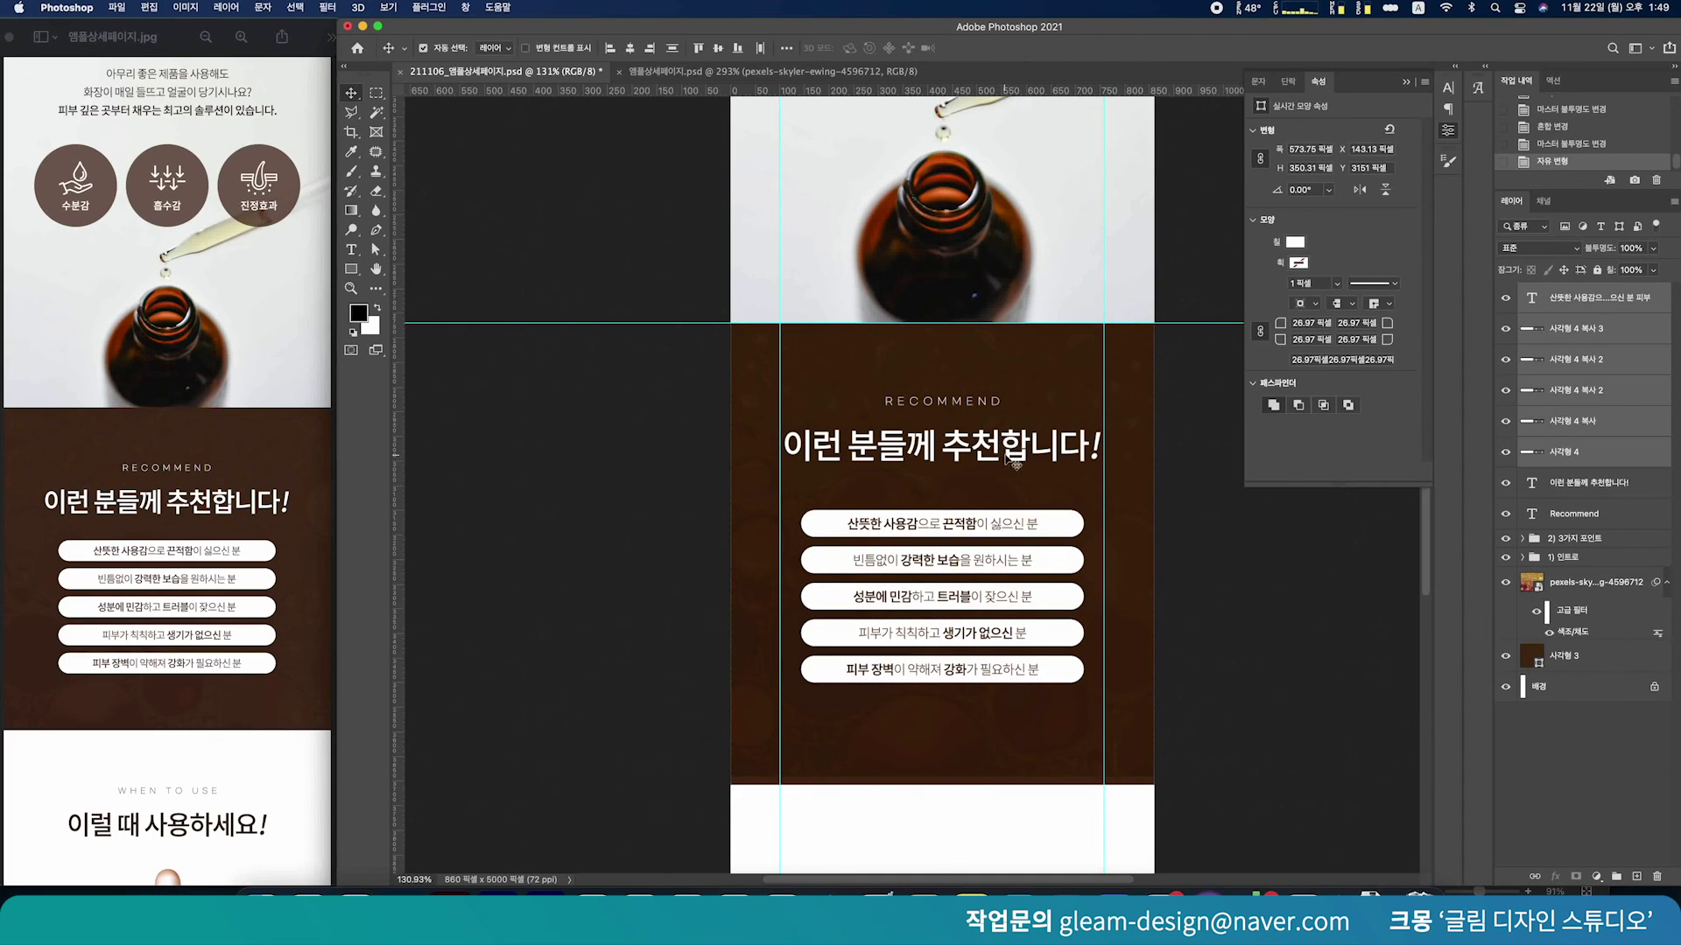
scroll(998, 460, up, 4)
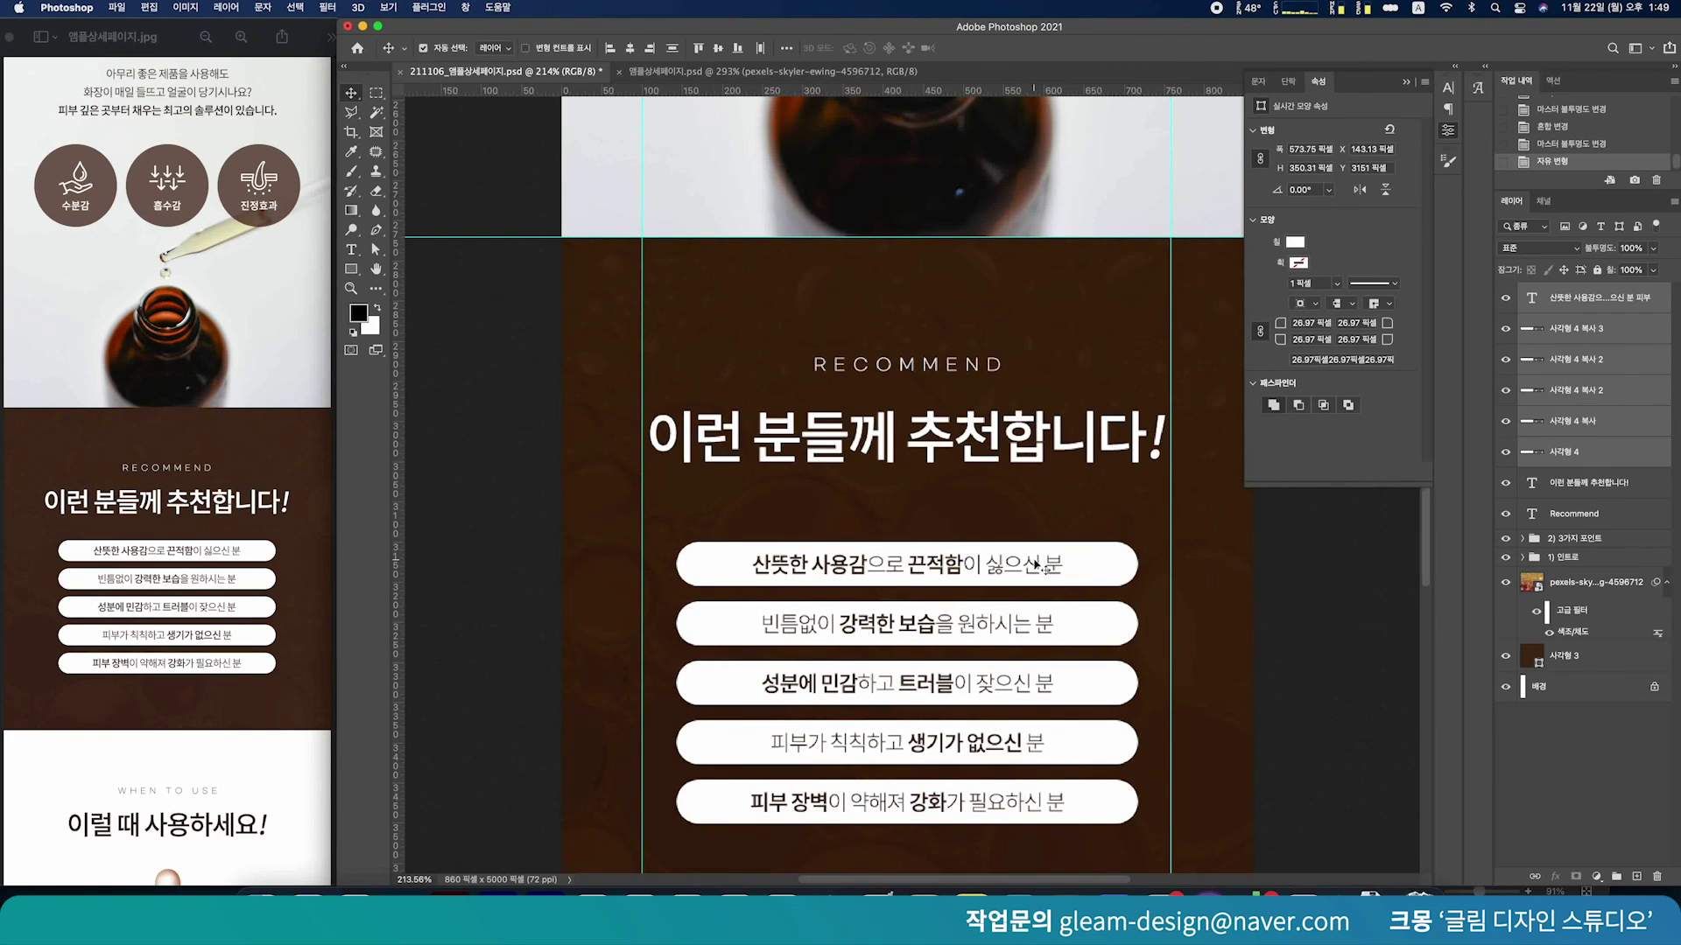
drag(1041, 567, 957, 633)
key(super+z)
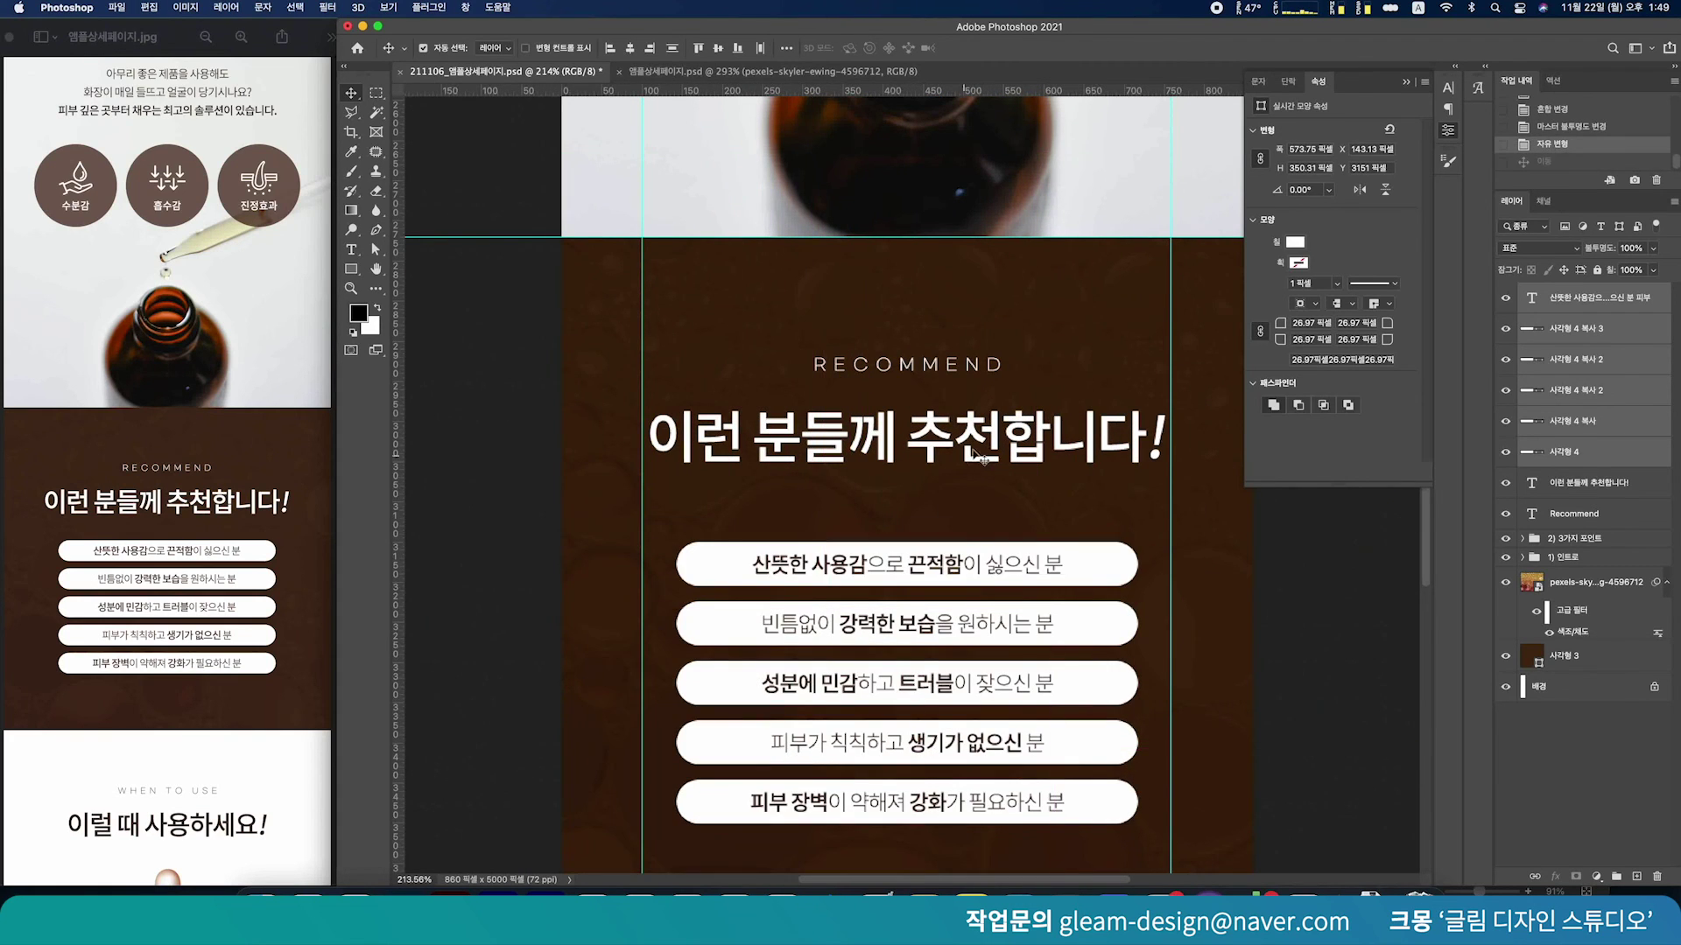
Nudge the bars and their text up together to Y 3121 px, leaving a 70 px gap below the headline, and deselect them
key(super)
key(Up)
key(Up)
key(Up)
key(Up)
key(Up)
key(Up)
key(Up)
key(Up)
key(Up)
key(Up)
key(Up)
key(Up)
key(Up)
key(super)
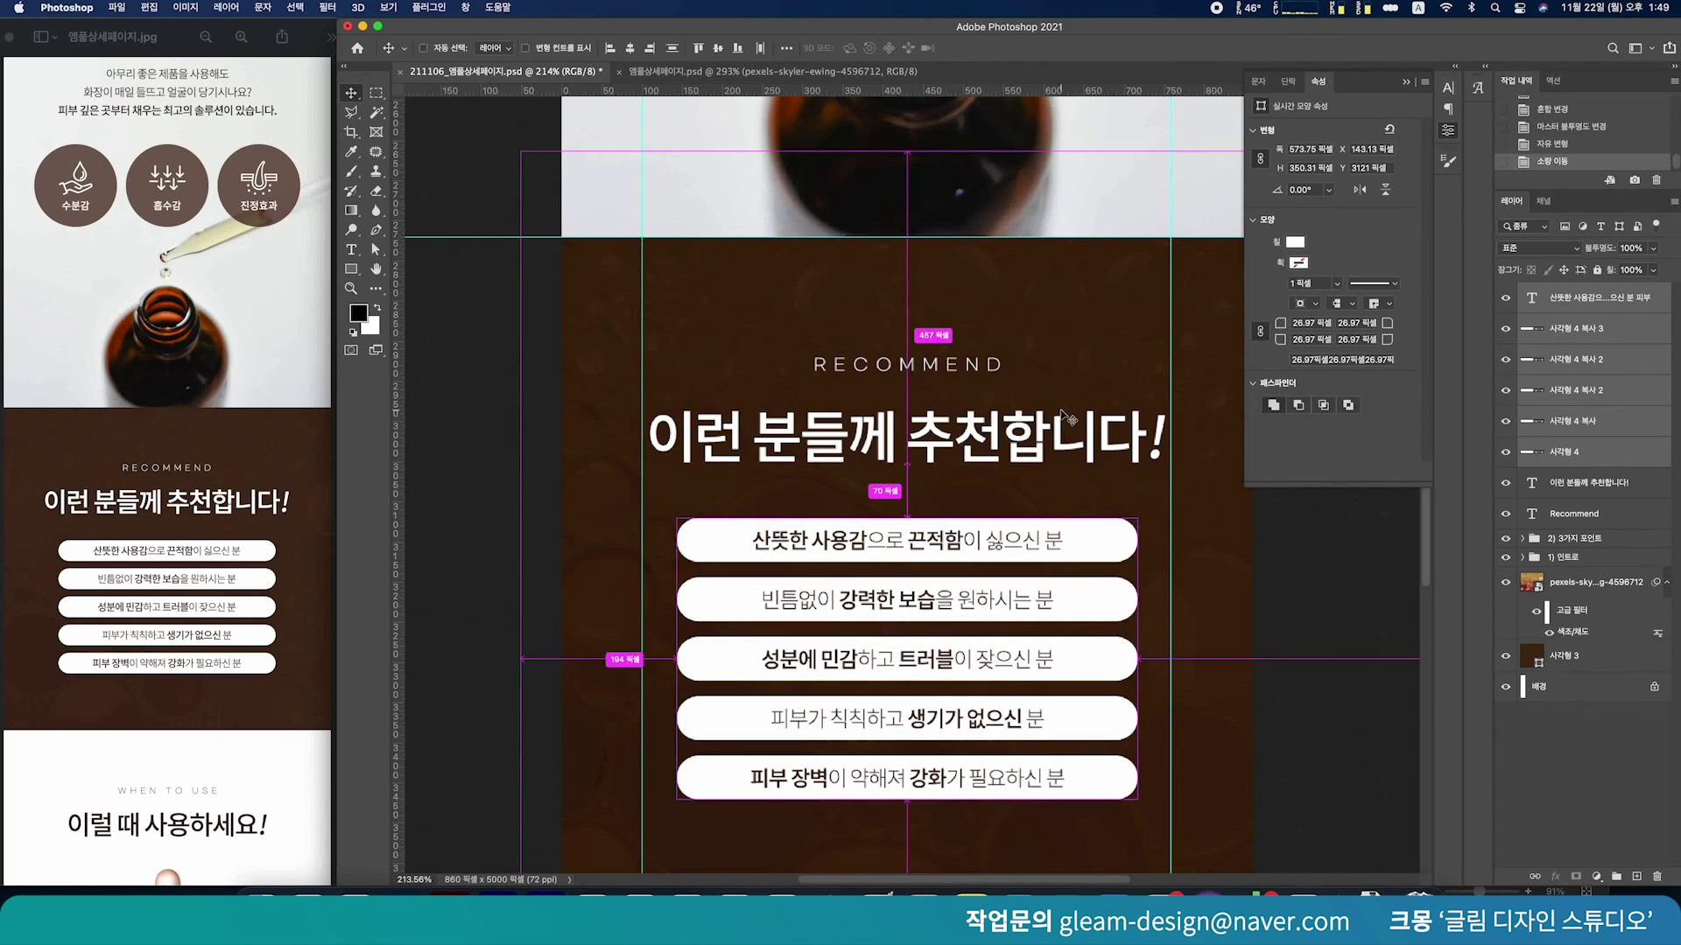
click(1311, 594)
scroll(1323, 677, down, 5)
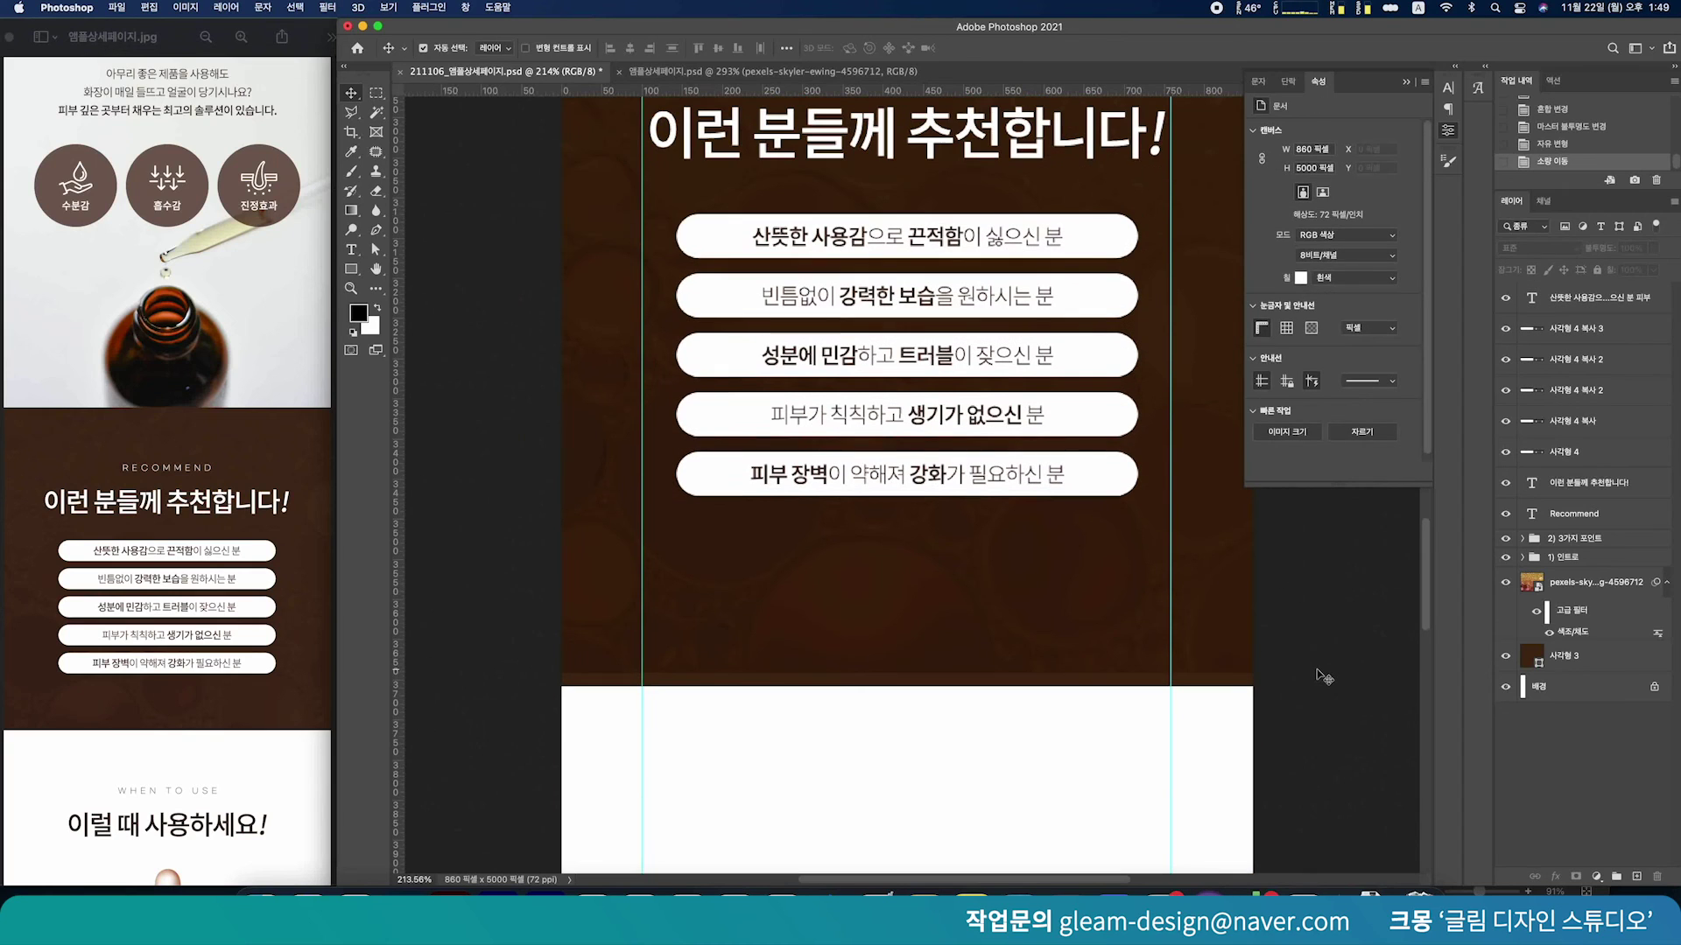
click(1110, 496)
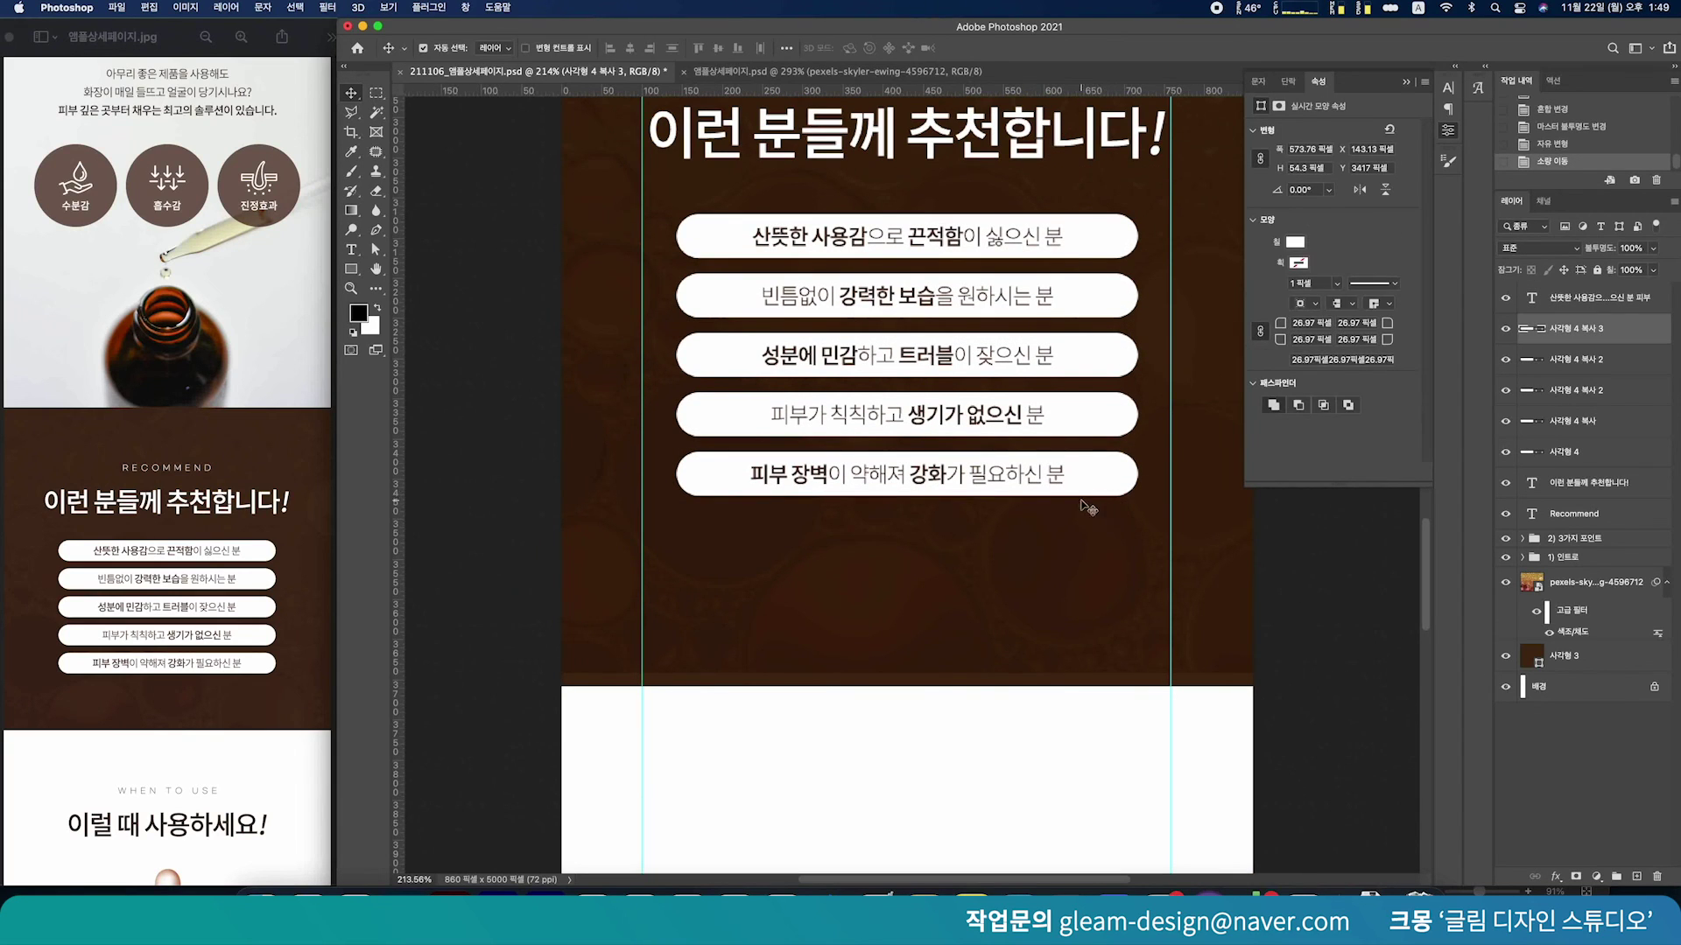
key(super)
drag(1105, 478, 1111, 613)
key(super+z)
Mark off about 150 px below the last bar with a marquee, place a horizontal guide at its lower edge, and clear the selection
key(m)
scroll(1077, 516, up, 5)
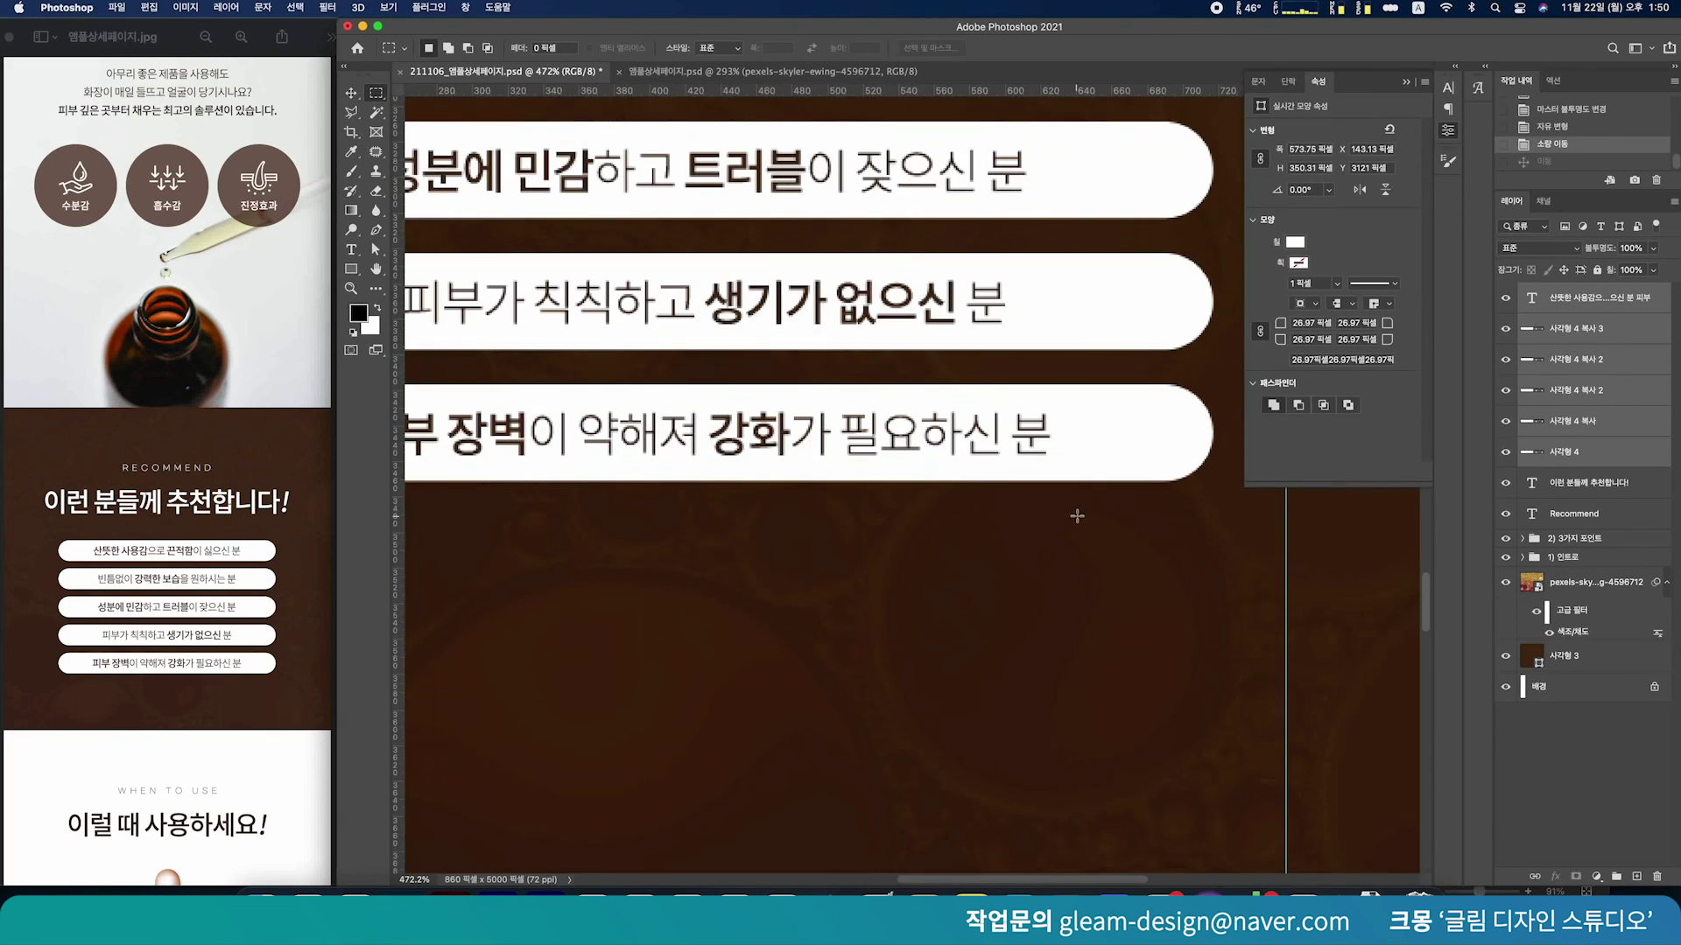
drag(1073, 483, 906, 746)
drag(1050, 90, 1042, 746)
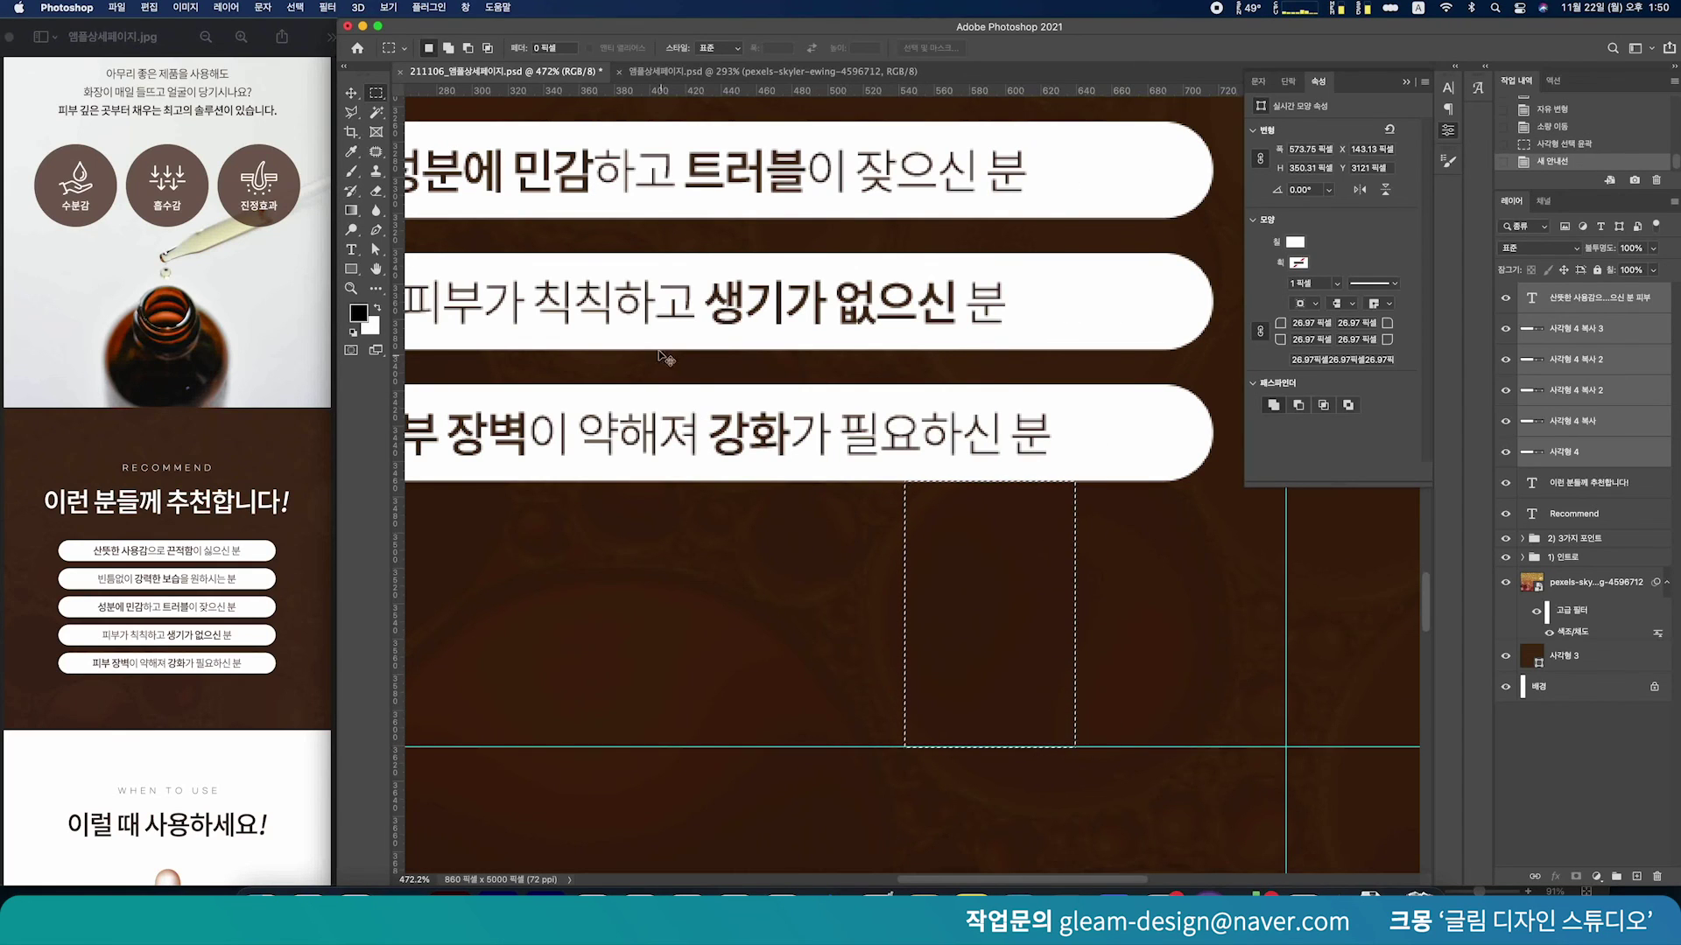
key(super+d)
click(351, 92)
scroll(1276, 779, down, 5)
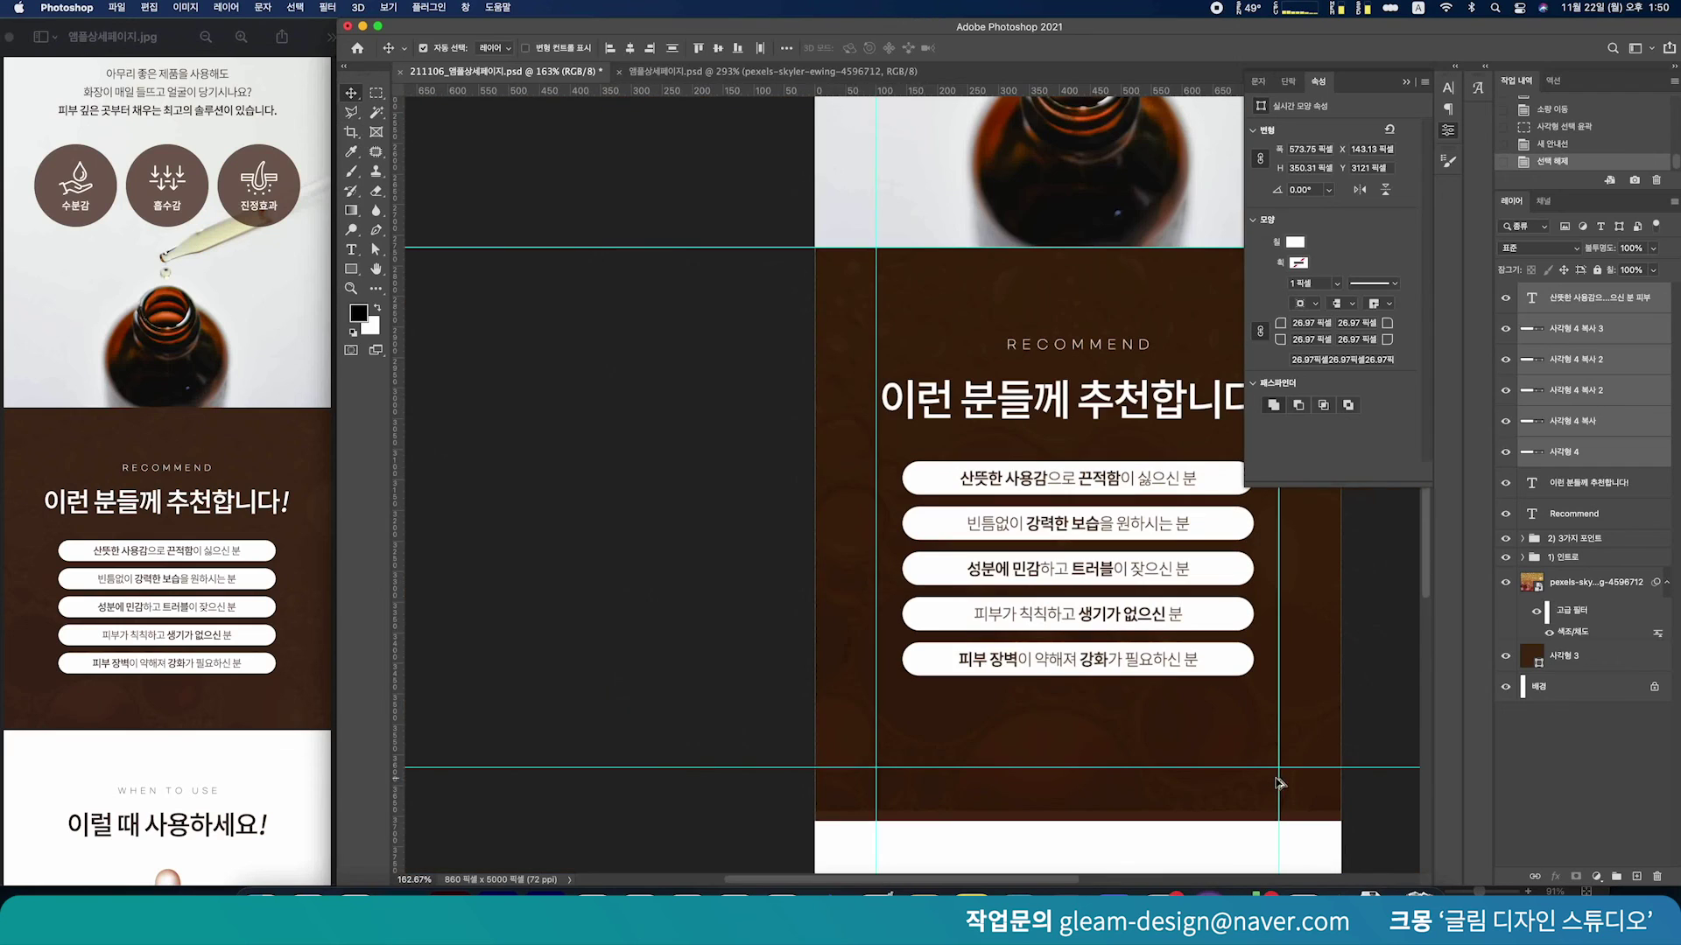
Shorten the brown background rectangle from its lower edge to the new guide, making it 850 px high
click(1593, 670)
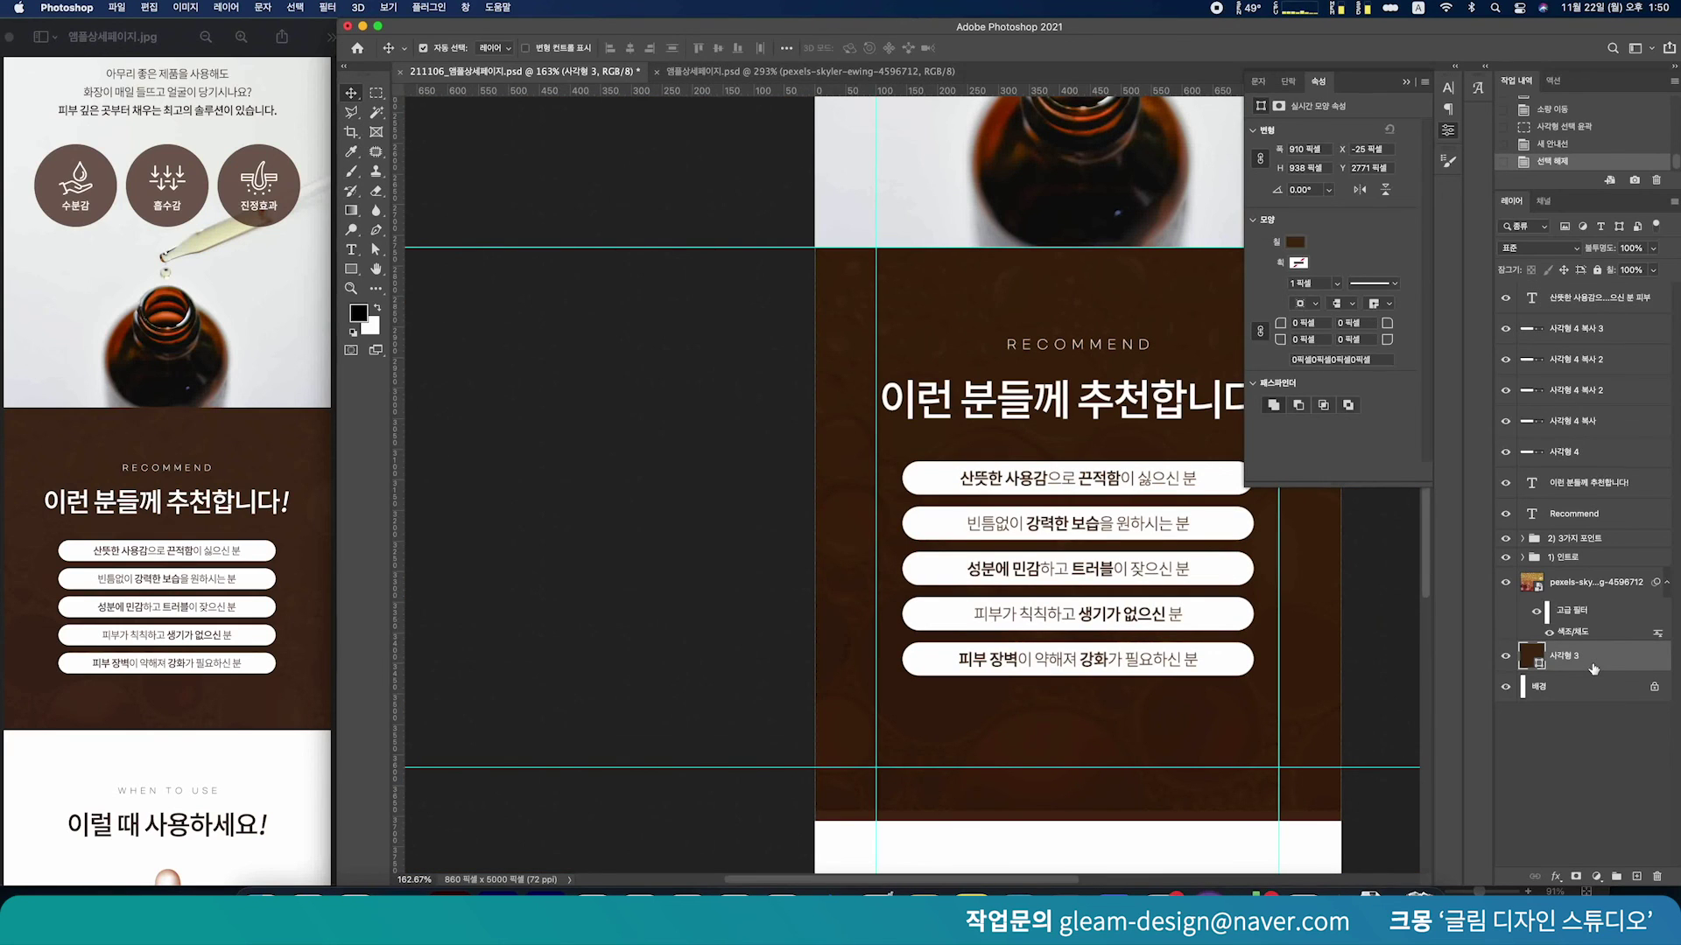
key(super+t)
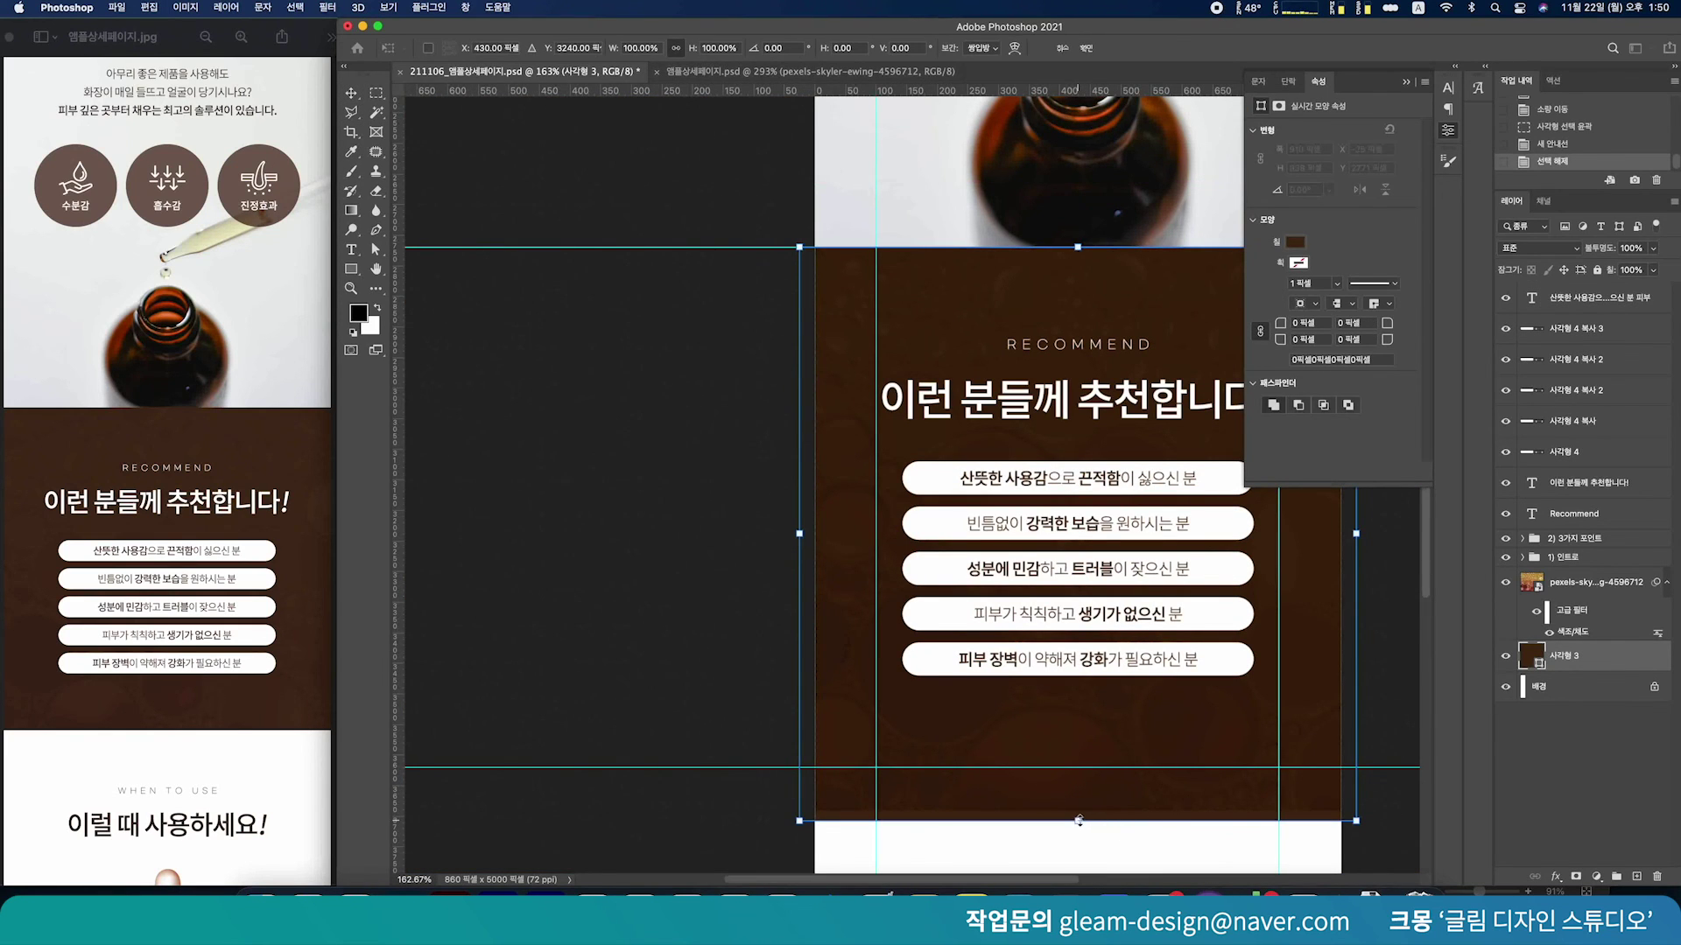
drag(1077, 821, 1148, 767)
key(Return)
key(super+z)
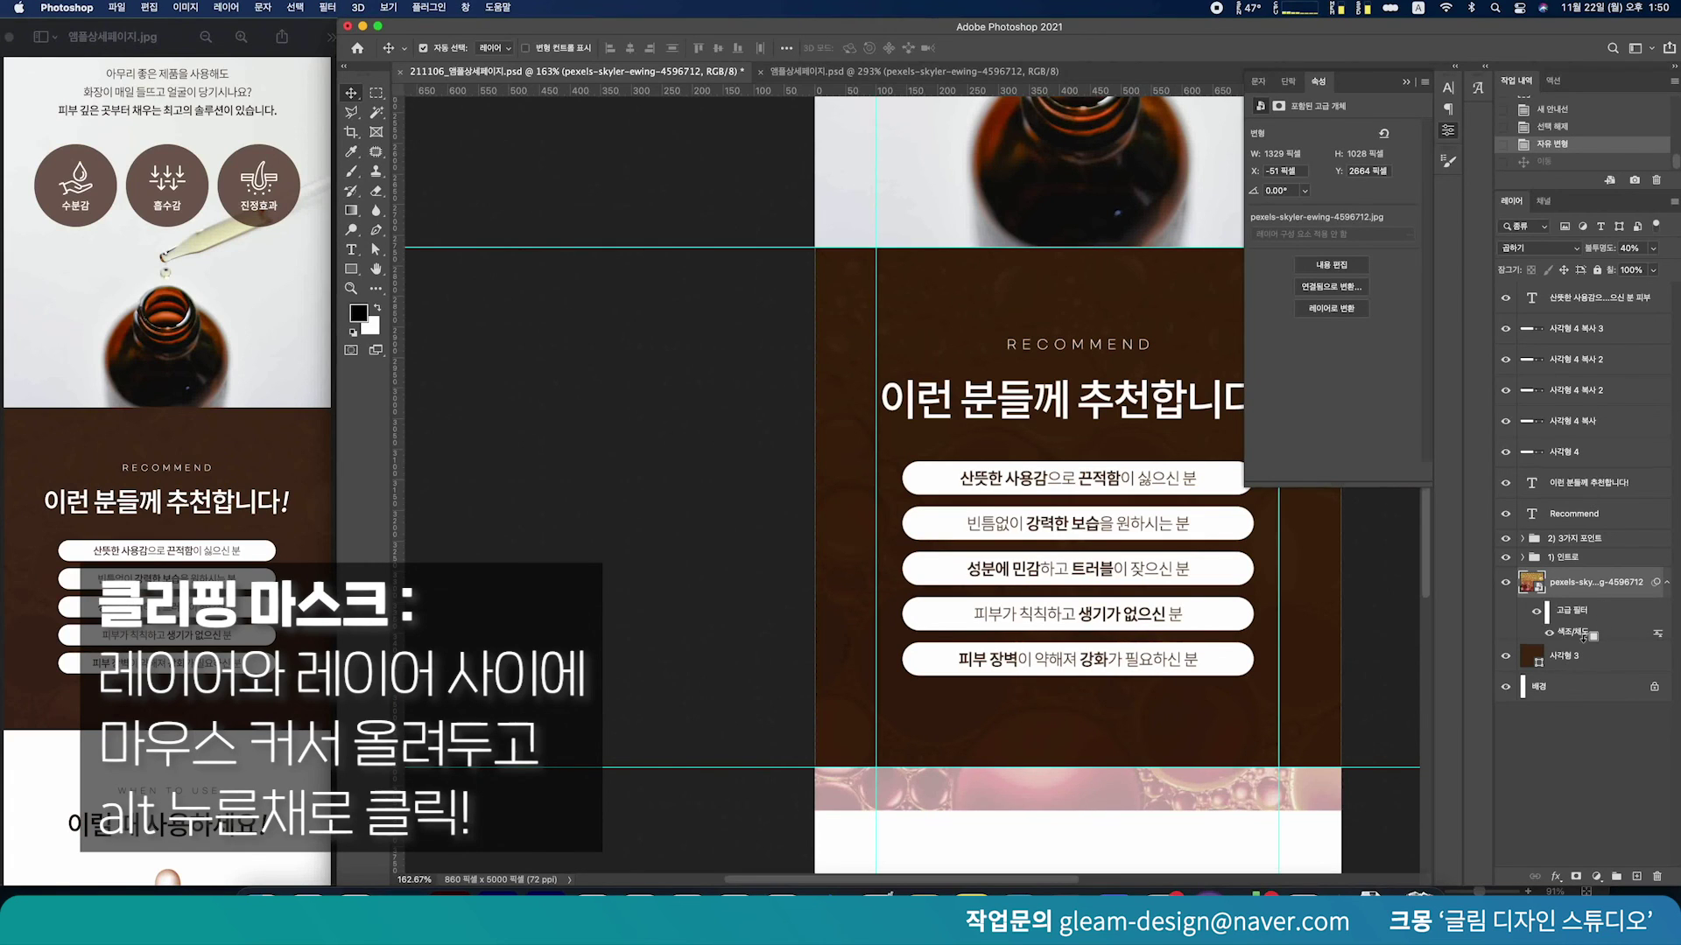
Clip the bubble photo to the brown rectangle with a clipping mask
alt+click(1582, 638)
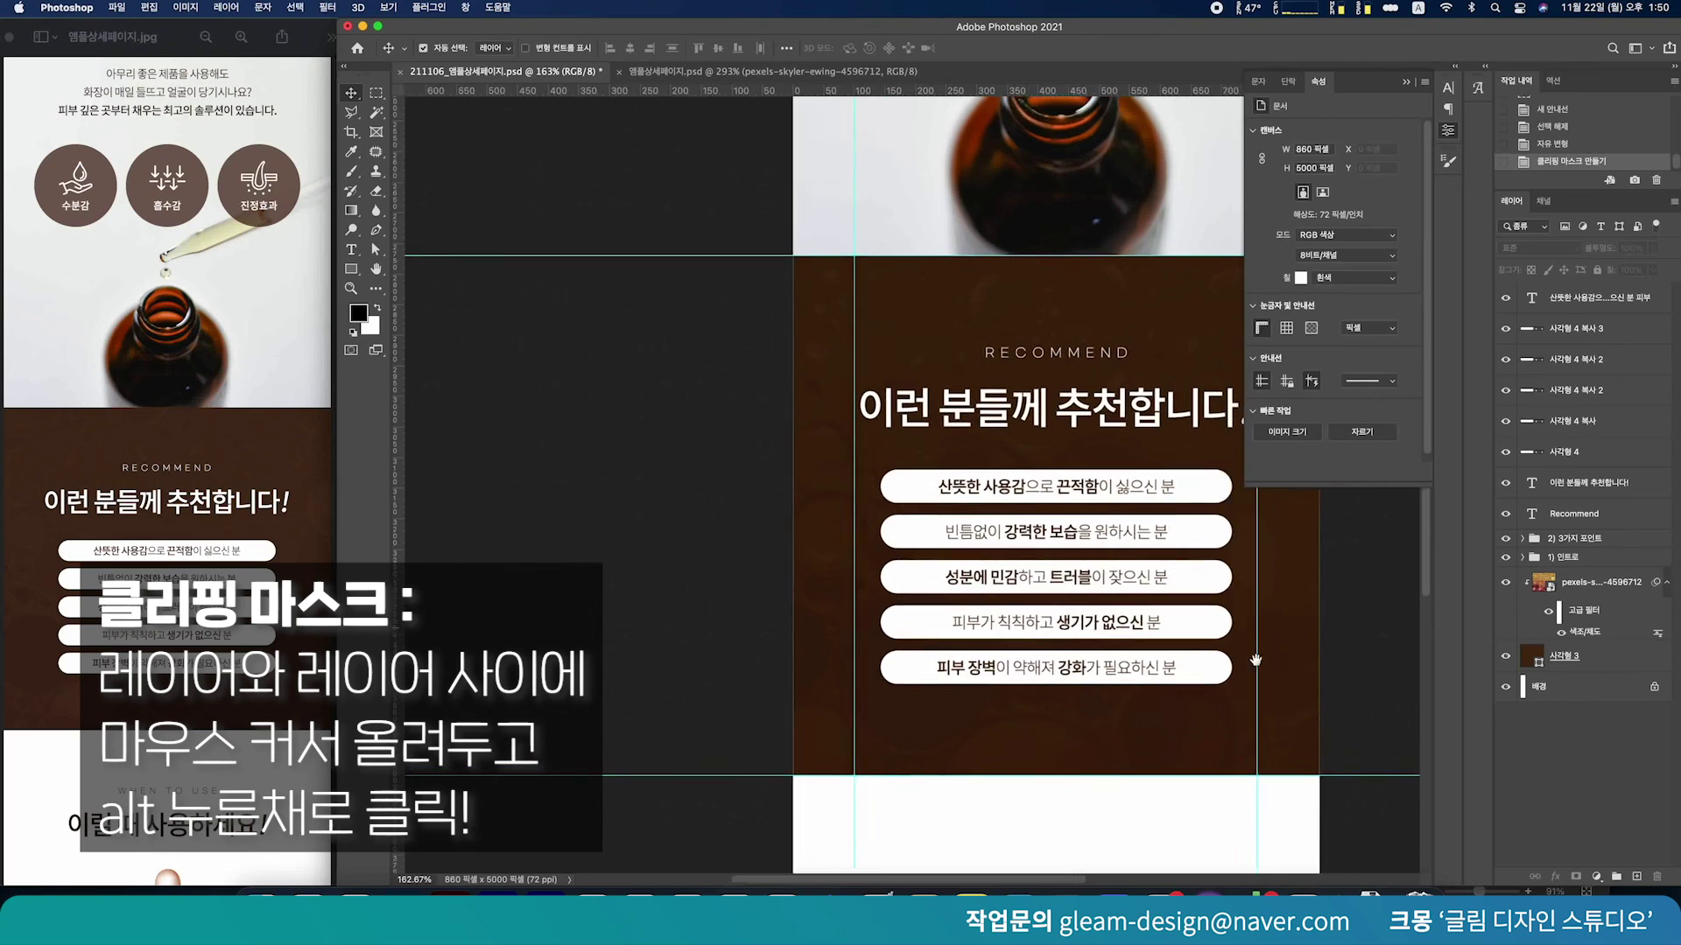
scroll(1255, 660, right, 5)
scroll(1135, 702, down, 3)
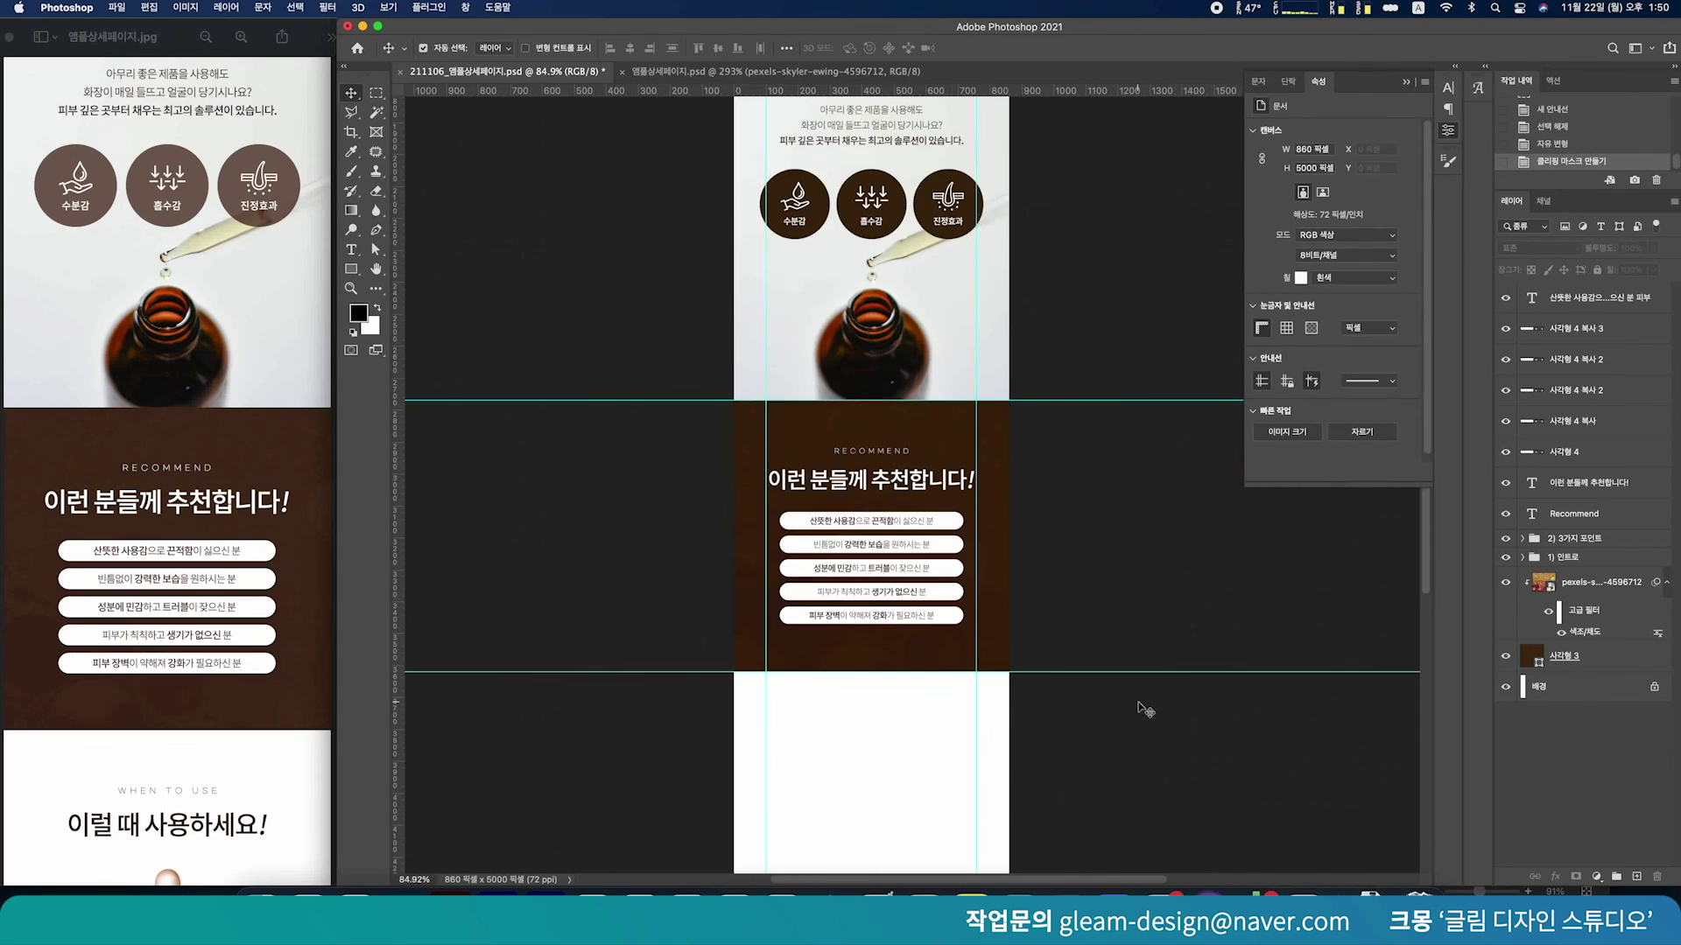
Move the brown rectangle and its clipped photo above the "2) 3가지 포인트" group and group all recommendation section layers
scroll(1112, 563, up, 1)
drag(1615, 664, 1579, 529)
click(1615, 632)
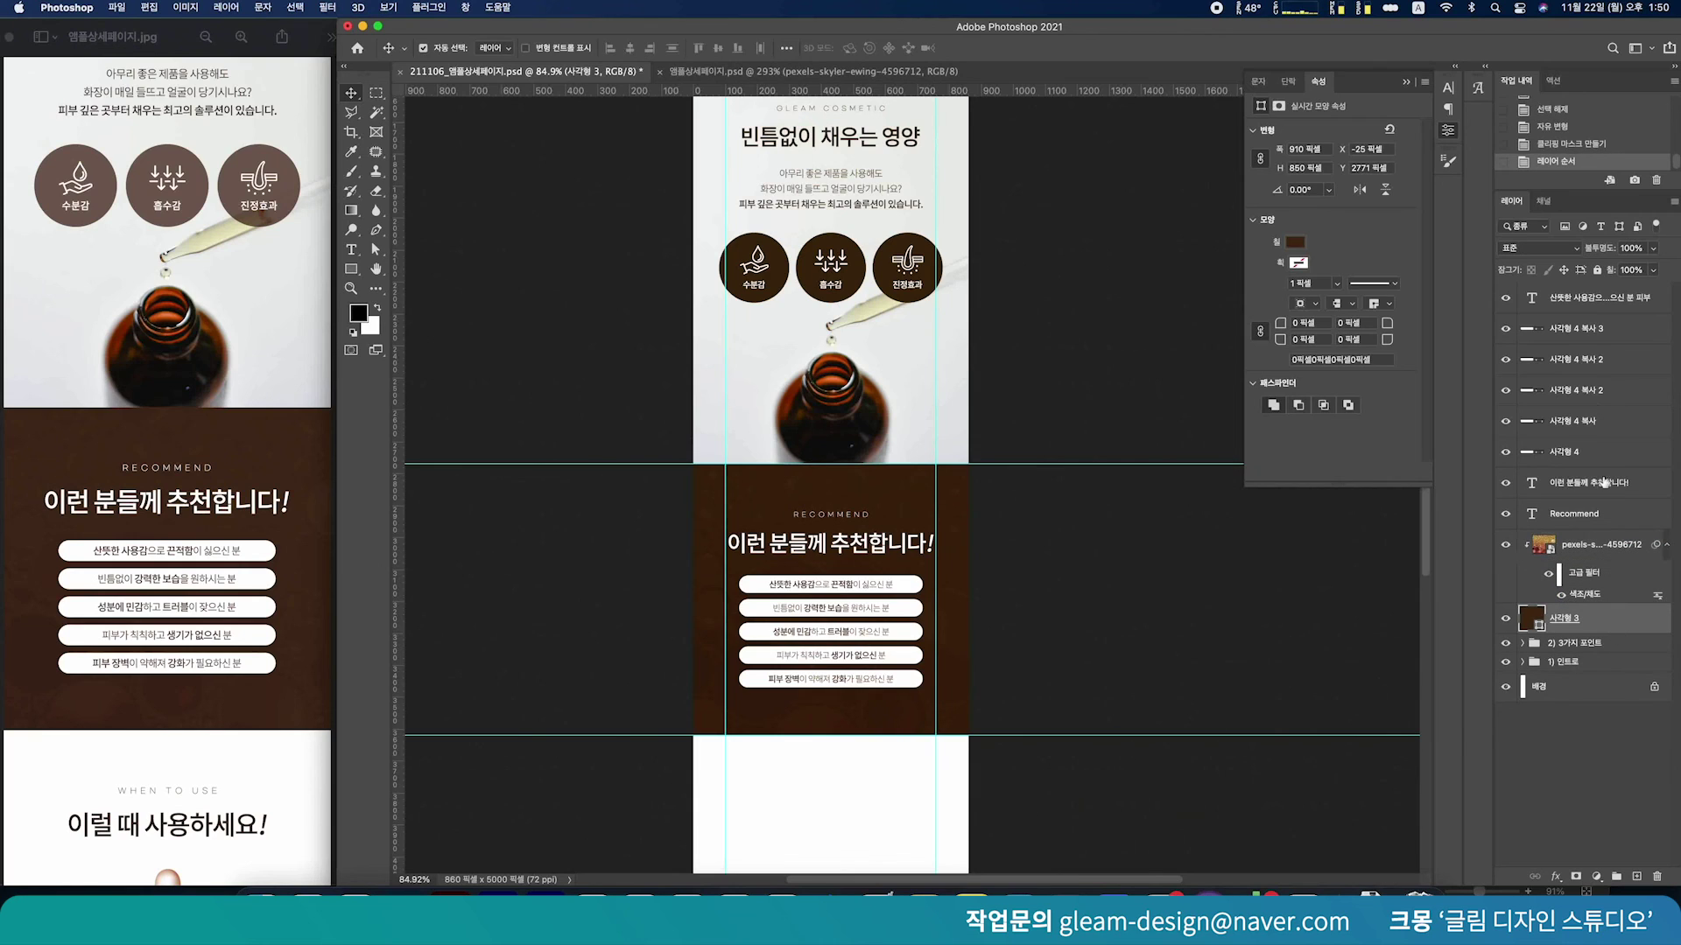
shift+click(1599, 313)
key(ctrl+g)
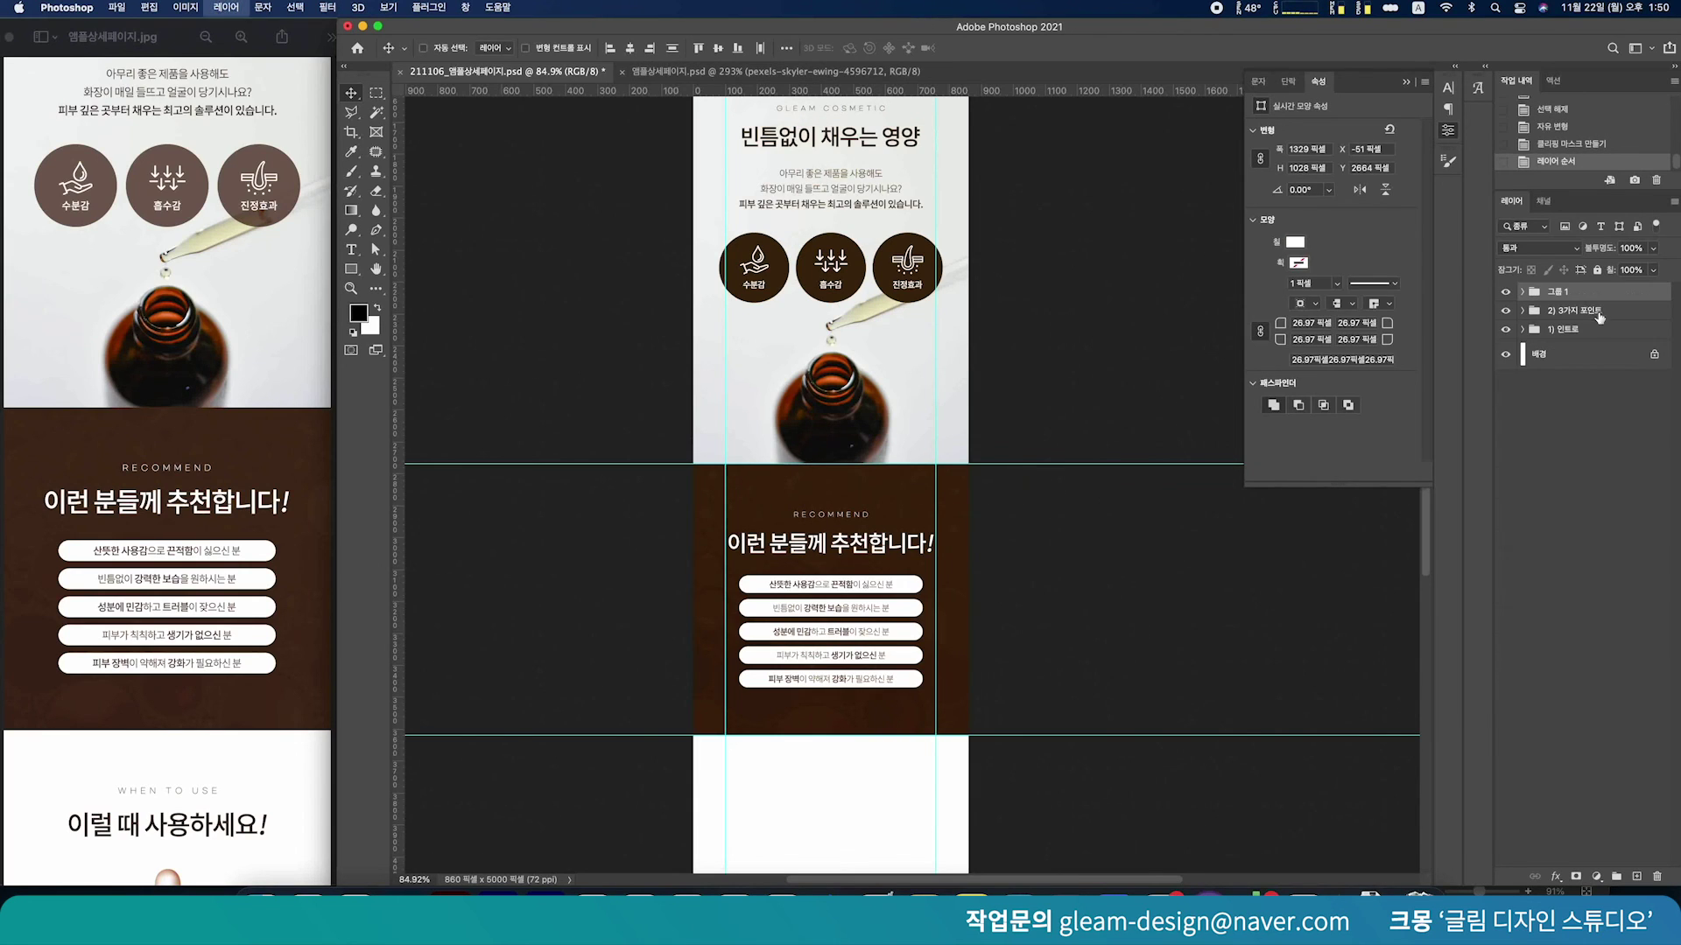
Rename the recommendation section's group "3) 추천" and save the document
double_click(1564, 292)
text(3)
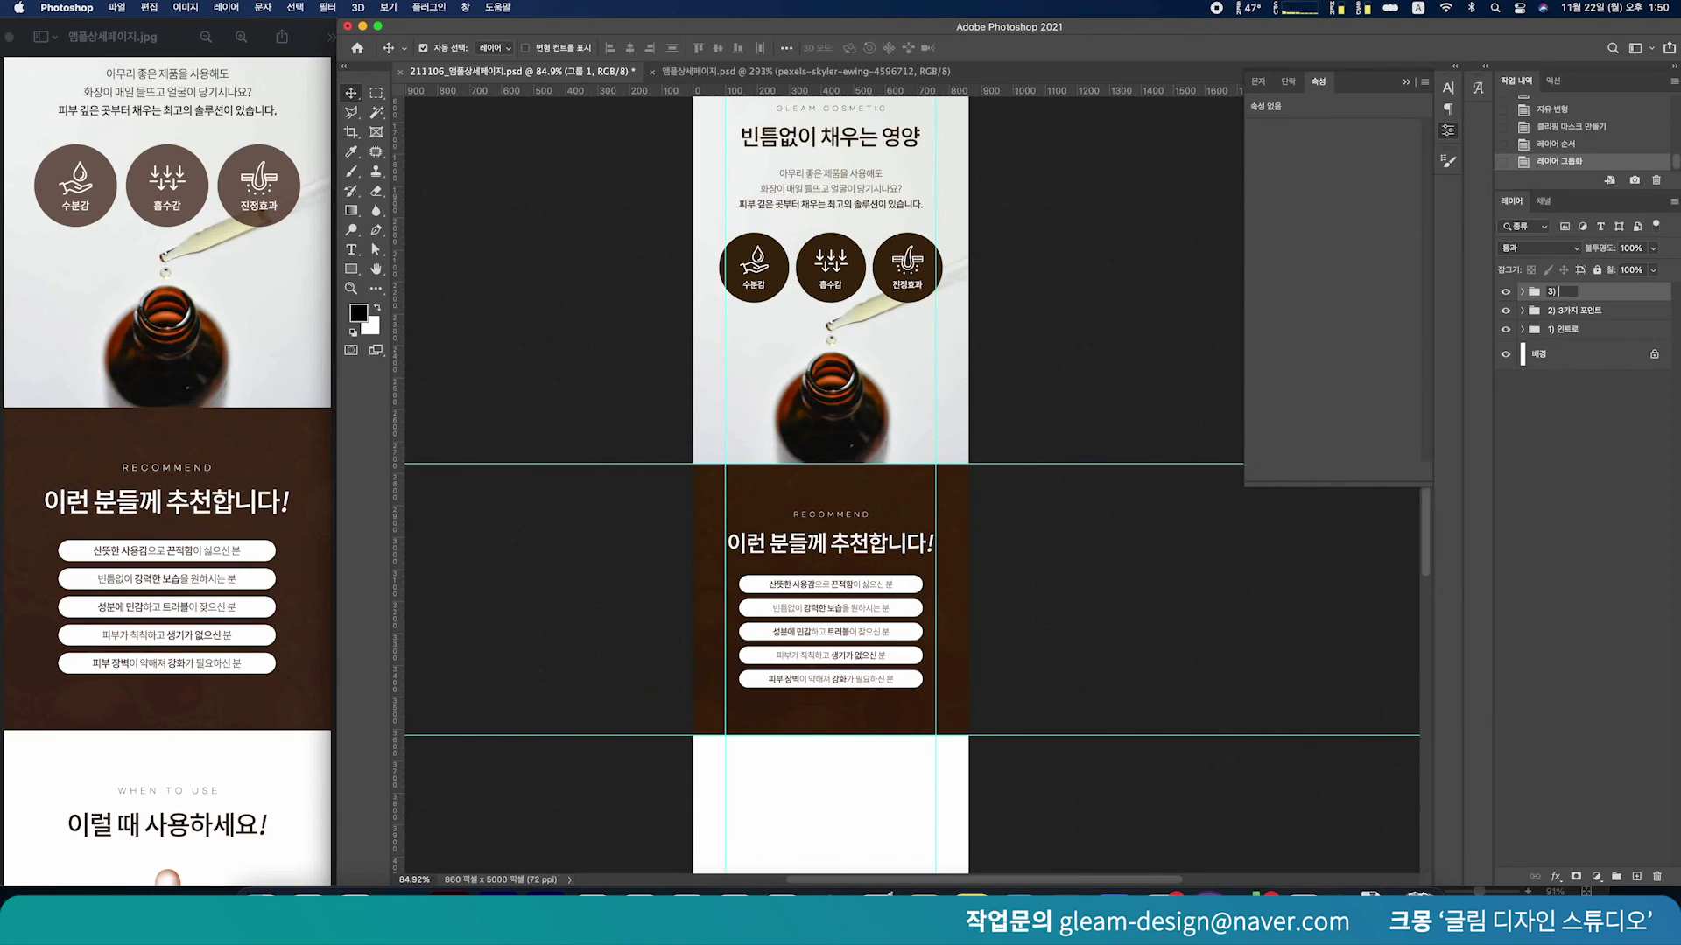
text() 추천)
key(Return)
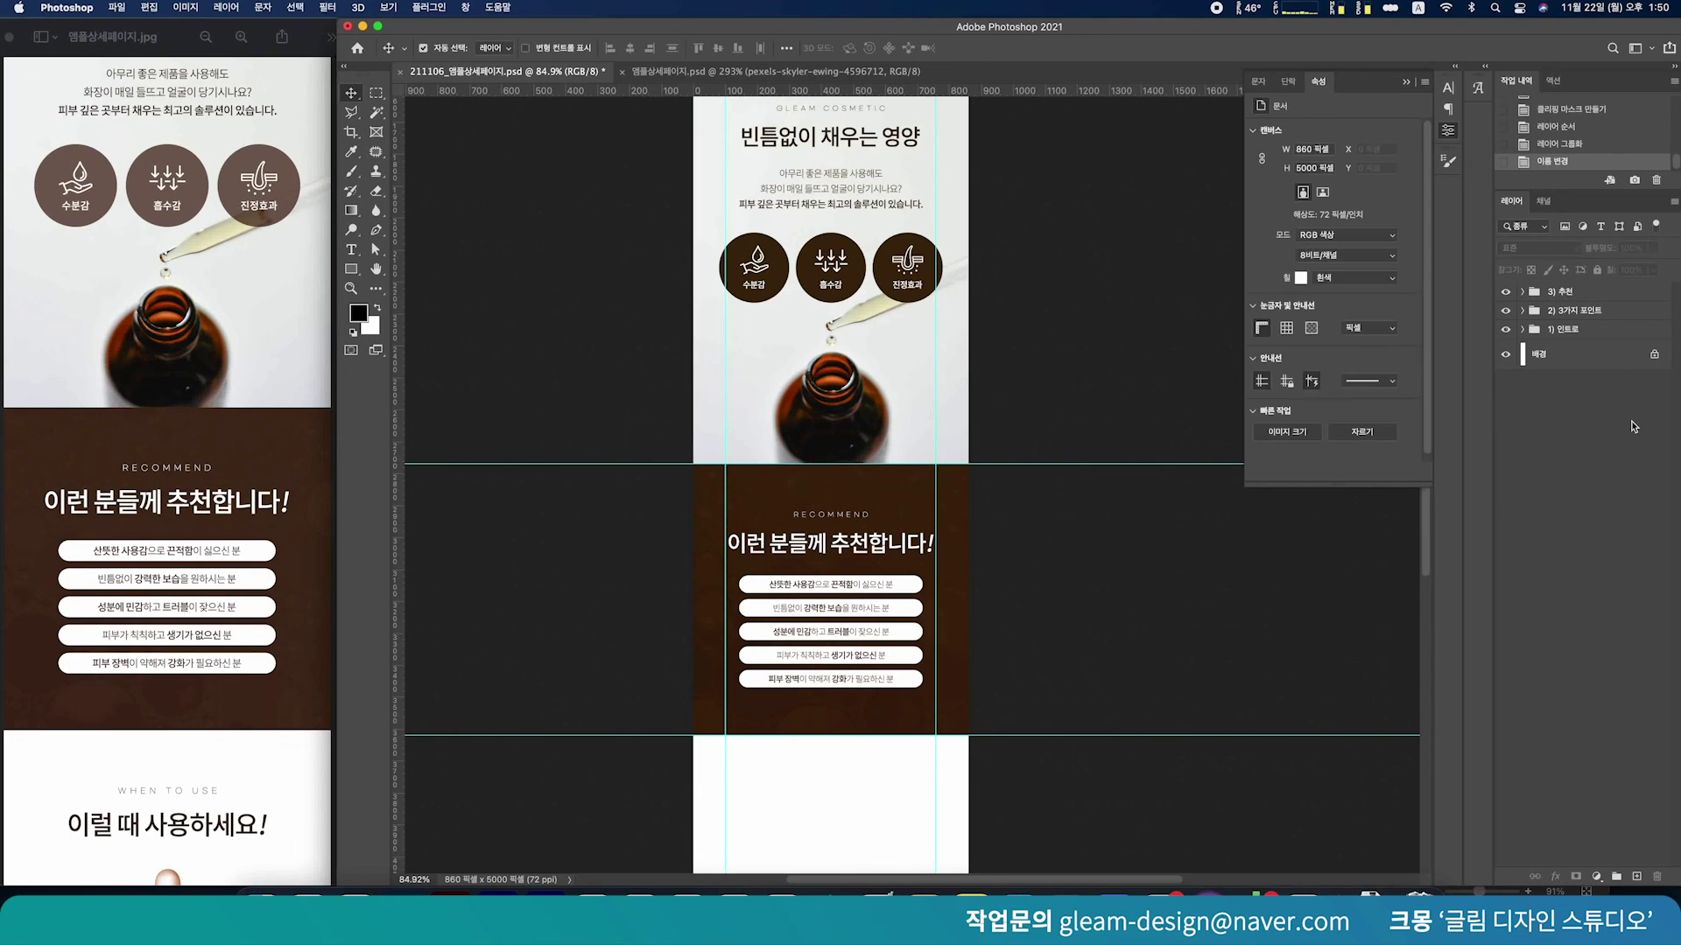
click(636, 589)
key(cmd+s)
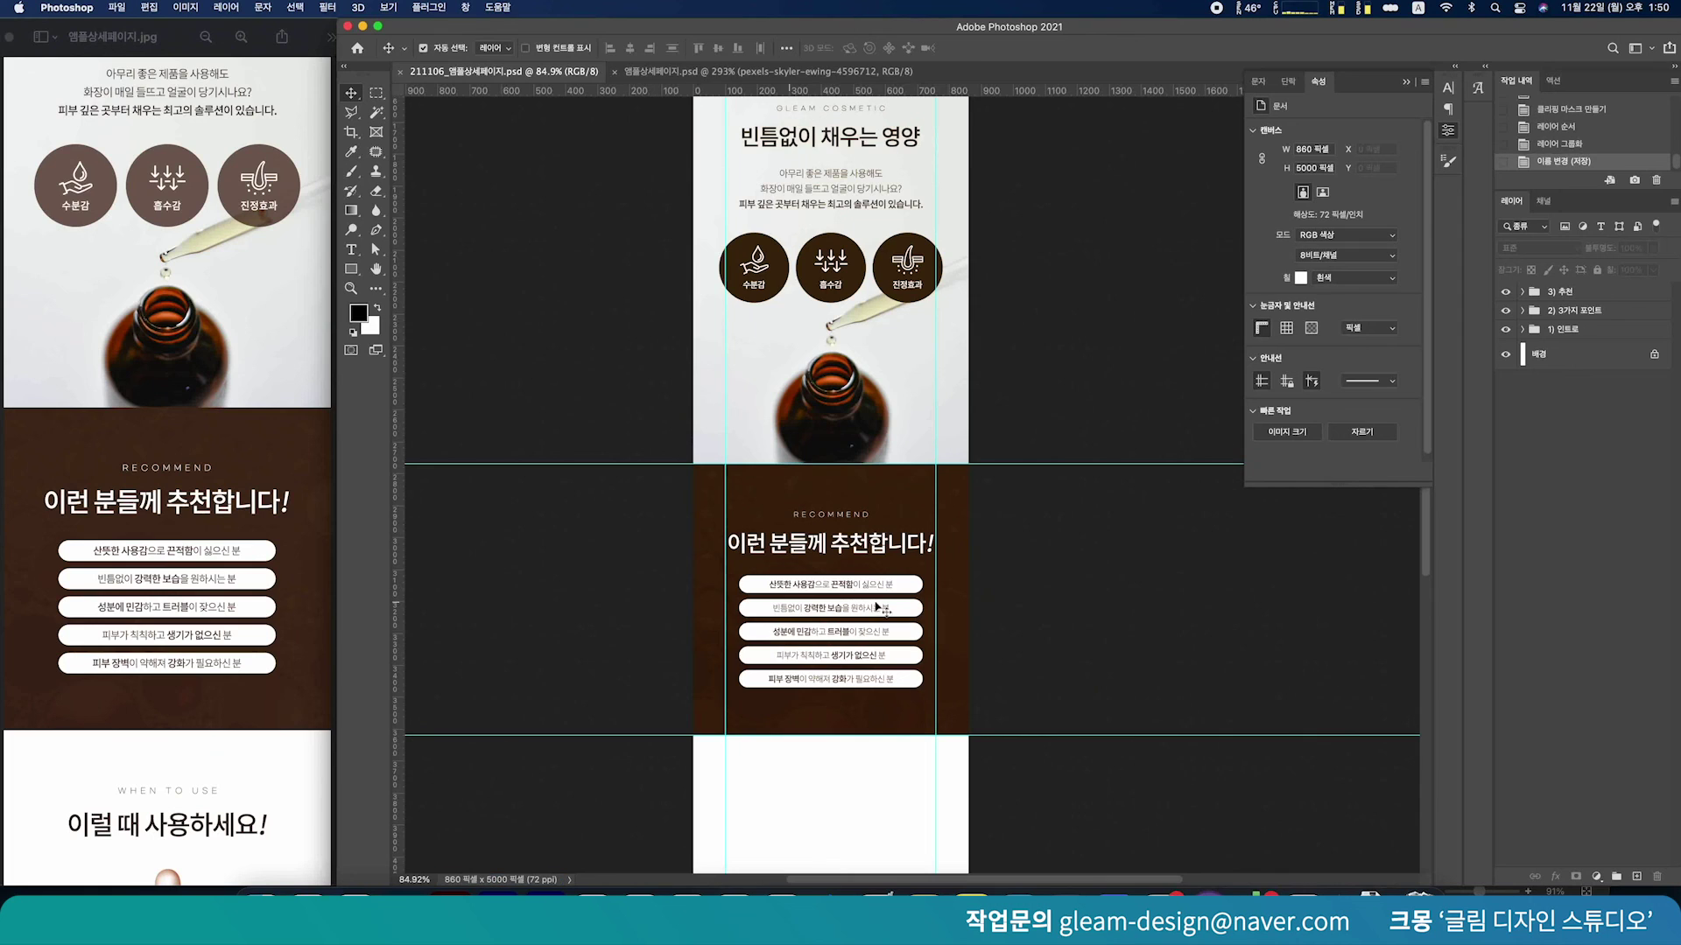
Review the "When to use" and "How to use" sections of the reference image and compare them with the whole page canvas
scroll(162, 632, down, 6)
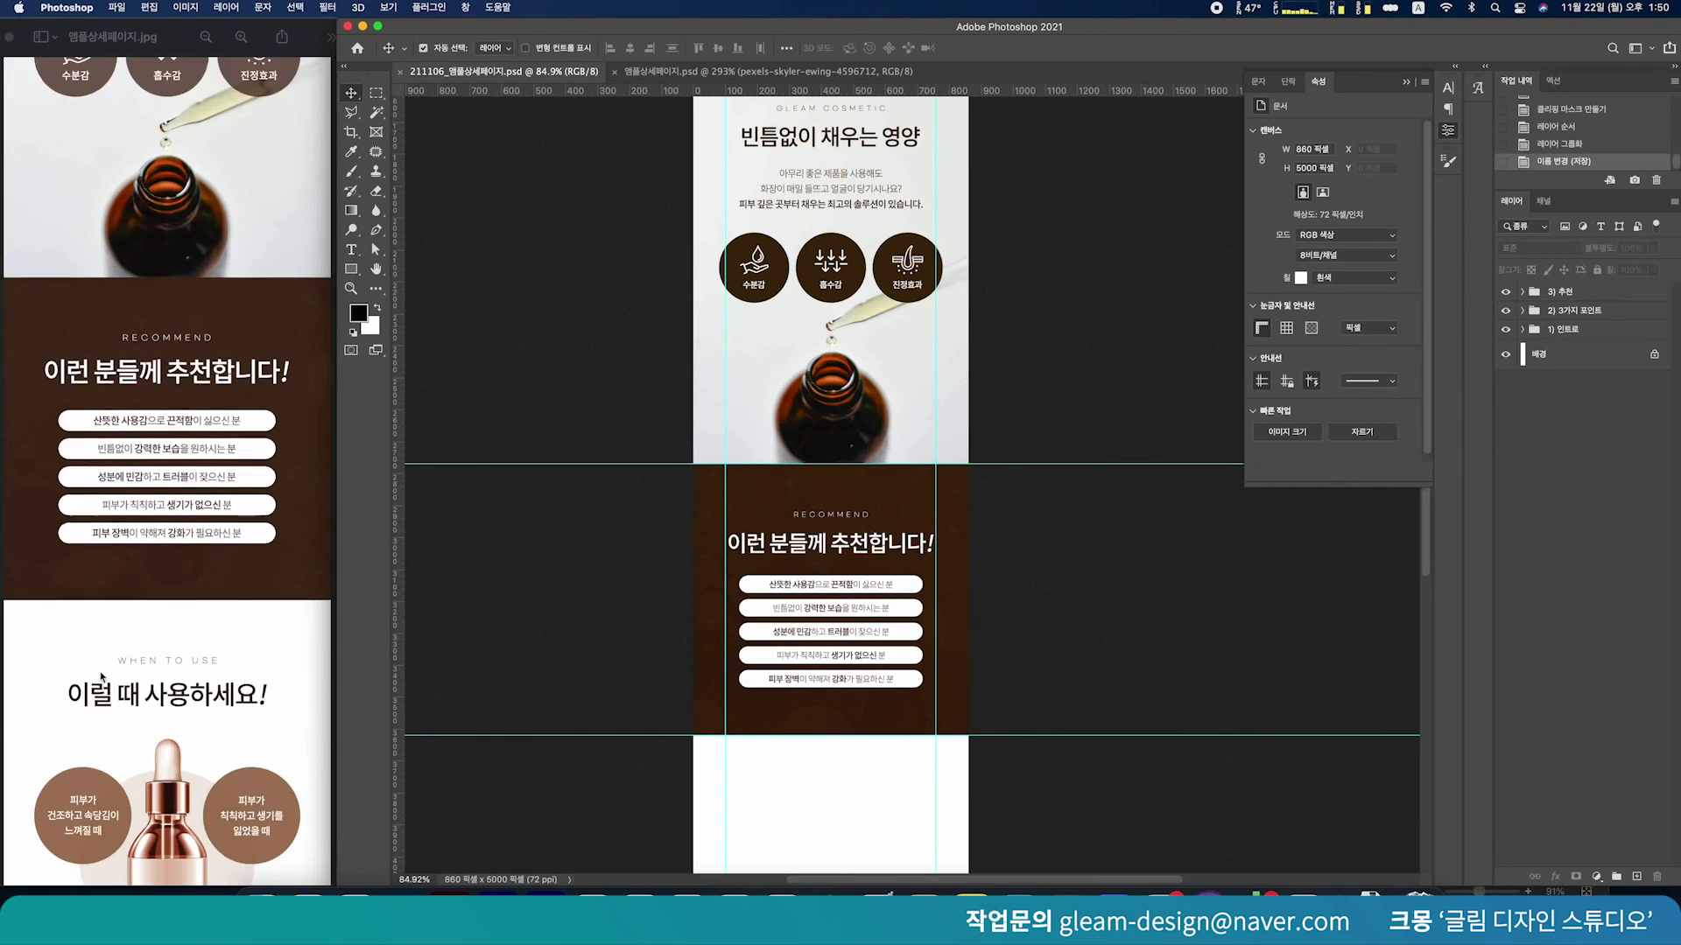
click(218, 629)
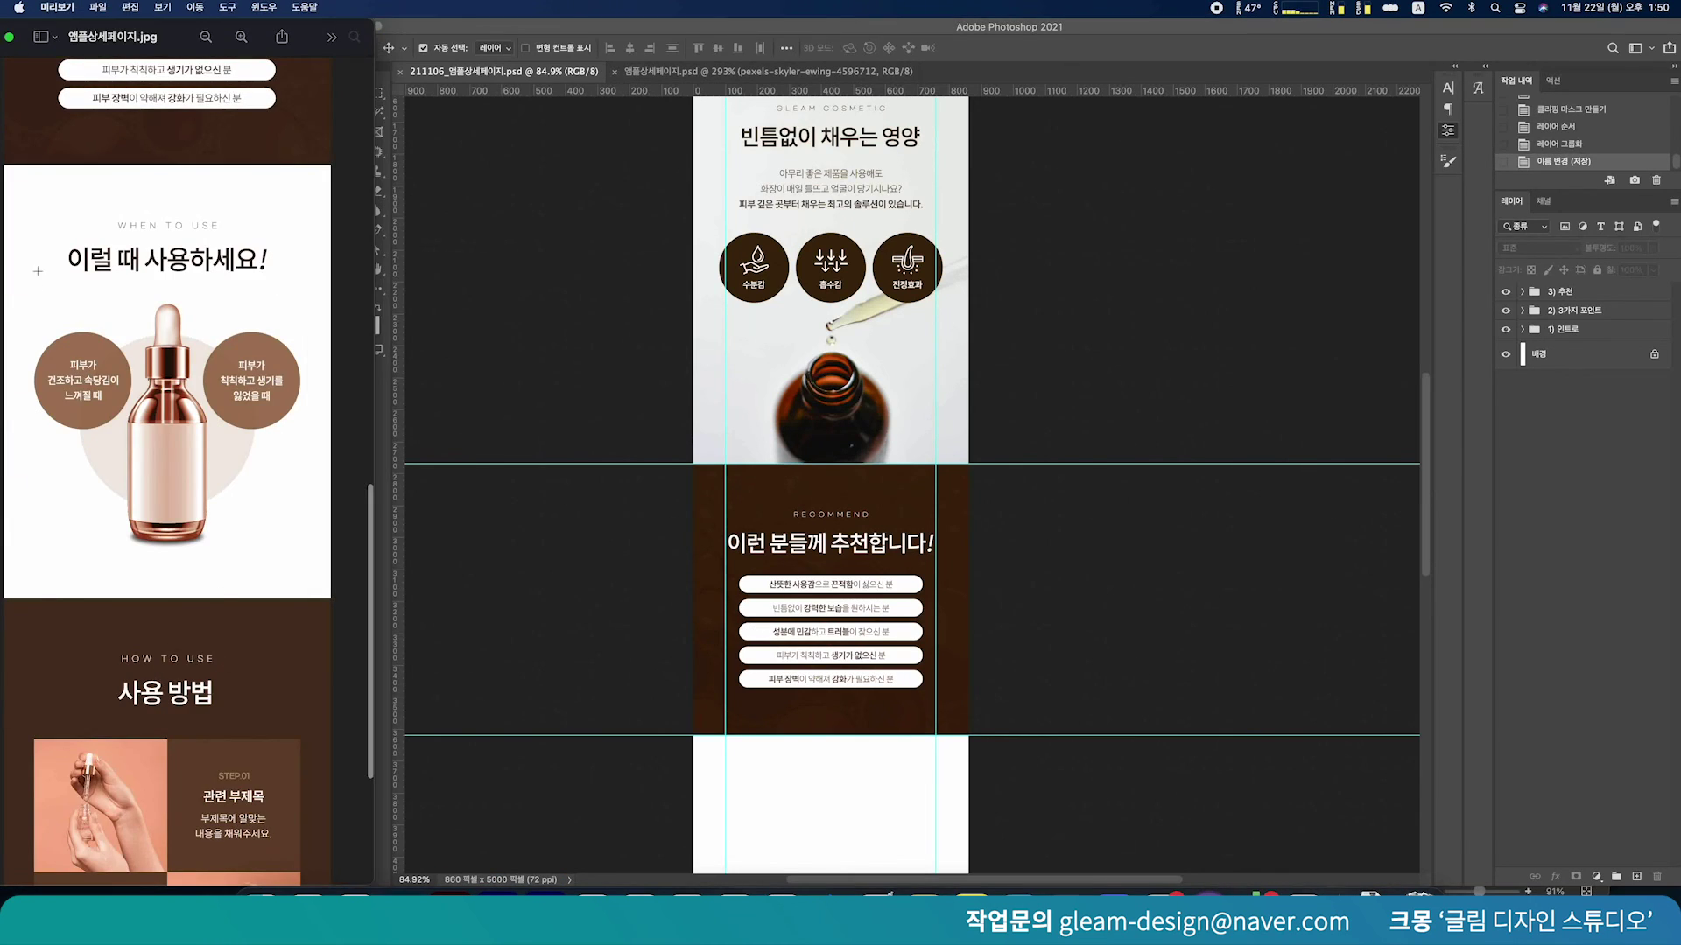
scroll(289, 664, down, 3)
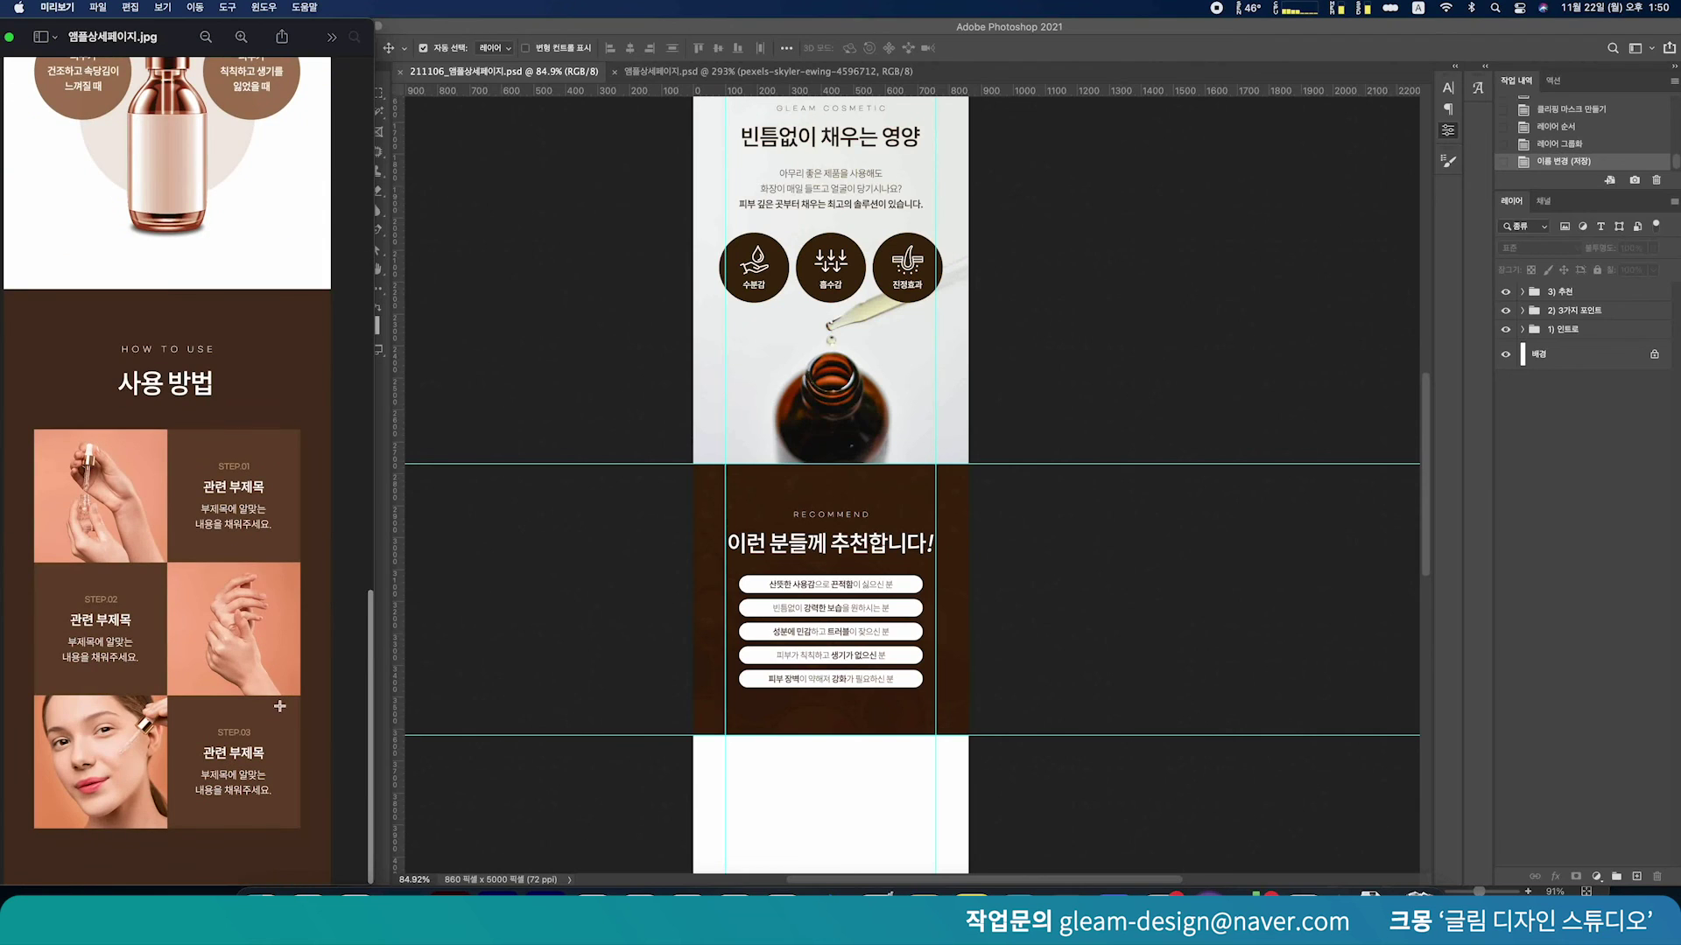
click(553, 679)
scroll(654, 733, down, 3)
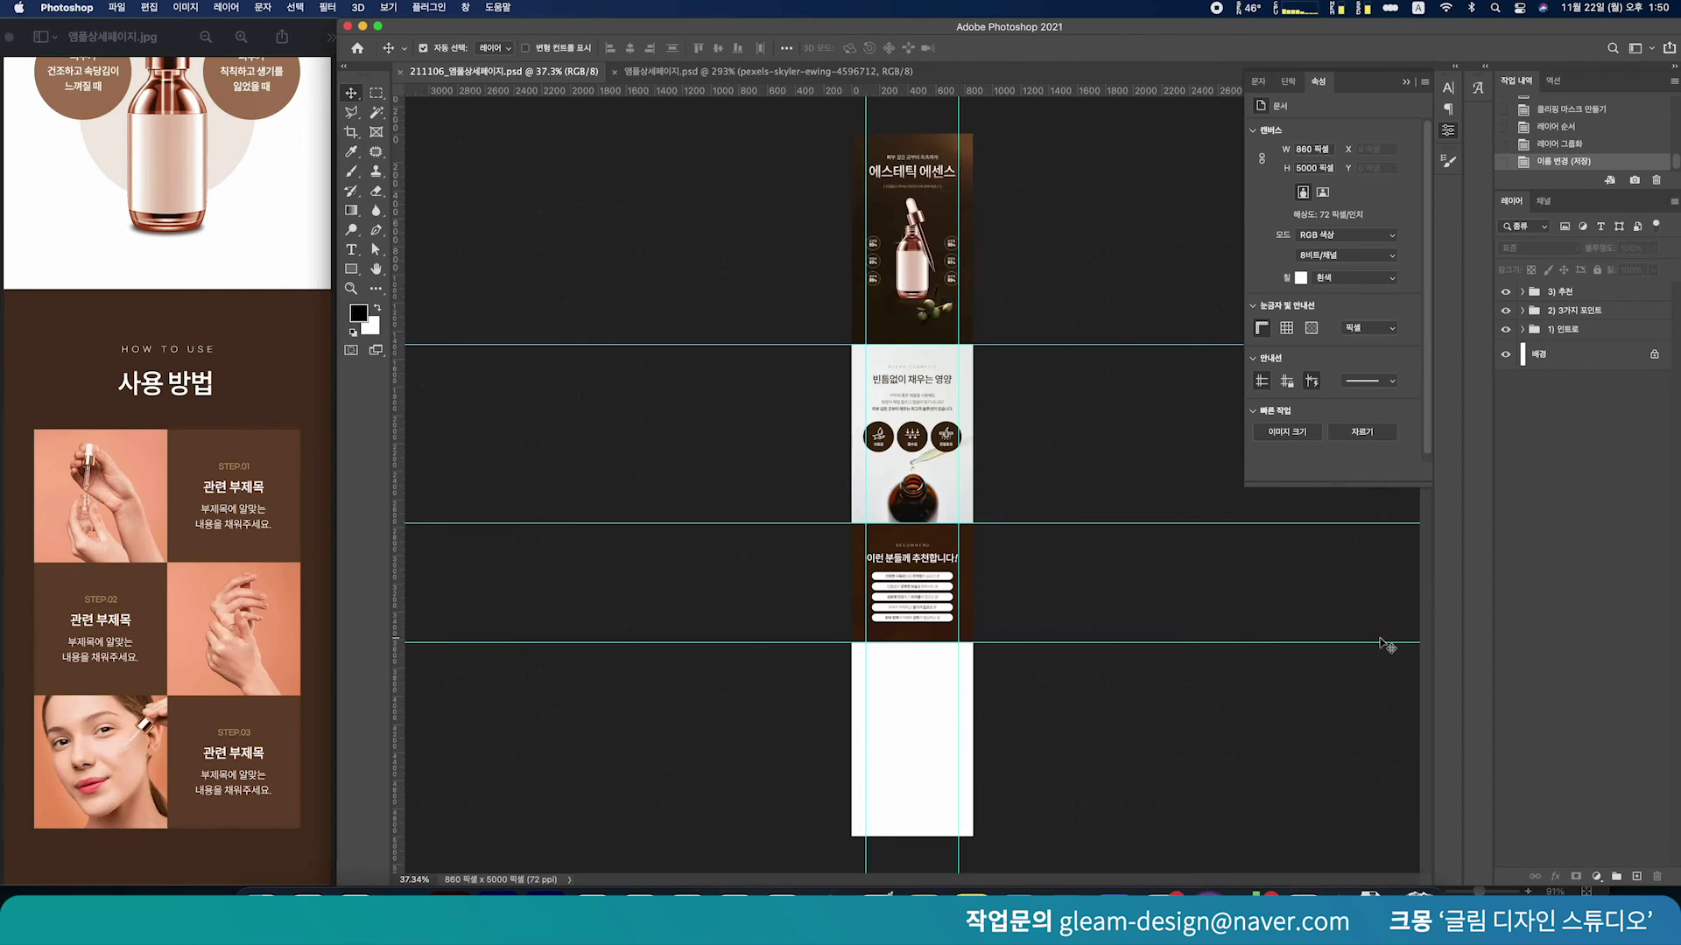